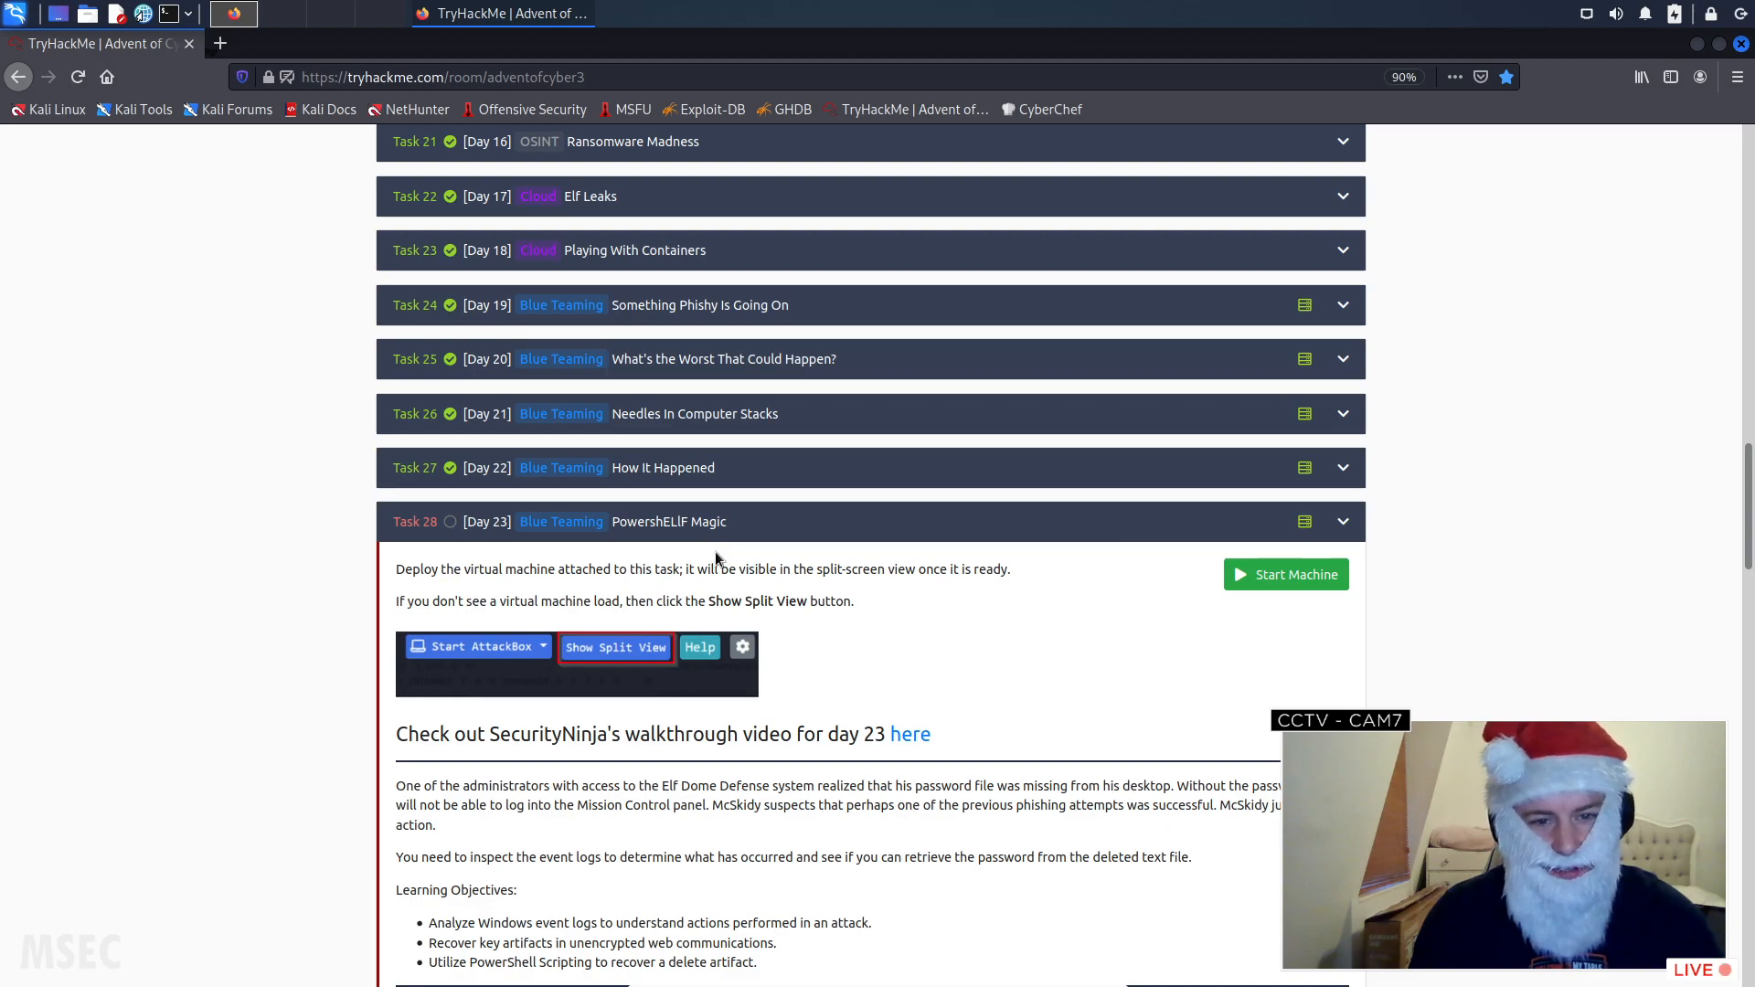
- Start the virtual machine attached to the Day 23 PowershELlF Magic task
{"action": "scroll", "coordinate": [671, 552], "scroll_direction": "down", "scroll_amount": 2}
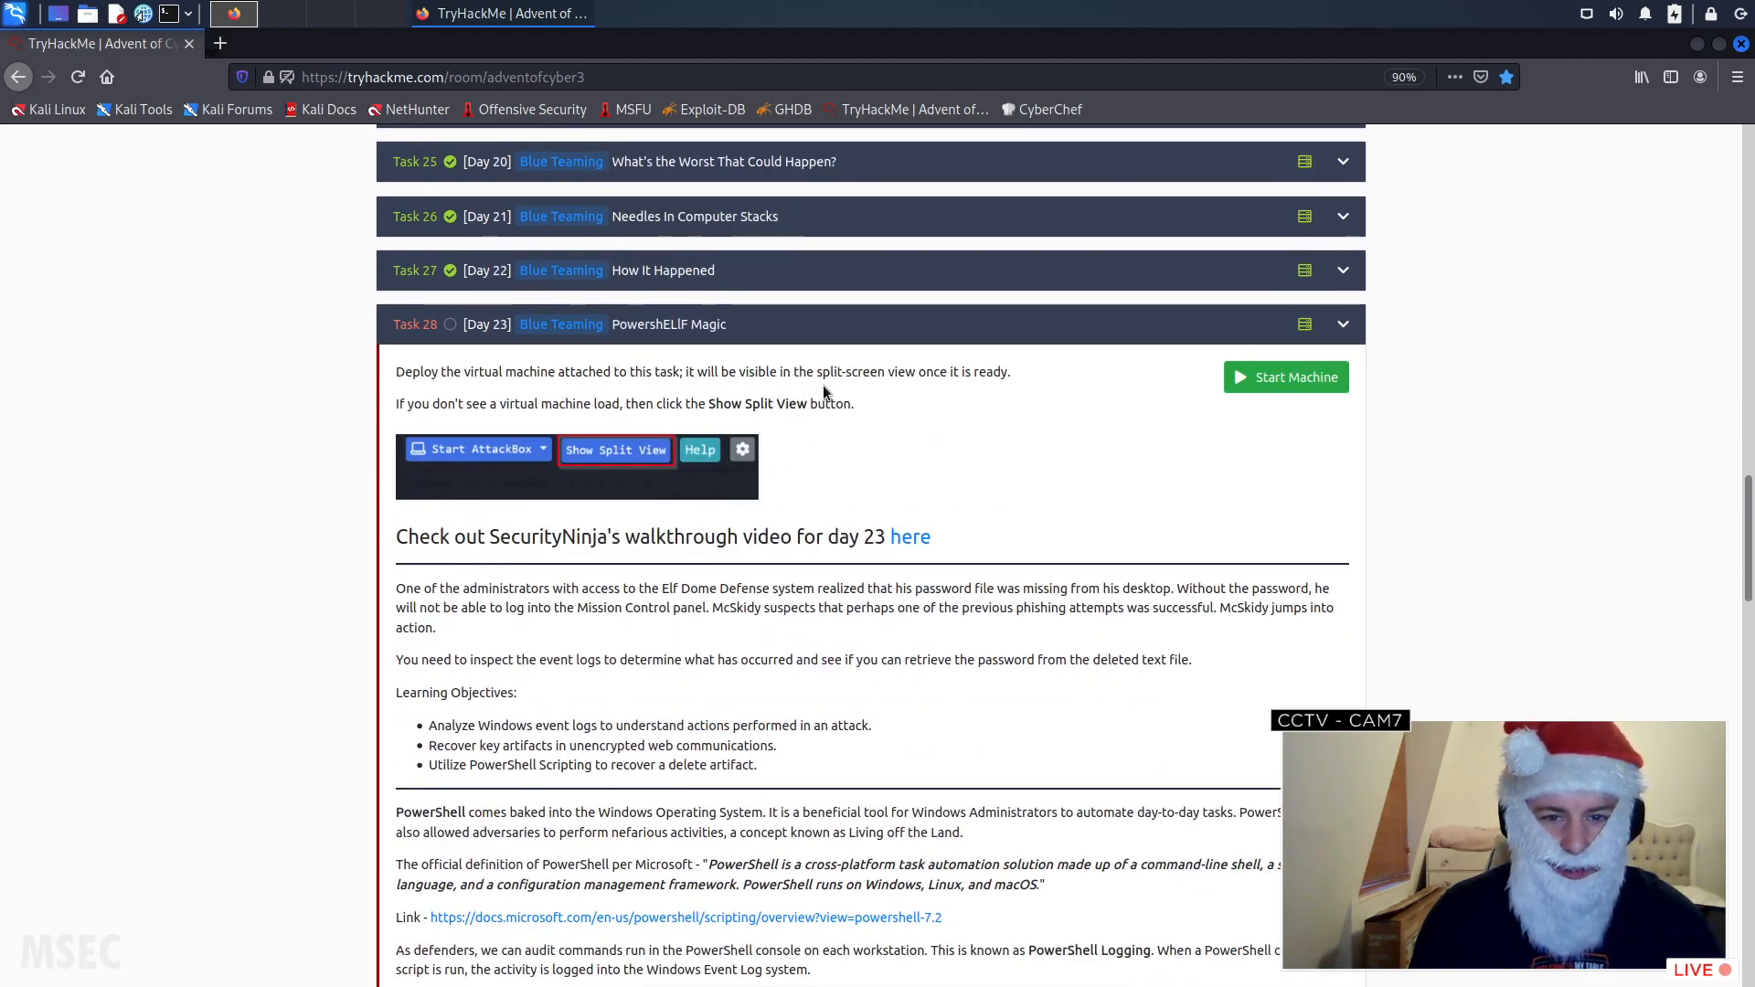
{"action": "left_click", "coordinate": [1281, 378]}
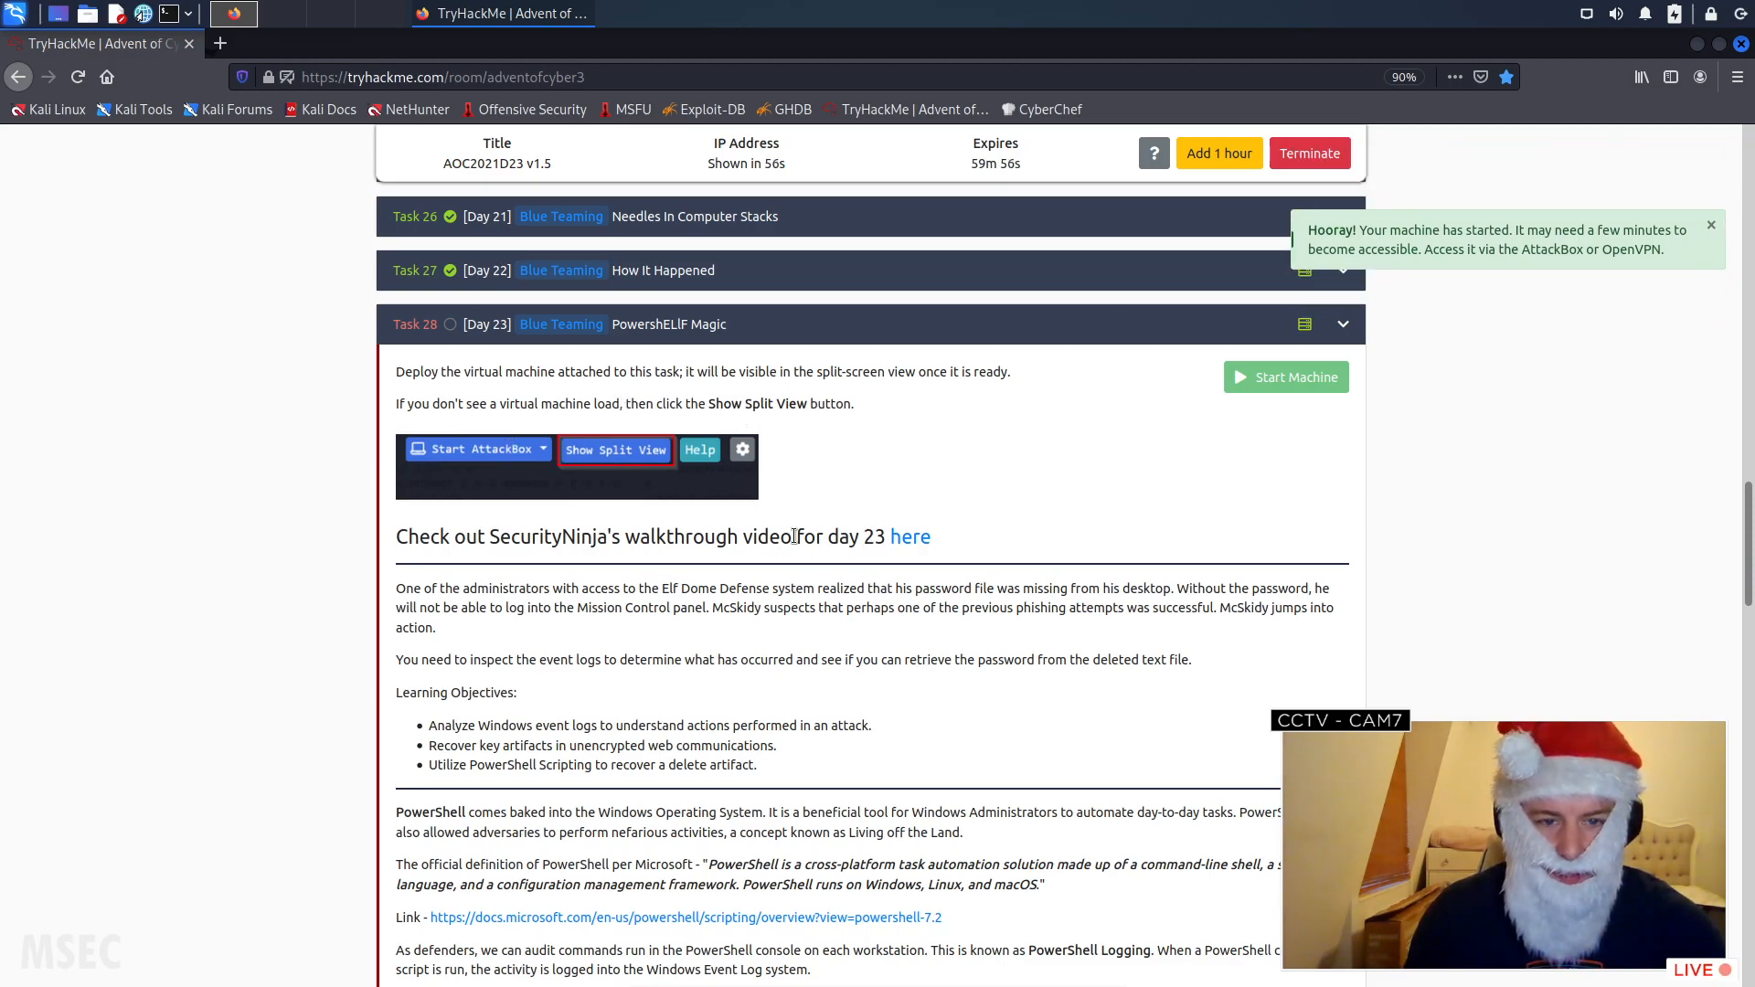
- Read the Day 23 briefing for the scenario, the PowerShell event IDs of interest, the incident date and the suggested log search criteria
{"action": "scroll", "coordinate": [800, 540], "scroll_direction": "down", "scroll_amount": 3}
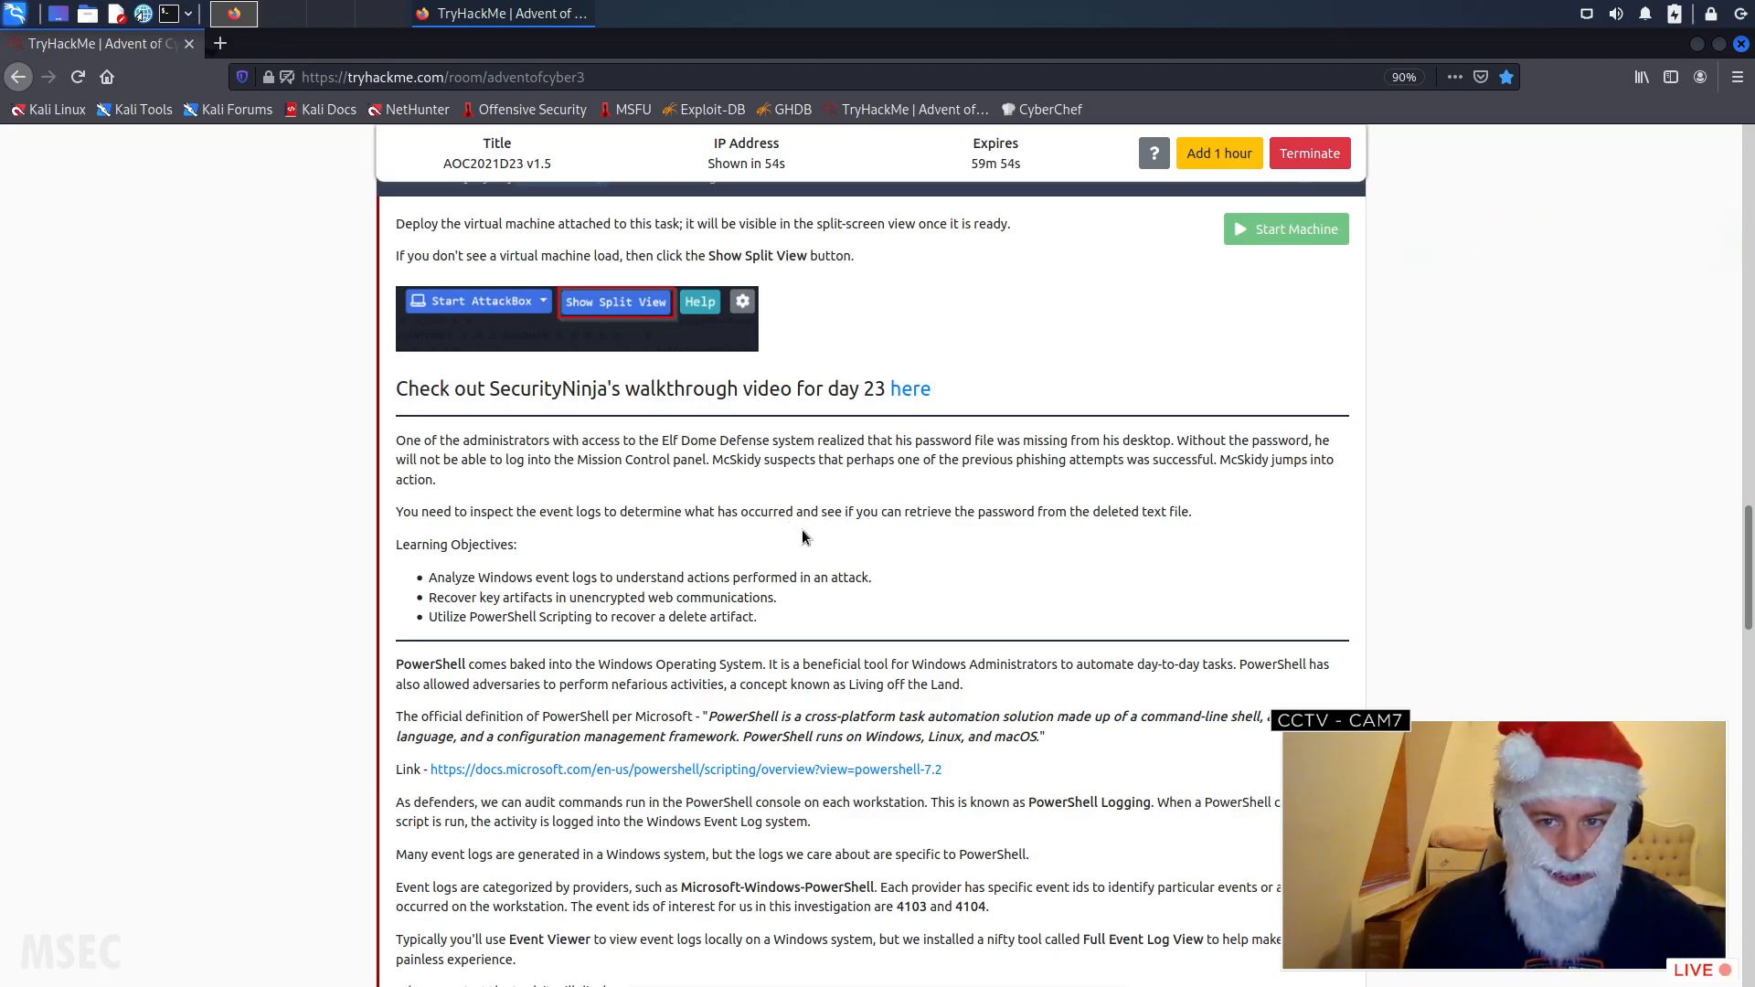
{"action": "scroll", "coordinate": [807, 533], "scroll_direction": "down", "scroll_amount": 2}
{"action": "scroll", "coordinate": [615, 490], "scroll_direction": "down", "scroll_amount": 1}
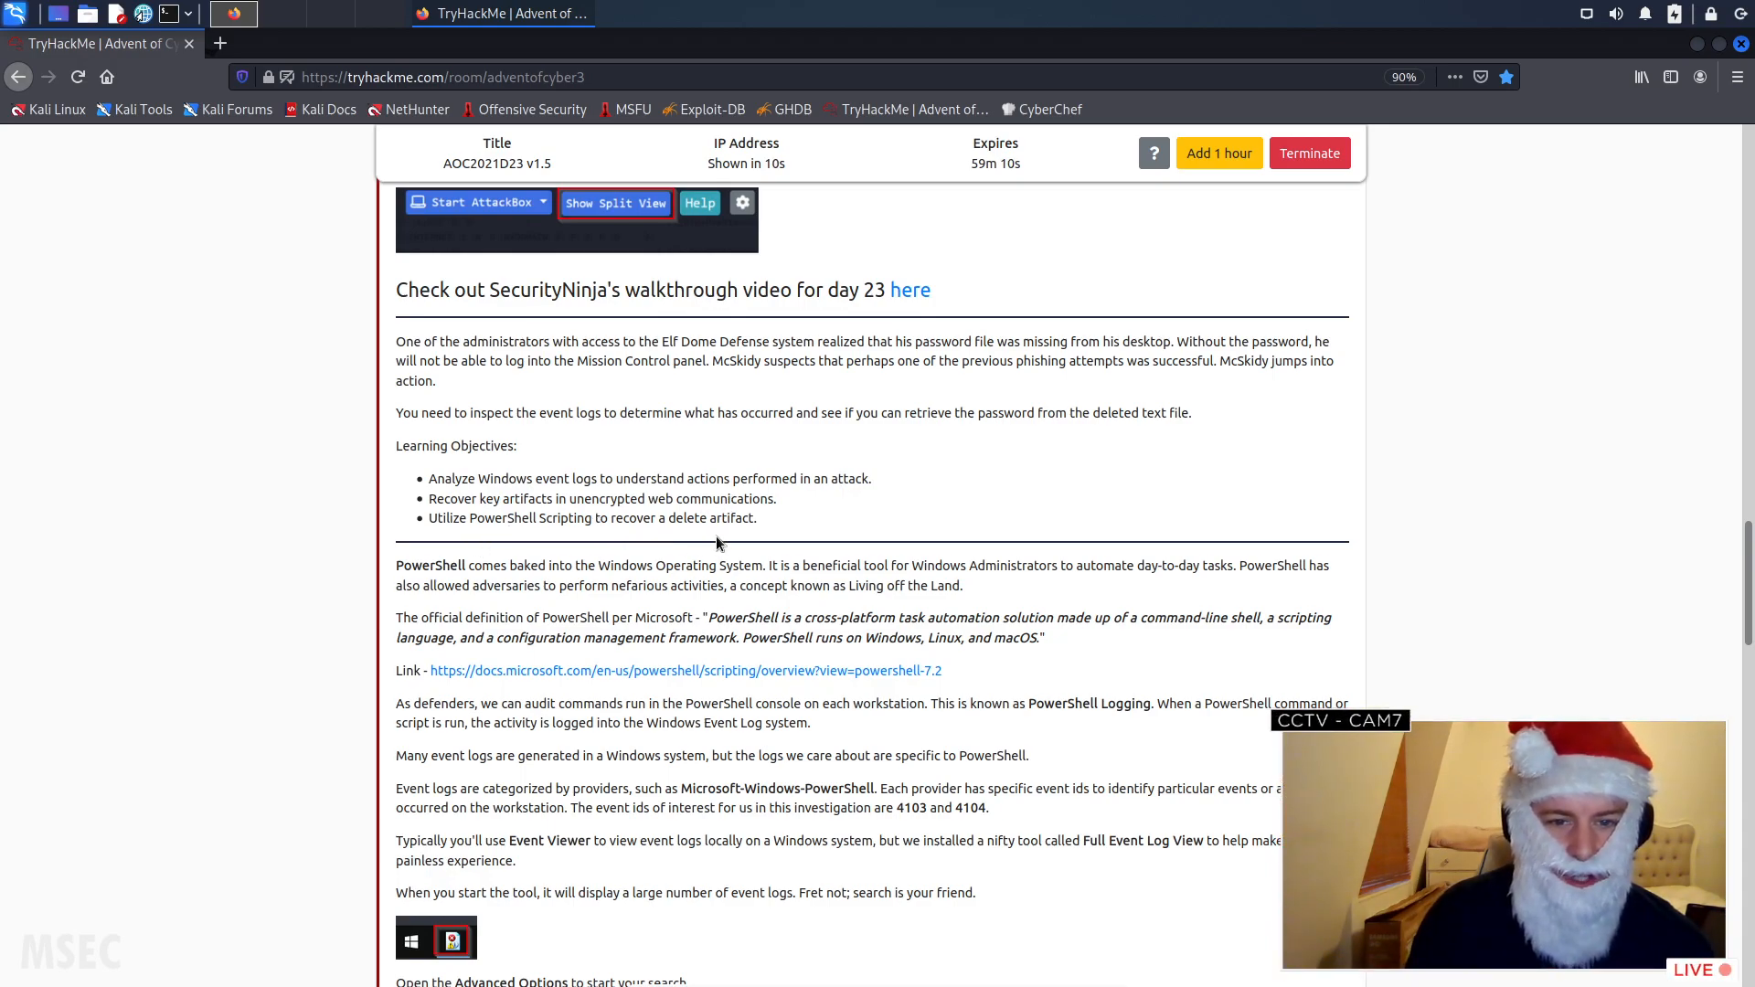
{"action": "scroll", "coordinate": [681, 539], "scroll_direction": "down", "scroll_amount": 3}
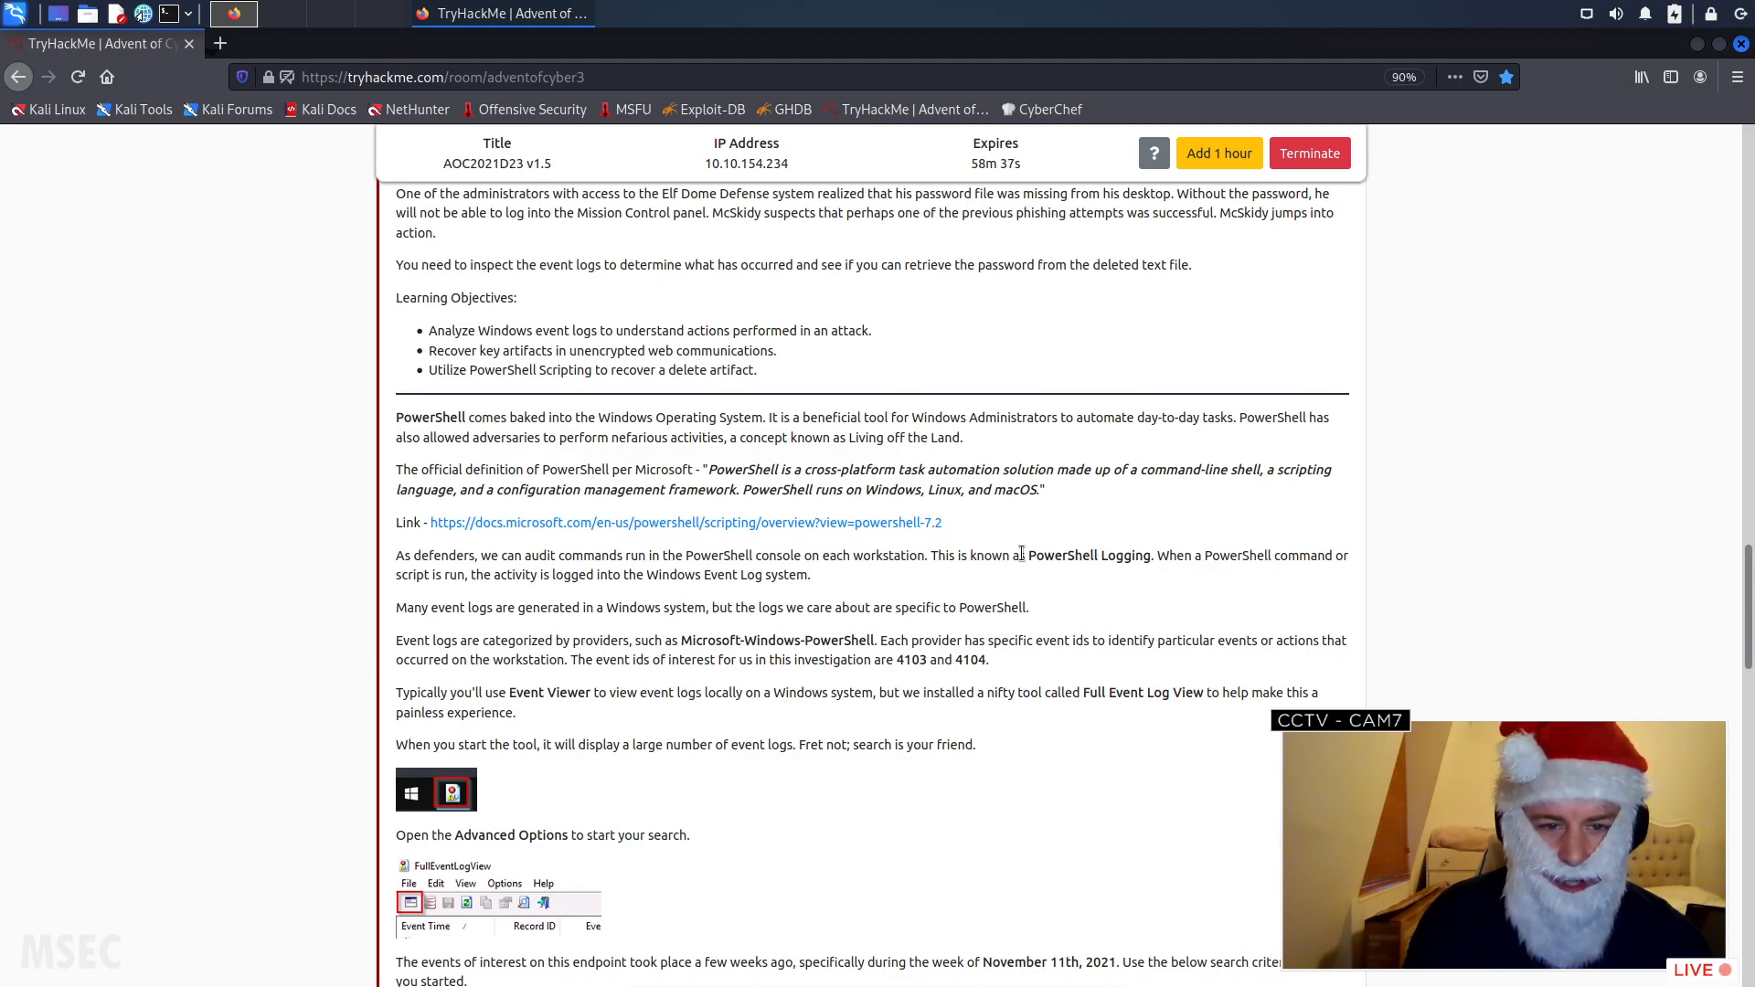
{"action": "scroll", "coordinate": [520, 582], "scroll_direction": "down", "scroll_amount": 3}
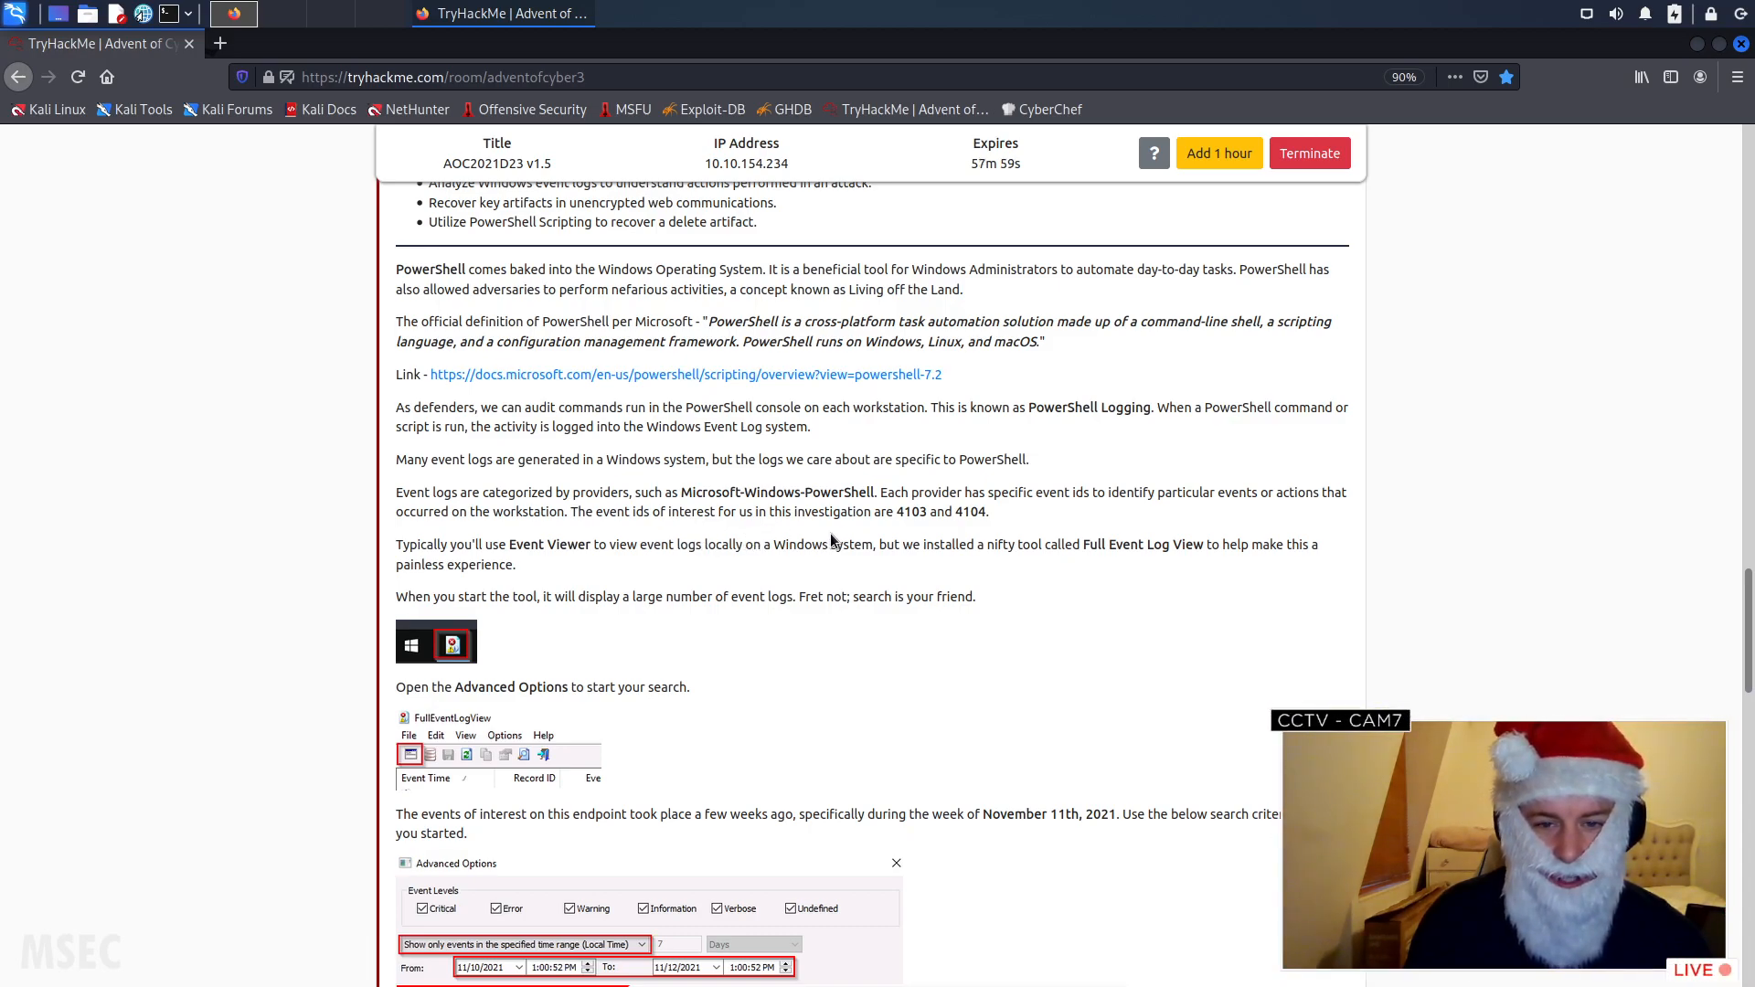
{"action": "left_click_drag", "start_coordinate": [895, 513], "coordinate": [985, 513]}
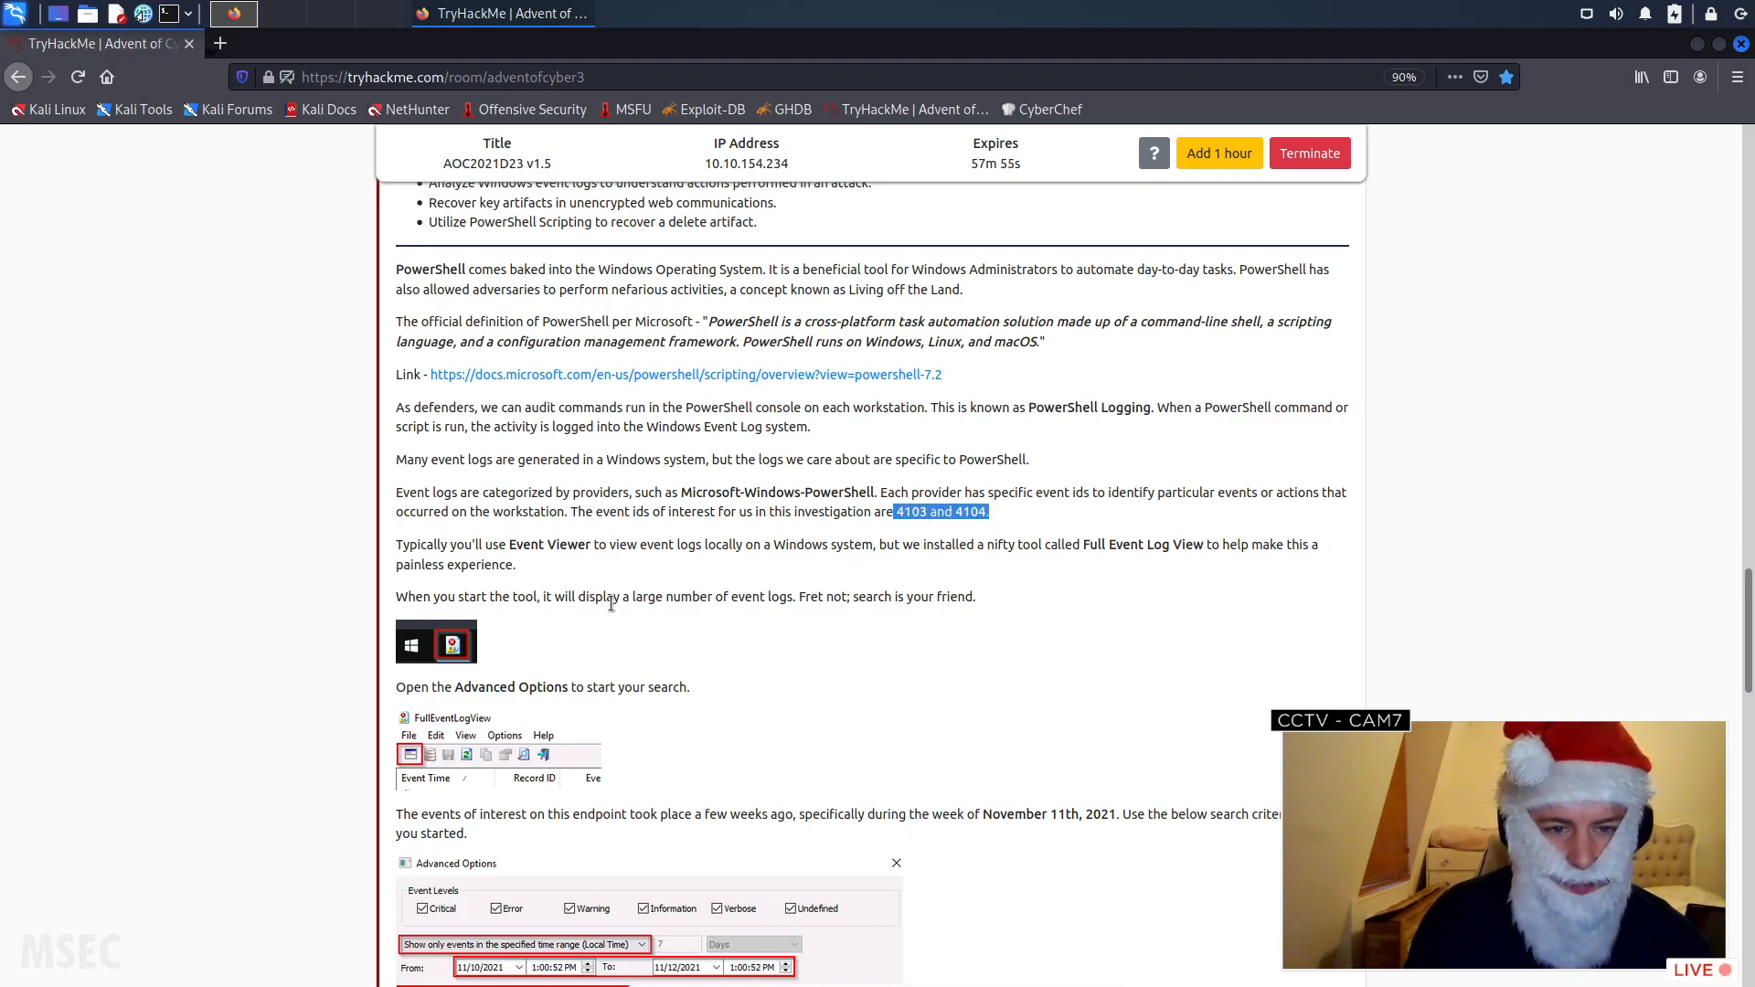
{"action": "scroll", "coordinate": [576, 553], "scroll_direction": "down", "scroll_amount": 2}
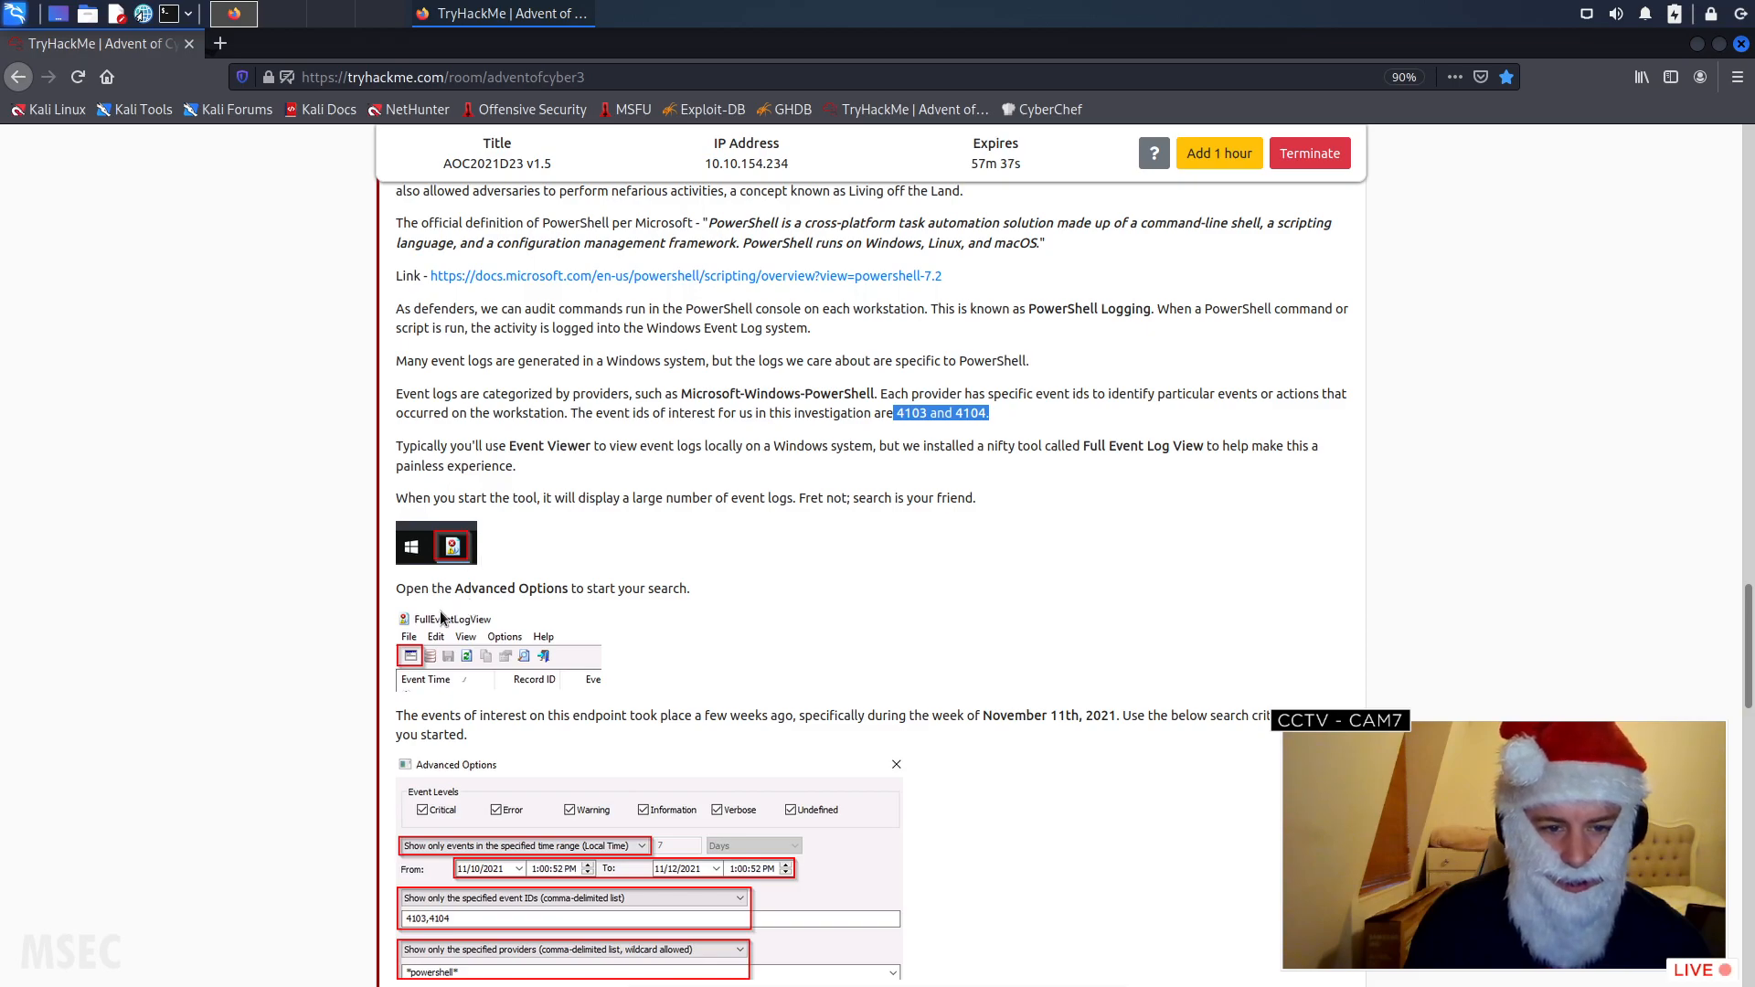
{"action": "scroll", "coordinate": [417, 590], "scroll_direction": "down", "scroll_amount": 2}
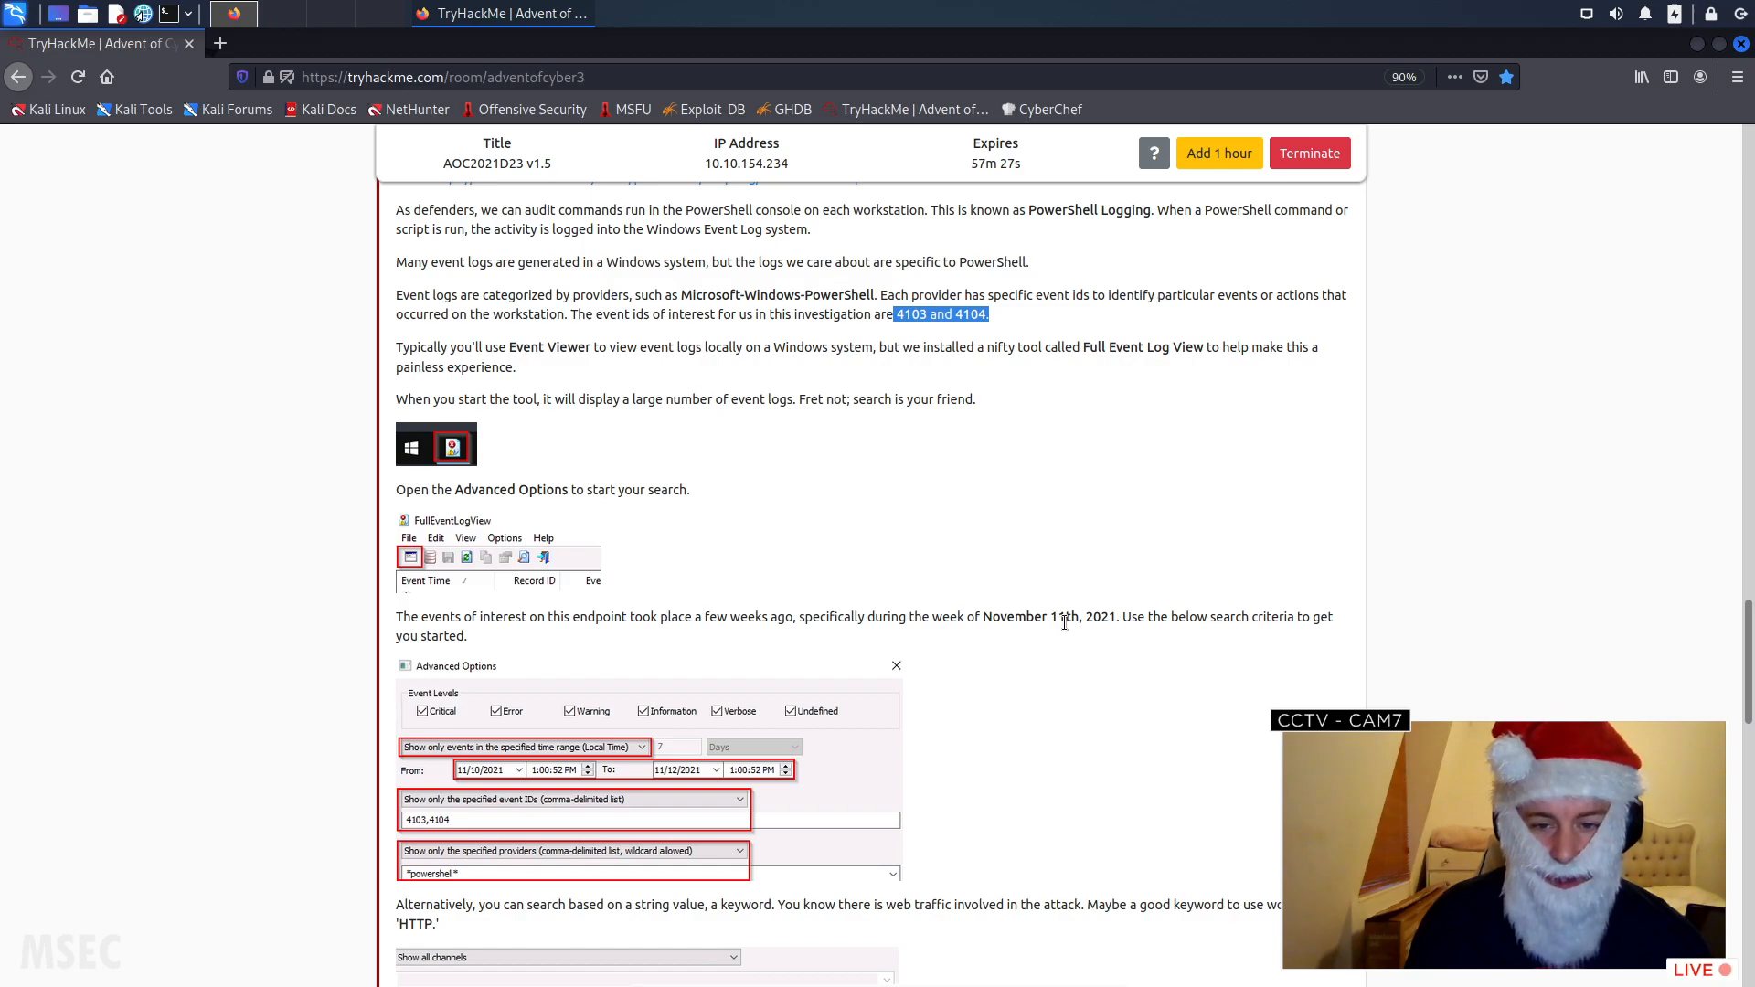
{"action": "left_click_drag", "start_coordinate": [1047, 618], "coordinate": [1111, 614]}
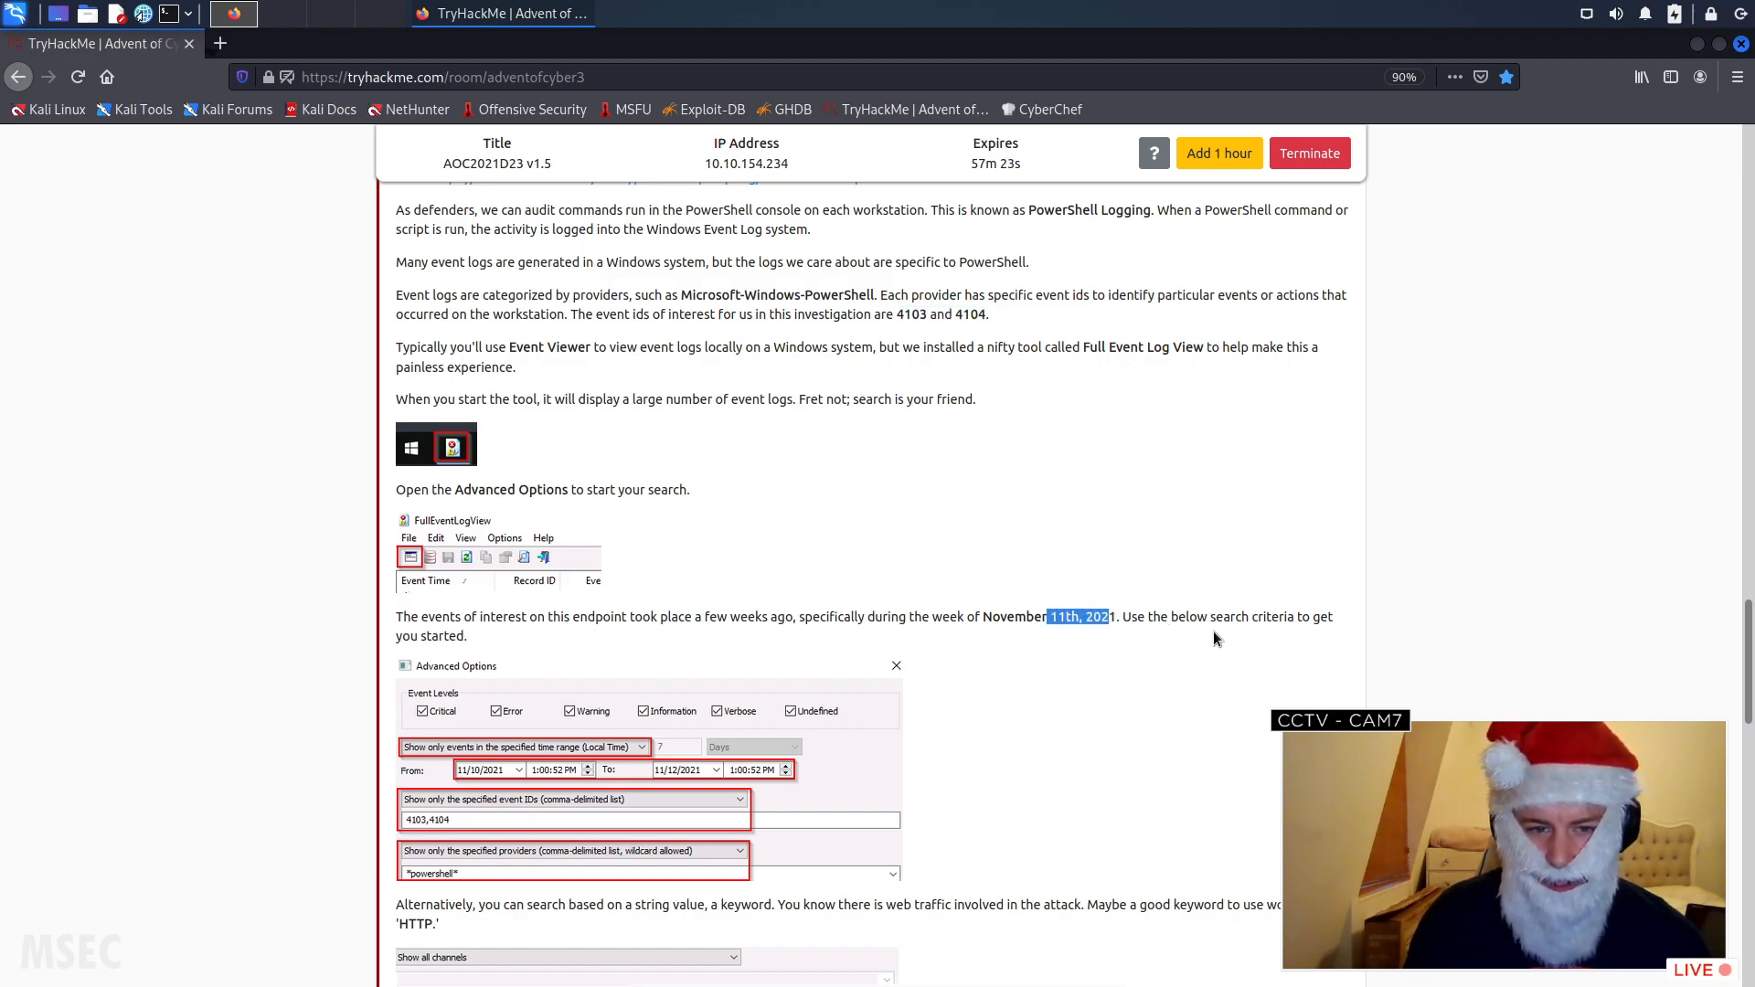
{"action": "scroll", "coordinate": [1068, 638], "scroll_direction": "down", "scroll_amount": 2}
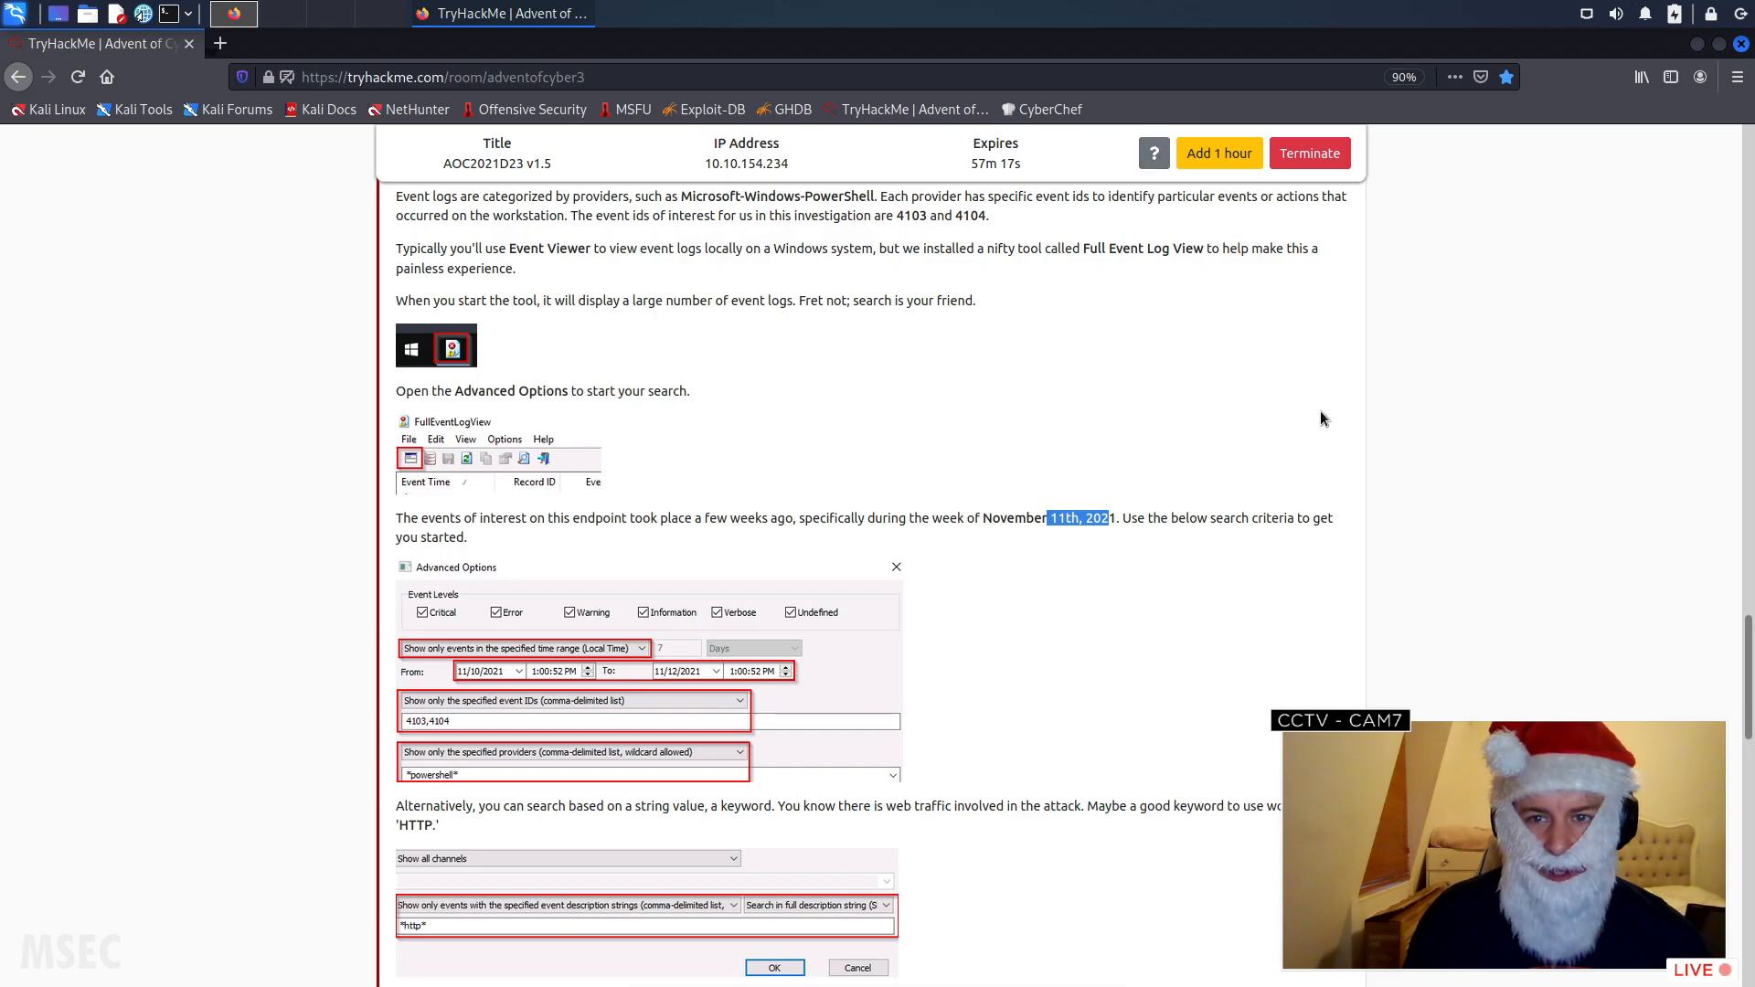
{"action": "scroll", "coordinate": [1320, 409], "scroll_direction": "up", "scroll_amount": 19}
{"action": "scroll", "coordinate": [1318, 439], "scroll_direction": "up", "scroll_amount": 2}
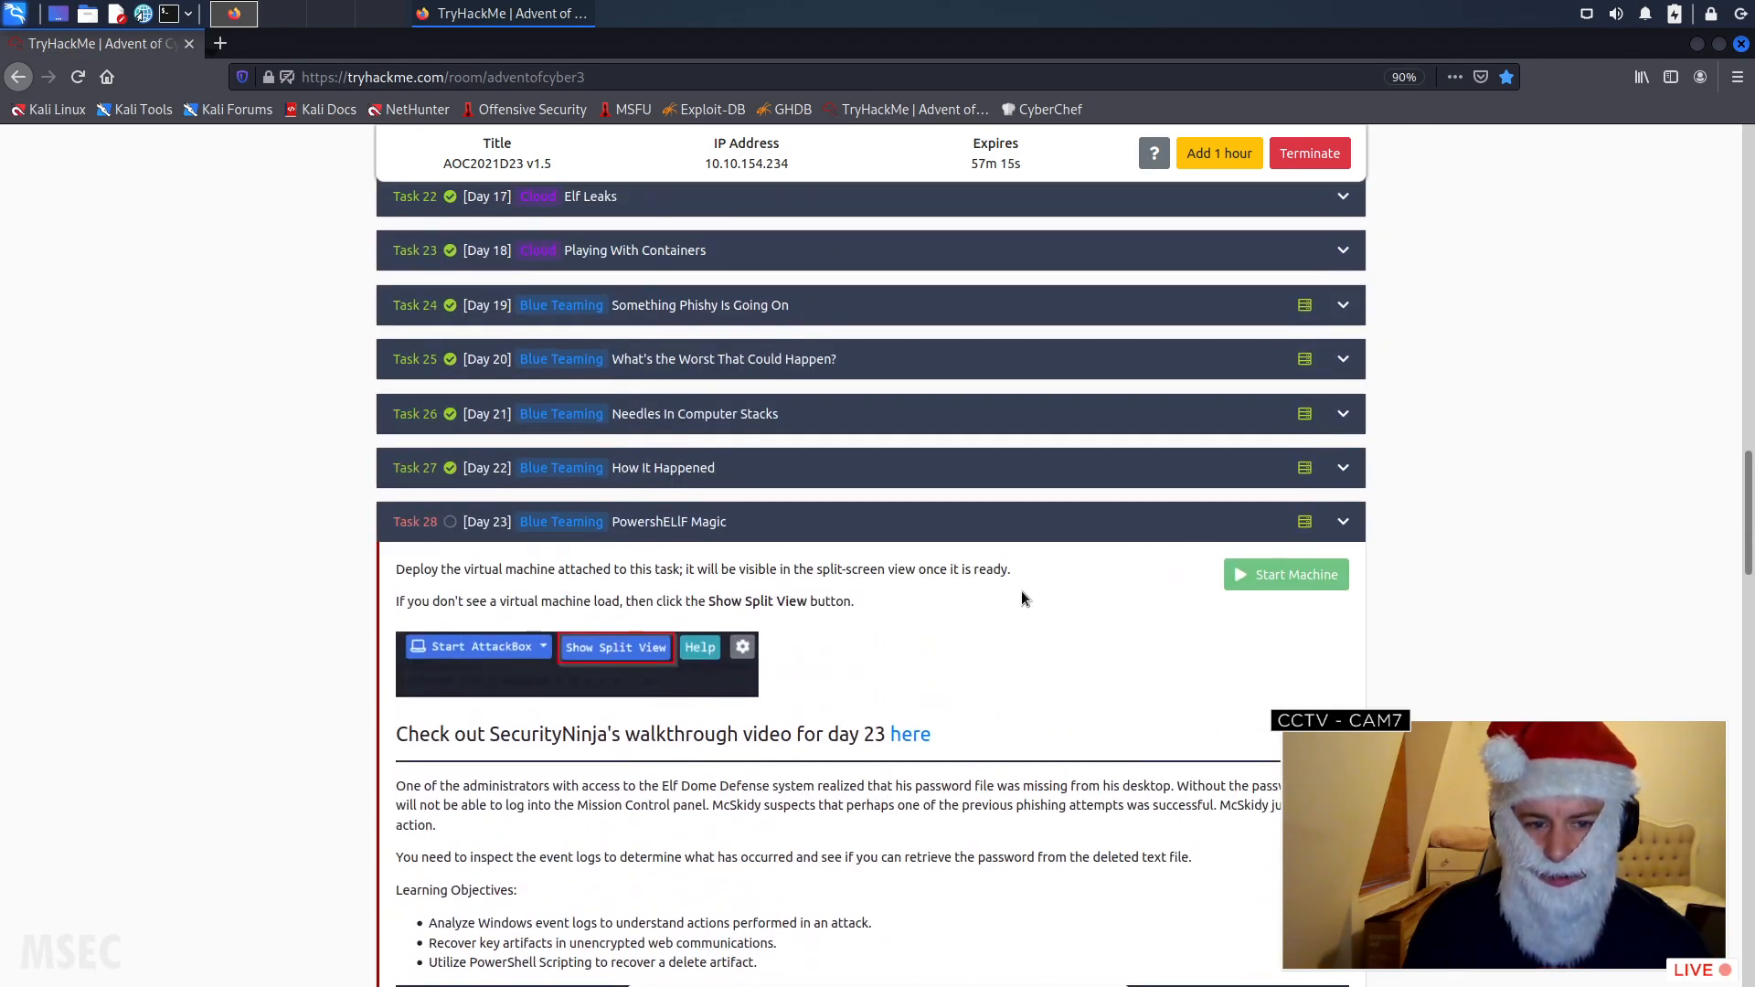
{"action": "left_click", "coordinate": [1342, 528]}
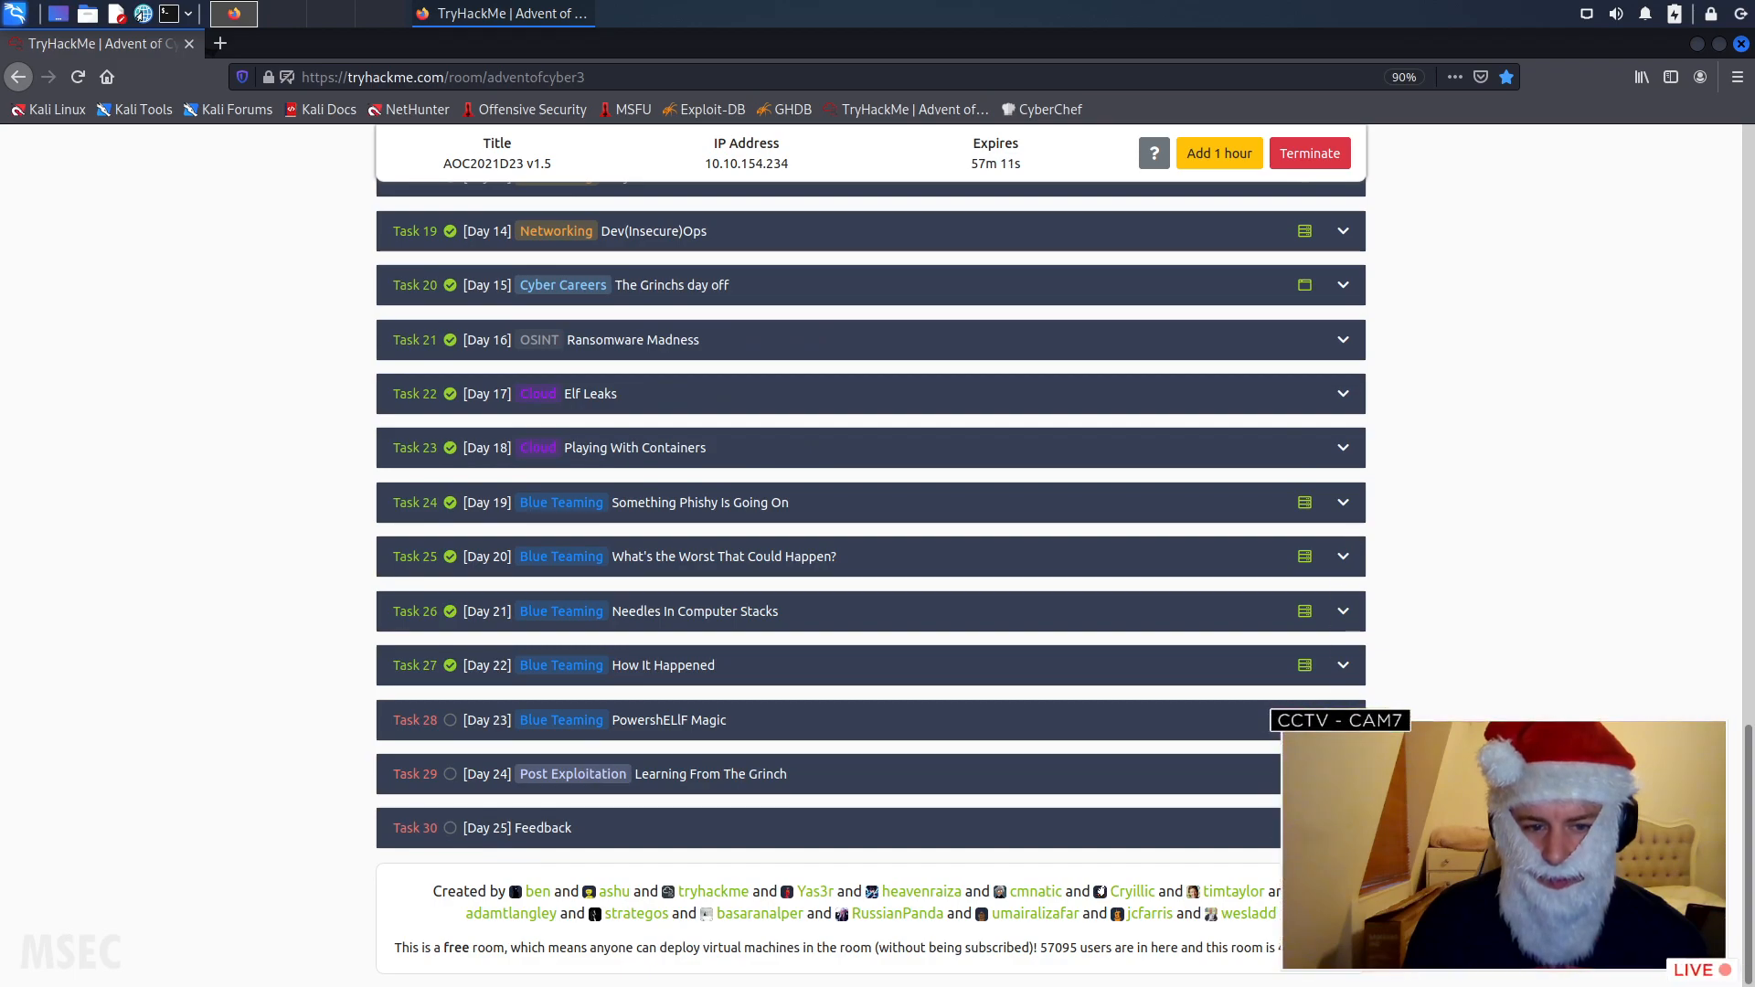
{"action": "left_click", "coordinate": [1342, 721]}
{"action": "scroll", "coordinate": [1342, 720], "scroll_direction": "down", "scroll_amount": 1}
{"action": "scroll", "coordinate": [1342, 720], "scroll_direction": "down", "scroll_amount": 5}
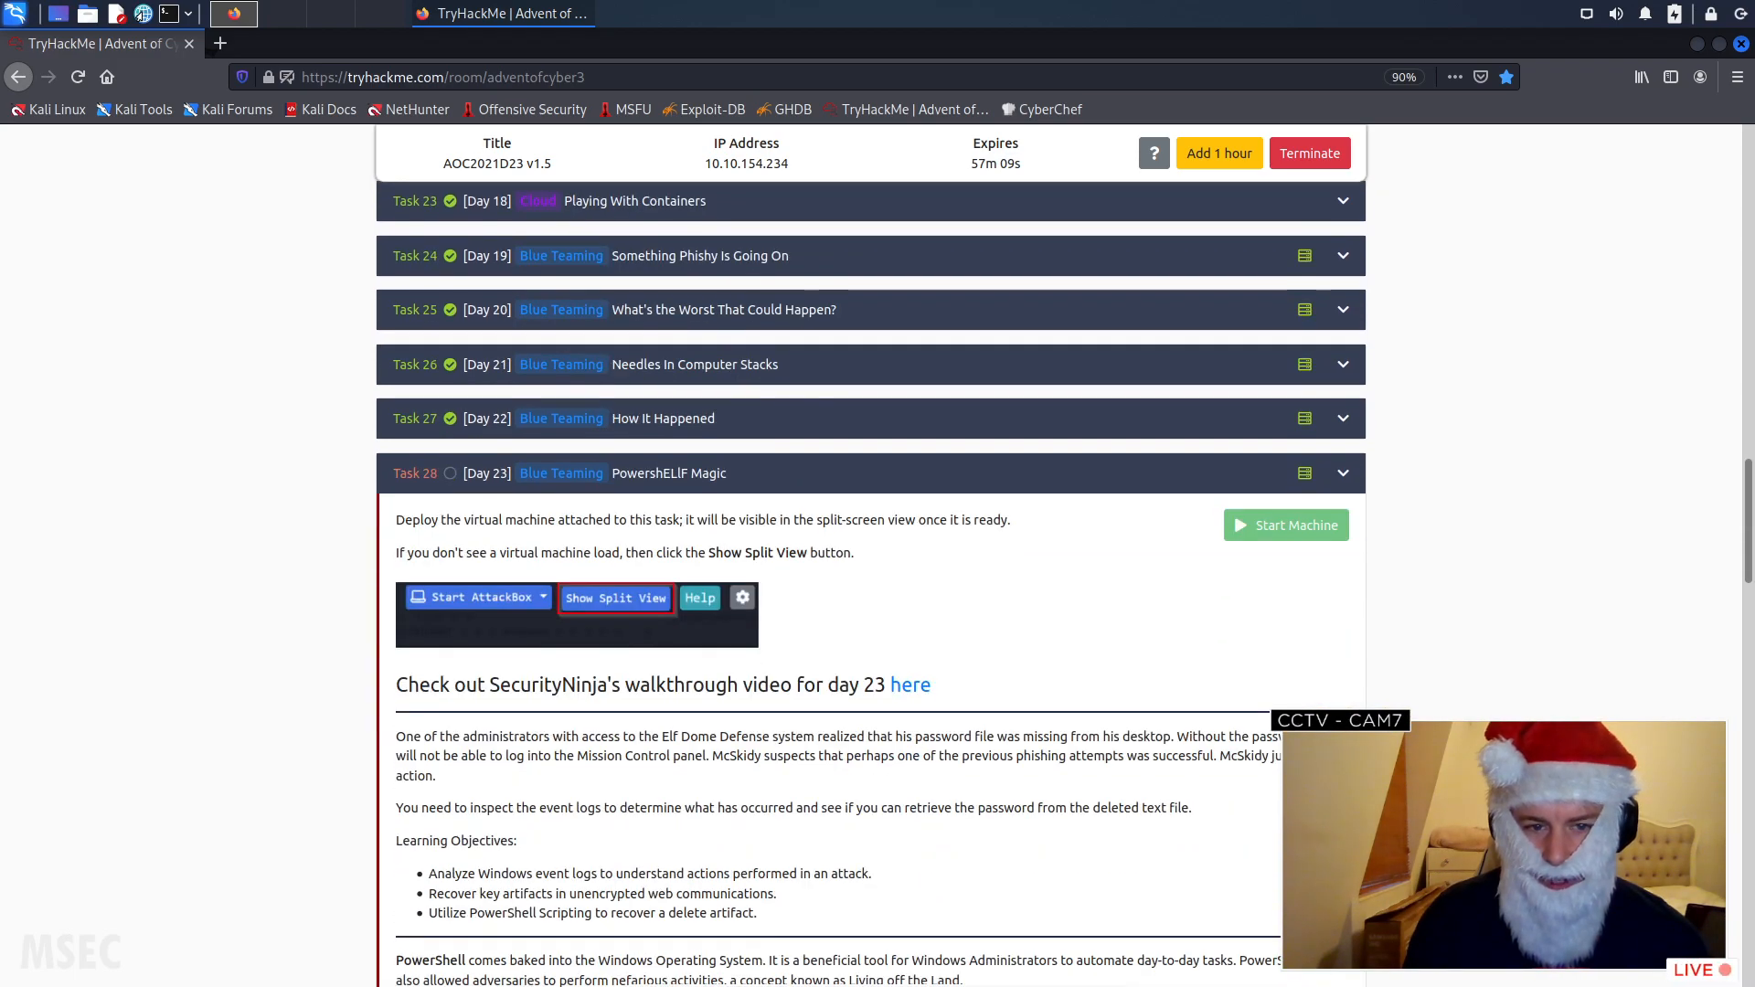
- Show the room in split view and switch the machine pane to the AOC2021D23 virtual machine
{"action": "left_click_drag", "start_coordinate": [1747, 535], "coordinate": [1746, 137]}
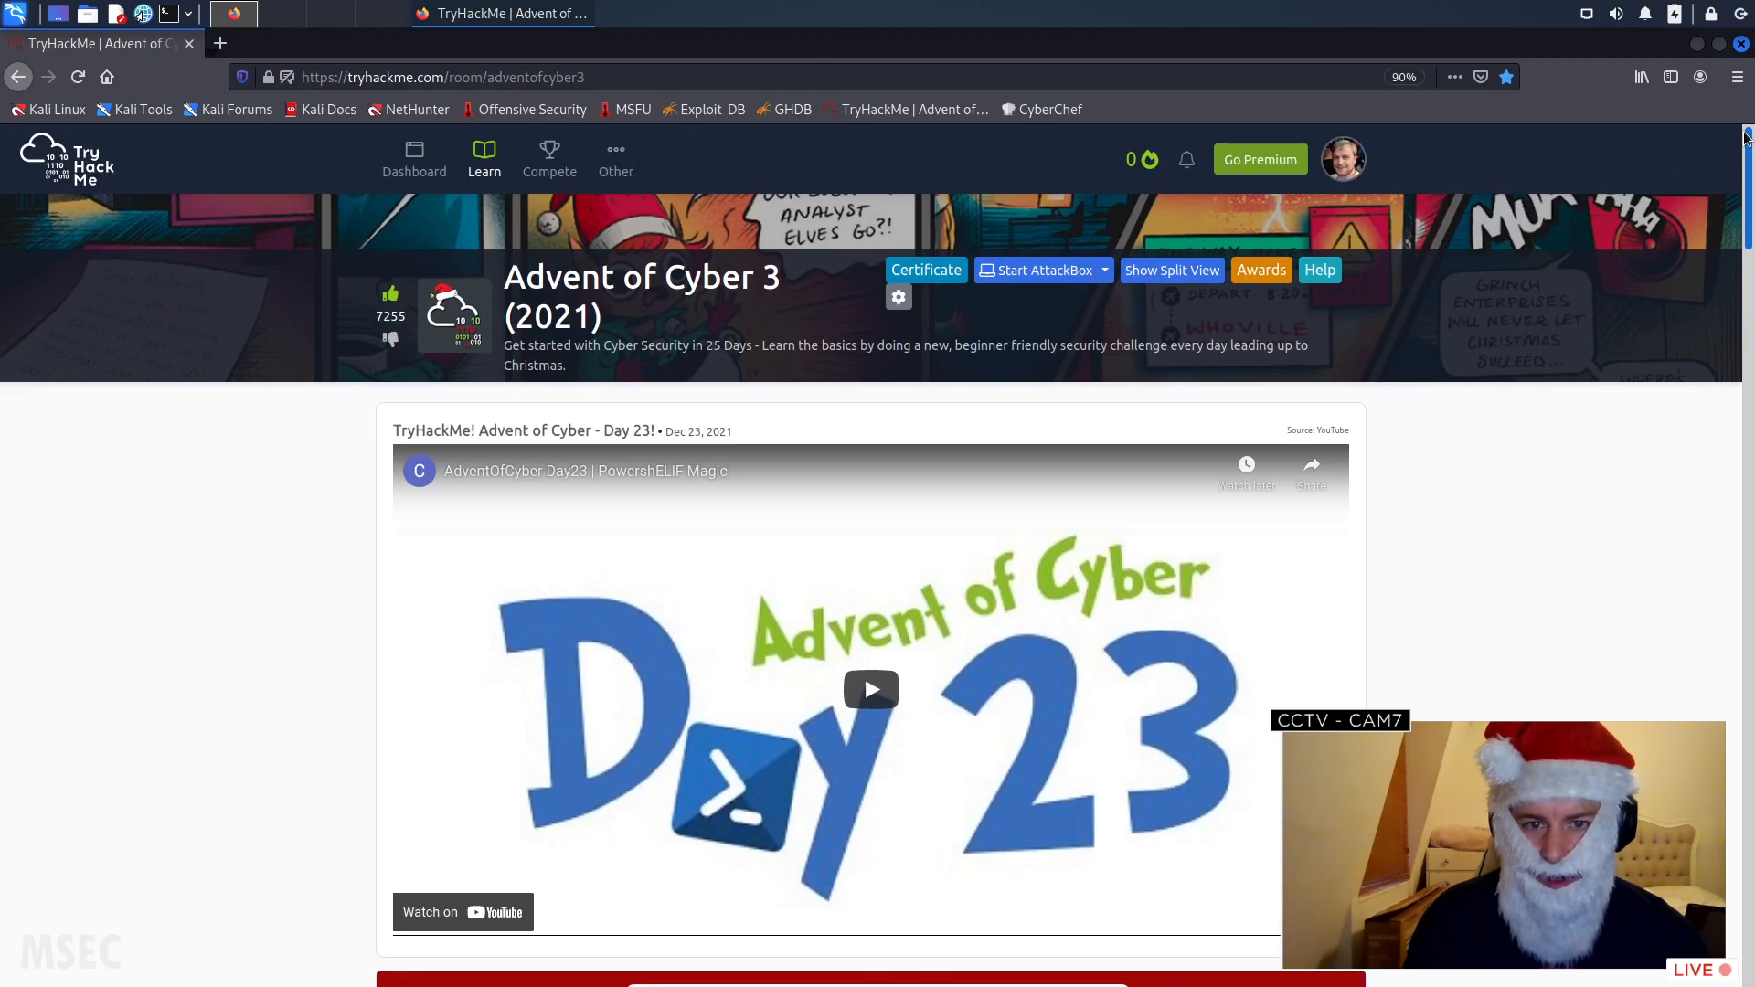
{"action": "left_click", "coordinate": [1171, 272]}
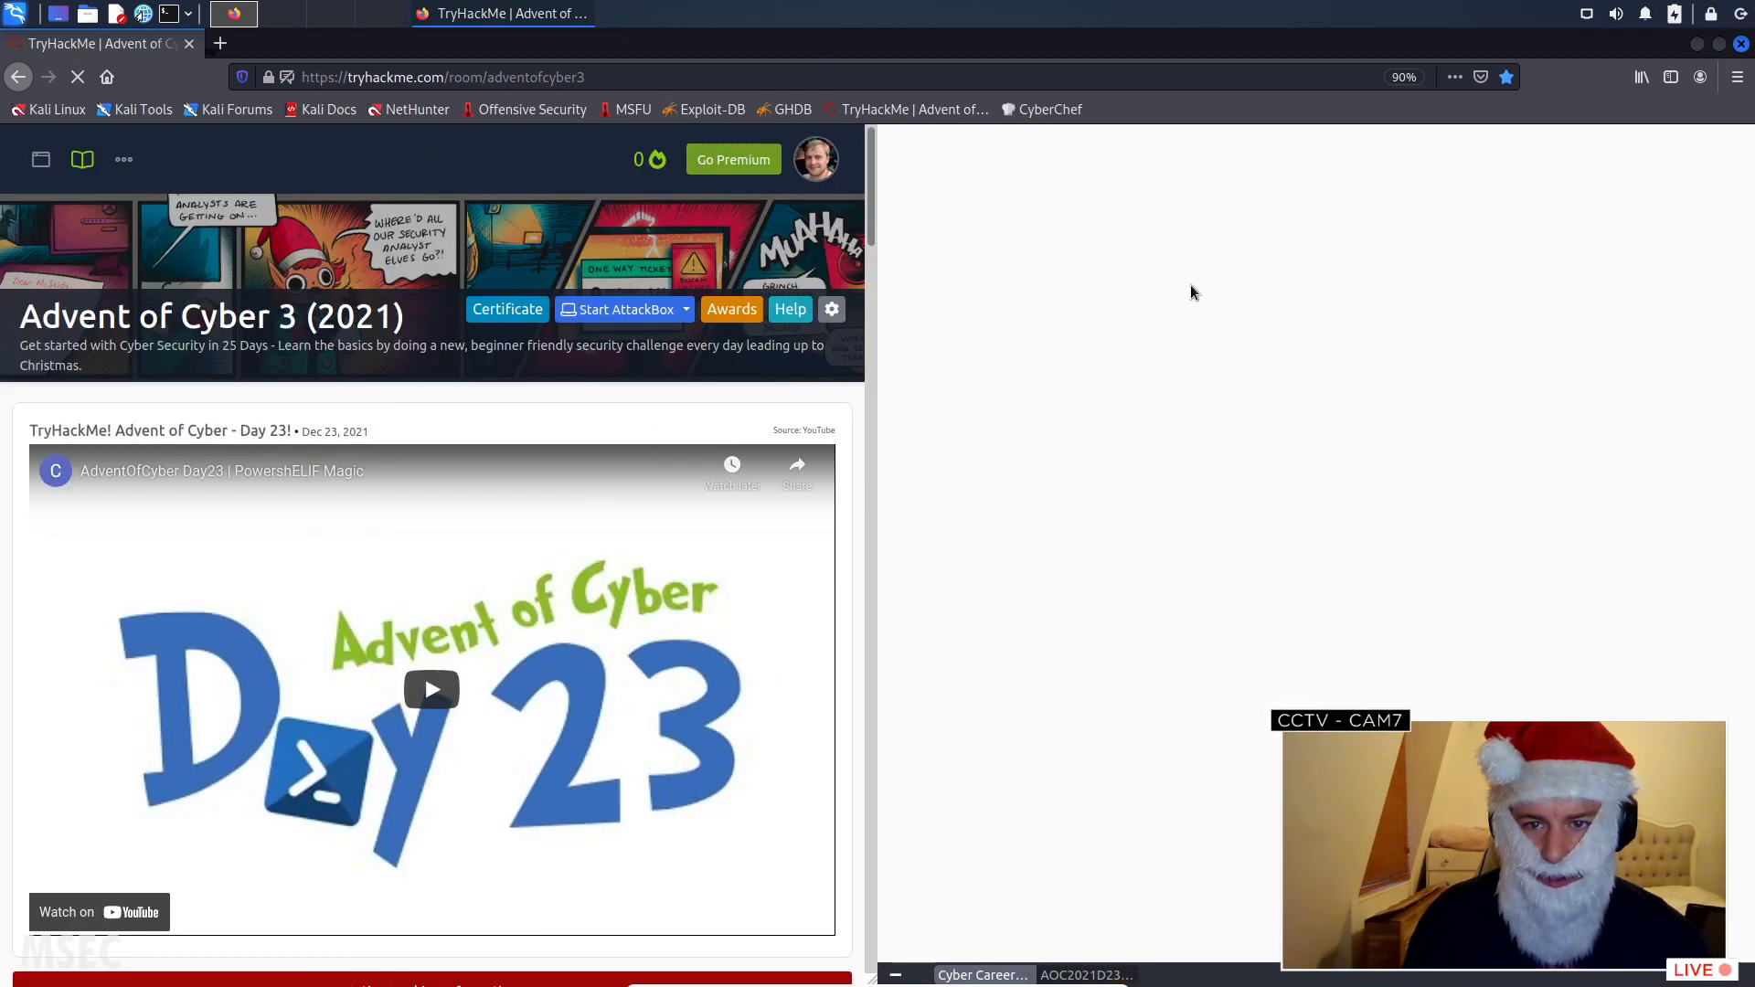
{"action": "scroll", "coordinate": [834, 431], "scroll_direction": "down", "scroll_amount": 5}
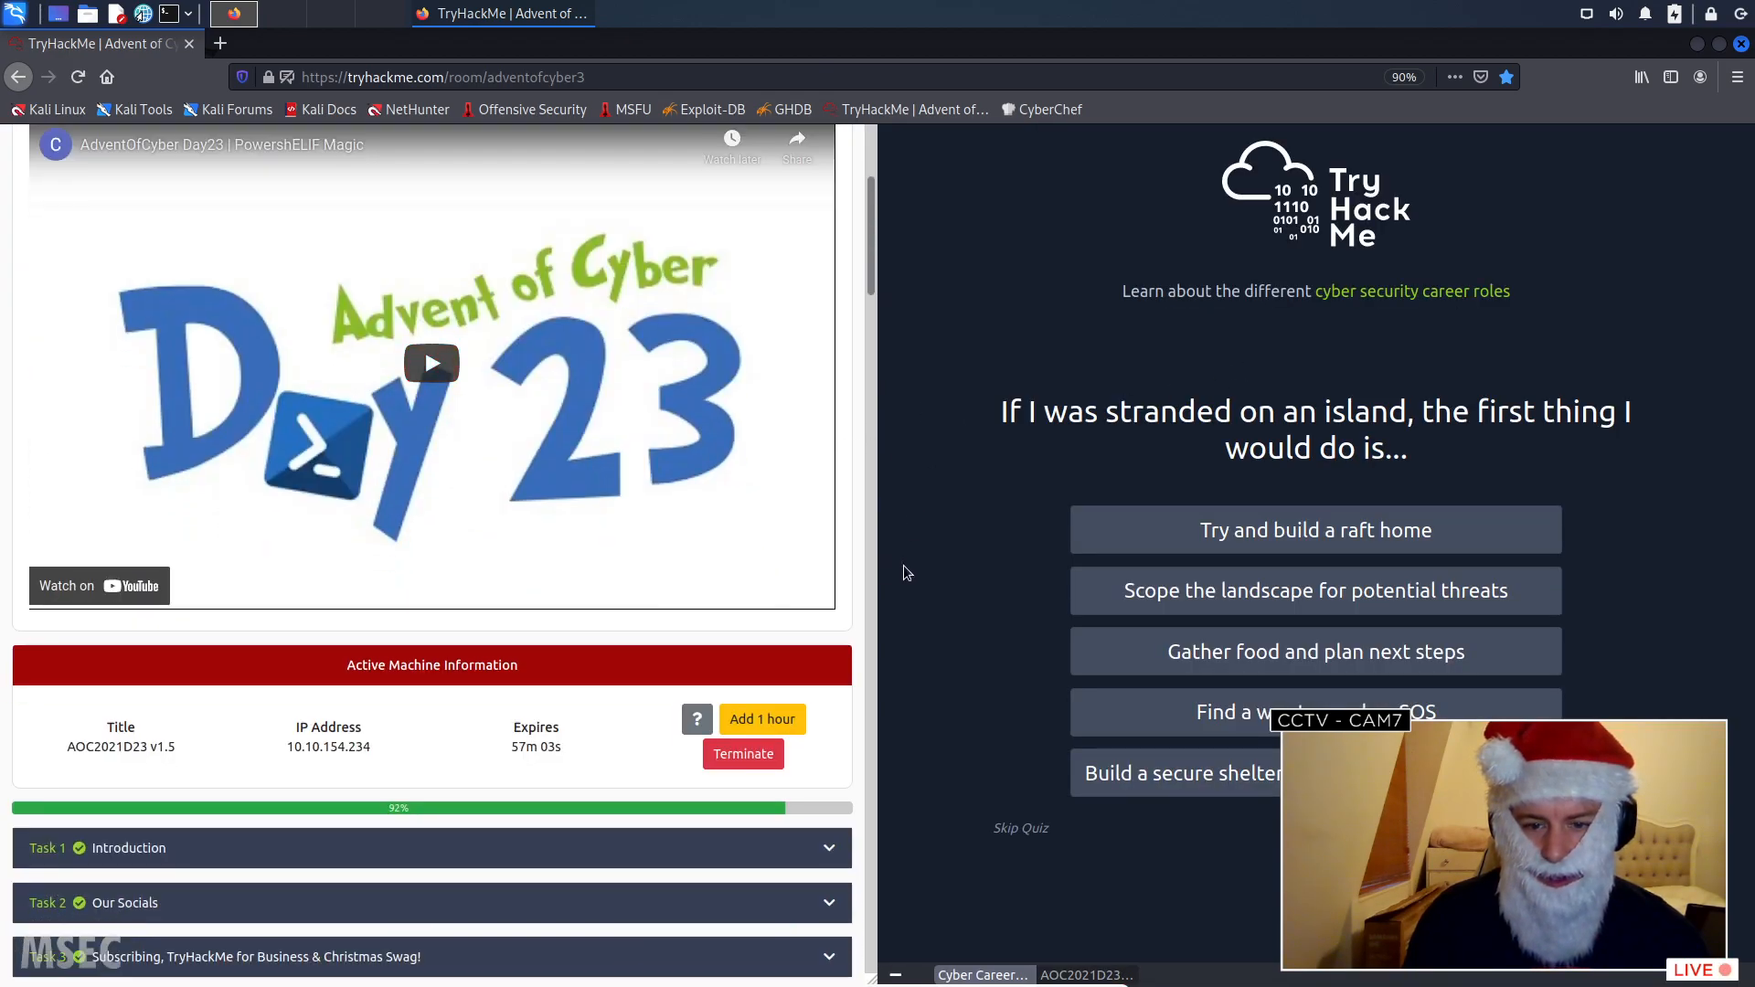
{"action": "left_click", "coordinate": [1068, 976]}
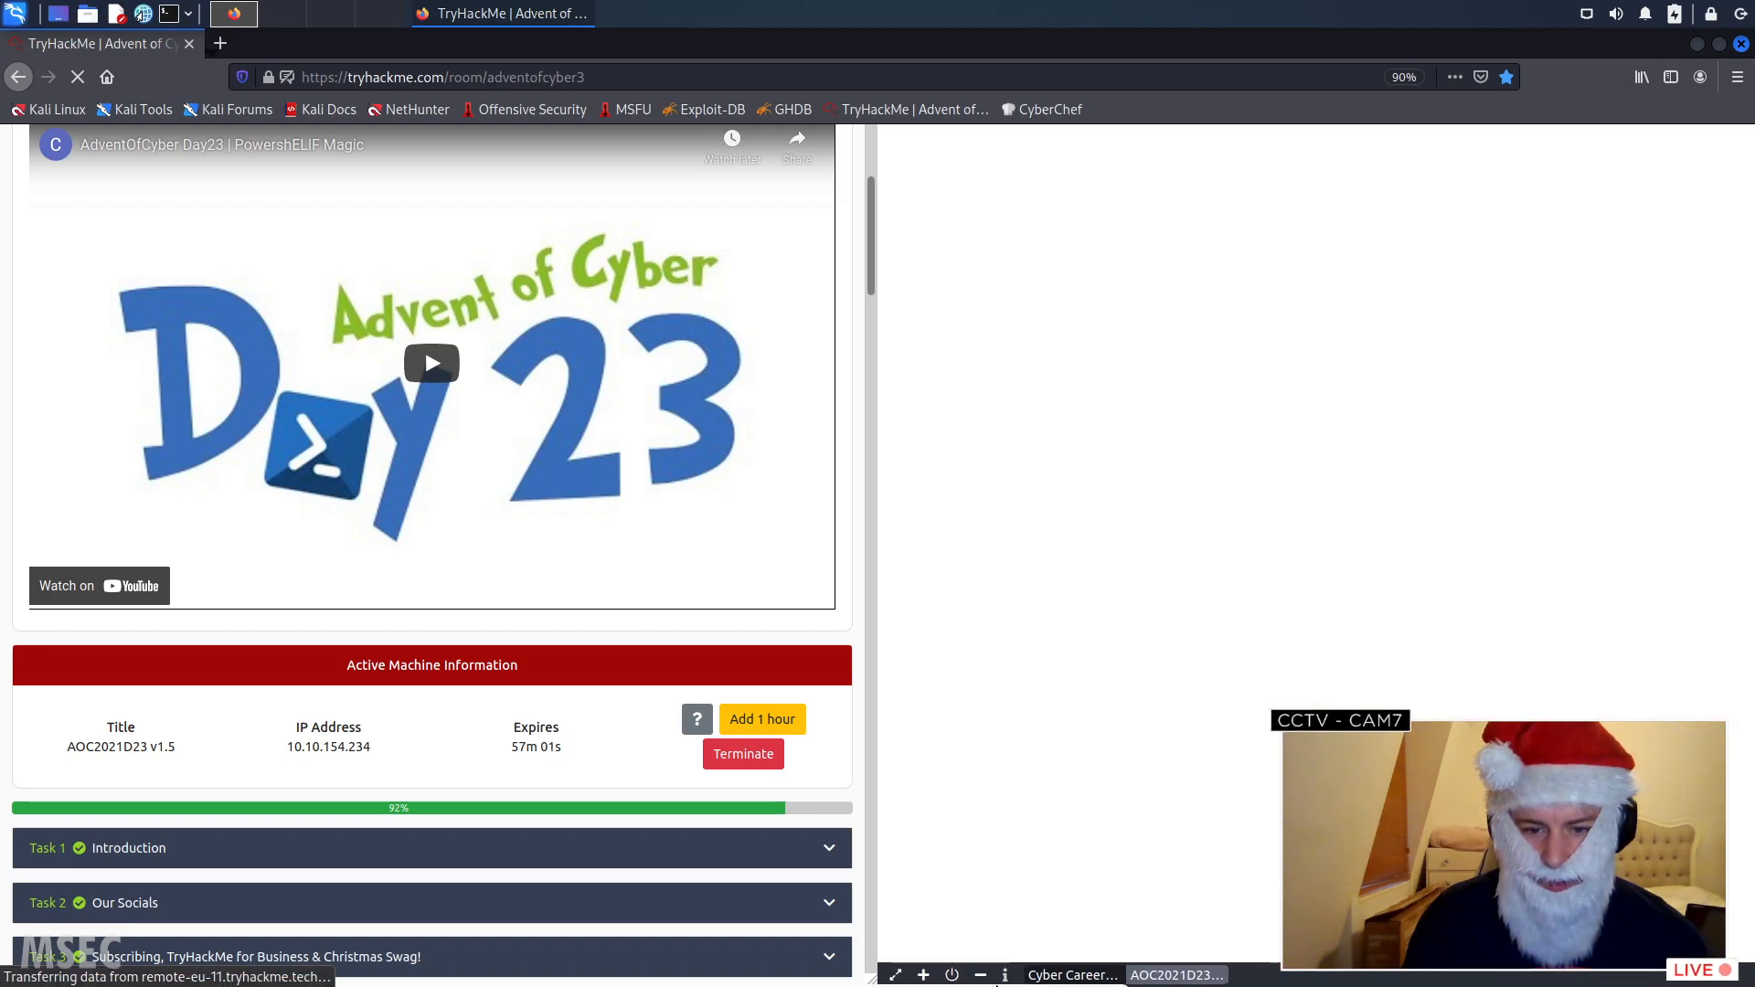
- Review the Day 23 instructions beside the virtual machine, highlighting the event IDs 4103 and 4104
{"action": "scroll", "coordinate": [667, 705], "scroll_direction": "down", "scroll_amount": 10}
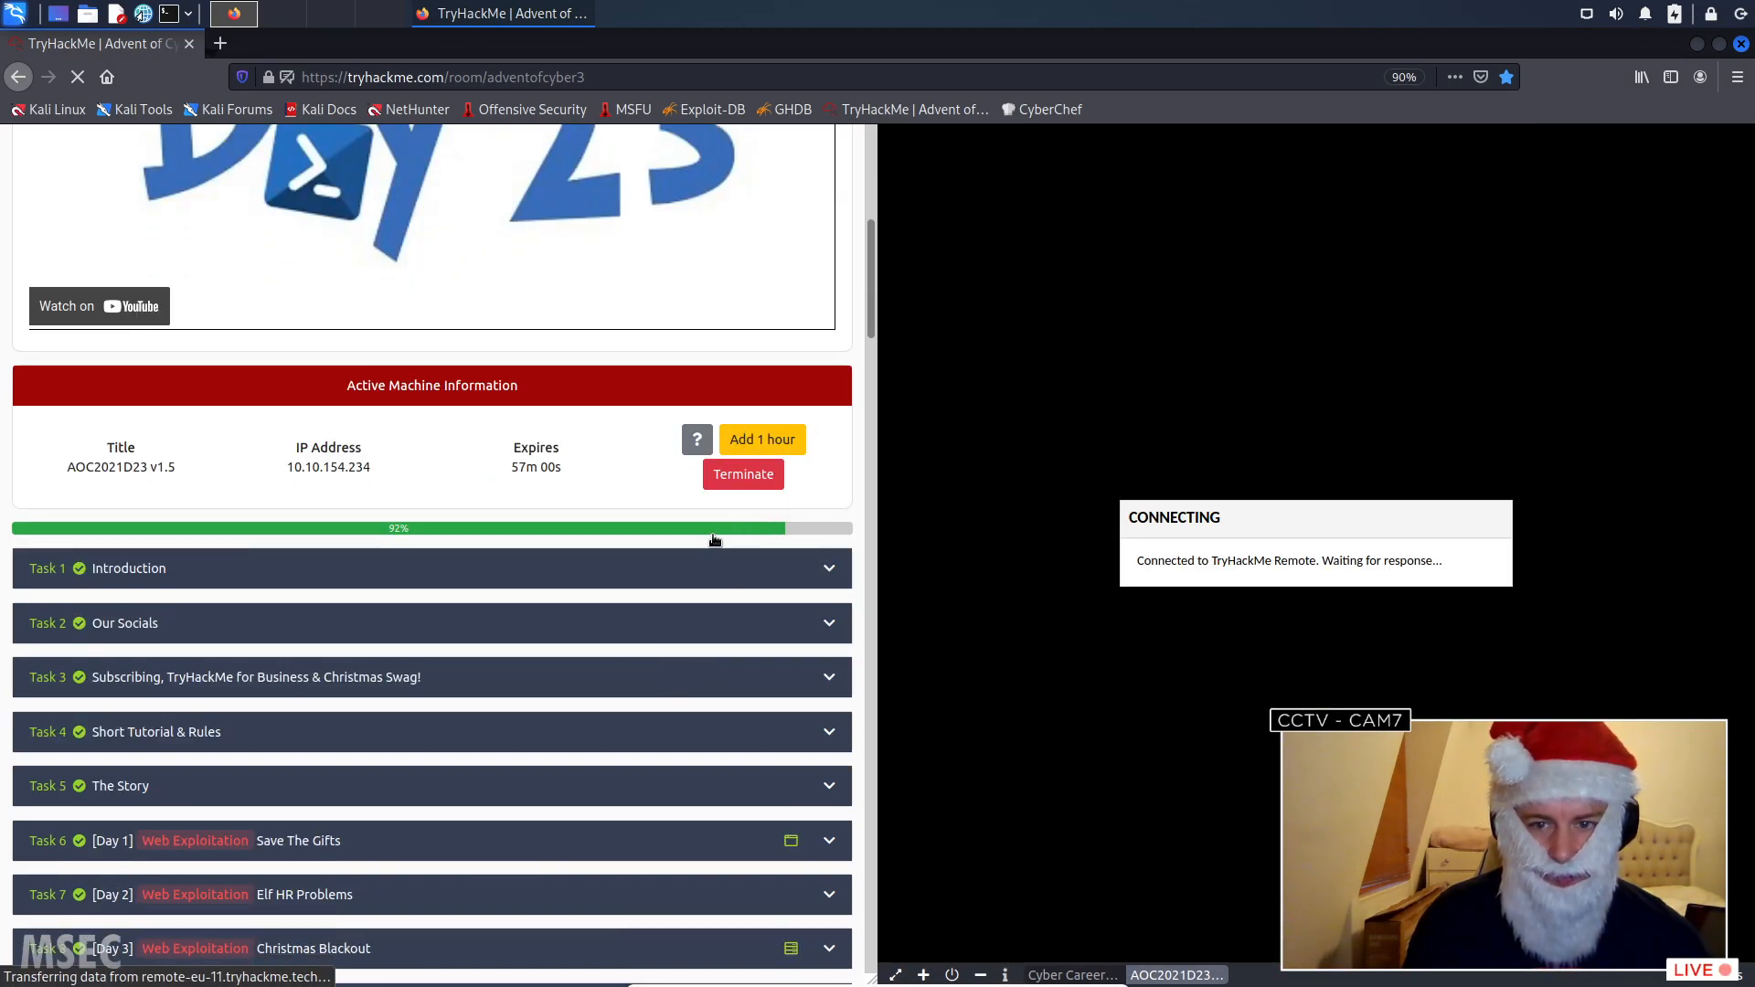
{"action": "scroll", "coordinate": [681, 621], "scroll_direction": "down", "scroll_amount": 20}
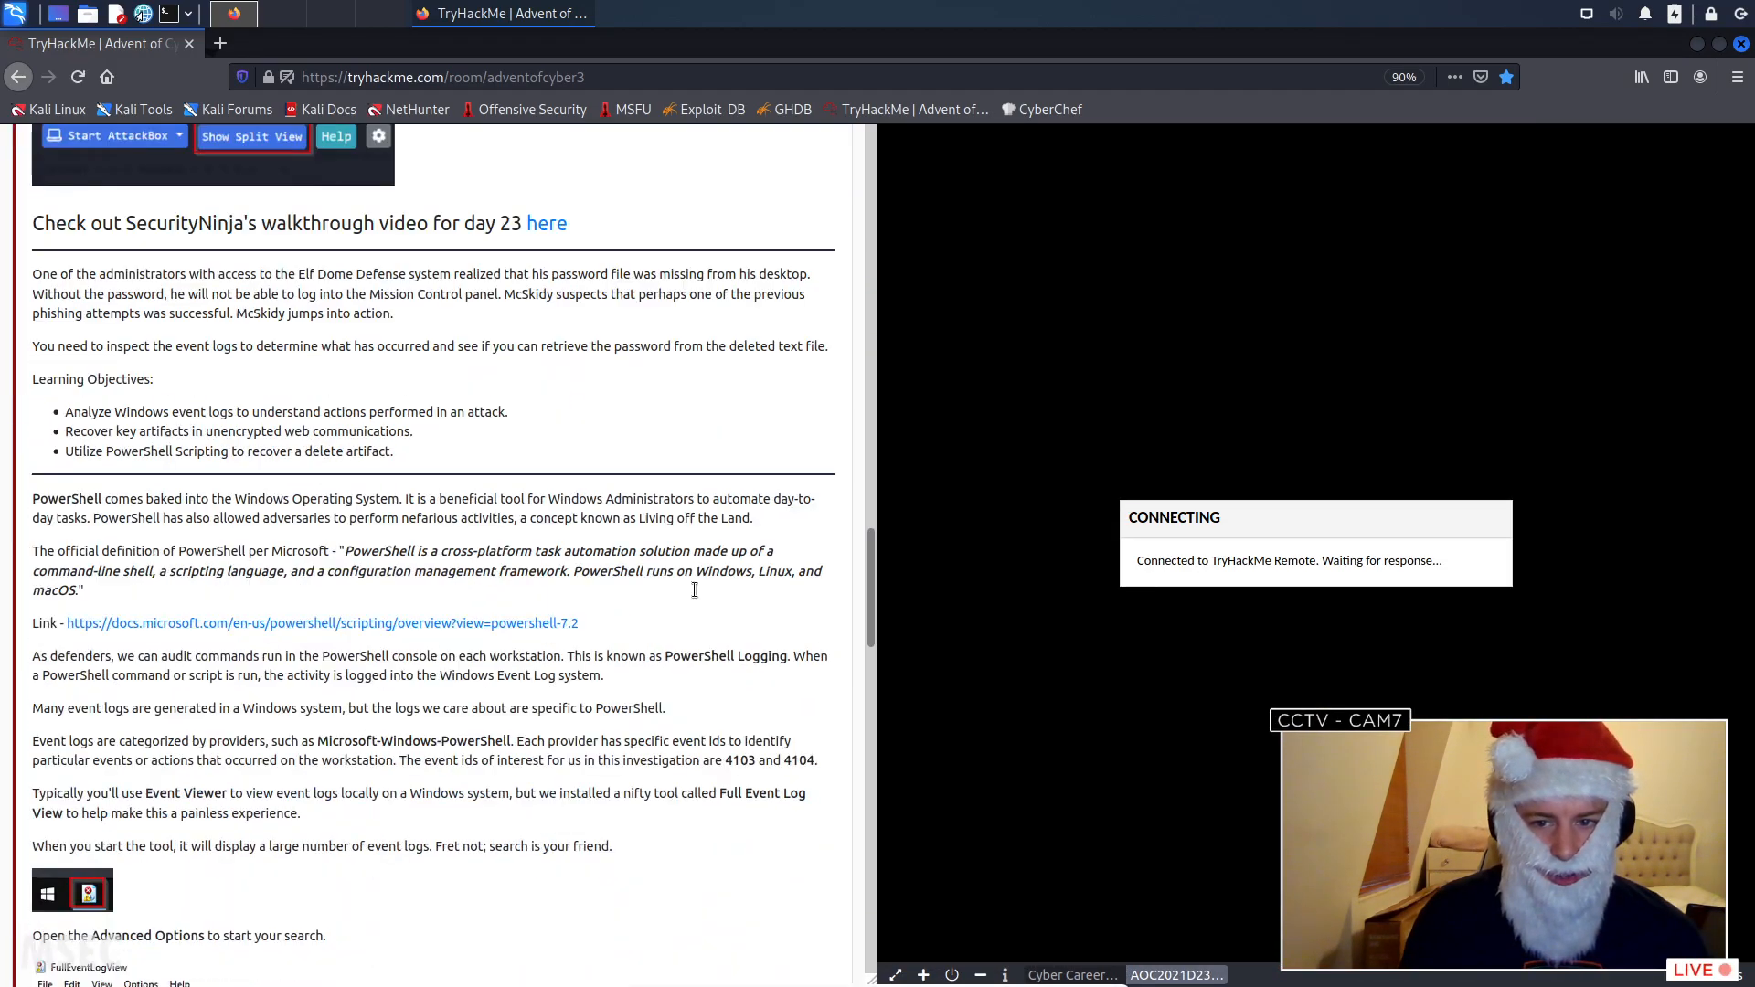
{"action": "scroll", "coordinate": [692, 580], "scroll_direction": "down", "scroll_amount": 3}
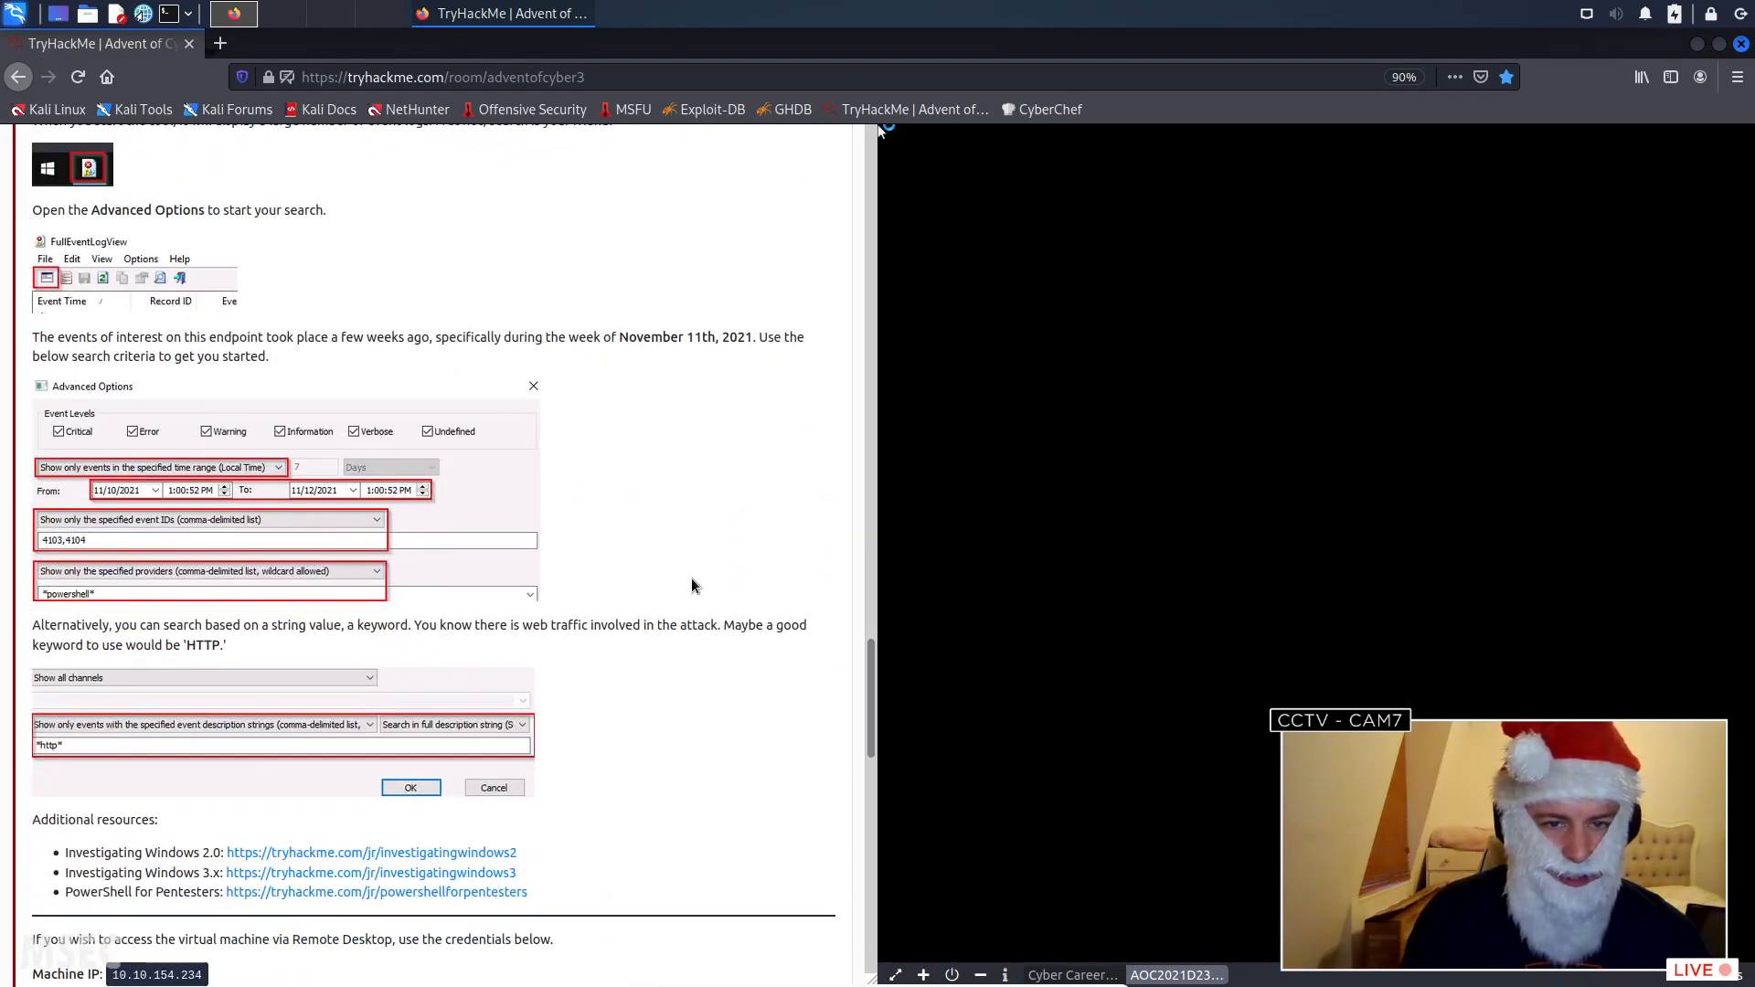
{"action": "scroll", "coordinate": [692, 586], "scroll_direction": "up", "scroll_amount": 3}
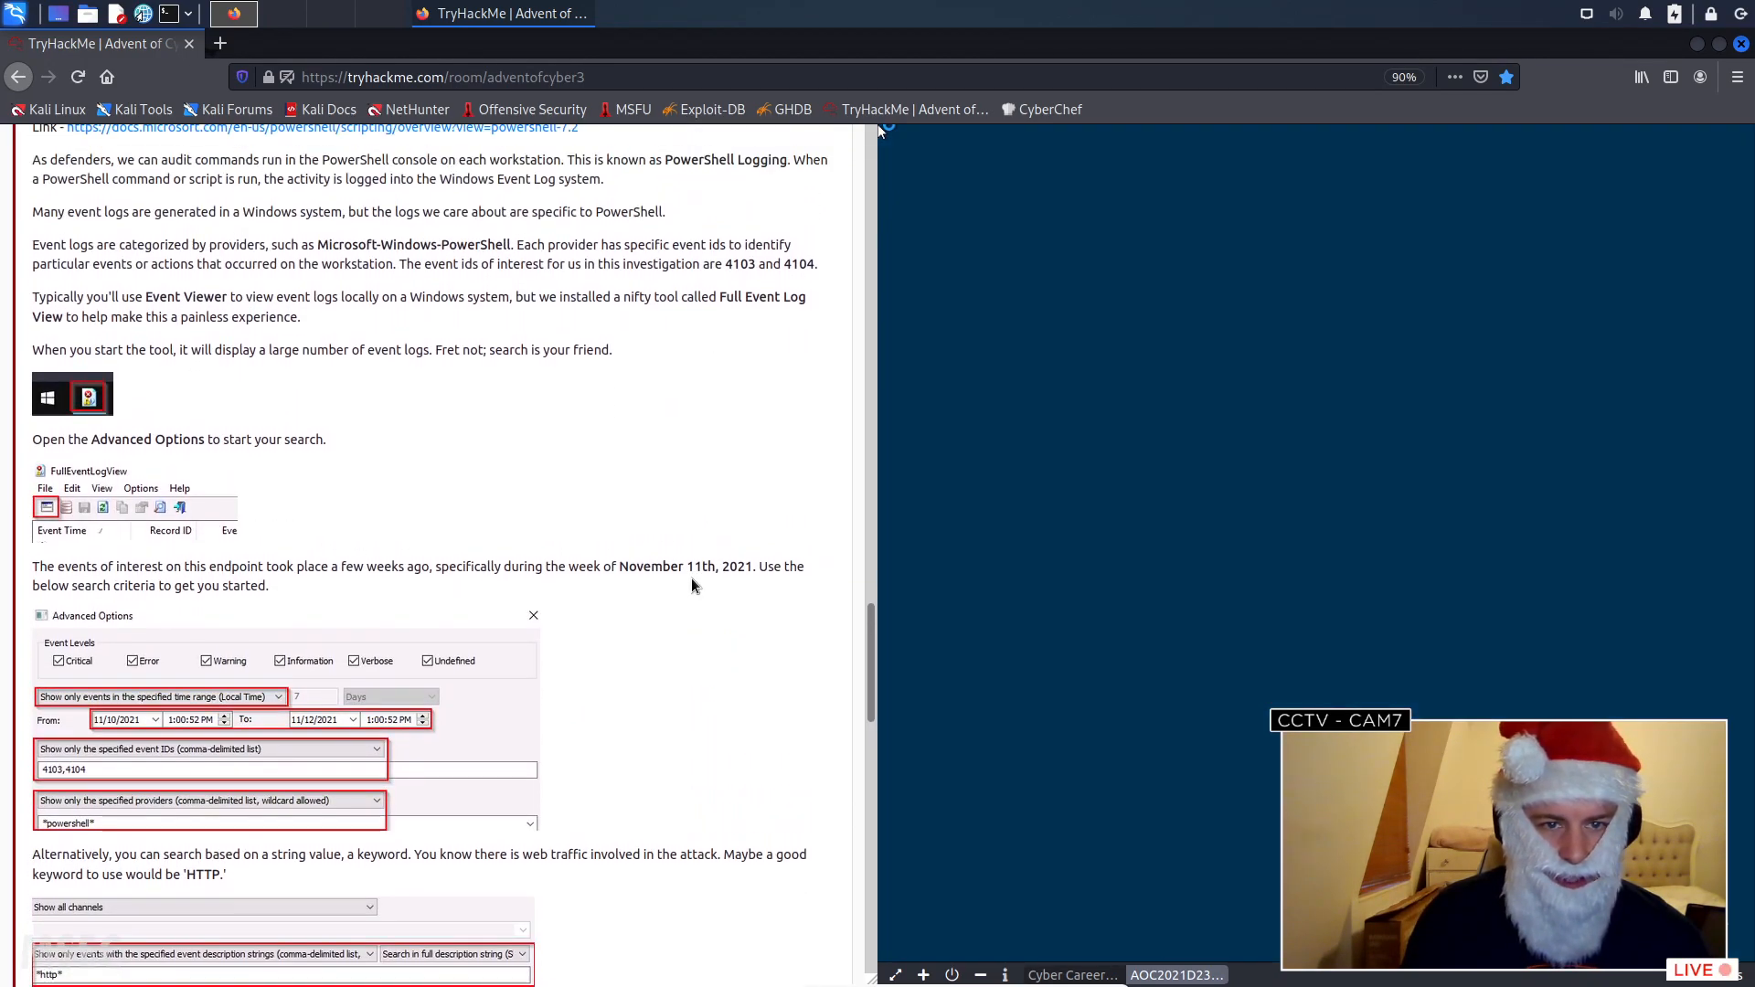
{"action": "scroll", "coordinate": [695, 586], "scroll_direction": "down", "scroll_amount": 1}
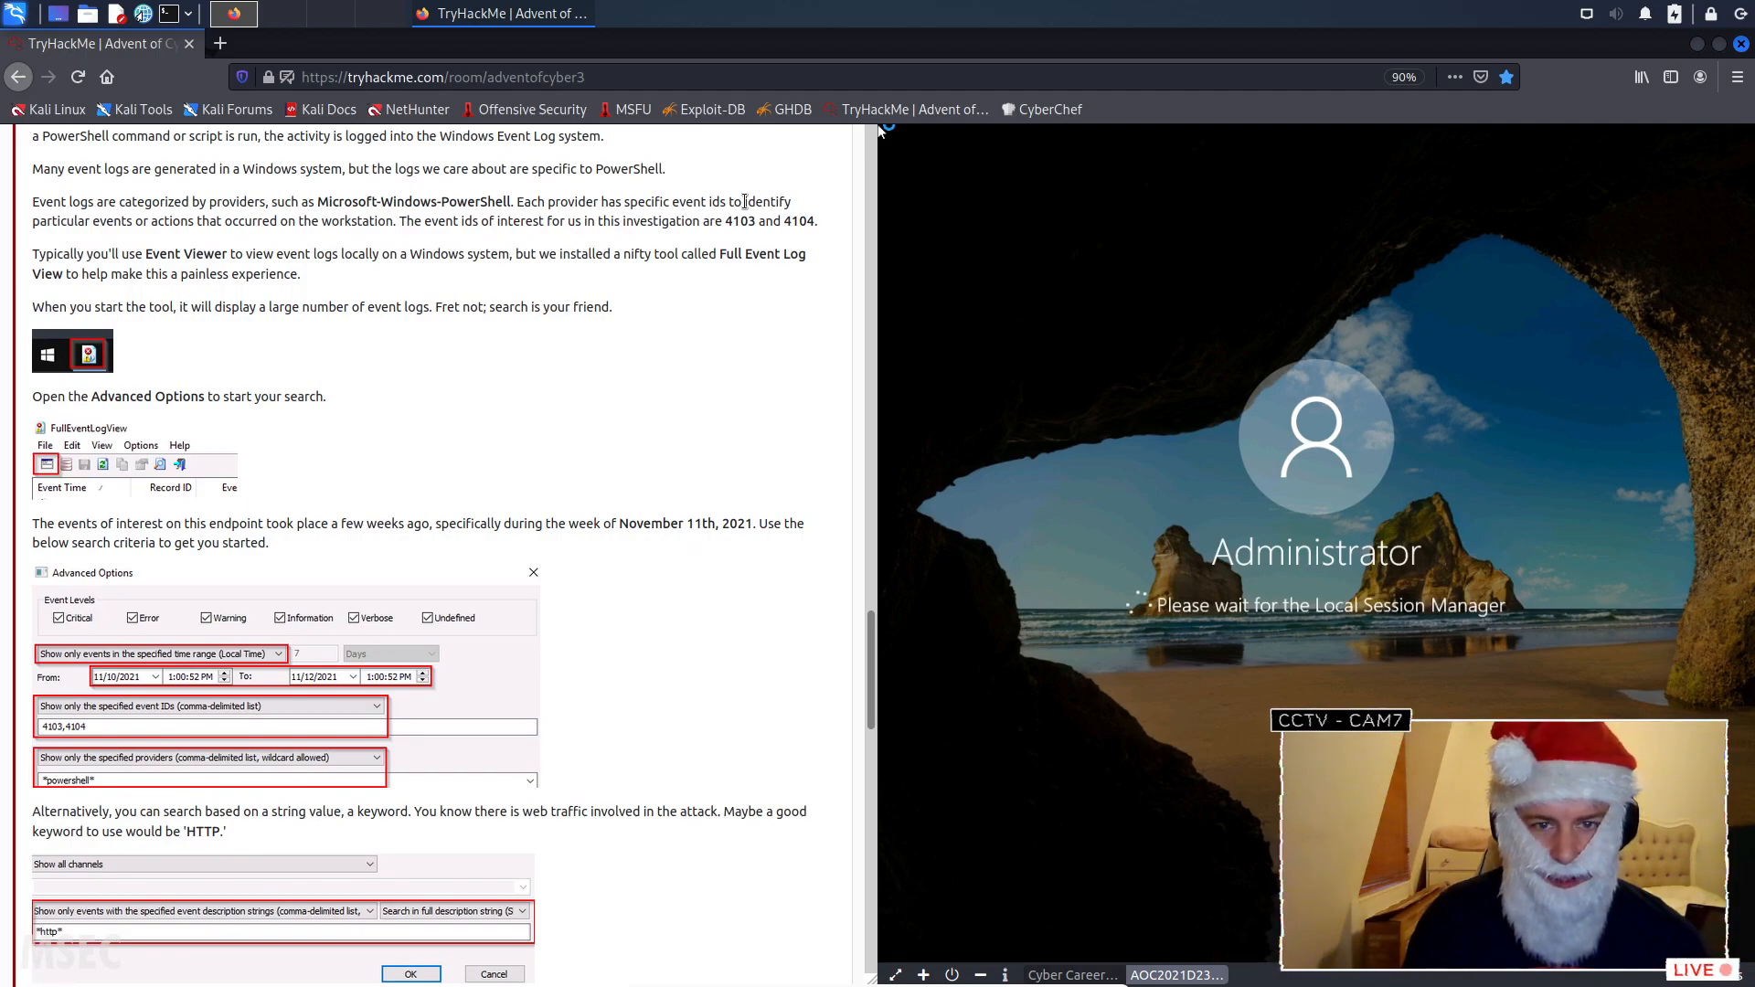
{"action": "left_click_drag", "start_coordinate": [725, 220], "coordinate": [804, 221]}
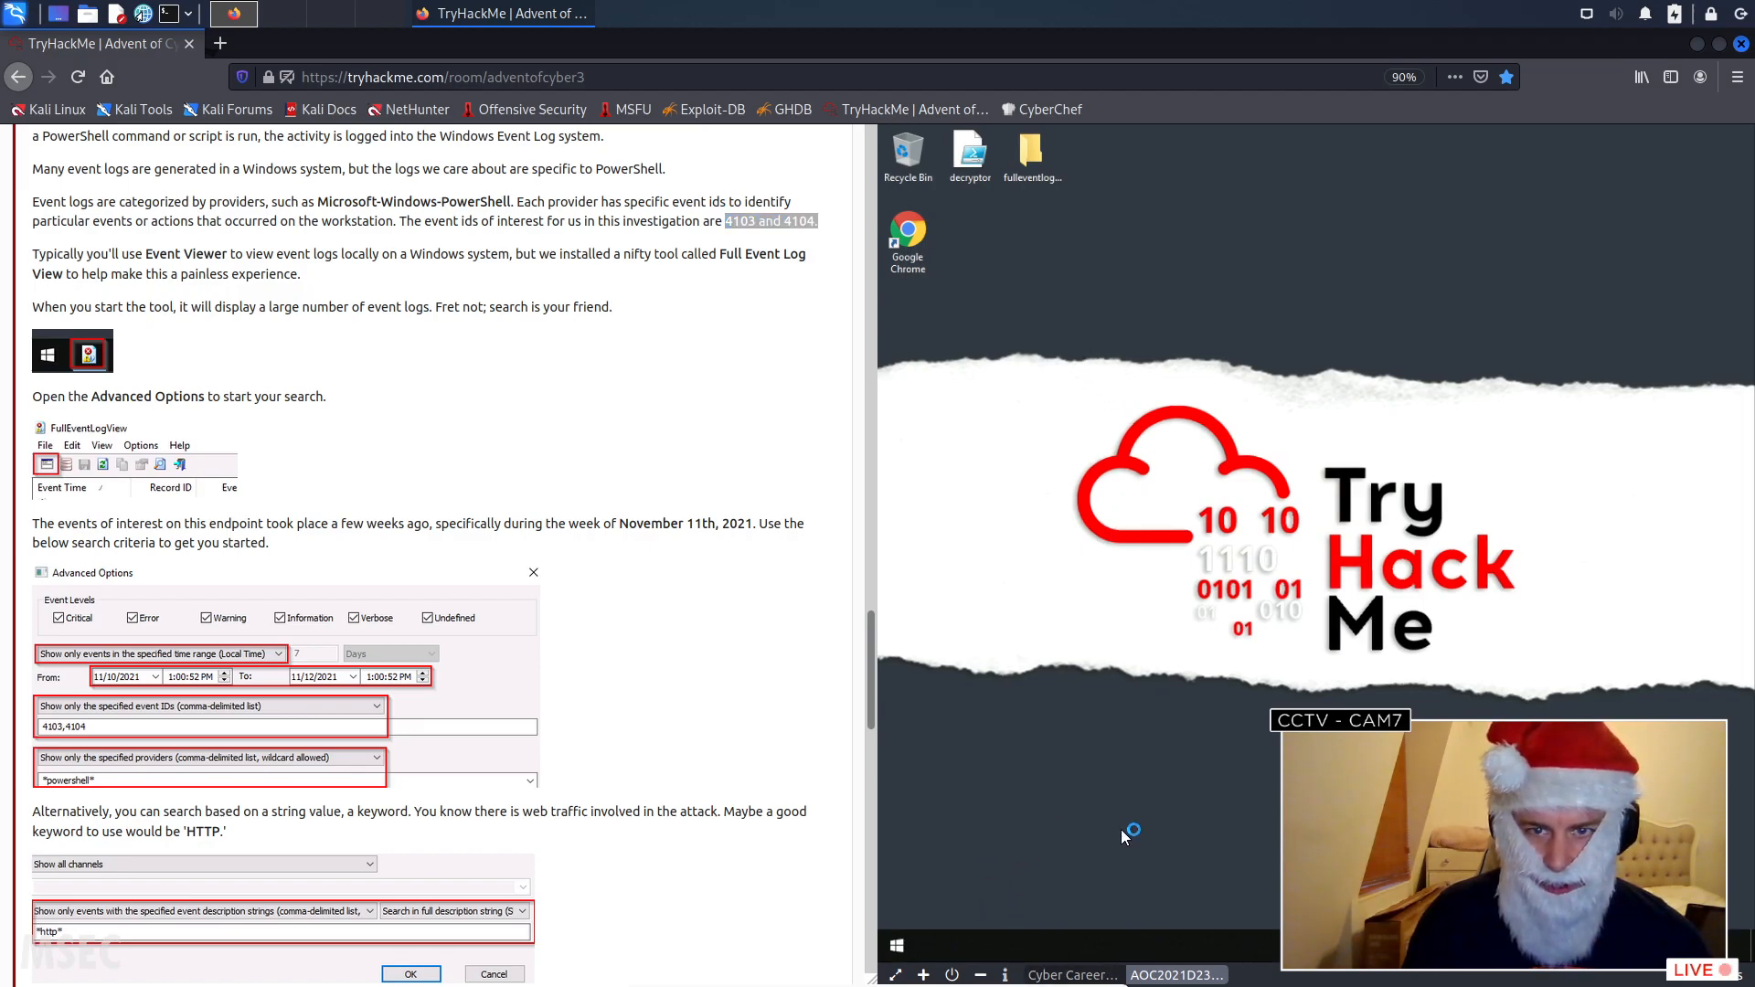
- Open FullEventLogView in the virtual machine and maximize its window
{"action": "left_click", "coordinate": [898, 946]}
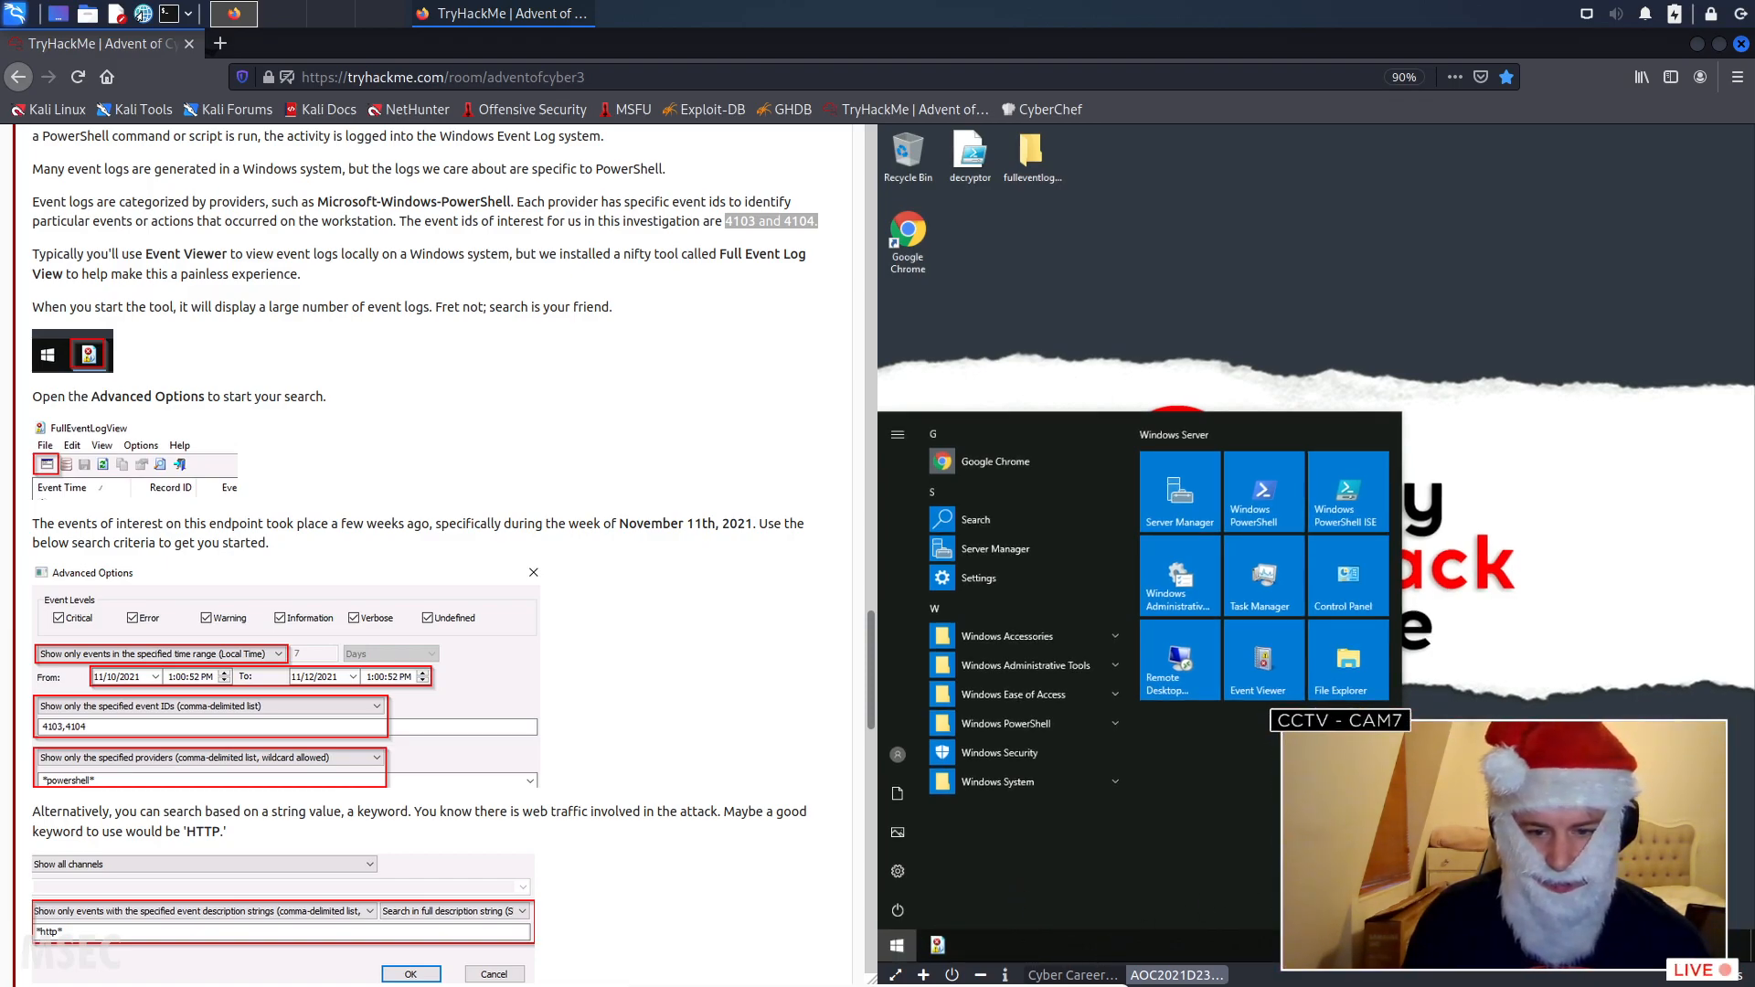
{"action": "left_click", "coordinate": [937, 945]}
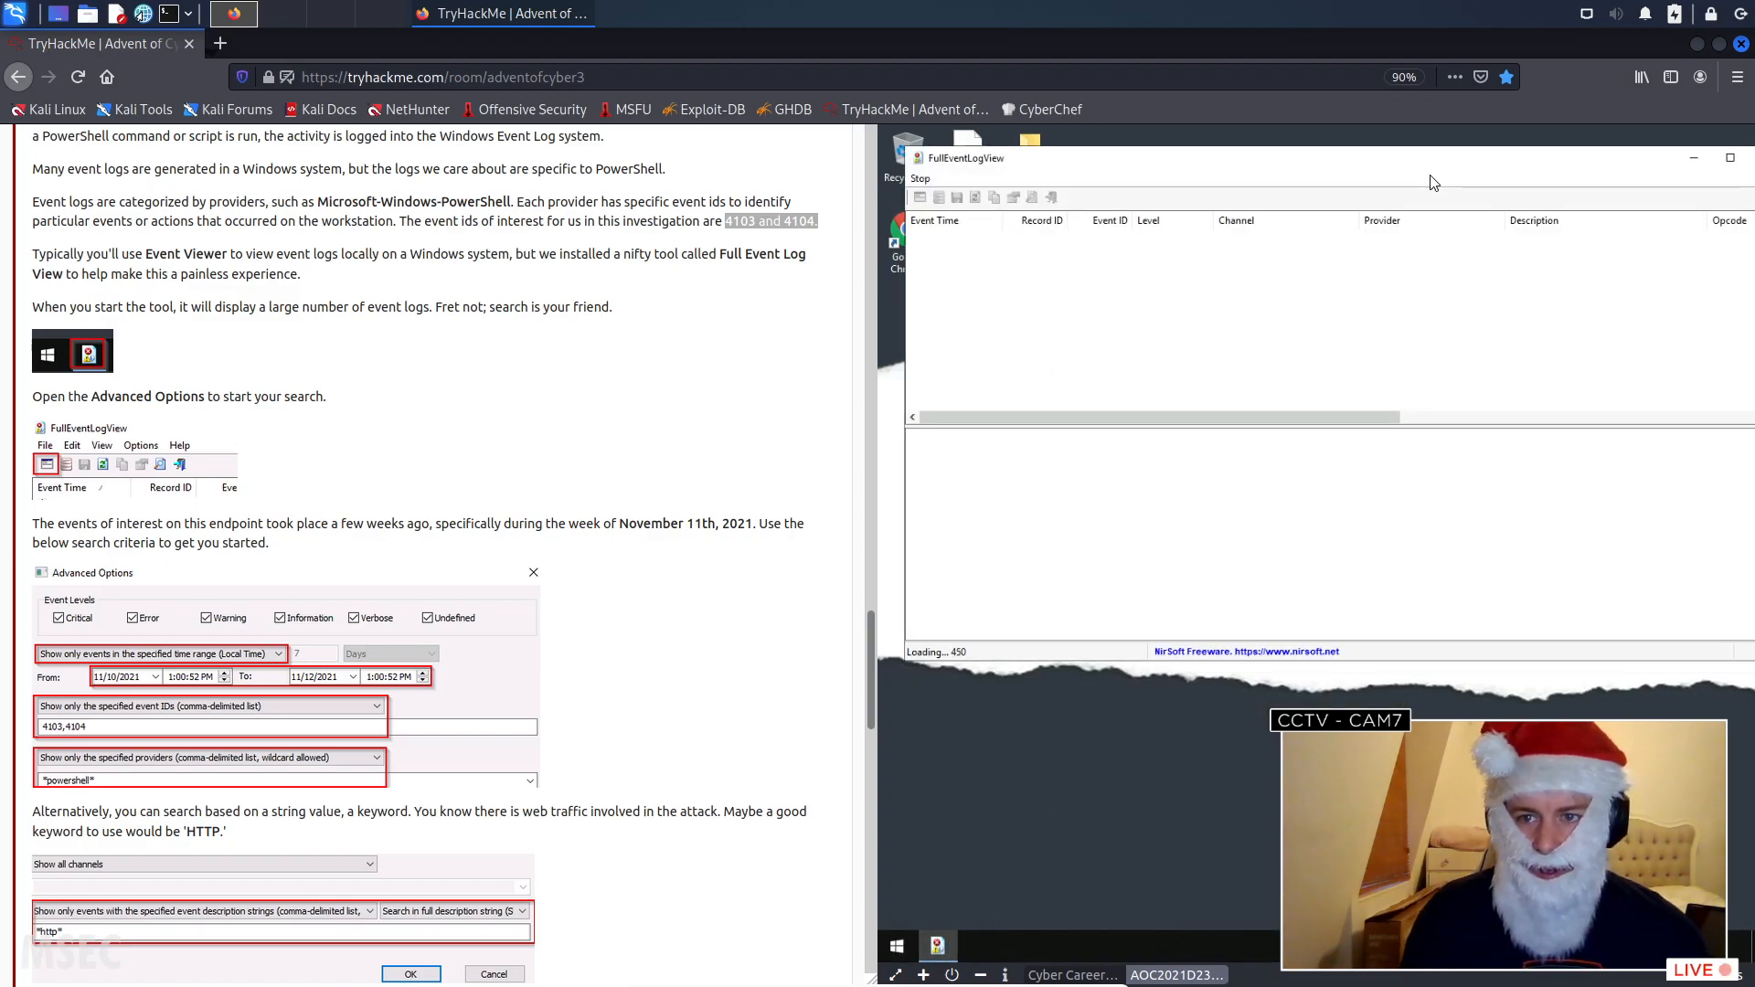
{"action": "double_click", "coordinate": [1428, 166]}
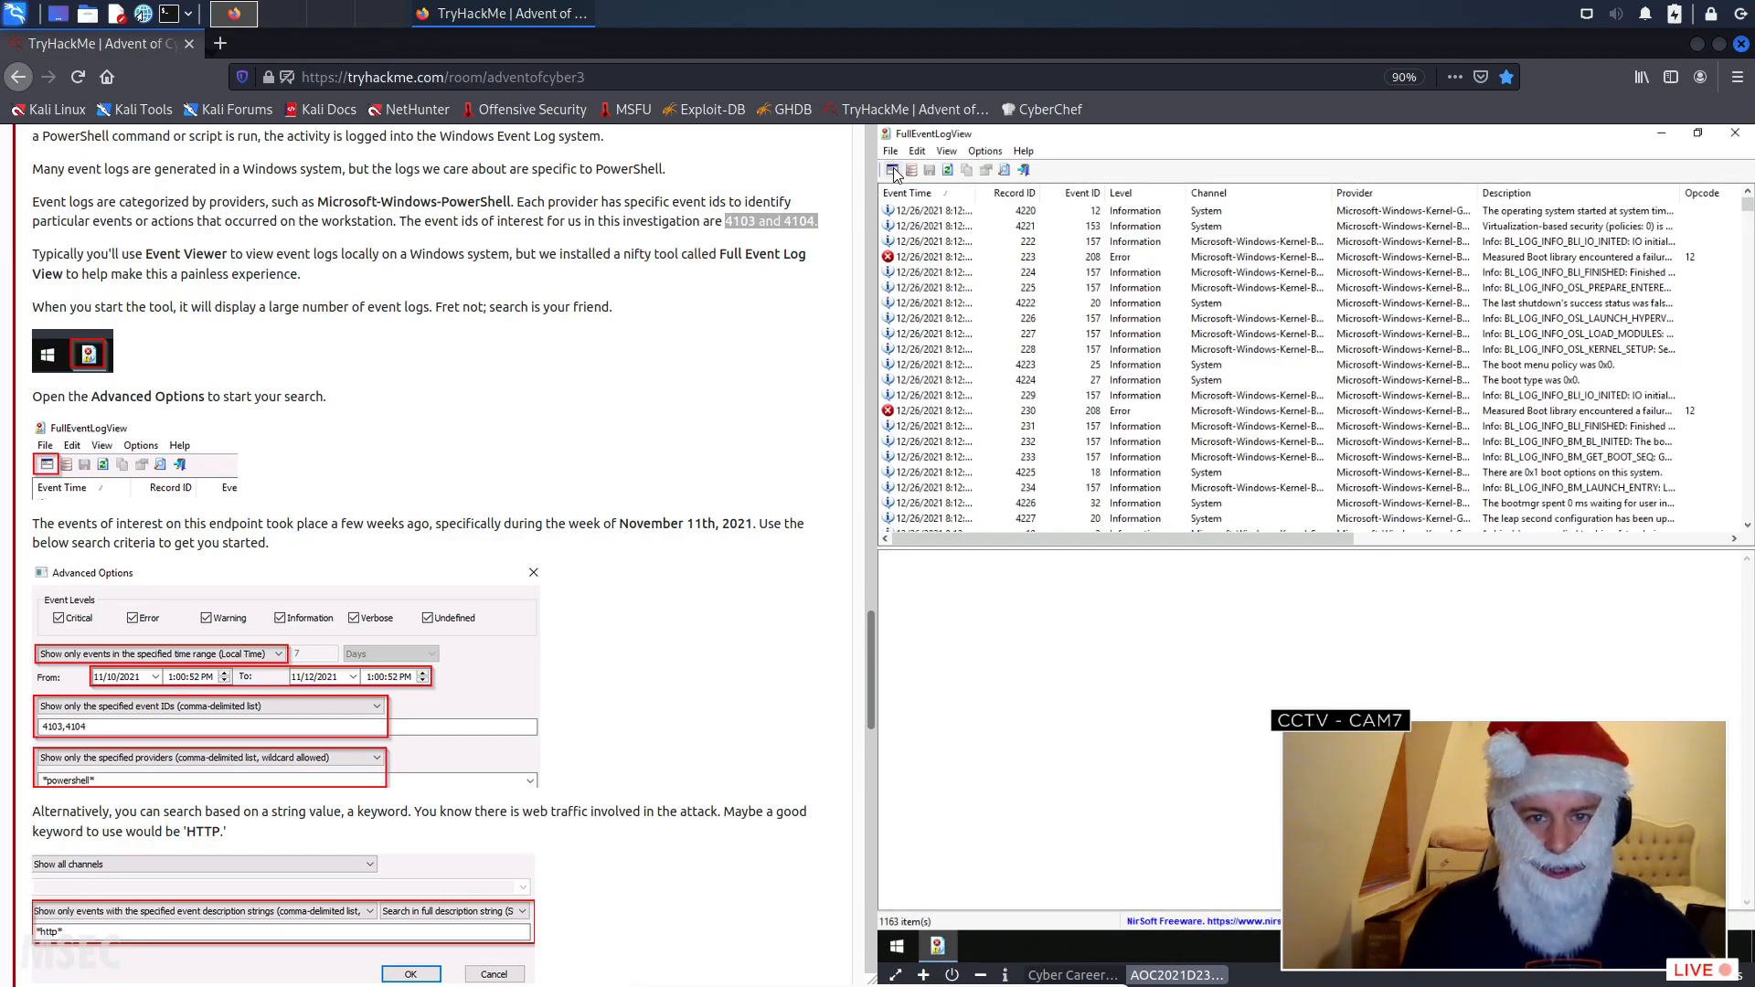
- In the Advanced Options, limit the log to events in the specified time range (Local Time)
{"action": "left_click", "coordinate": [892, 169]}
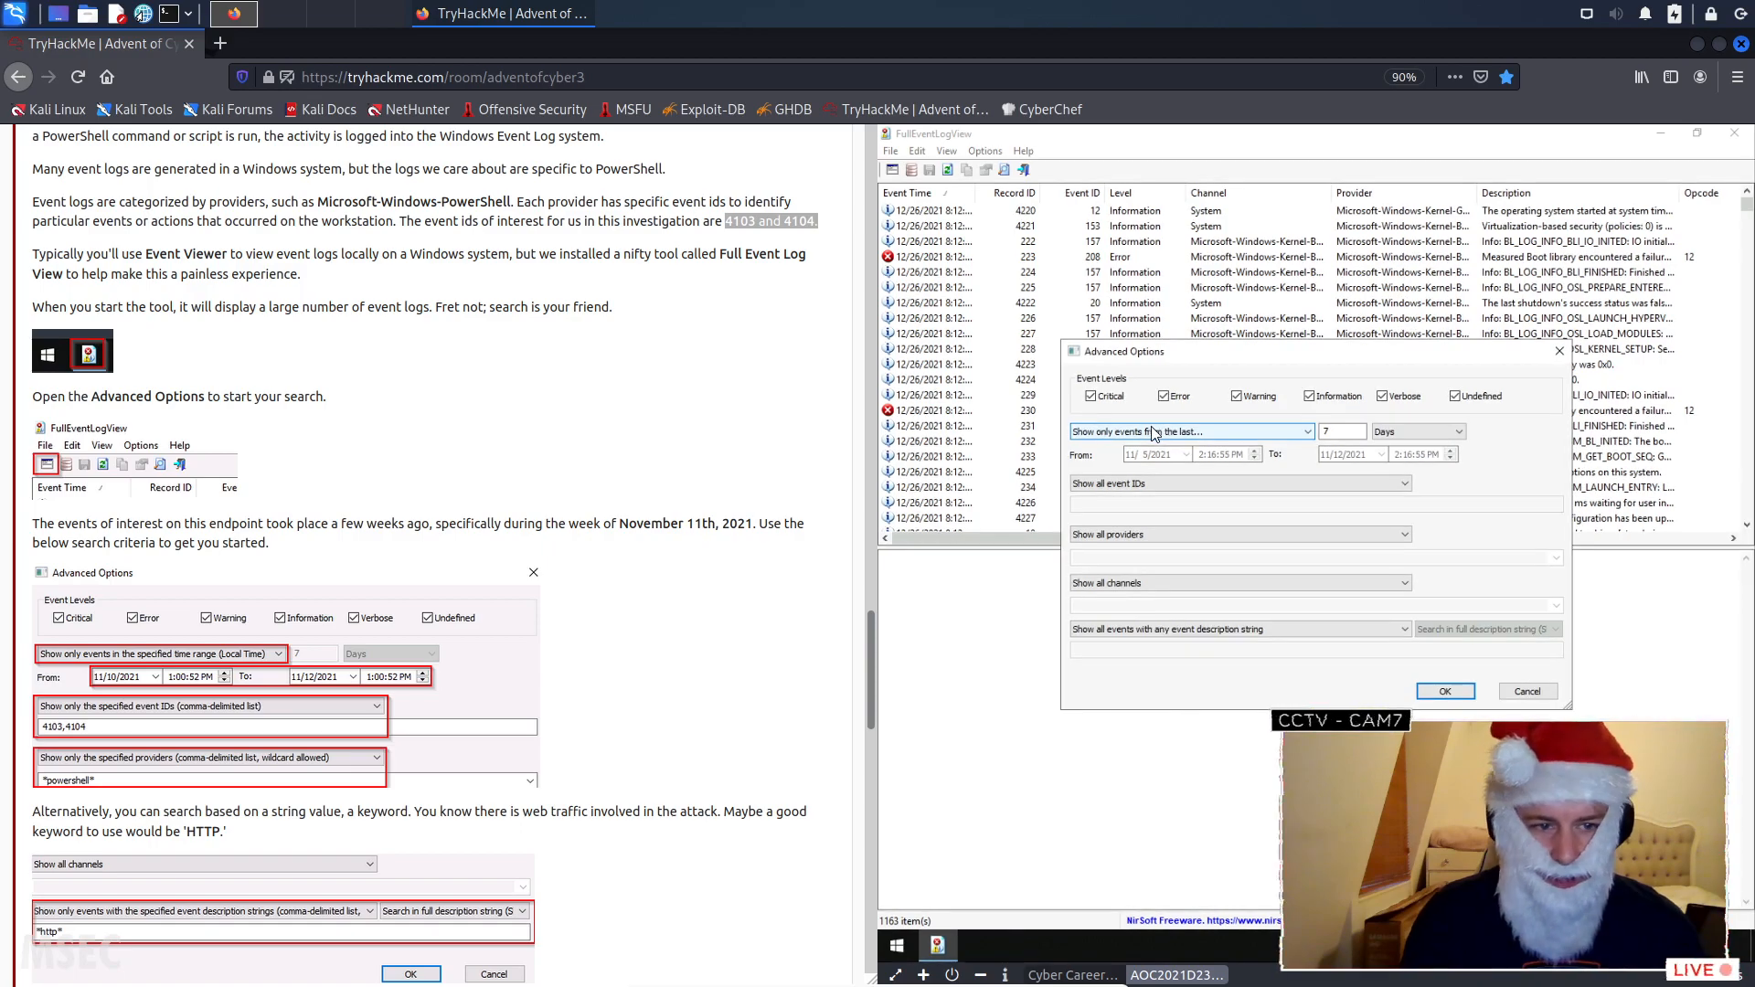
{"action": "left_click", "coordinate": [1267, 432]}
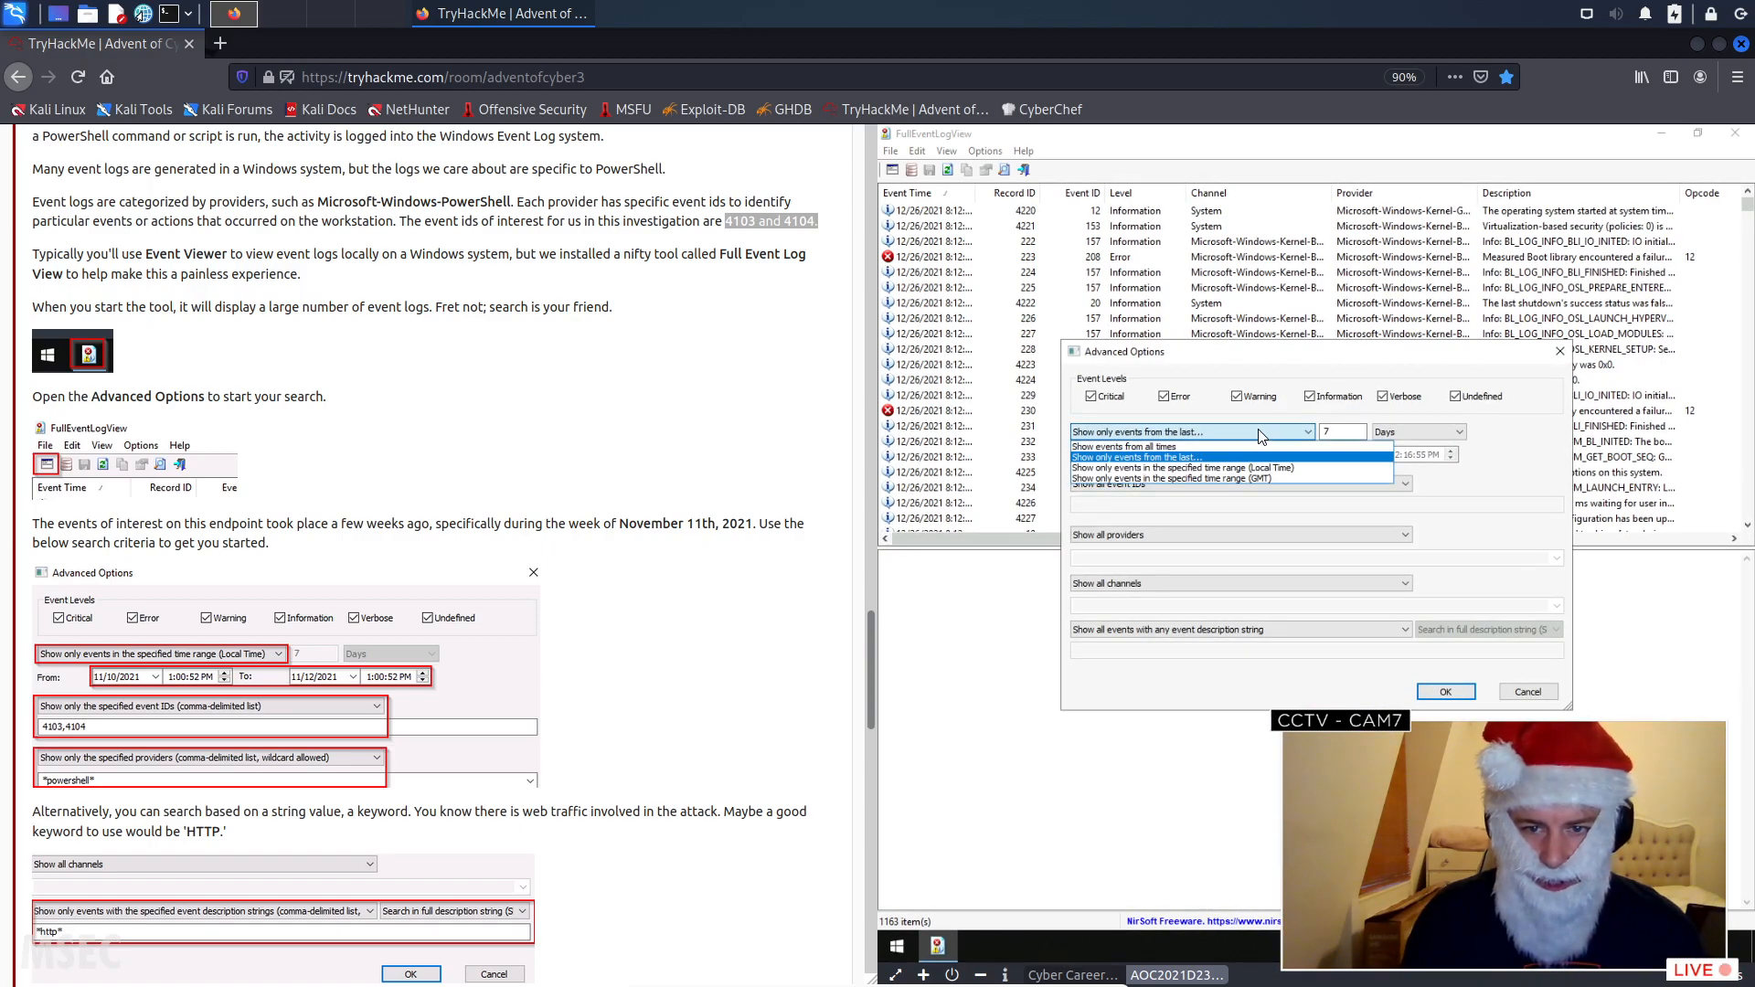
{"action": "left_click", "coordinate": [1222, 468]}
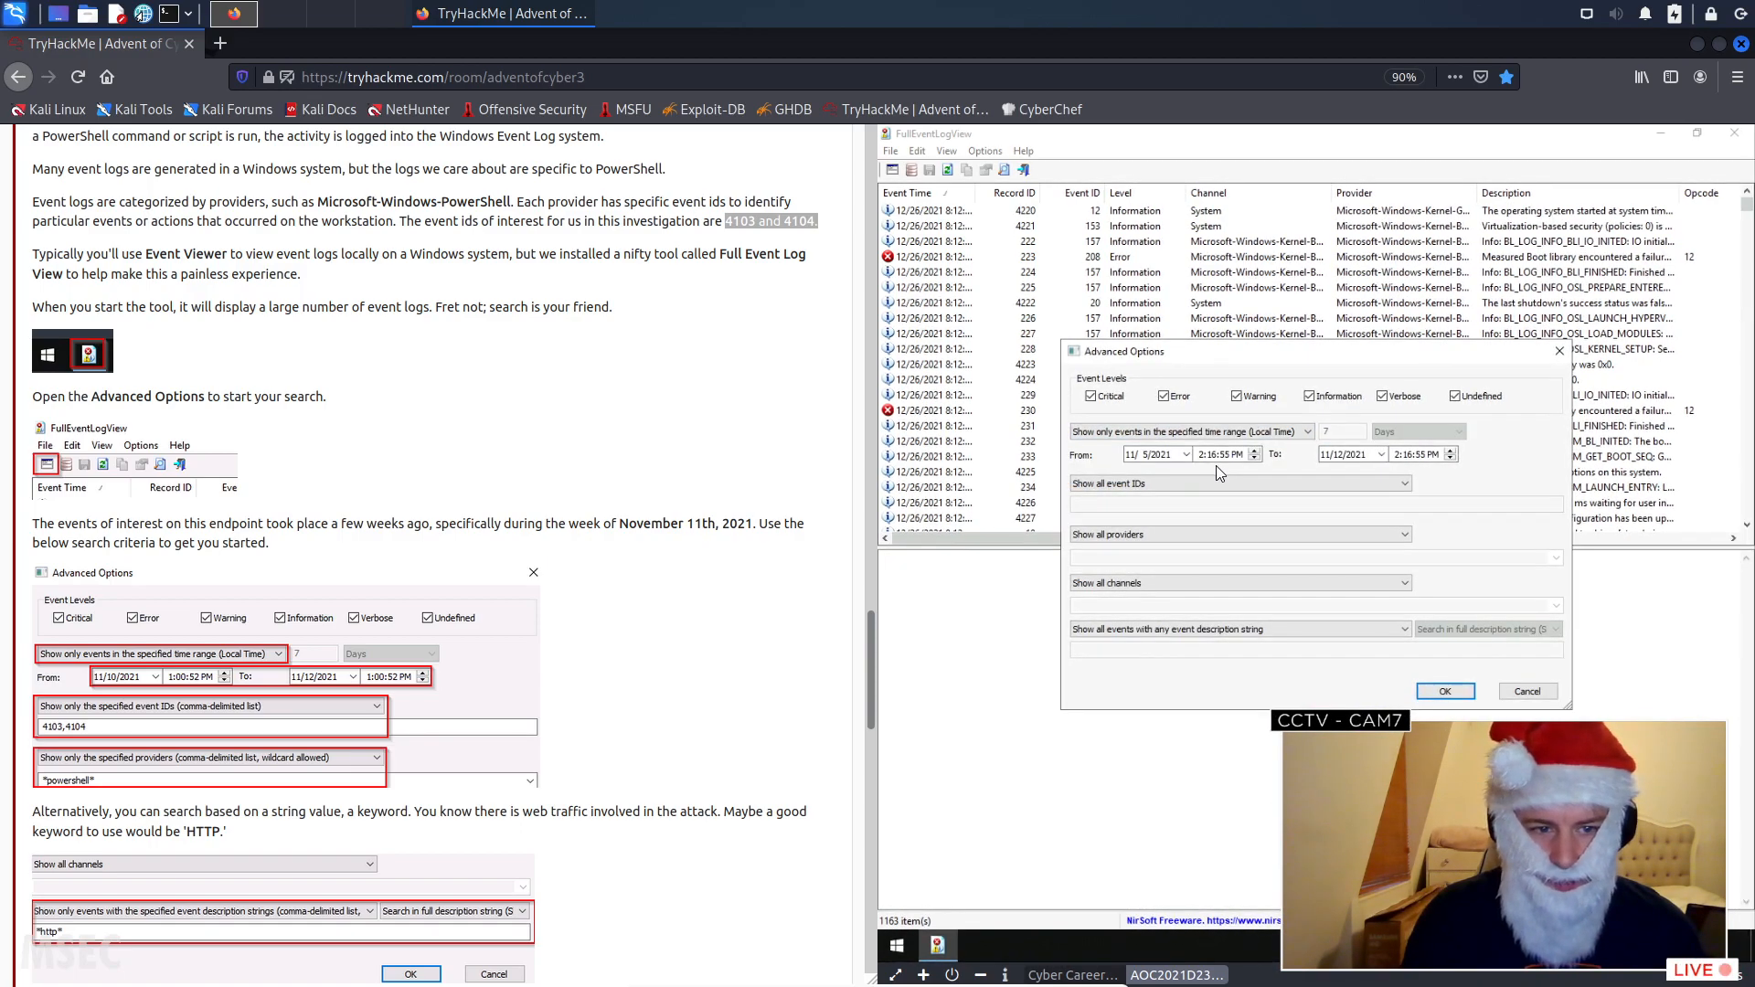
{"action": "left_click", "coordinate": [1159, 454]}
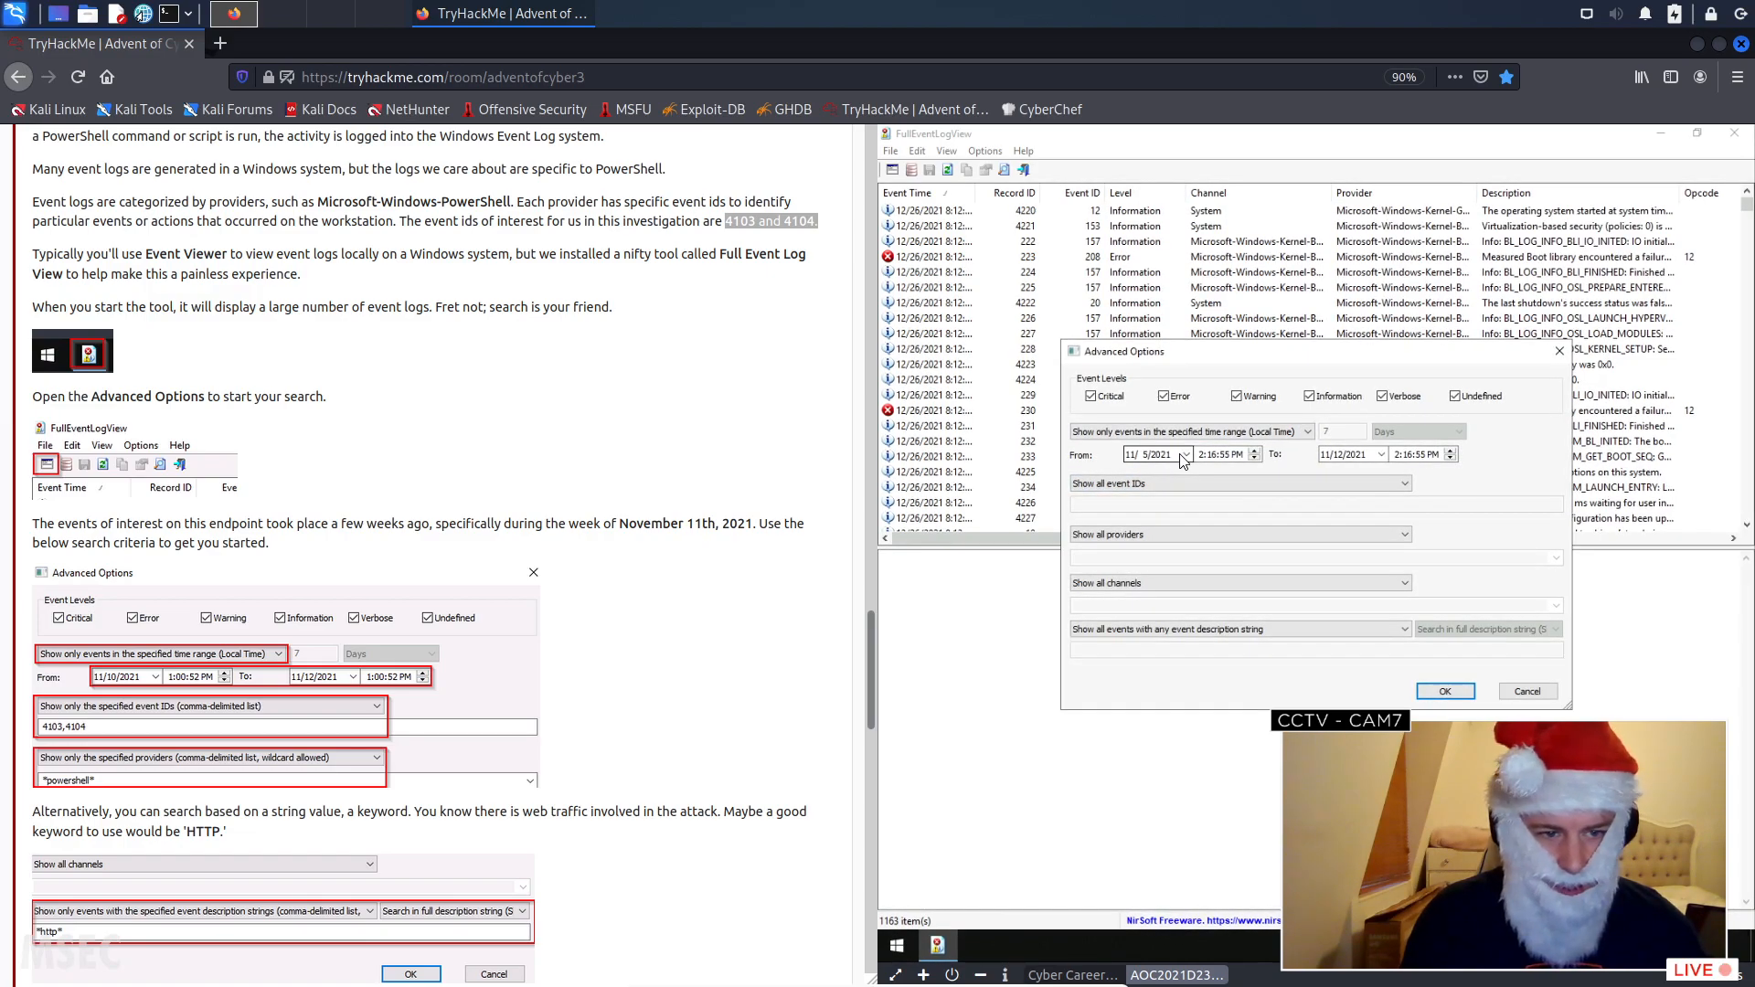
{"action": "left_click", "coordinate": [1187, 455]}
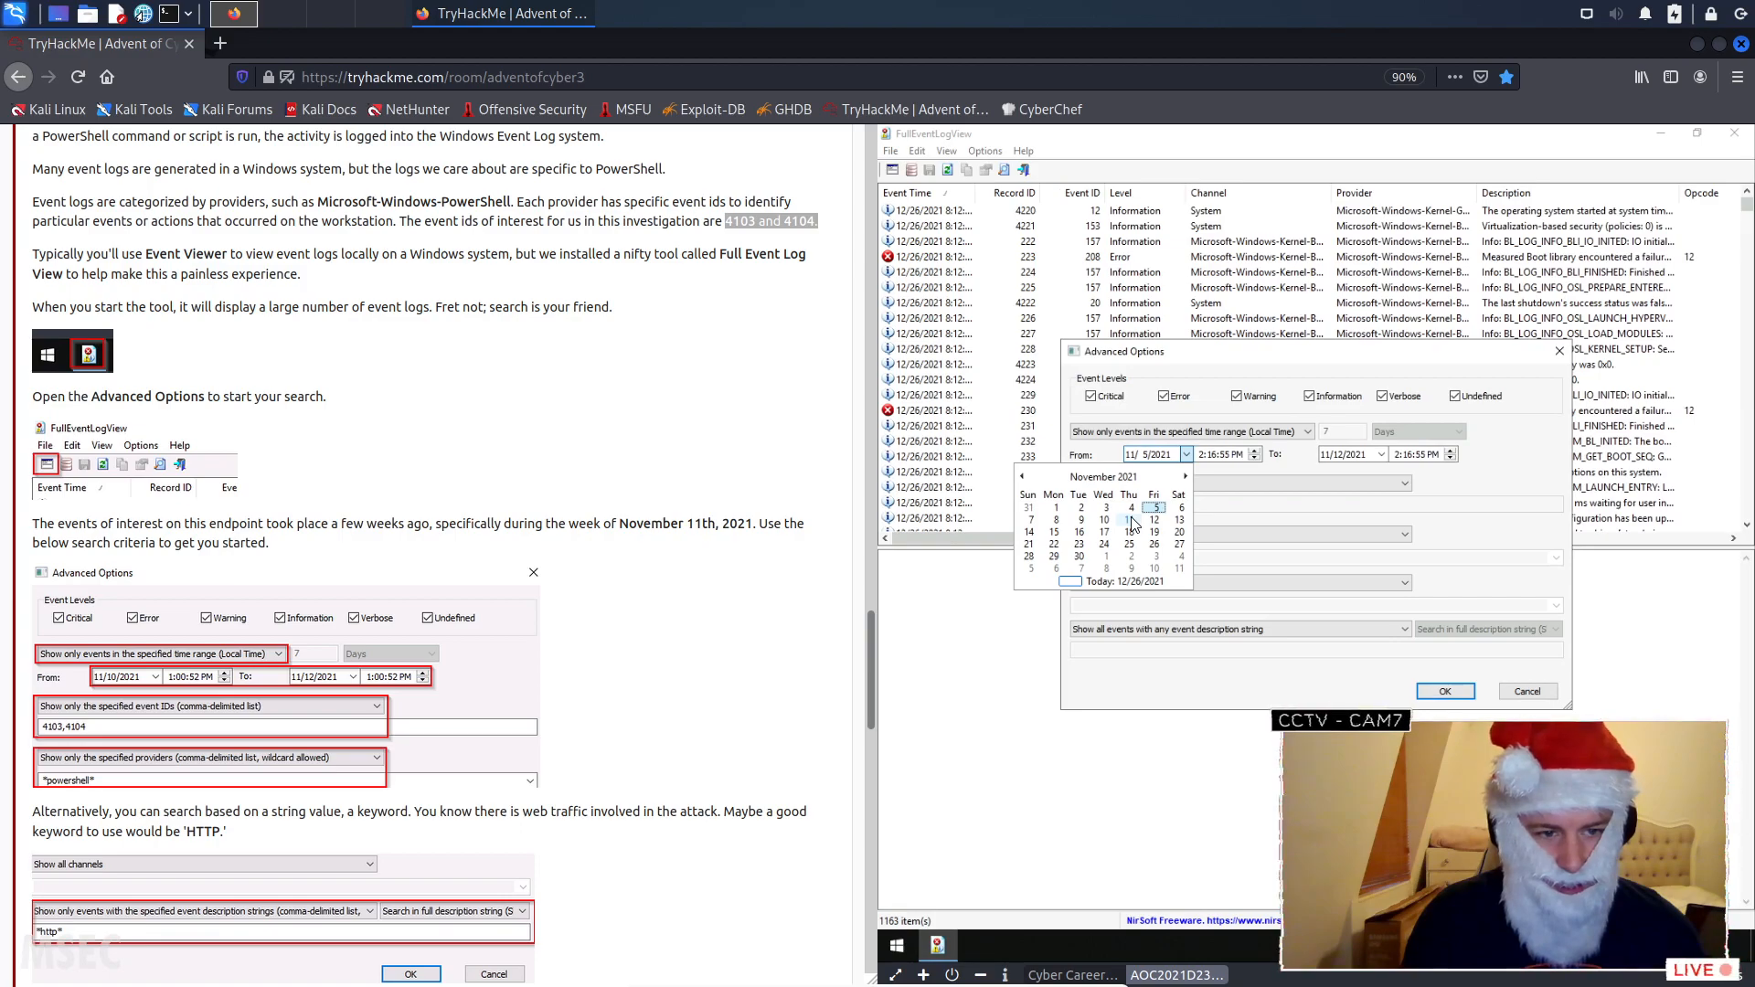
{"action": "left_click", "coordinate": [1131, 521]}
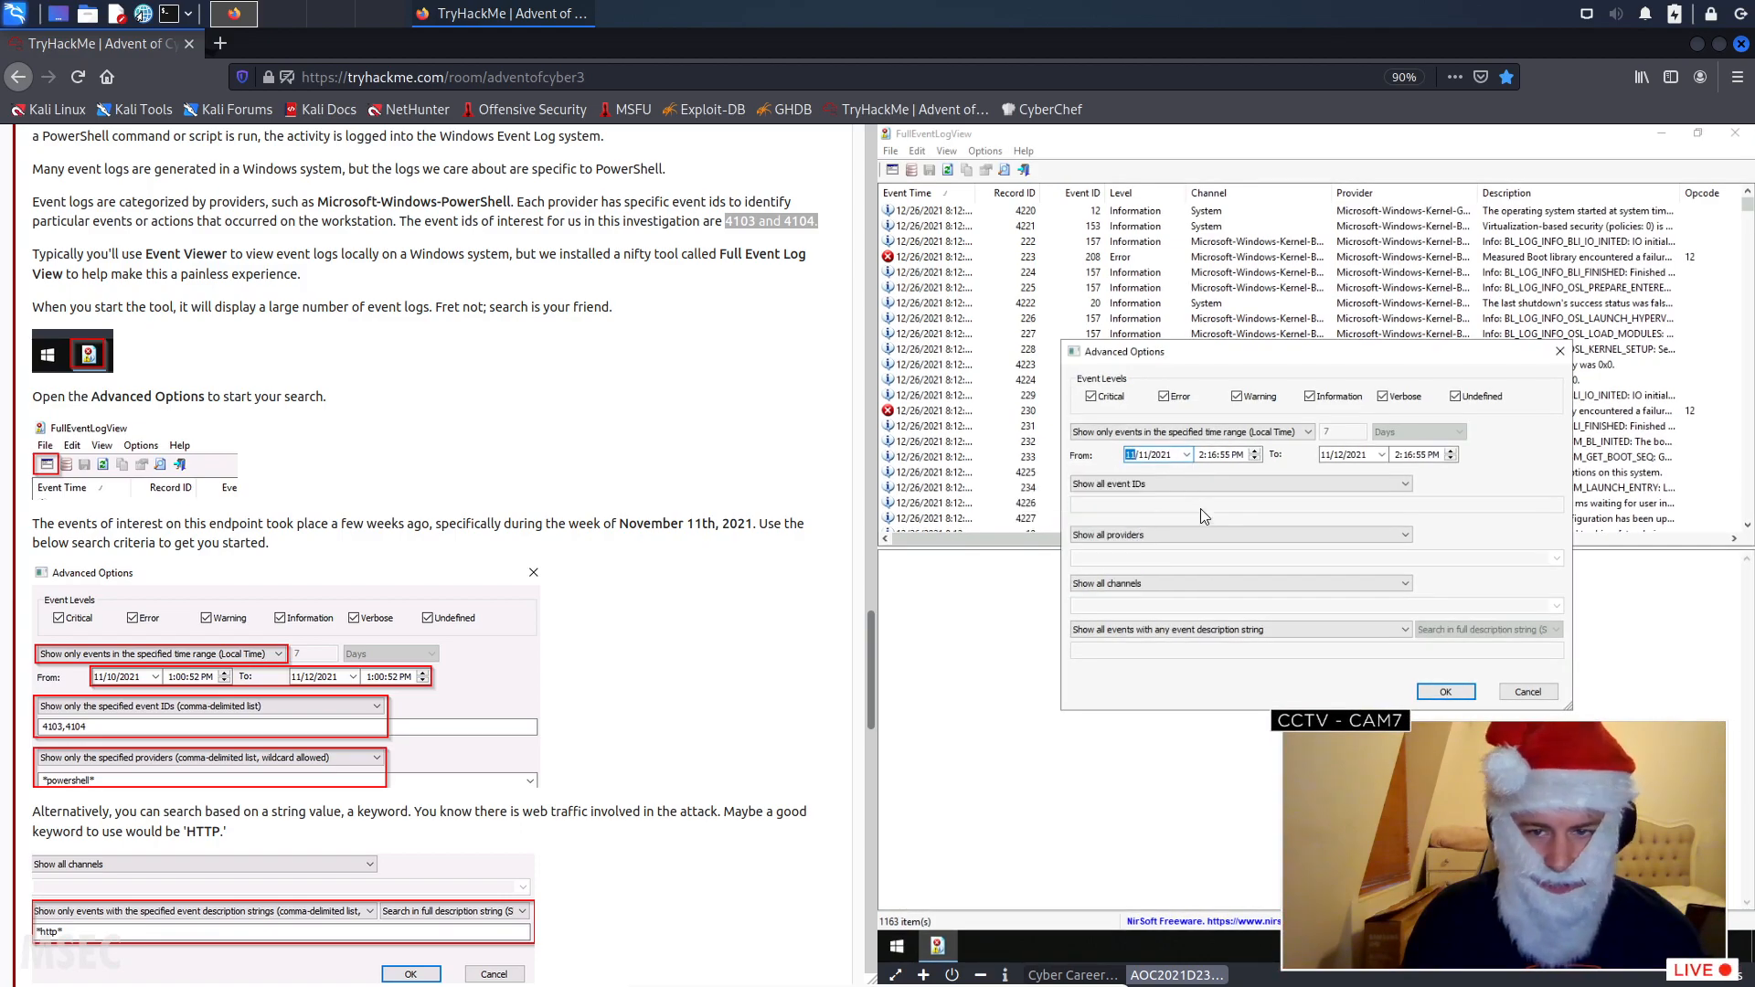
{"action": "left_click", "coordinate": [1187, 455]}
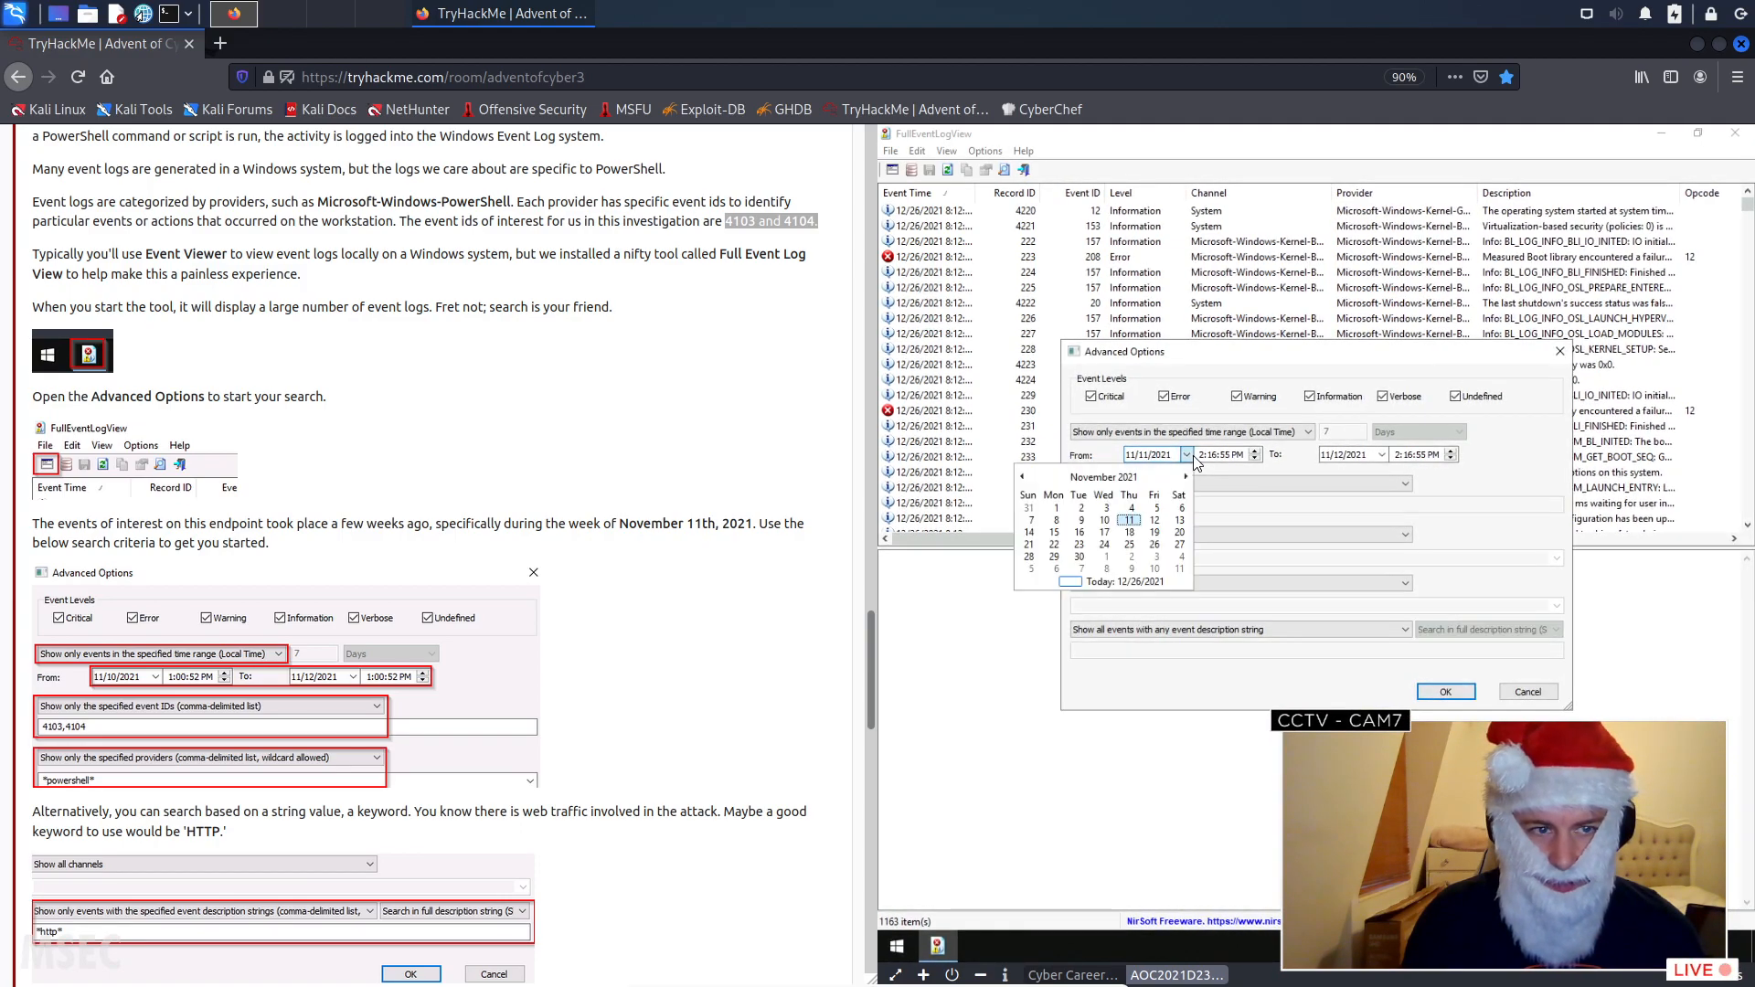
{"action": "left_click", "coordinate": [1022, 476]}
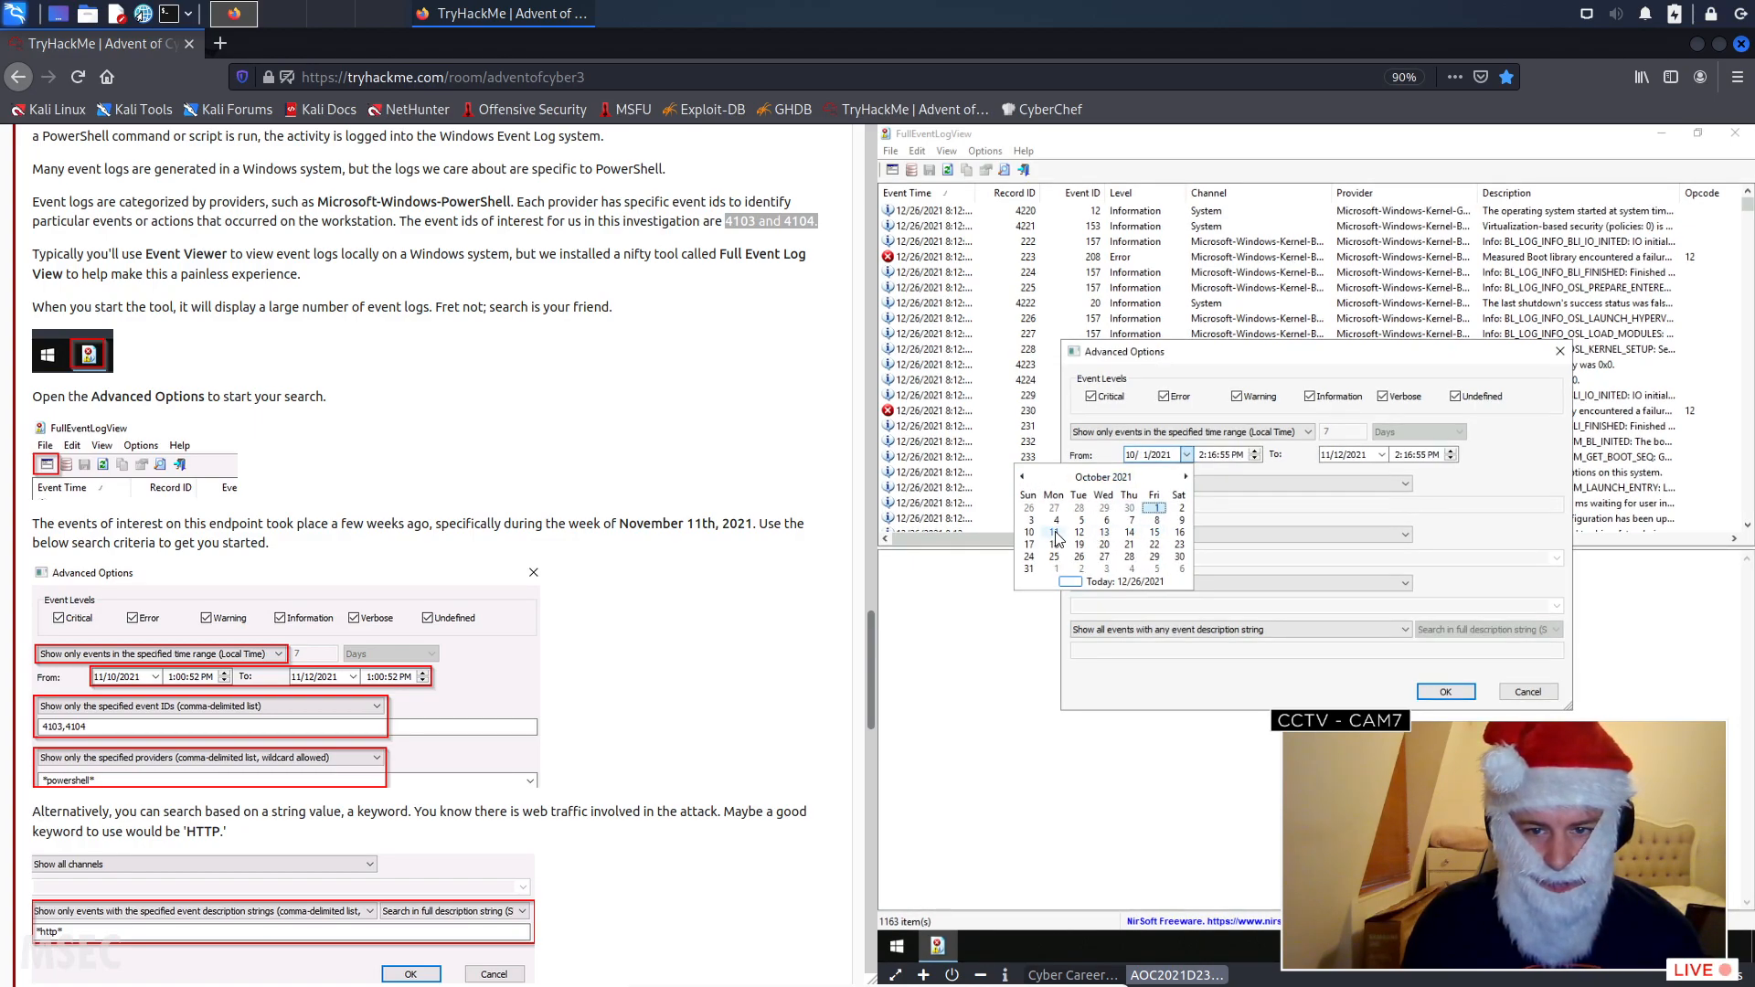
{"action": "left_click", "coordinate": [1054, 533]}
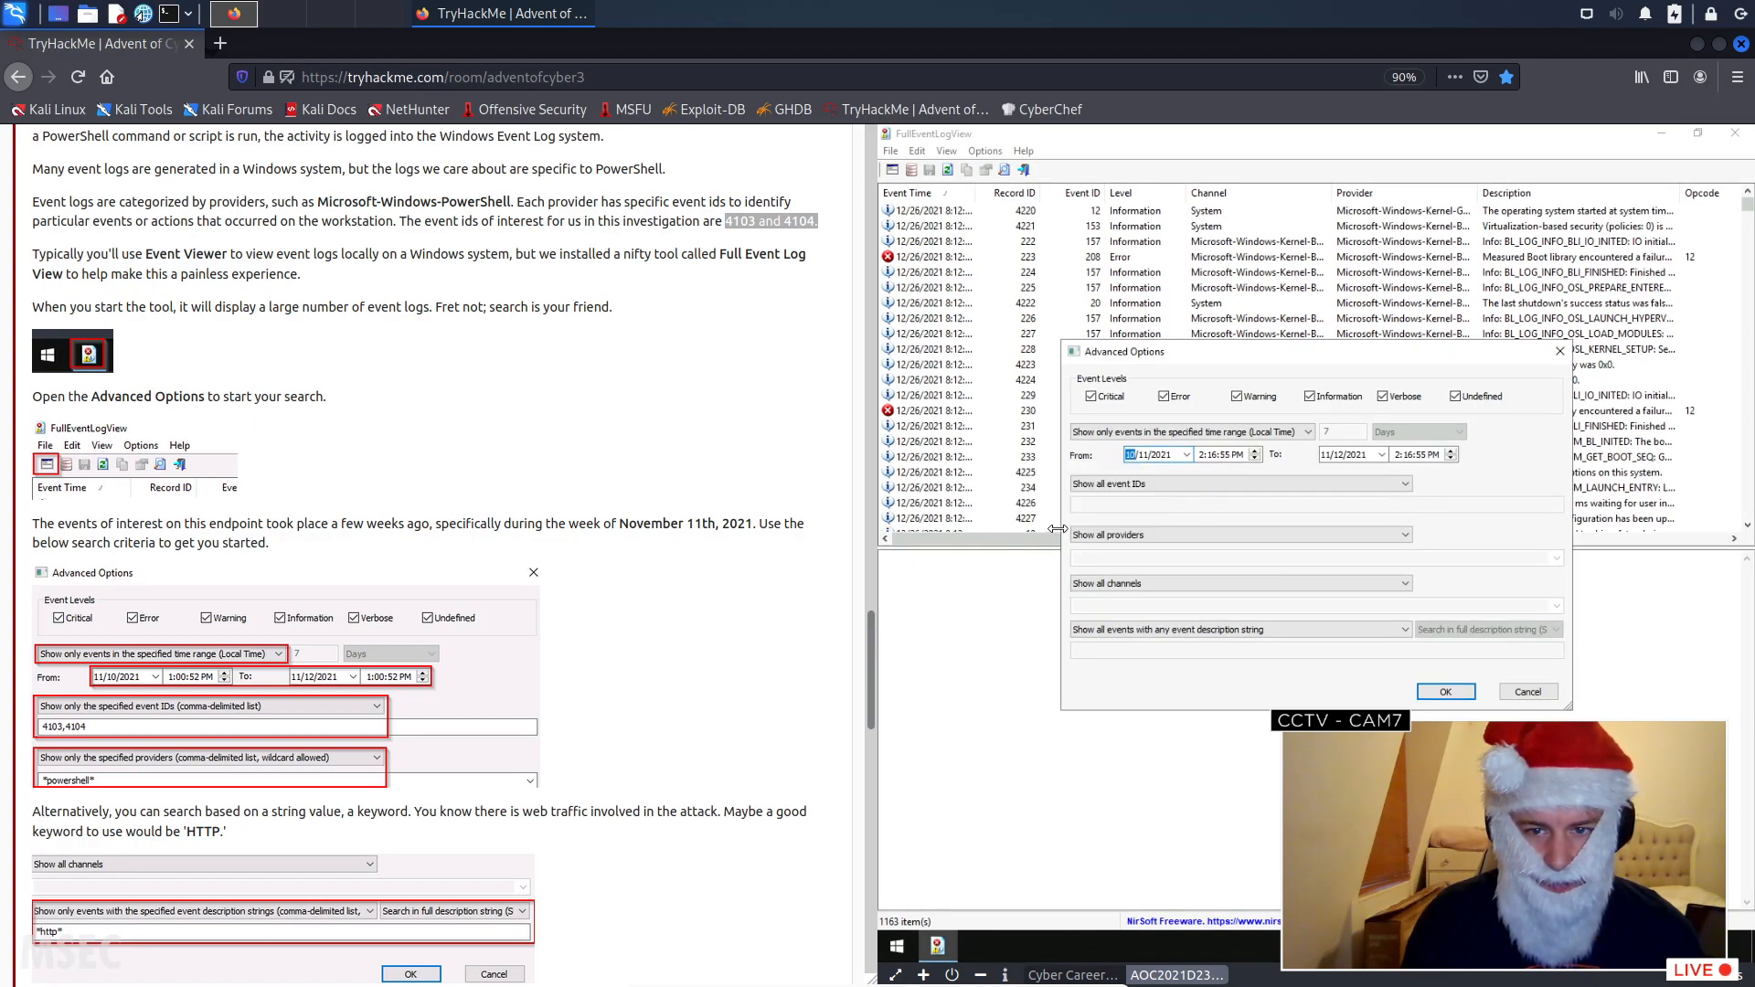
- Set the start of the time range to 11/10/2021 at 1:00:52 PM
{"action": "left_click", "coordinate": [1186, 454]}
{"action": "left_click", "coordinate": [1184, 476]}
{"action": "left_click", "coordinate": [1104, 520]}
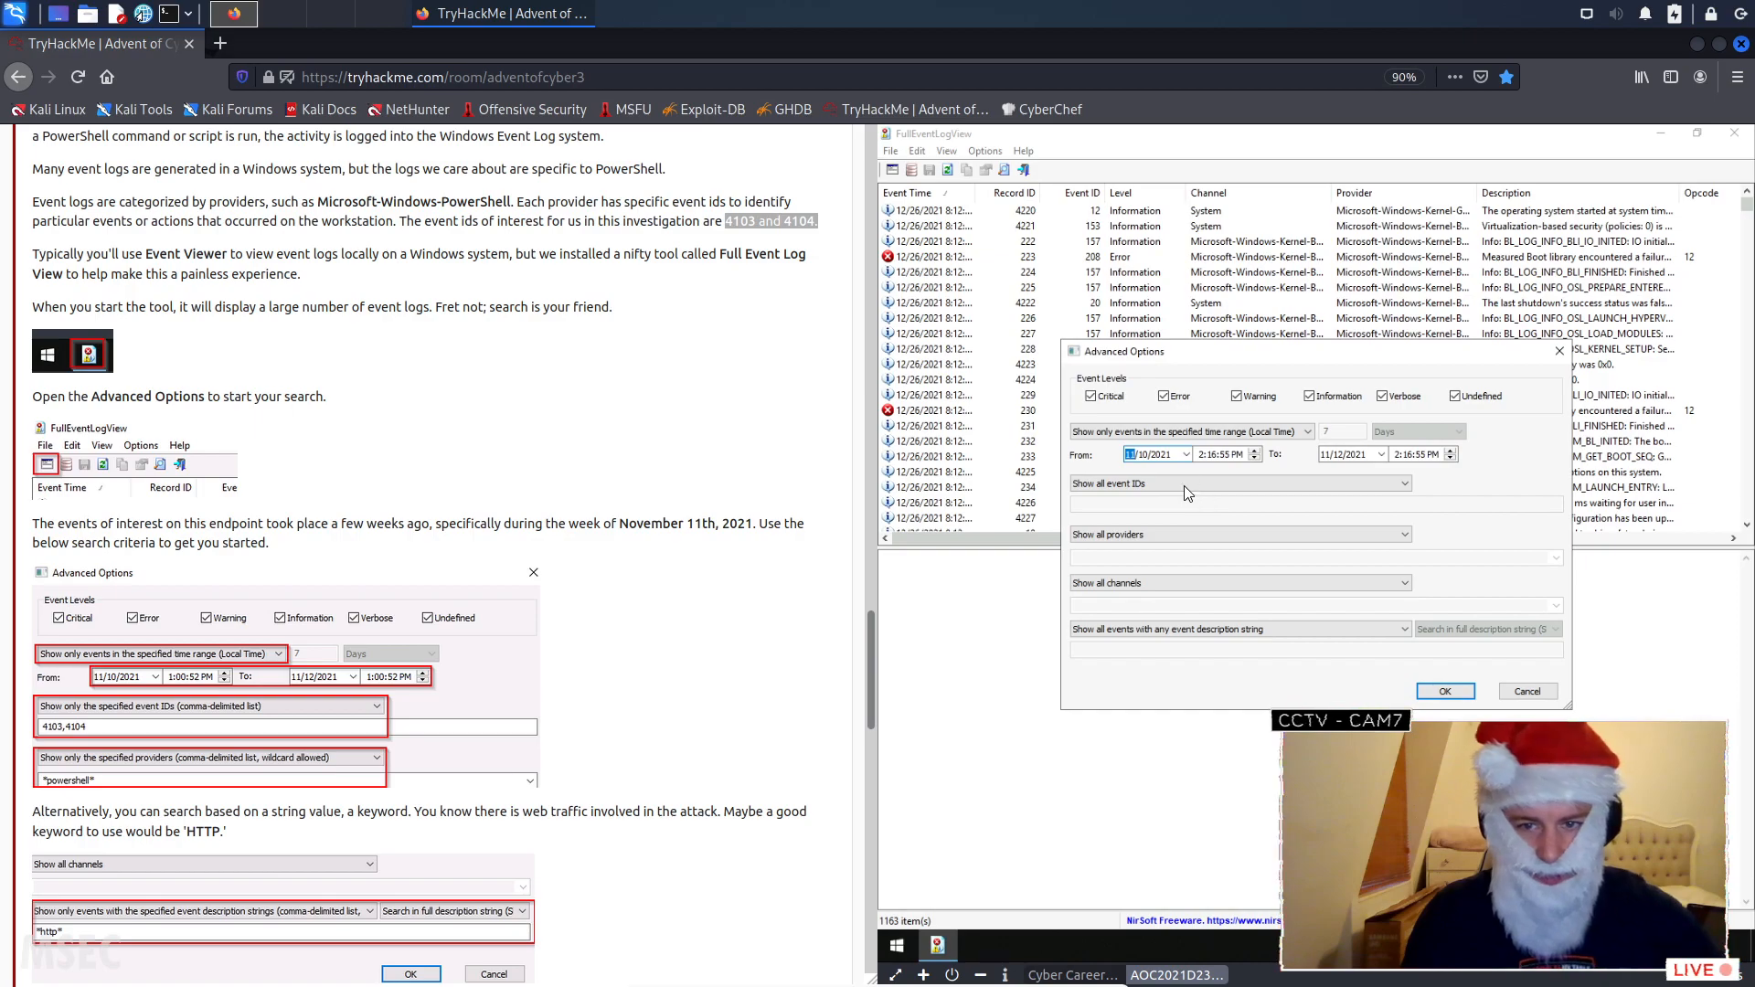
{"action": "left_click", "coordinate": [1206, 457]}
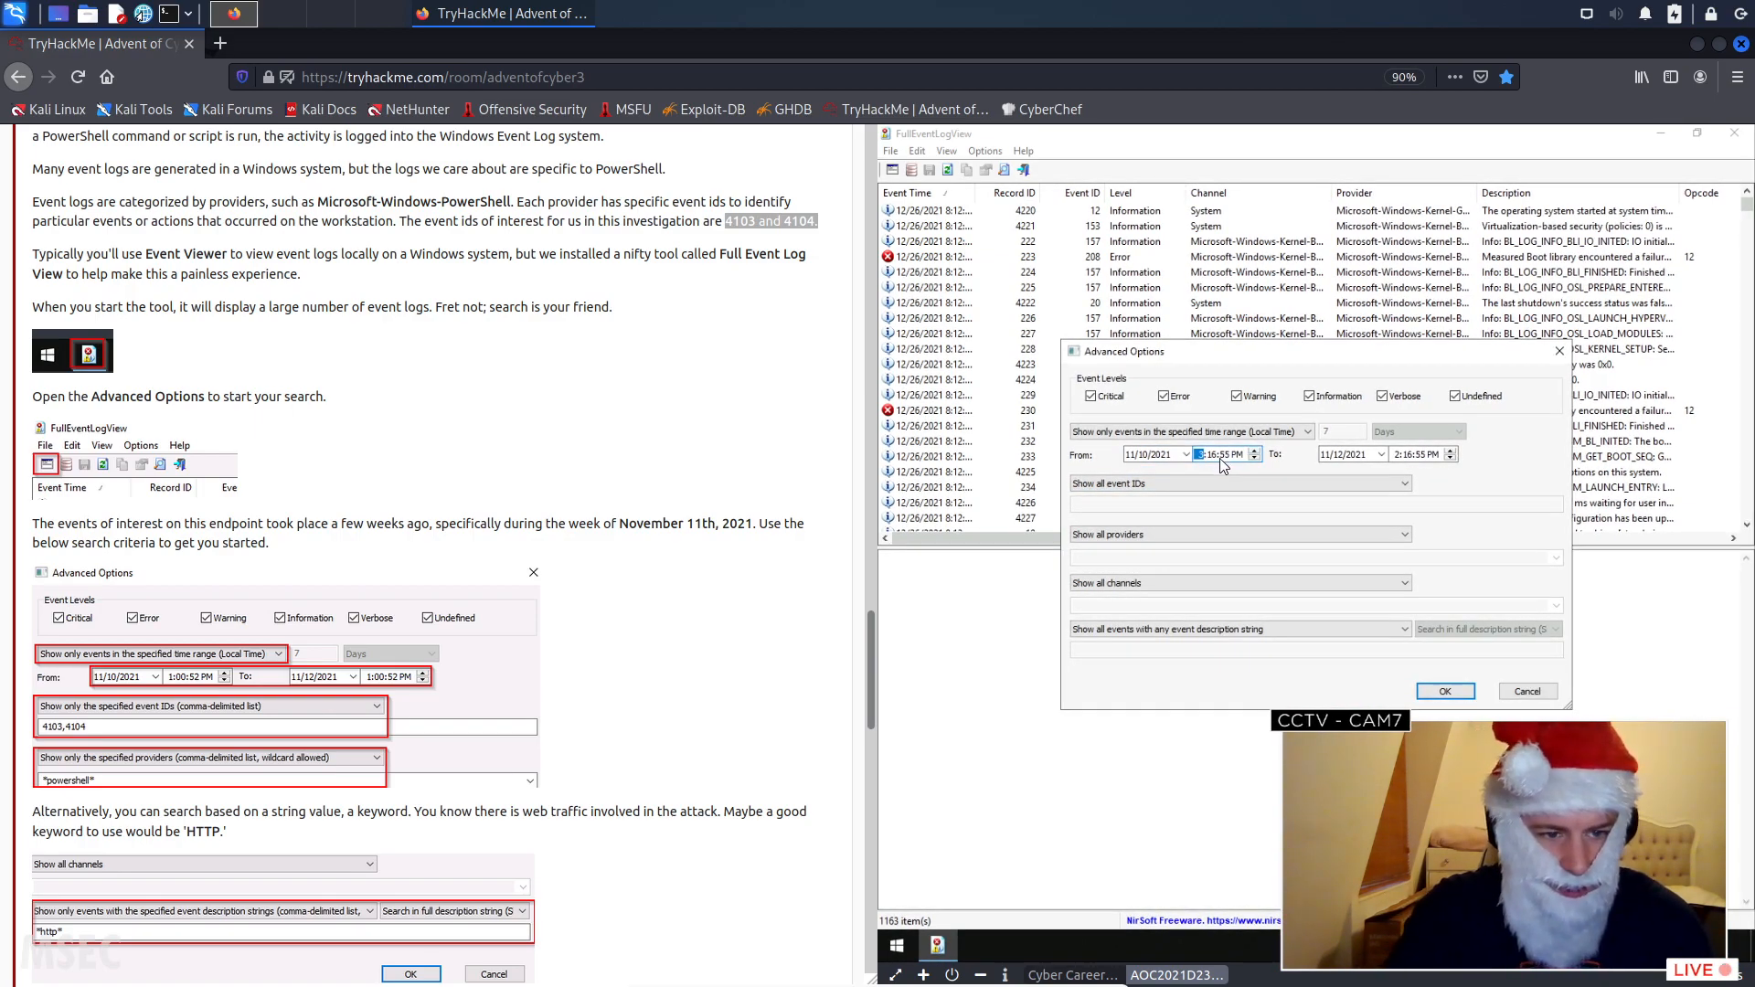
{"action": "type", "text": "1"}
{"action": "left_click", "coordinate": [1223, 455]}
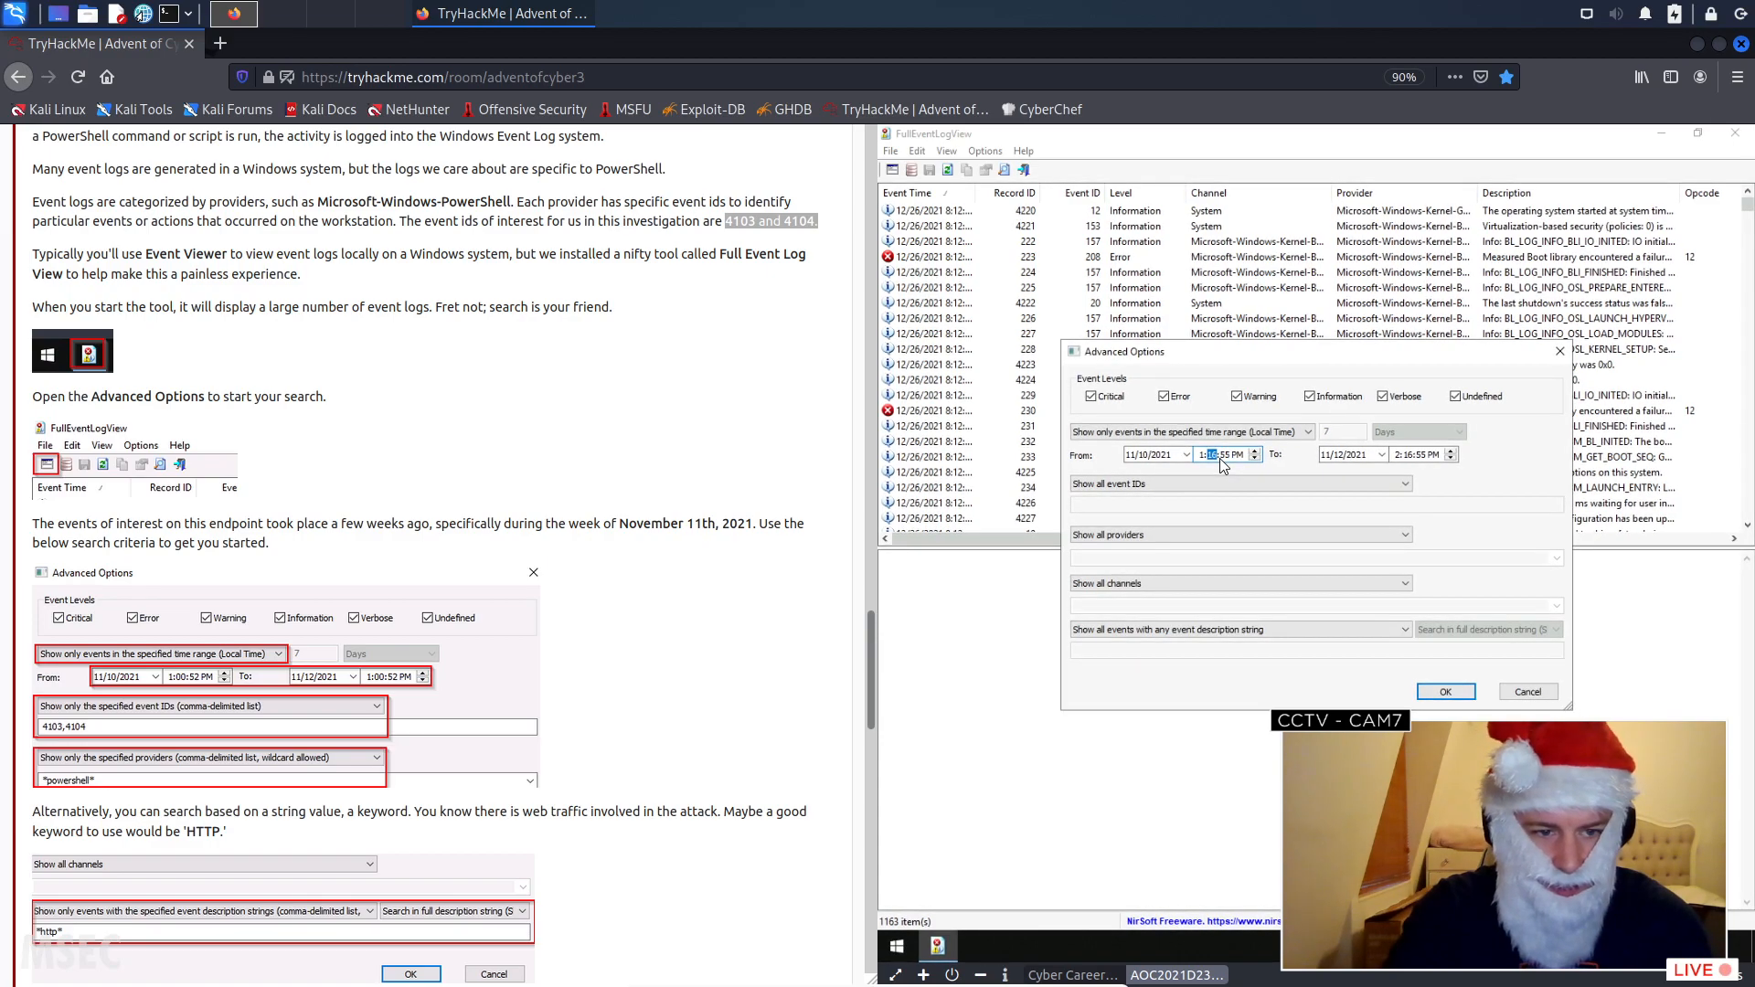
{"action": "type", "text": "00"}
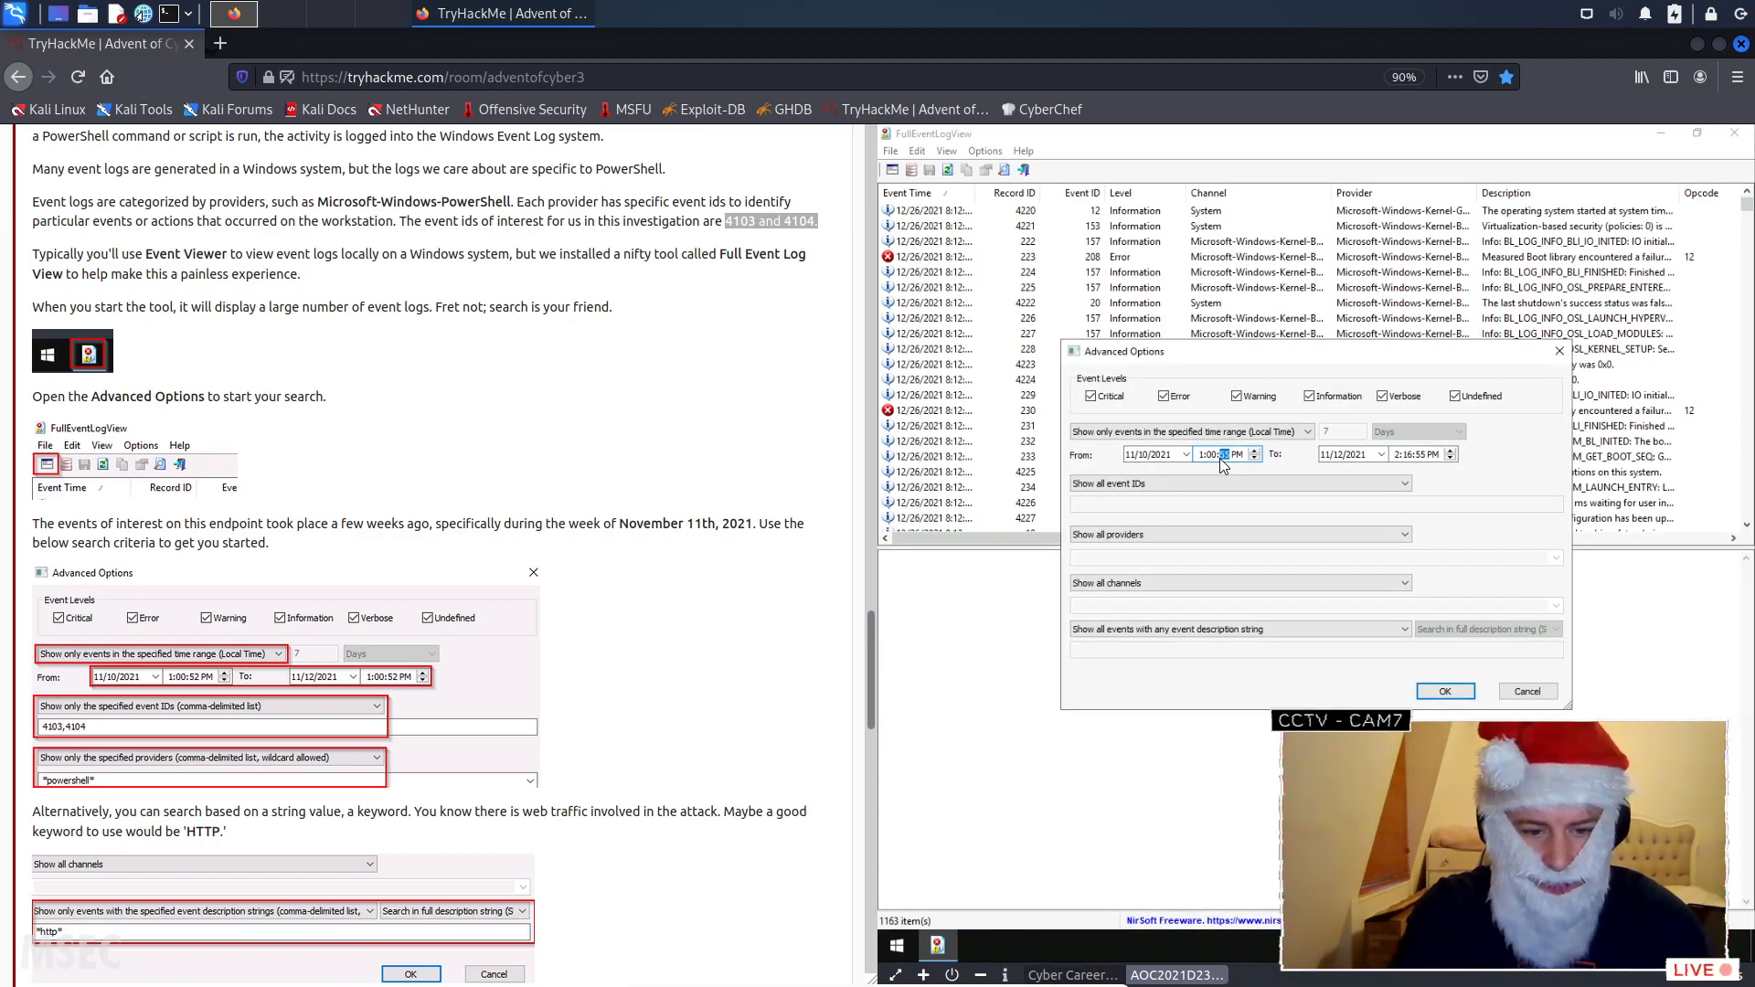
- Set the end time of the range to 1:00:52 PM on 11/12/2021
{"action": "left_click", "coordinate": [1348, 457]}
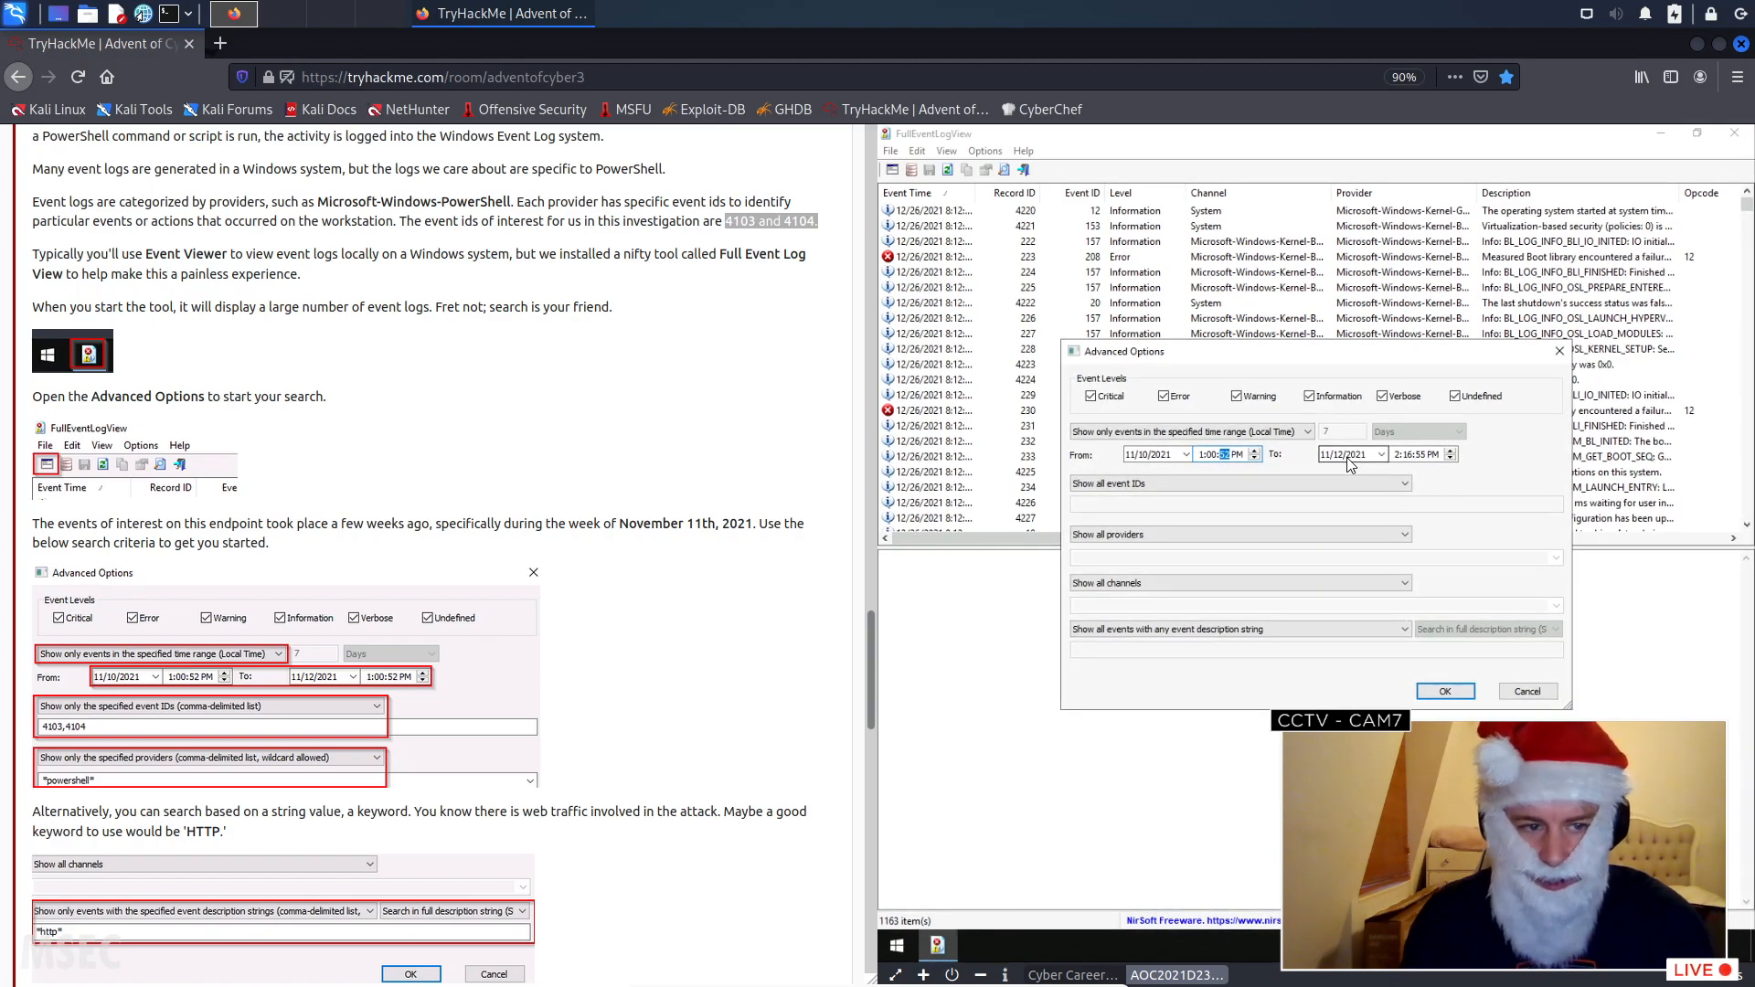
{"action": "left_click", "coordinate": [1418, 457]}
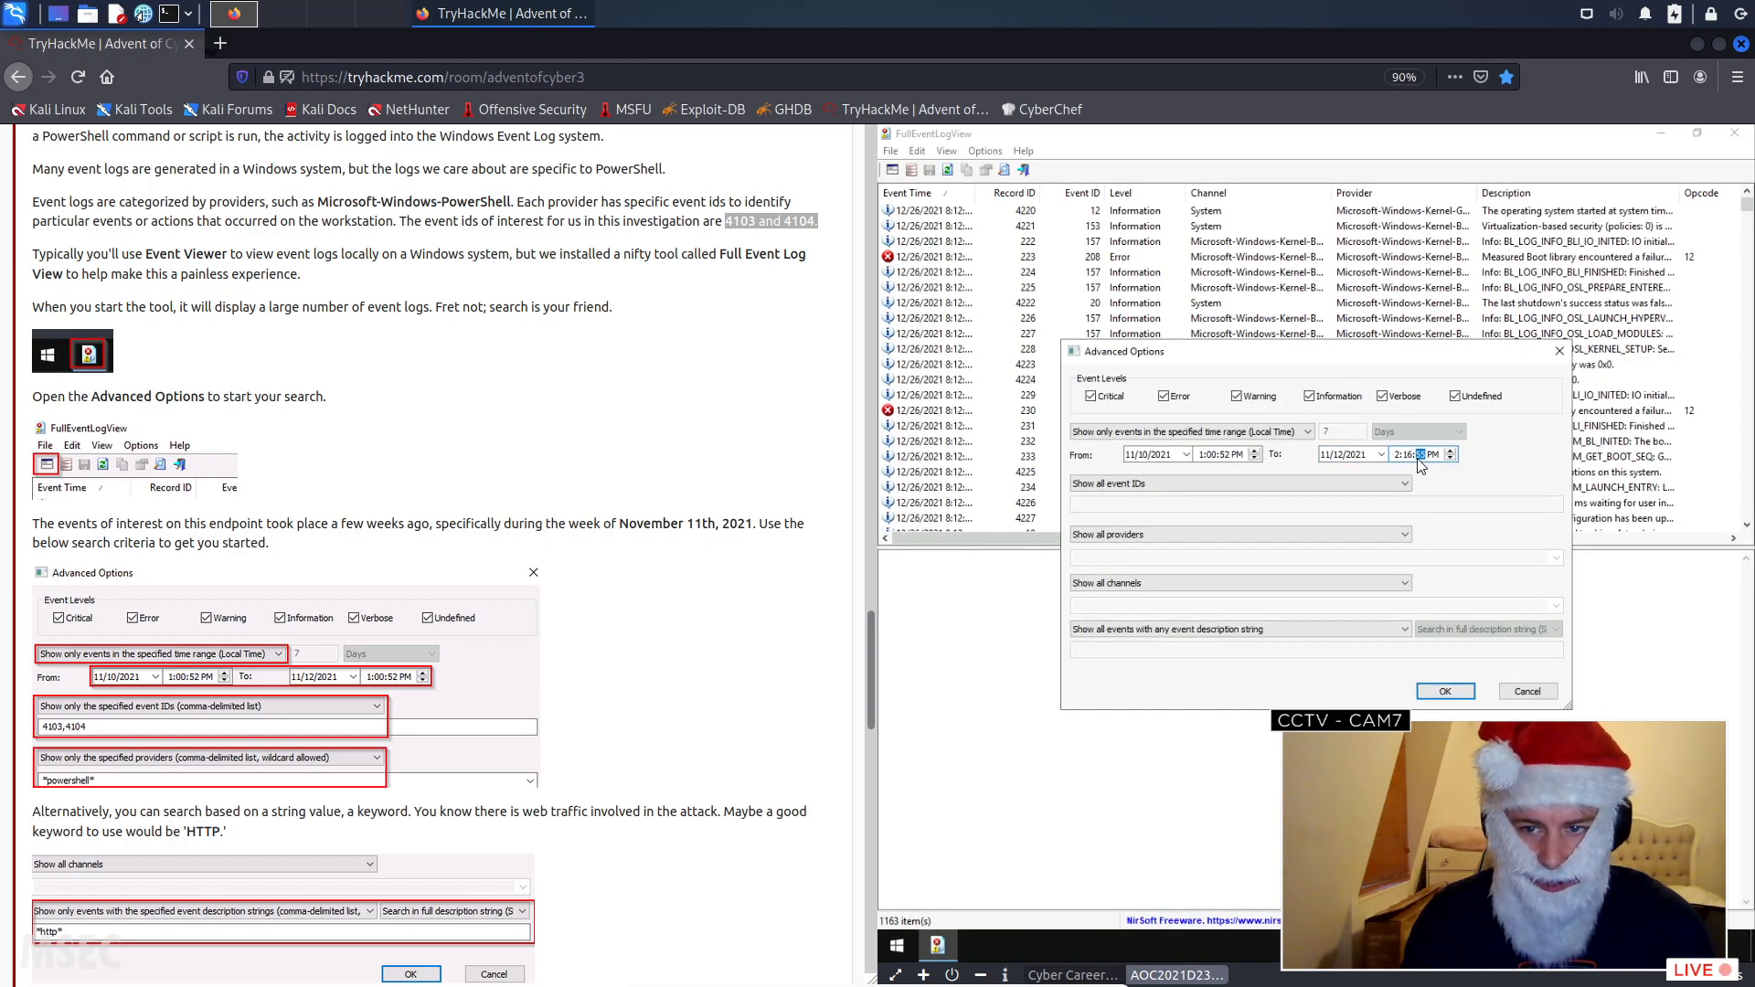
{"action": "left_click", "coordinate": [1398, 455]}
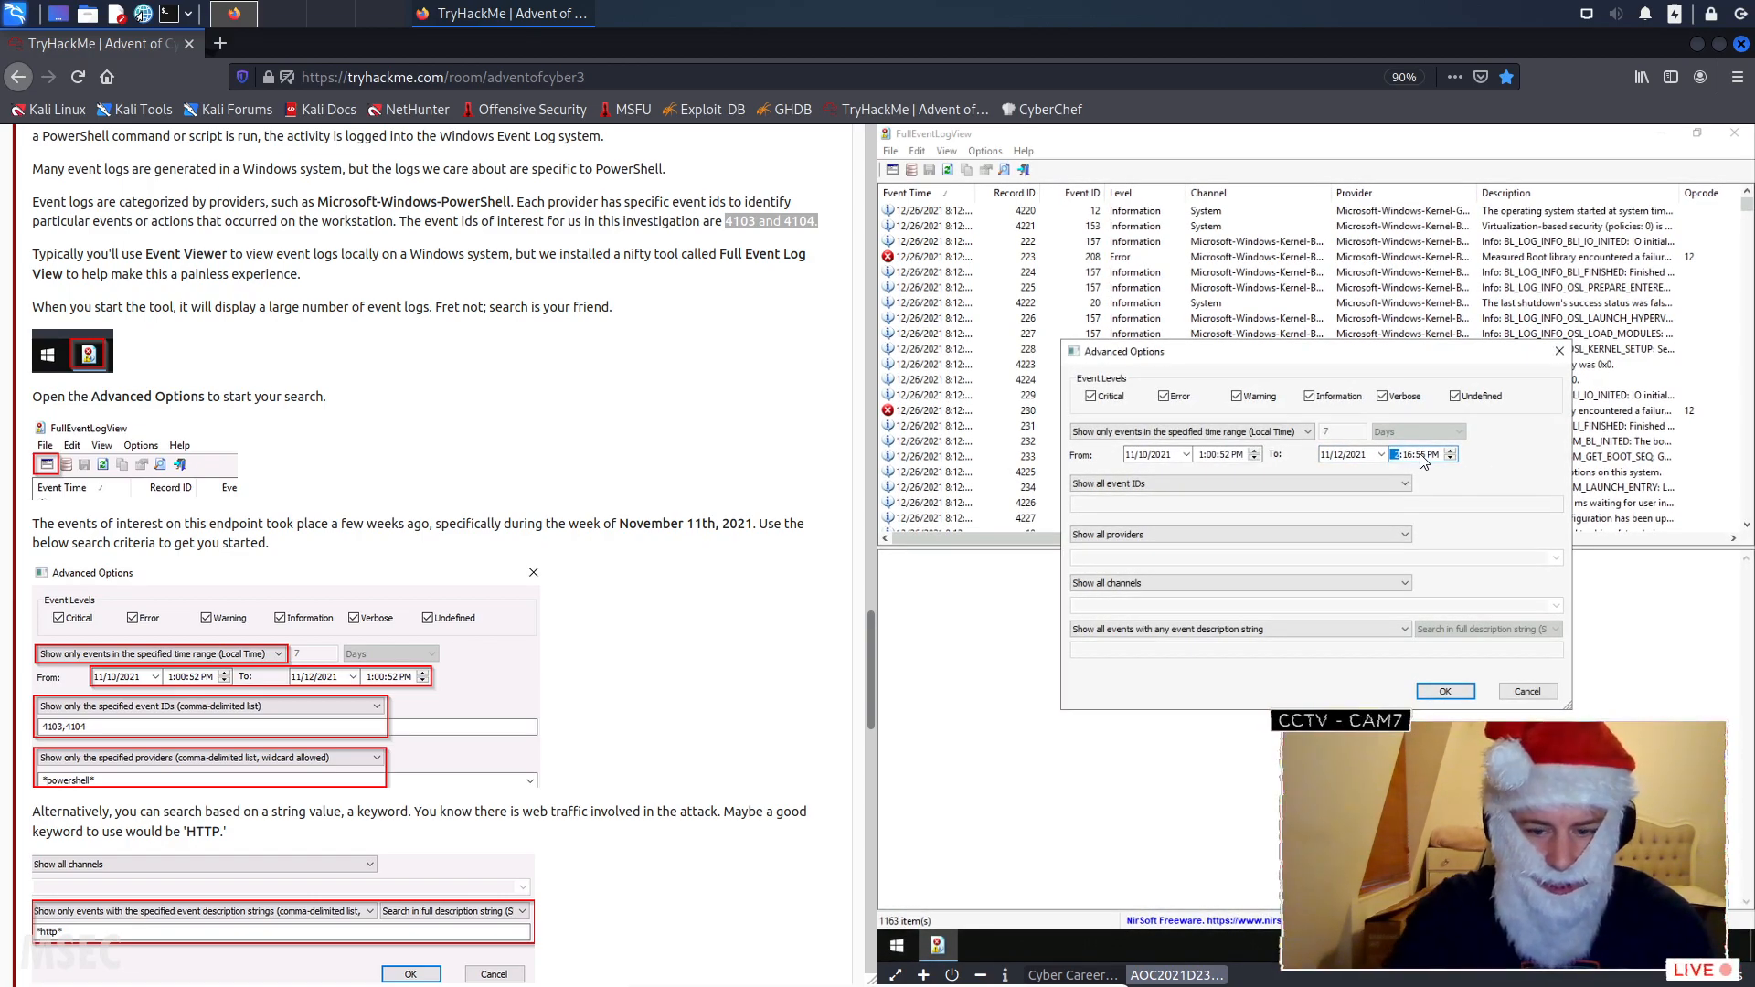
{"action": "key", "text": "Tab"}
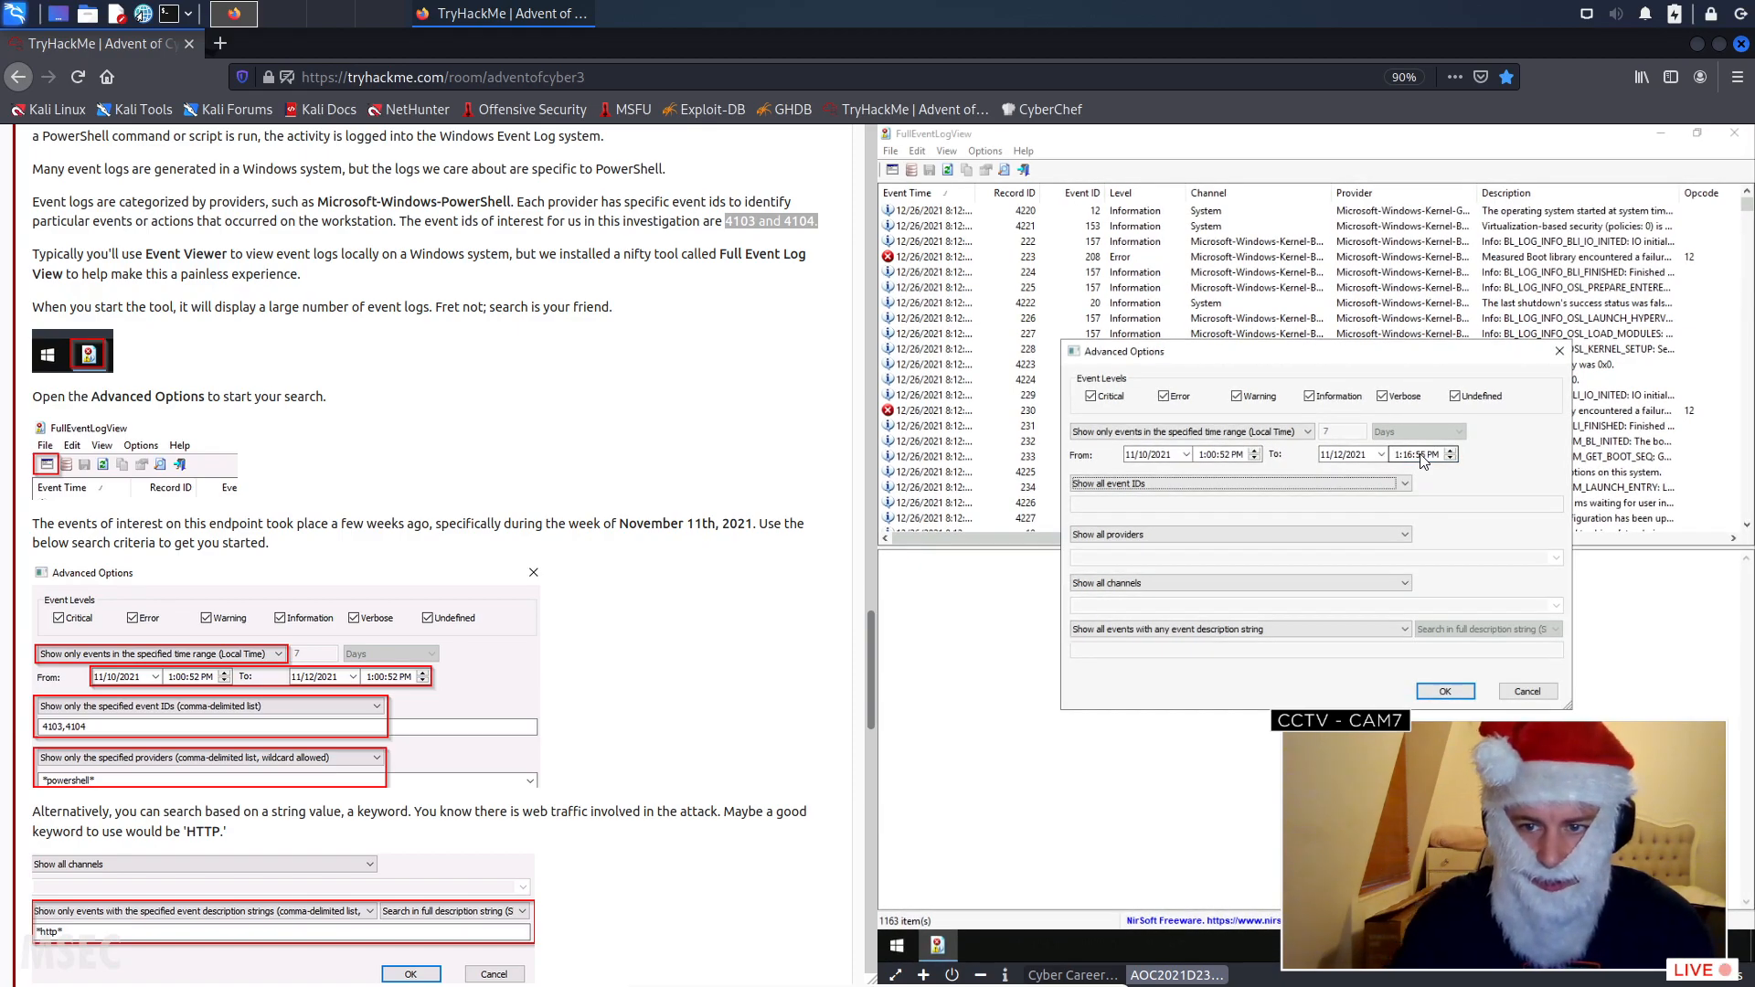
{"action": "left_click", "coordinate": [1409, 455]}
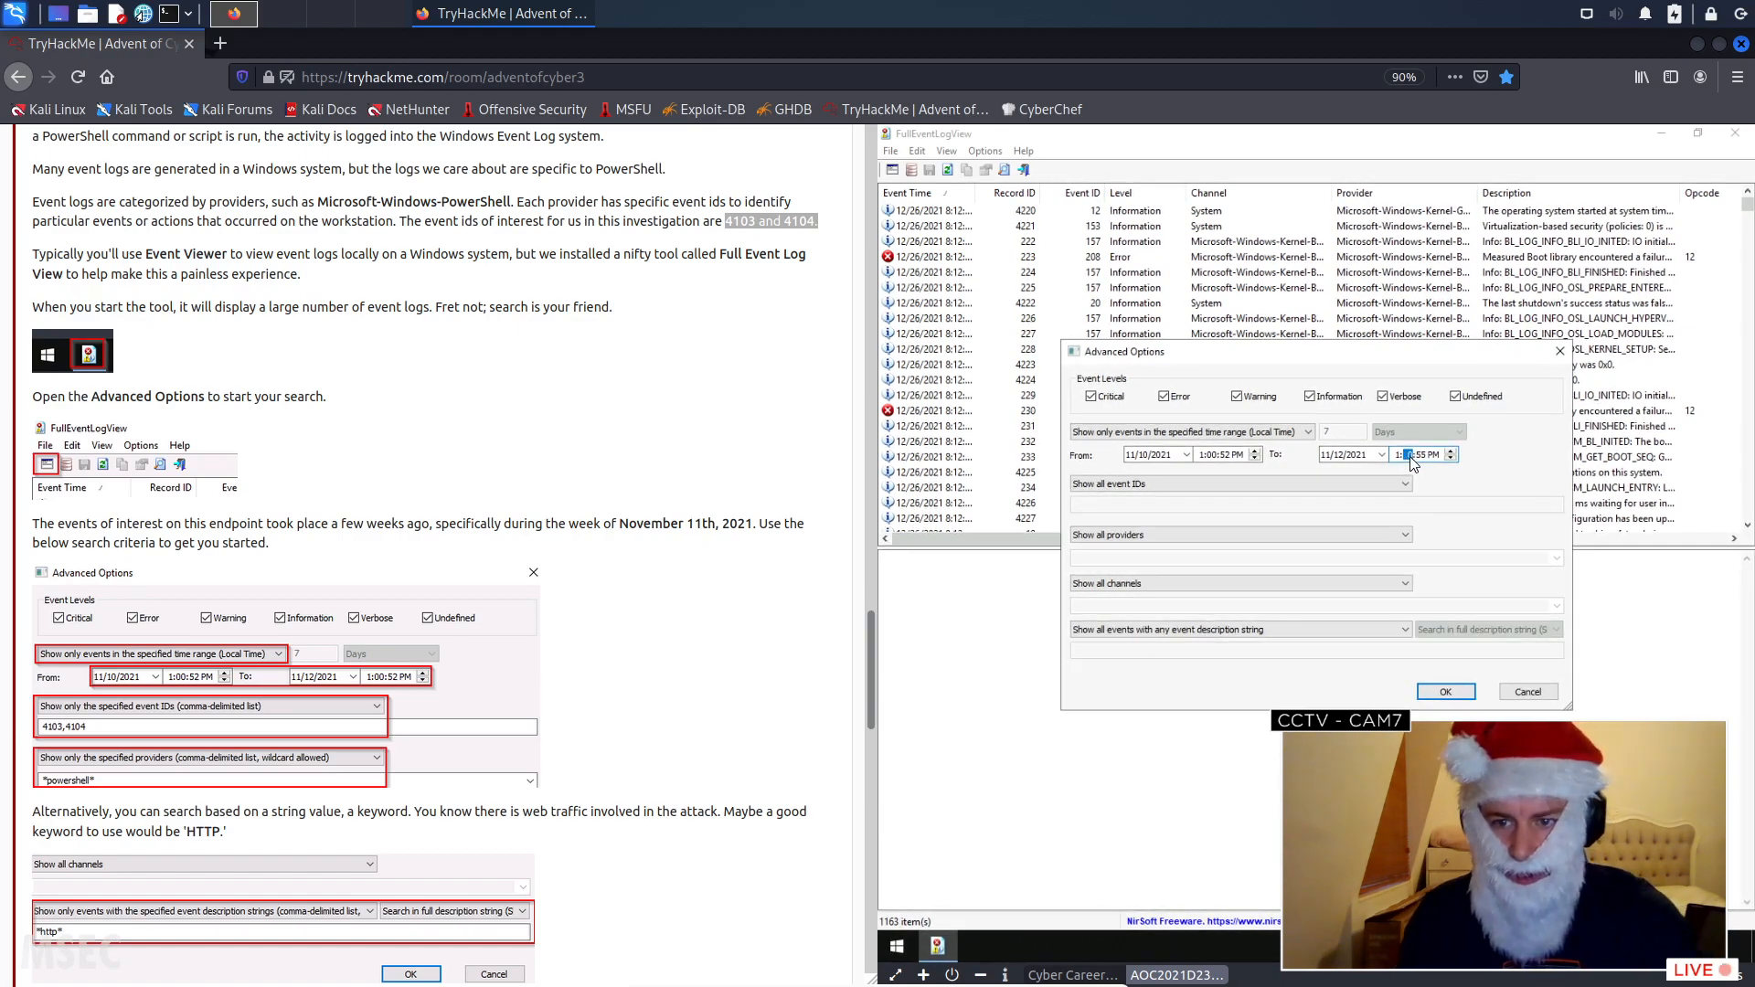
{"action": "left_click", "coordinate": [1423, 455]}
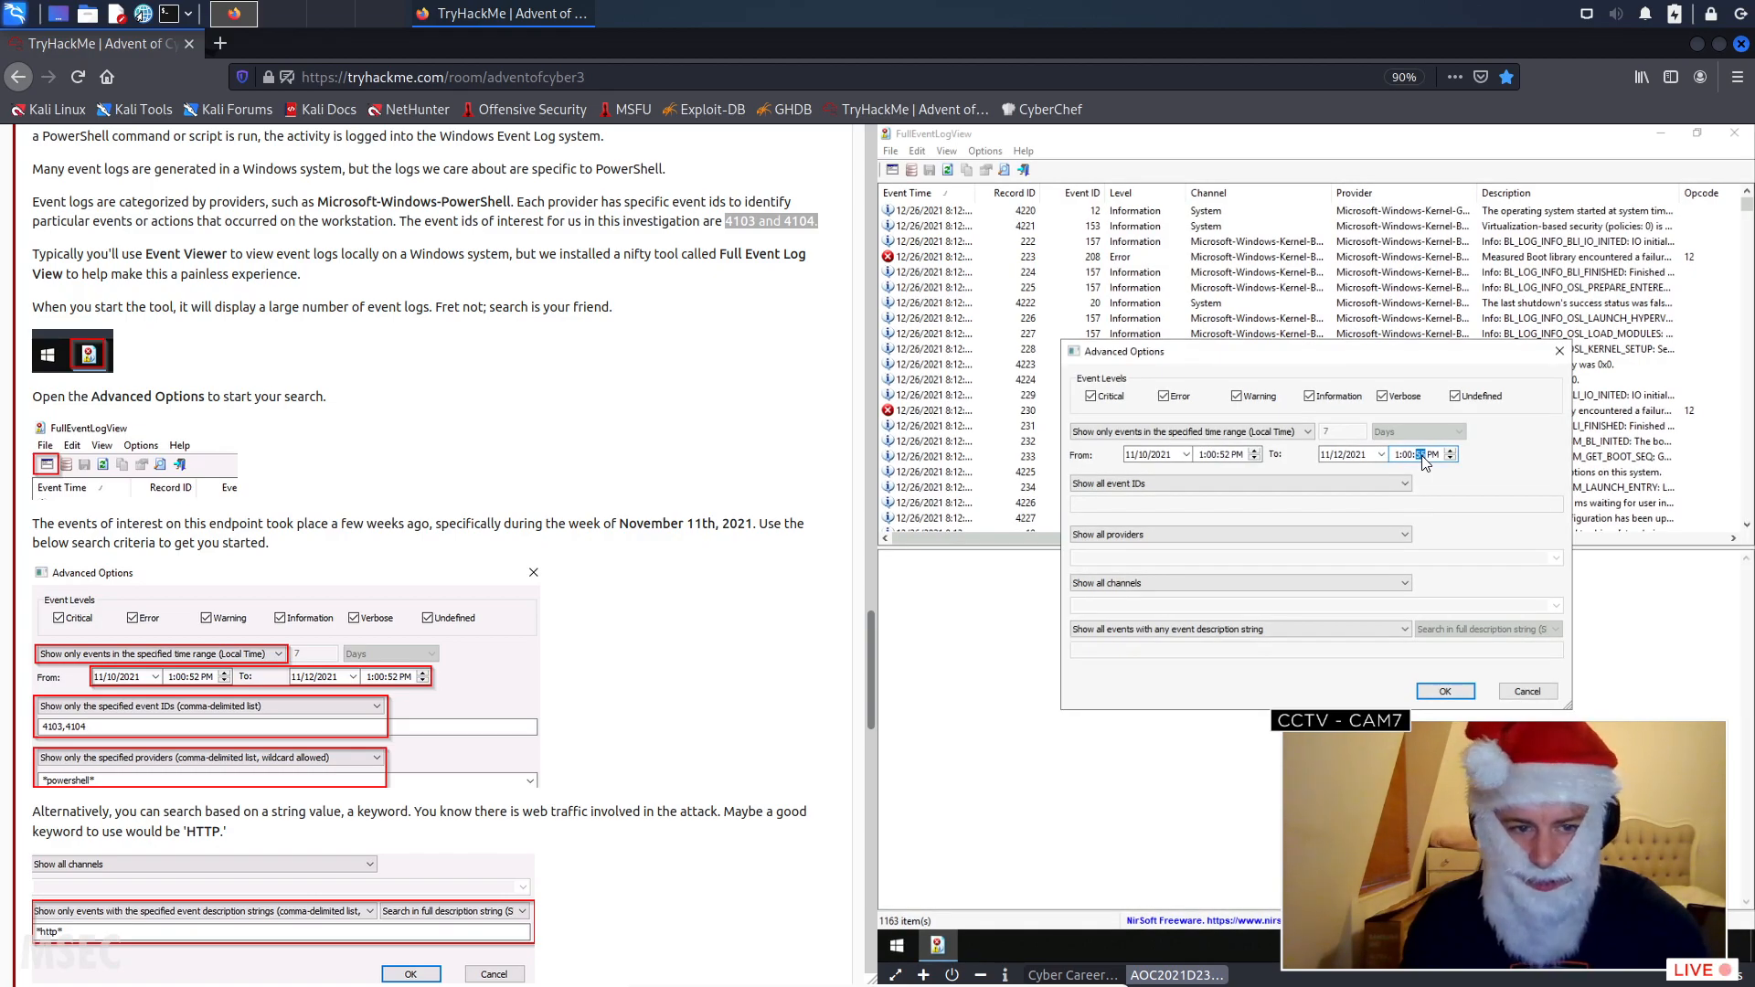
{"action": "type", "text": "52"}
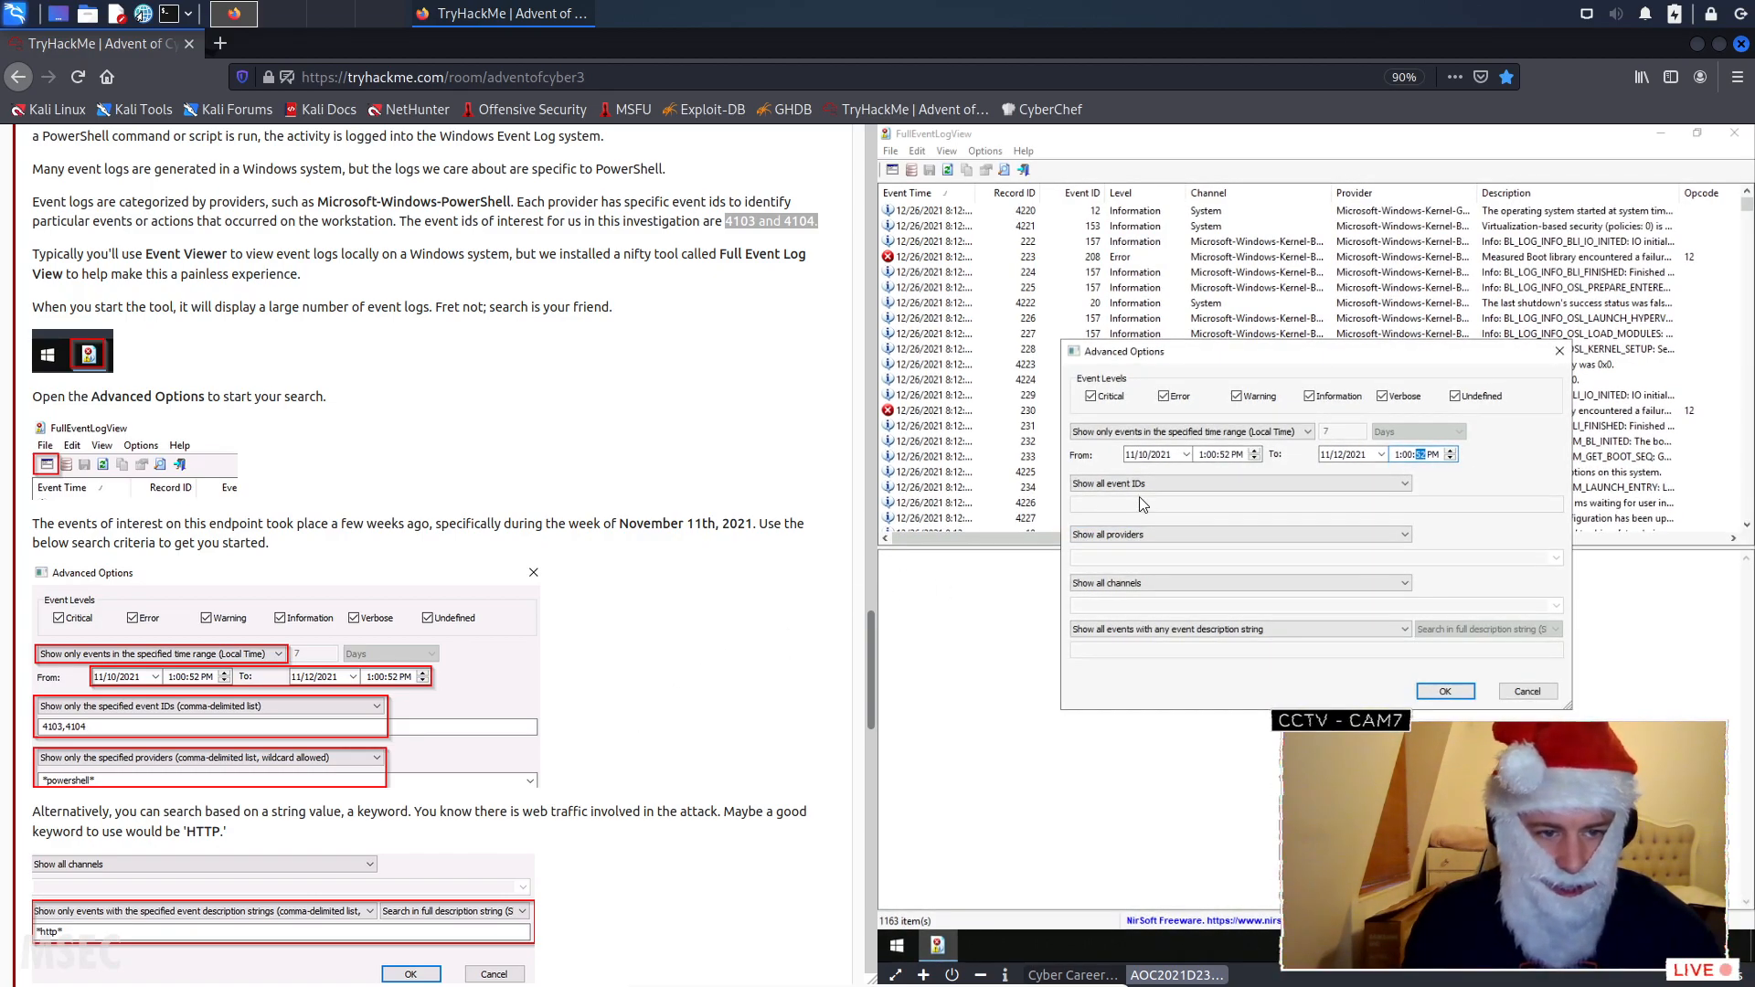
- Restrict the log to only the specified event IDs 4103,4104
{"action": "left_click", "coordinate": [1163, 484]}
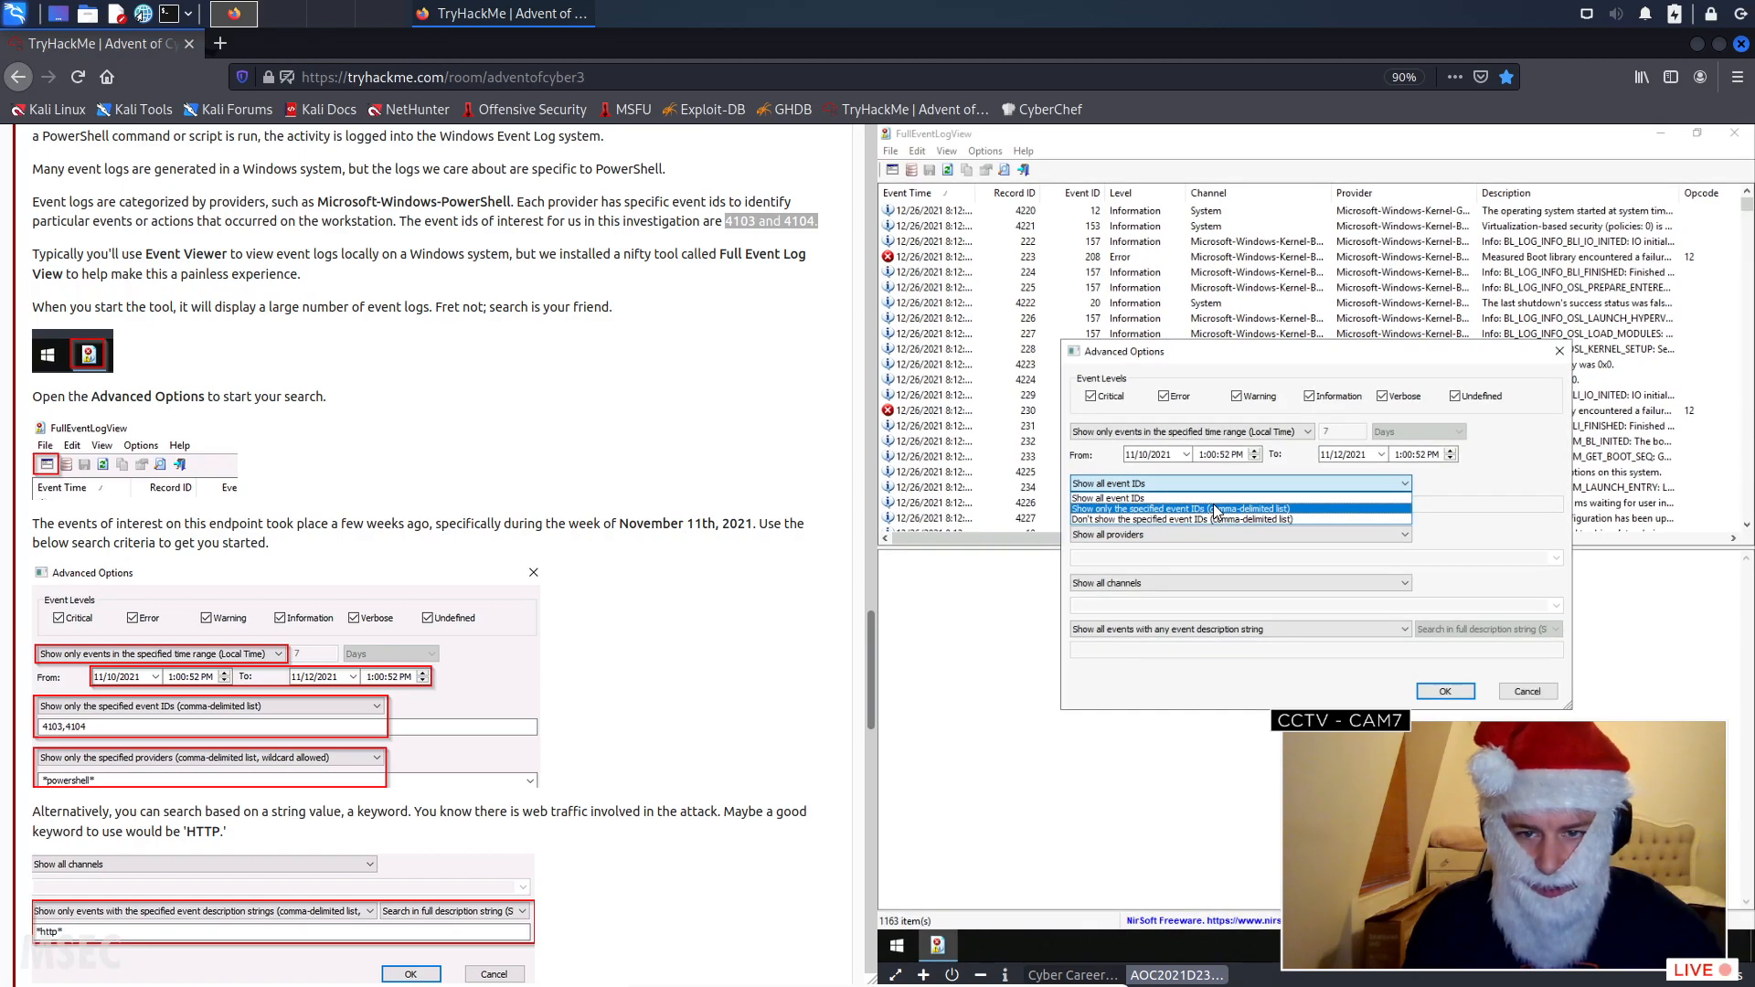
{"action": "left_click", "coordinate": [1209, 509]}
{"action": "left_click", "coordinate": [1132, 504]}
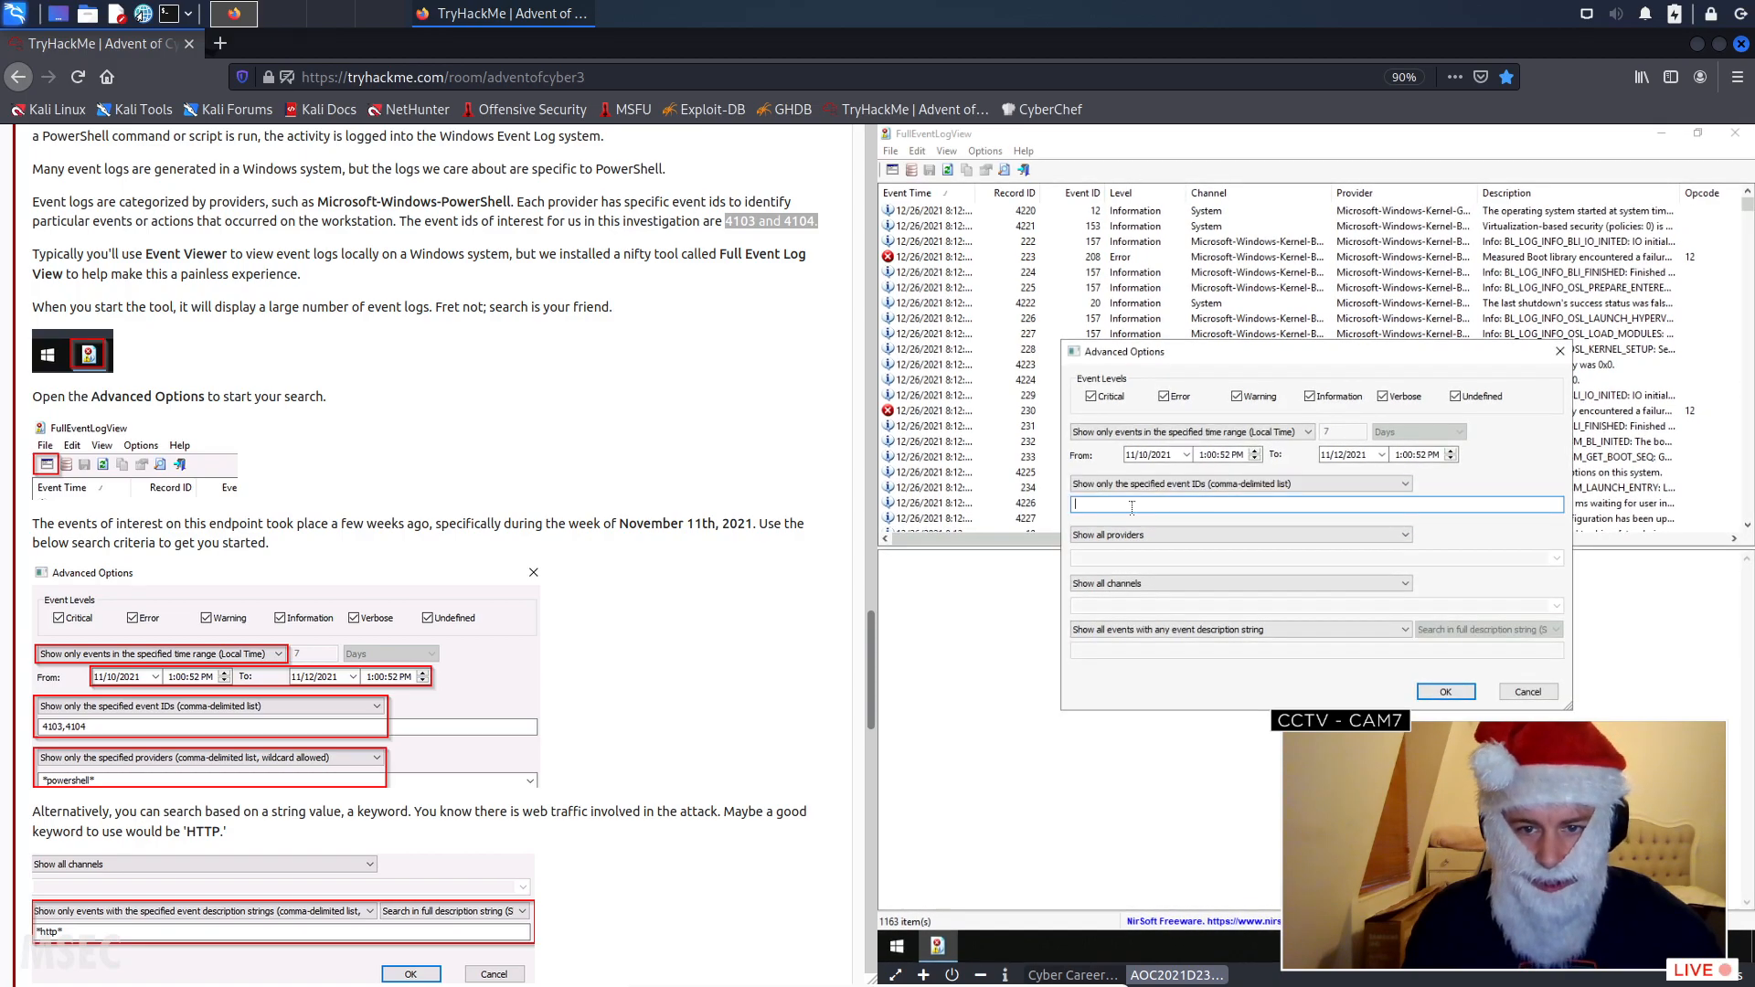
{"action": "type", "text": "410"}
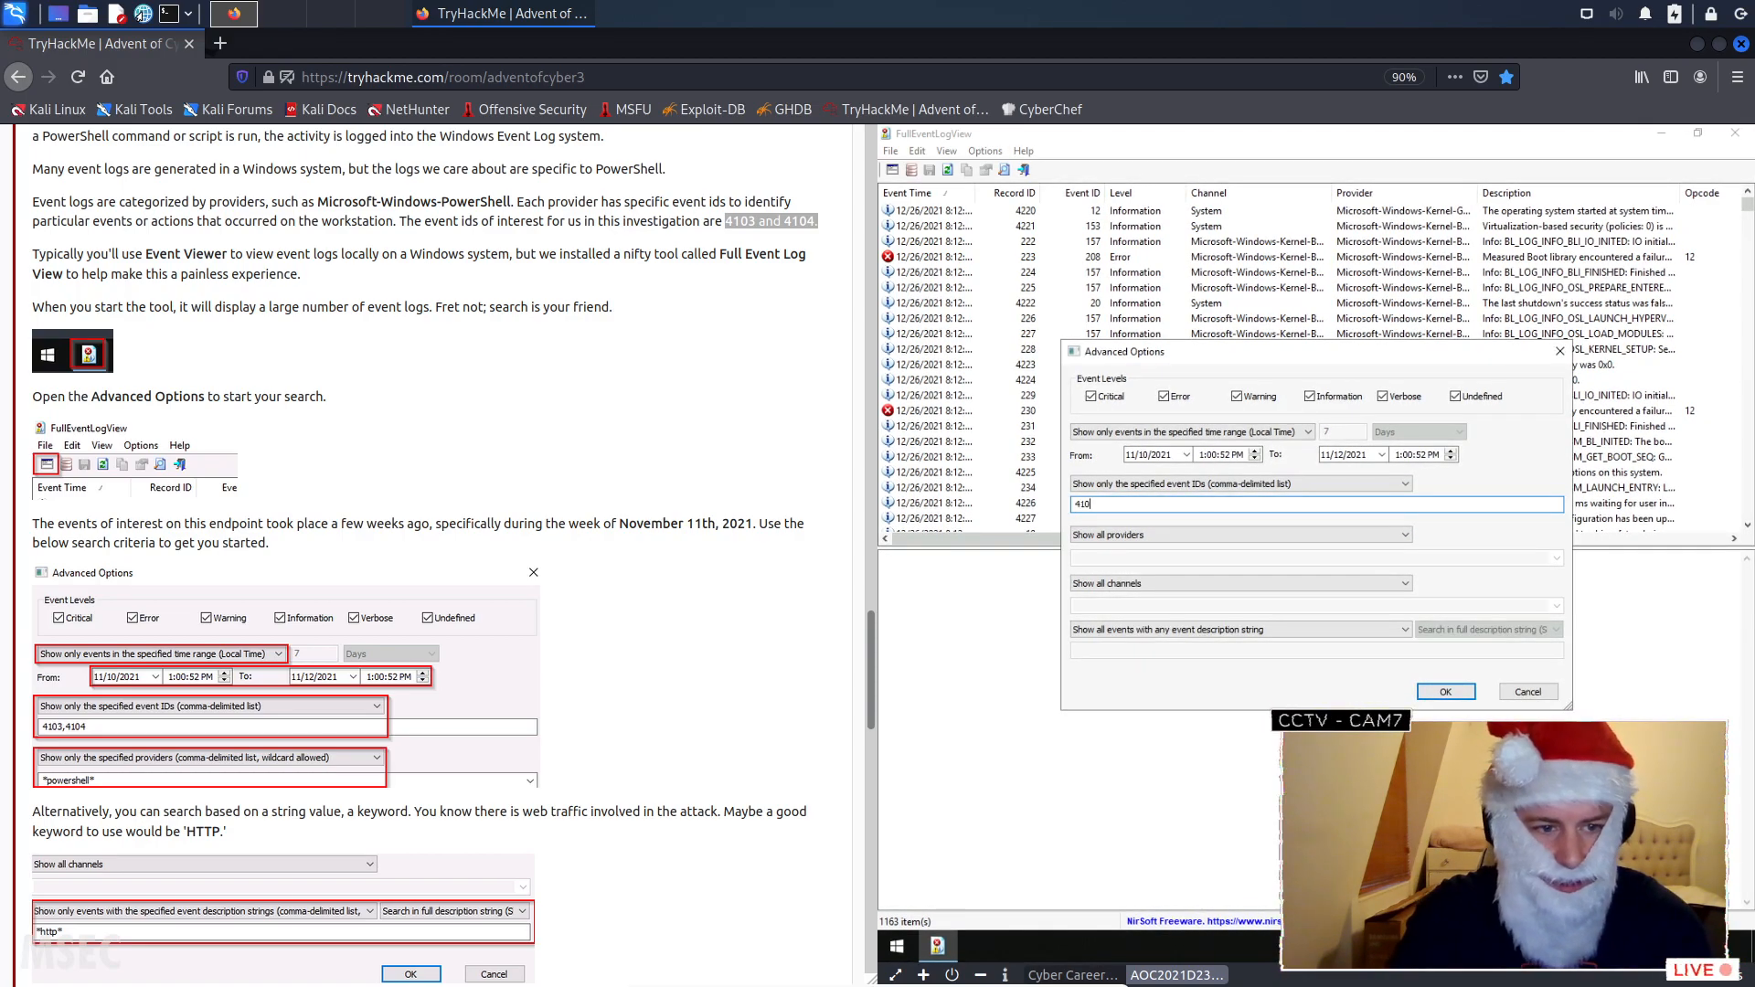
{"action": "type", "text": "3,4104"}
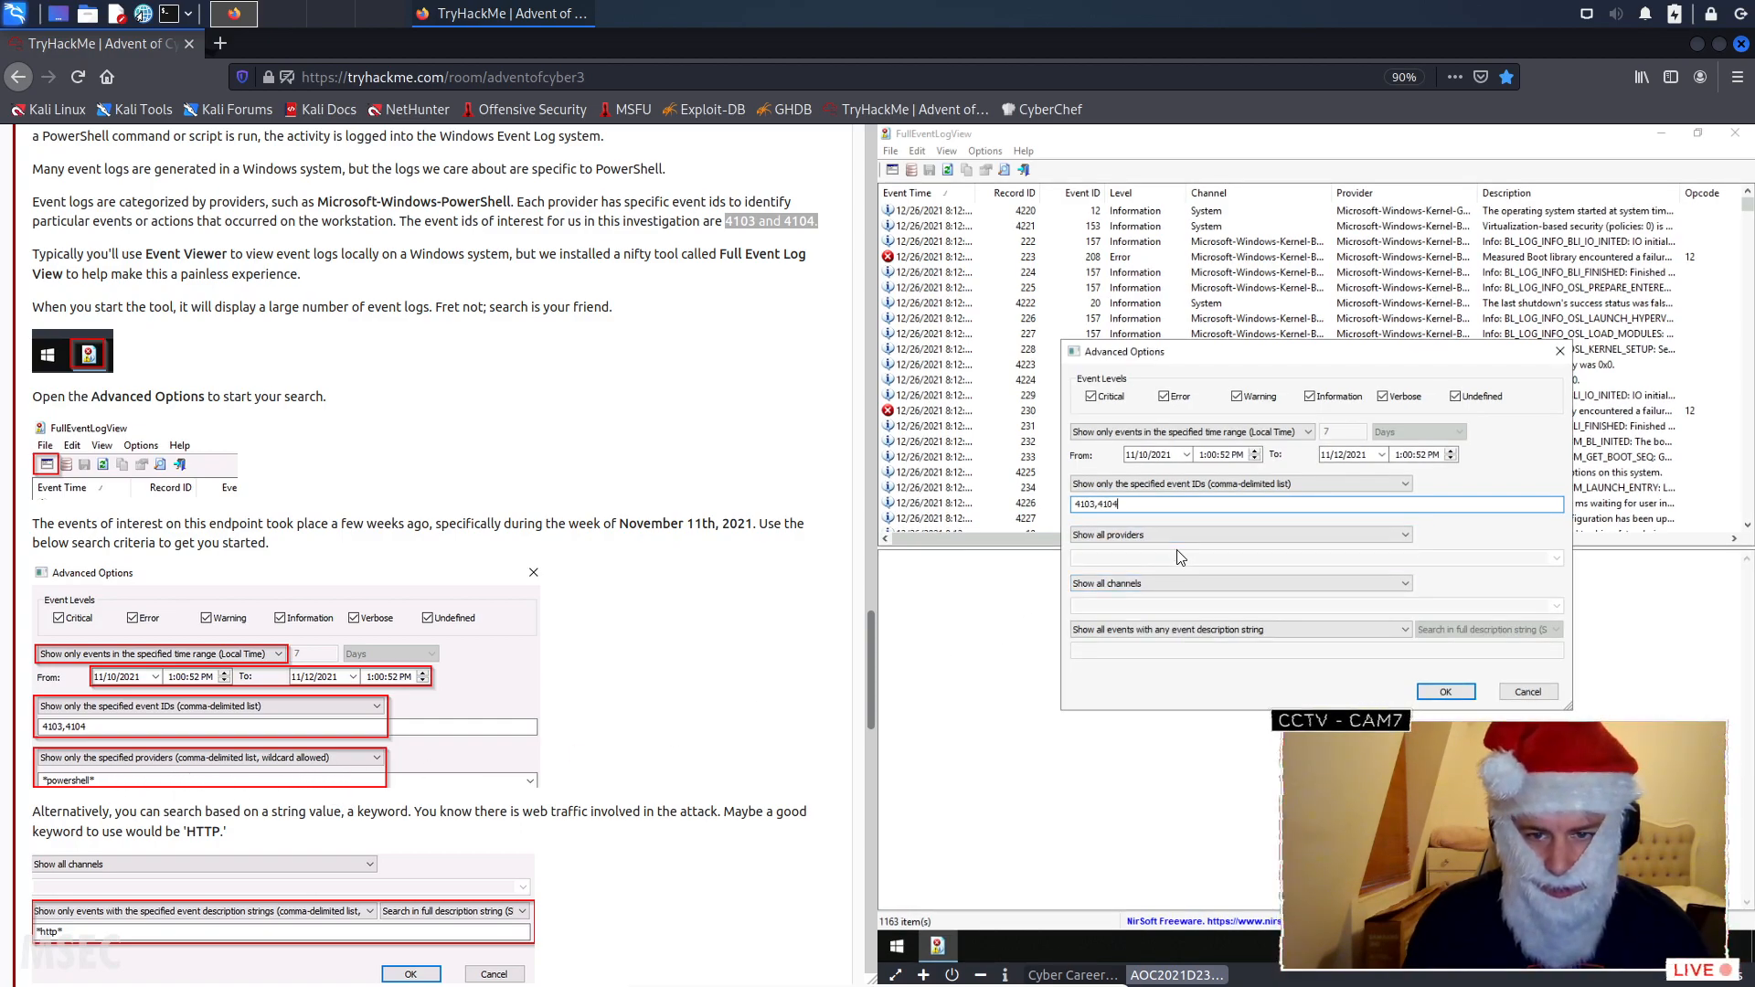
- Show only the specified providers, entering "powershell" in double quotes, and apply the advanced filter
{"action": "left_click", "coordinate": [1143, 536]}
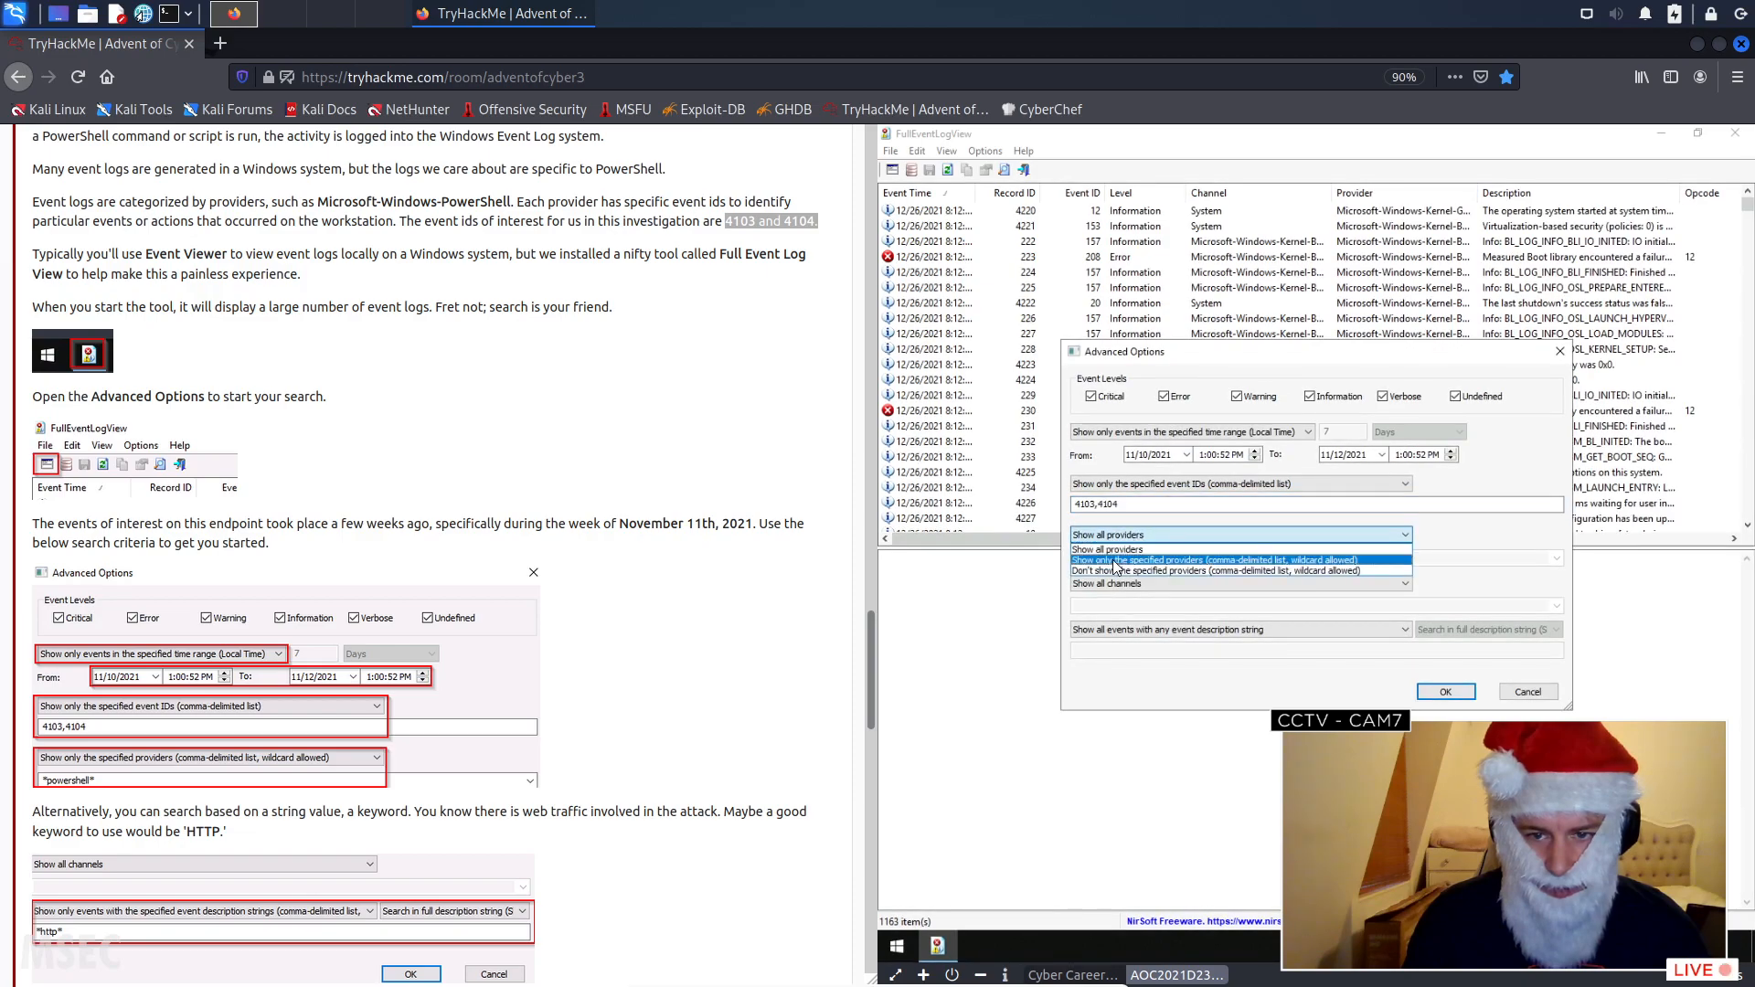
{"action": "left_click", "coordinate": [1124, 558]}
{"action": "left_click", "coordinate": [1137, 557]}
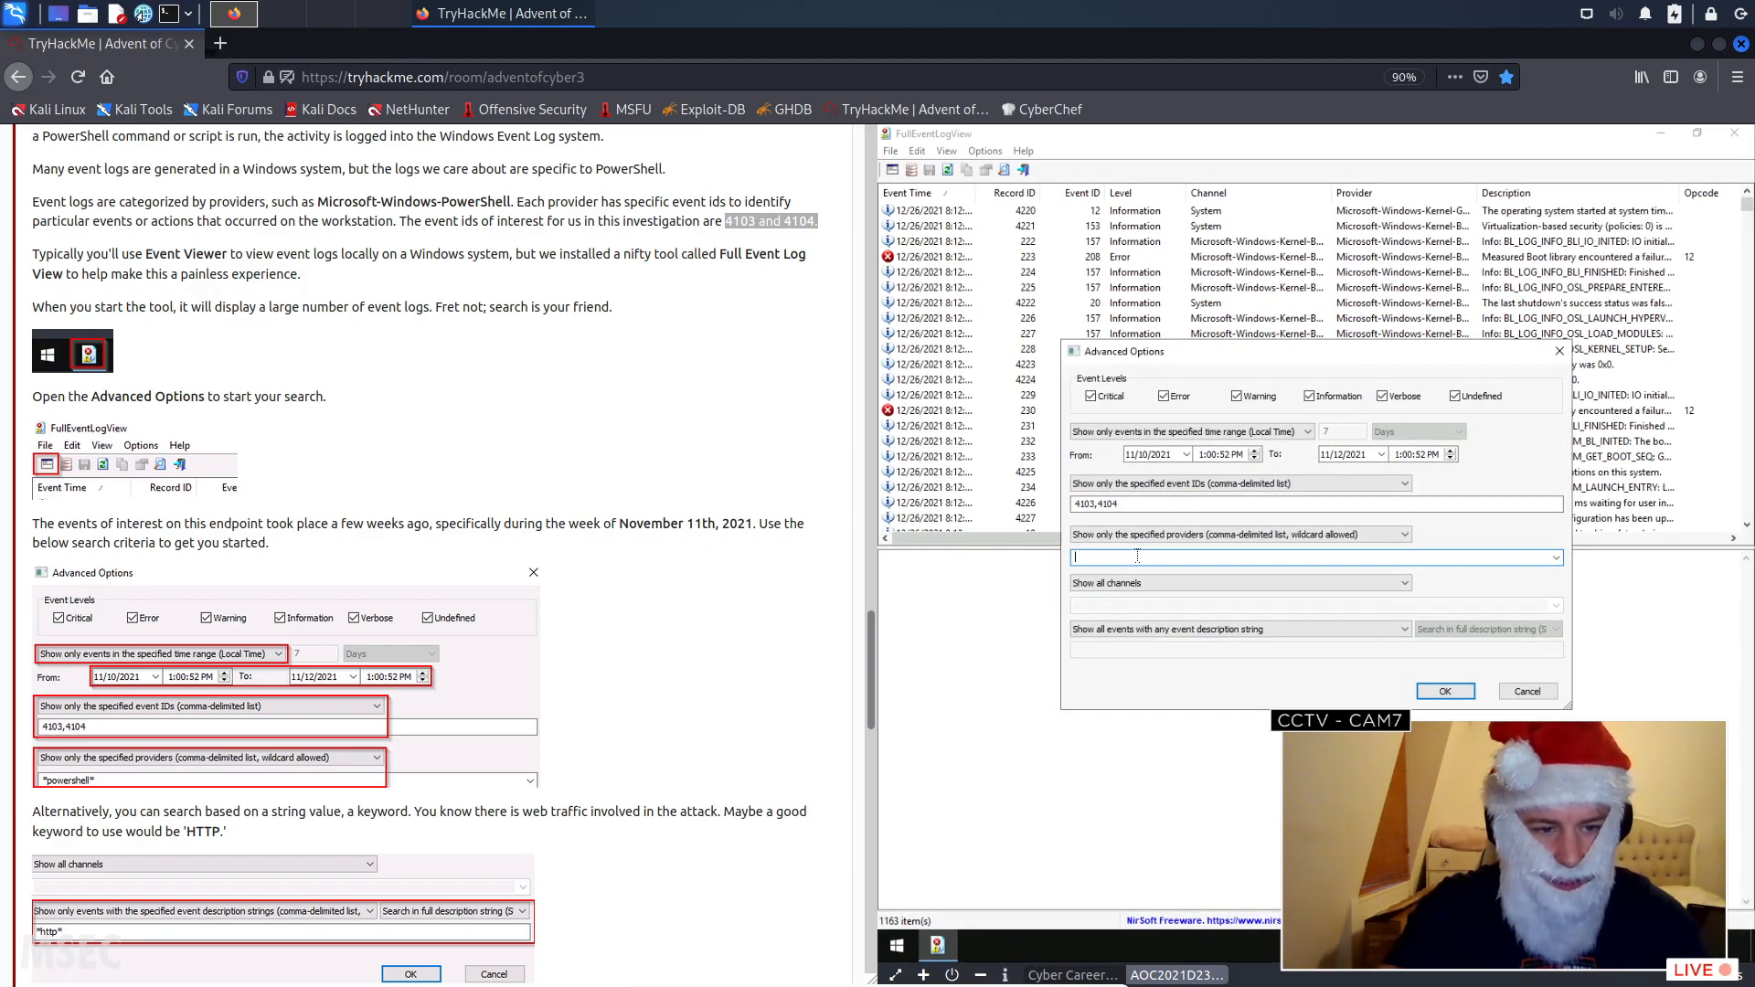
{"action": "type", "text": "*pow"}
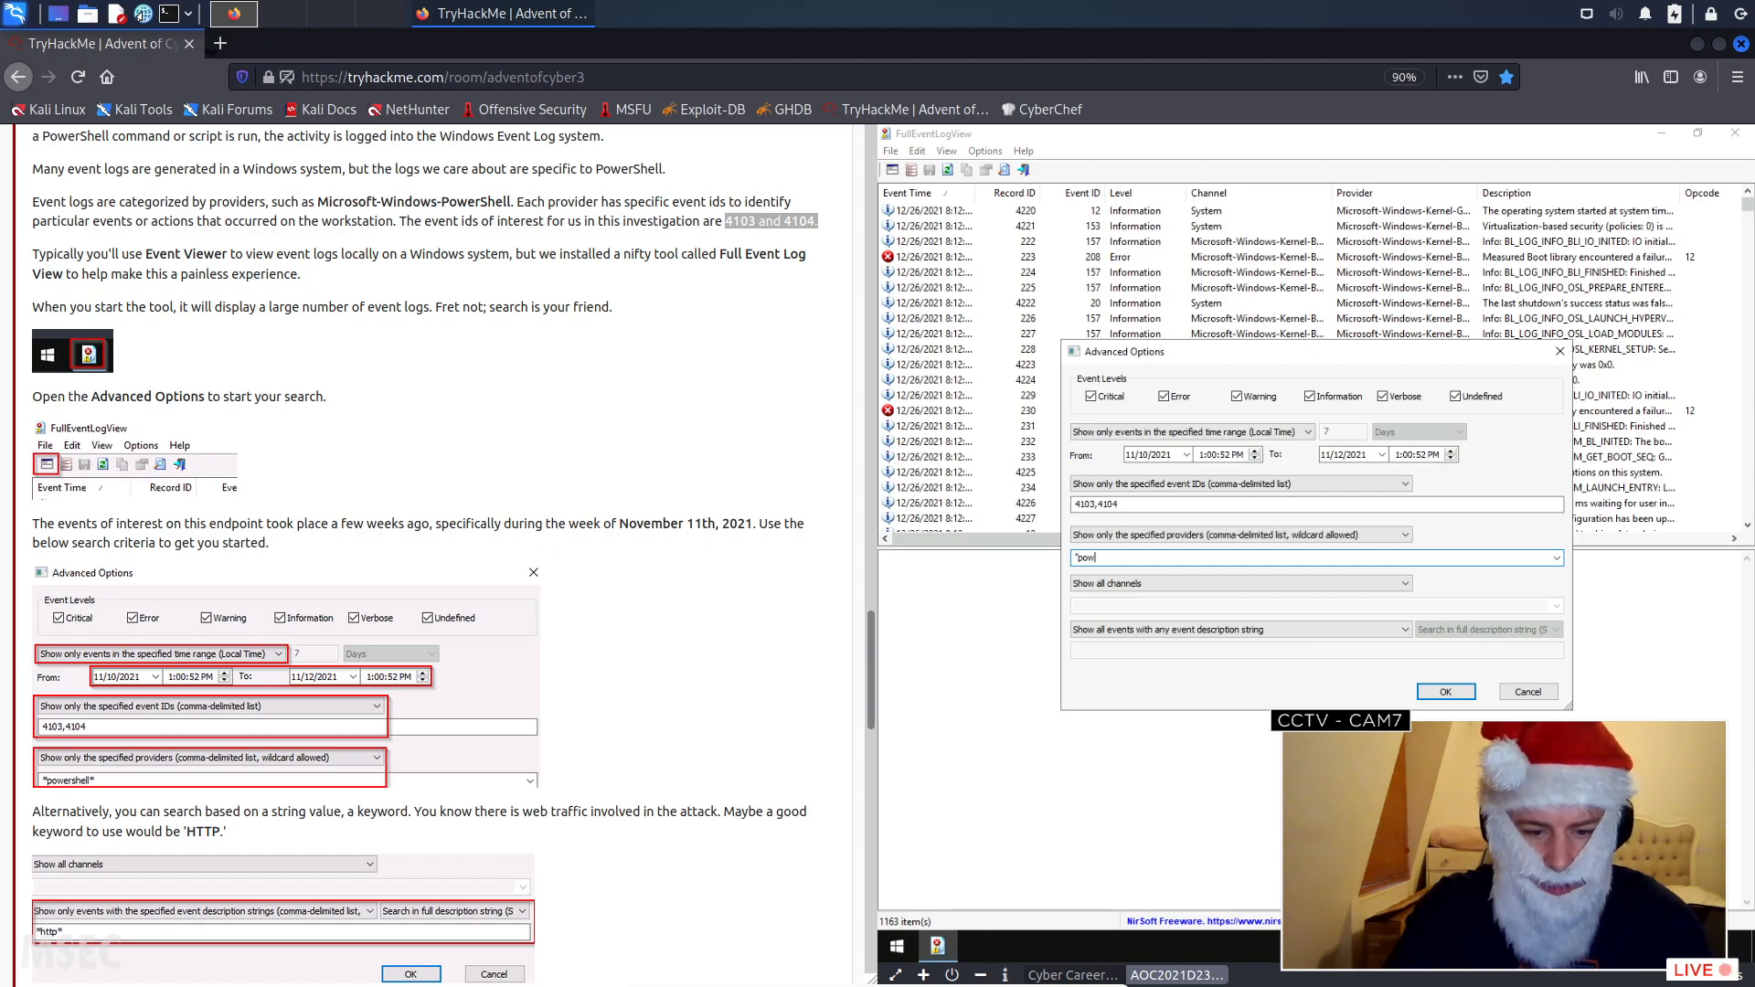
{"action": "type", "text": "ershell*"}
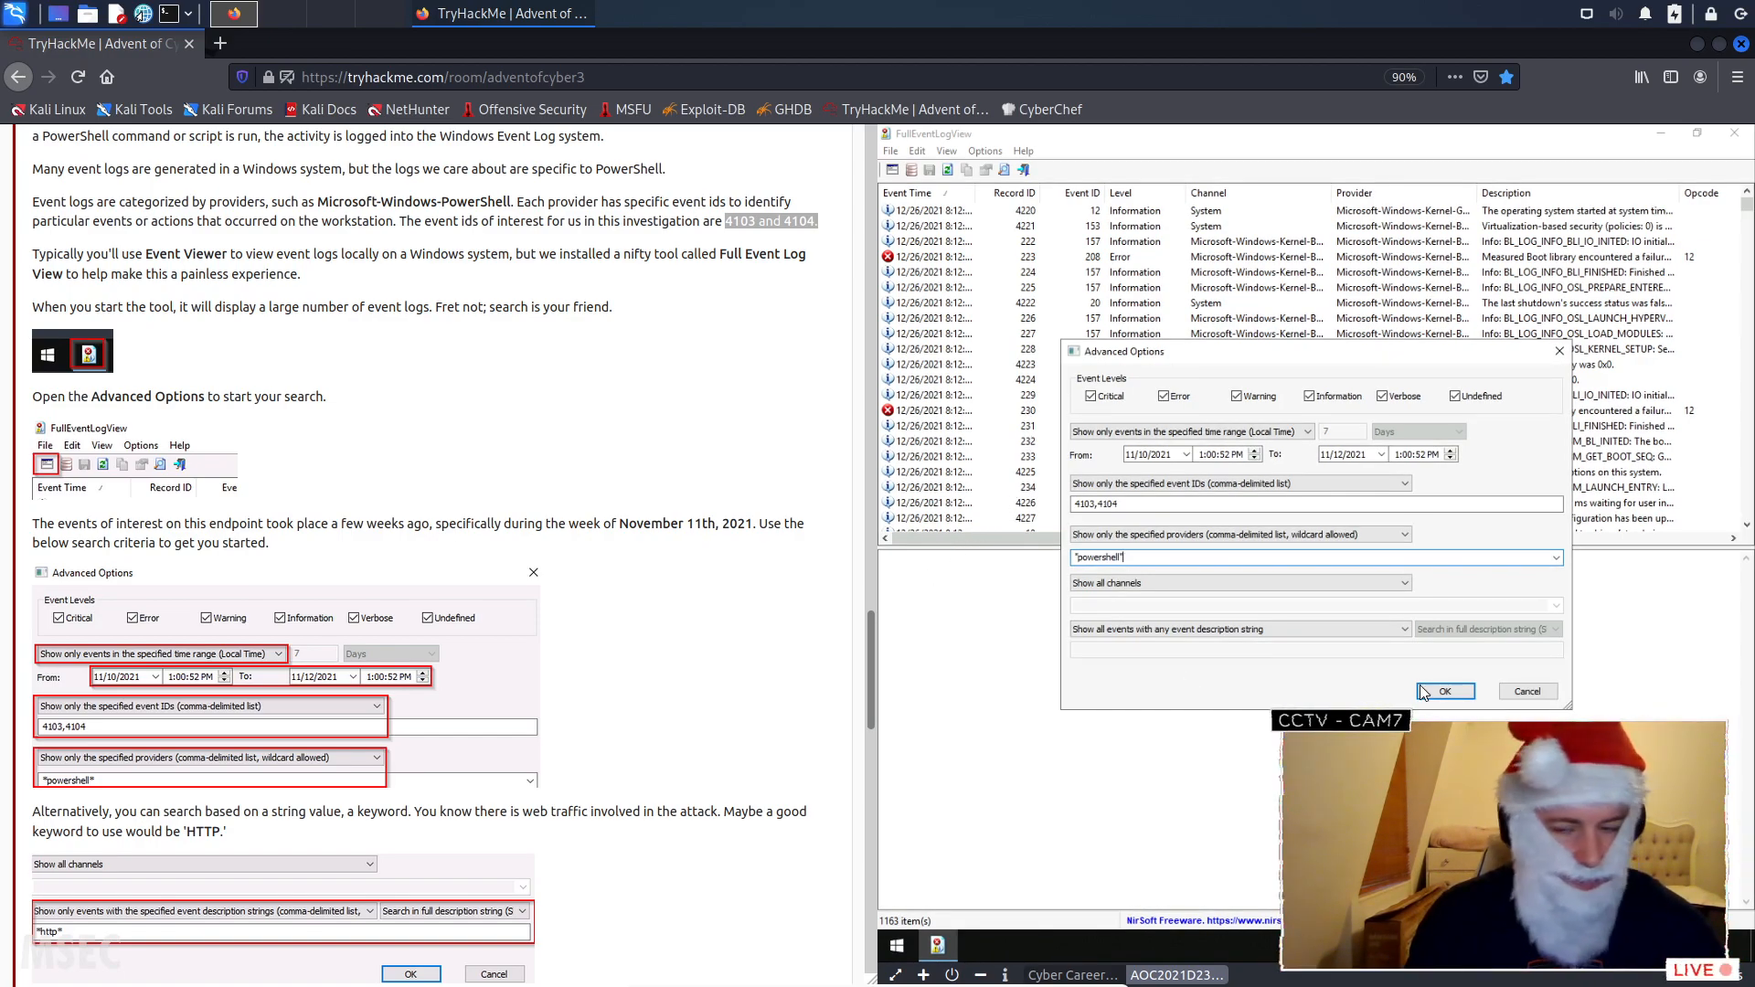
{"action": "left_click", "coordinate": [1447, 691]}
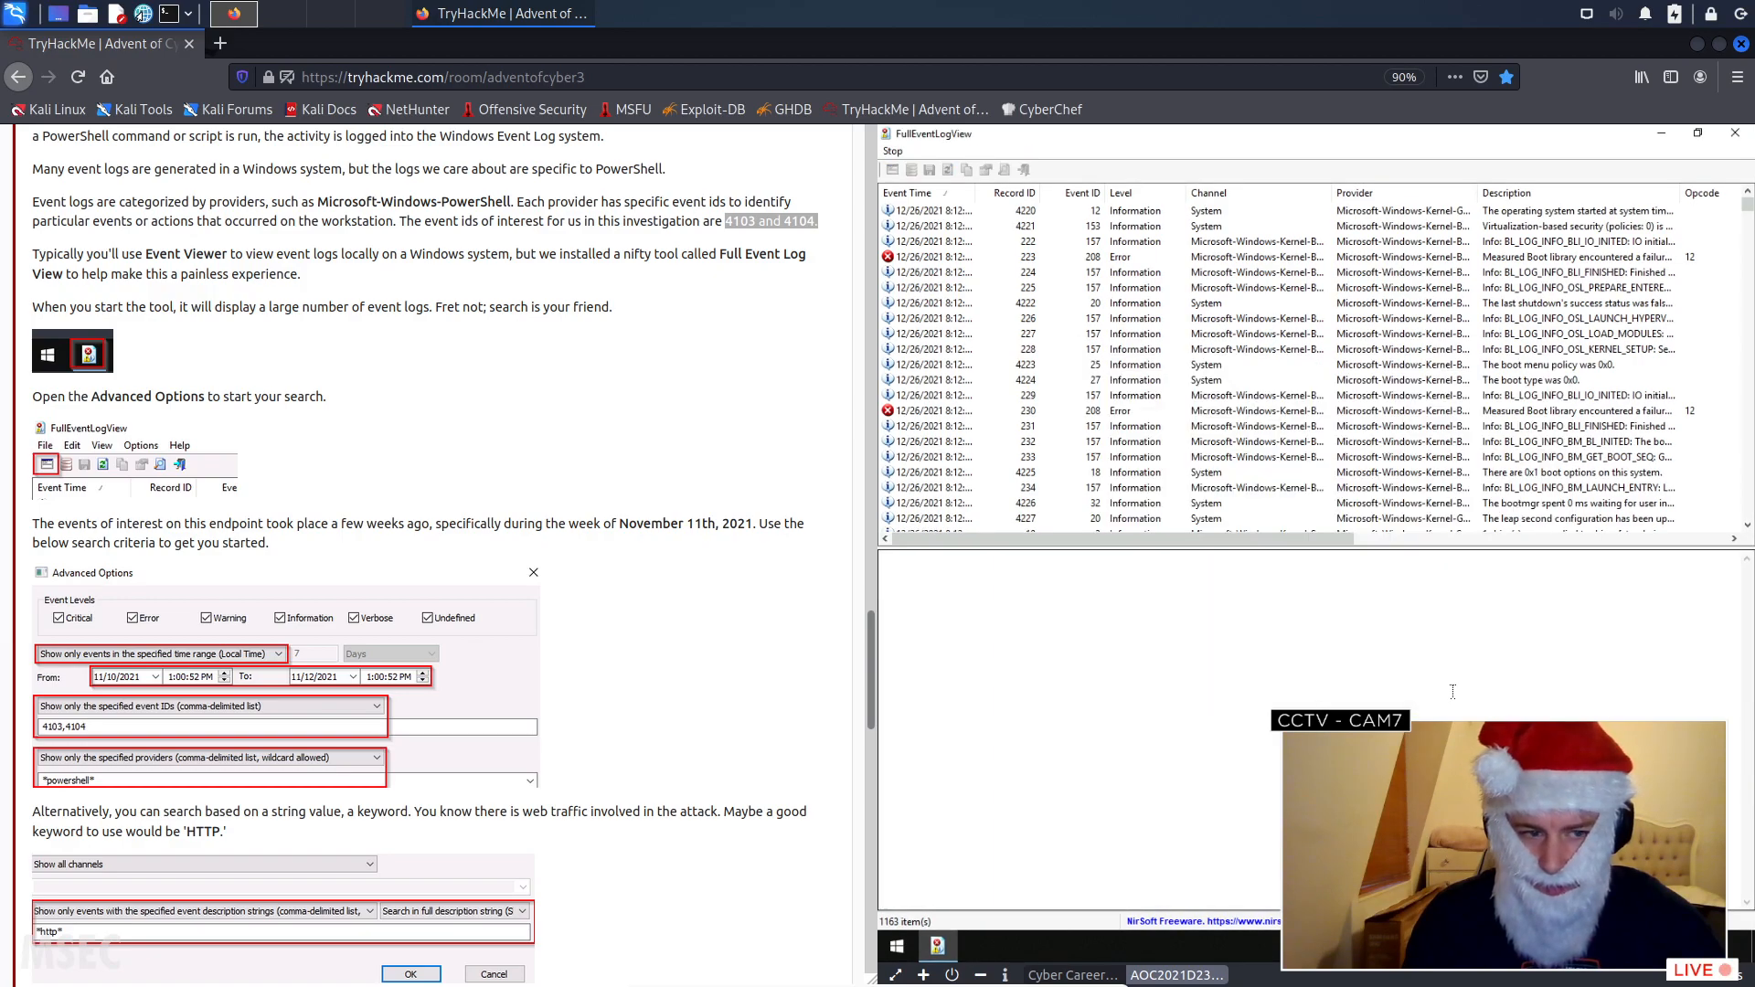
- Check the example criteria in the instructions, correct the provider filter to *powershell* with asterisk wildcards, and apply it
{"action": "scroll", "coordinate": [733, 683], "scroll_direction": "down", "scroll_amount": 2}
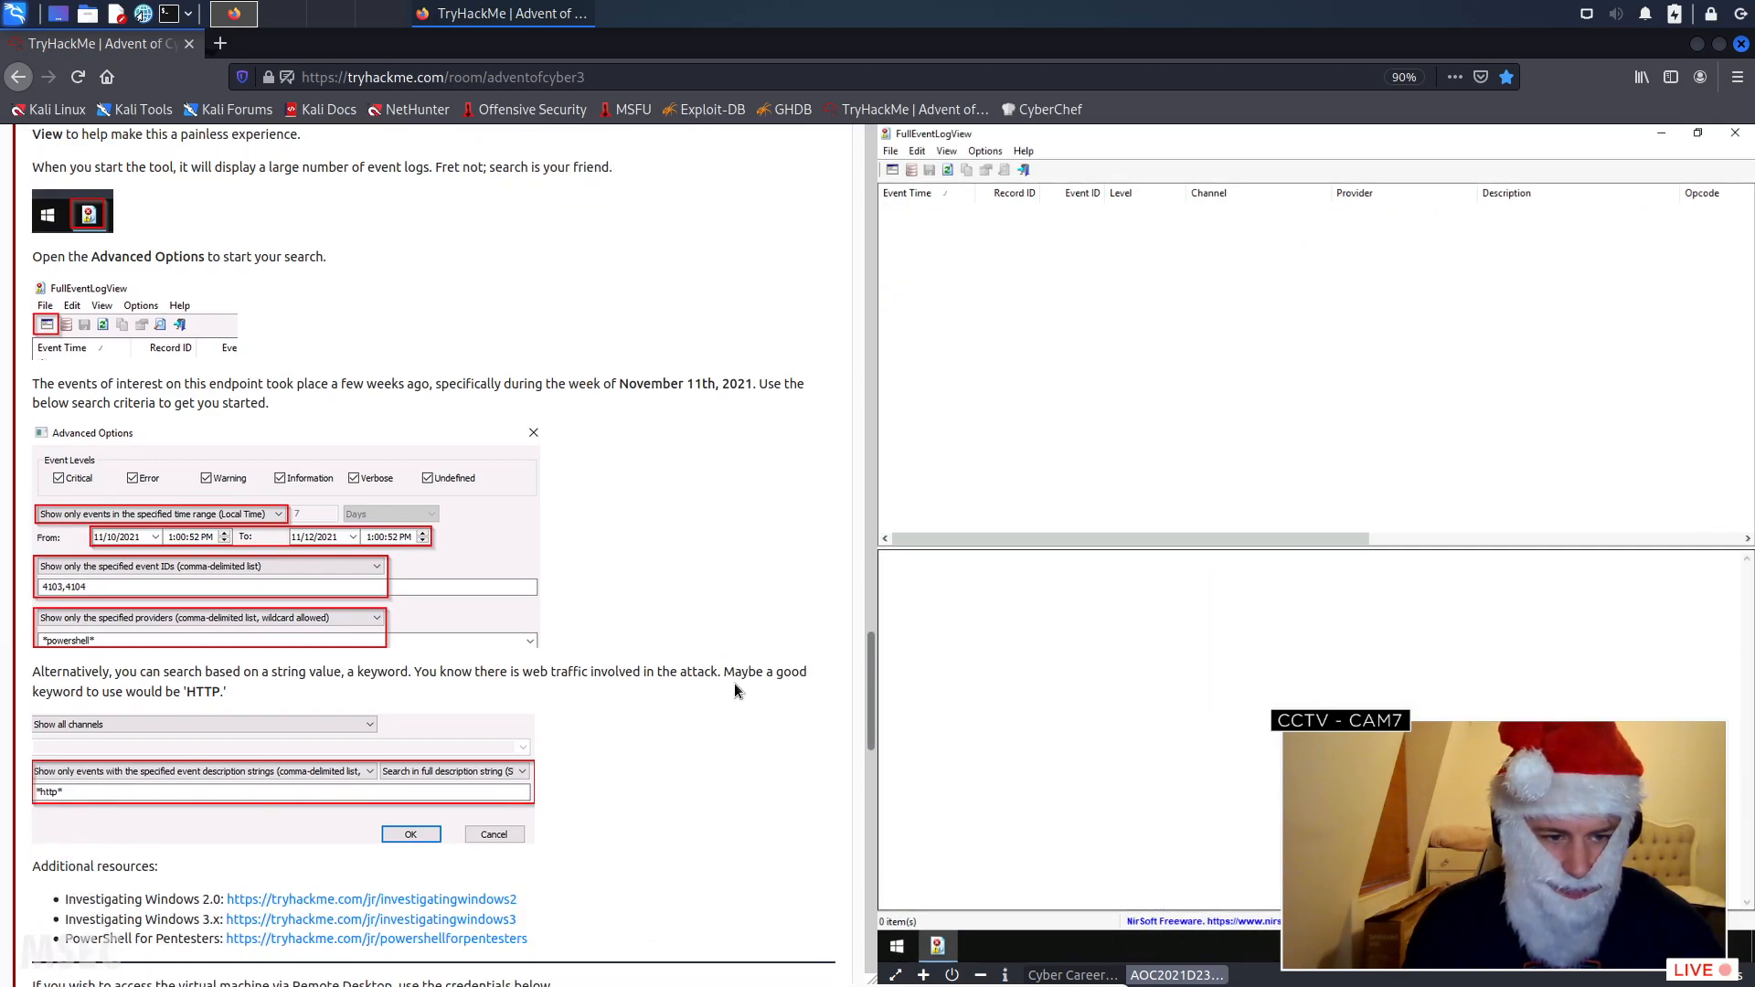
{"action": "scroll", "coordinate": [733, 682], "scroll_direction": "down", "scroll_amount": 2}
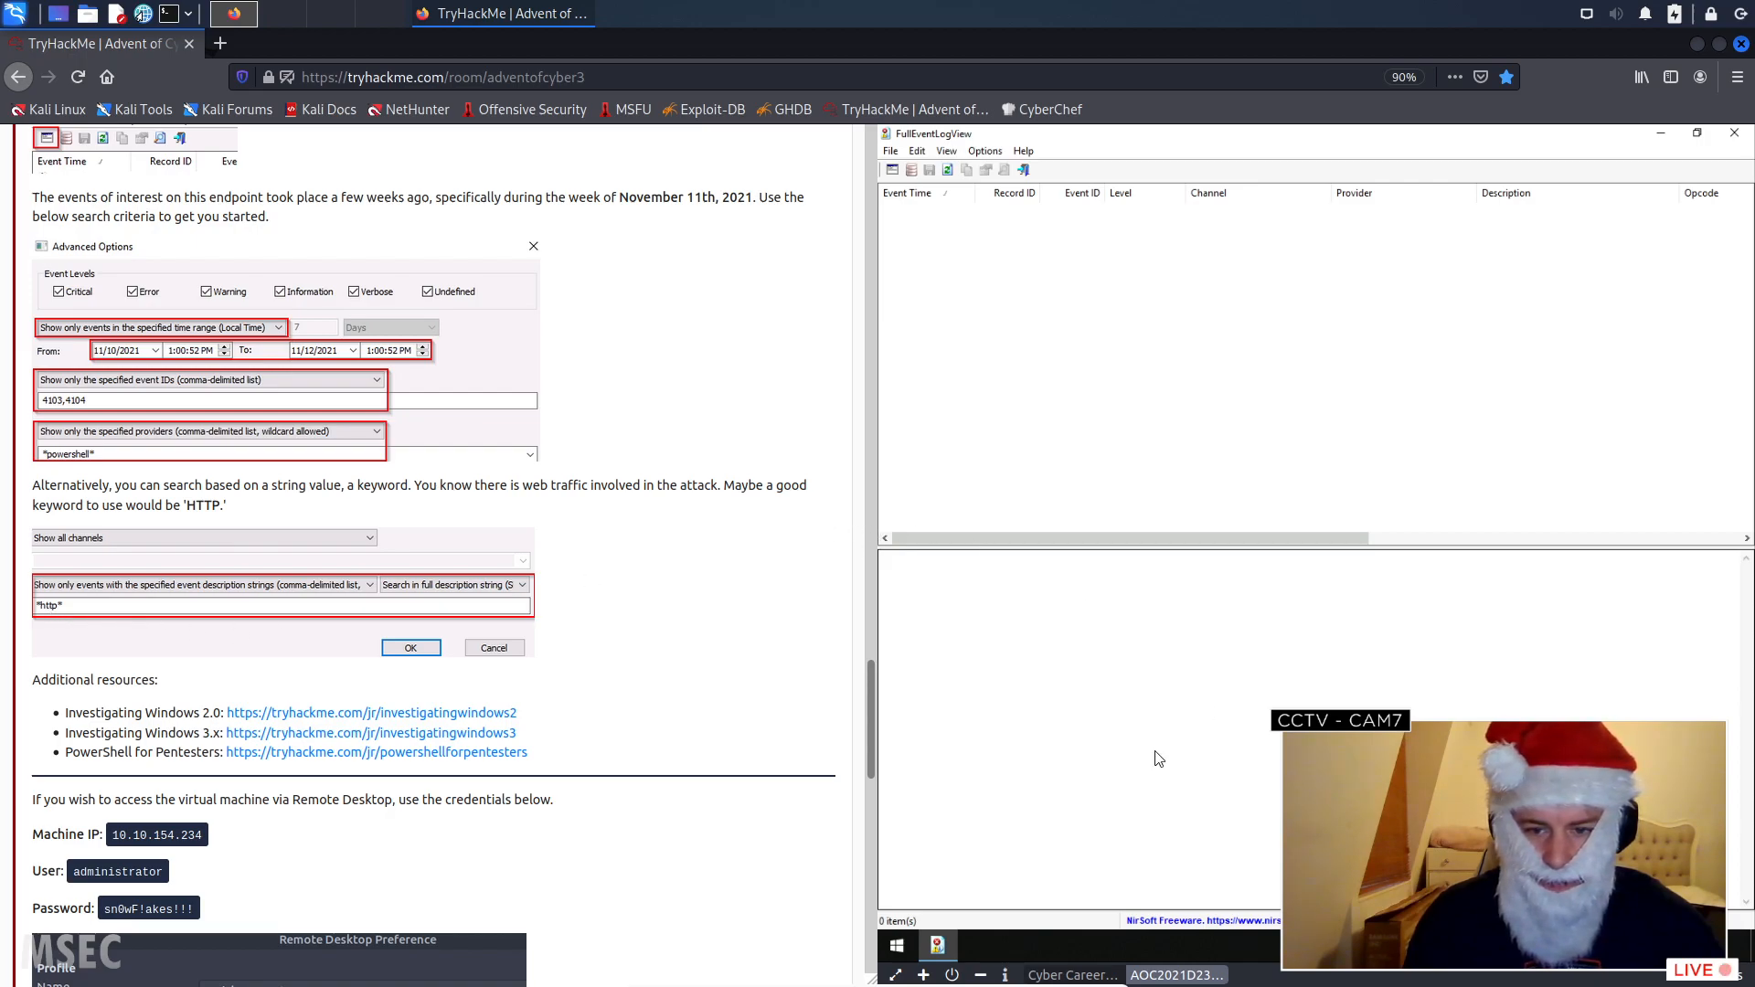
{"action": "left_click", "coordinate": [893, 171]}
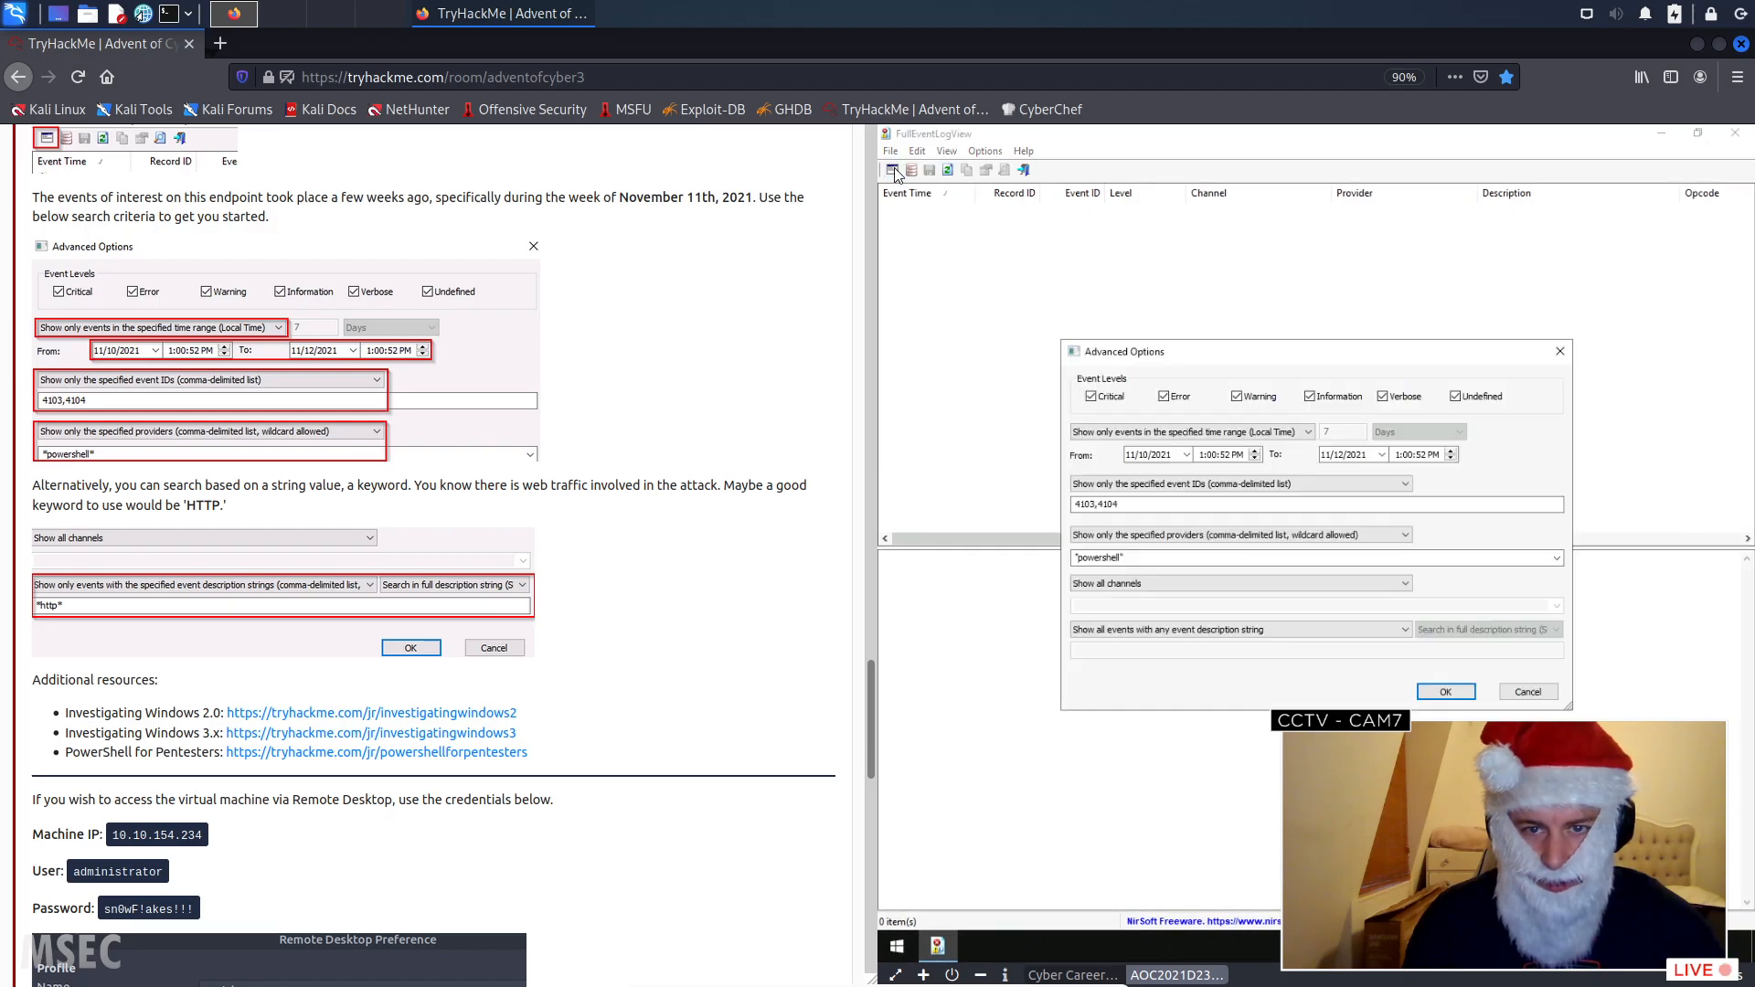
{"action": "left_click_drag", "start_coordinate": [1225, 353], "coordinate": [1125, 293]}
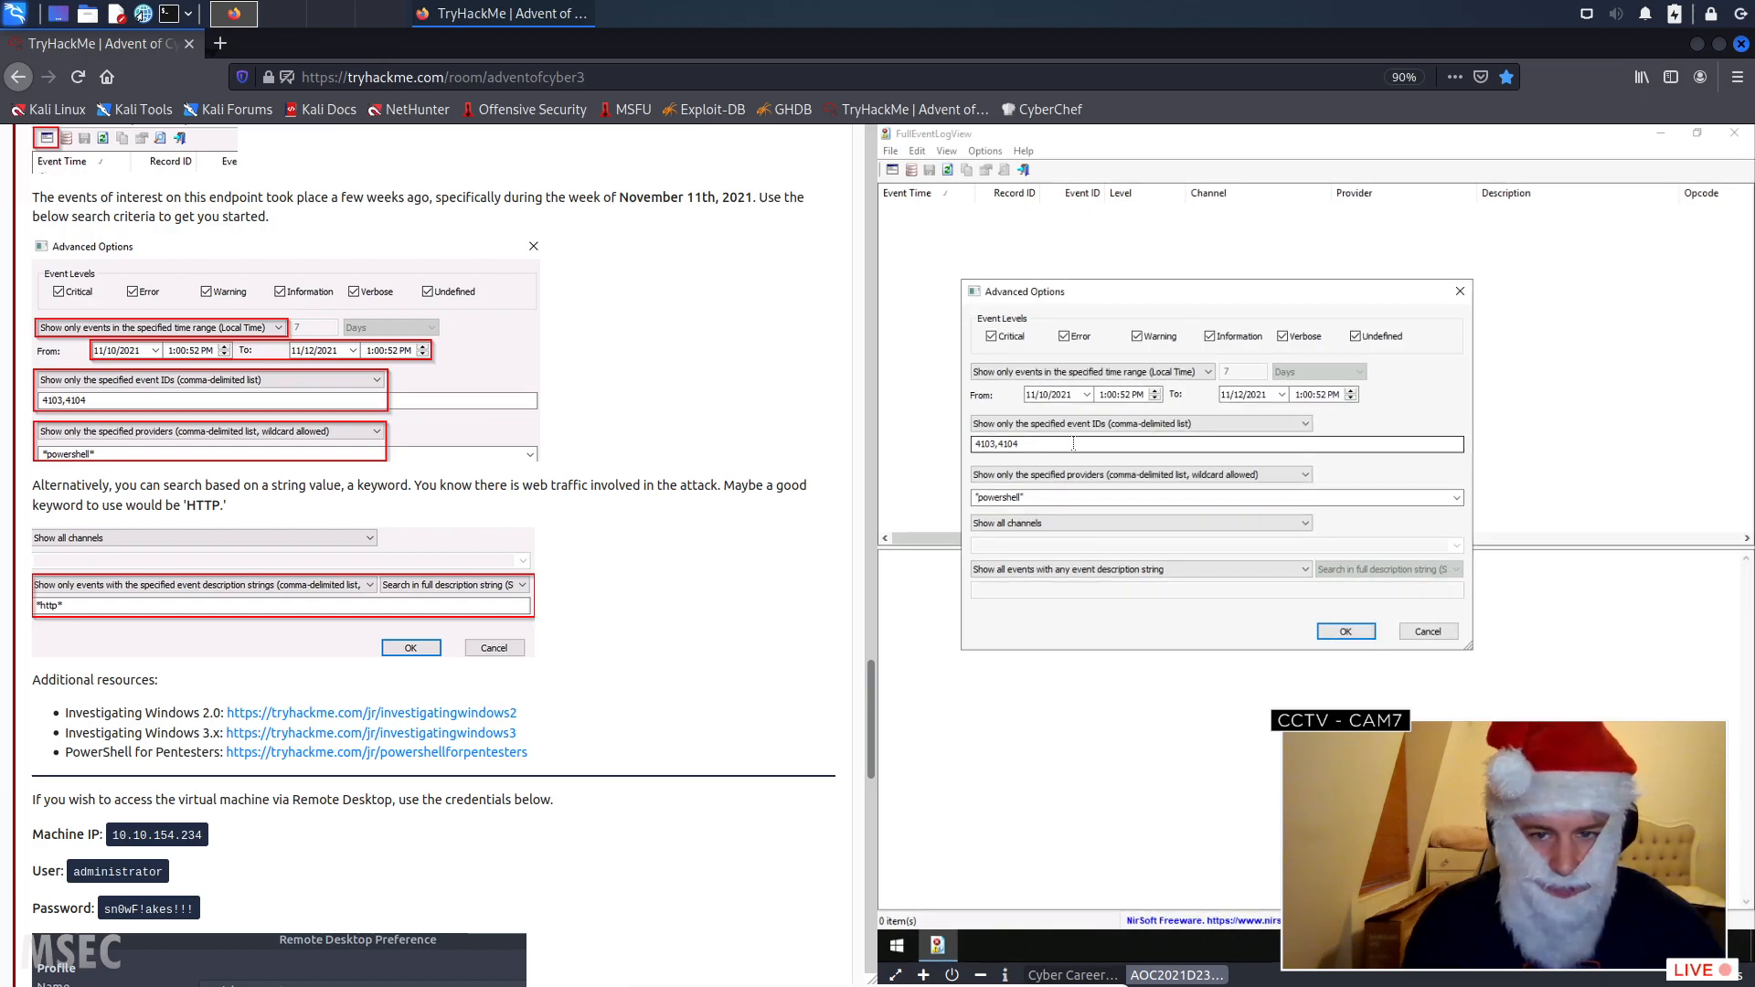
{"action": "double_click", "coordinate": [981, 498]}
{"action": "left_click", "coordinate": [976, 499]}
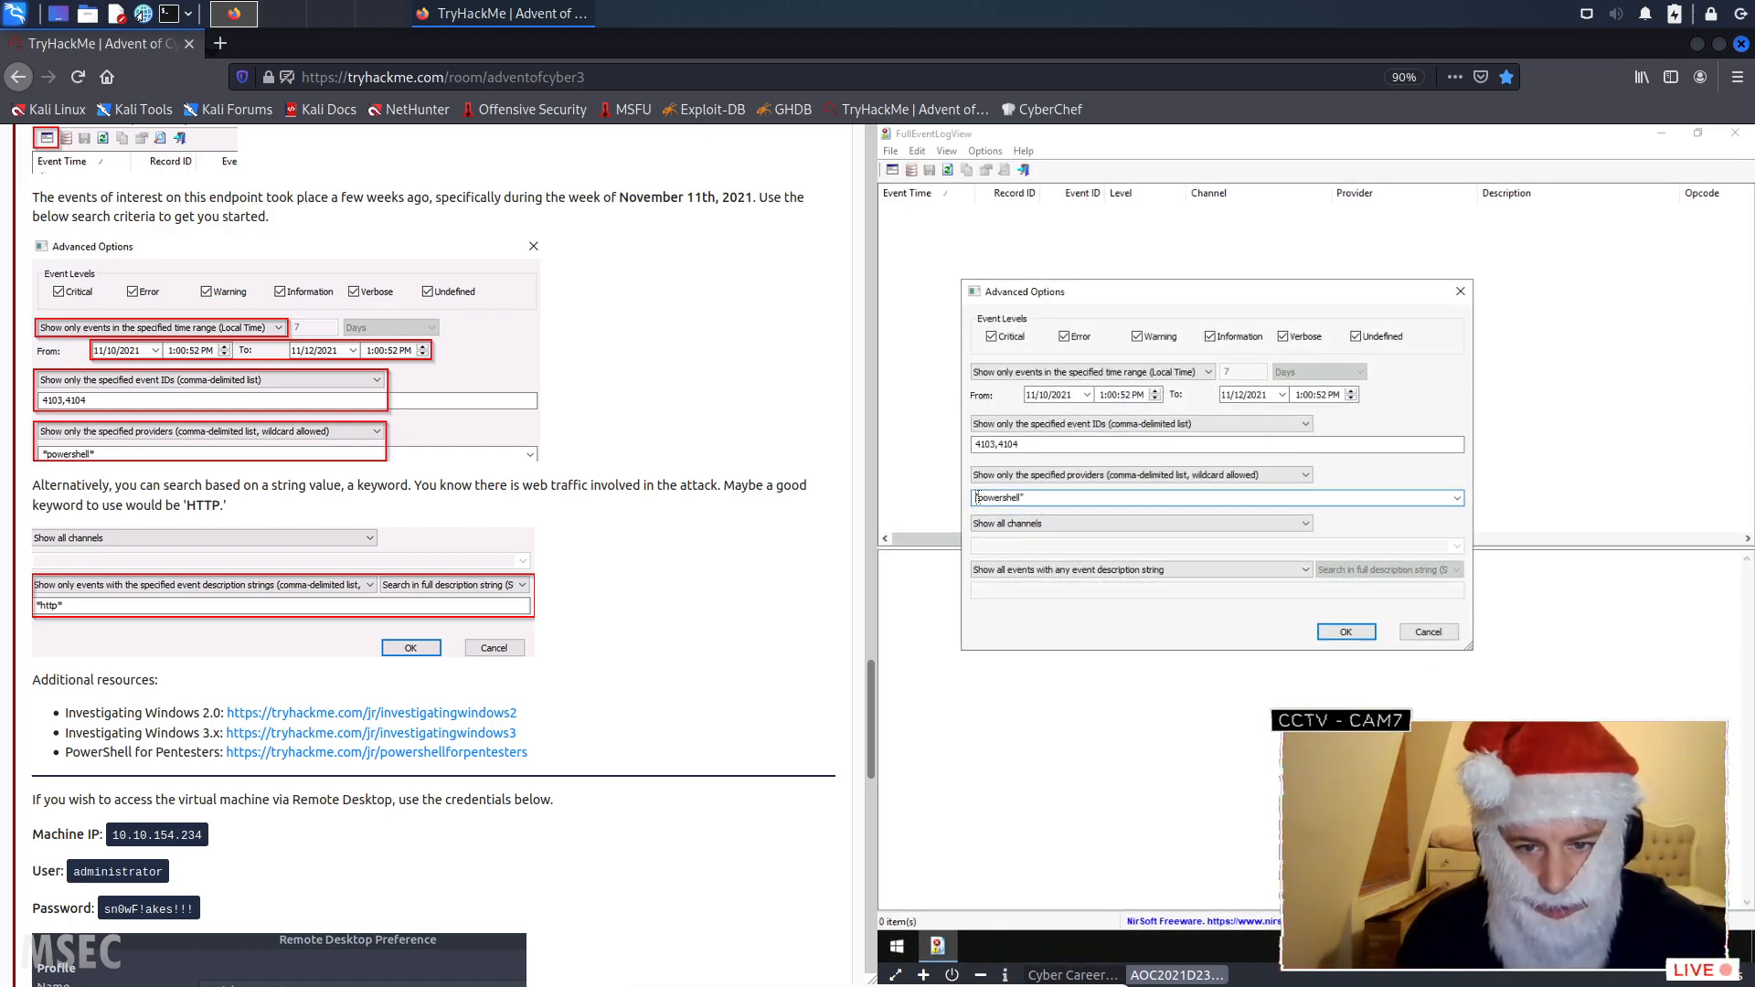
{"action": "type", "text": "*"}
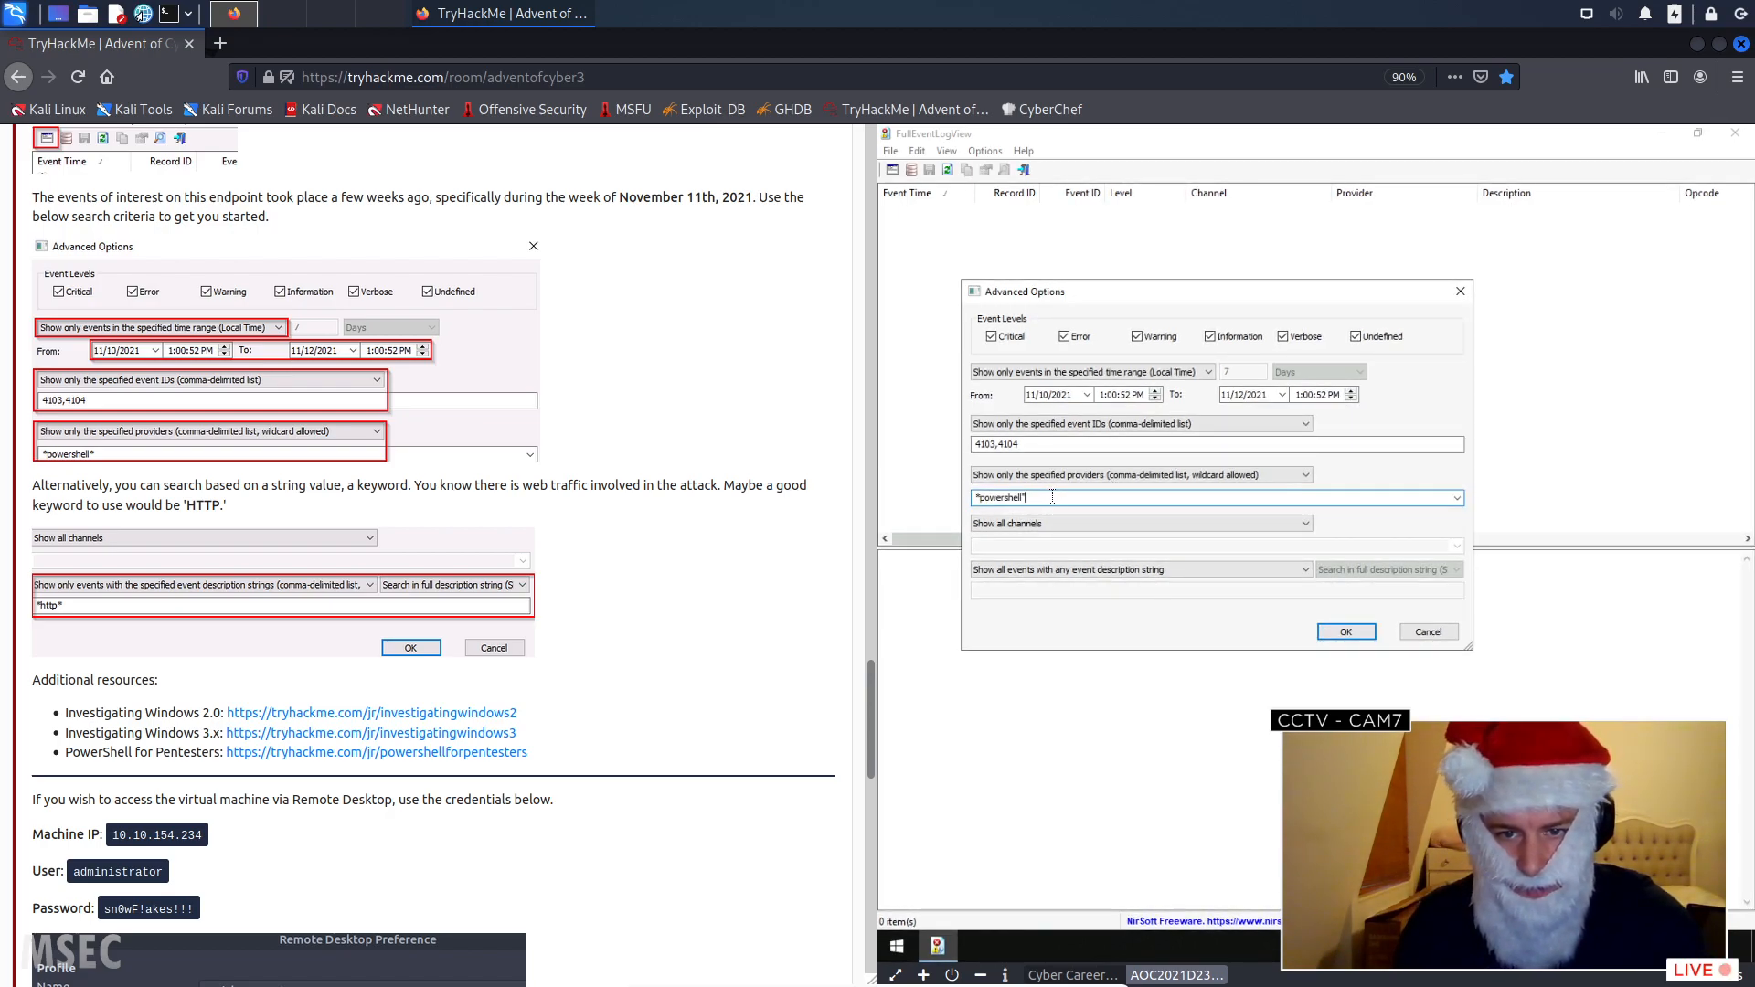
{"action": "key", "text": "BackSpace"}
{"action": "type", "text": "*"}
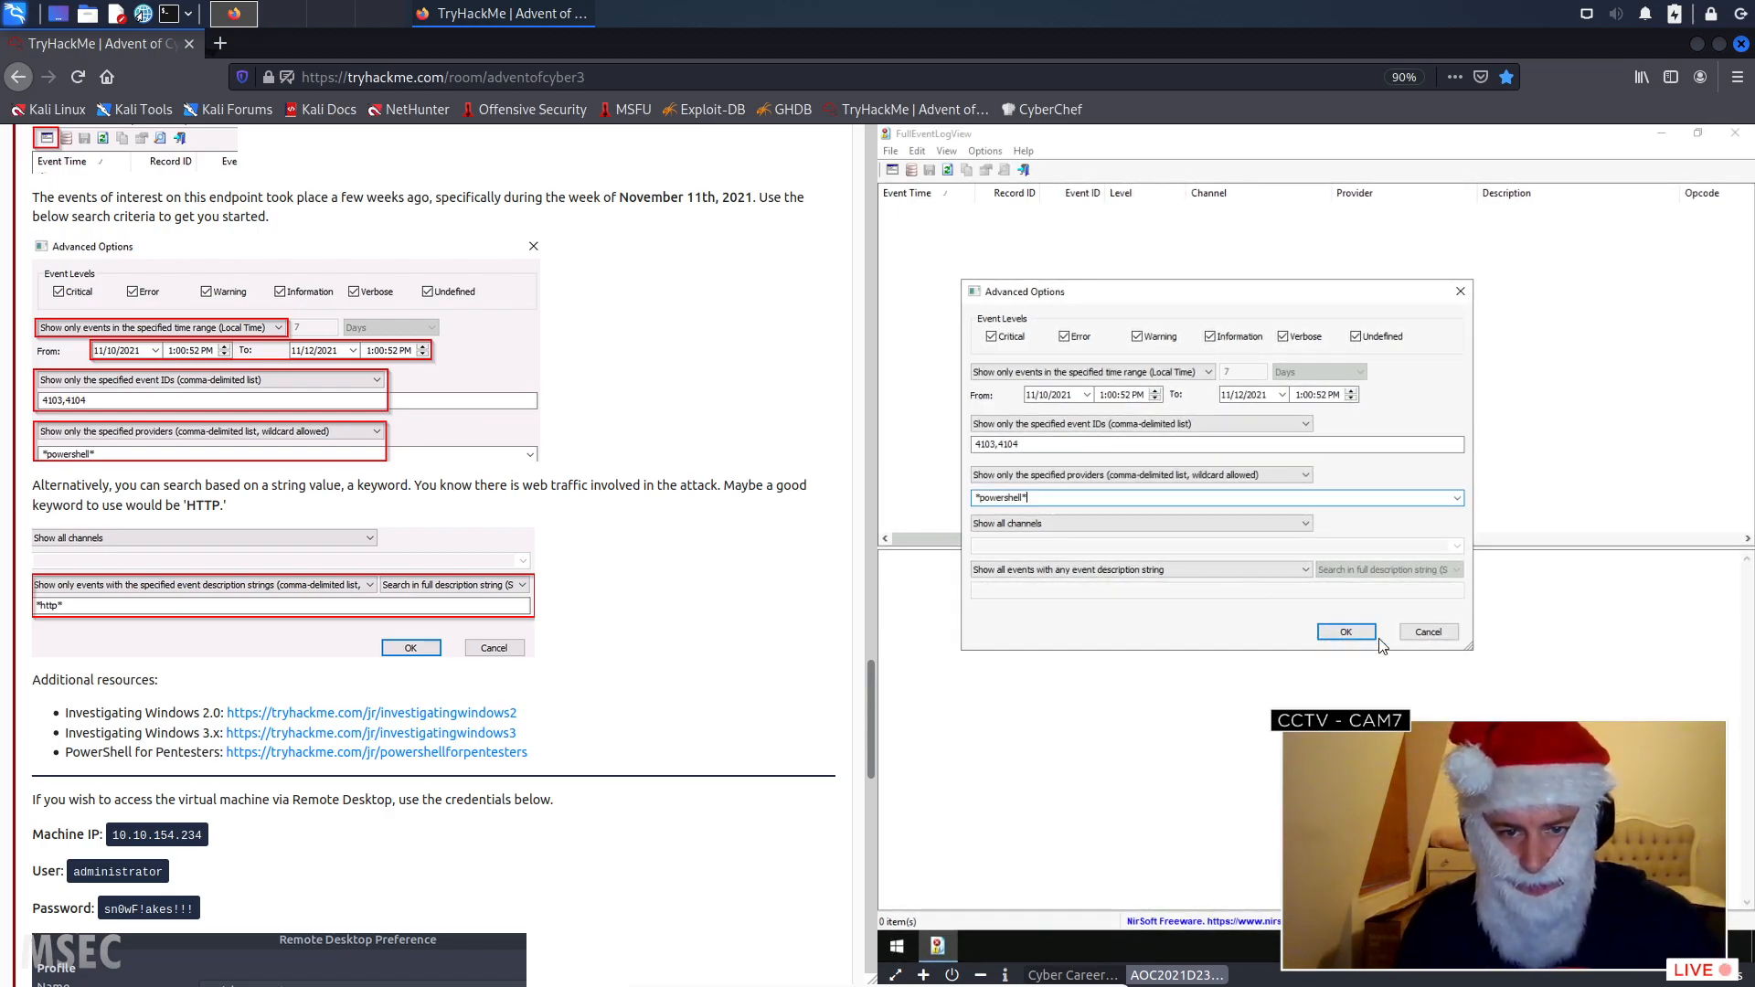
{"action": "left_click", "coordinate": [1334, 638]}
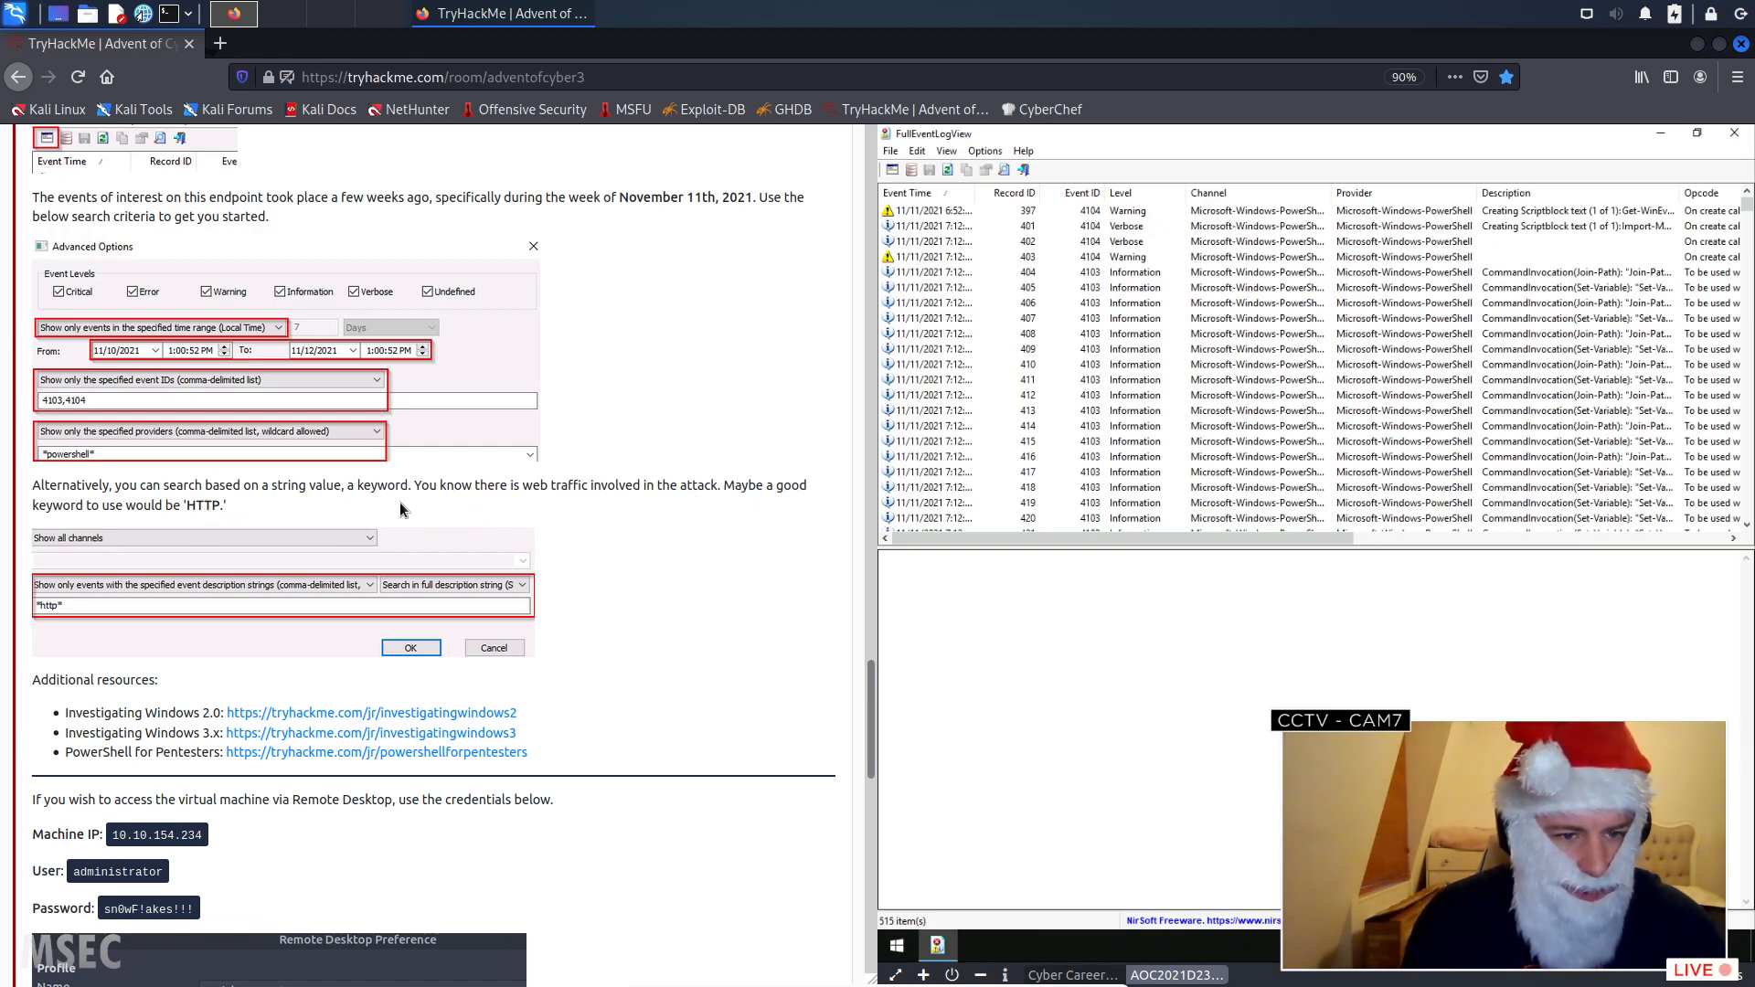
- Read the rest of the Day 23 task, down to the questions about the attack
{"action": "scroll", "coordinate": [398, 502], "scroll_direction": "down", "scroll_amount": 6}
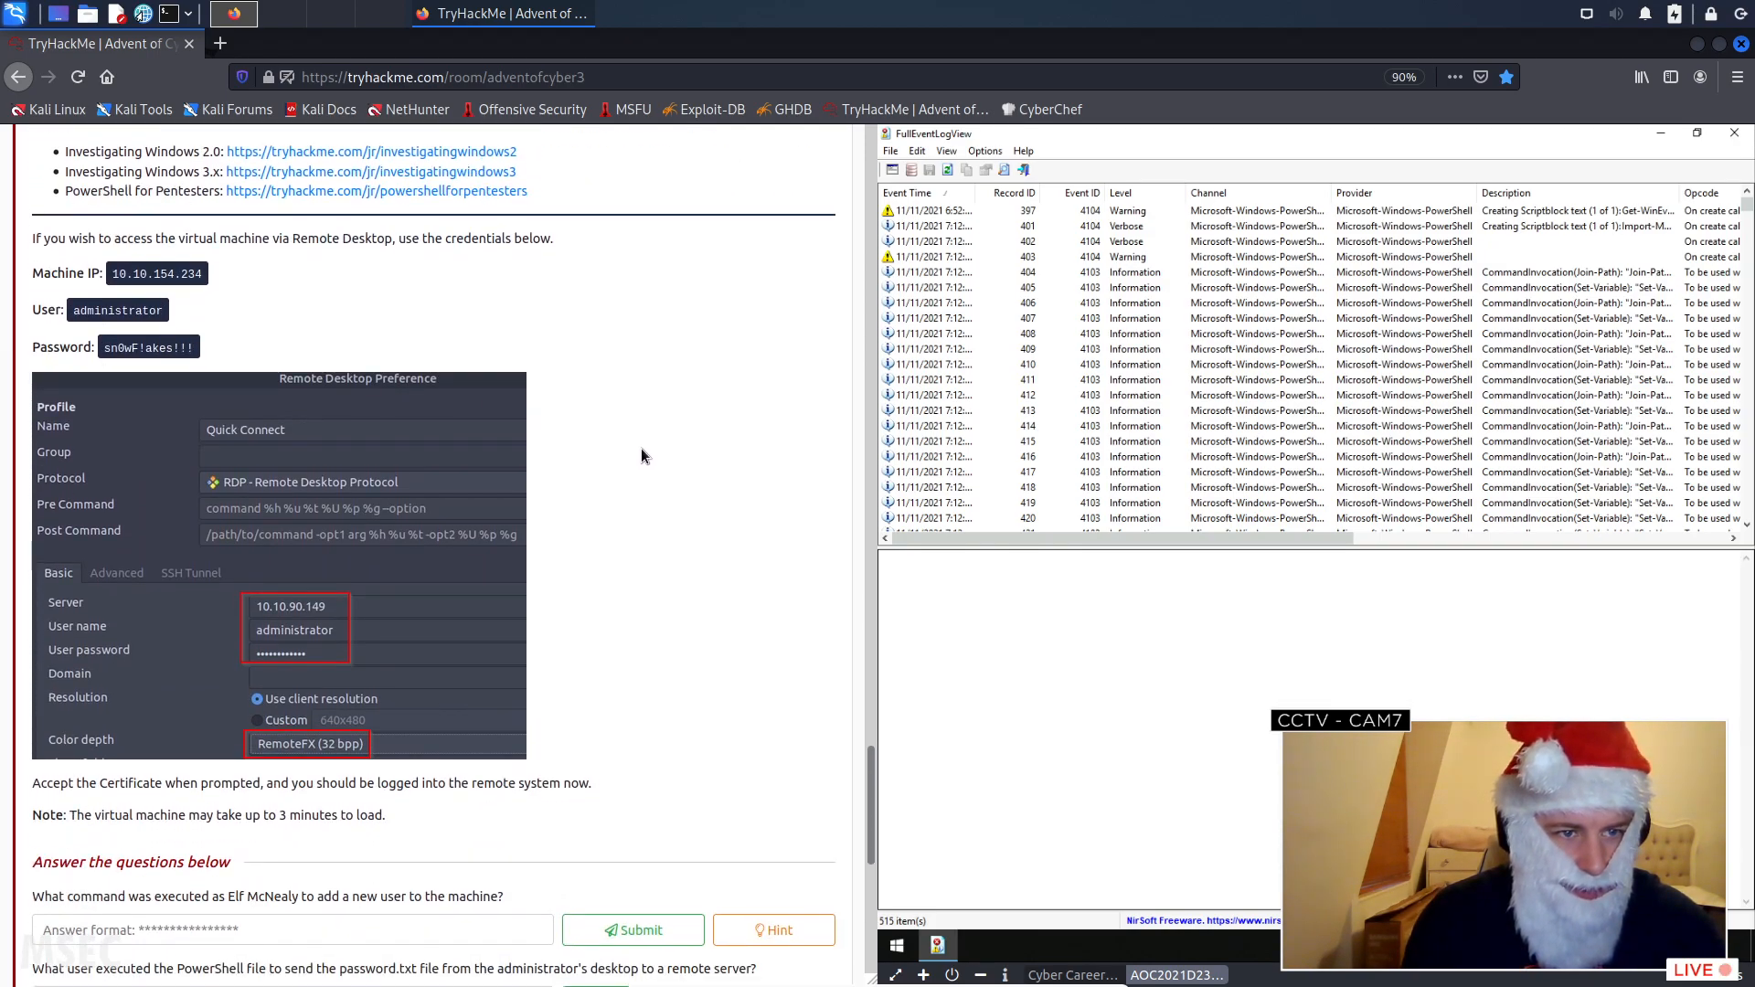
{"action": "scroll", "coordinate": [329, 324], "scroll_direction": "down", "scroll_amount": 1}
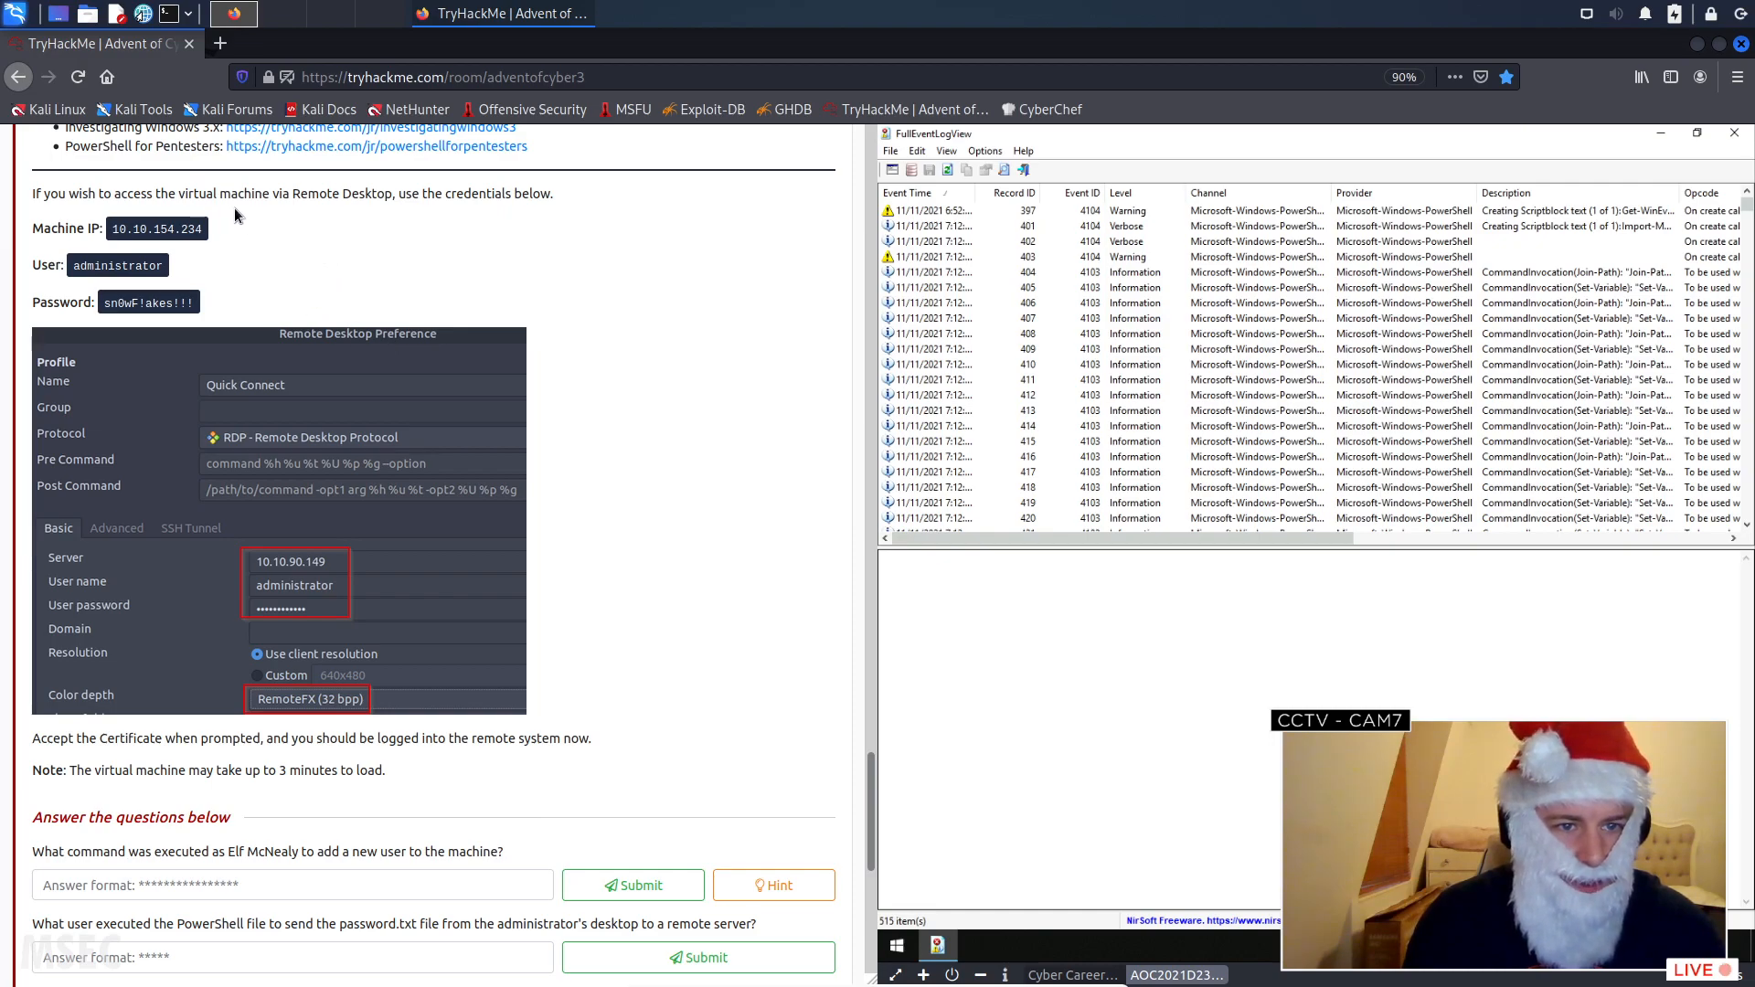
{"action": "scroll", "coordinate": [475, 264], "scroll_direction": "down", "scroll_amount": 5}
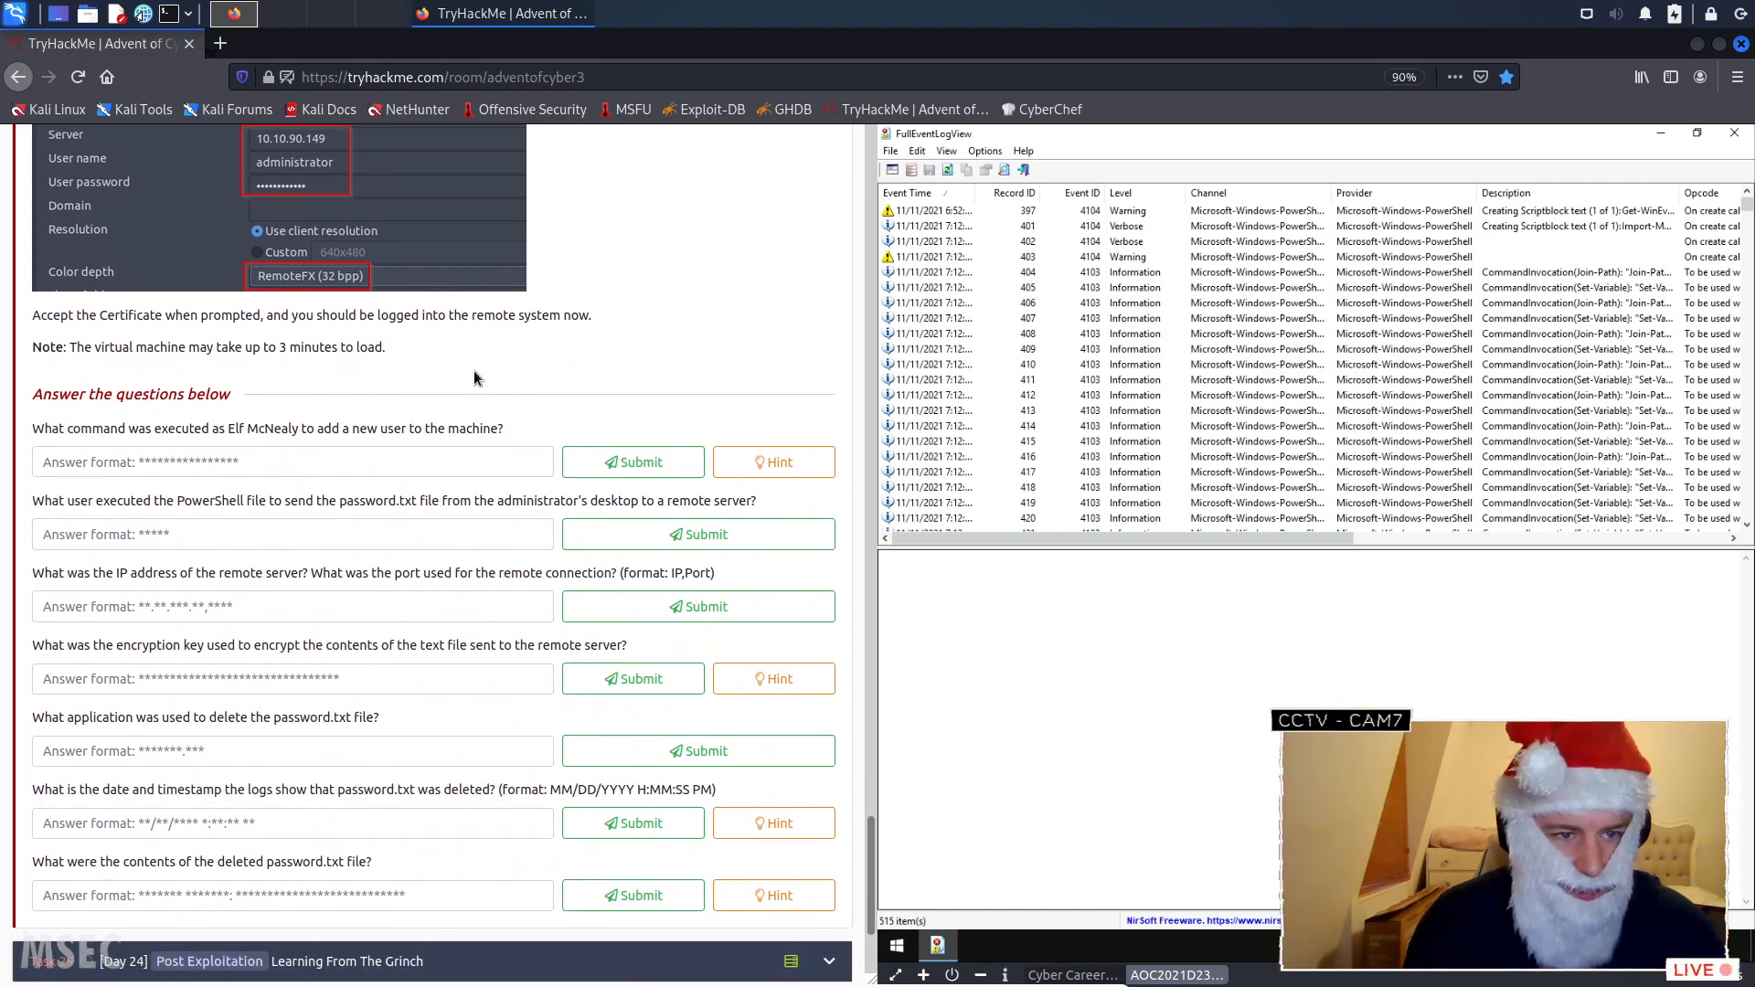
{"action": "scroll", "coordinate": [474, 377], "scroll_direction": "down", "scroll_amount": 2}
{"action": "scroll", "coordinate": [63, 295], "scroll_direction": "down", "scroll_amount": 1}
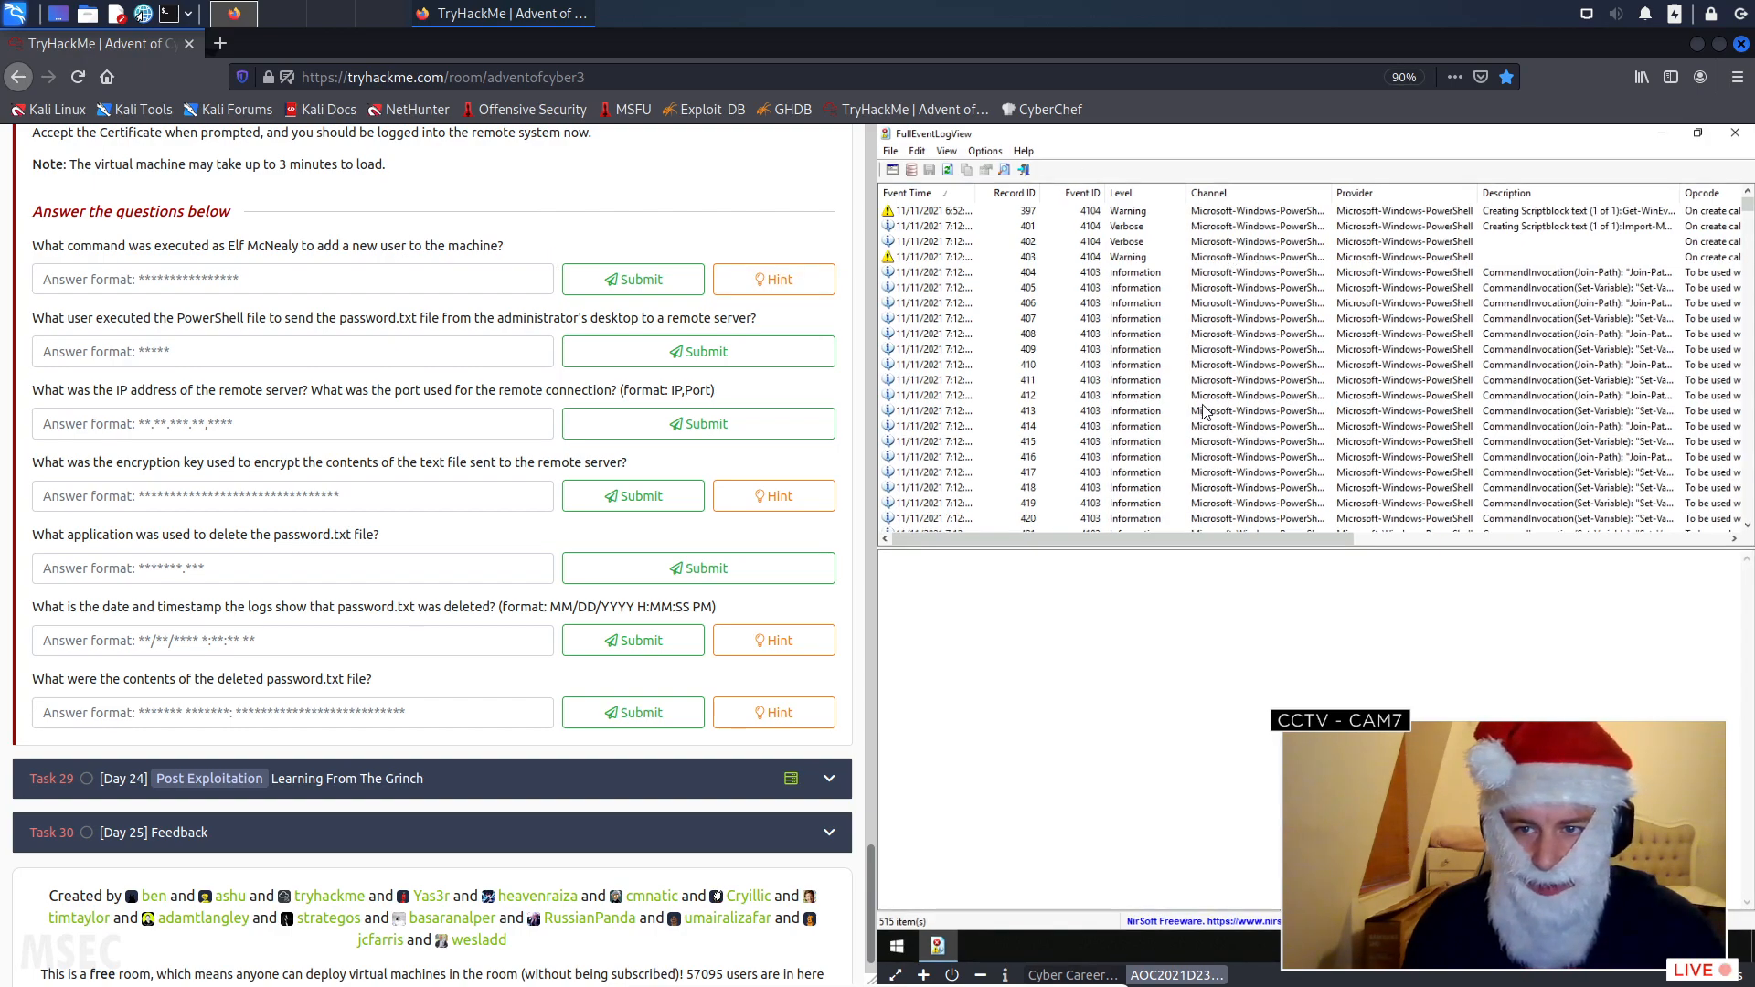
- Skim the filtered PowerShell events and return to the start of the list
{"action": "scroll", "coordinate": [1307, 402], "scroll_direction": "down", "scroll_amount": 13}
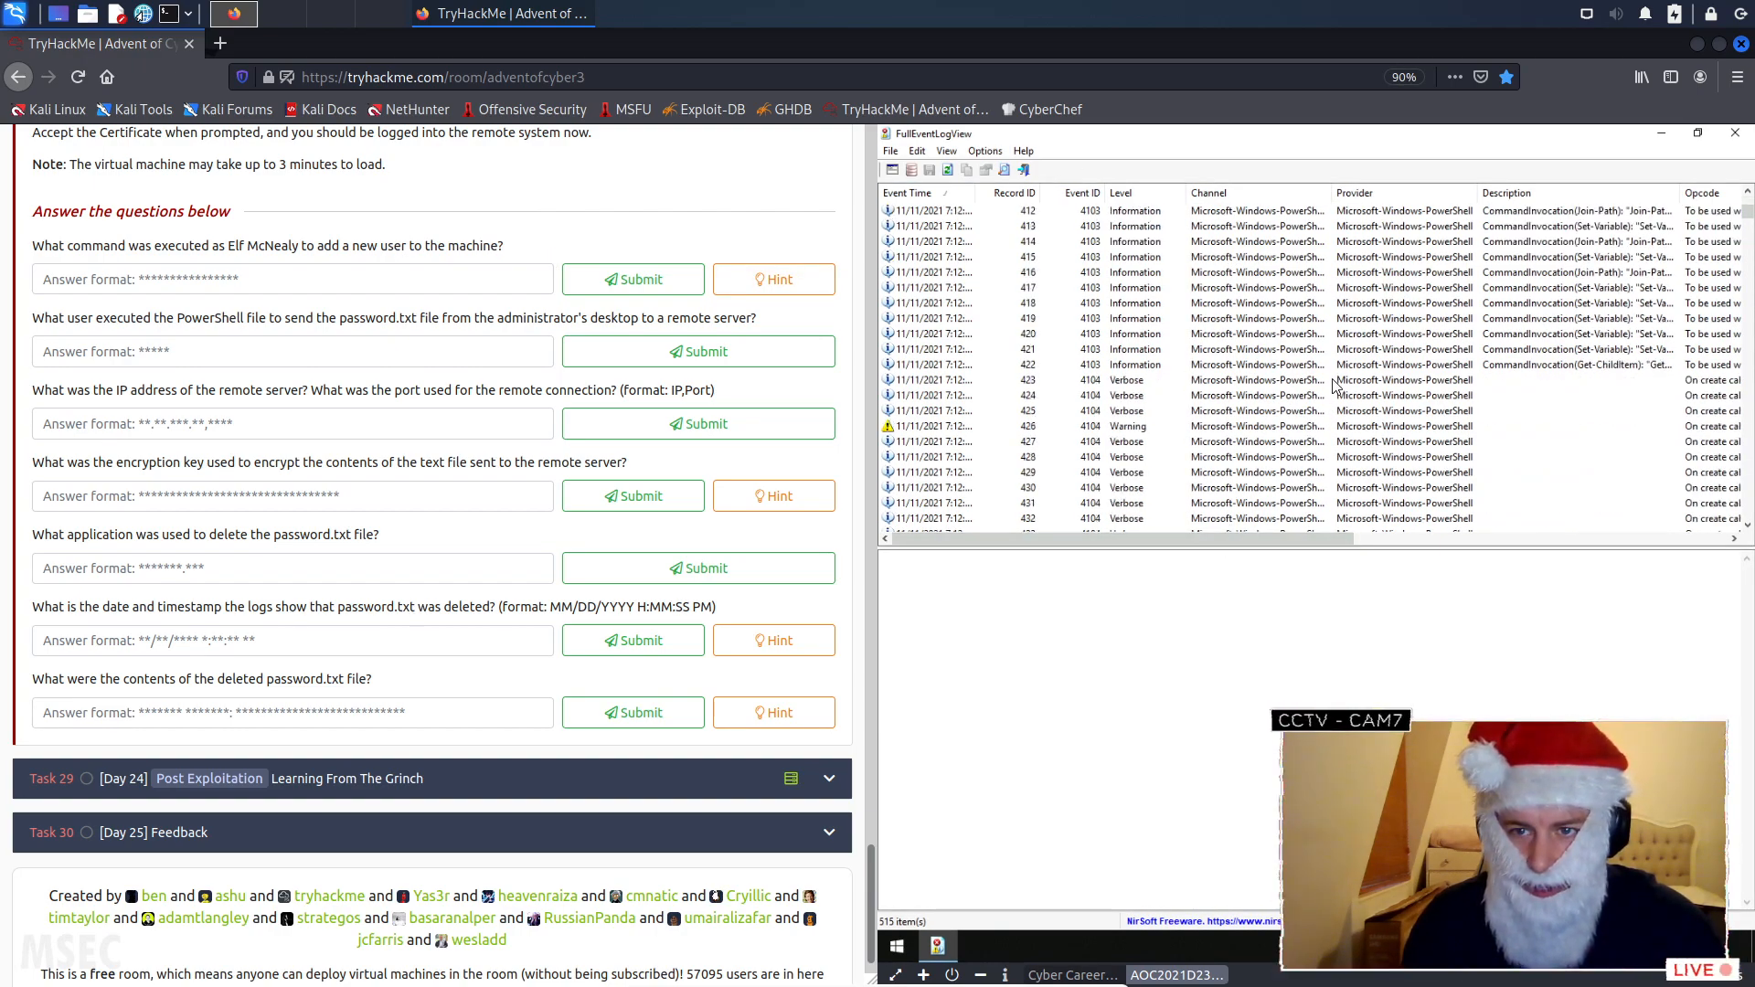
{"action": "scroll", "coordinate": [1178, 528], "scroll_direction": "down", "scroll_amount": 1}
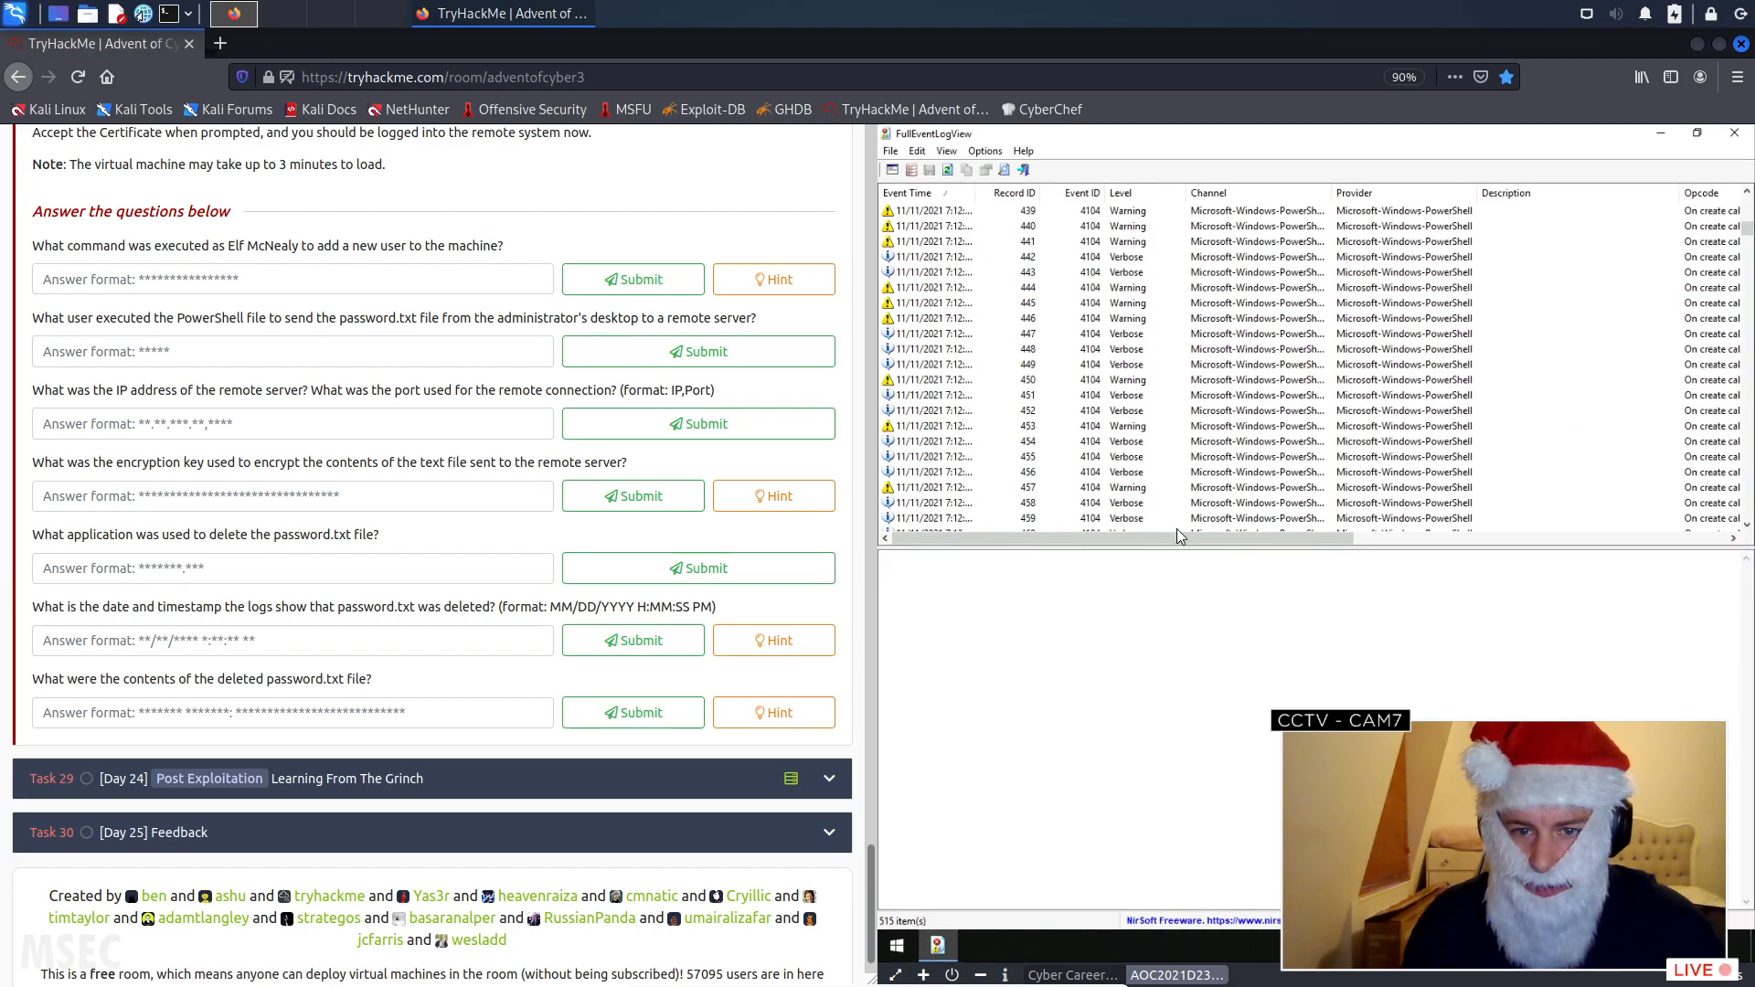
{"action": "scroll", "coordinate": [1080, 539], "scroll_direction": "down", "scroll_amount": 4}
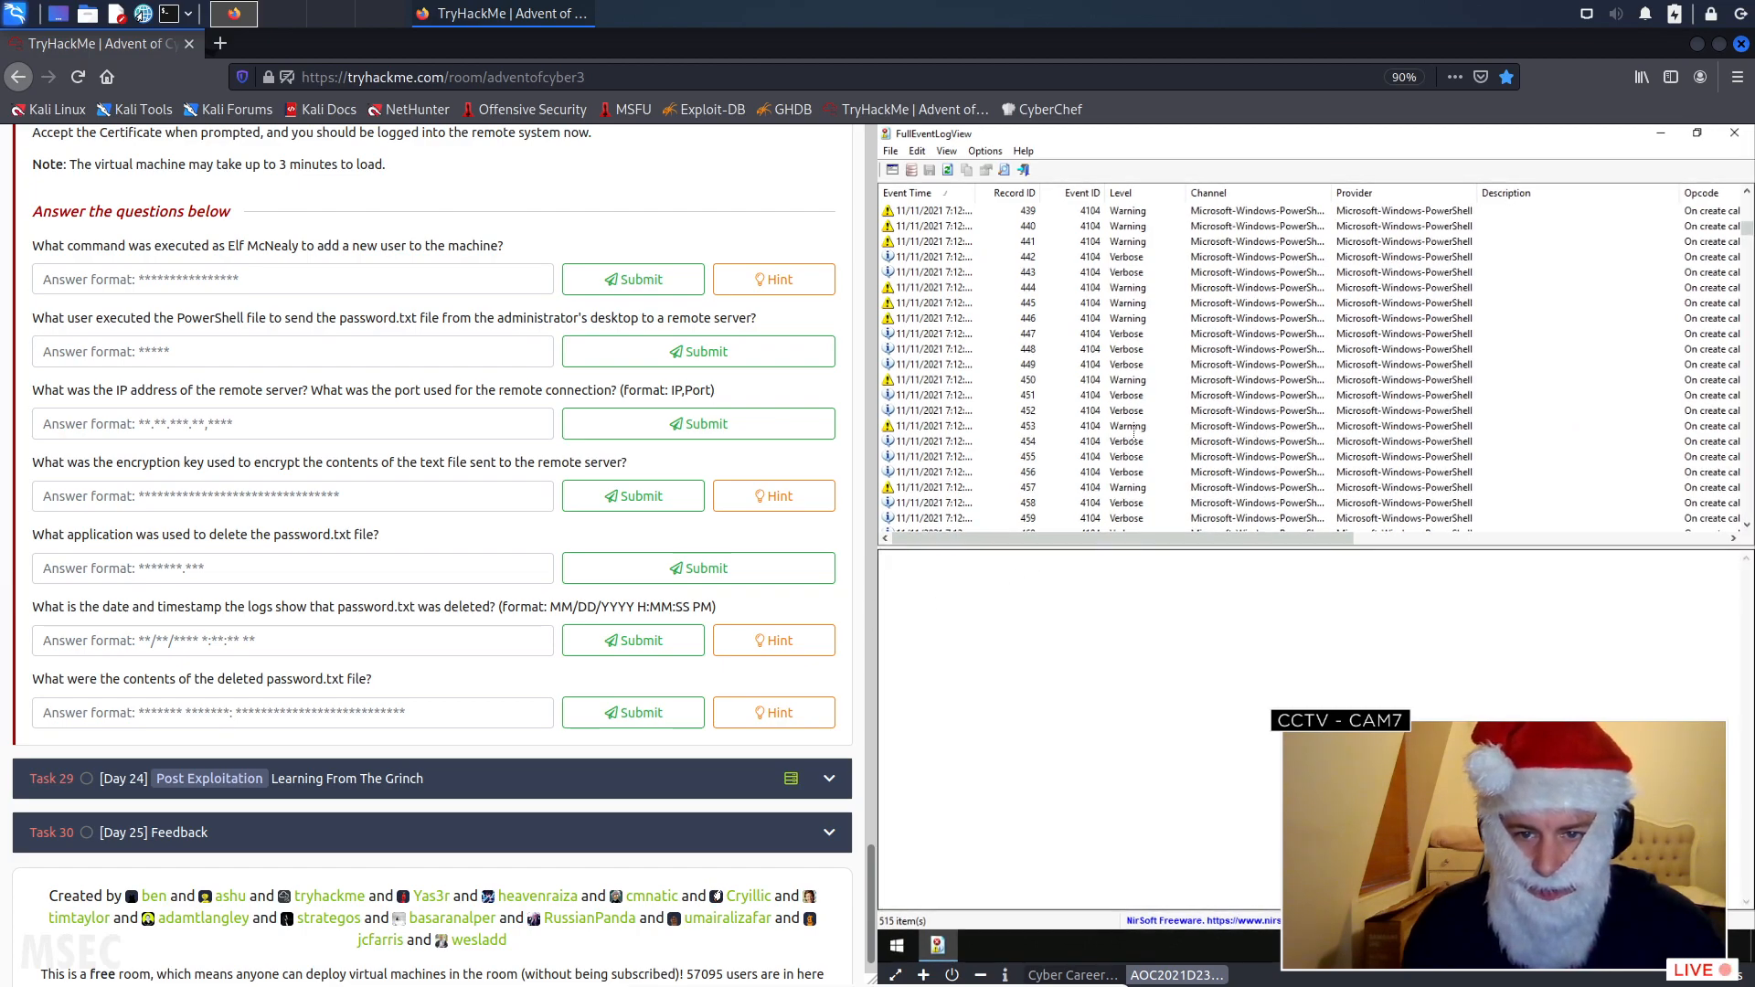
{"action": "scroll", "coordinate": [1189, 462], "scroll_direction": "down", "scroll_amount": 5}
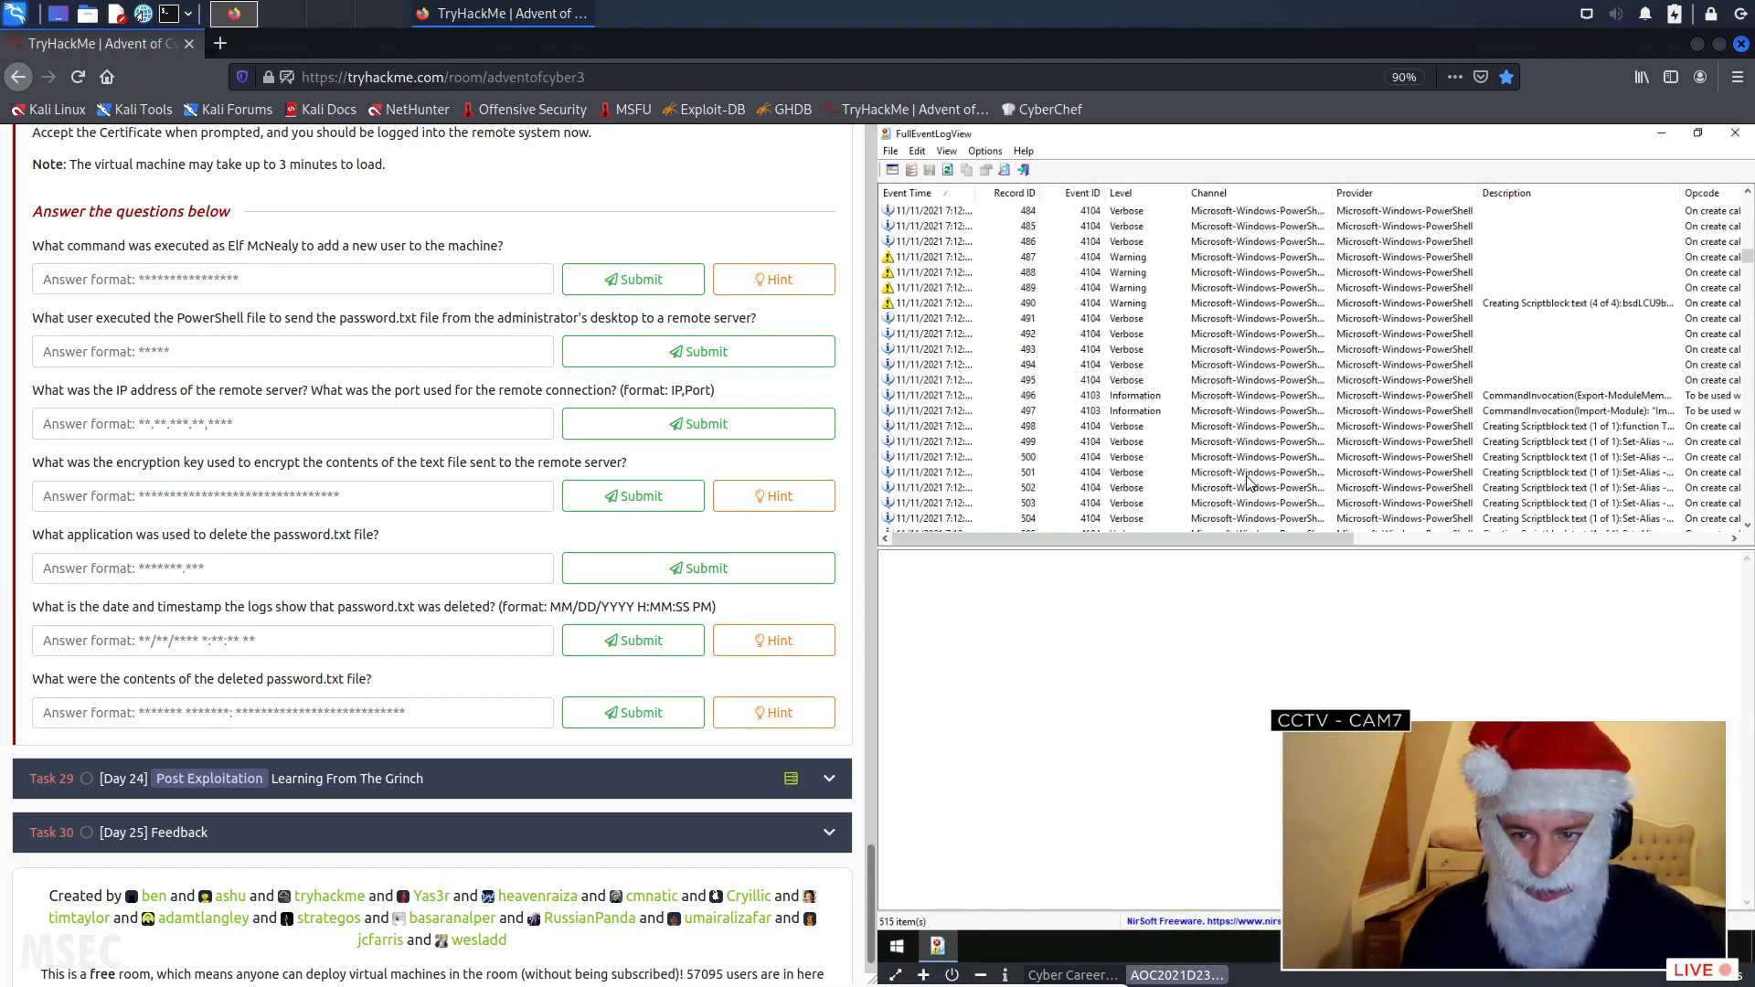
{"action": "scroll", "coordinate": [1225, 498], "scroll_direction": "up", "scroll_amount": 20}
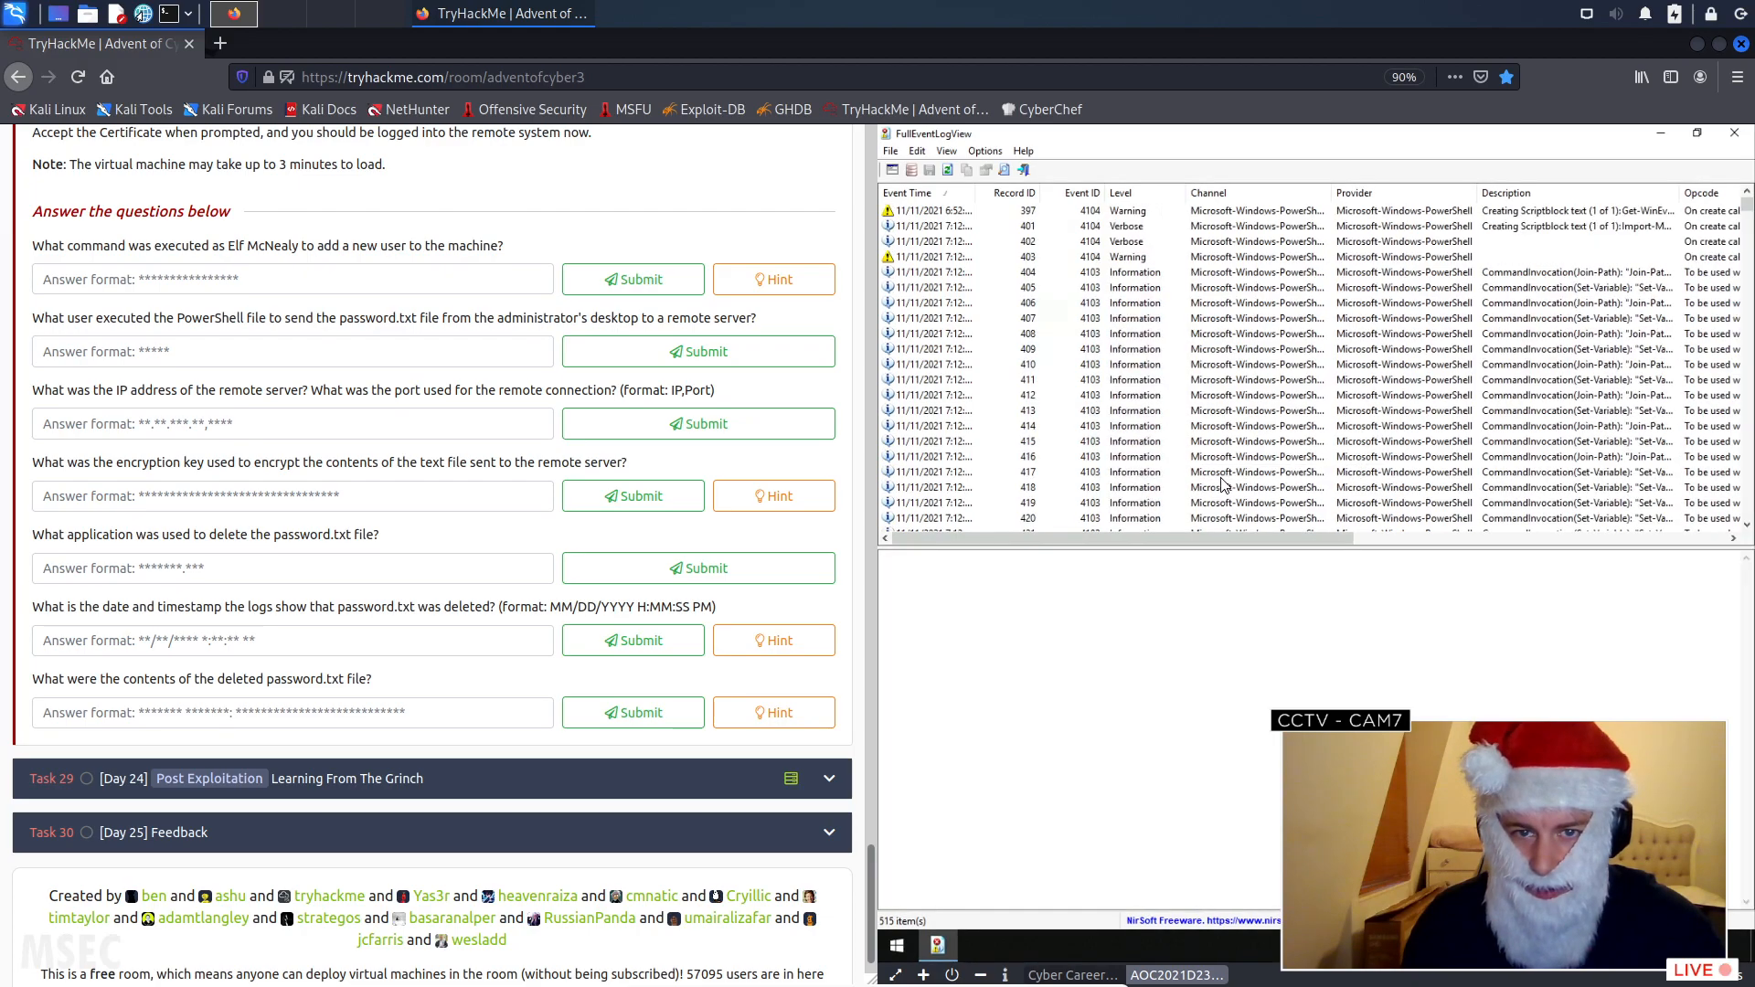
- Examine the details of the earliest events one by one, from record 397 through record 410
{"action": "left_click", "coordinate": [1430, 212]}
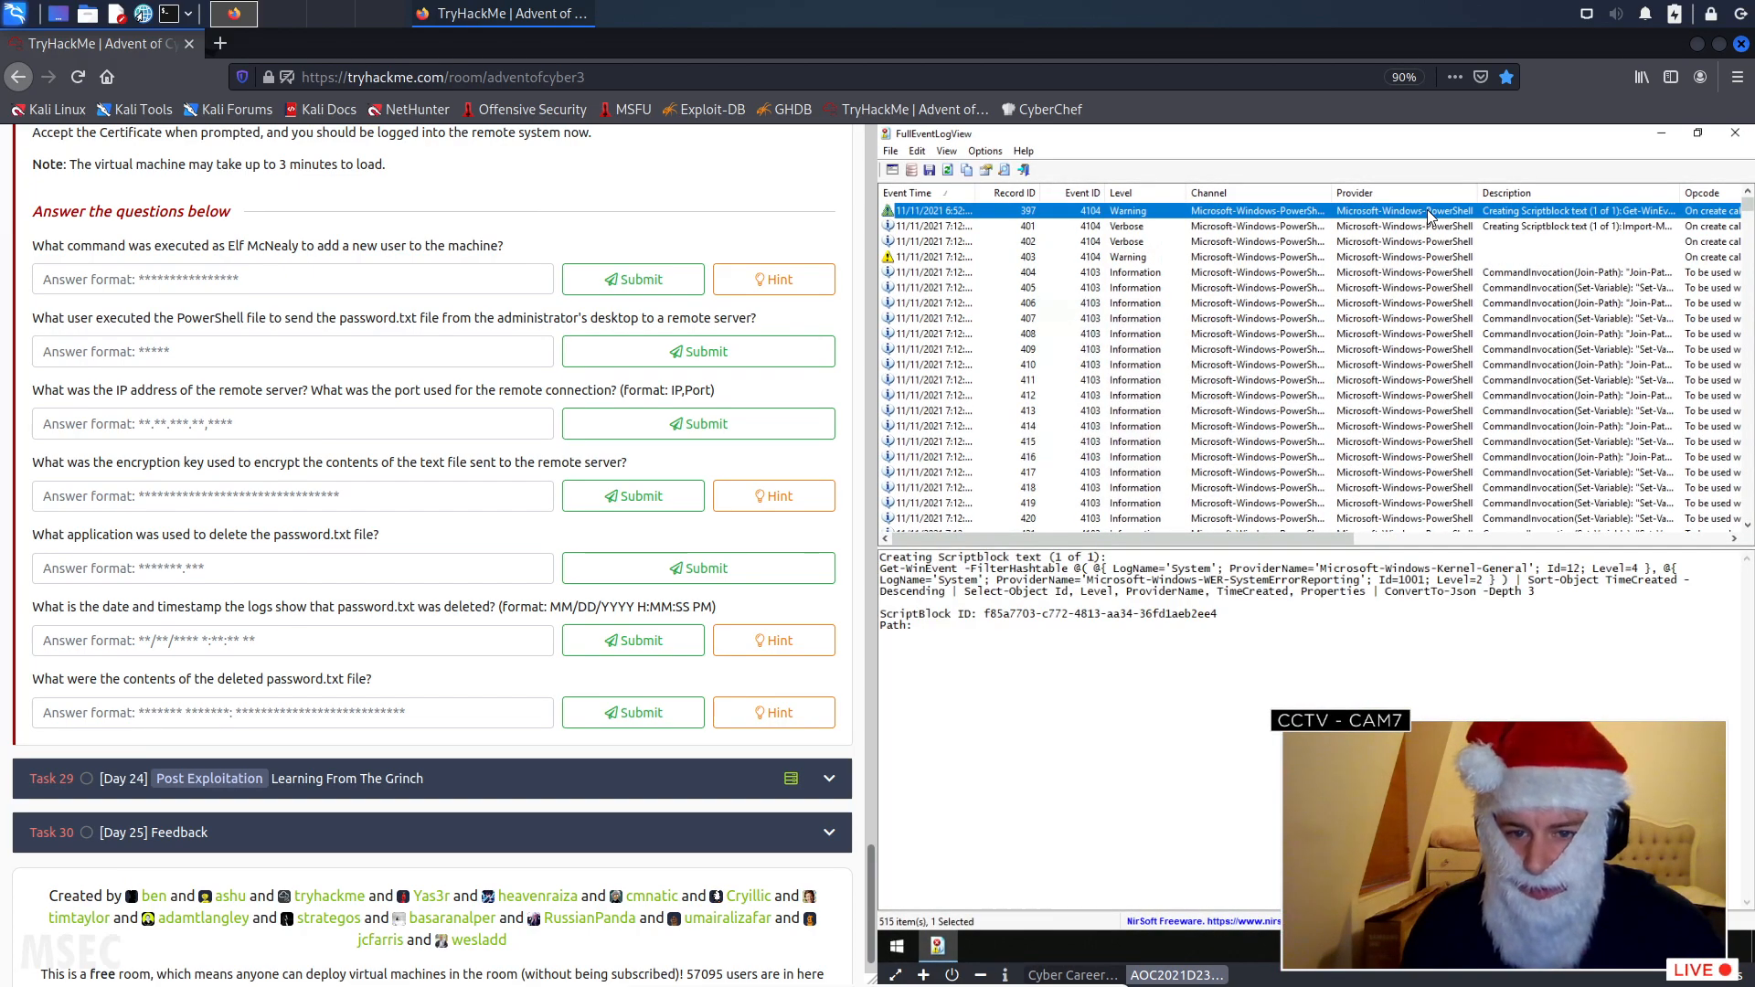
{"action": "left_click", "coordinate": [1081, 228]}
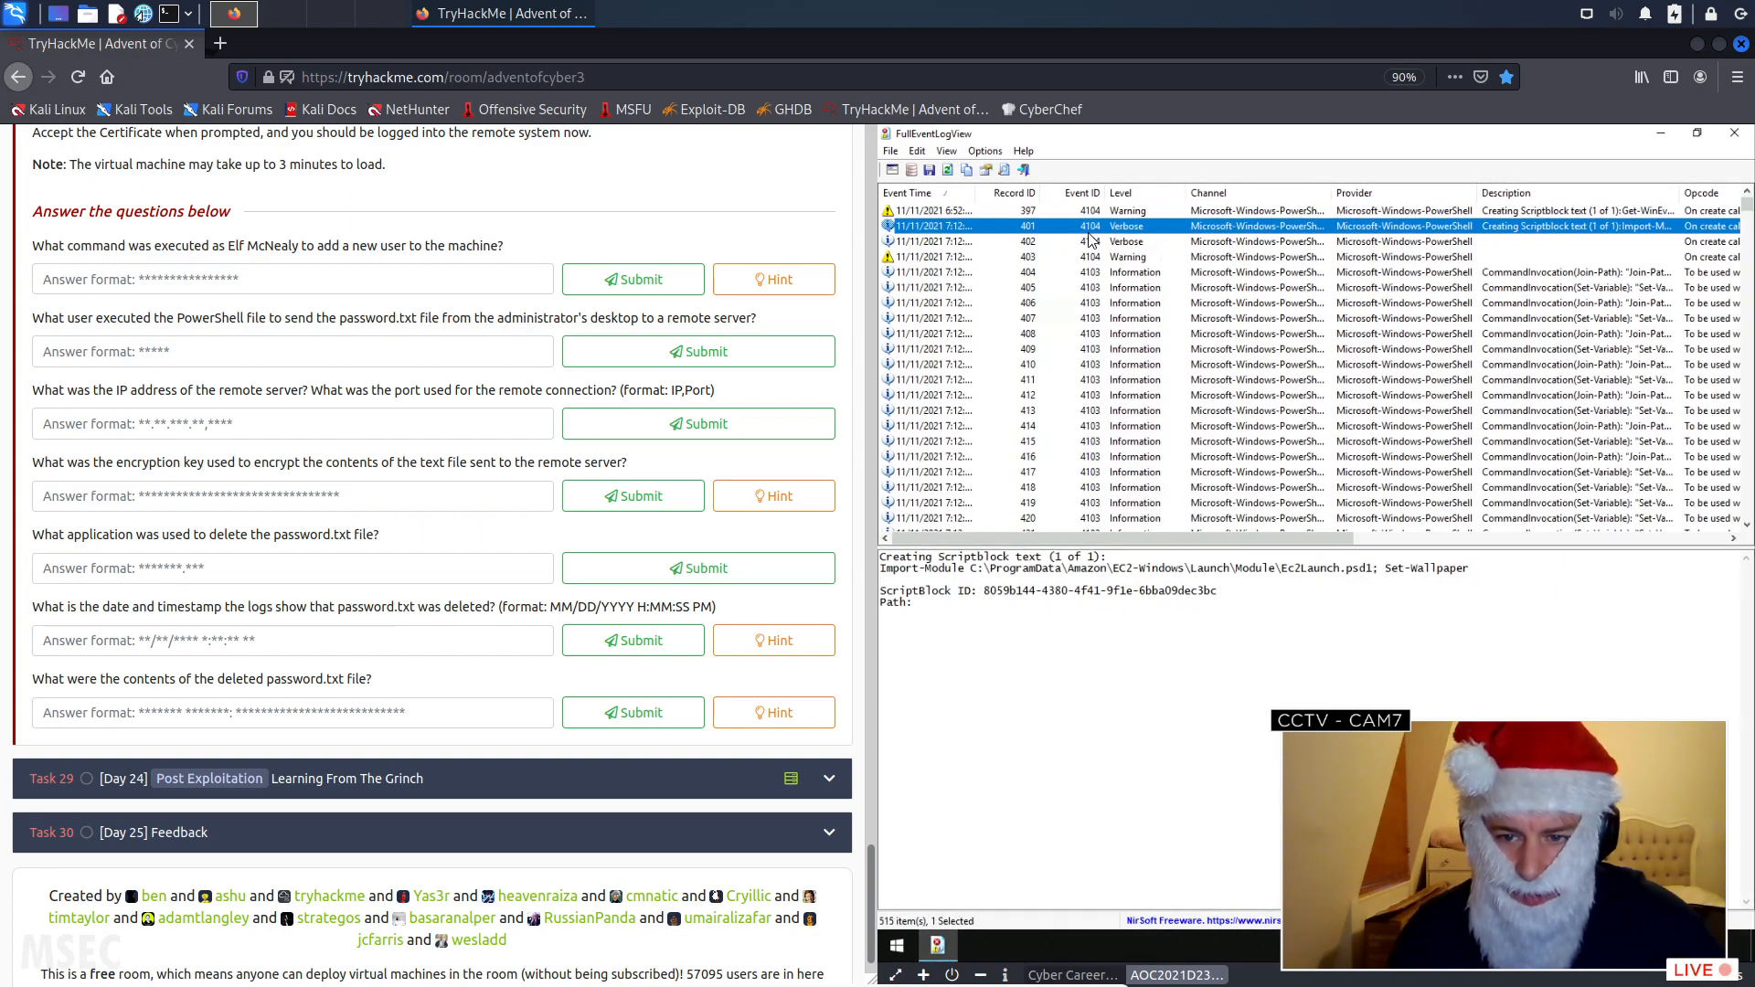
{"action": "left_click", "coordinate": [1099, 244]}
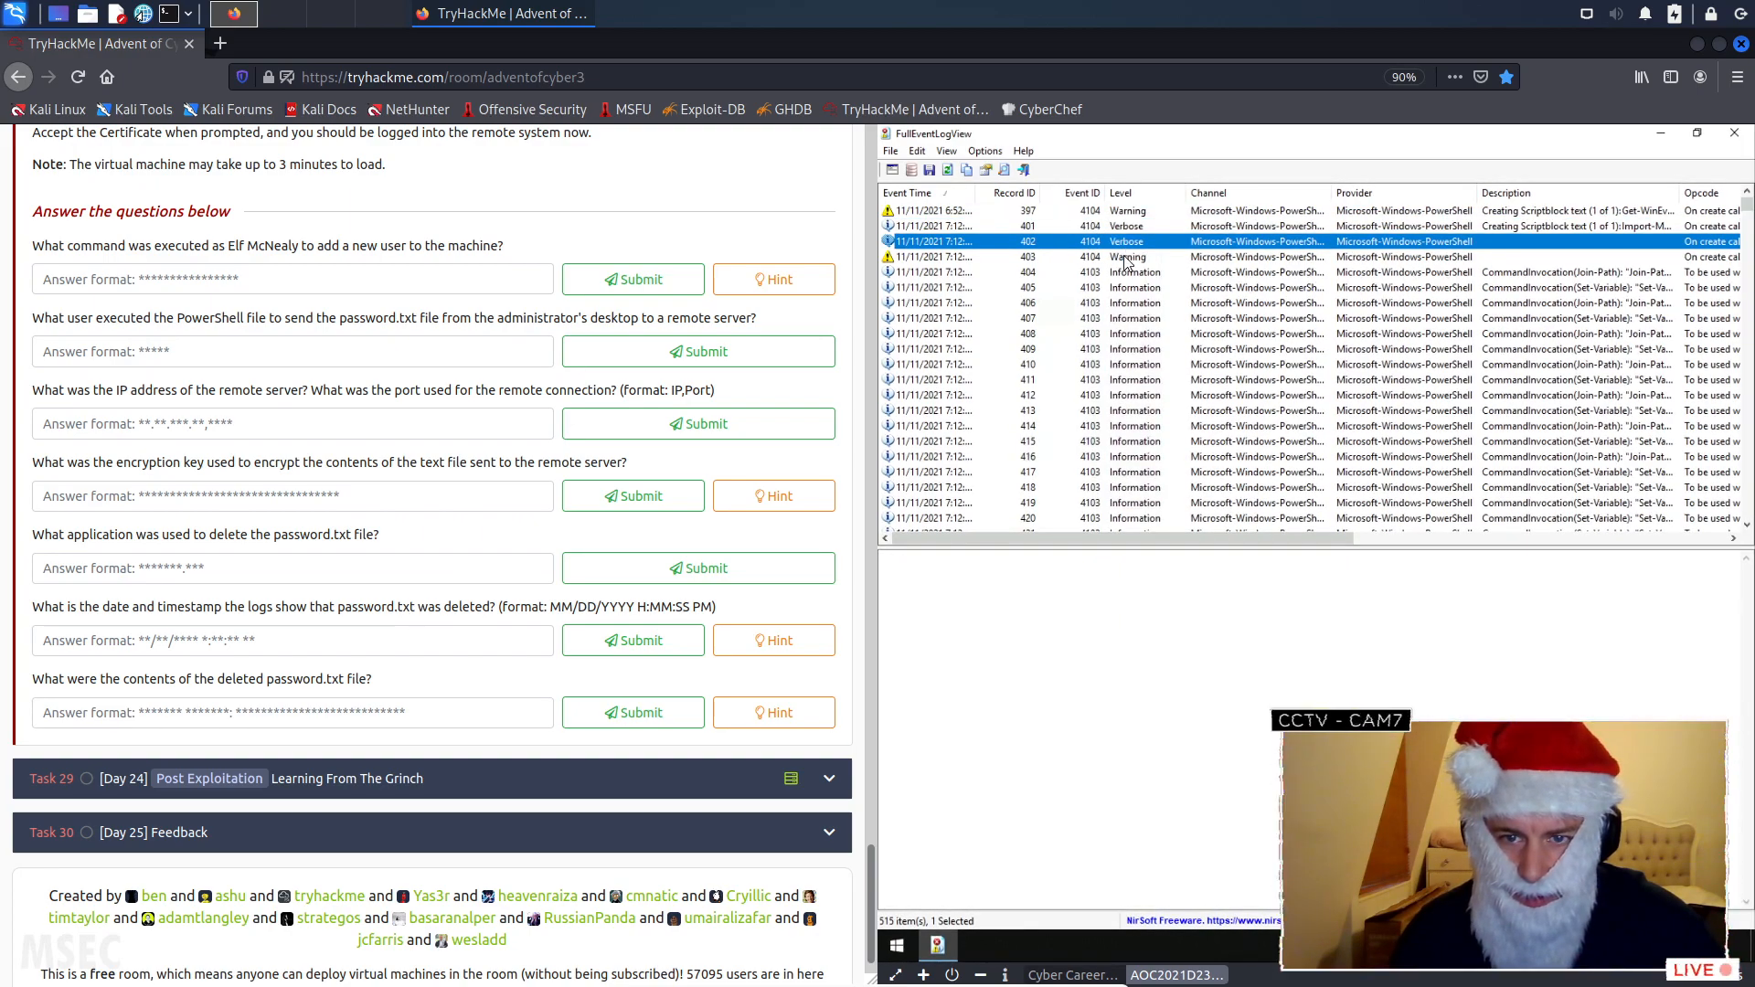
{"action": "left_click", "coordinate": [1117, 257]}
{"action": "left_click", "coordinate": [1135, 273]}
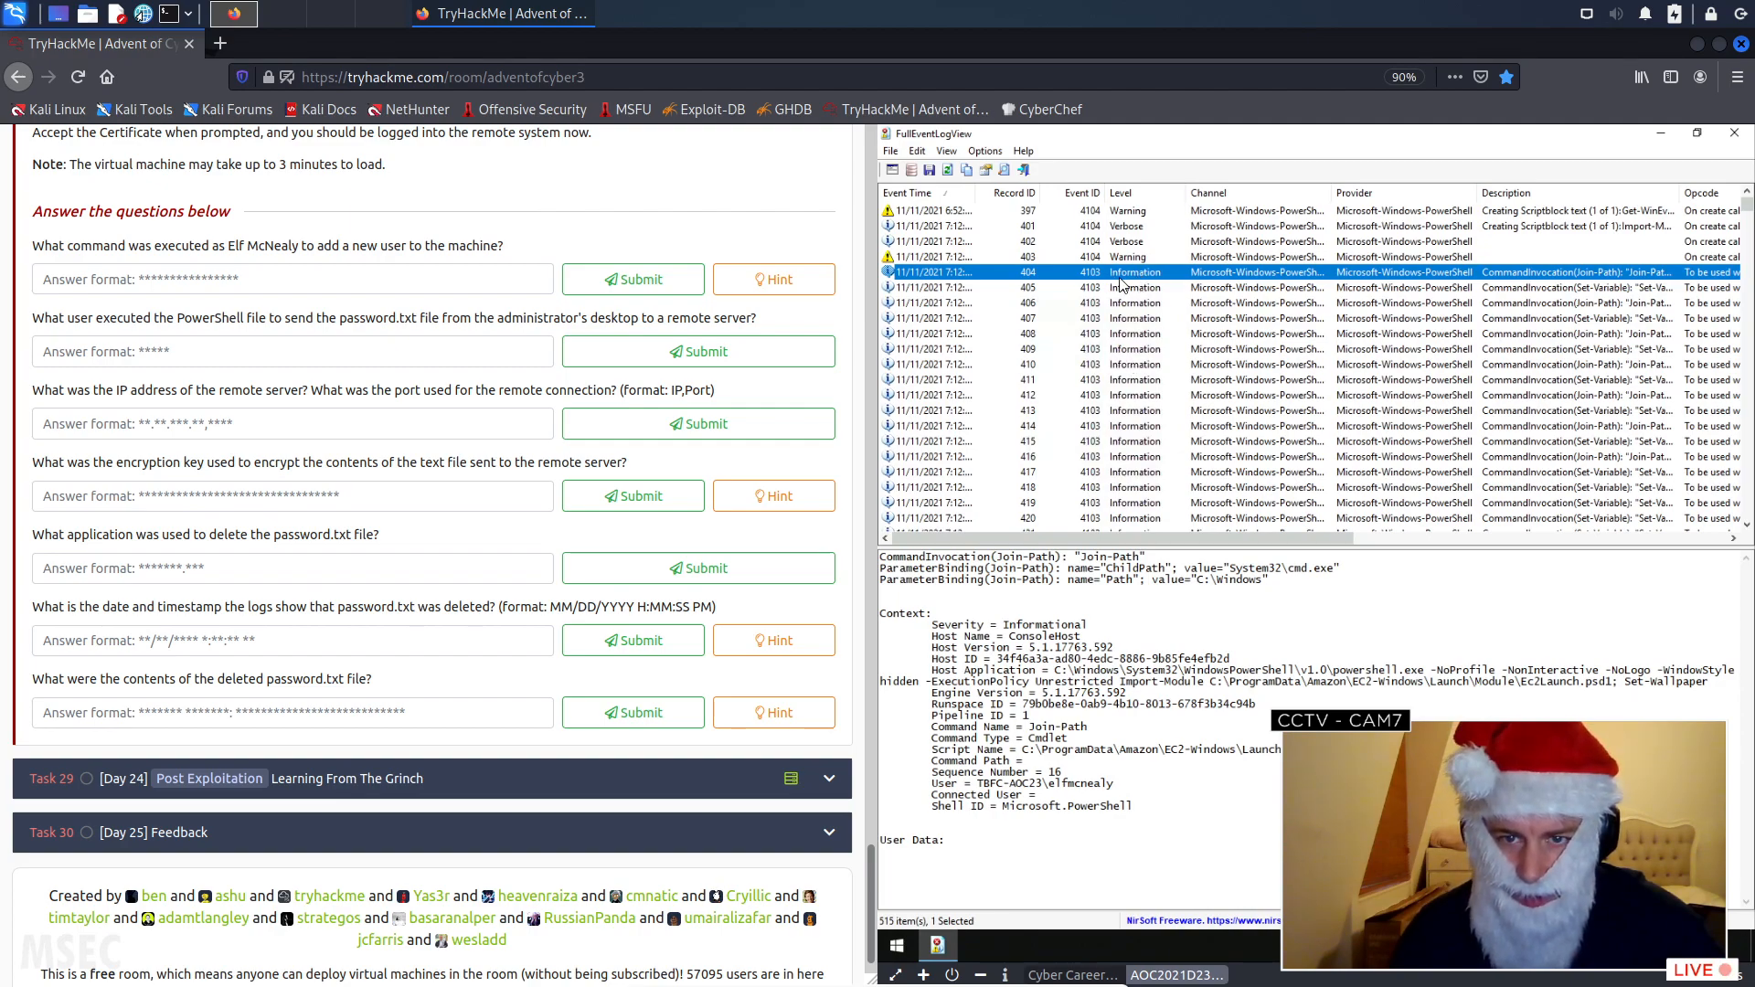
{"action": "left_click", "coordinate": [1122, 288]}
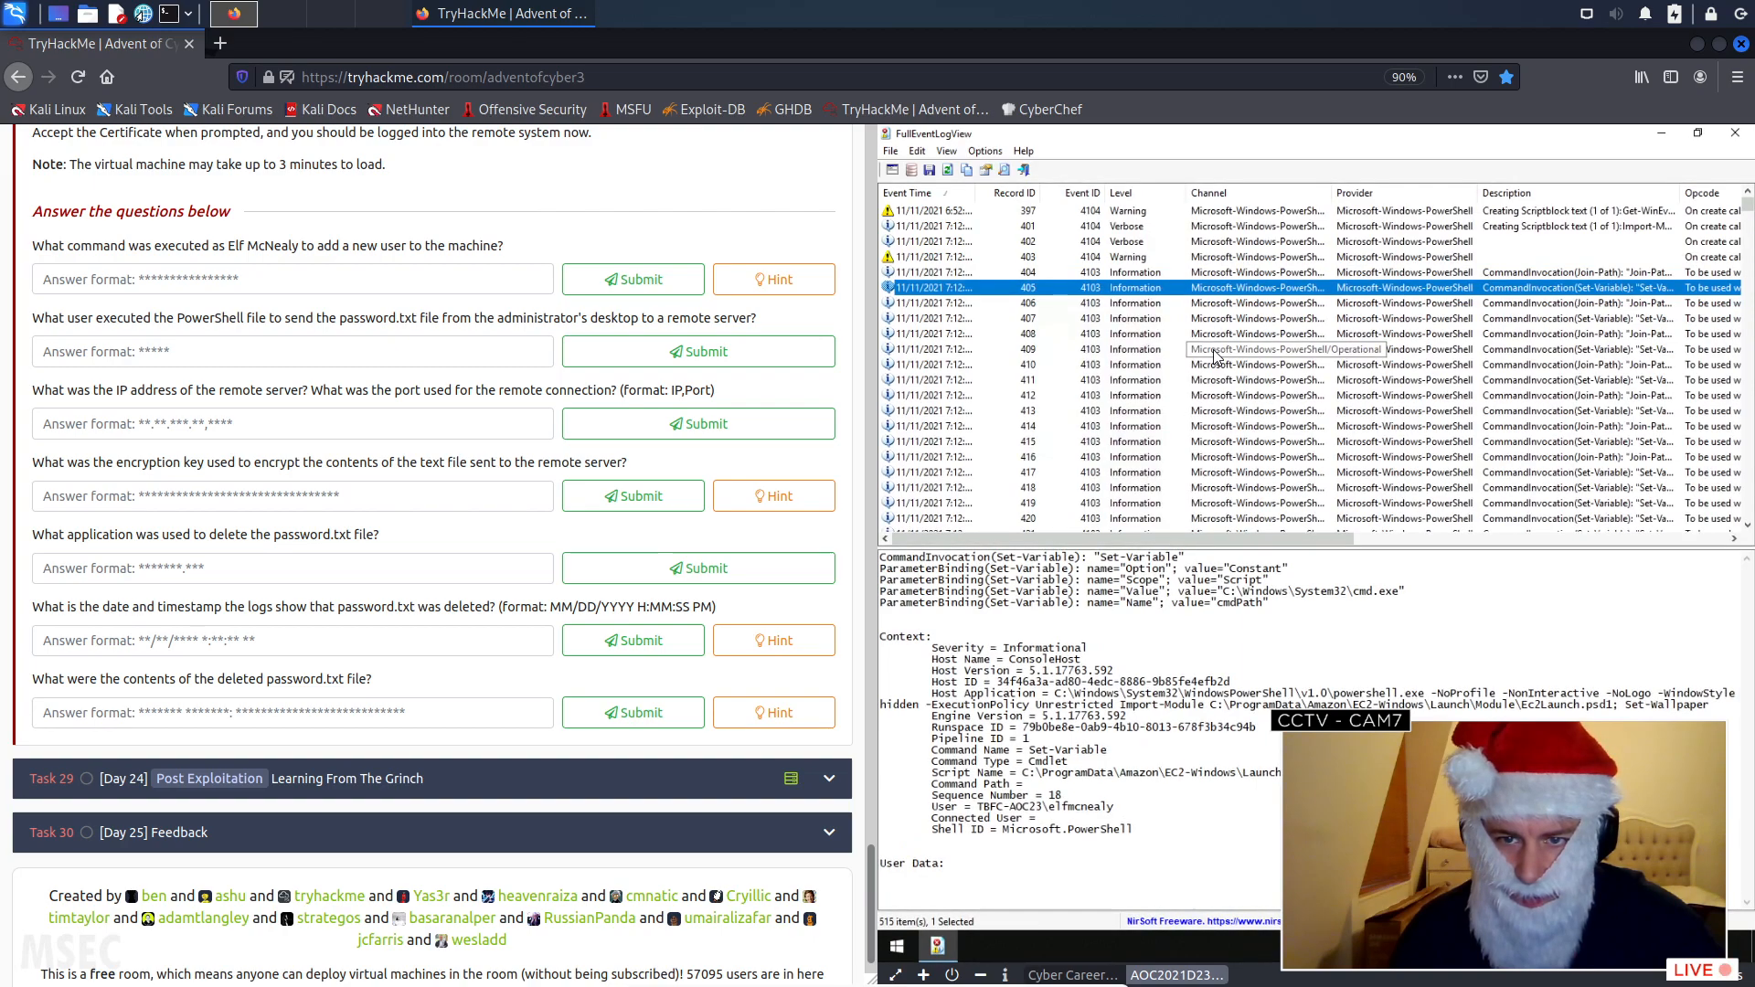
{"action": "scroll", "coordinate": [1216, 356], "scroll_direction": "down", "scroll_amount": 1}
{"action": "left_click", "coordinate": [1167, 258]}
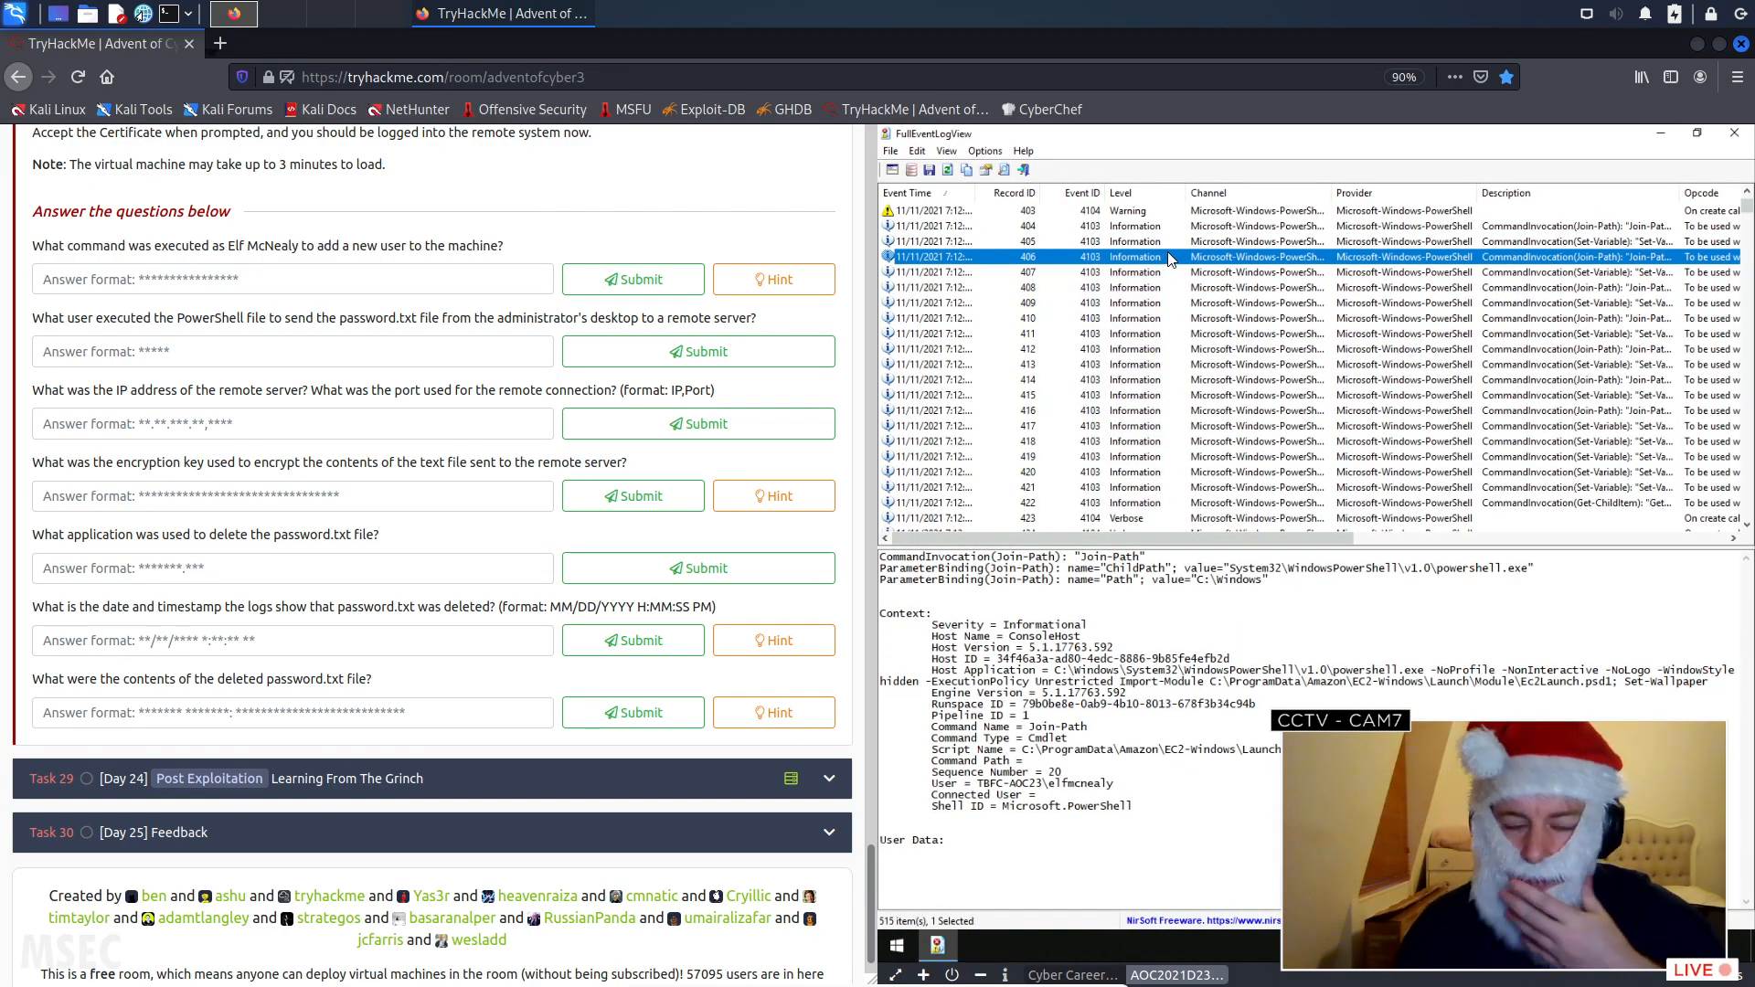
{"action": "left_click", "coordinate": [1288, 273]}
{"action": "left_click", "coordinate": [1284, 287]}
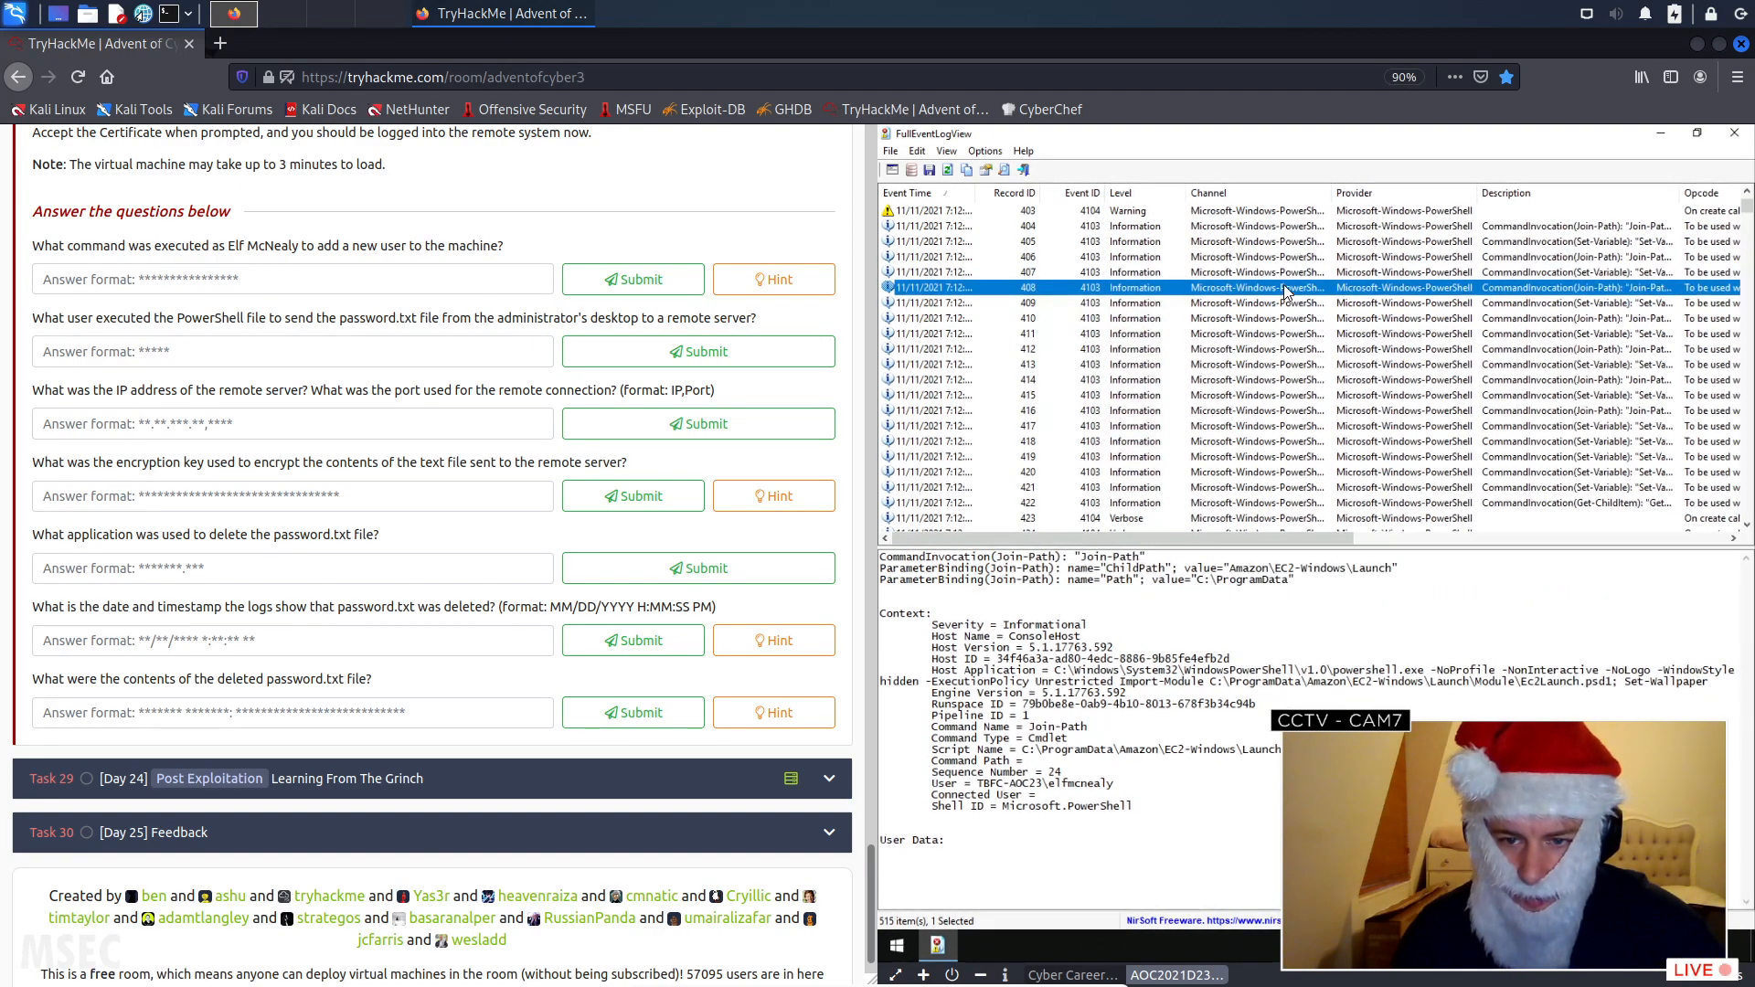
{"action": "left_click", "coordinate": [1292, 305]}
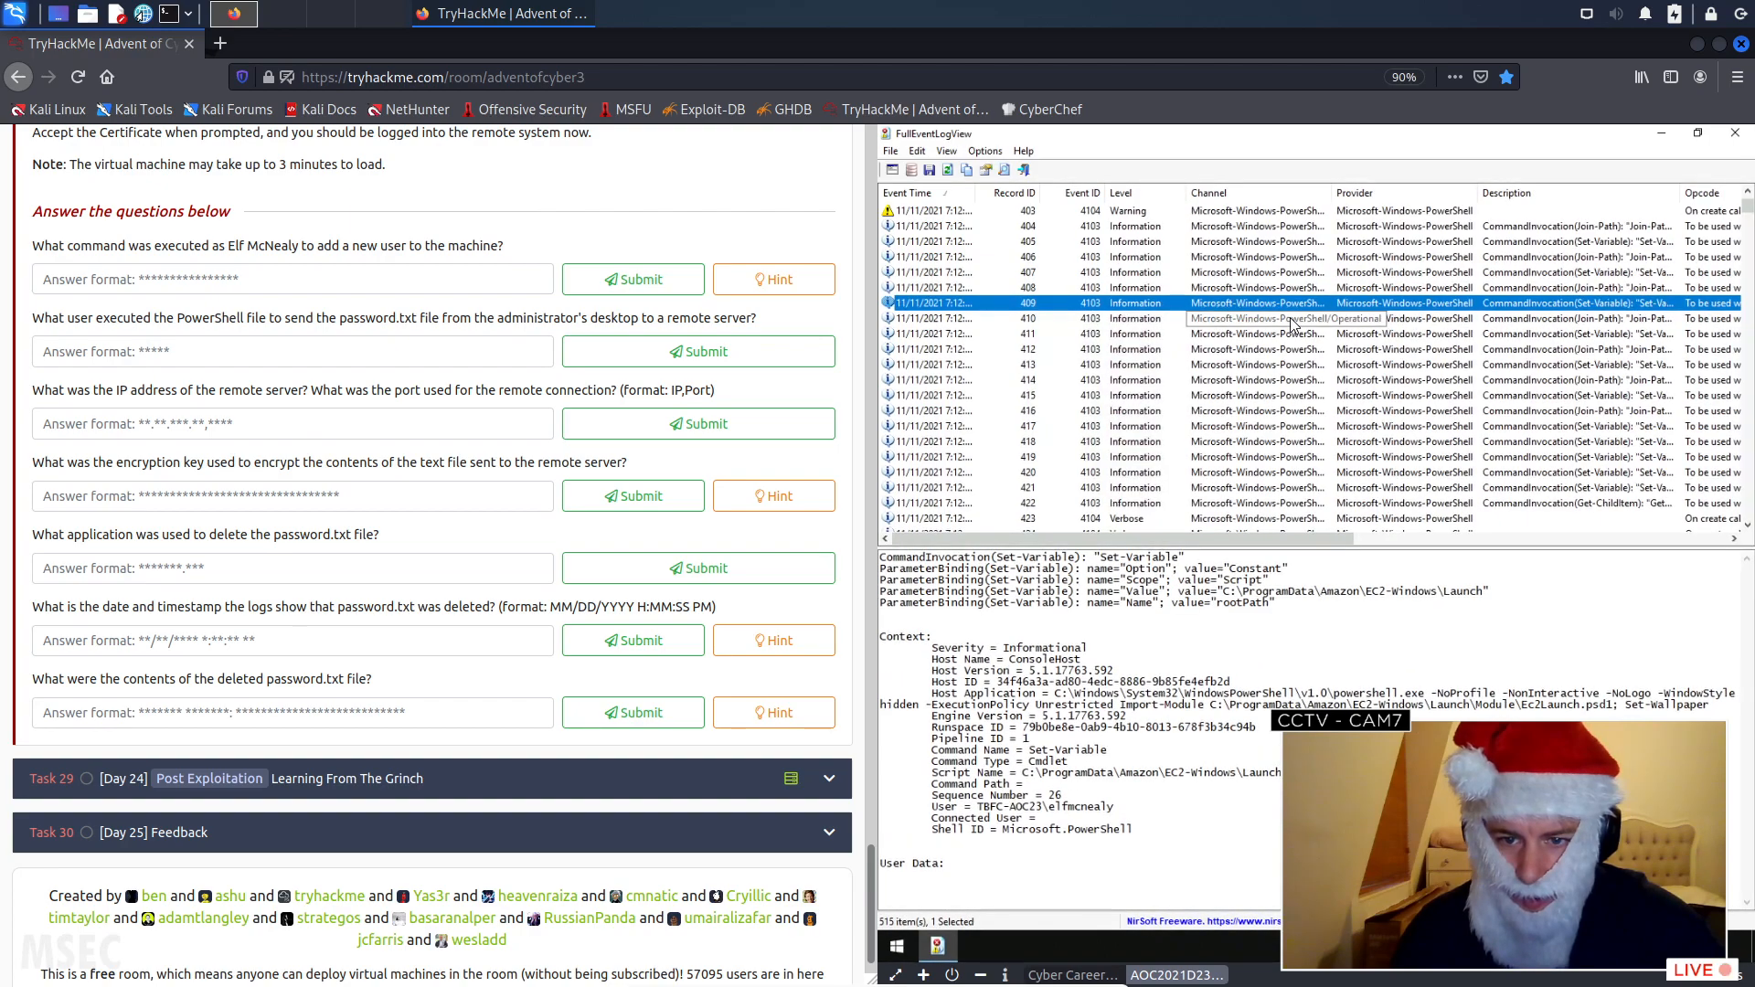
{"action": "left_click", "coordinate": [1293, 319]}
{"action": "scroll", "coordinate": [1300, 358], "scroll_direction": "down", "scroll_amount": 1}
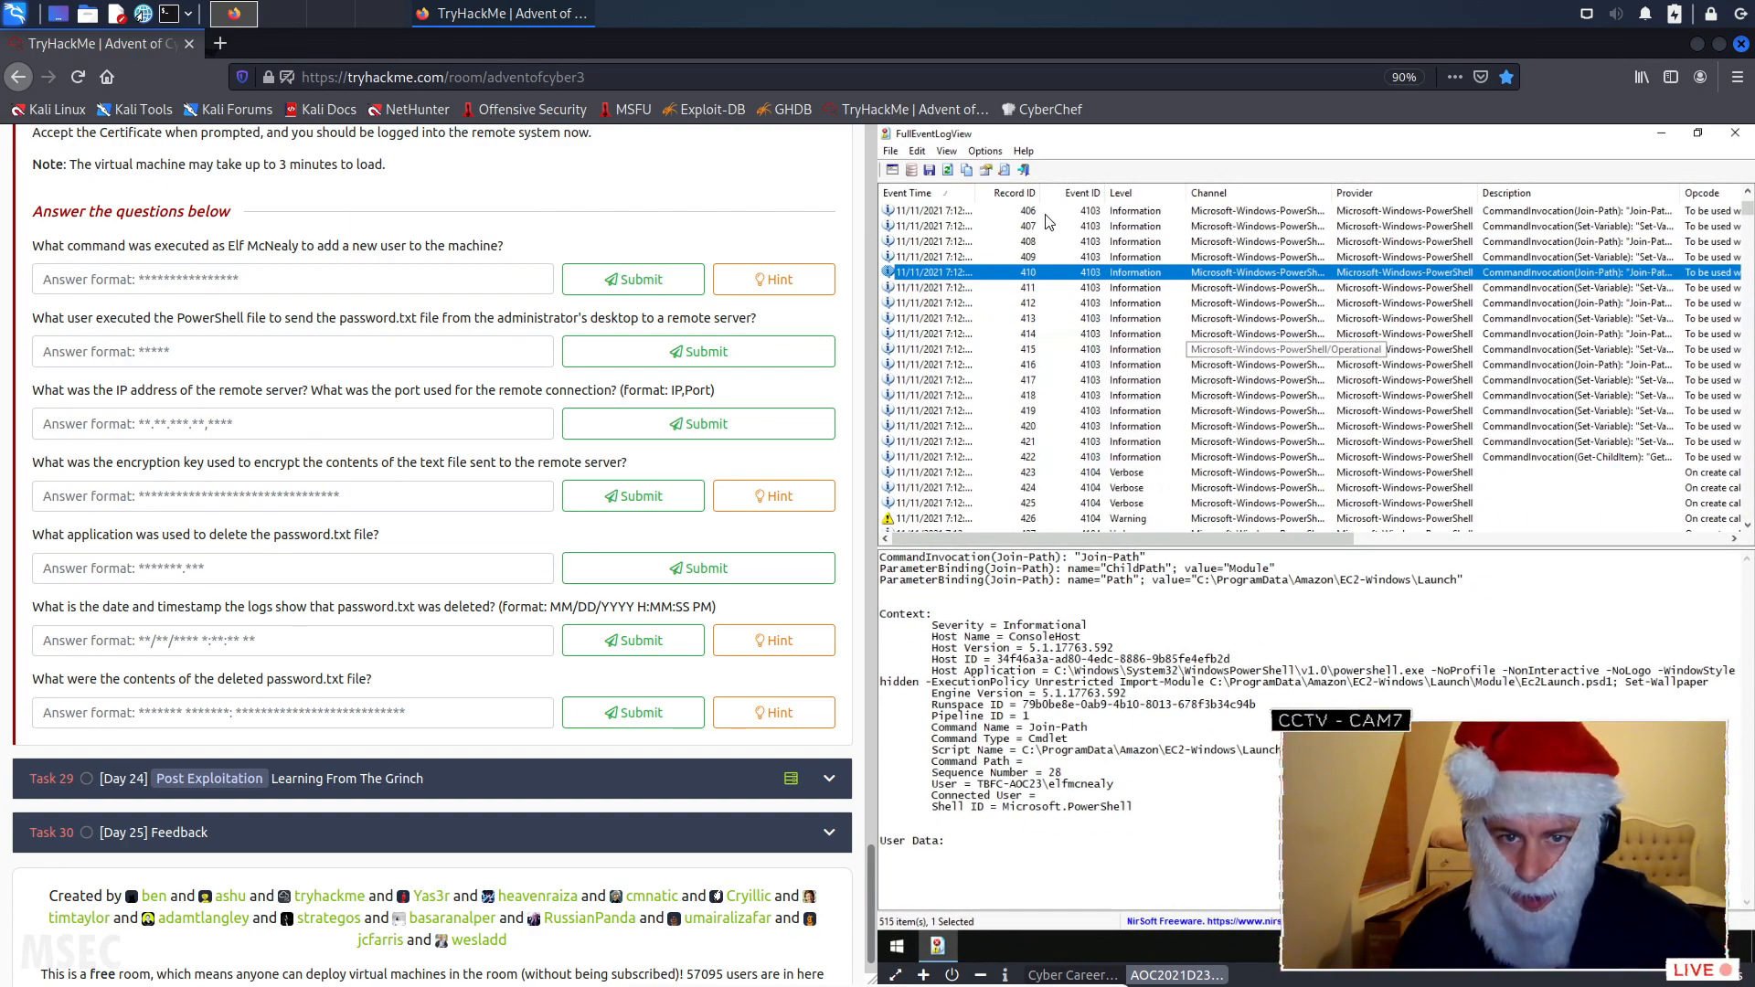
- Search the event log downward for "user" and step through the successive matches
{"action": "left_click", "coordinate": [1003, 170]}
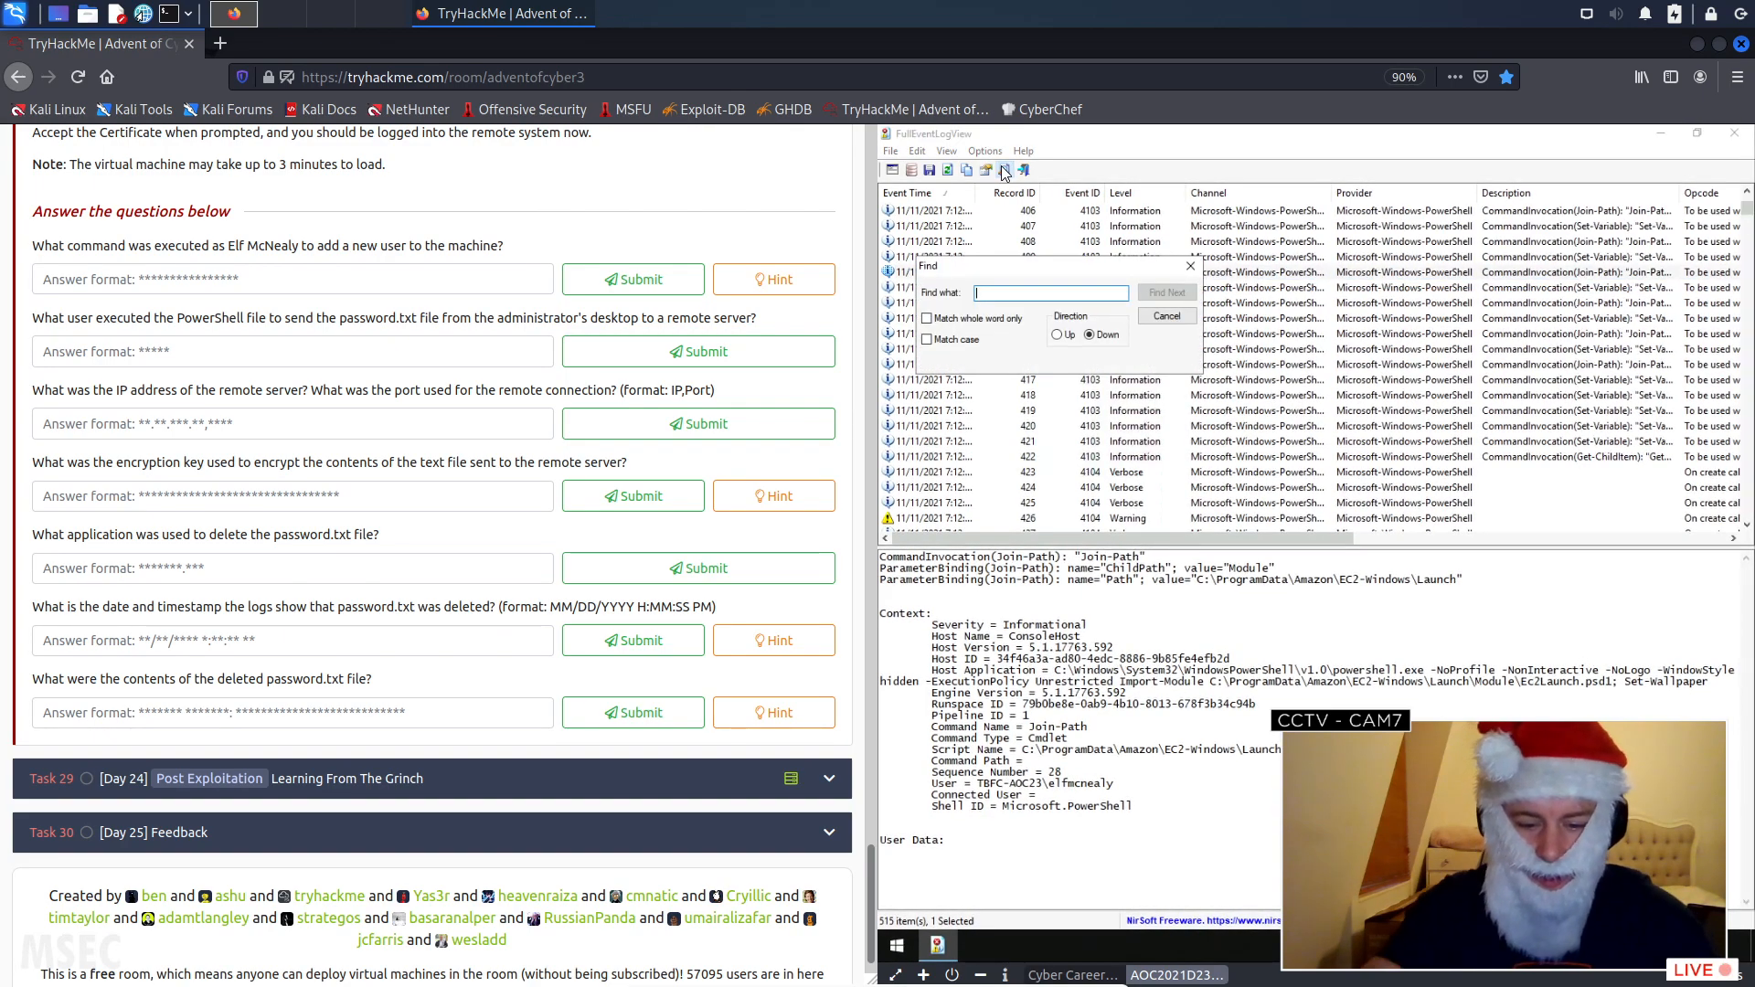
{"action": "type", "text": "user"}
{"action": "key", "text": "Return"}
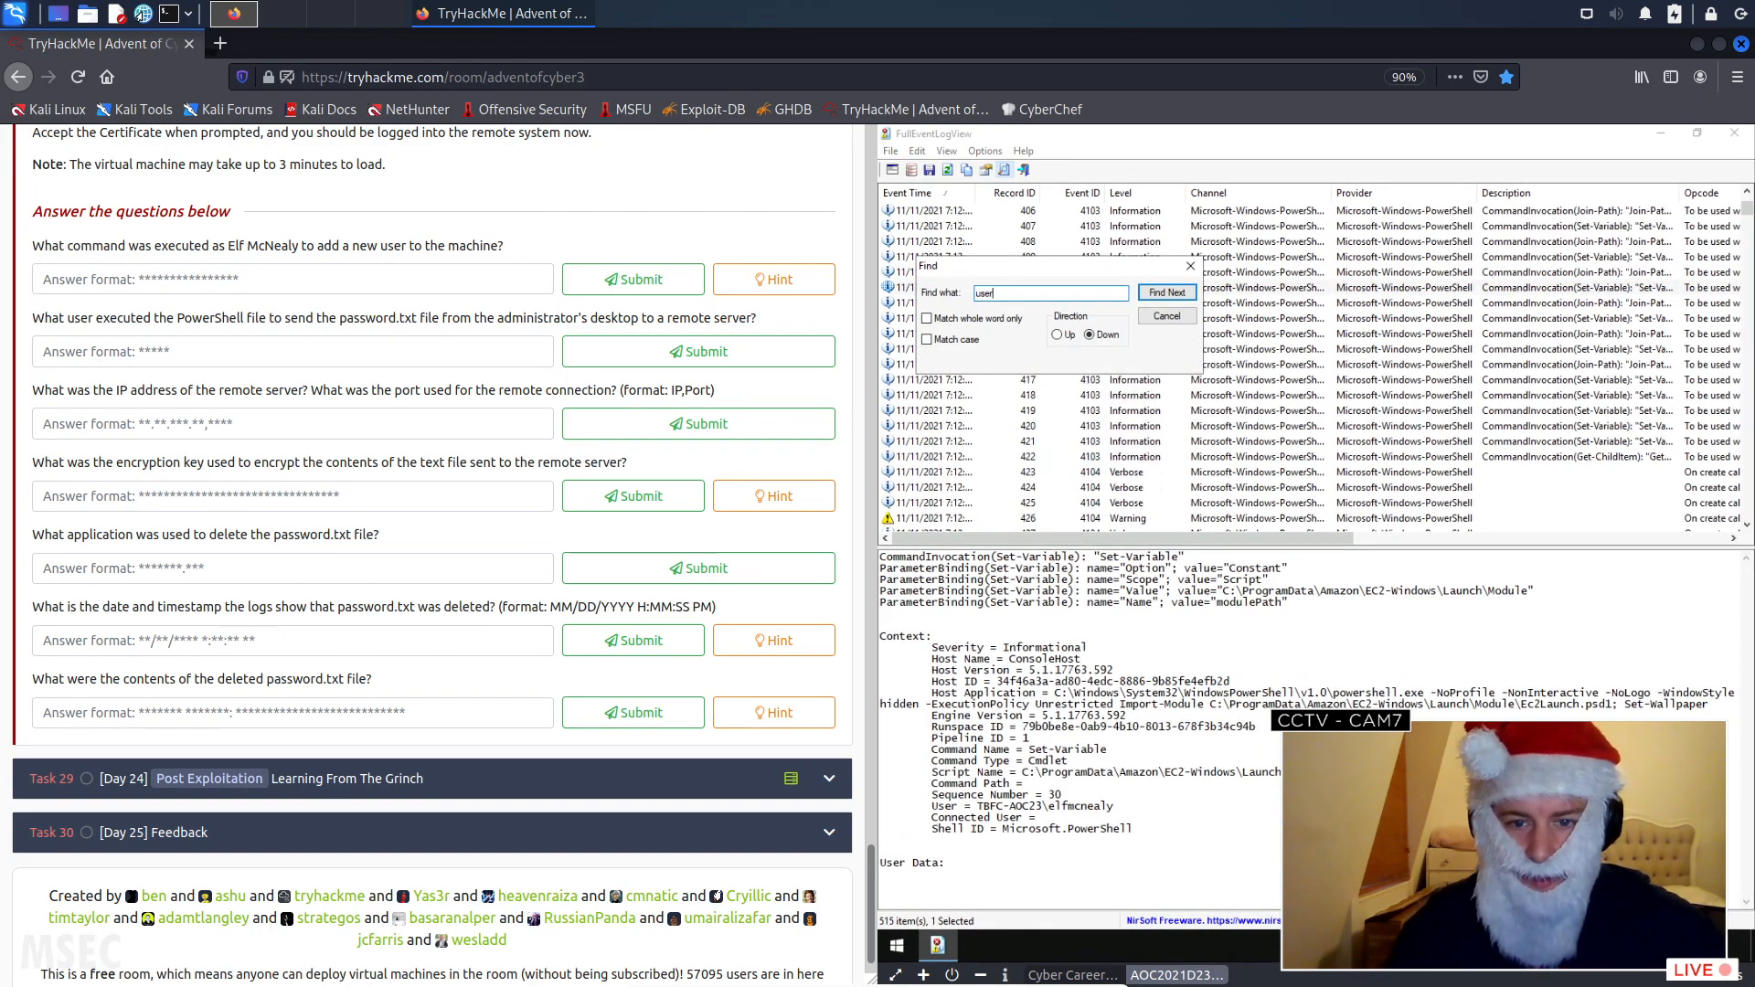
{"action": "left_click", "coordinate": [1170, 293]}
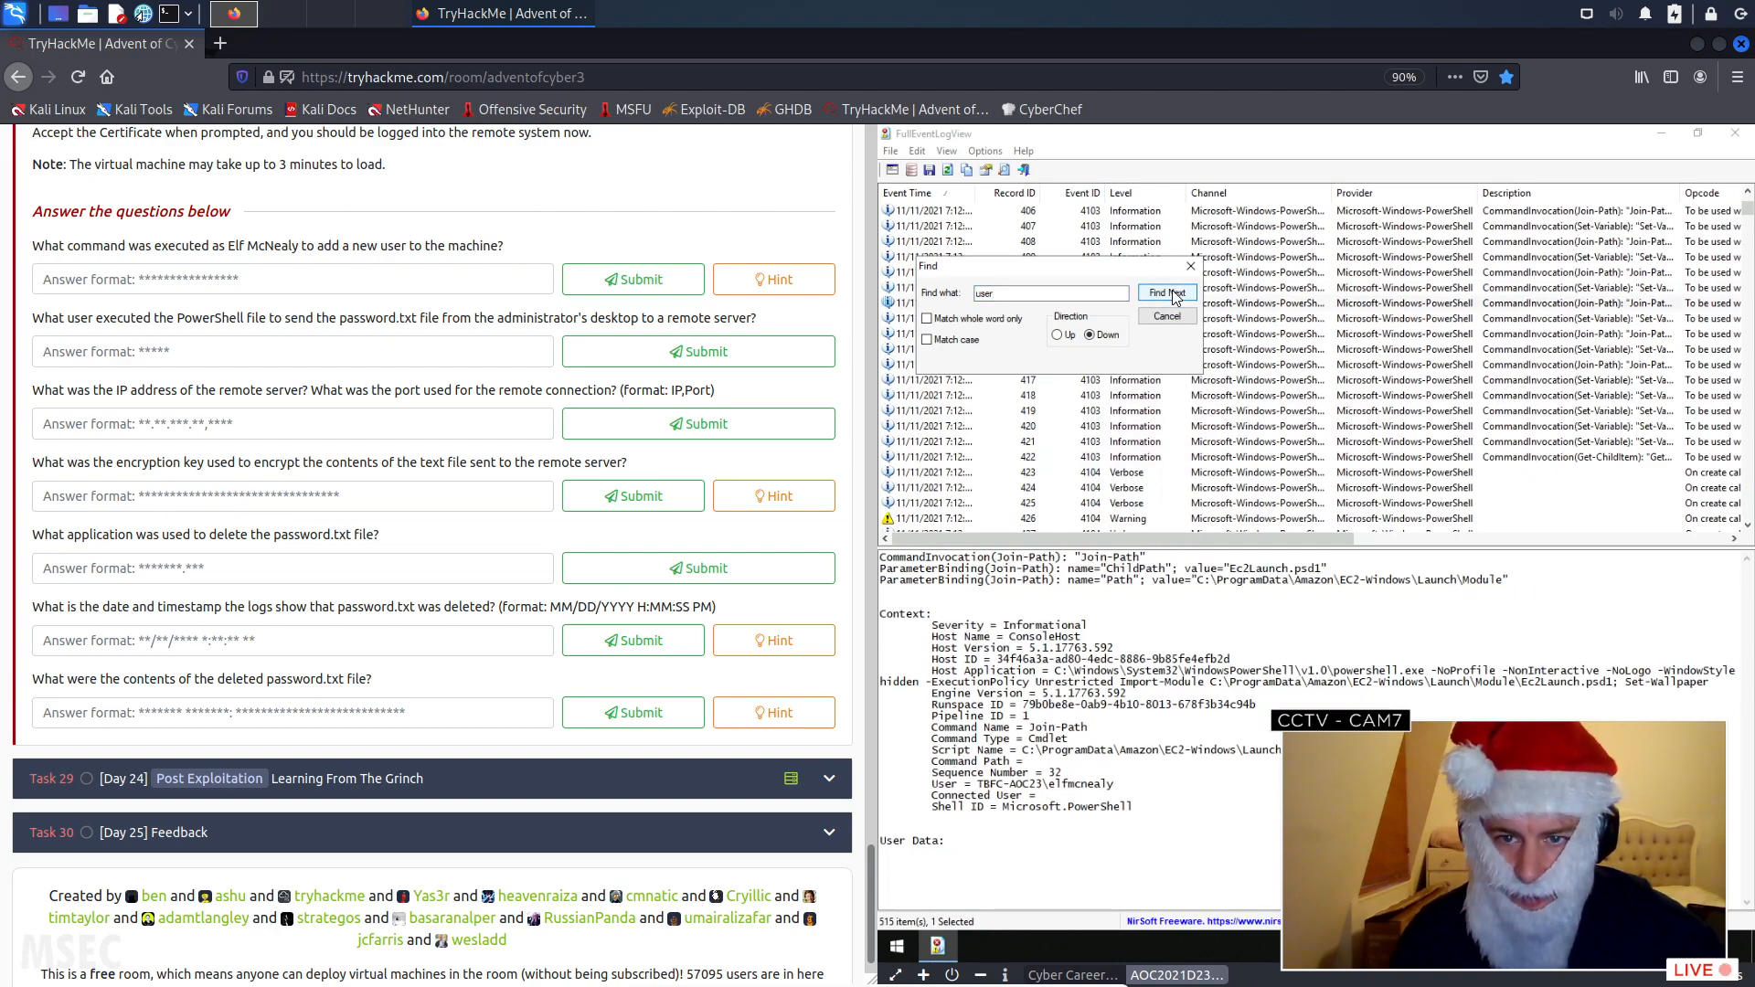
{"action": "left_click", "coordinate": [1175, 294]}
{"action": "left_click", "coordinate": [1173, 293]}
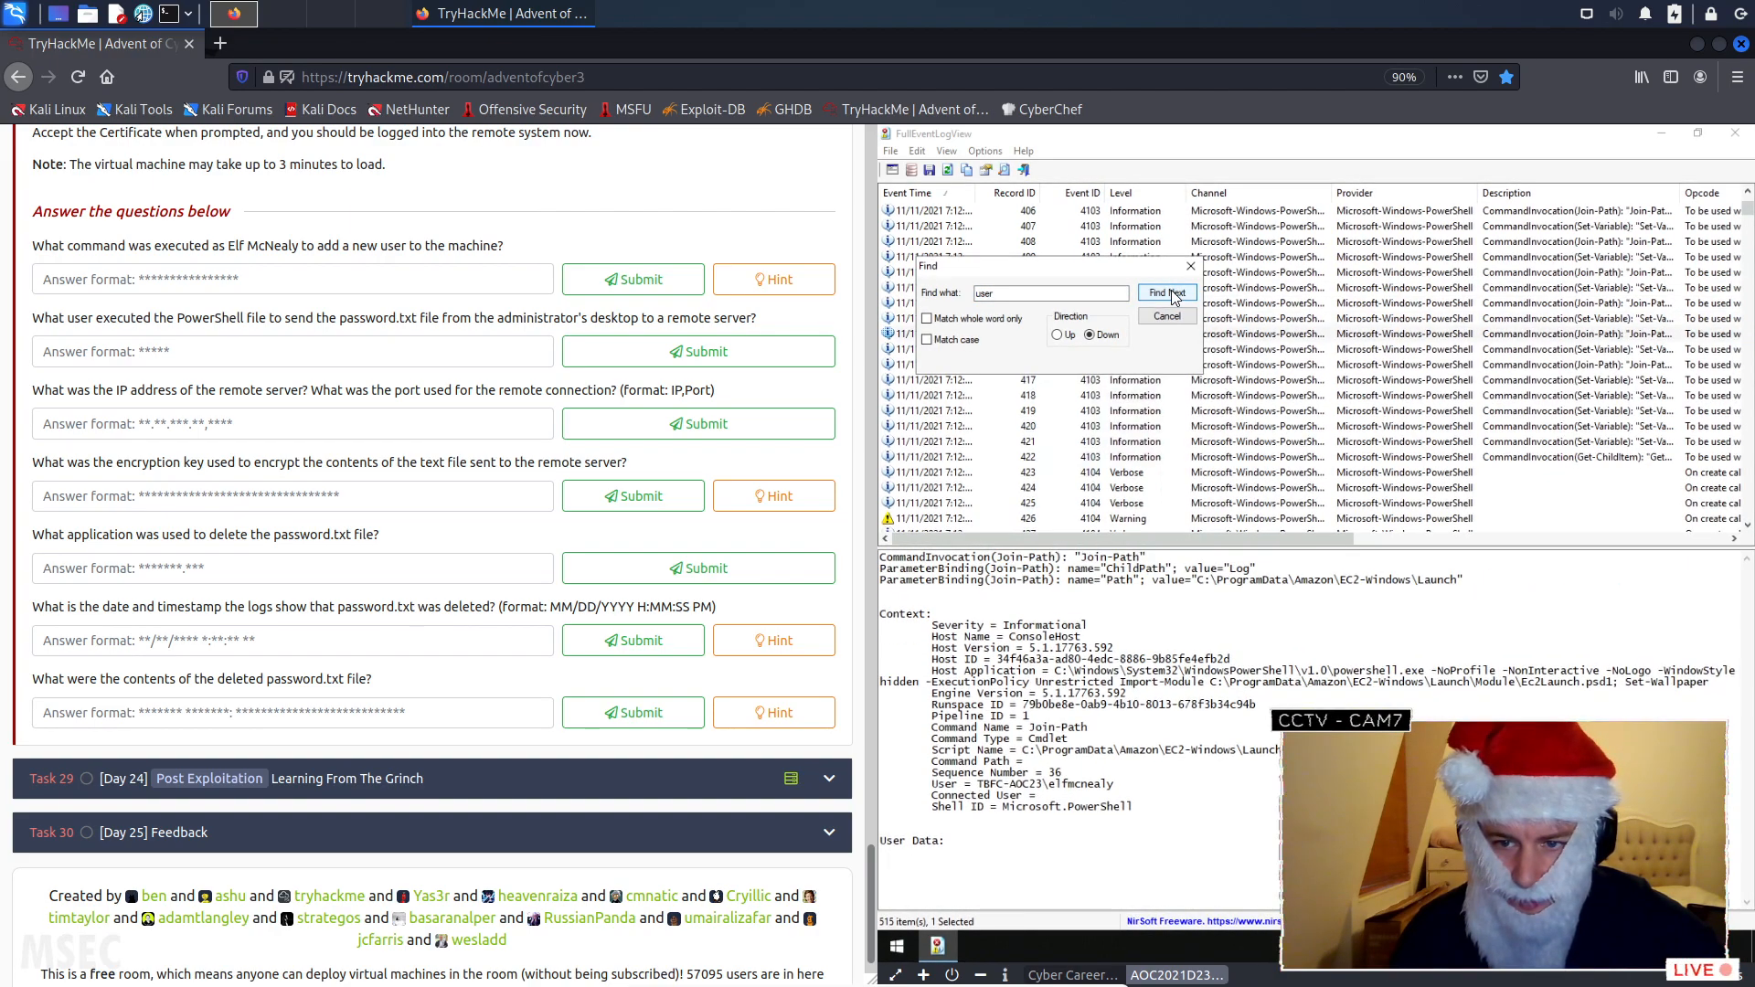
{"action": "left_click", "coordinate": [1173, 294]}
{"action": "left_click", "coordinate": [1171, 290]}
{"action": "left_click", "coordinate": [1171, 291]}
{"action": "left_click", "coordinate": [1171, 294]}
{"action": "left_click", "coordinate": [1171, 294]}
{"action": "left_click", "coordinate": [1171, 293]}
{"action": "left_click", "coordinate": [1171, 294]}
{"action": "left_click", "coordinate": [1171, 293]}
{"action": "left_click", "coordinate": [1171, 294]}
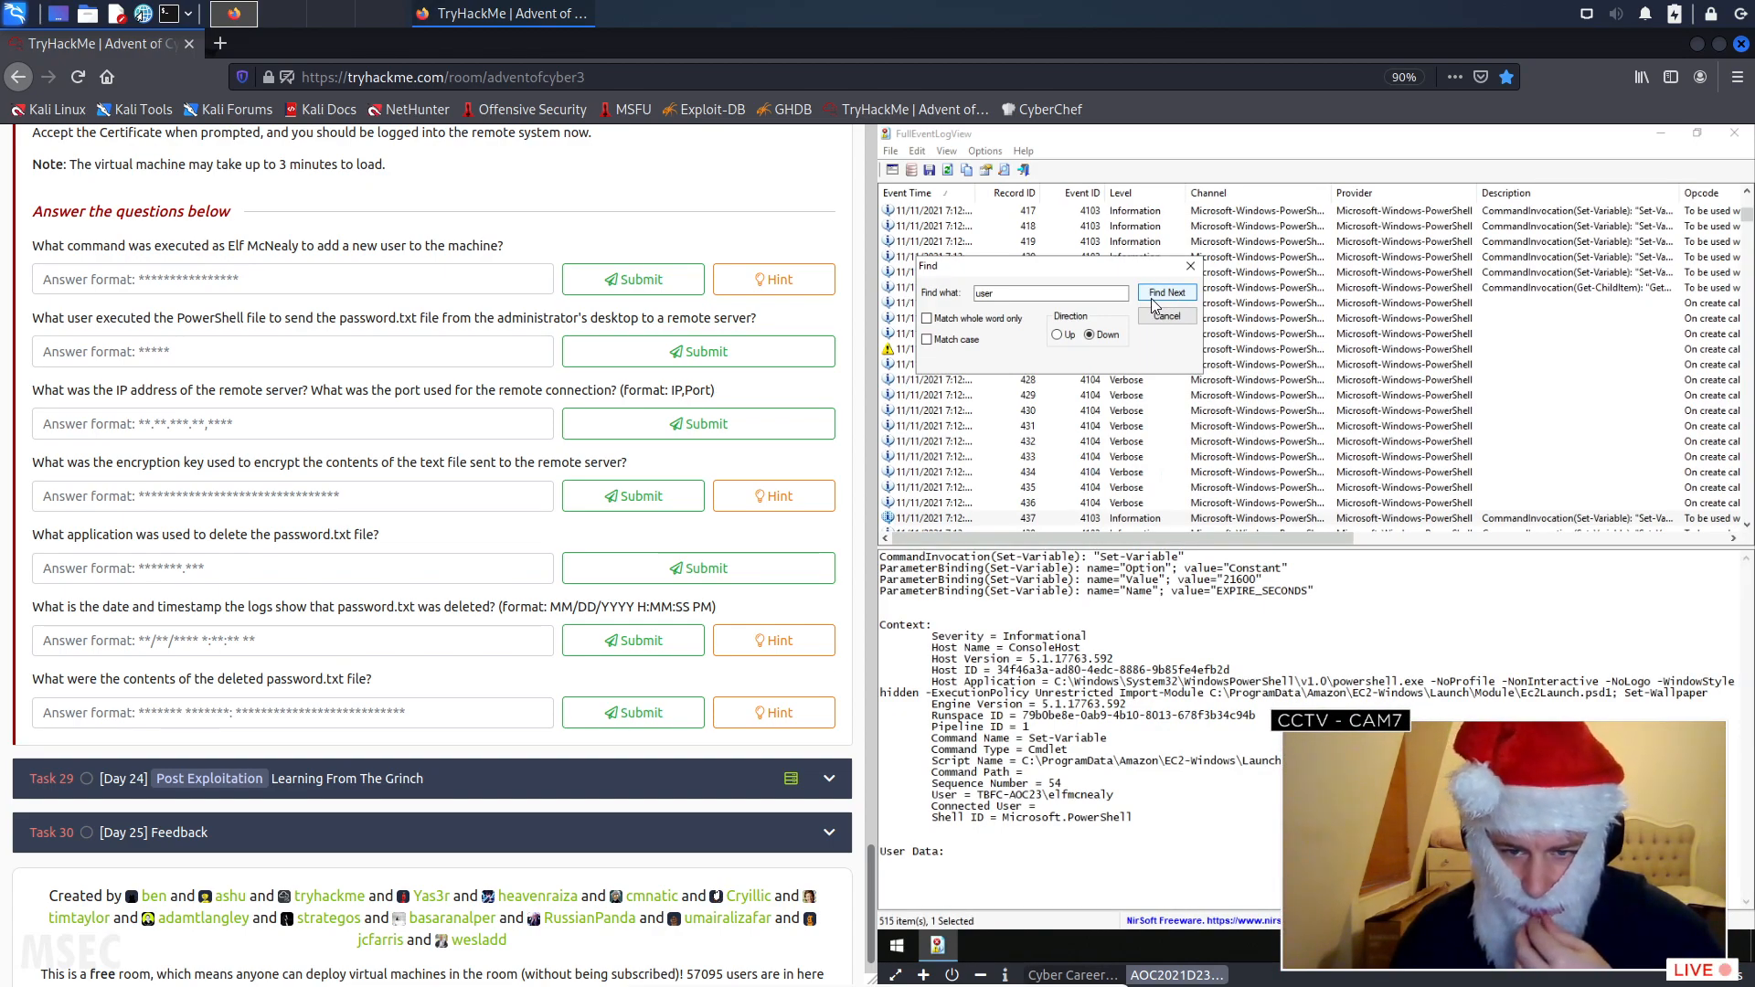
{"action": "left_click", "coordinate": [1169, 293]}
{"action": "left_click", "coordinate": [1169, 294]}
{"action": "left_click", "coordinate": [1169, 293]}
{"action": "left_click", "coordinate": [1169, 294]}
- Search the event log for "new user" and step through the matches to find the command that added a user
{"action": "left_click", "coordinate": [1040, 291]}
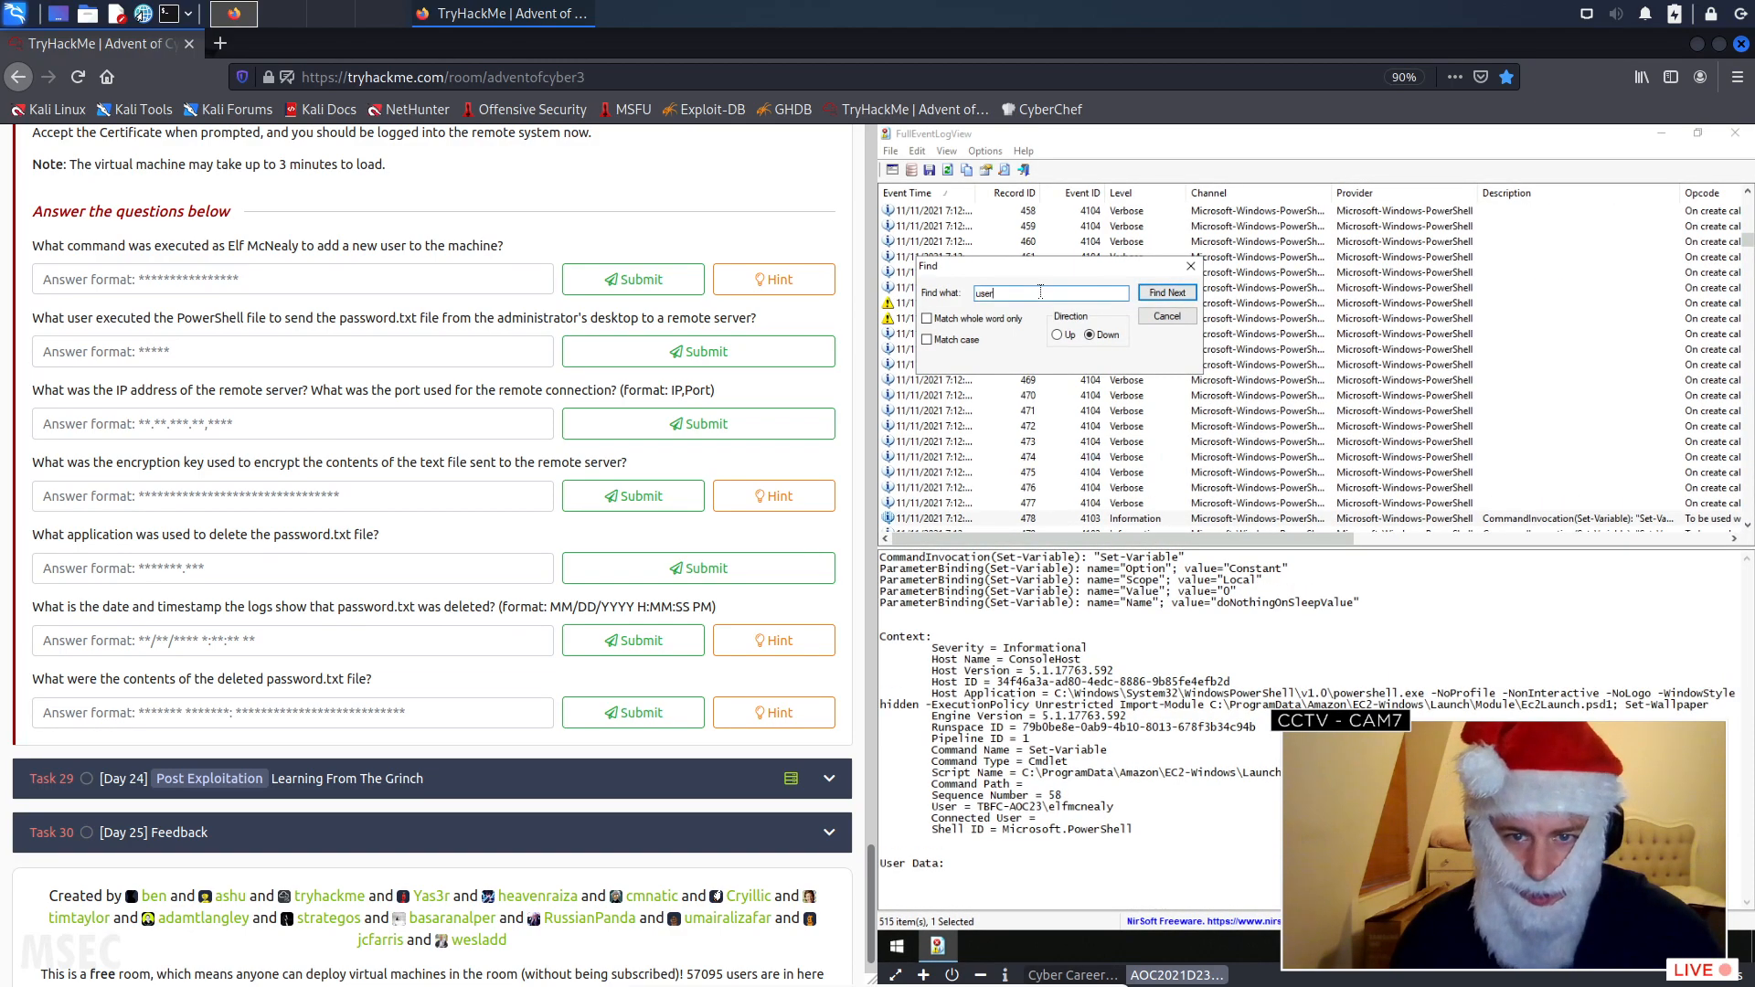
{"action": "double_click", "coordinate": [1041, 292]}
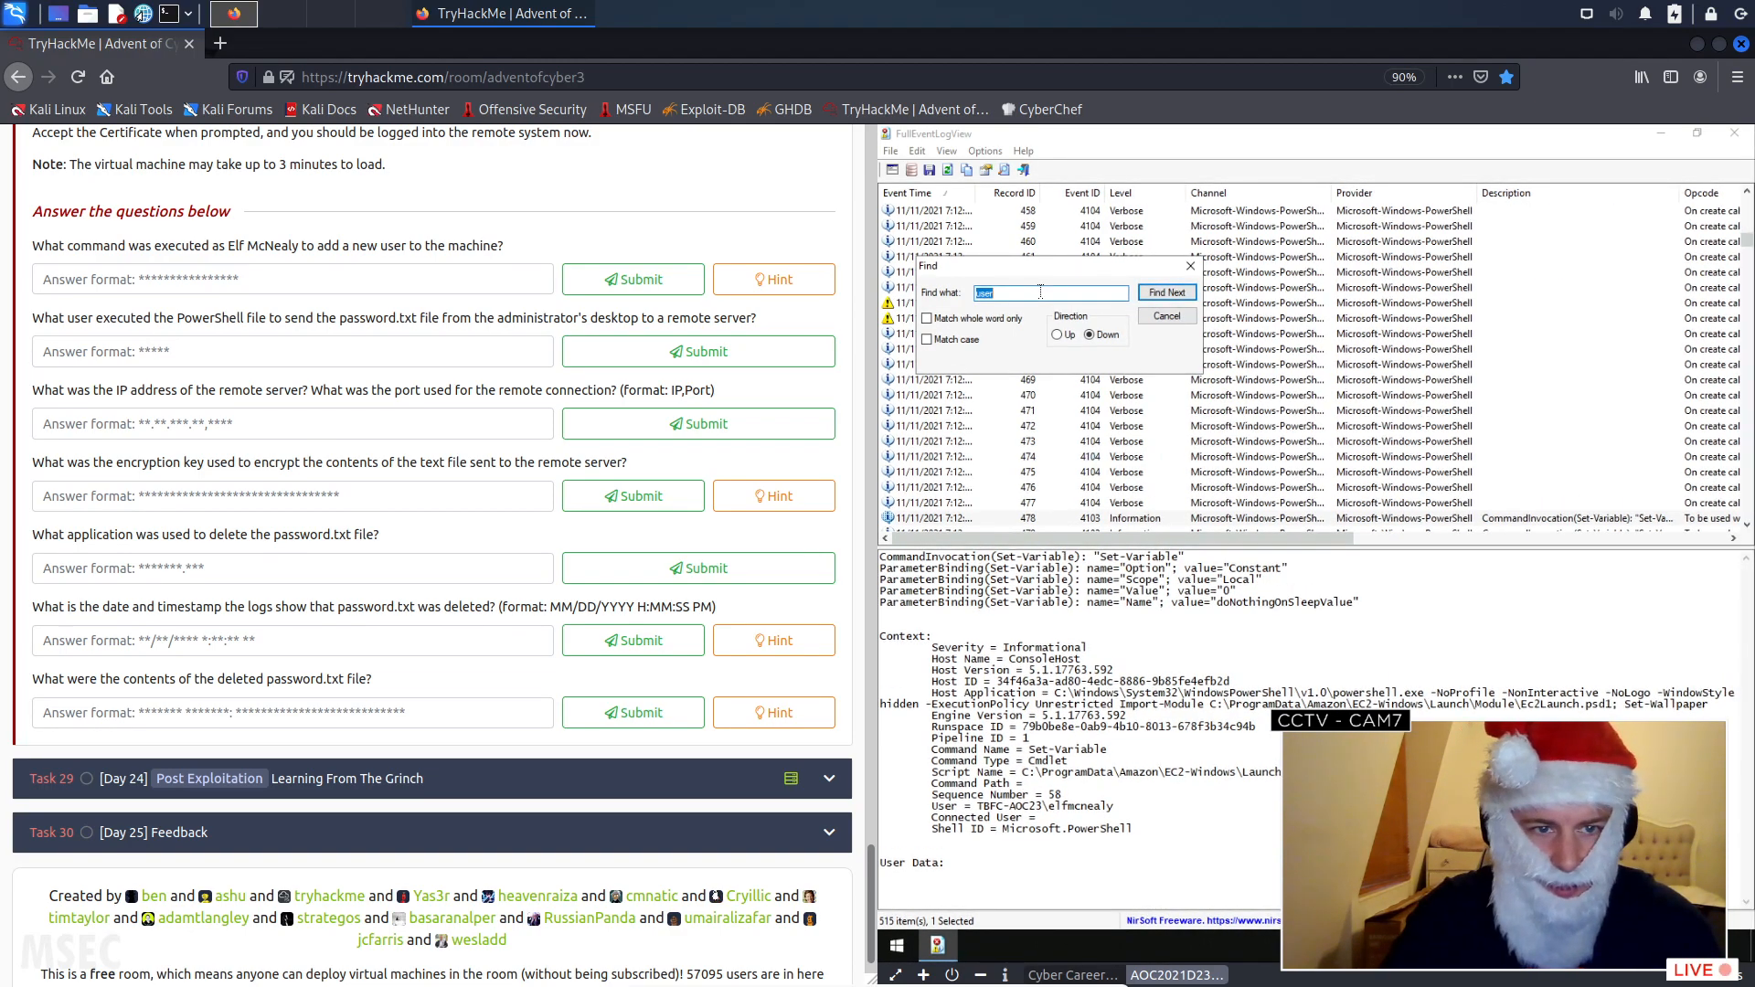
{"action": "type", "text": "new"}
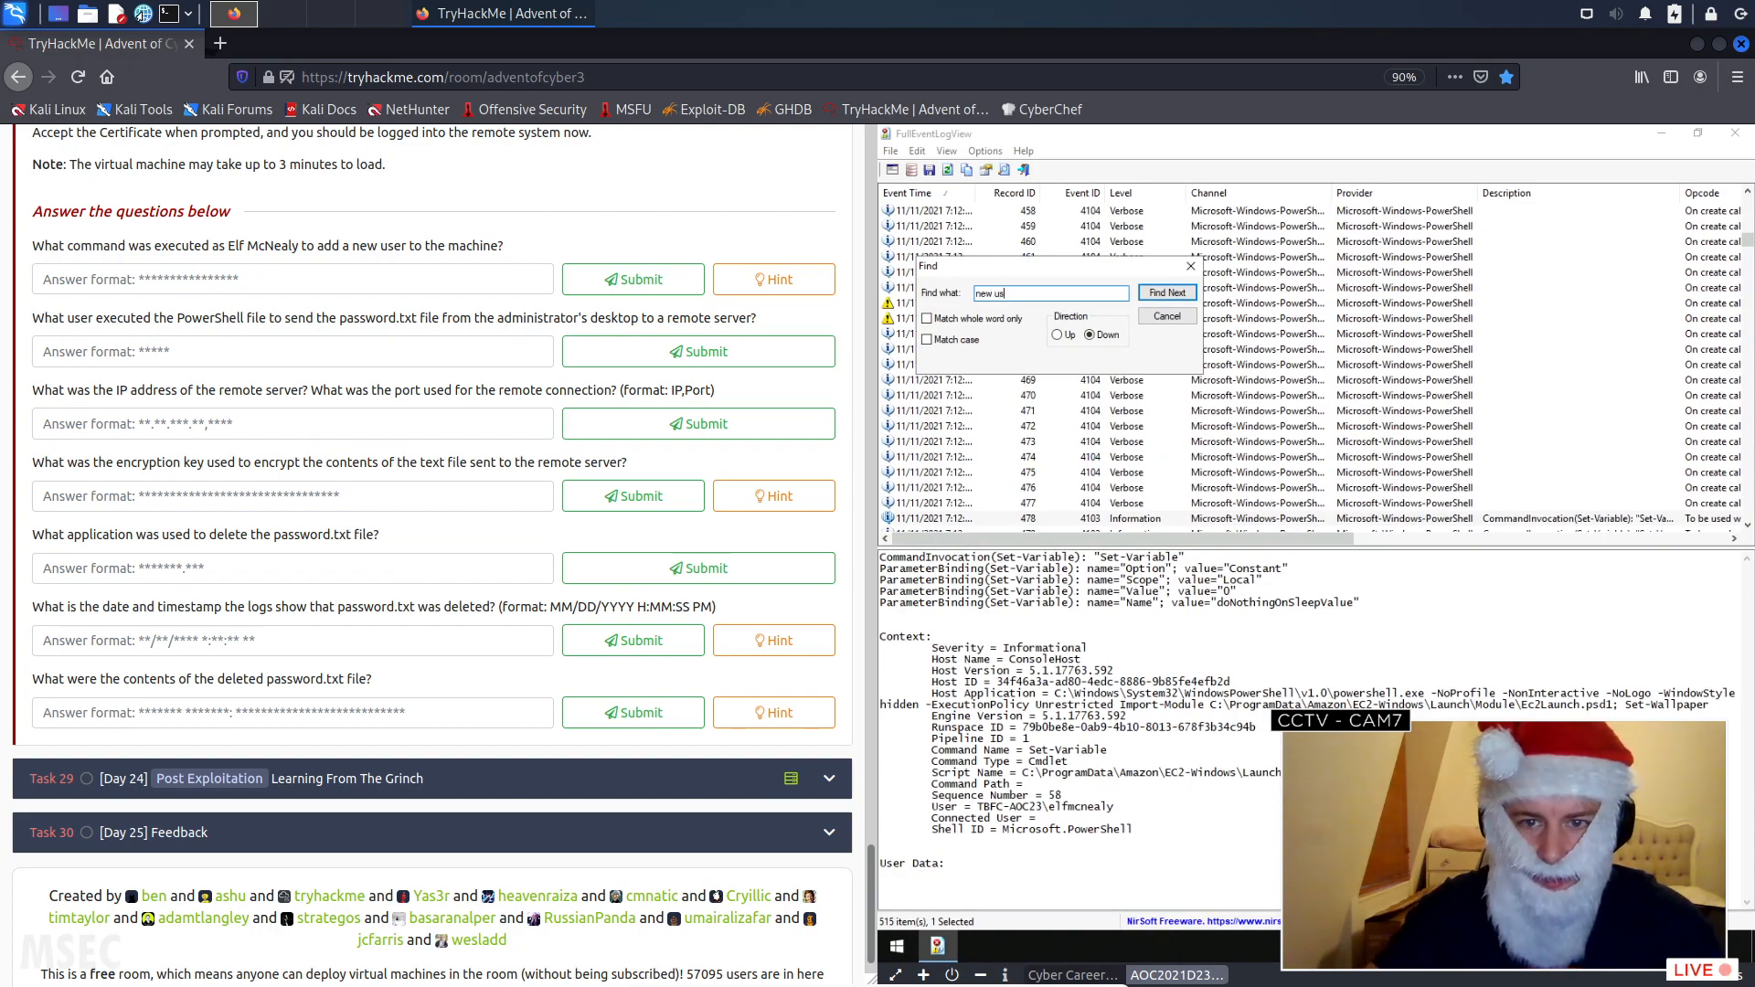
{"action": "left_click", "coordinate": [1164, 298]}
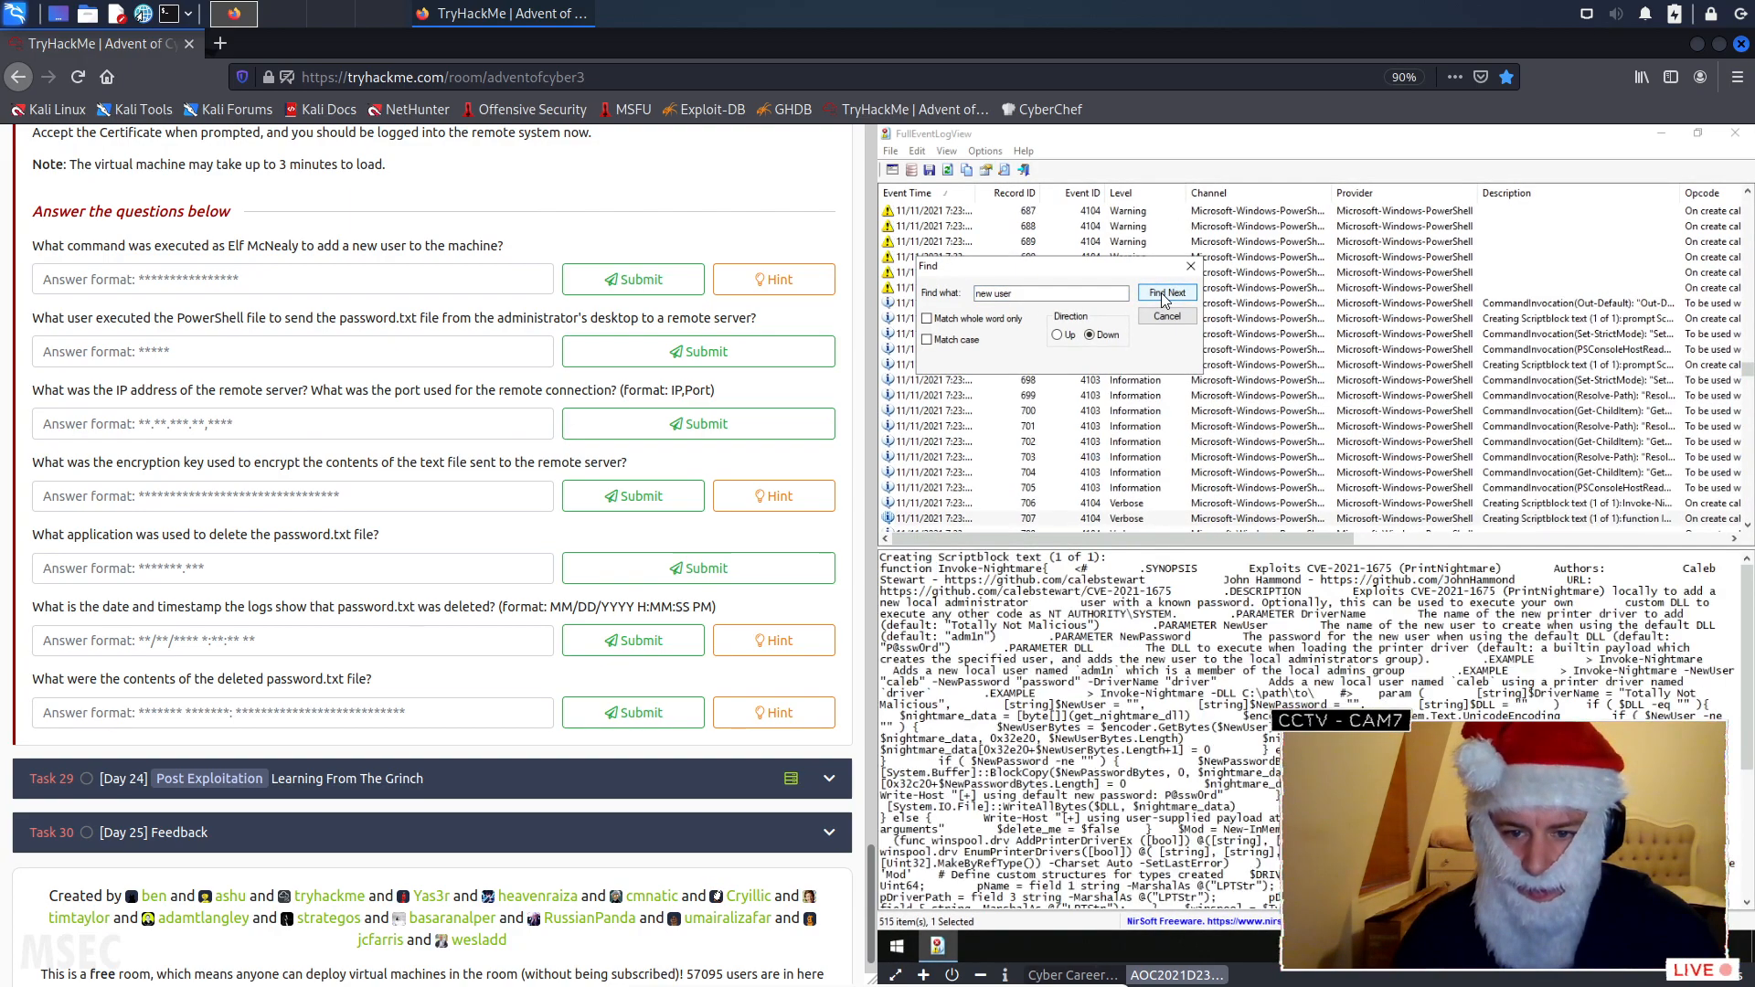
{"action": "left_click", "coordinate": [1164, 298]}
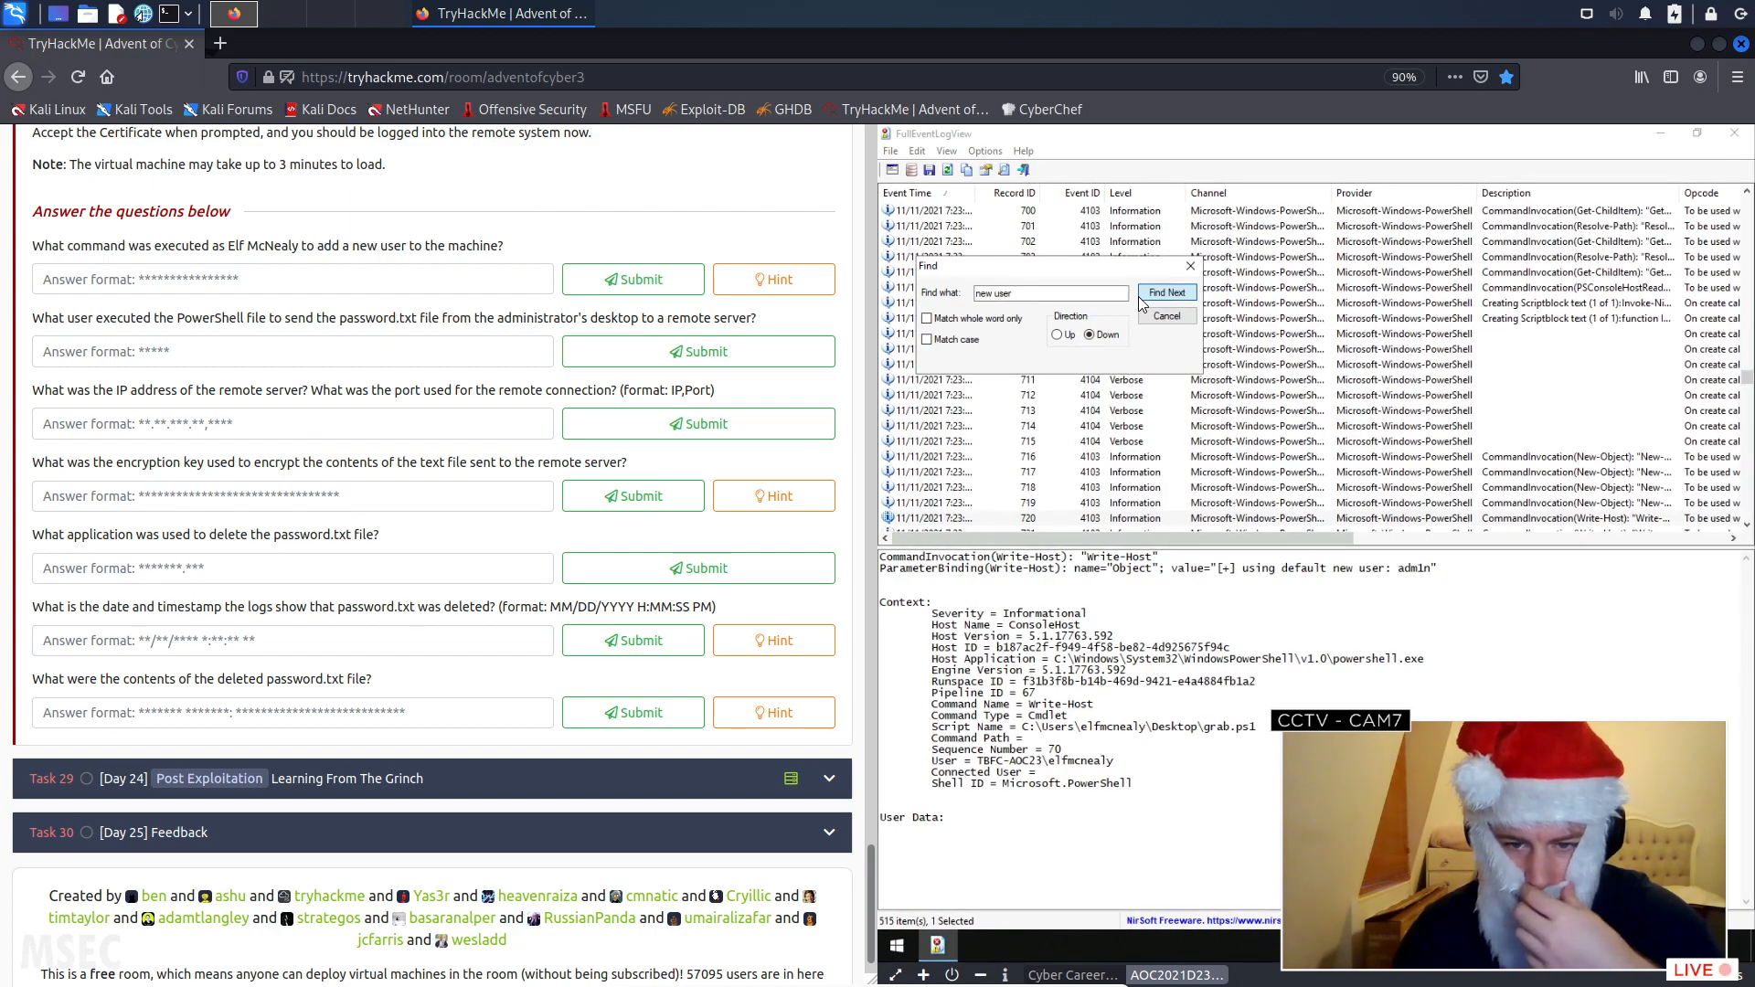
{"action": "left_click", "coordinate": [1140, 296]}
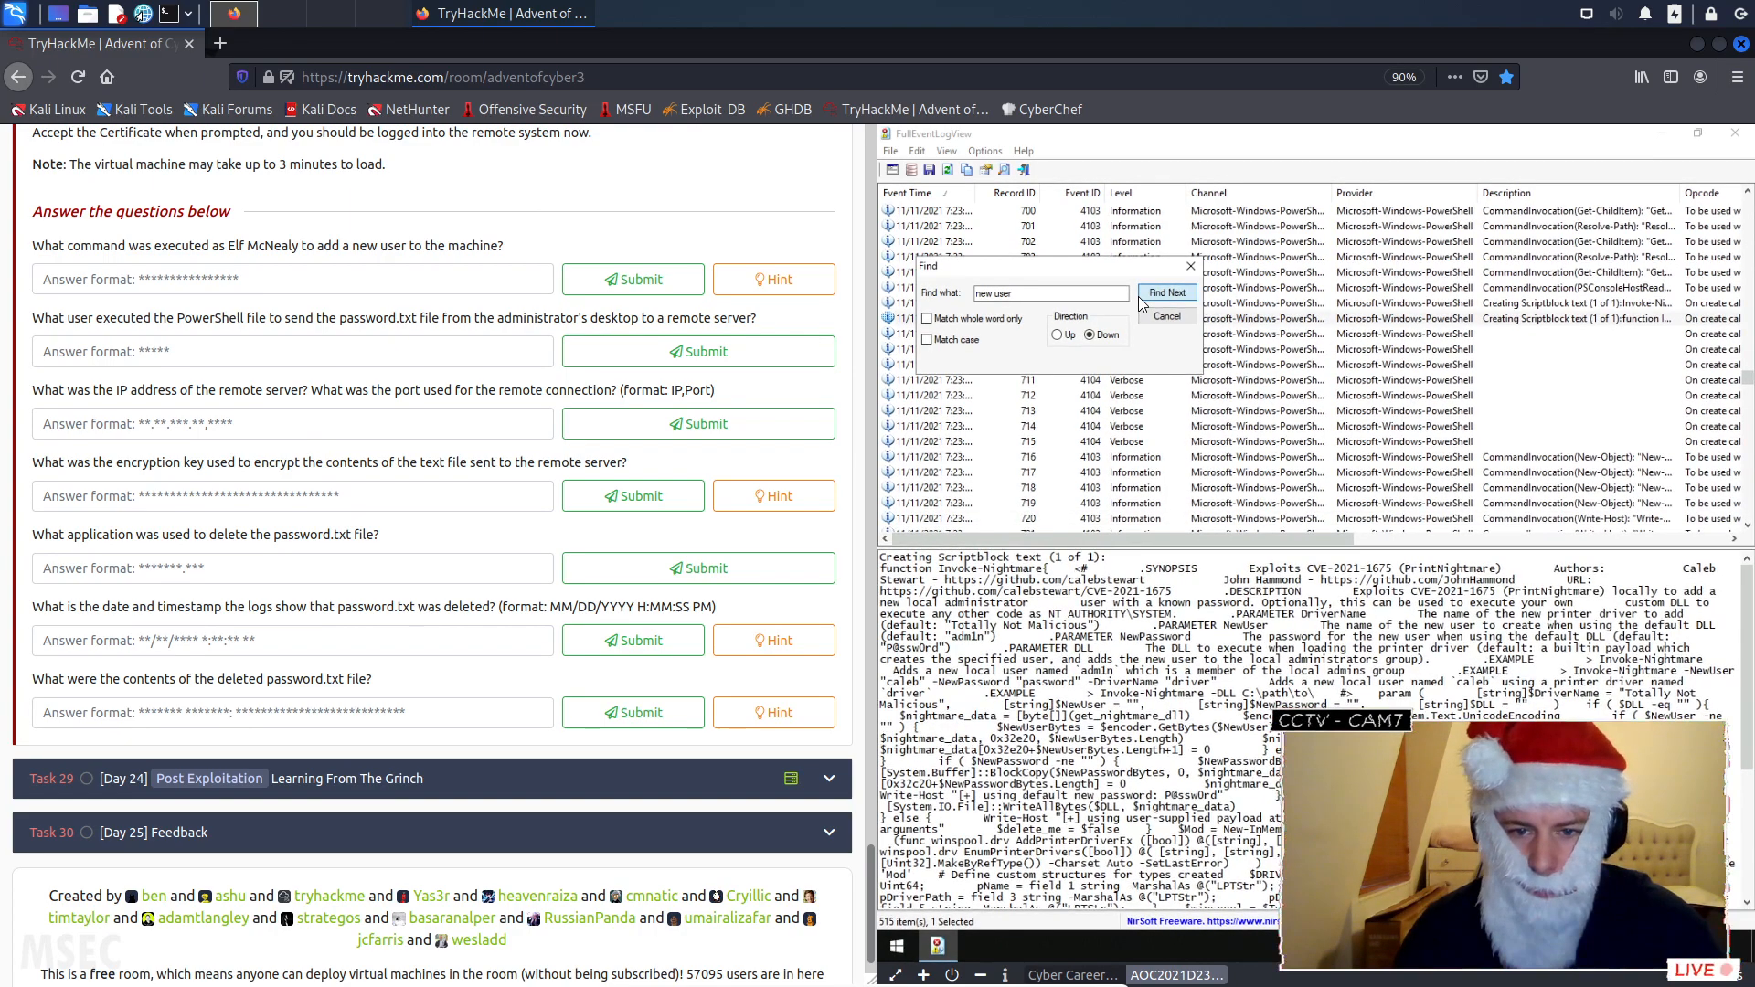
{"action": "left_click", "coordinate": [1140, 294]}
{"action": "left_click", "coordinate": [1144, 295]}
{"action": "left_click", "coordinate": [1152, 296]}
{"action": "left_click", "coordinate": [1158, 296]}
{"action": "left_click", "coordinate": [1158, 296]}
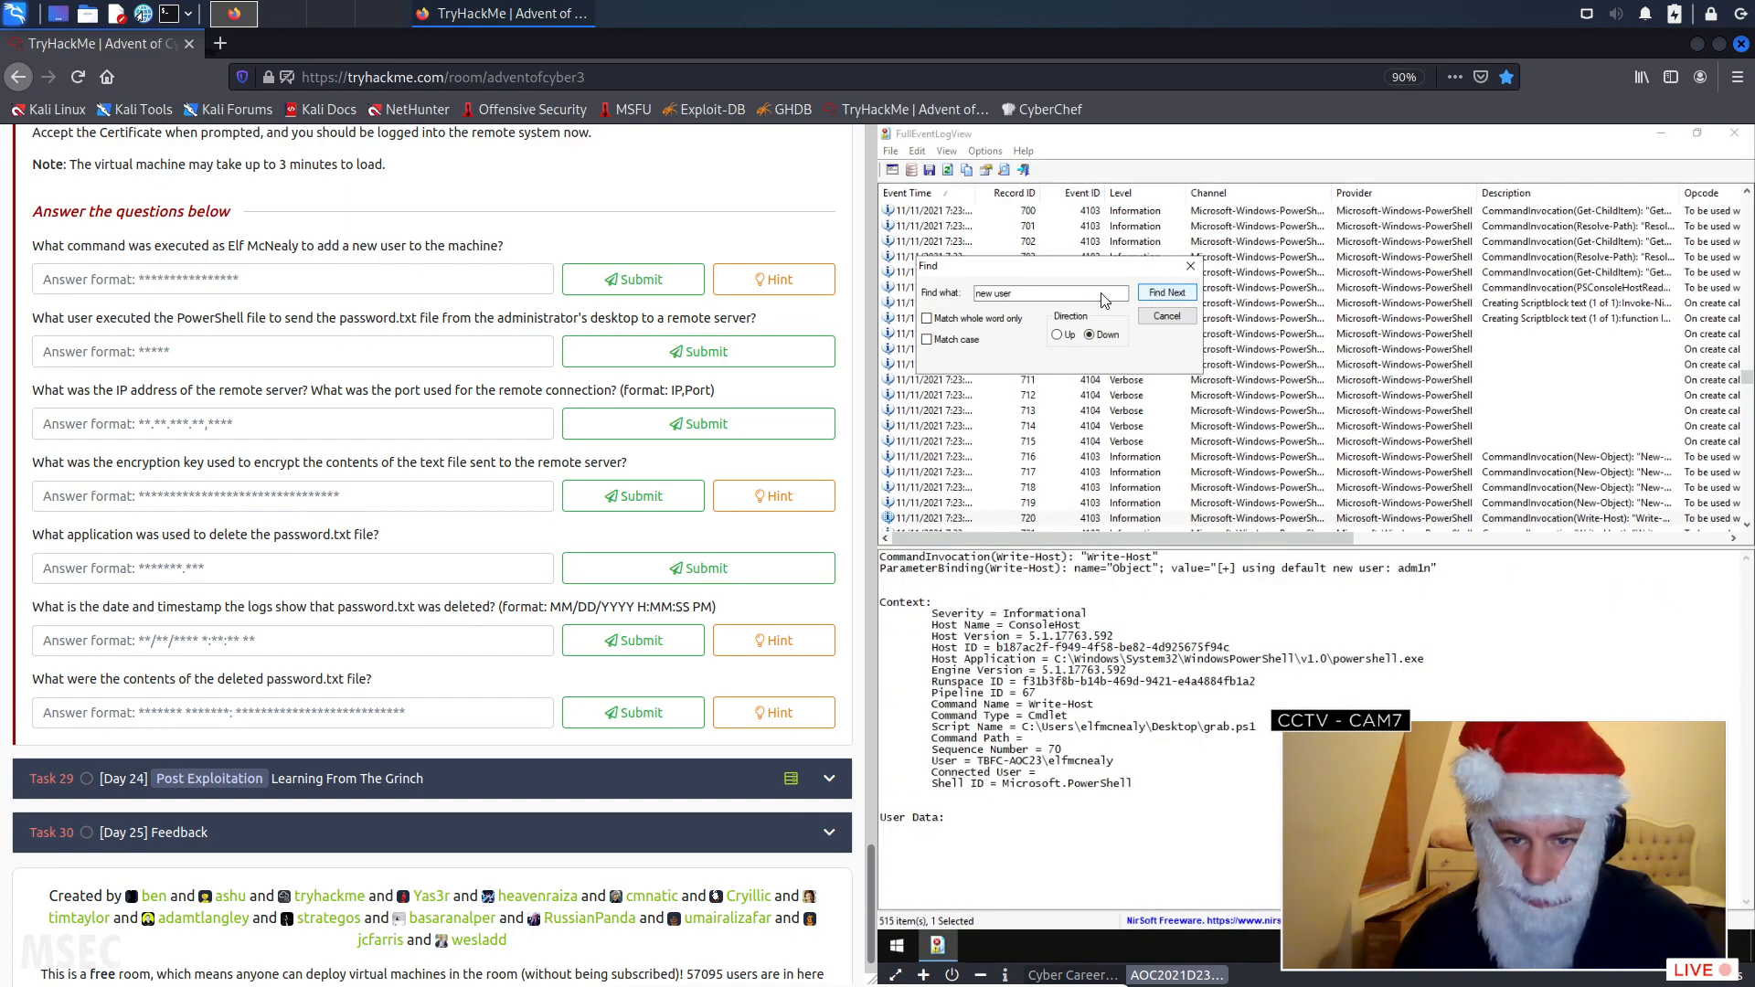
- Search the event log for "netuser", close the search, and look over the events around record 720
{"action": "left_click", "coordinate": [1054, 294]}
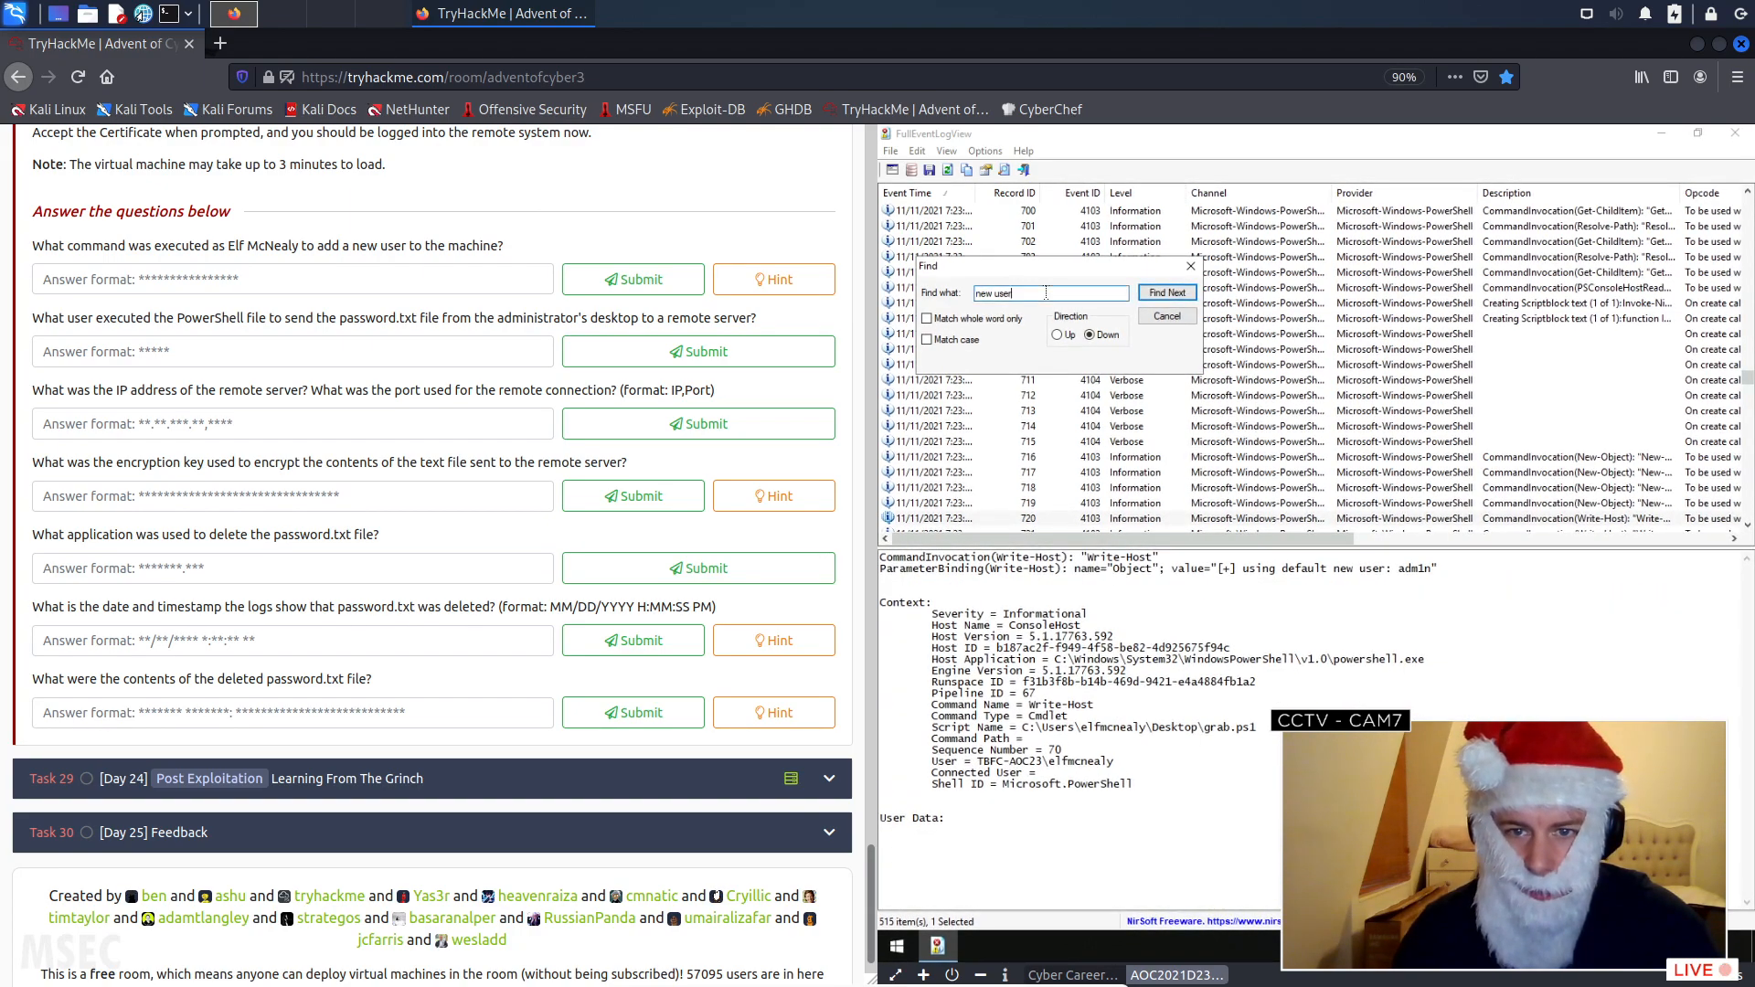
{"action": "left_click_drag", "start_coordinate": [1051, 294], "coordinate": [942, 302]}
{"action": "type", "text": "netuser"}
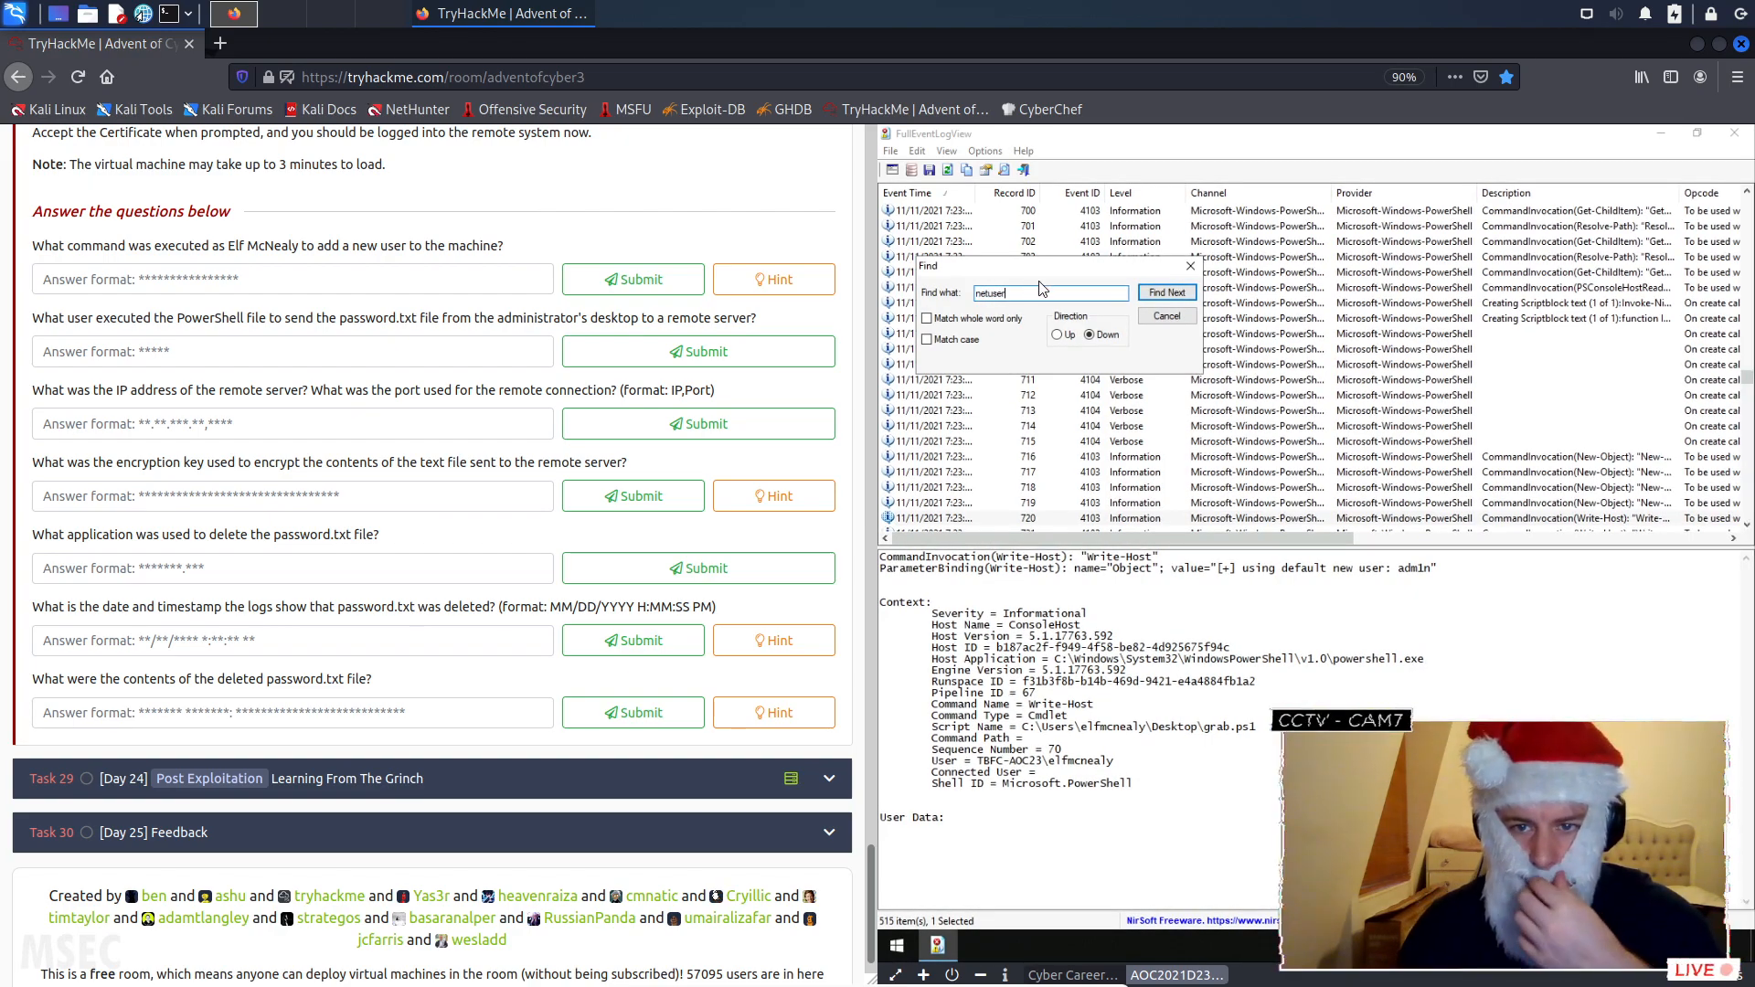
{"action": "left_click", "coordinate": [1168, 294]}
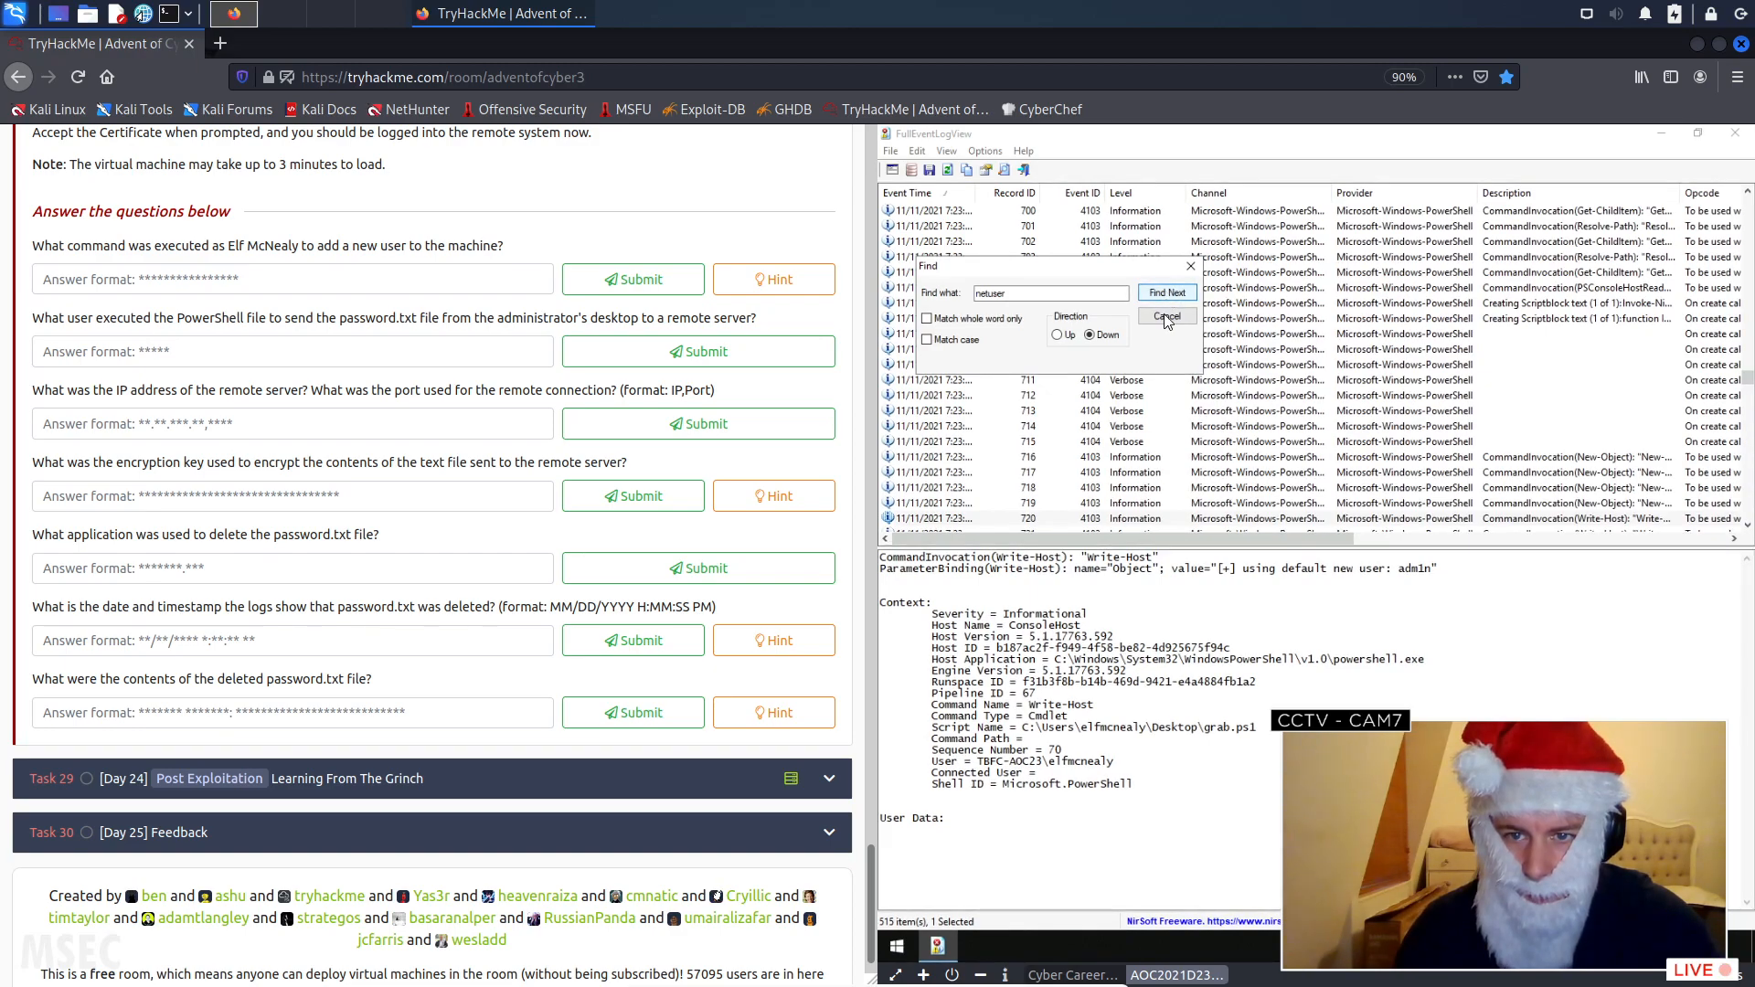
{"action": "left_click", "coordinate": [1166, 317]}
{"action": "scroll", "coordinate": [1455, 484], "scroll_direction": "down", "scroll_amount": 3}
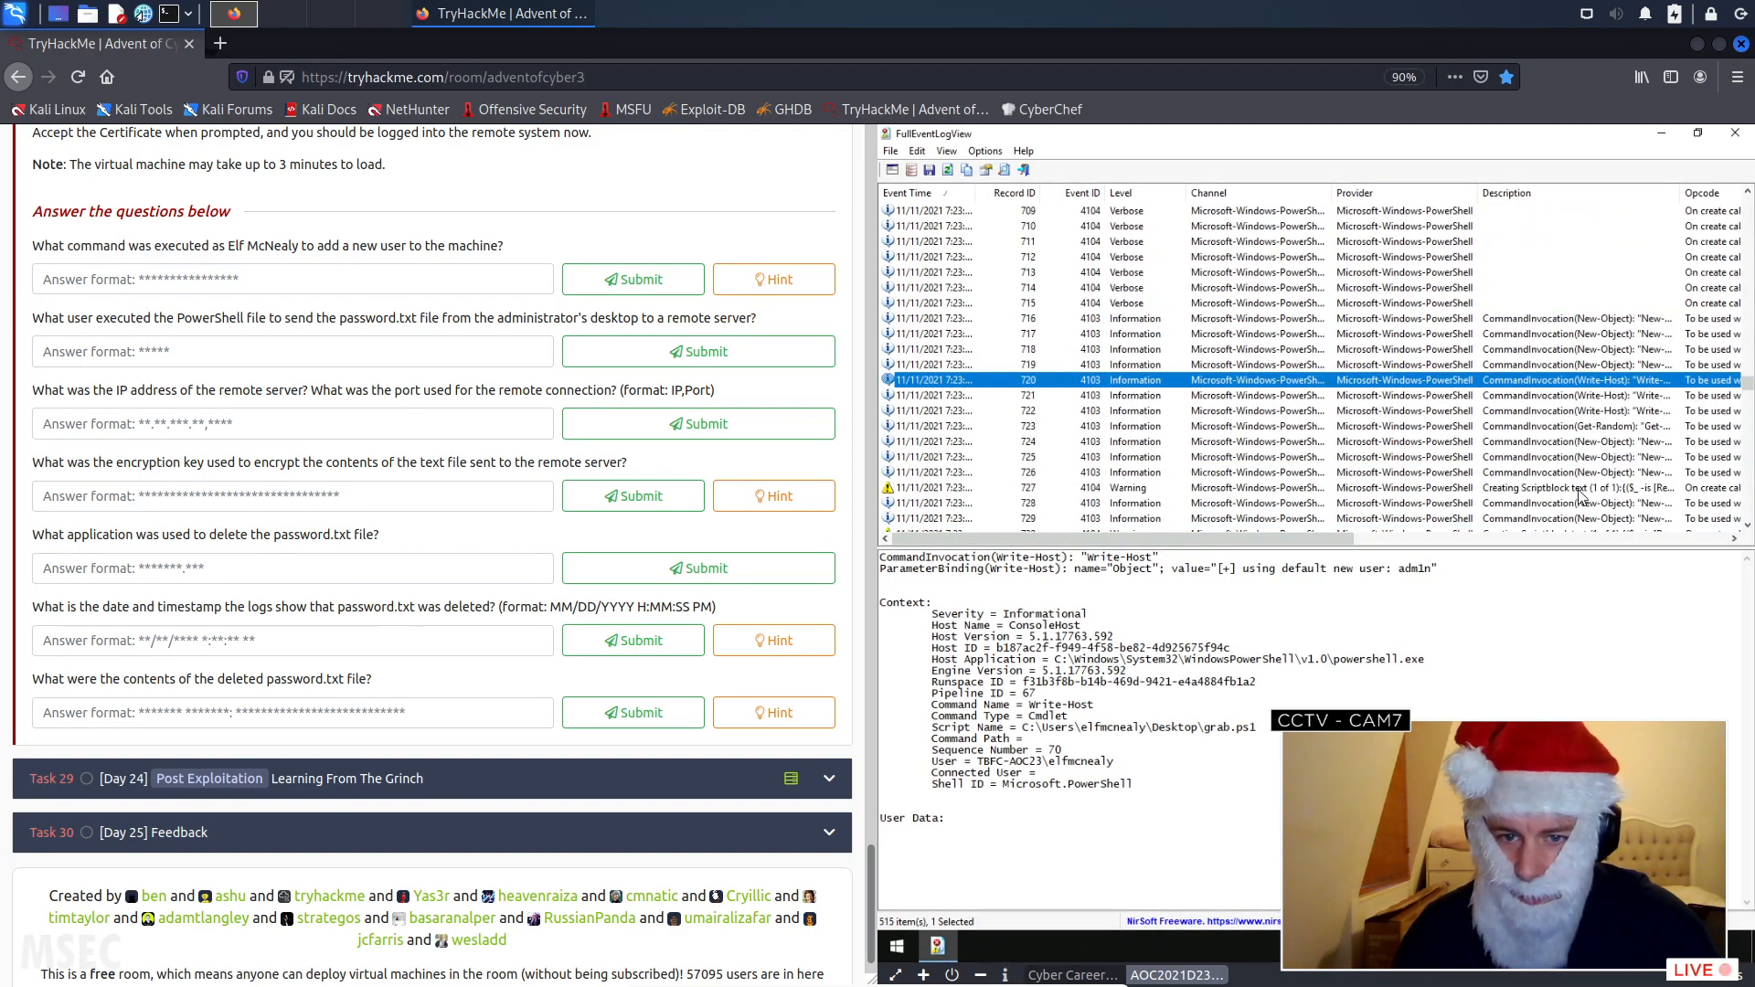
{"action": "scroll", "coordinate": [1492, 442], "scroll_direction": "up", "scroll_amount": 20}
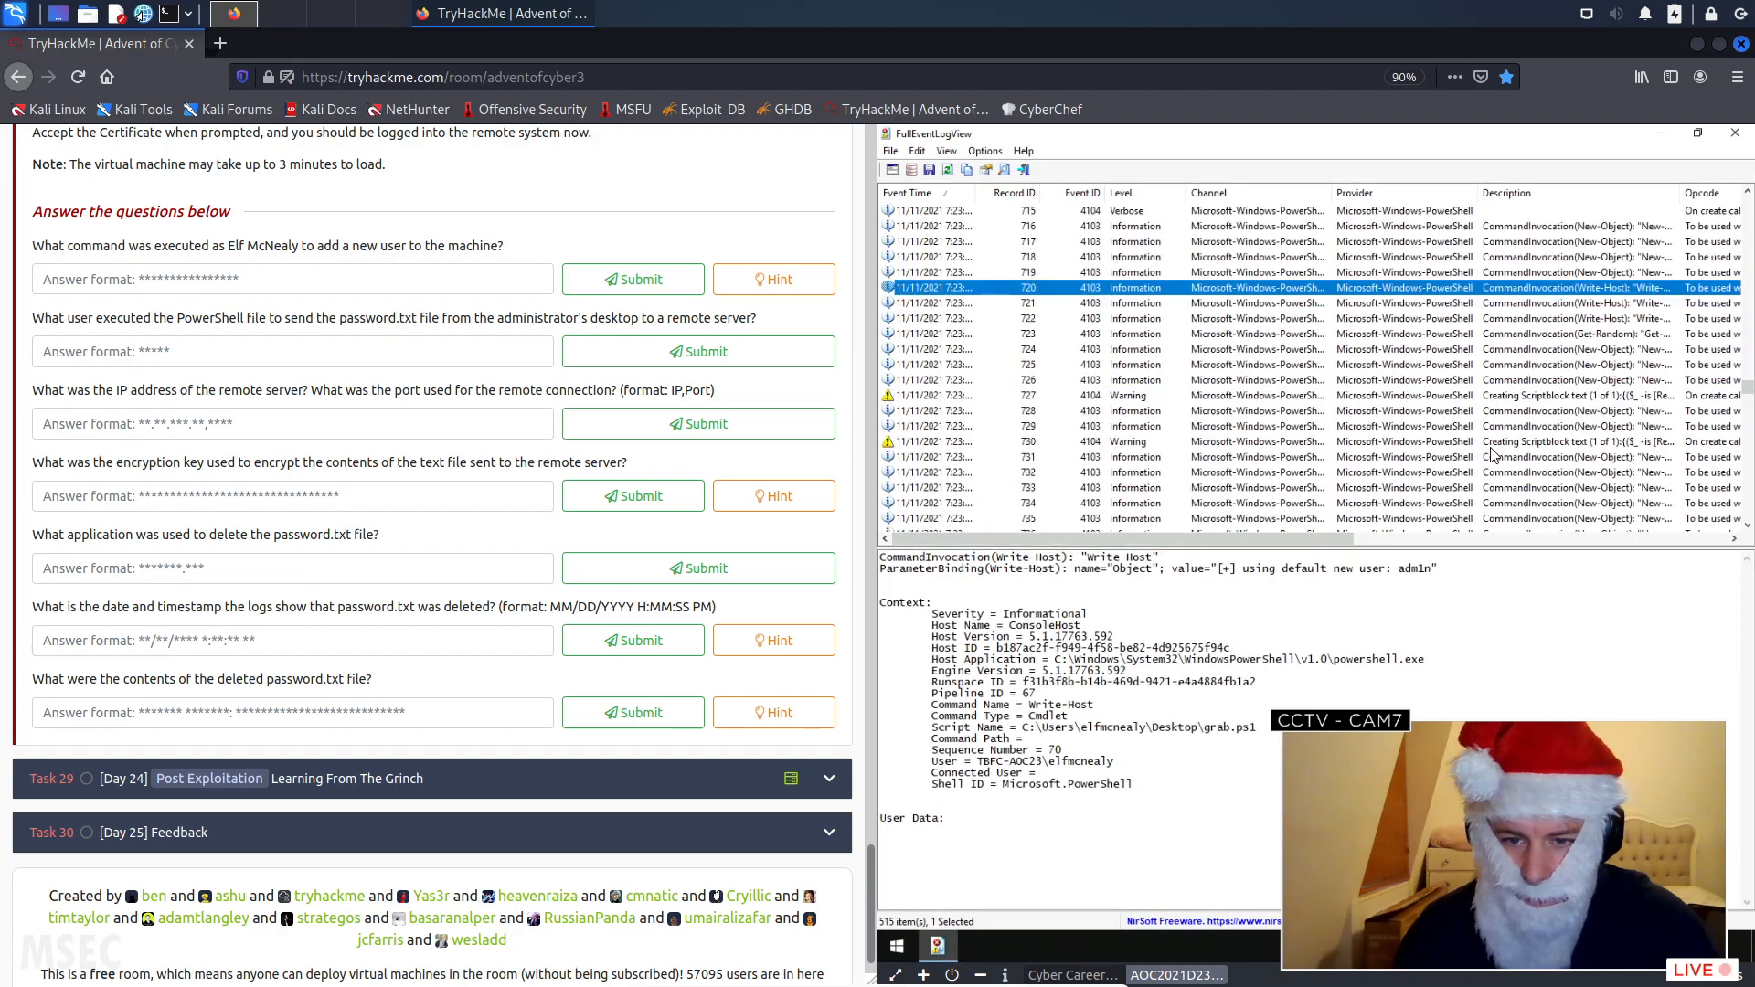
- Open the hint for the new-user command question and search the web for CVE-2021-1675
{"action": "scroll", "coordinate": [1492, 443], "scroll_direction": "up", "scroll_amount": 20}
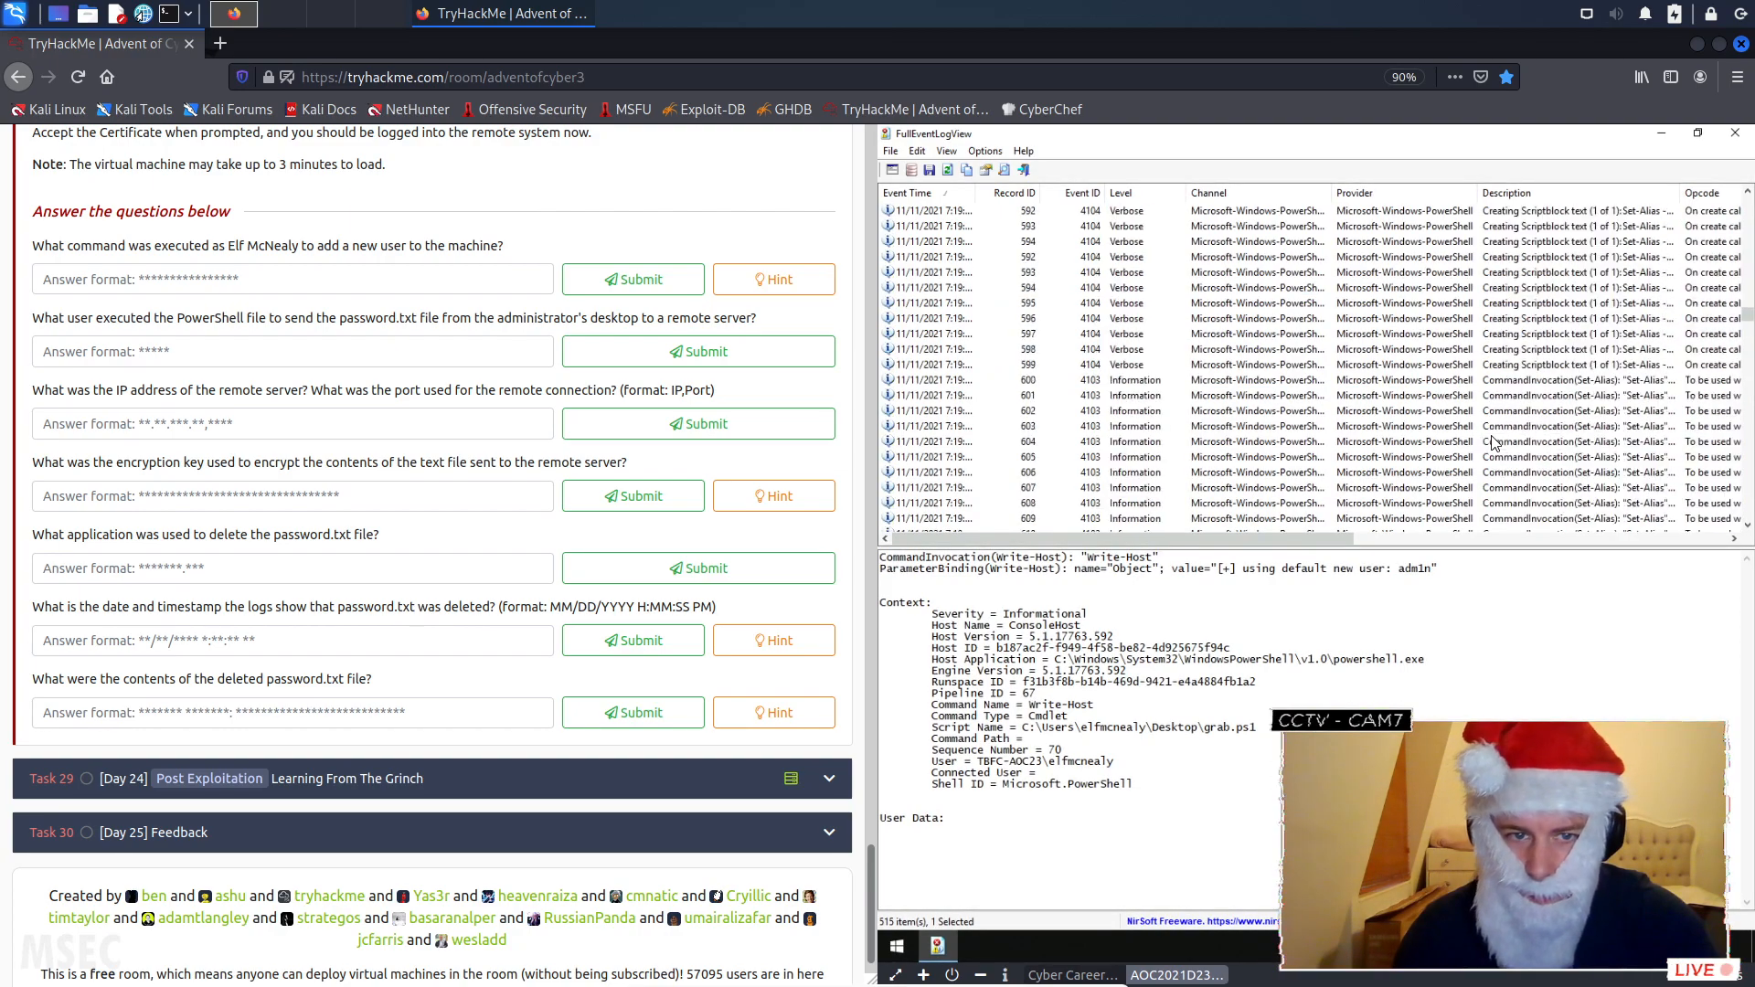
{"action": "left_click", "coordinate": [793, 289]}
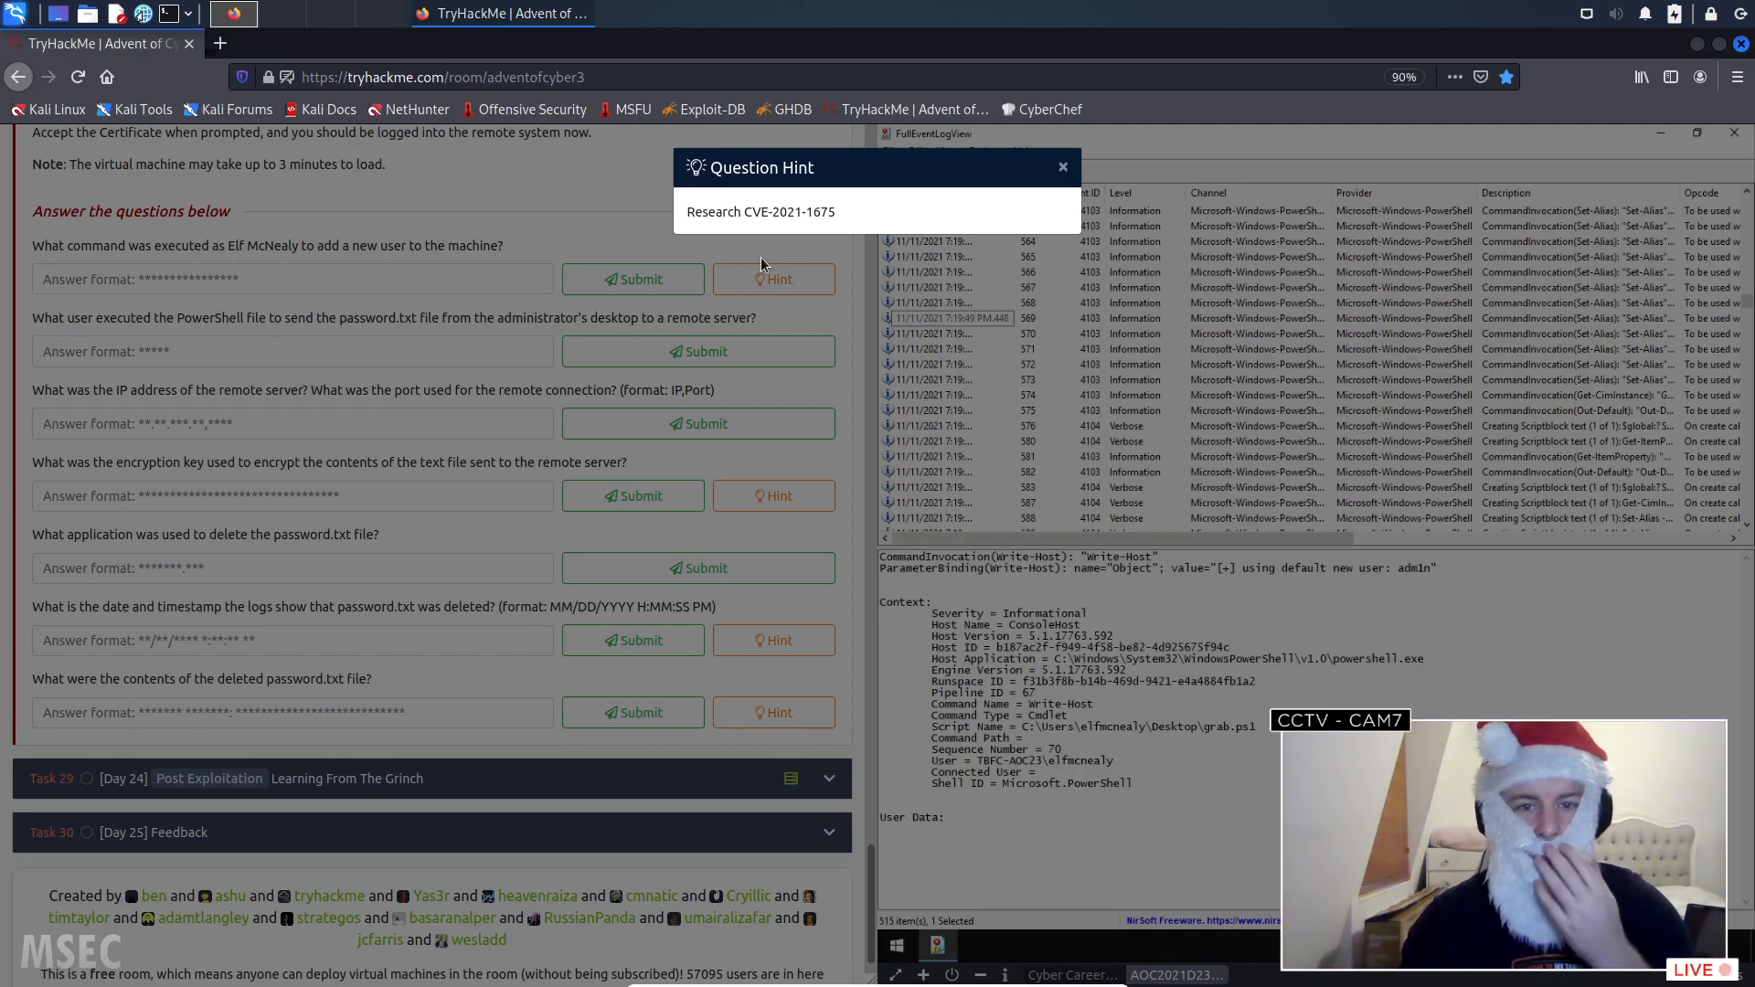
{"action": "right_click", "coordinate": [827, 211]}
{"action": "left_click", "coordinate": [905, 273]}
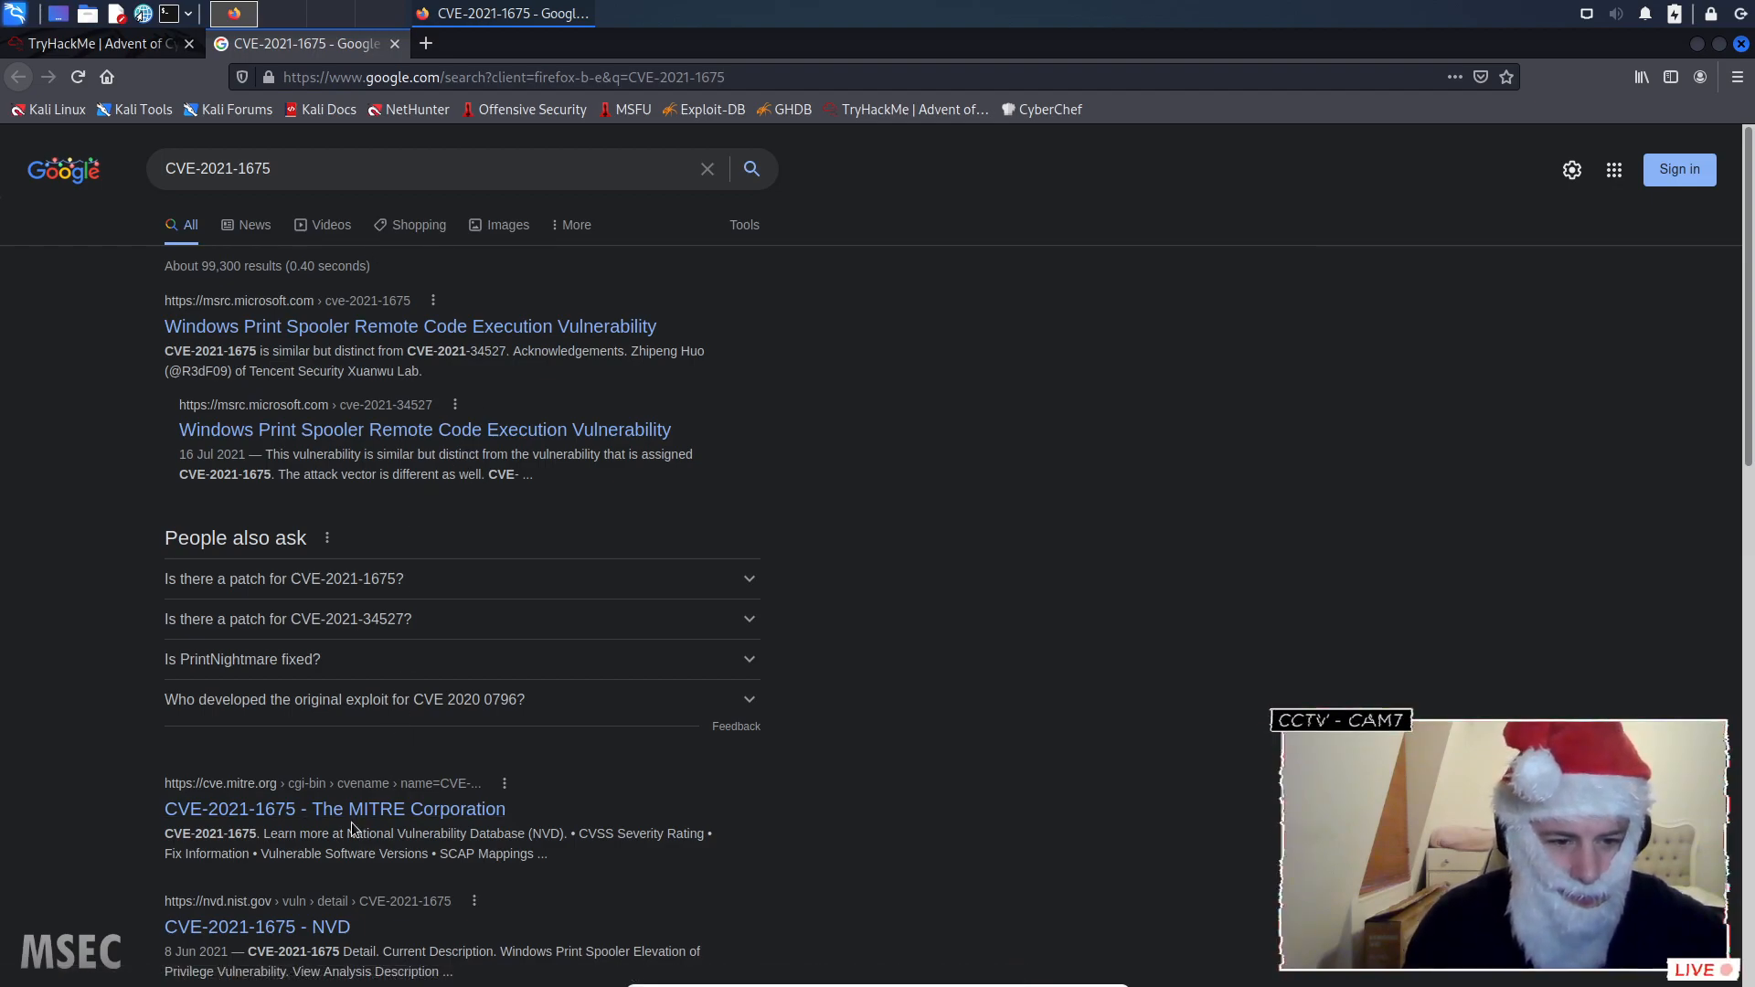
- Open the NVD entry for CVE-2021-1675 and read its description, references and affected software configurations
{"action": "left_click", "coordinate": [322, 937]}
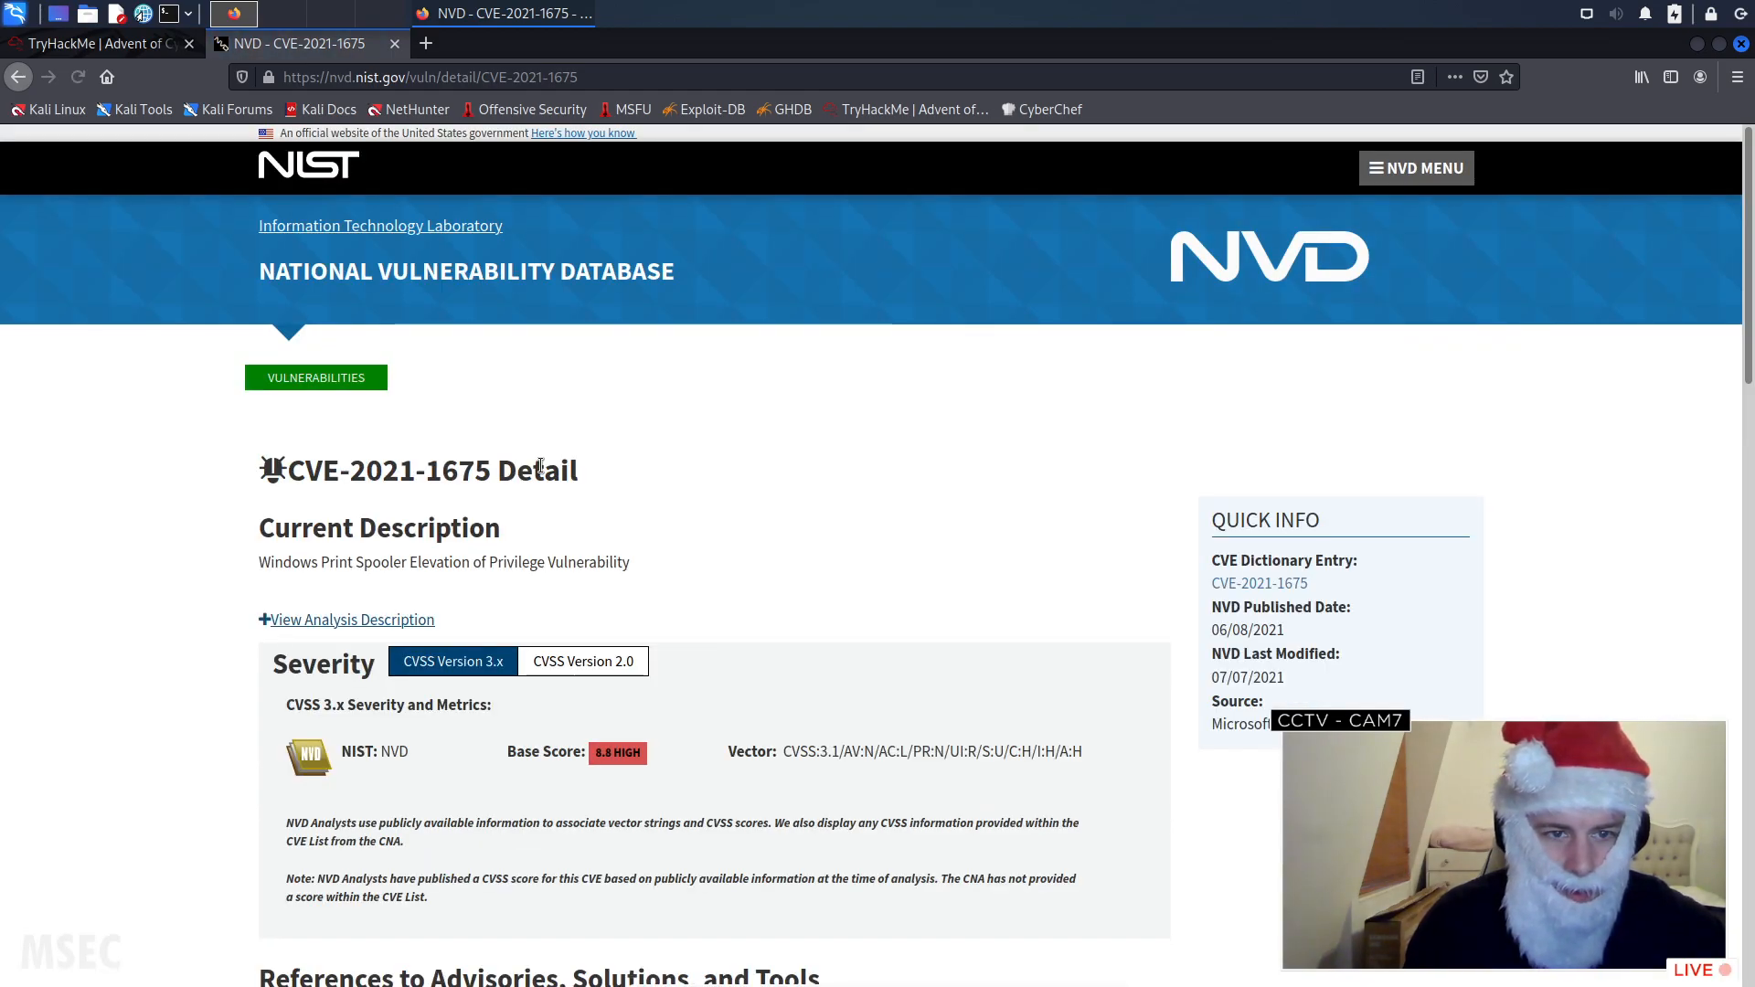
{"action": "scroll", "coordinate": [540, 467], "scroll_direction": "down", "scroll_amount": 2}
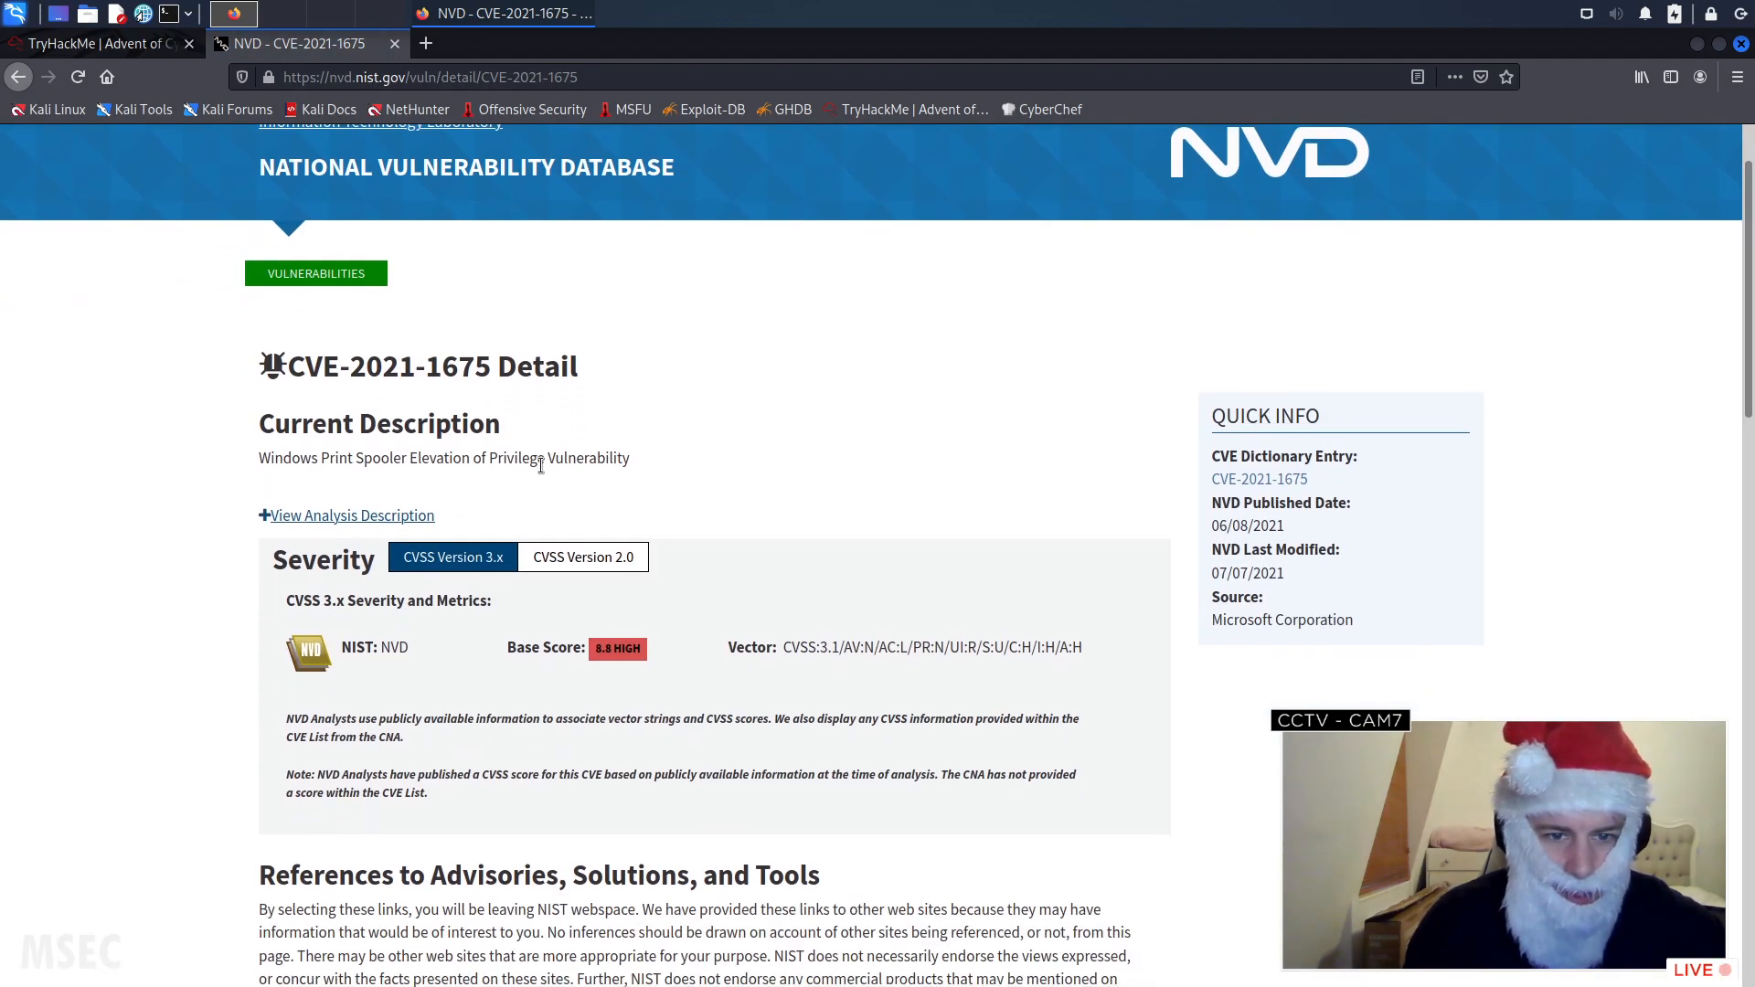
{"action": "scroll", "coordinate": [541, 467], "scroll_direction": "down", "scroll_amount": 6}
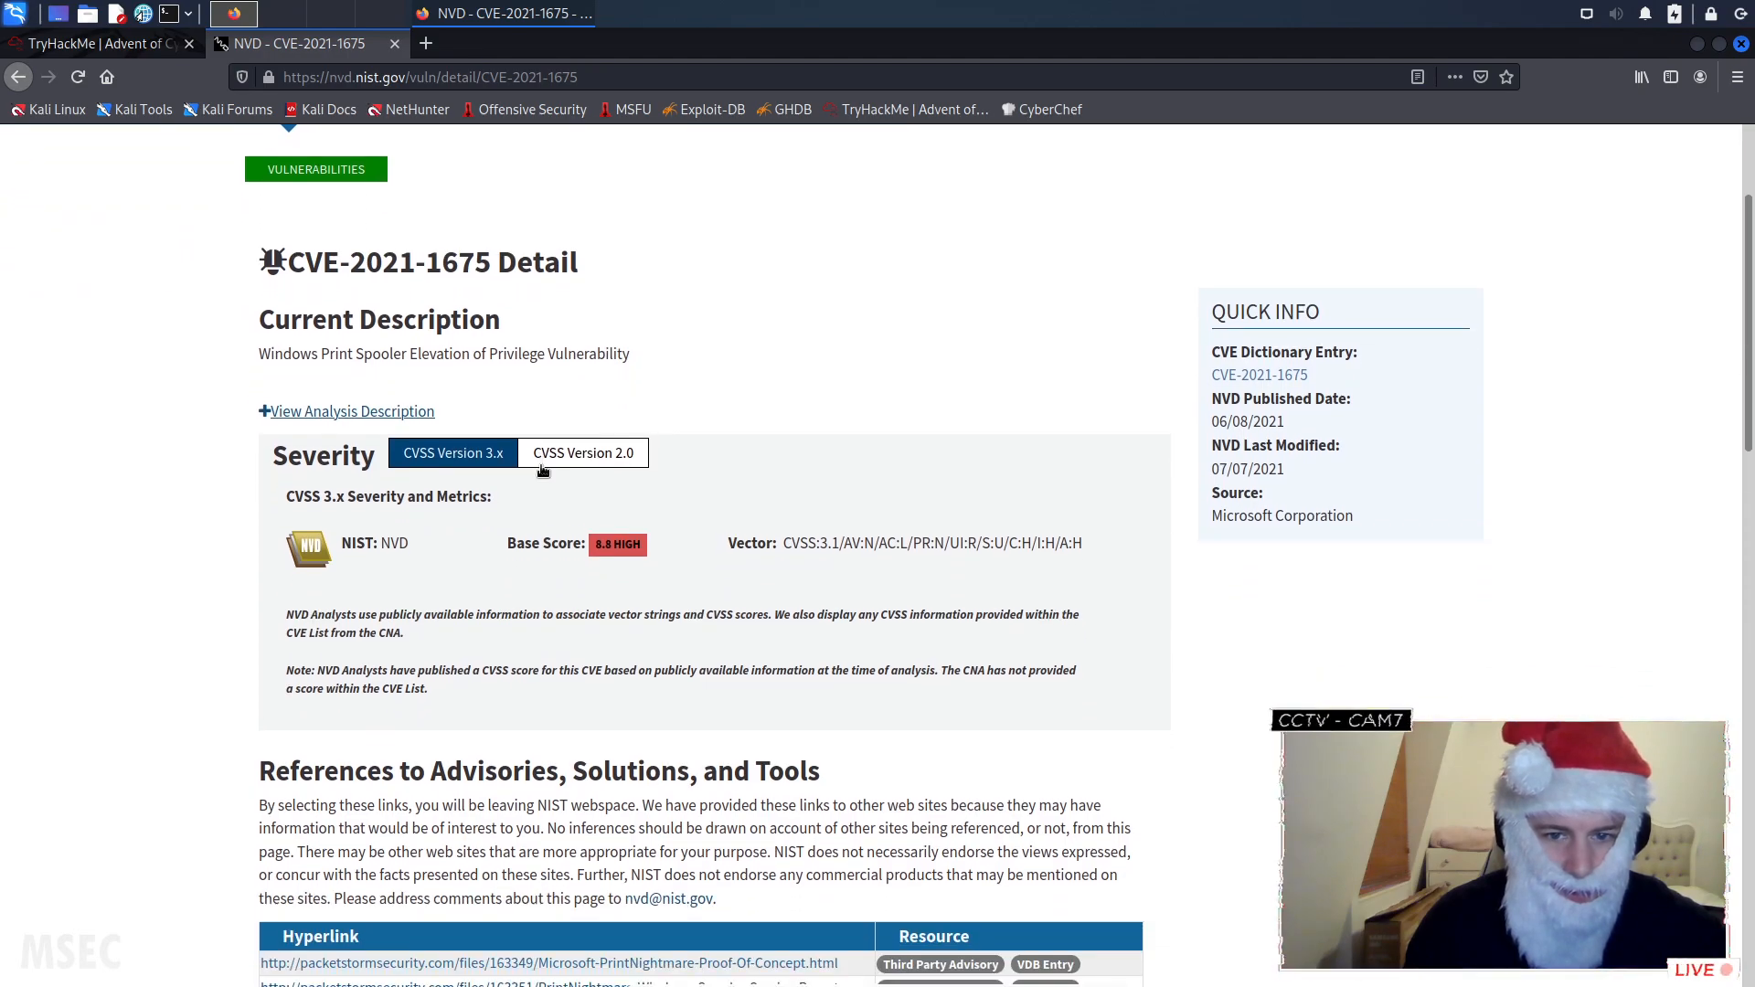
{"action": "scroll", "coordinate": [541, 469], "scroll_direction": "down", "scroll_amount": 6}
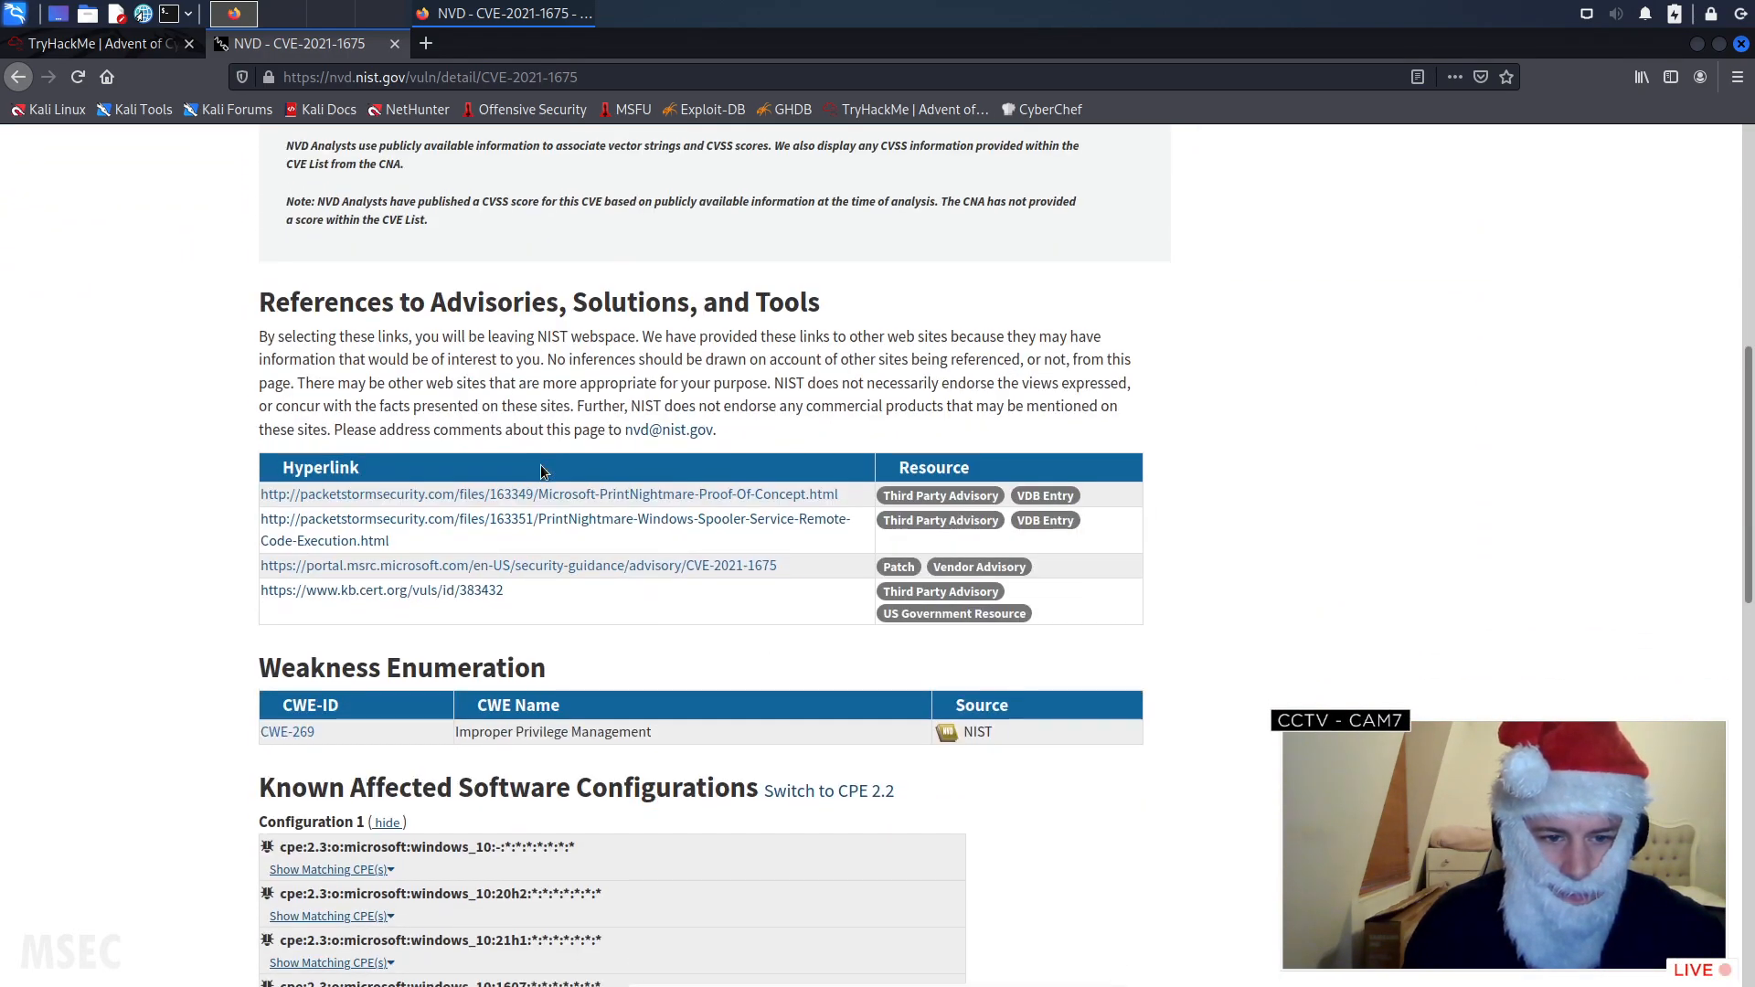
{"action": "scroll", "coordinate": [542, 470], "scroll_direction": "down", "scroll_amount": 8}
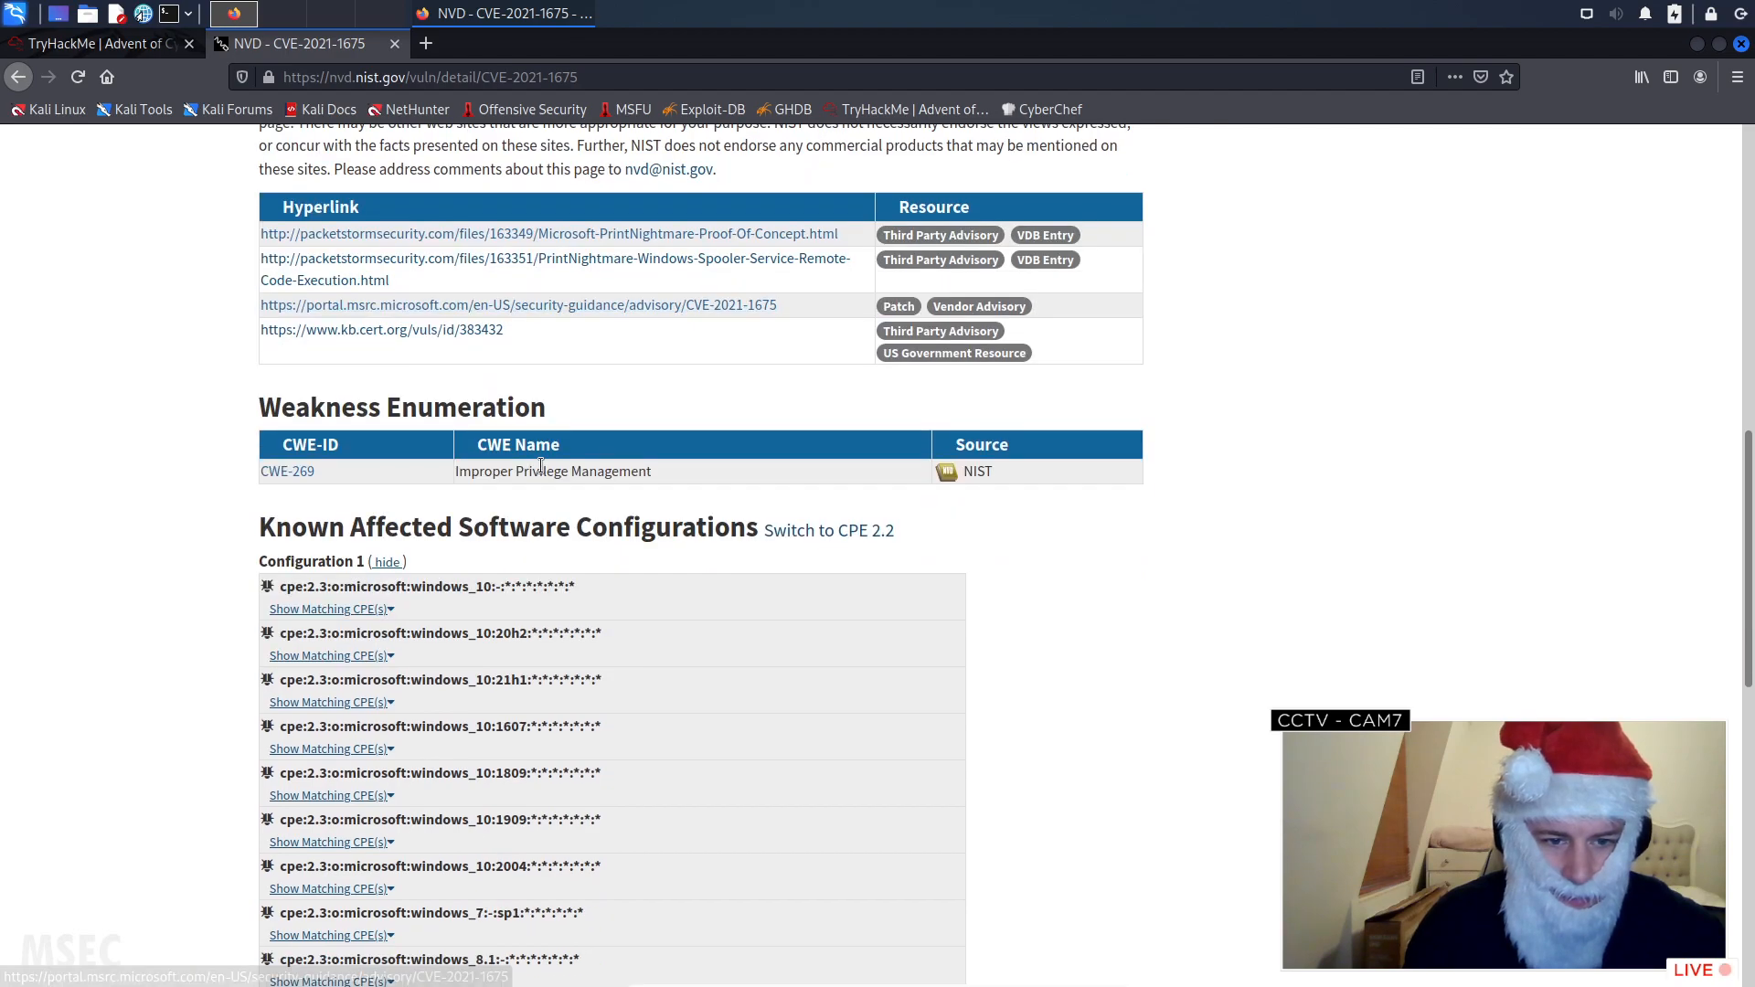
{"action": "scroll", "coordinate": [541, 466], "scroll_direction": "down", "scroll_amount": 9}
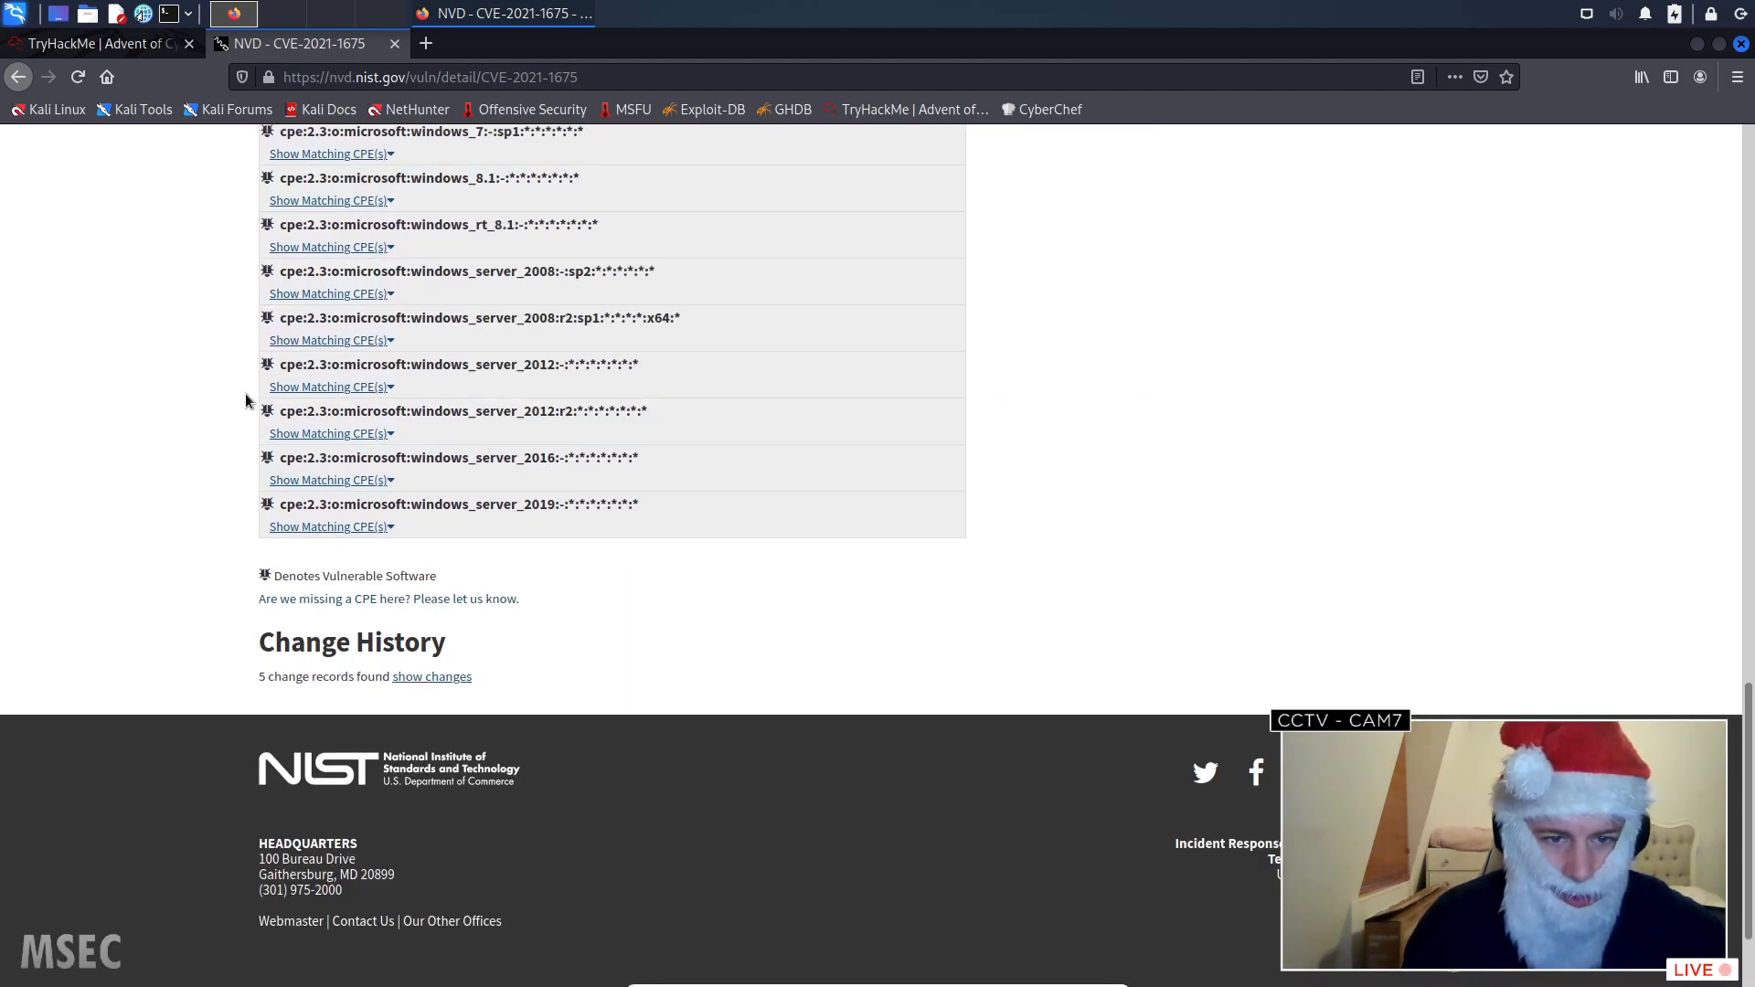
{"action": "scroll", "coordinate": [245, 400], "scroll_direction": "up", "scroll_amount": 20}
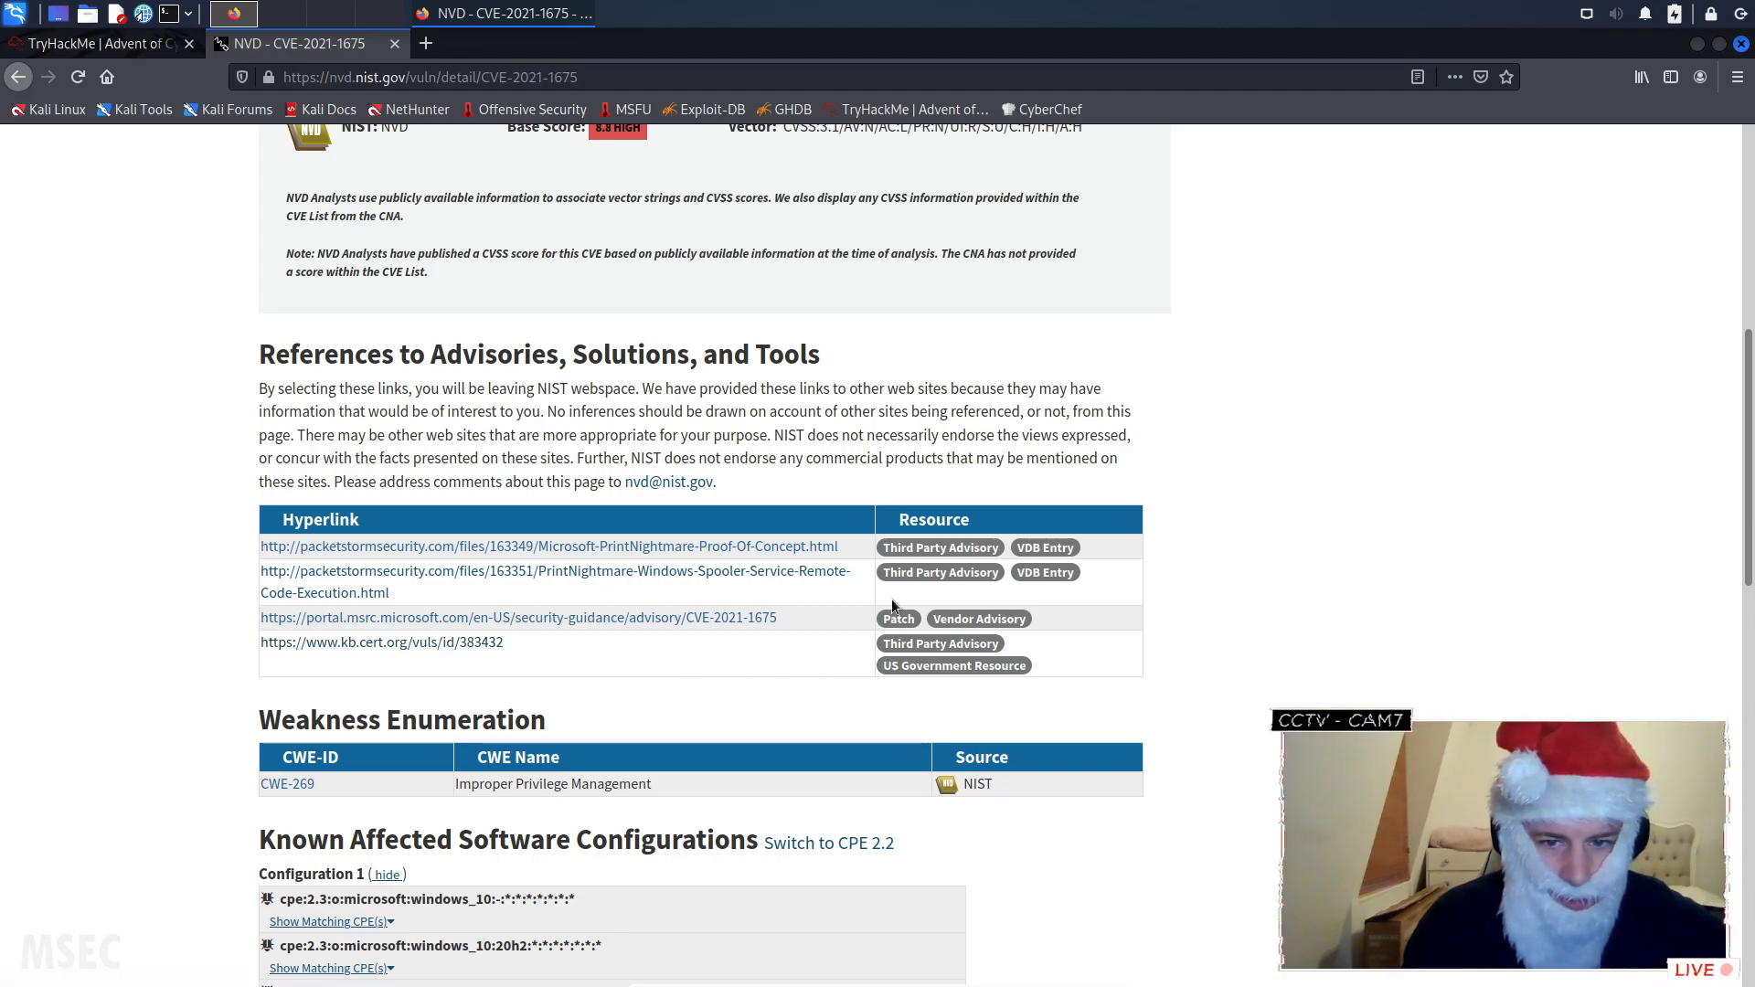
- Open the linked CWE-269 weakness definition, look over its contents, and close it
{"action": "left_click", "coordinate": [287, 784]}
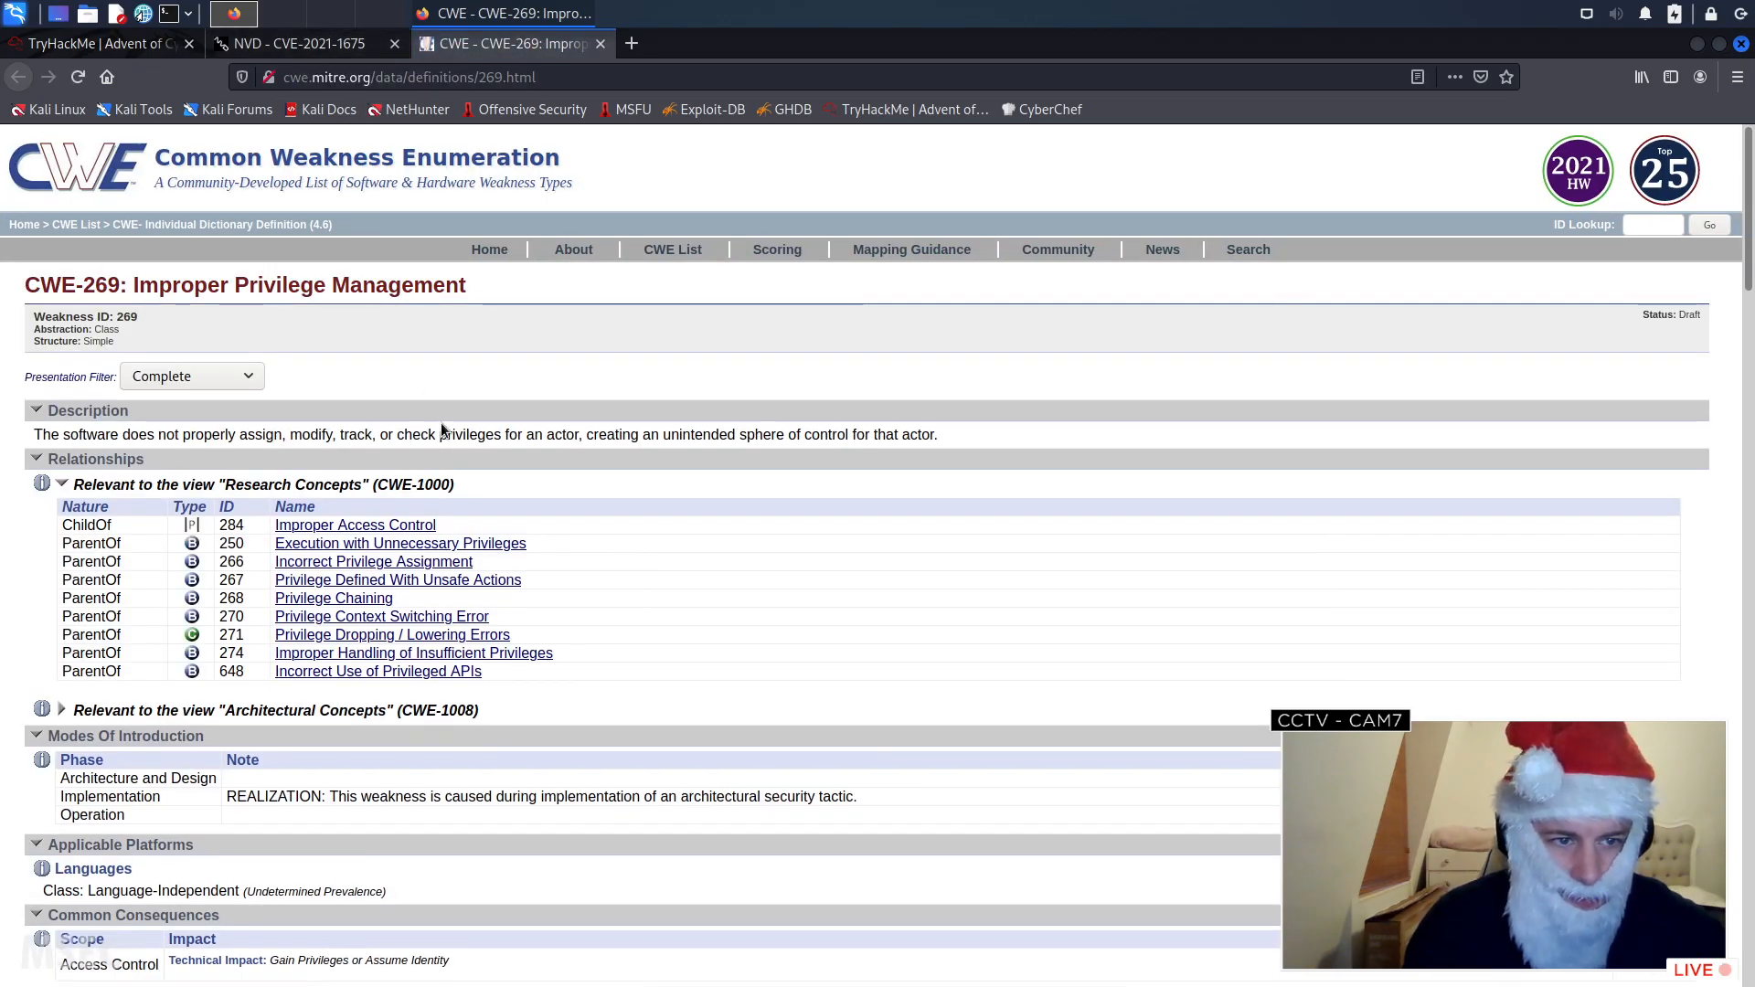
{"action": "scroll", "coordinate": [441, 428], "scroll_direction": "down", "scroll_amount": 5}
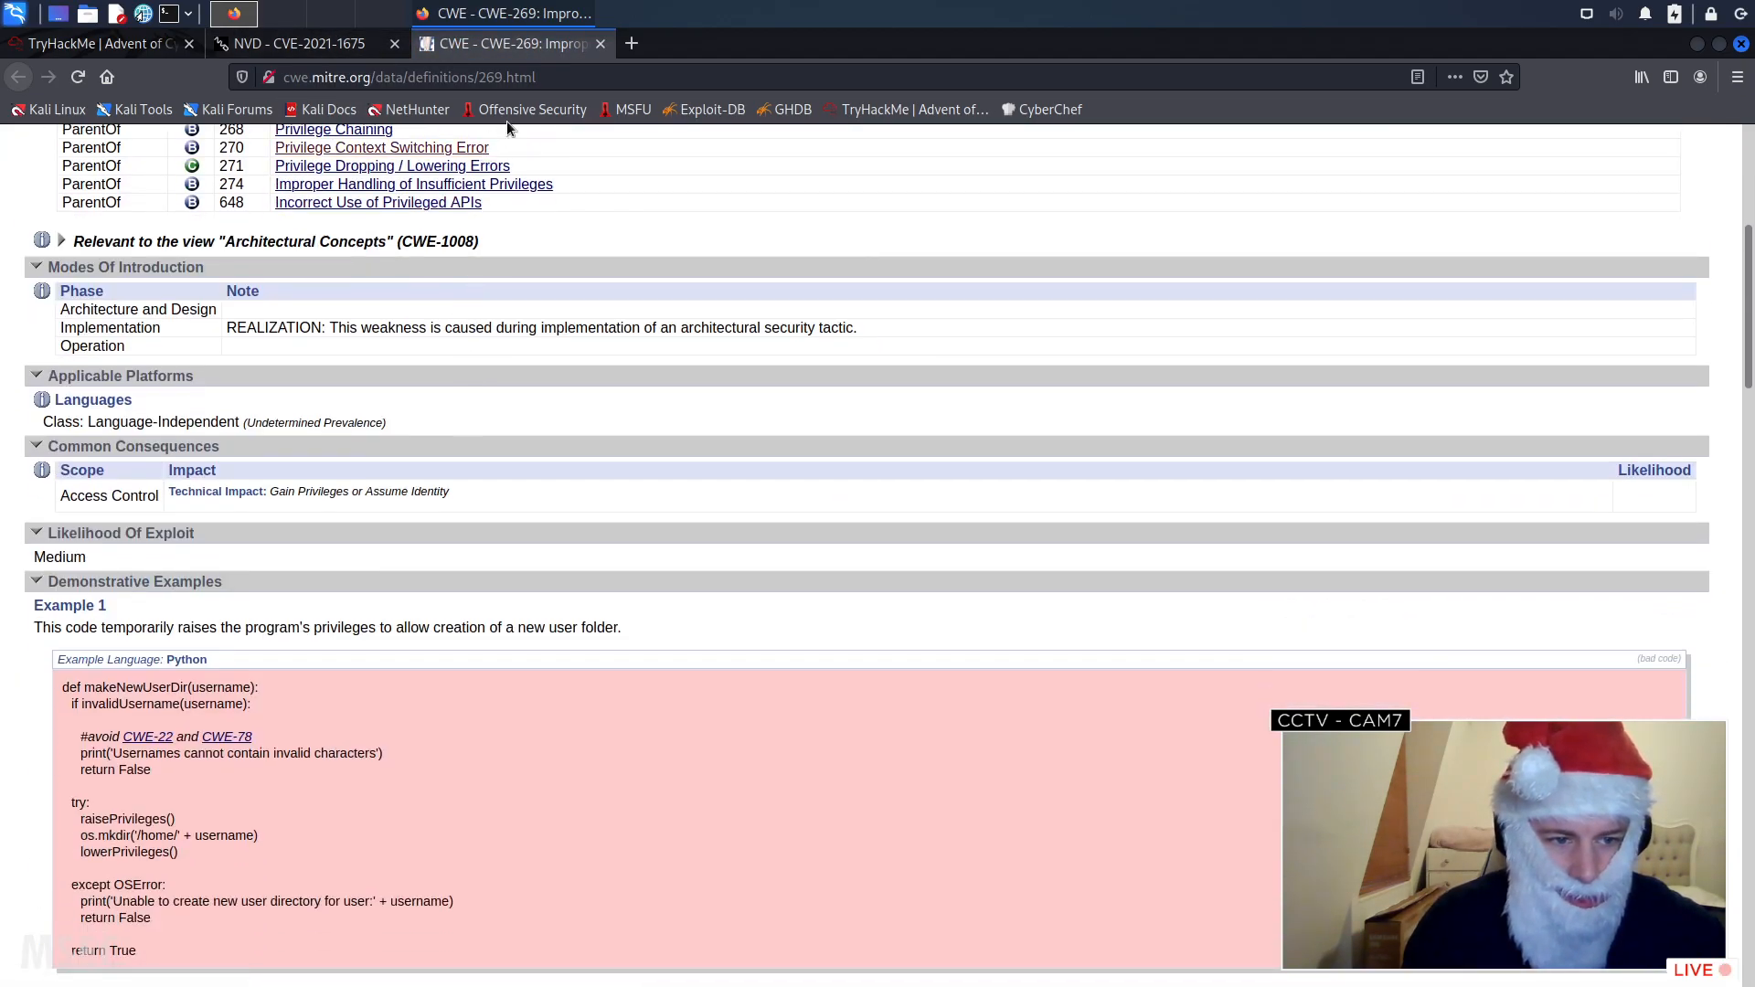
{"action": "left_click", "coordinate": [598, 43]}
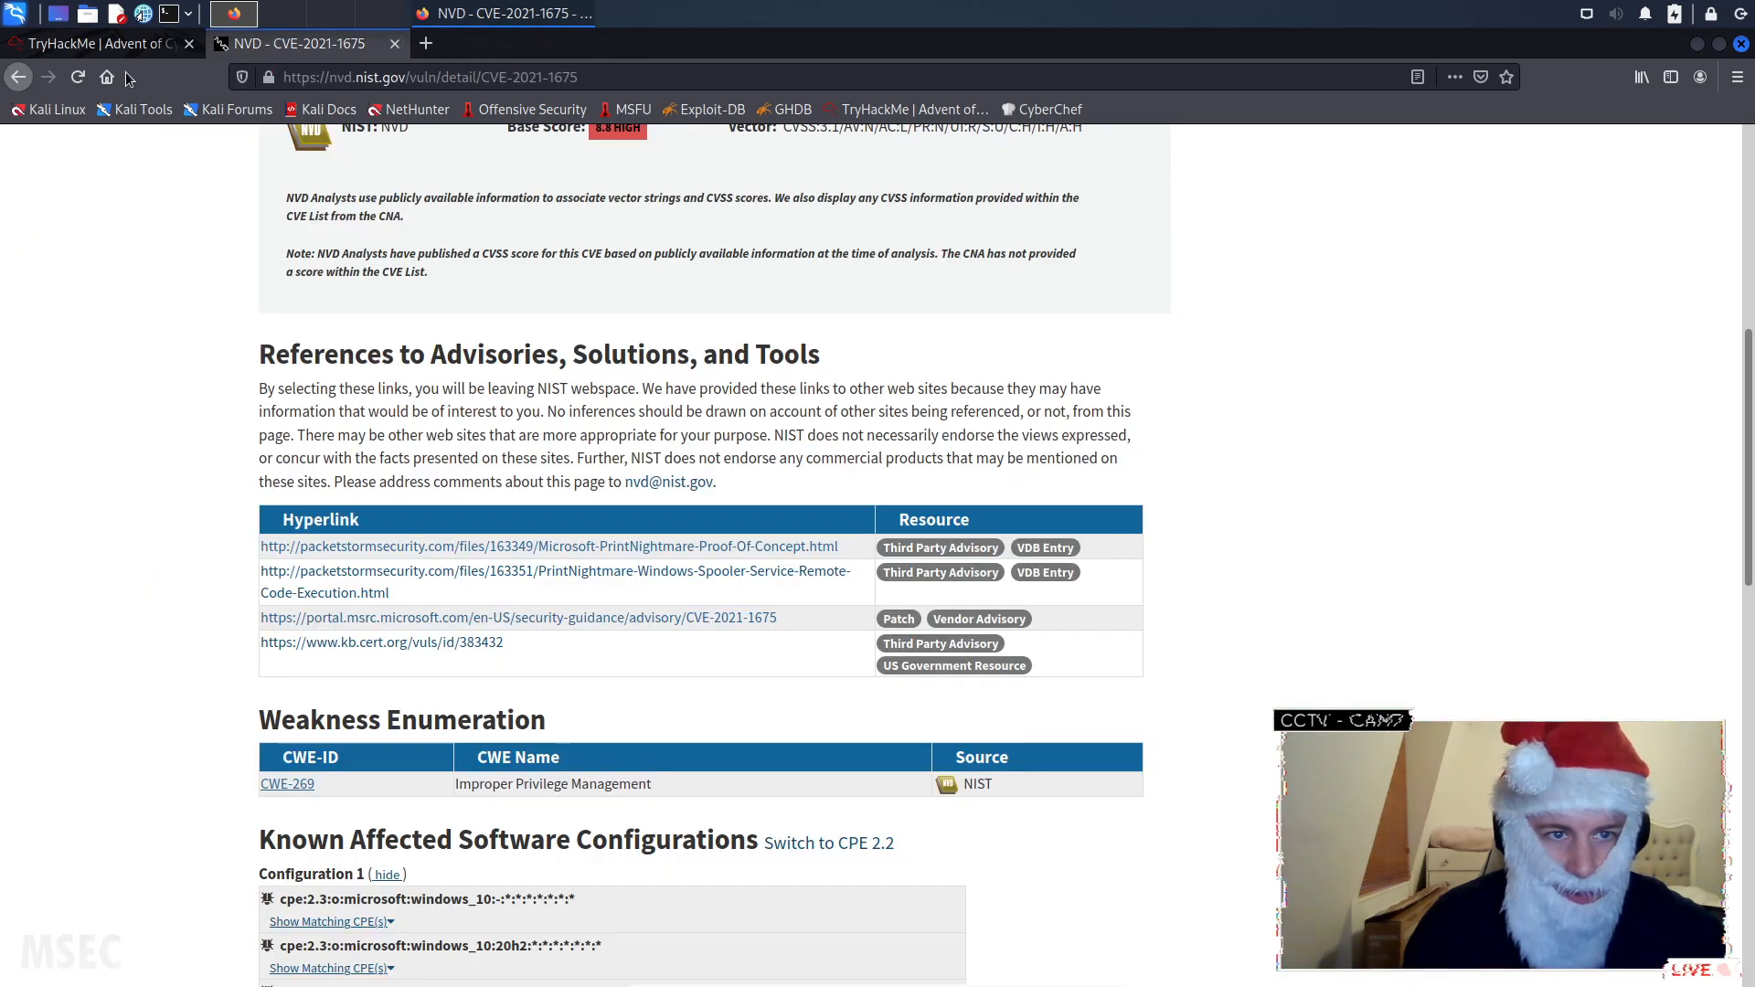
- Return to the search results and read the MITRE record for CVE-2021-1675
{"action": "left_click", "coordinate": [19, 77]}
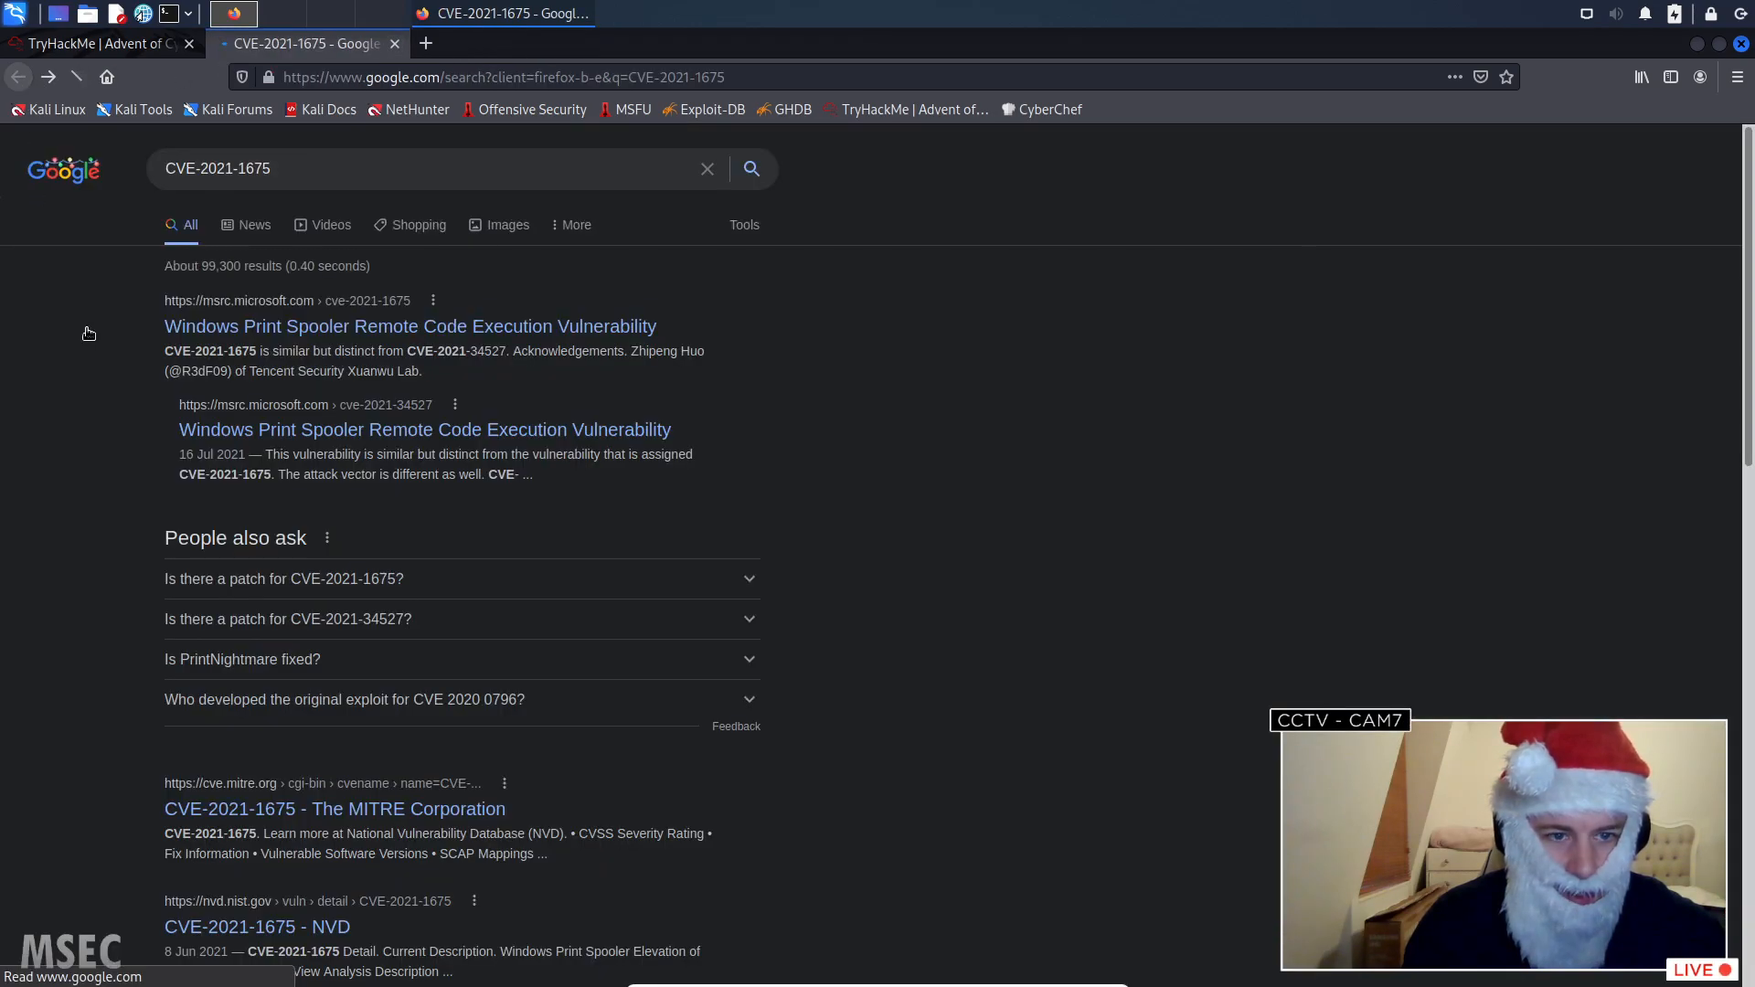
{"action": "left_click", "coordinate": [320, 816]}
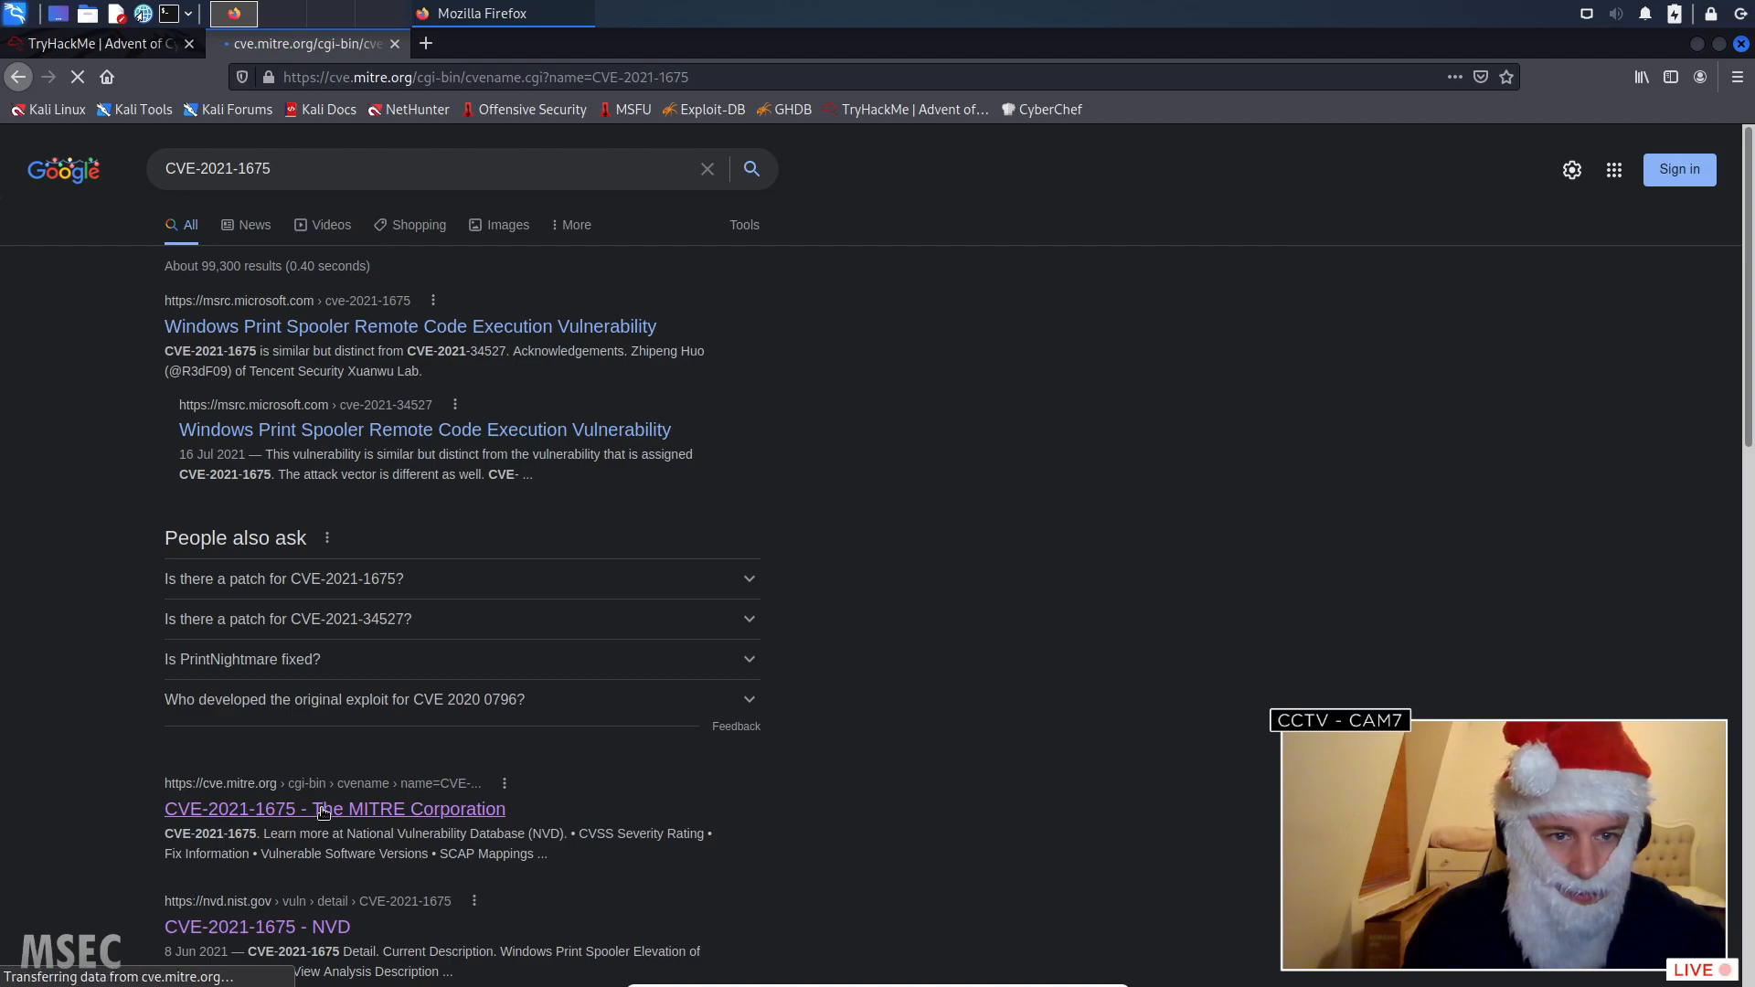
{"action": "scroll", "coordinate": [417, 621], "scroll_direction": "down", "scroll_amount": 4}
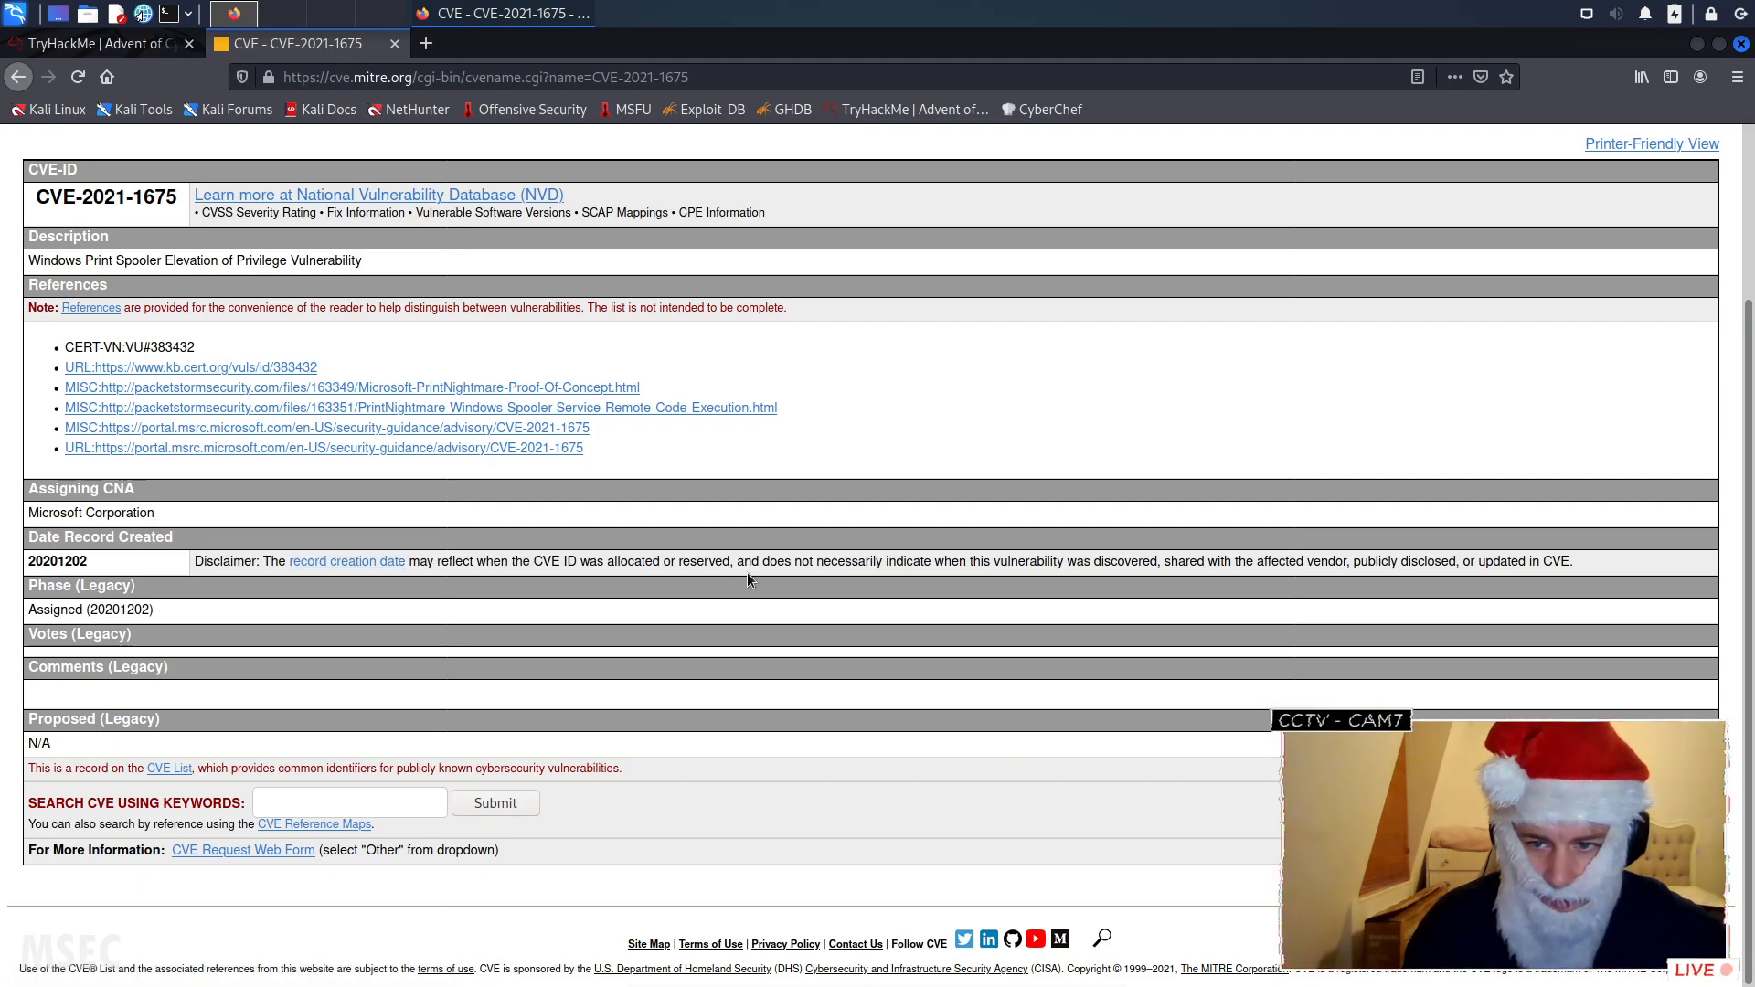
- Go back to the search results, open Microsoft's advisory for CVE-2021-1675, and read through to its revisions
{"action": "left_click", "coordinate": [18, 76]}
{"action": "left_click", "coordinate": [285, 327]}
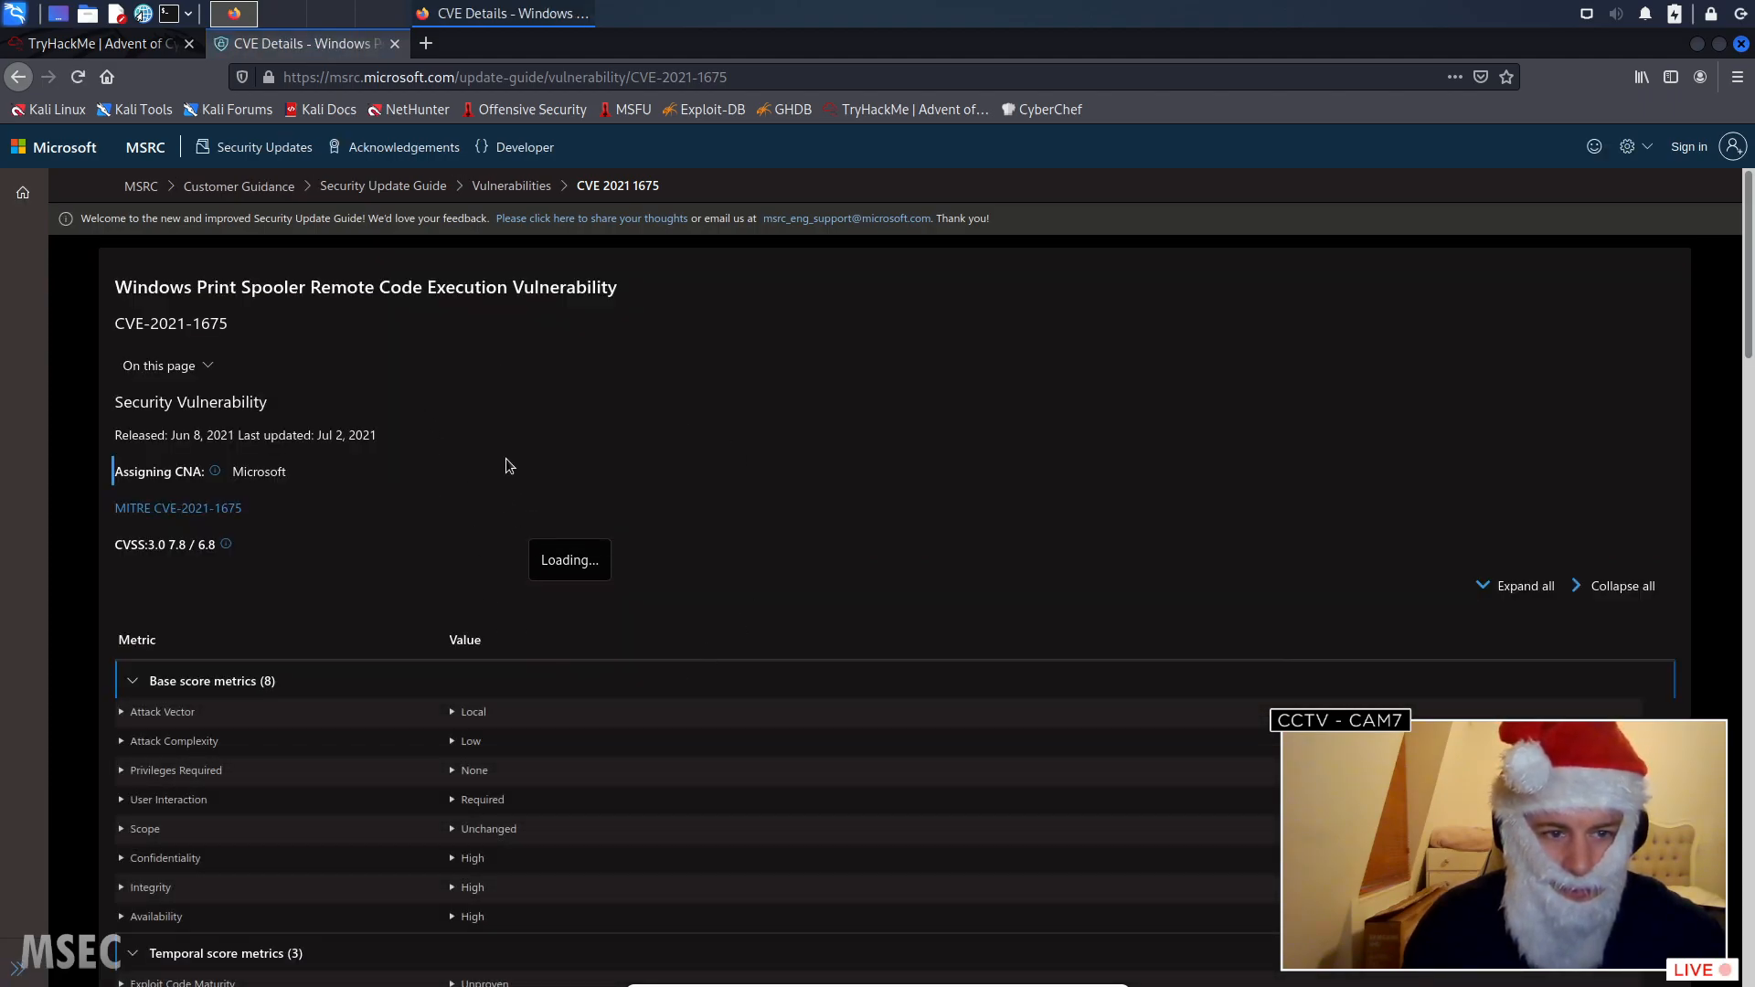
{"action": "scroll", "coordinate": [514, 470], "scroll_direction": "down", "scroll_amount": 2}
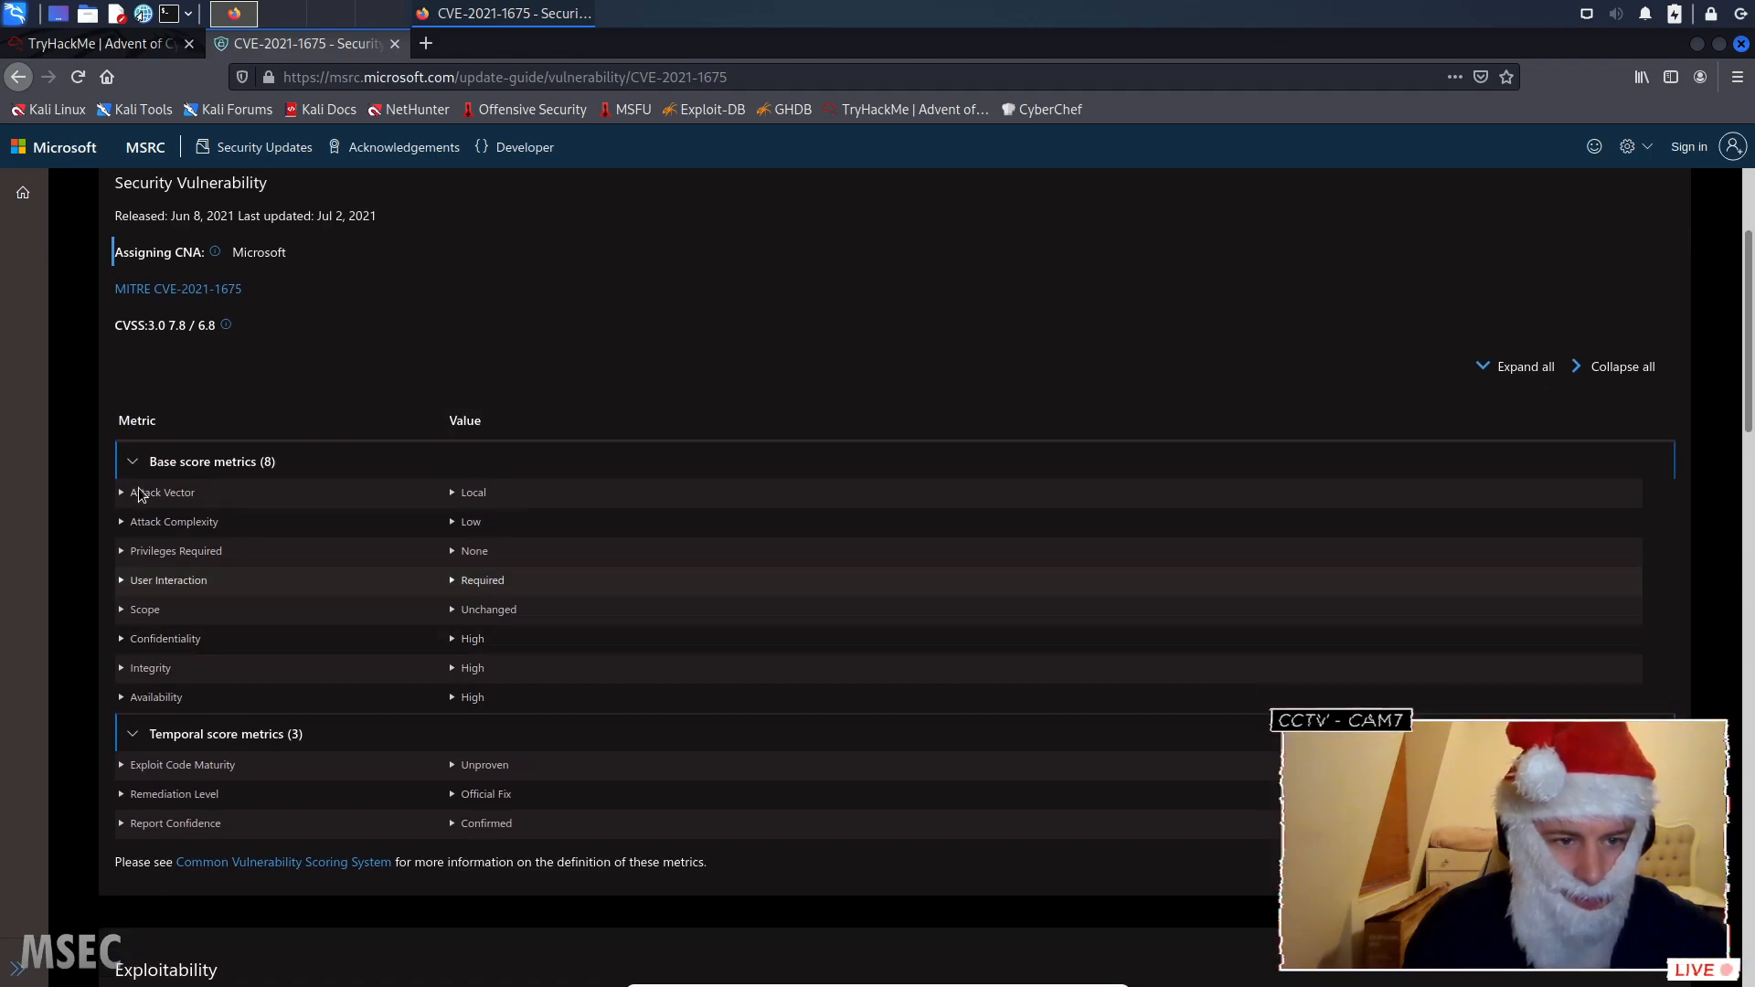
{"action": "scroll", "coordinate": [283, 709], "scroll_direction": "down", "scroll_amount": 1}
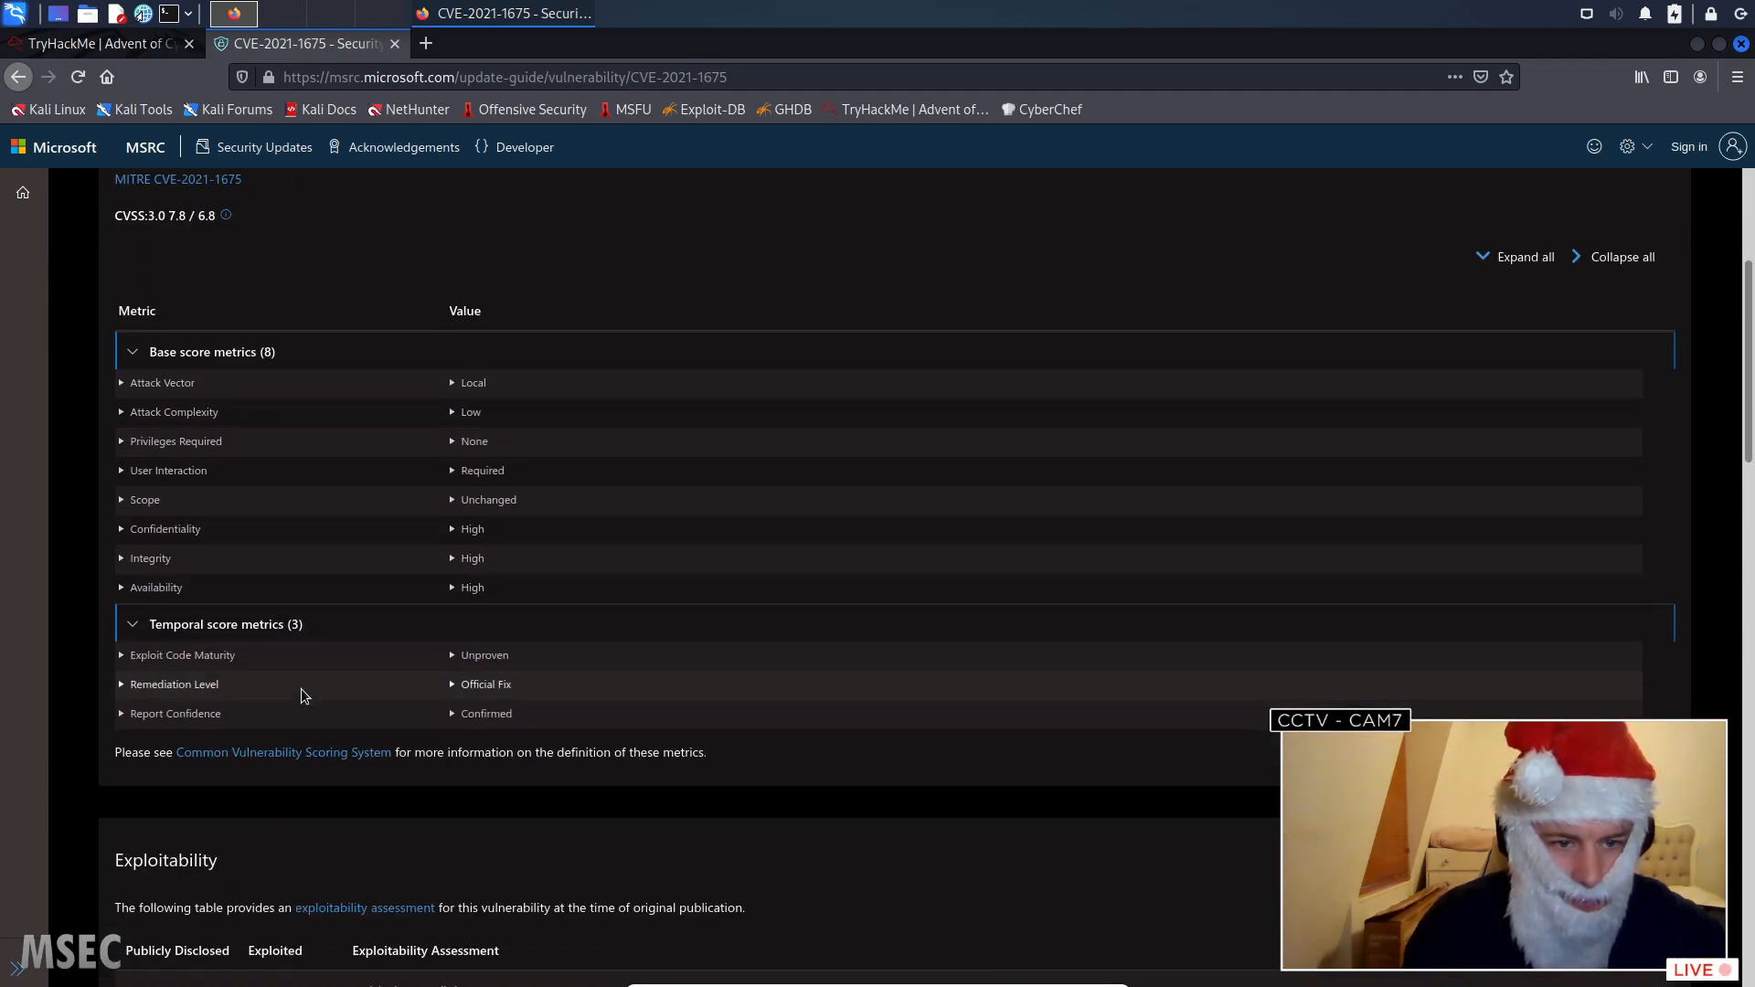
{"action": "scroll", "coordinate": [266, 681], "scroll_direction": "down", "scroll_amount": 2}
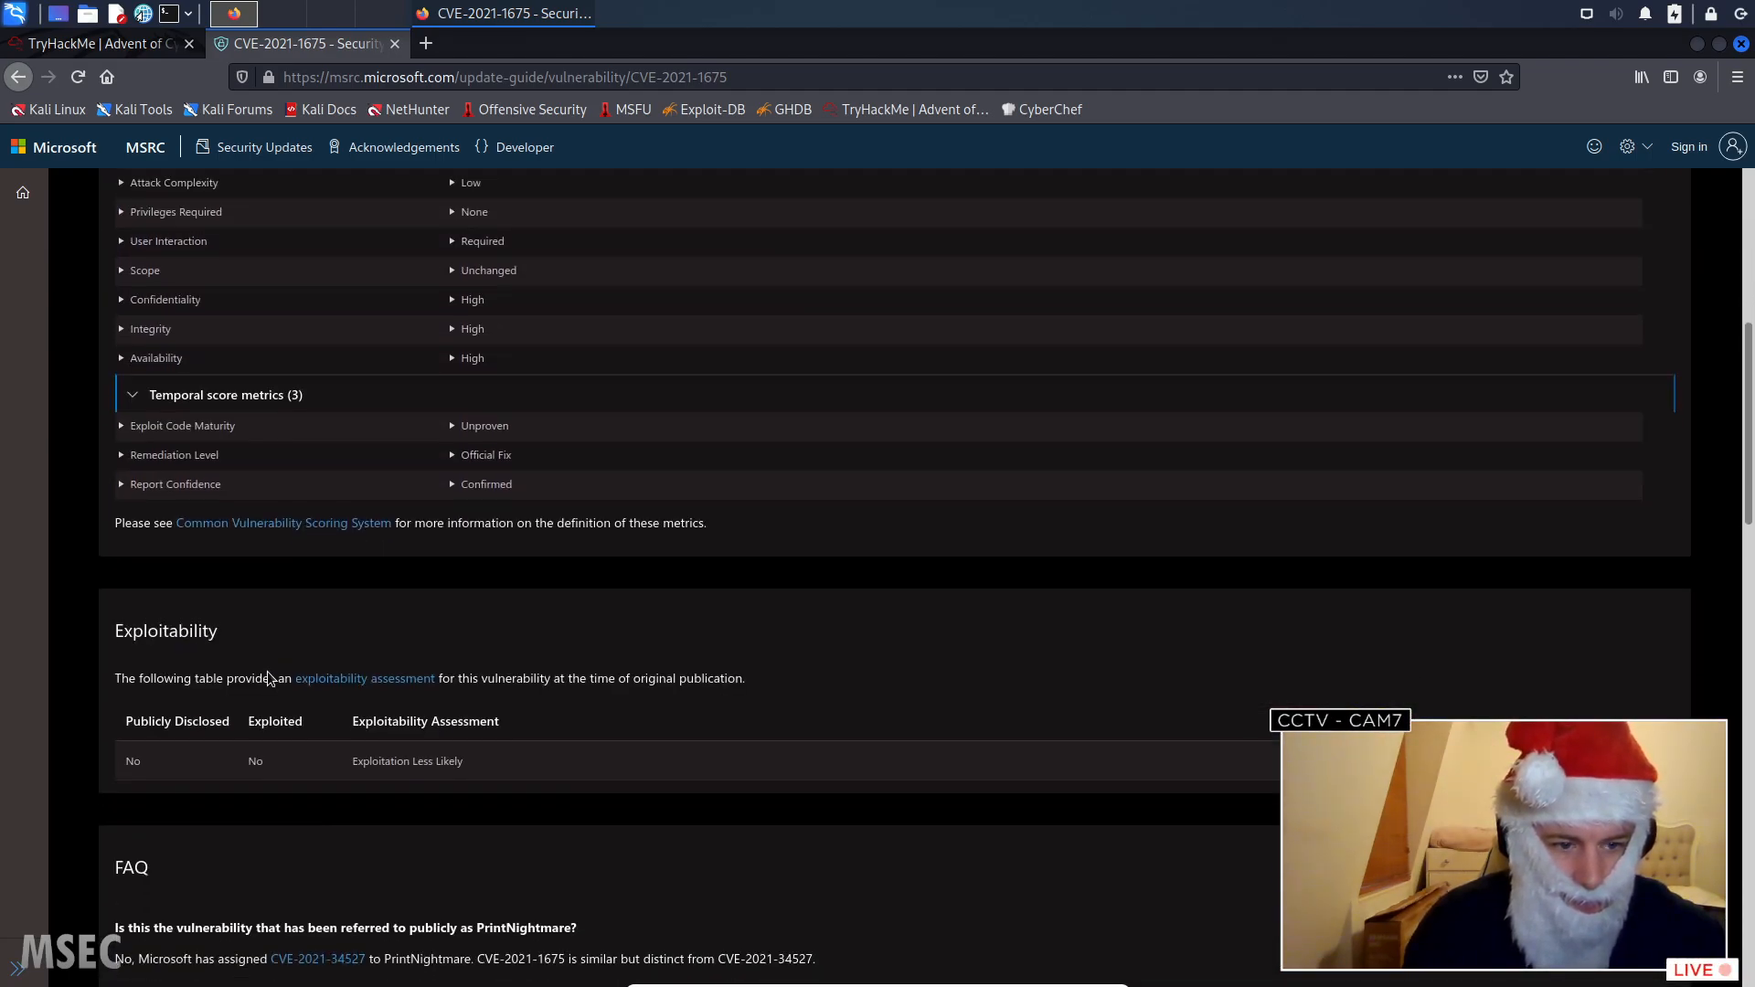
{"action": "scroll", "coordinate": [271, 676], "scroll_direction": "down", "scroll_amount": 3}
{"action": "scroll", "coordinate": [270, 670], "scroll_direction": "down", "scroll_amount": 2}
{"action": "scroll", "coordinate": [274, 666], "scroll_direction": "down", "scroll_amount": 5}
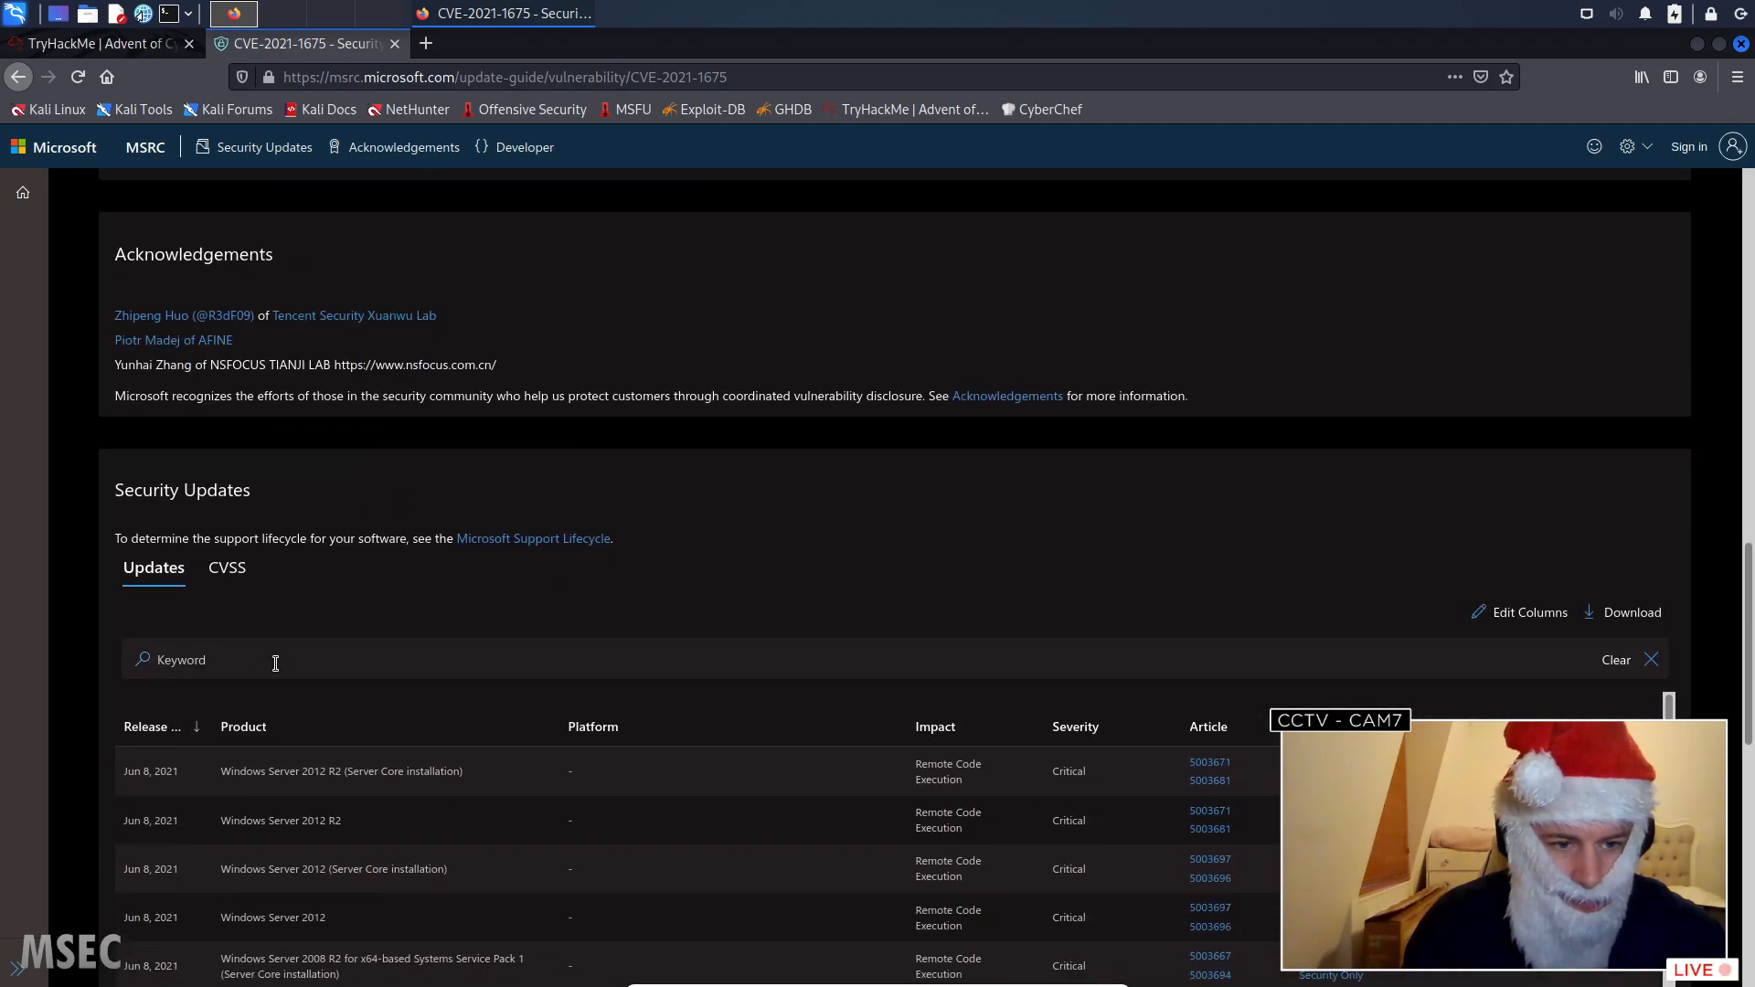
{"action": "scroll", "coordinate": [277, 661], "scroll_direction": "down", "scroll_amount": 10}
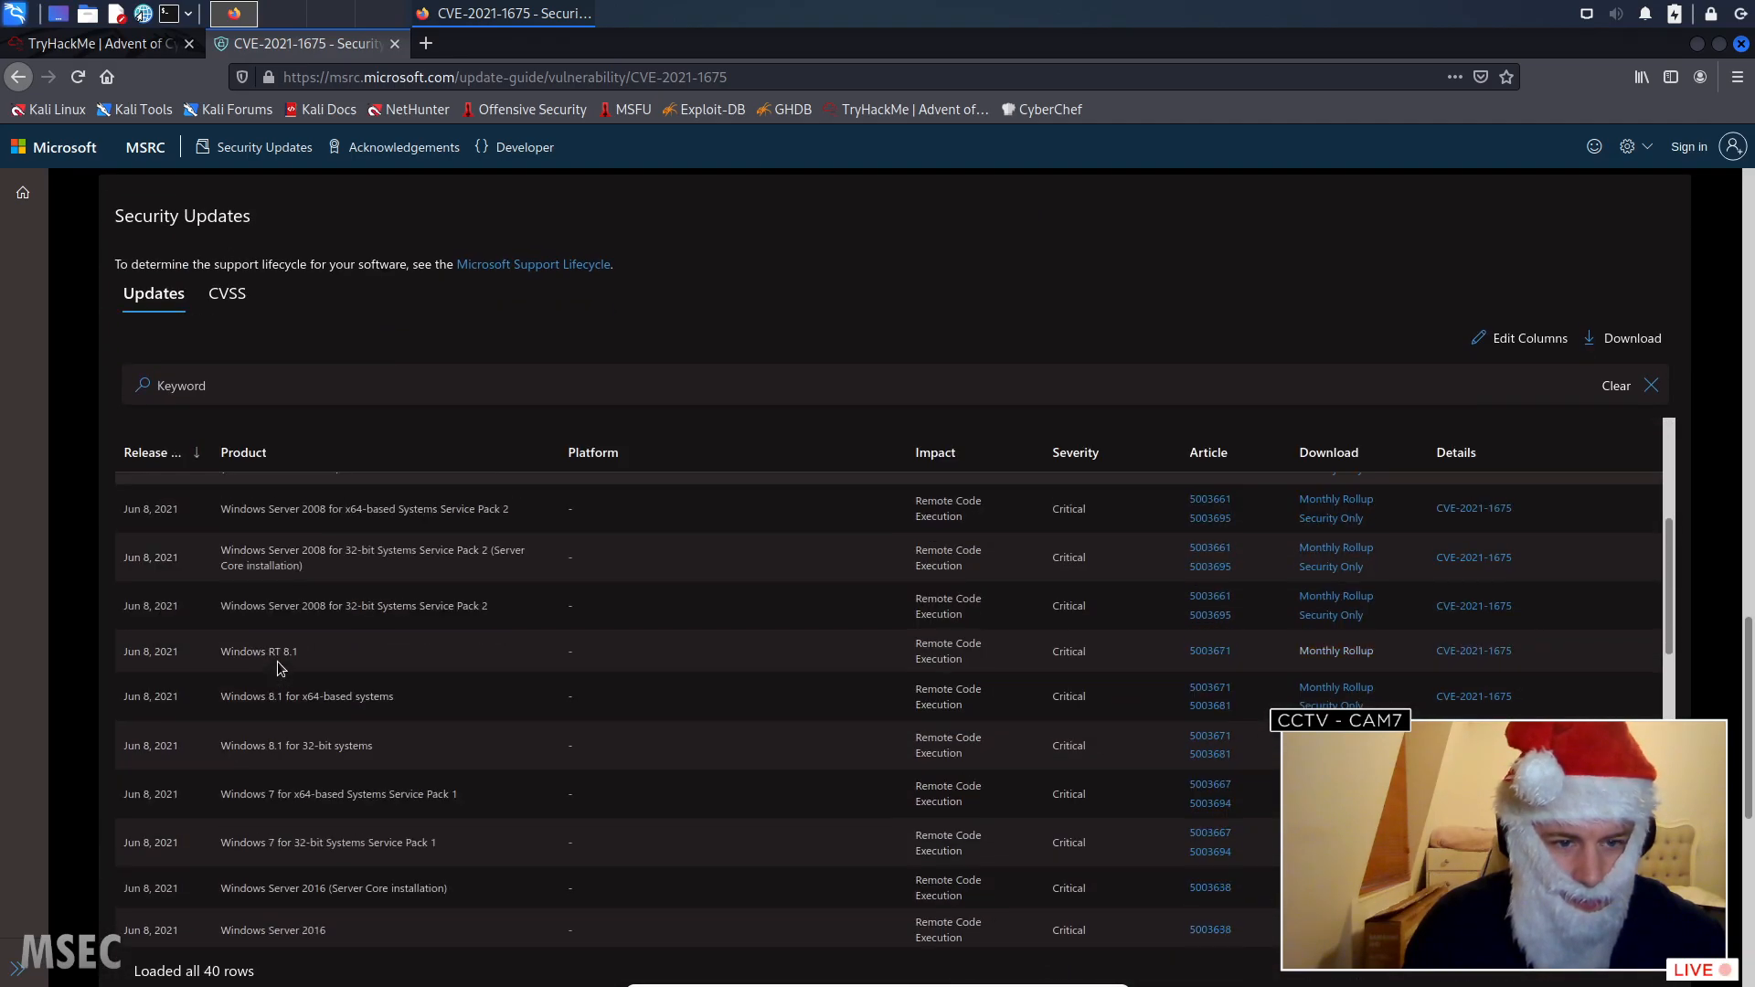
{"action": "scroll", "coordinate": [119, 658], "scroll_direction": "down", "scroll_amount": 5}
{"action": "scroll", "coordinate": [121, 662], "scroll_direction": "down", "scroll_amount": 1}
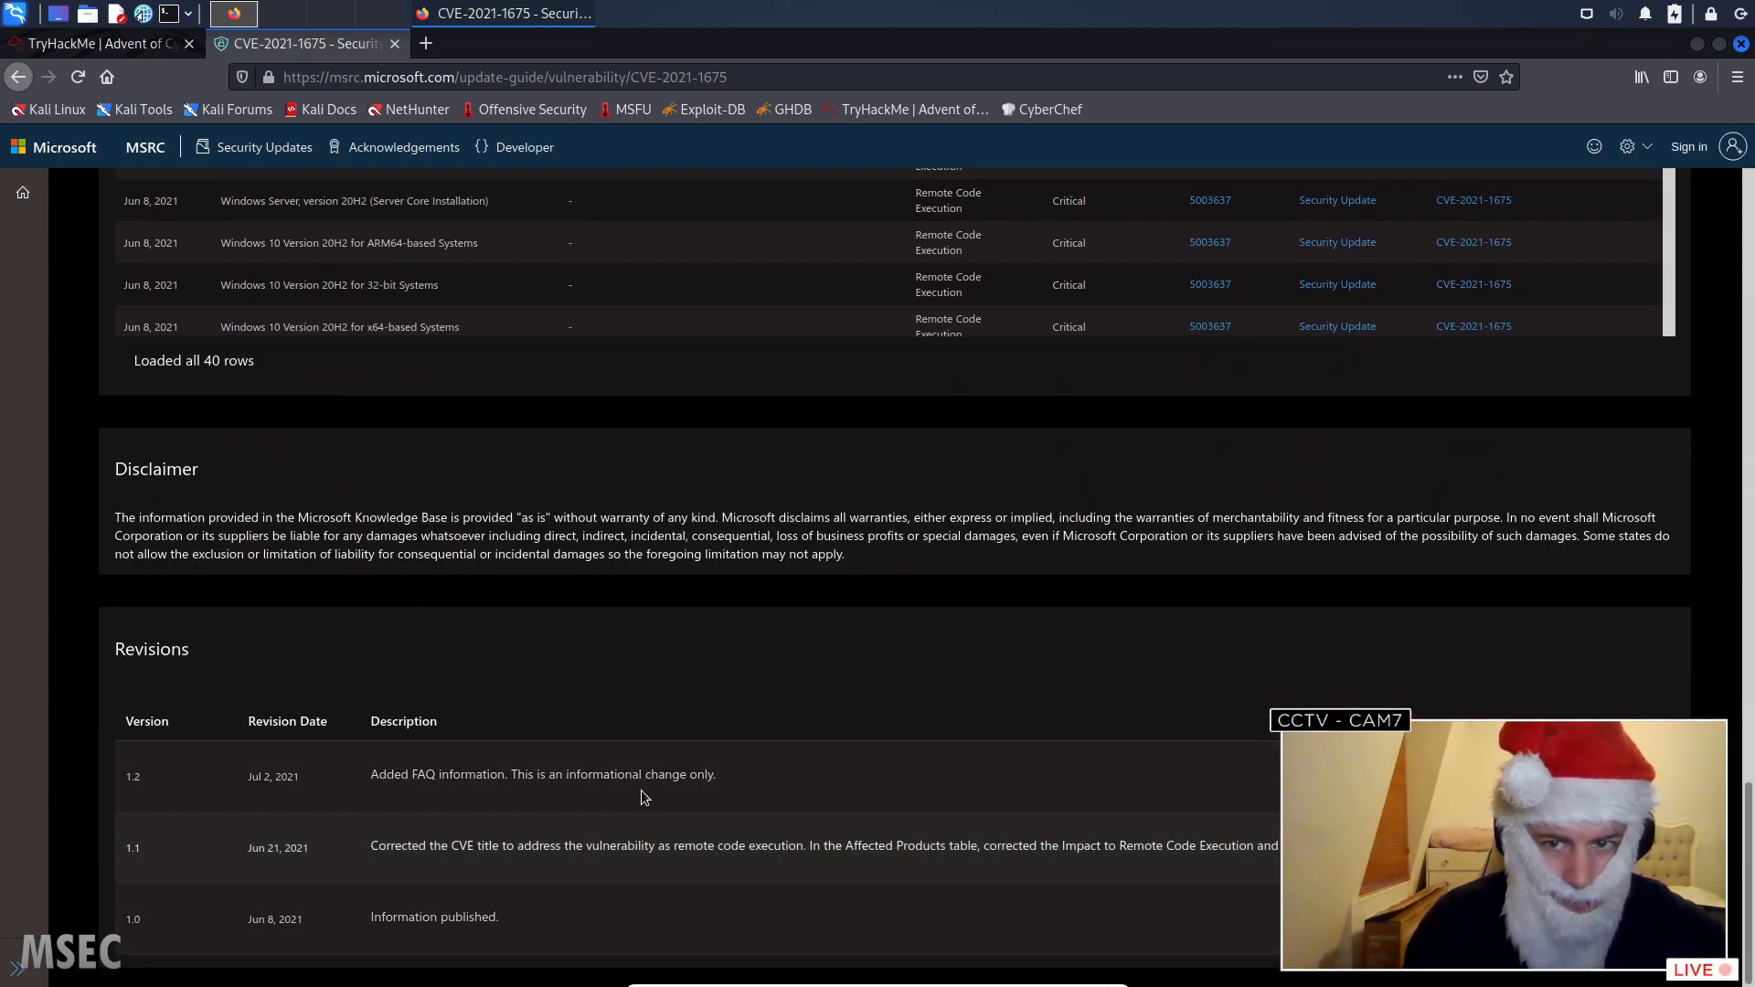
- Review the advisory's FAQ and expand the explanations of the User Interaction, Privileges Required and Attack Complexity base score metrics
{"action": "scroll", "coordinate": [643, 677], "scroll_direction": "up", "scroll_amount": 4}
{"action": "scroll", "coordinate": [644, 671], "scroll_direction": "up", "scroll_amount": 10}
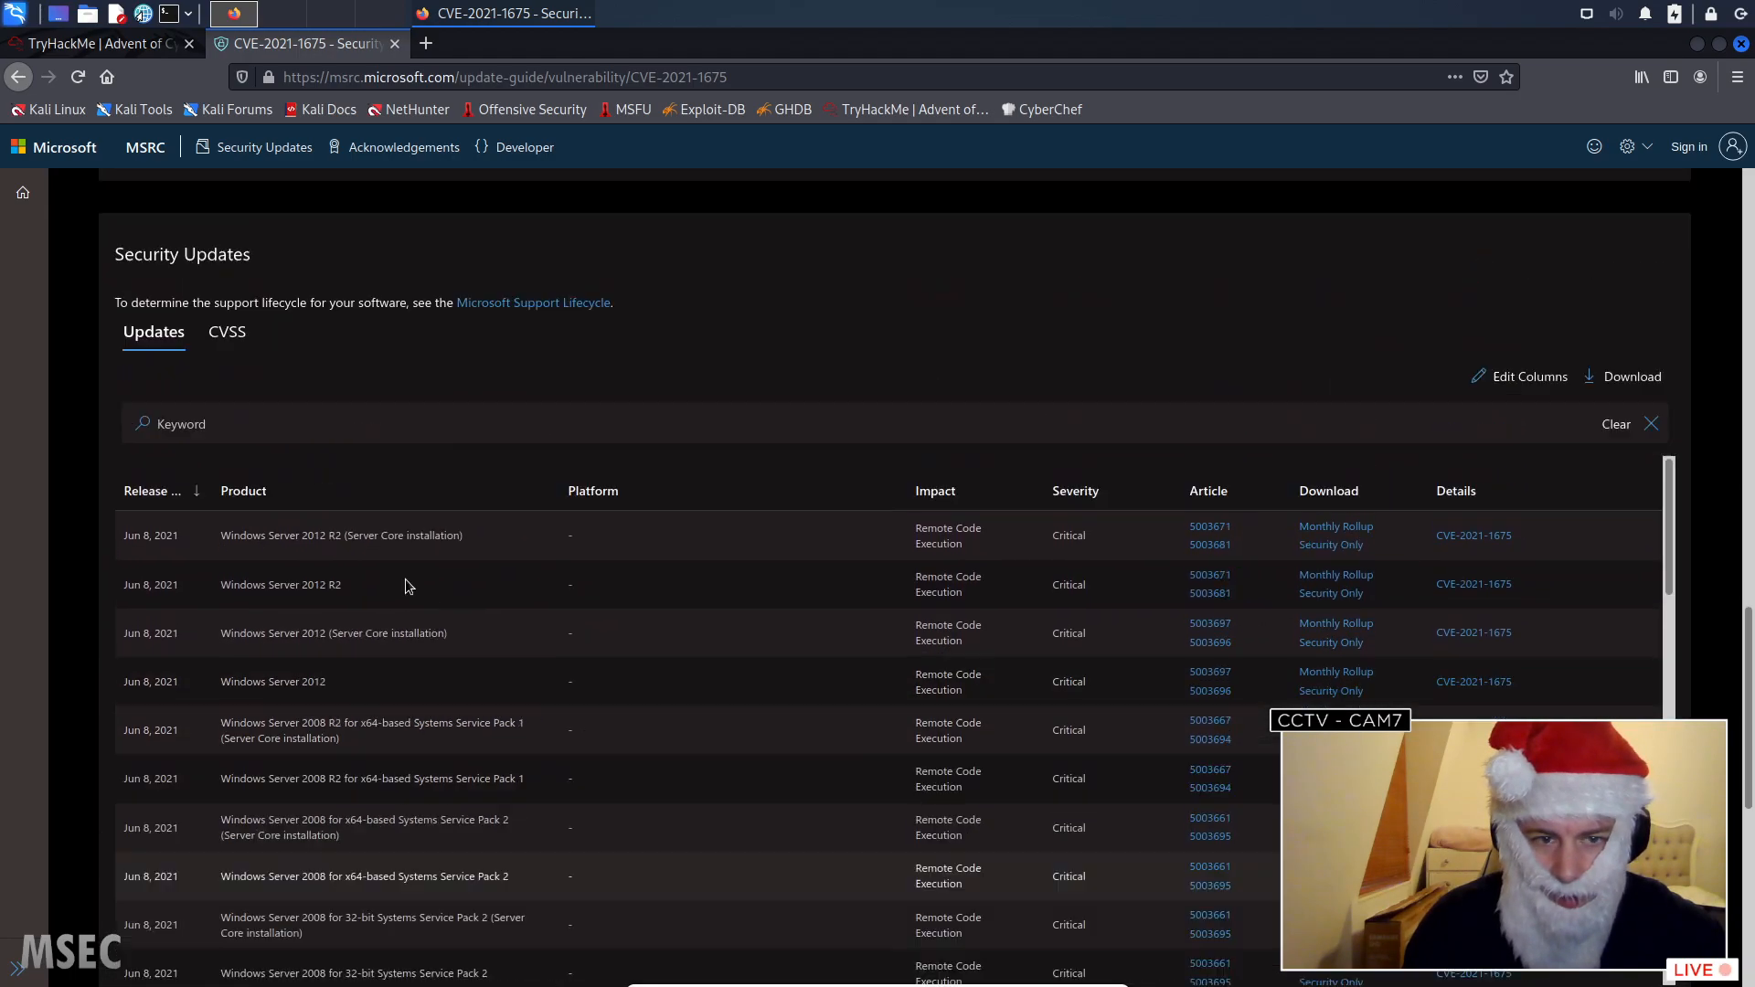
{"action": "scroll", "coordinate": [408, 560], "scroll_direction": "up", "scroll_amount": 4}
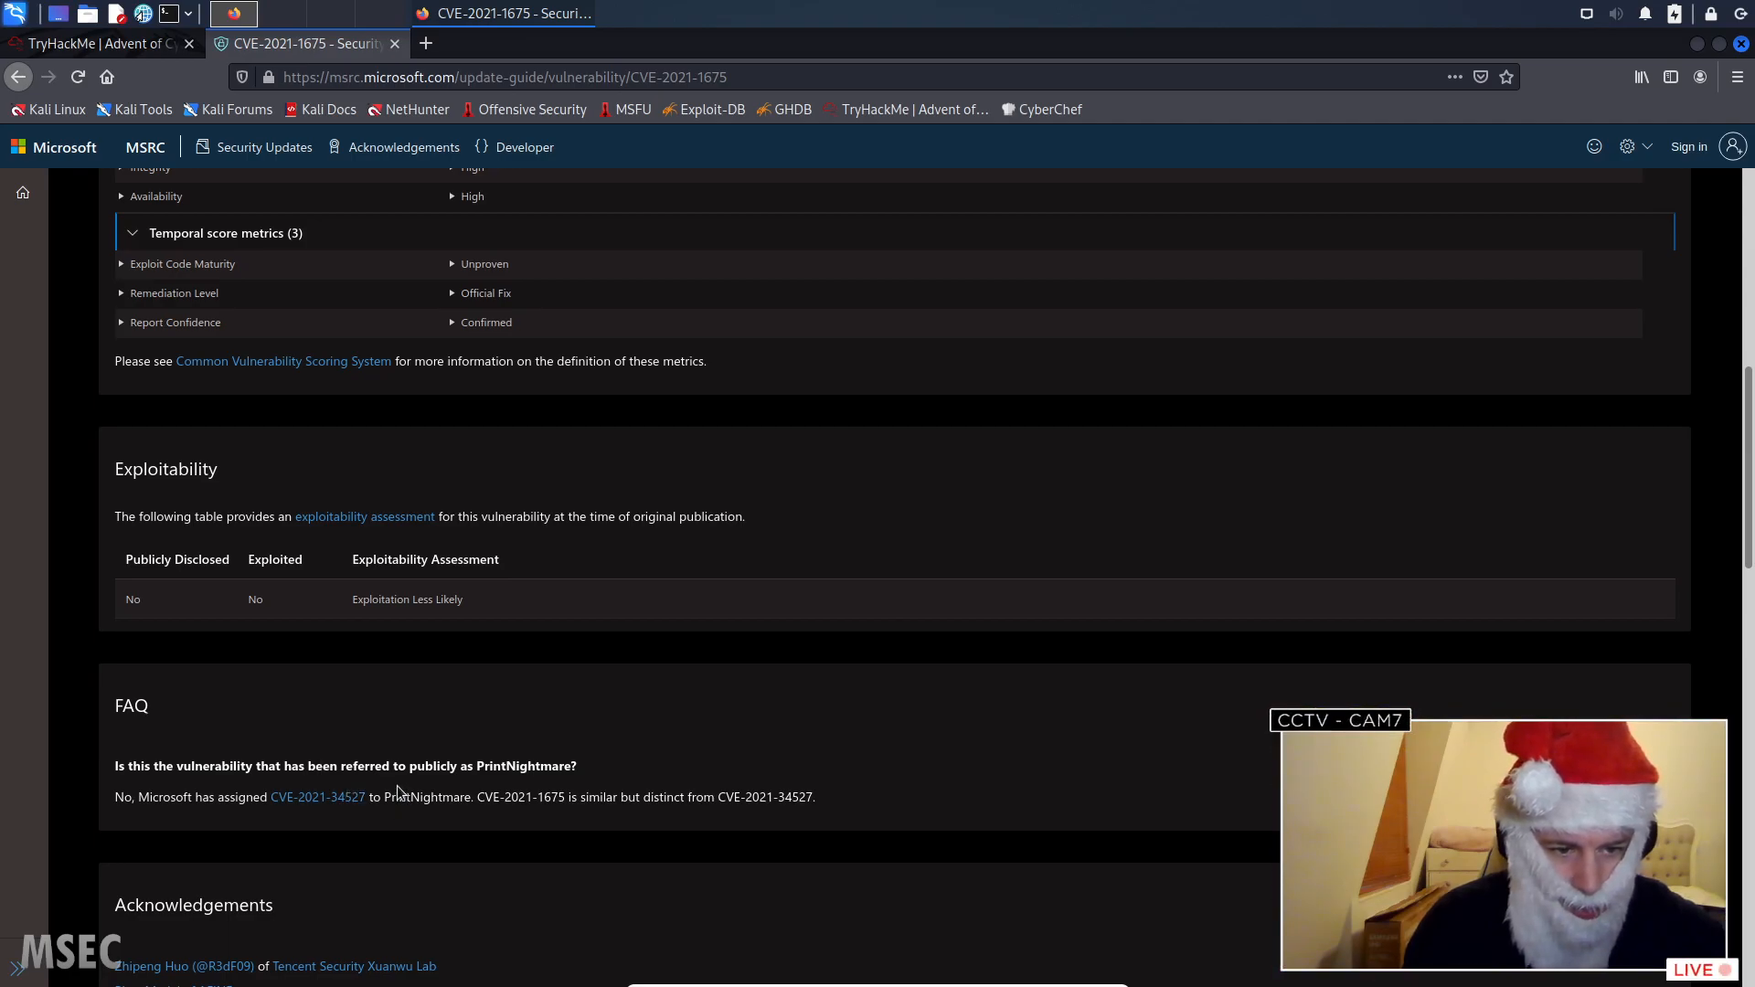
{"action": "scroll", "coordinate": [382, 738], "scroll_direction": "up", "scroll_amount": 8}
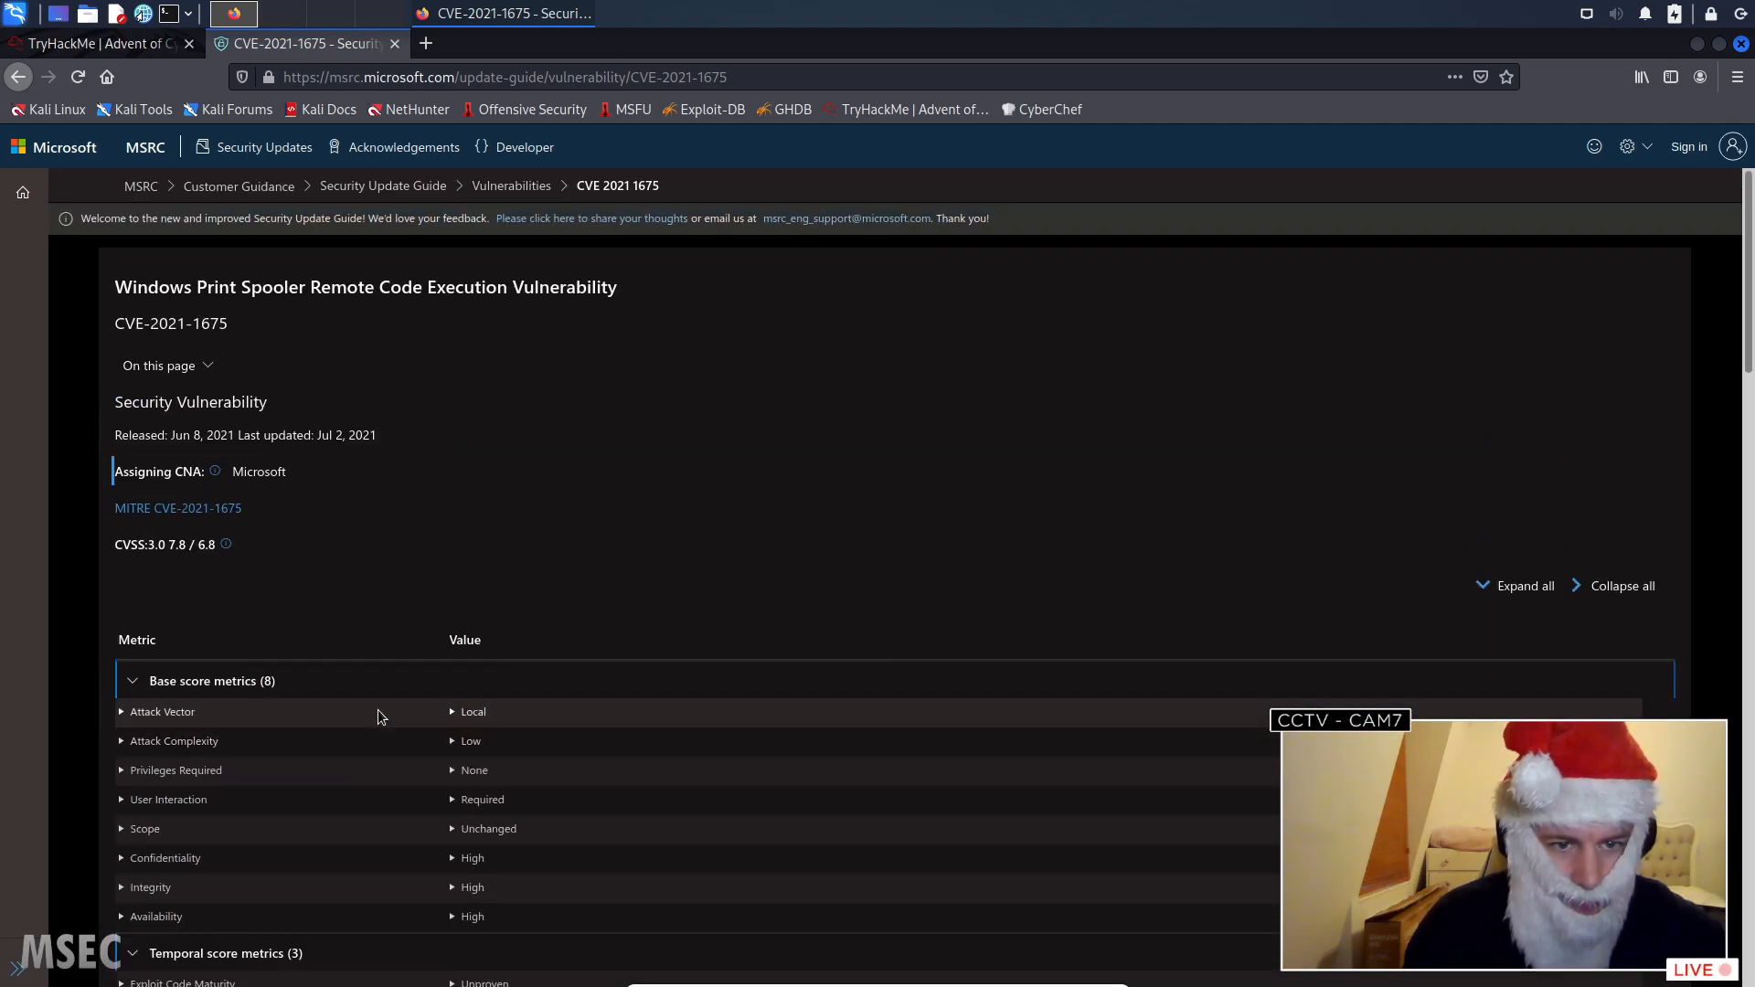
{"action": "left_click", "coordinate": [166, 801]}
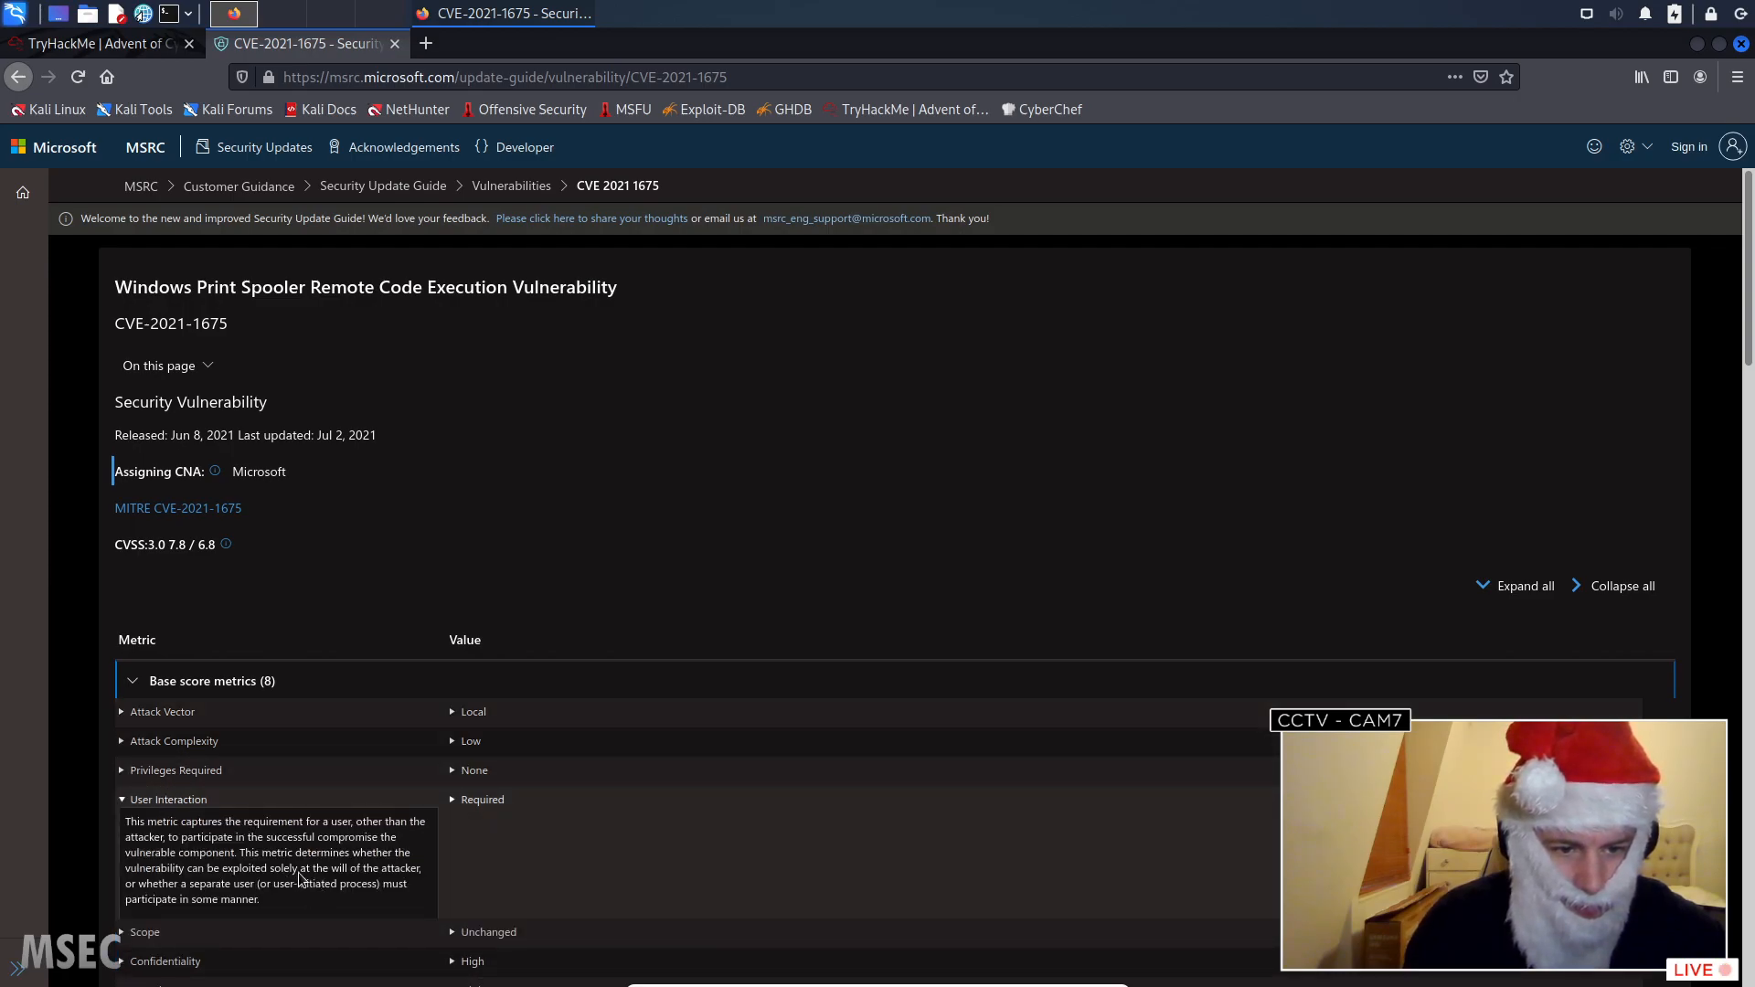
{"action": "left_click", "coordinate": [147, 773]}
{"action": "left_click", "coordinate": [147, 772]}
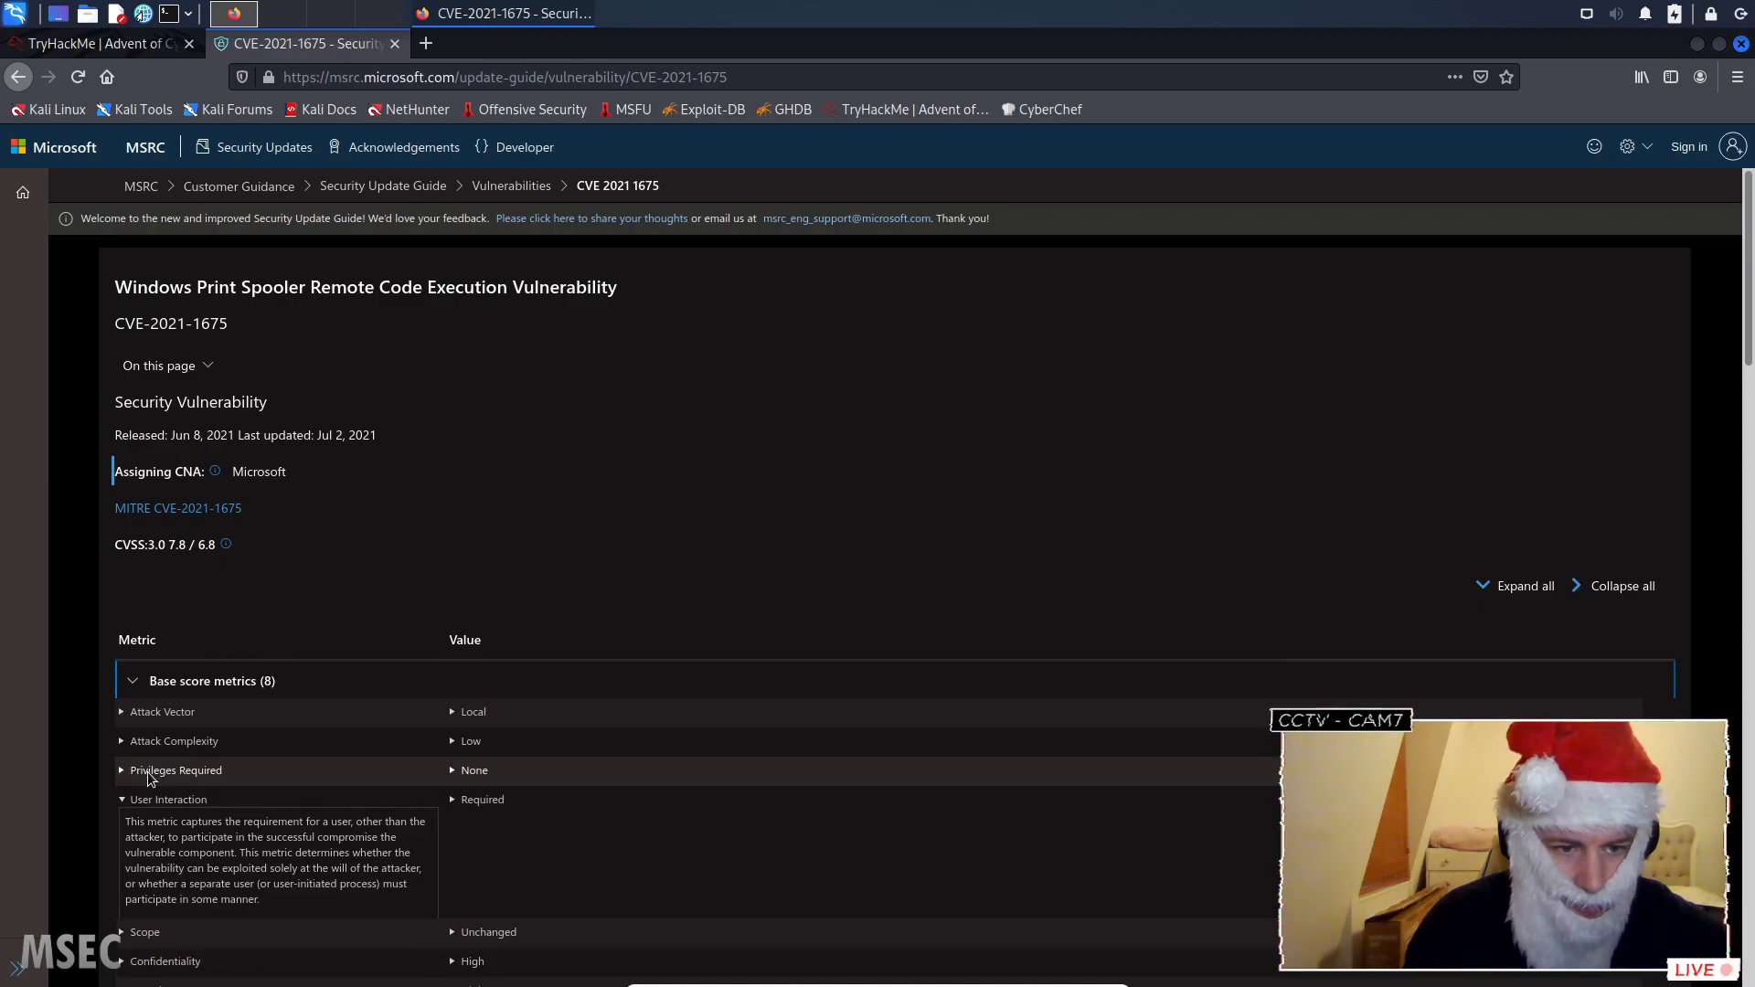
{"action": "left_click", "coordinate": [149, 742]}
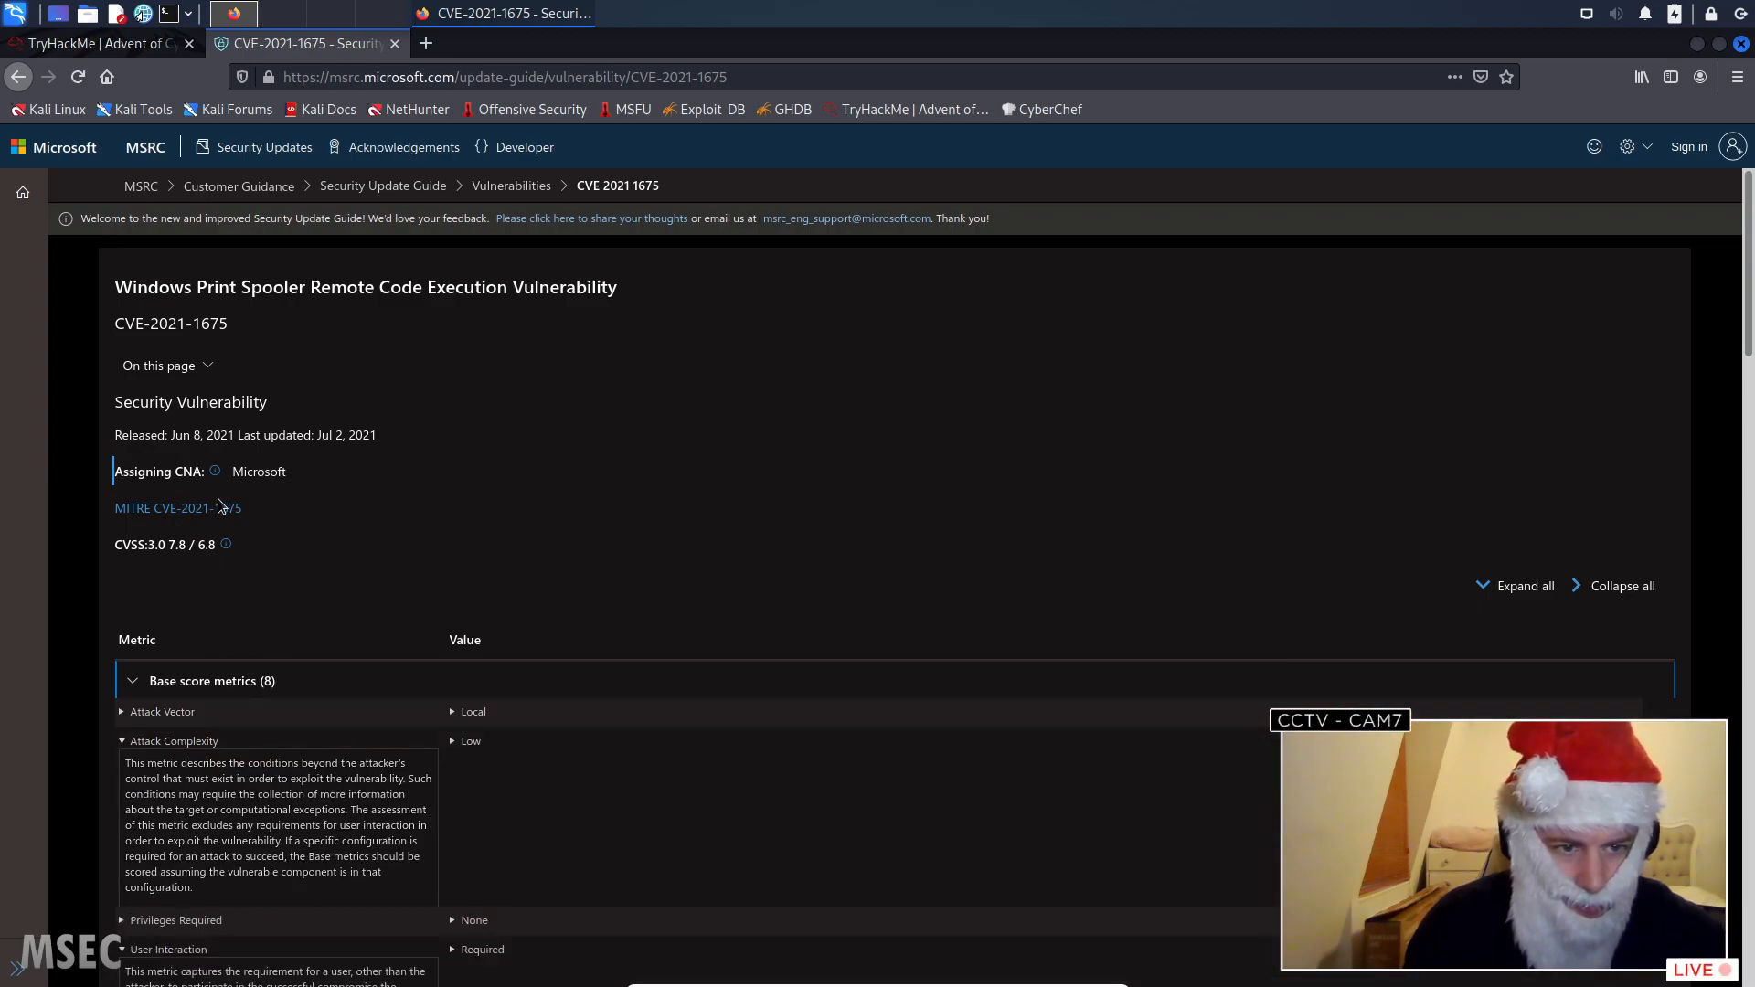
- Open the MITRE record linked from the advisory, close the advisory, and look over the record's references
{"action": "left_click", "coordinate": [208, 511]}
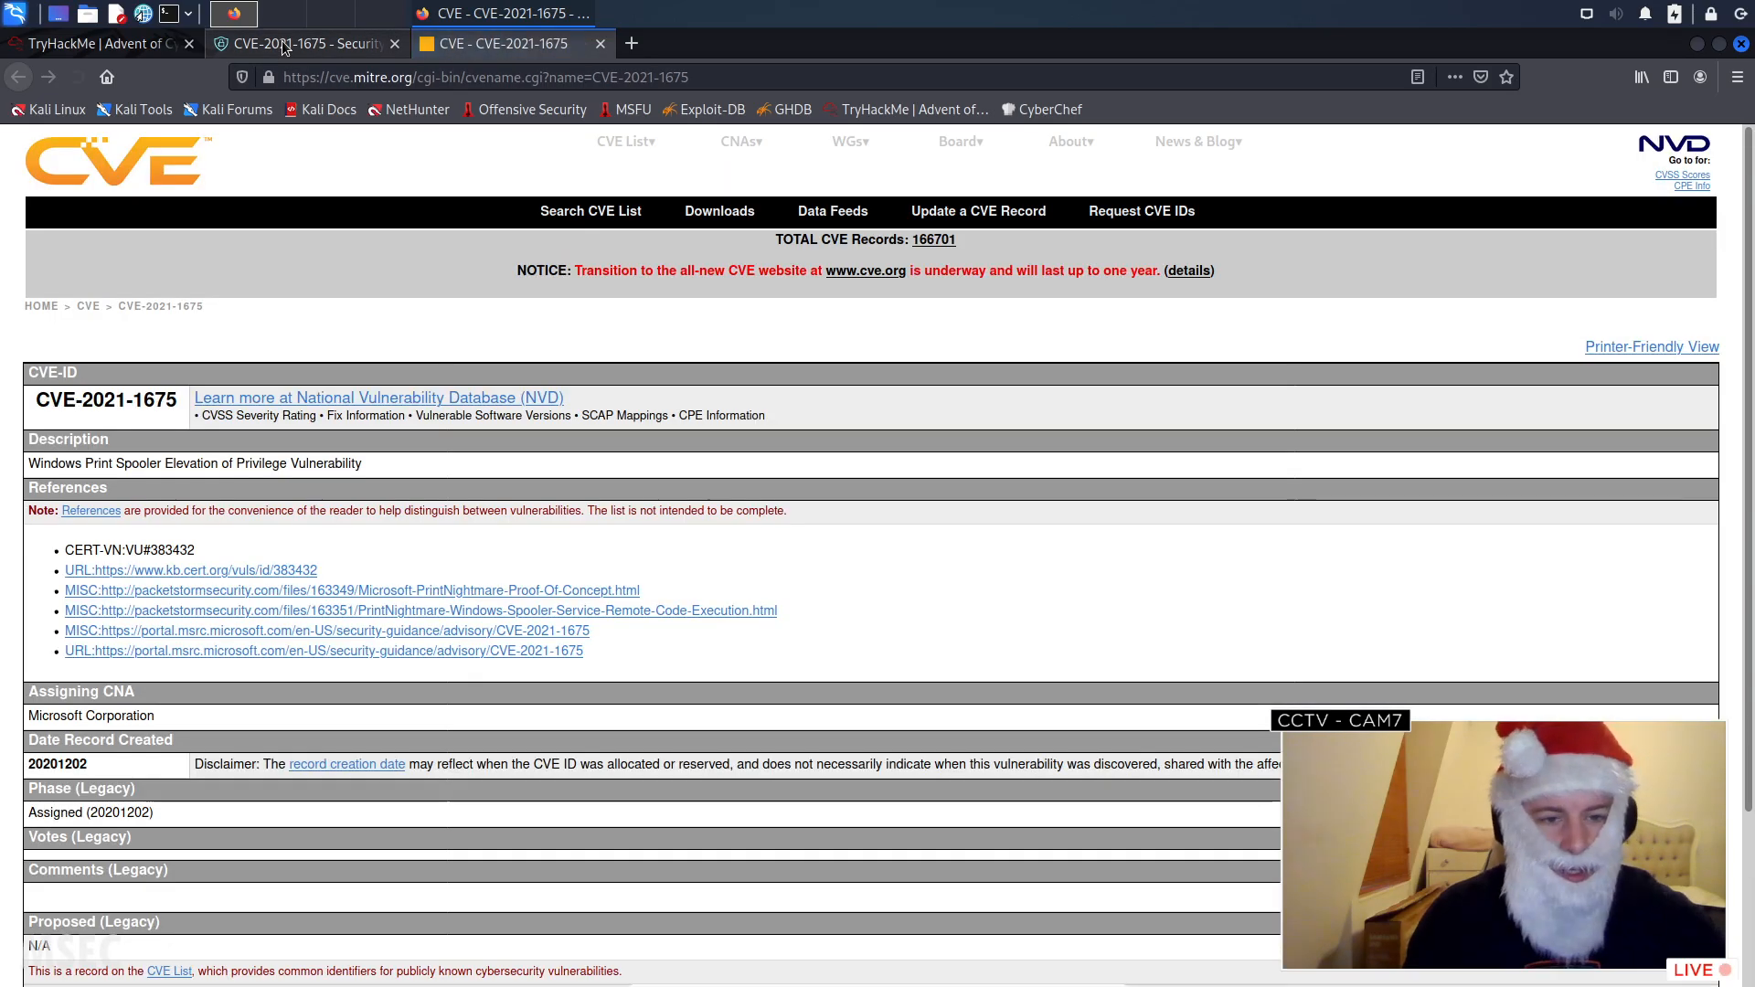
{"action": "left_click", "coordinate": [370, 42]}
{"action": "left_click", "coordinate": [394, 44]}
{"action": "scroll", "coordinate": [349, 384], "scroll_direction": "down", "scroll_amount": 2}
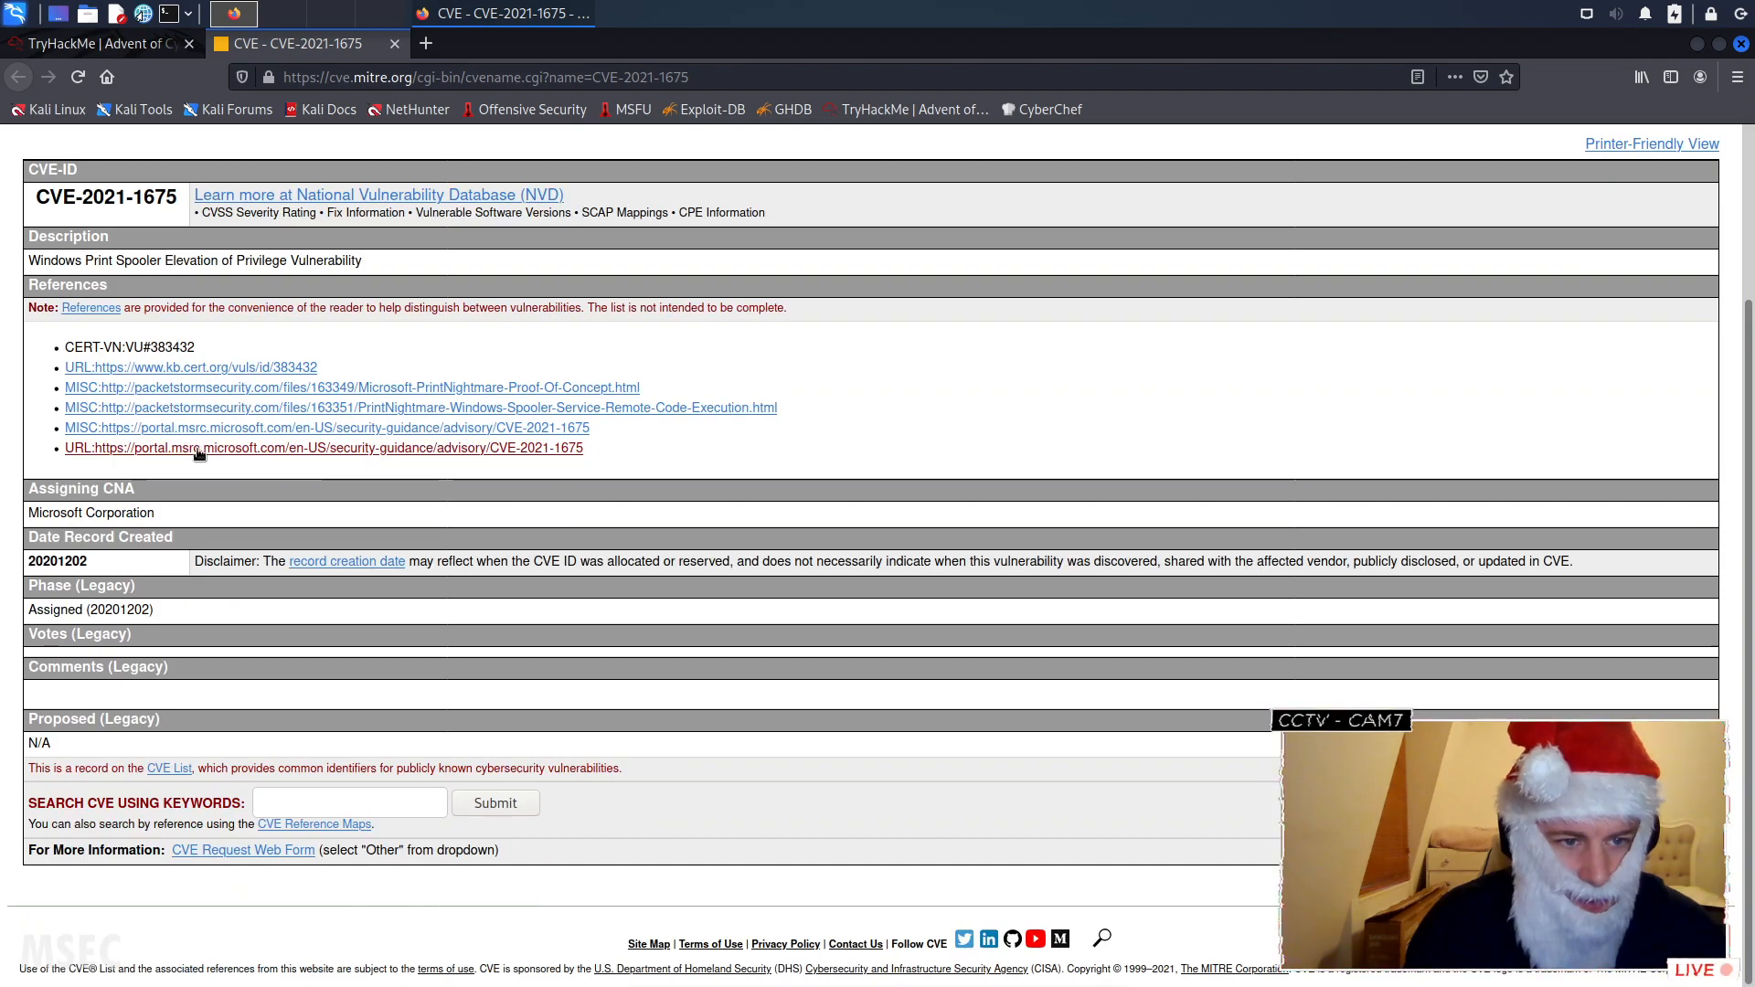
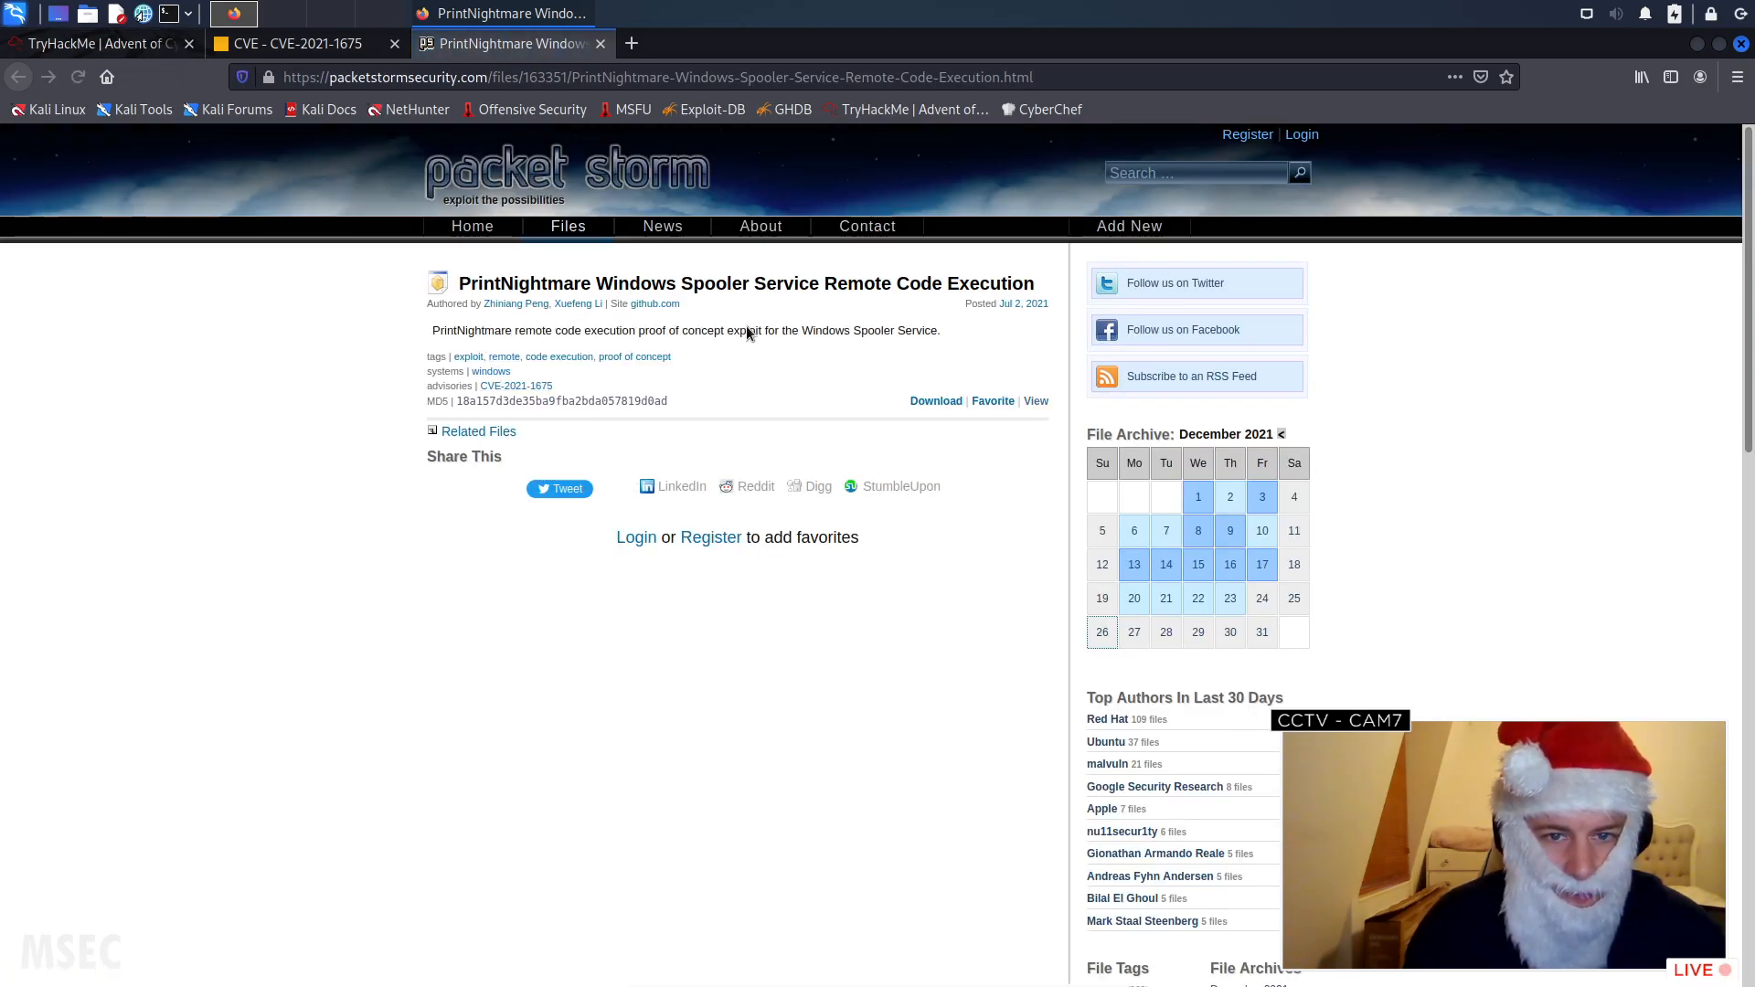
- Run a Google search for the word PrintNightmare taken from the Packet Storm exploit description
{"action": "double_click", "coordinate": [471, 330]}
{"action": "right_click", "coordinate": [483, 333]}
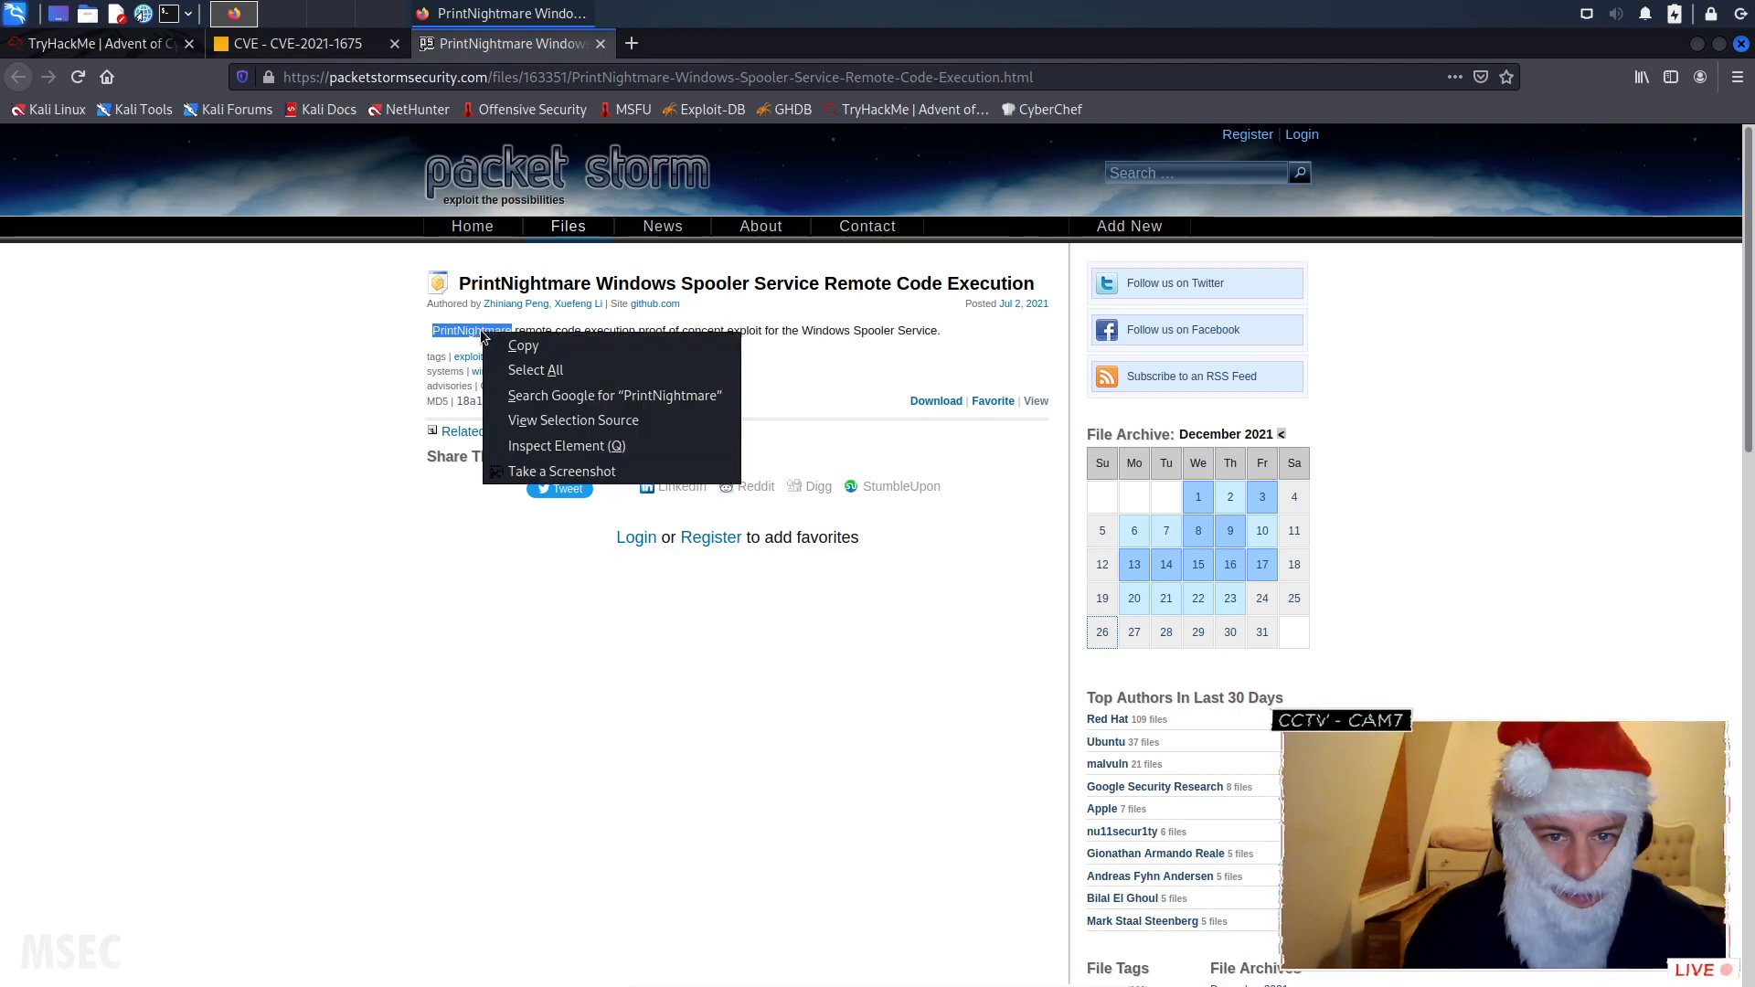
{"action": "left_click", "coordinate": [631, 397]}
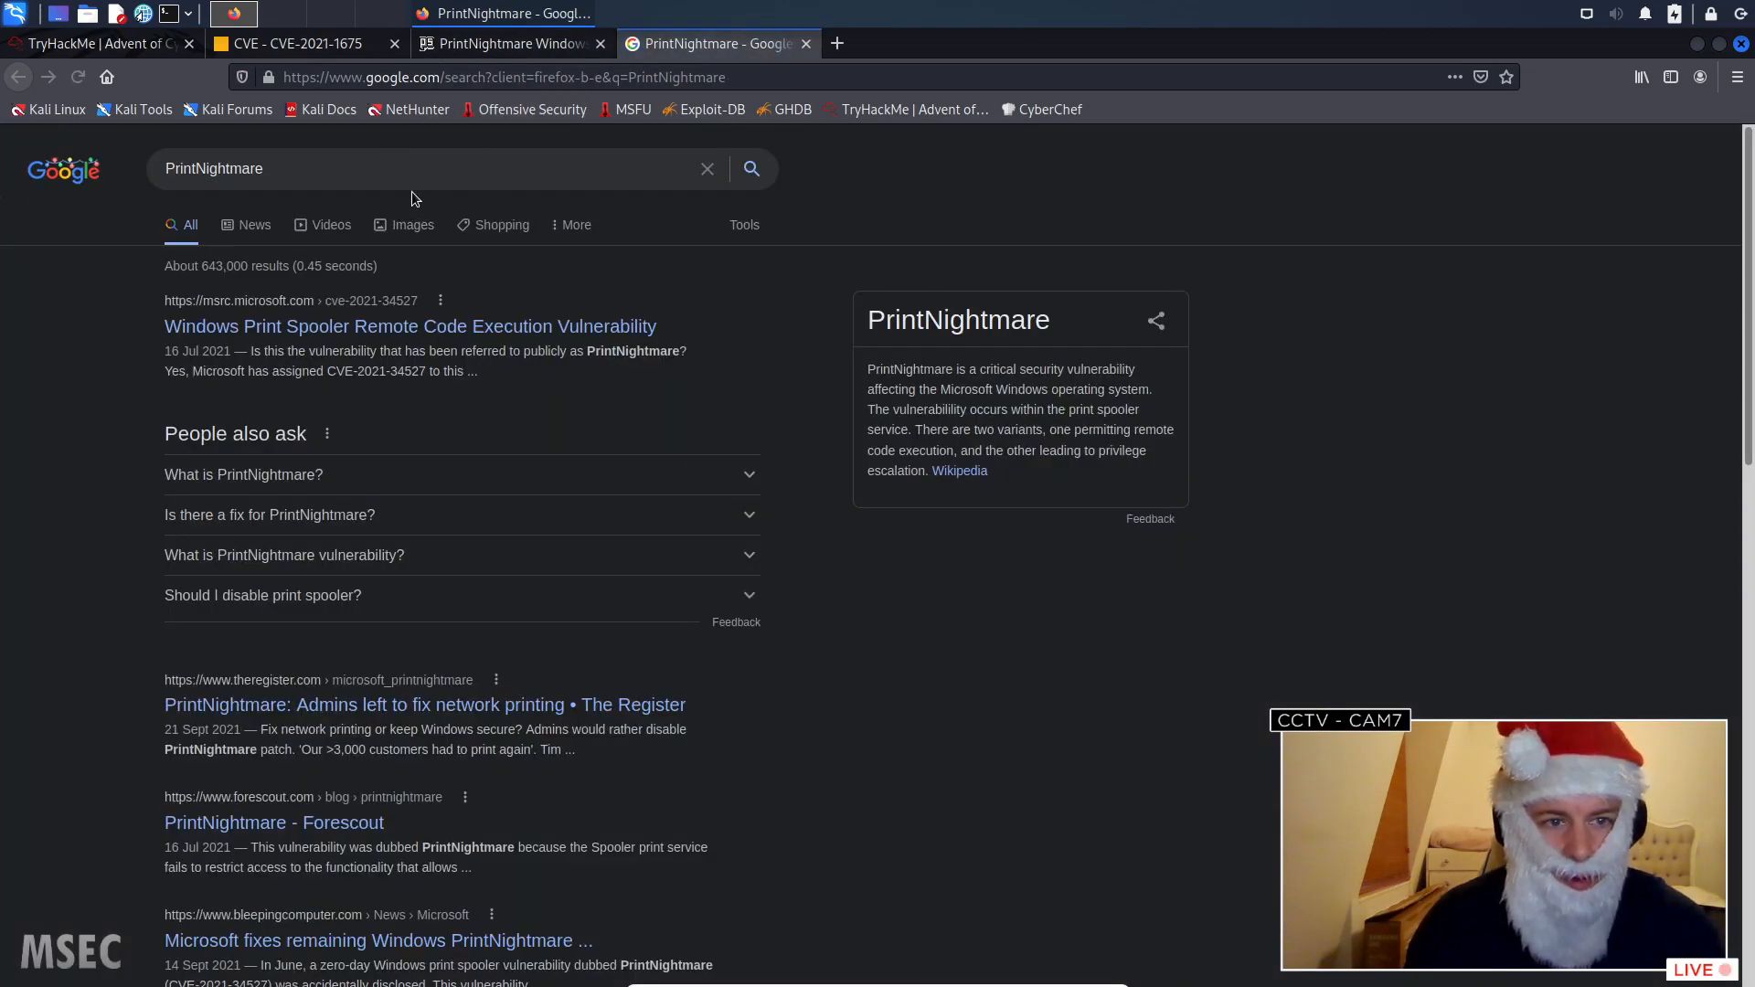
- Refine the Google search query to "PrintNightmare powershell"
{"action": "left_click", "coordinate": [413, 171]}
{"action": "type", "text": "po"}
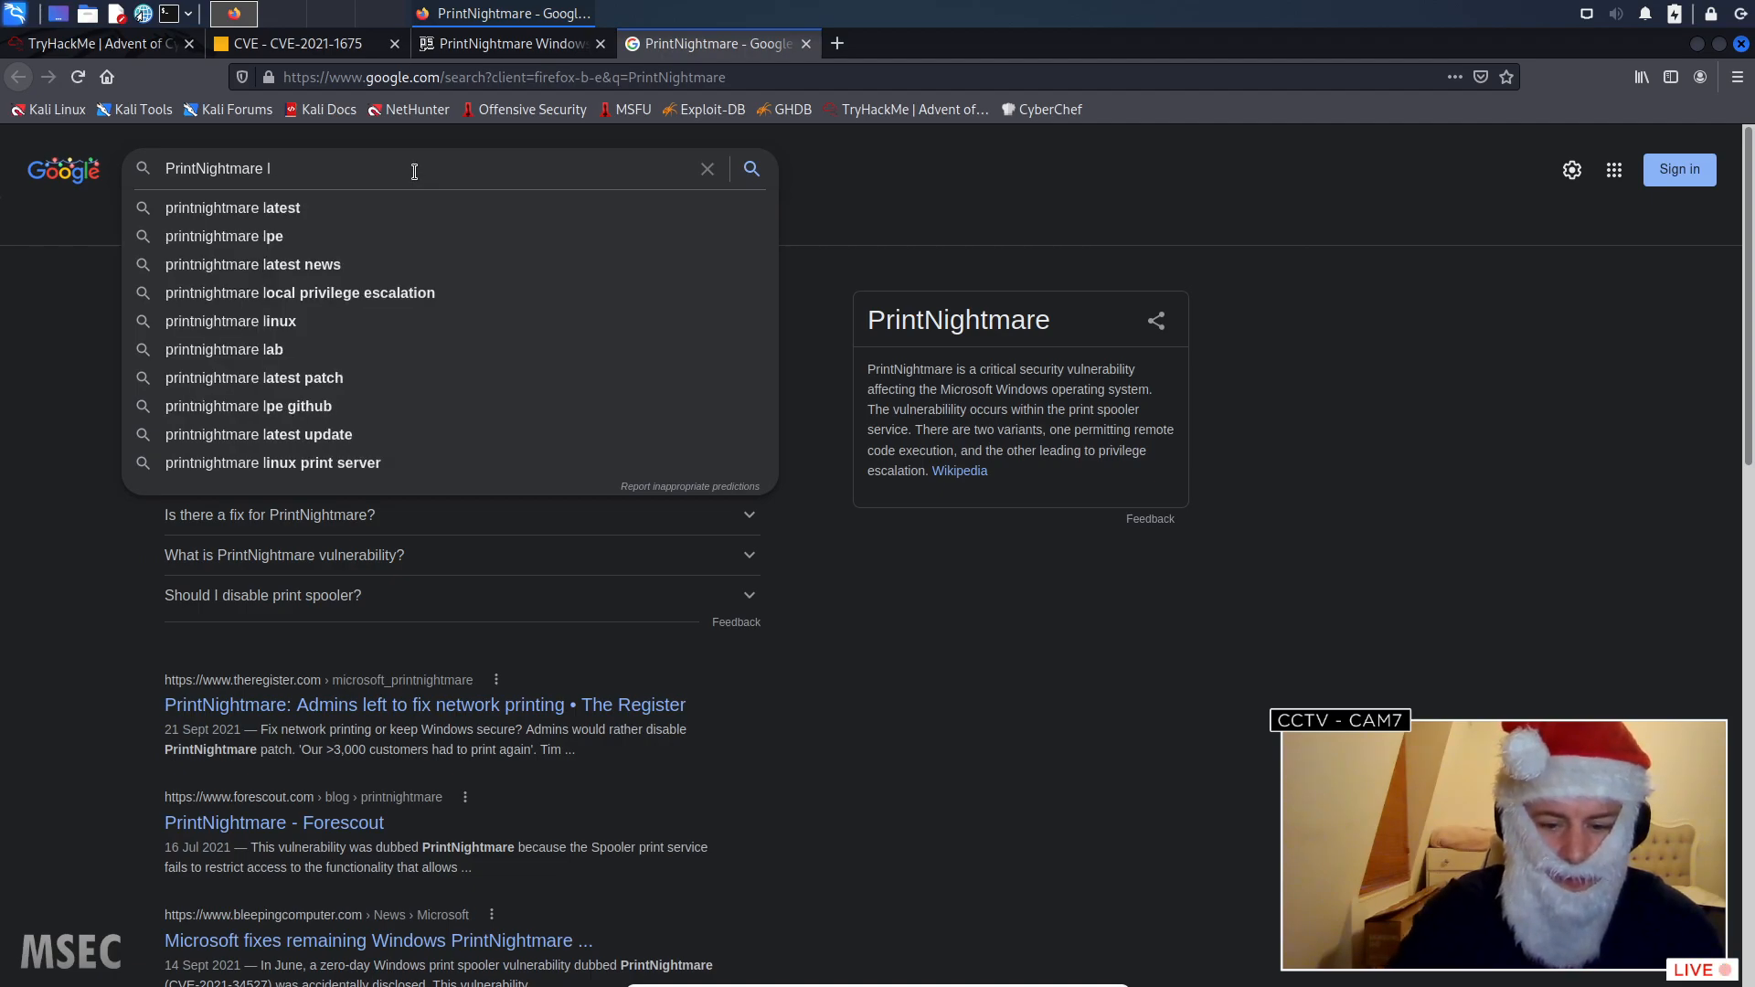
{"action": "type", "text": "wershell"}
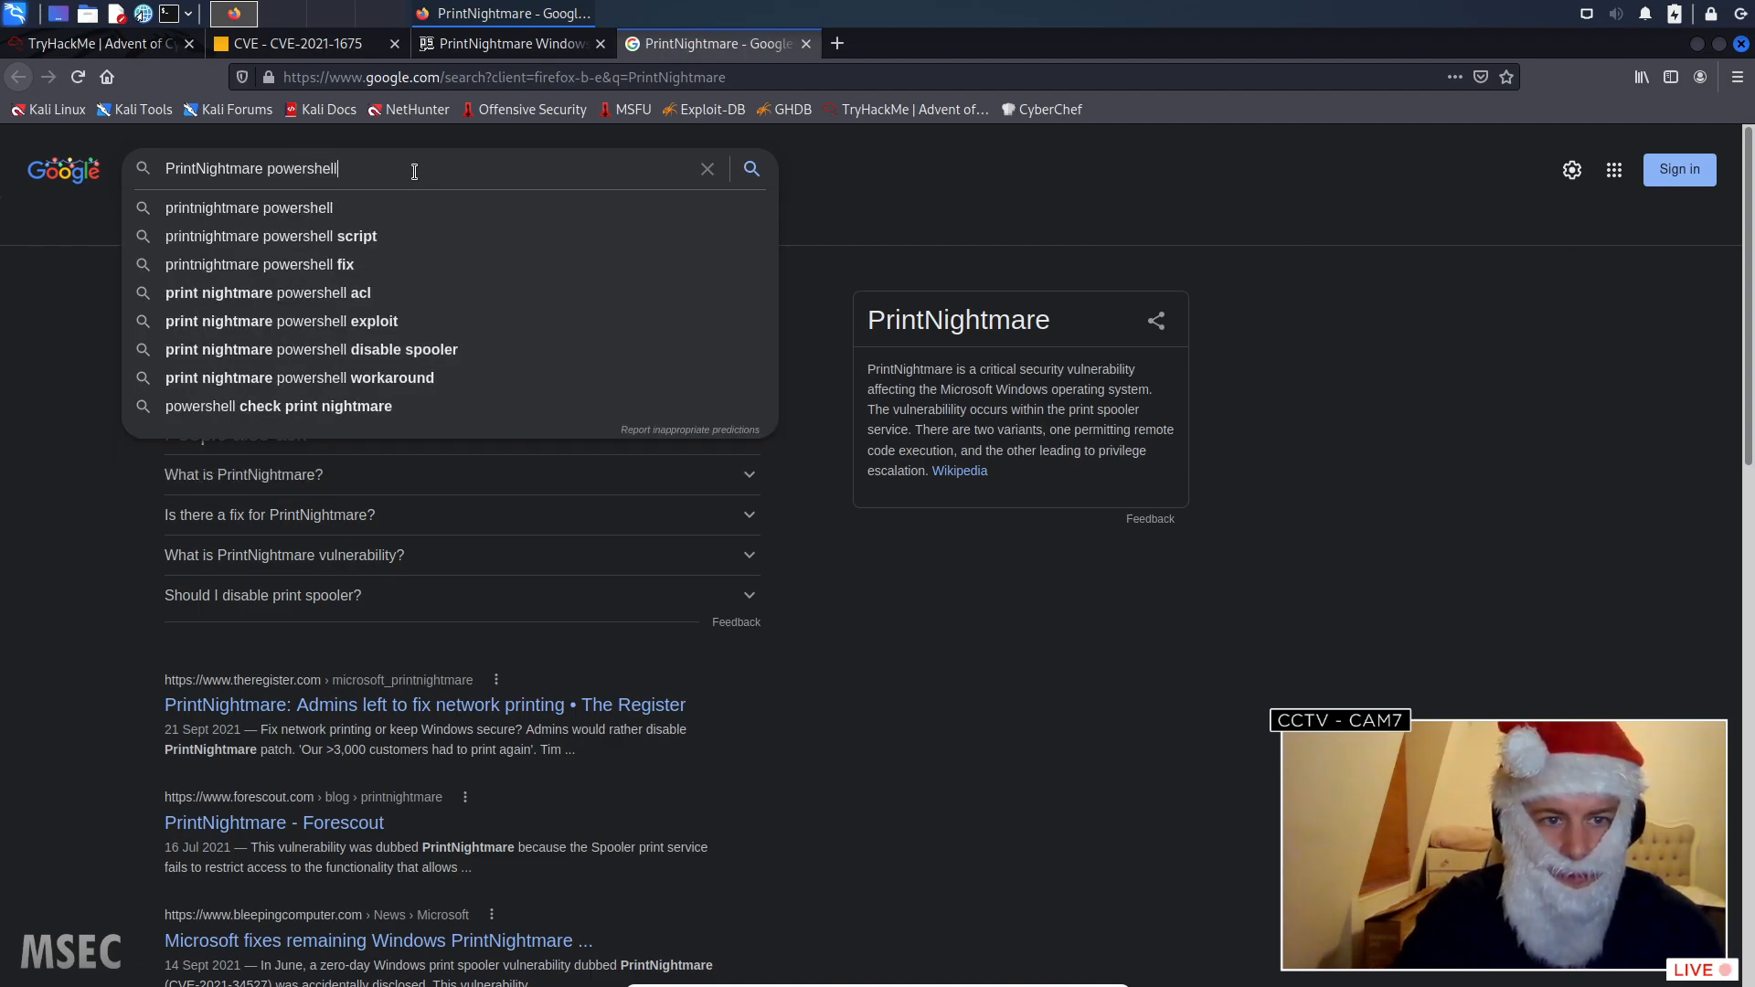
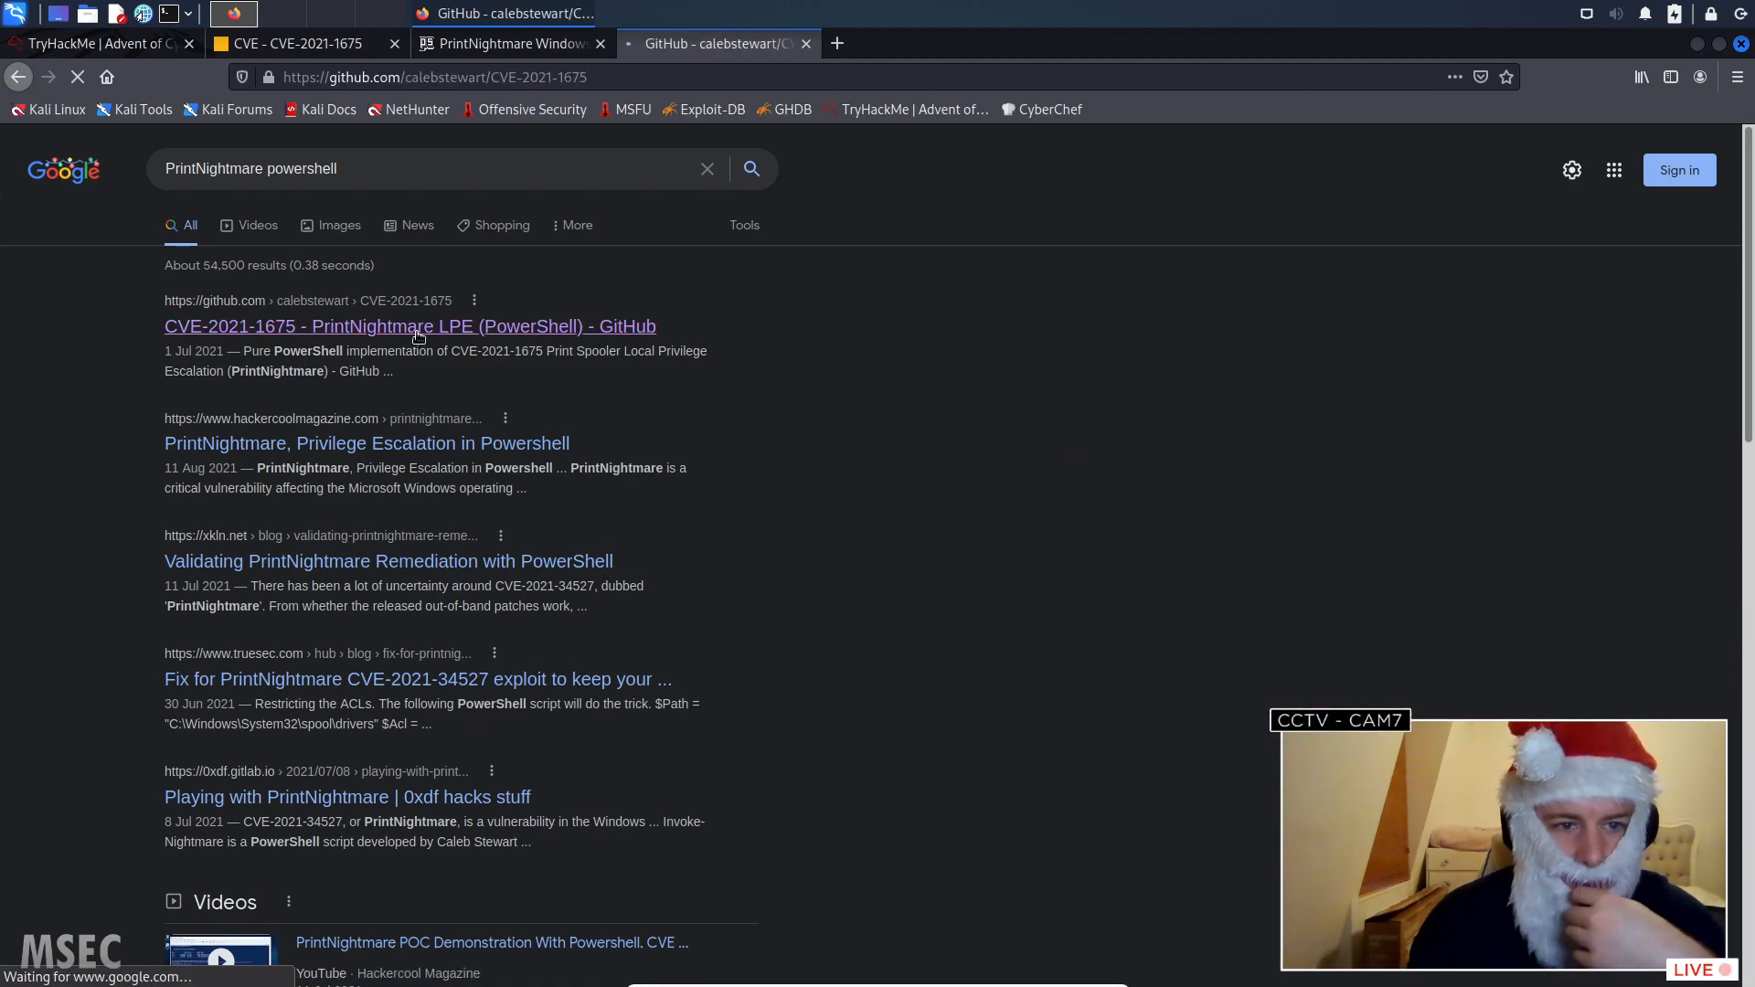
- Examine the README of the CVE-2021-1675 PrintNightmare LPE (PowerShell) repository on GitHub
{"action": "scroll", "coordinate": [497, 610], "scroll_direction": "down", "scroll_amount": 3}
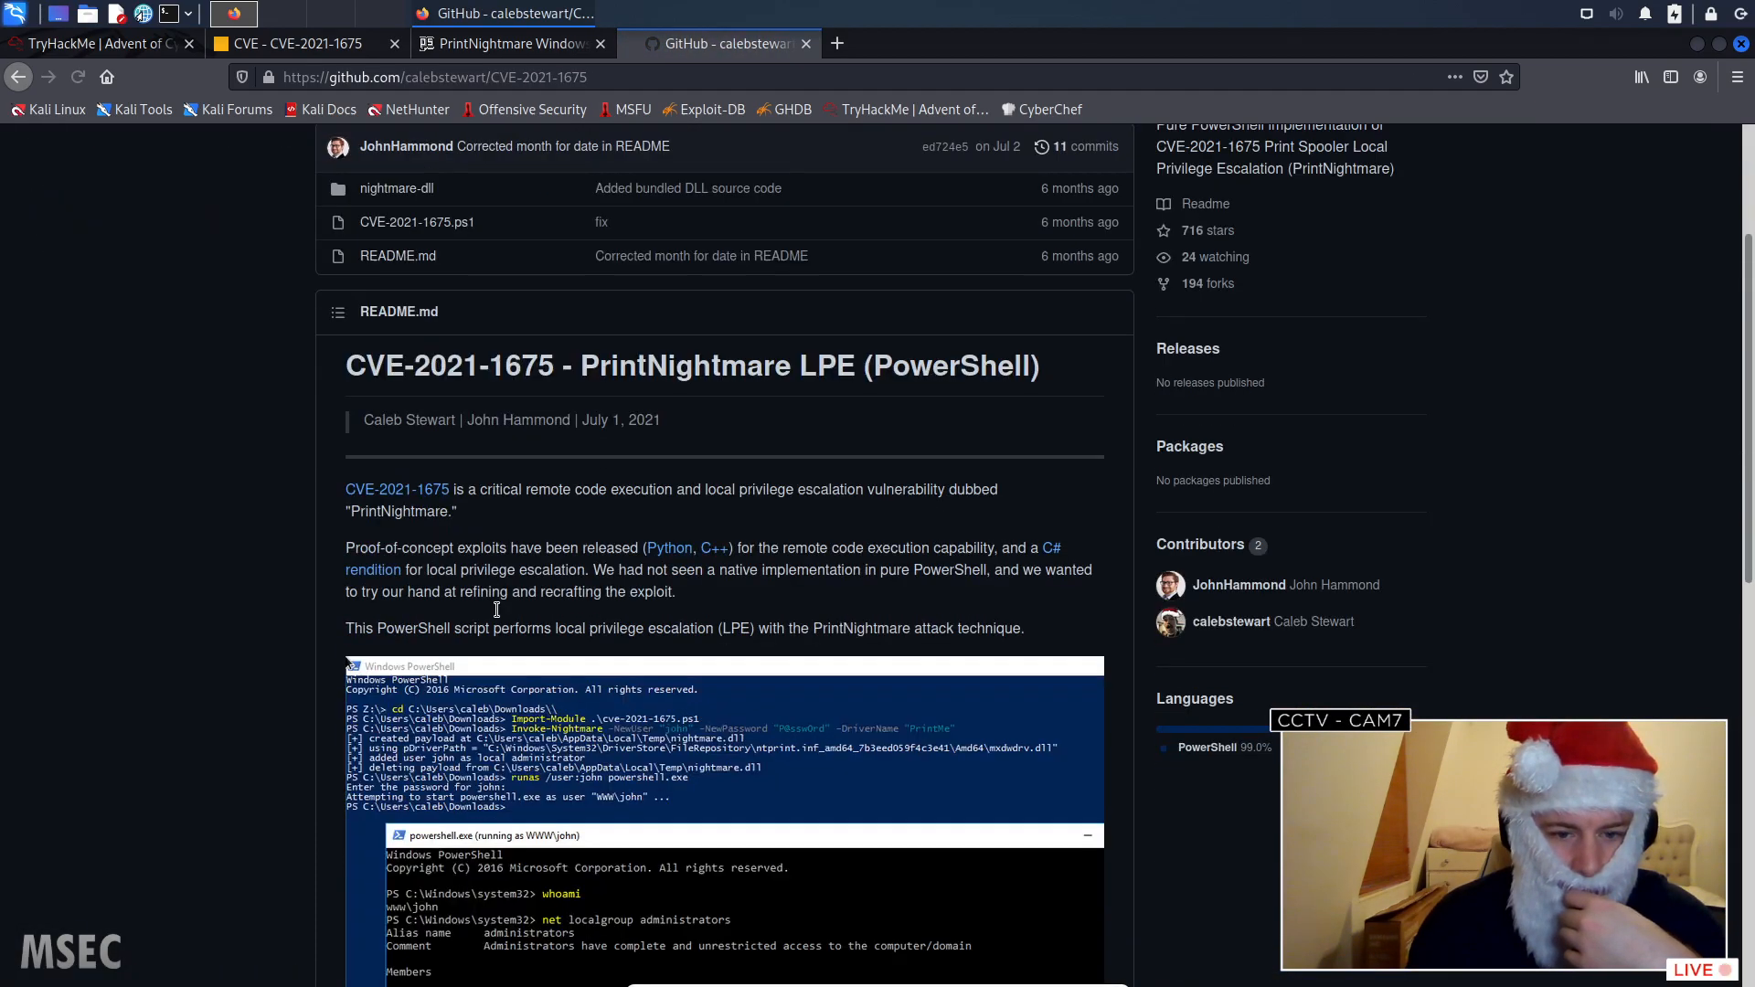
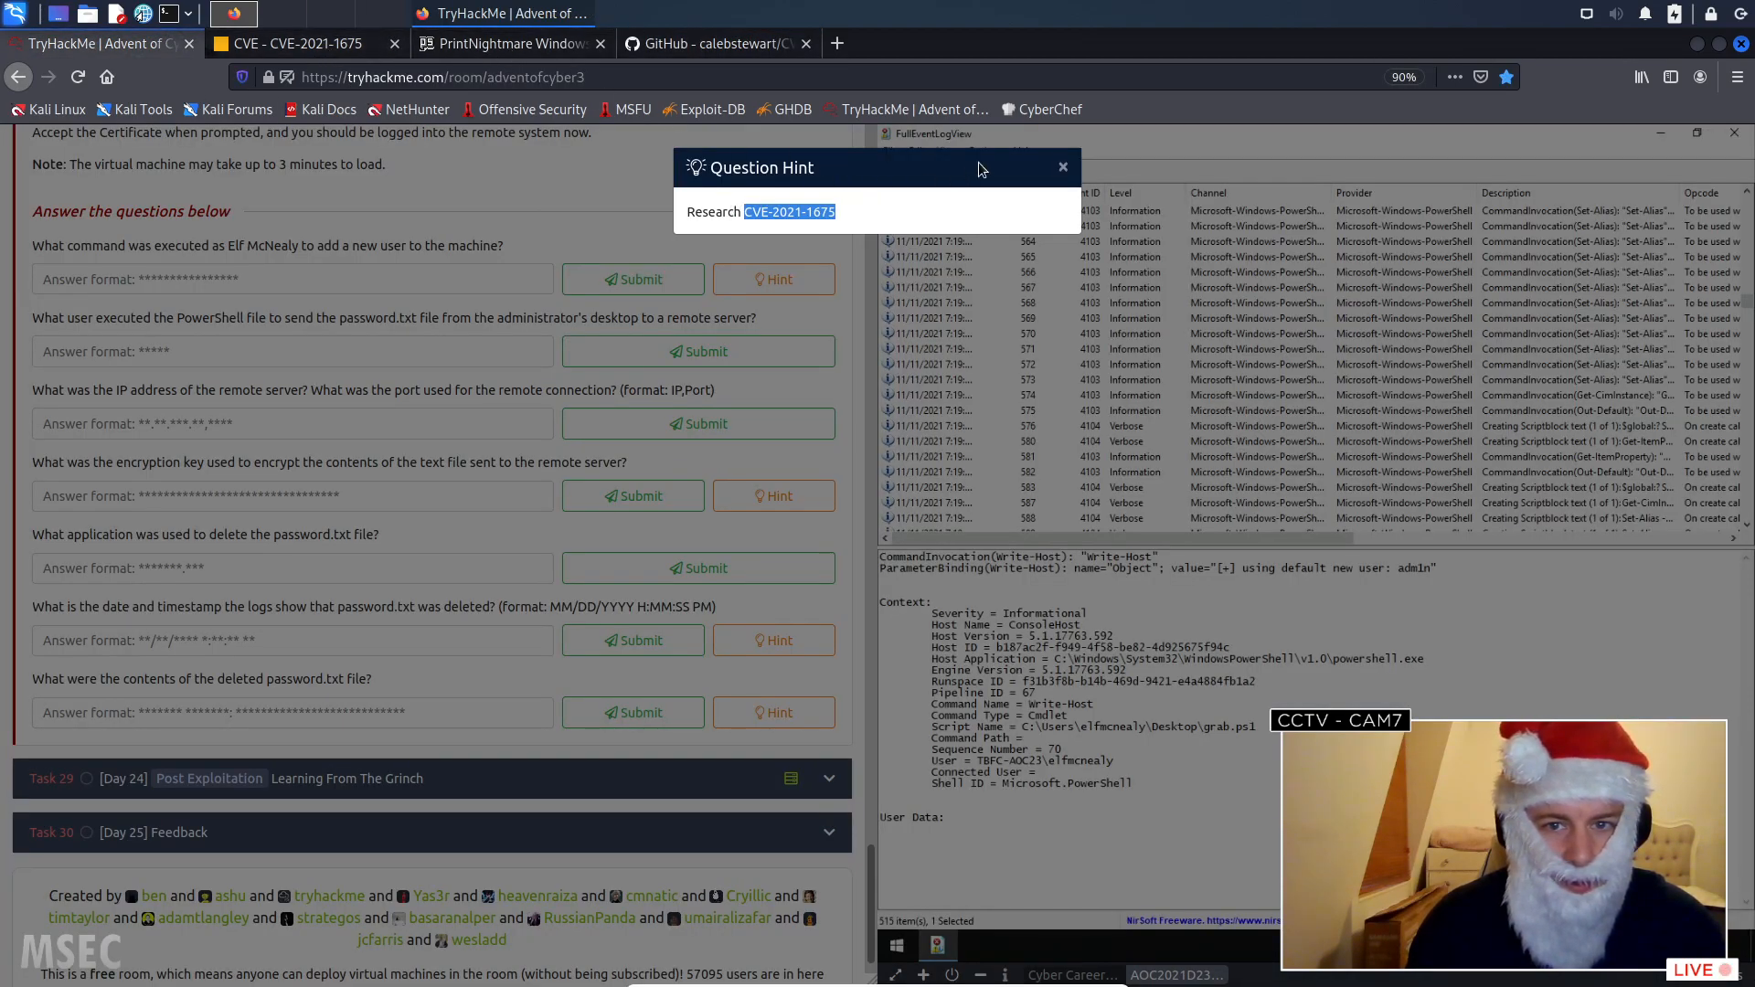
- Close the question hint and search the event log upward for "Invoke-Nightmare"
{"action": "left_click", "coordinate": [1064, 170]}
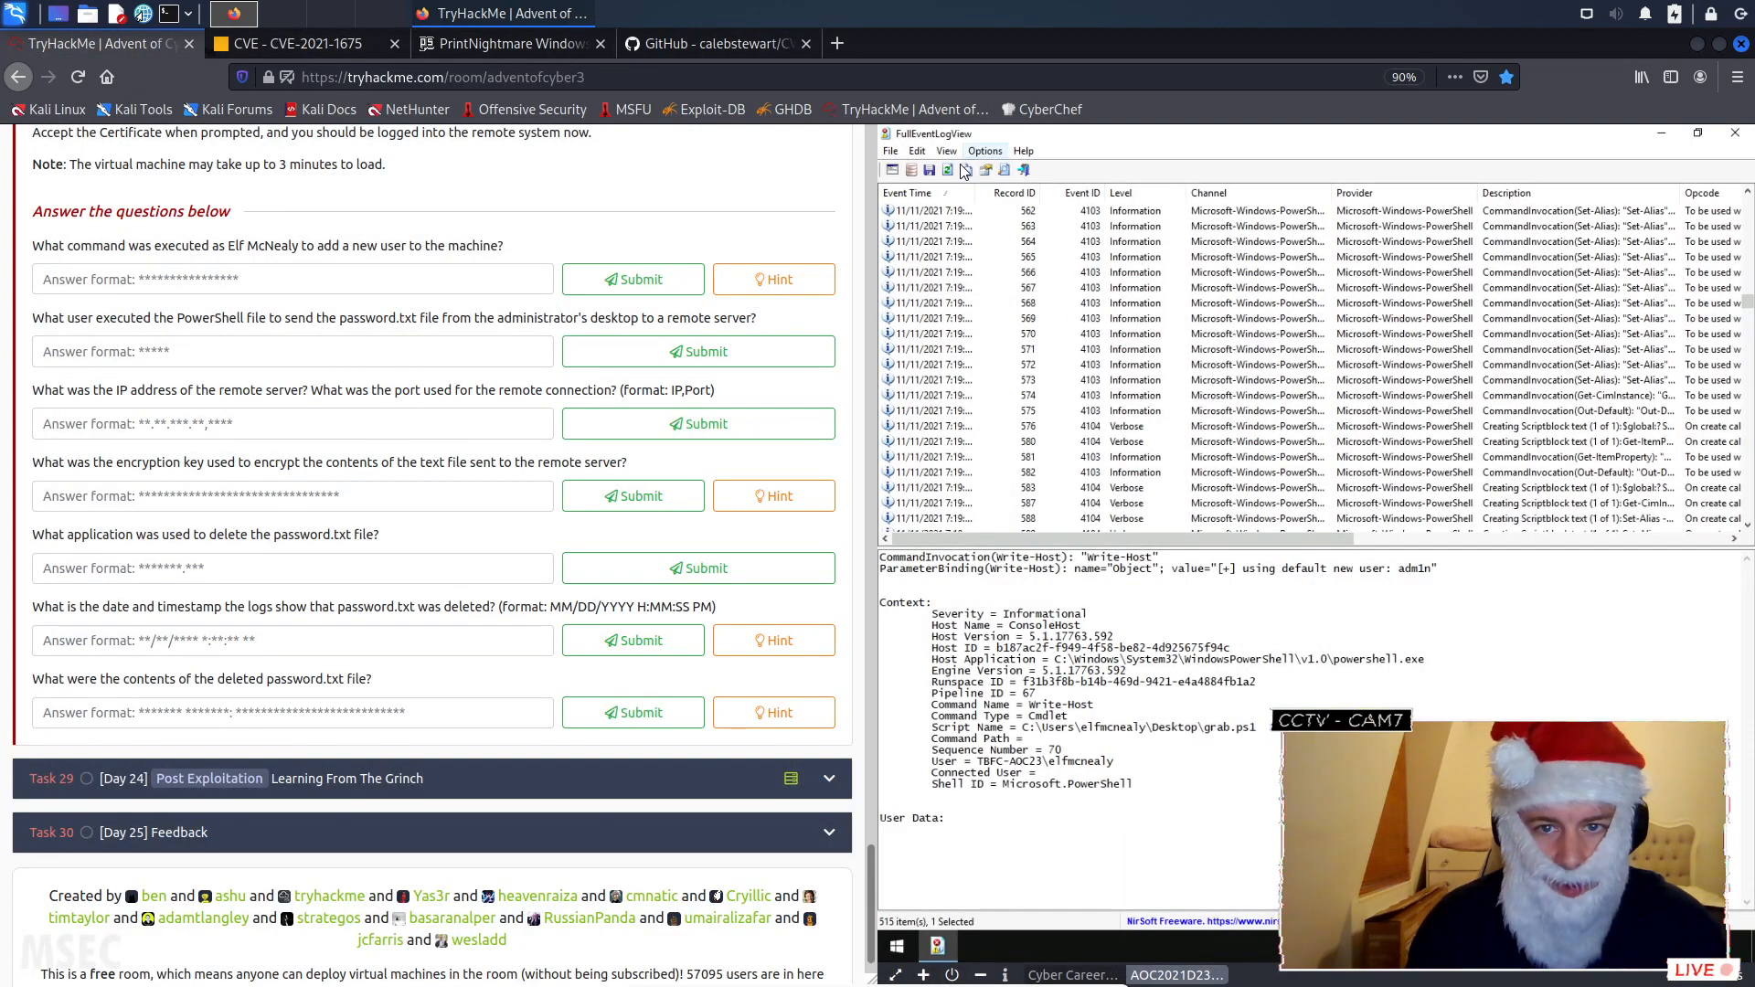
{"action": "left_click", "coordinate": [1004, 170]}
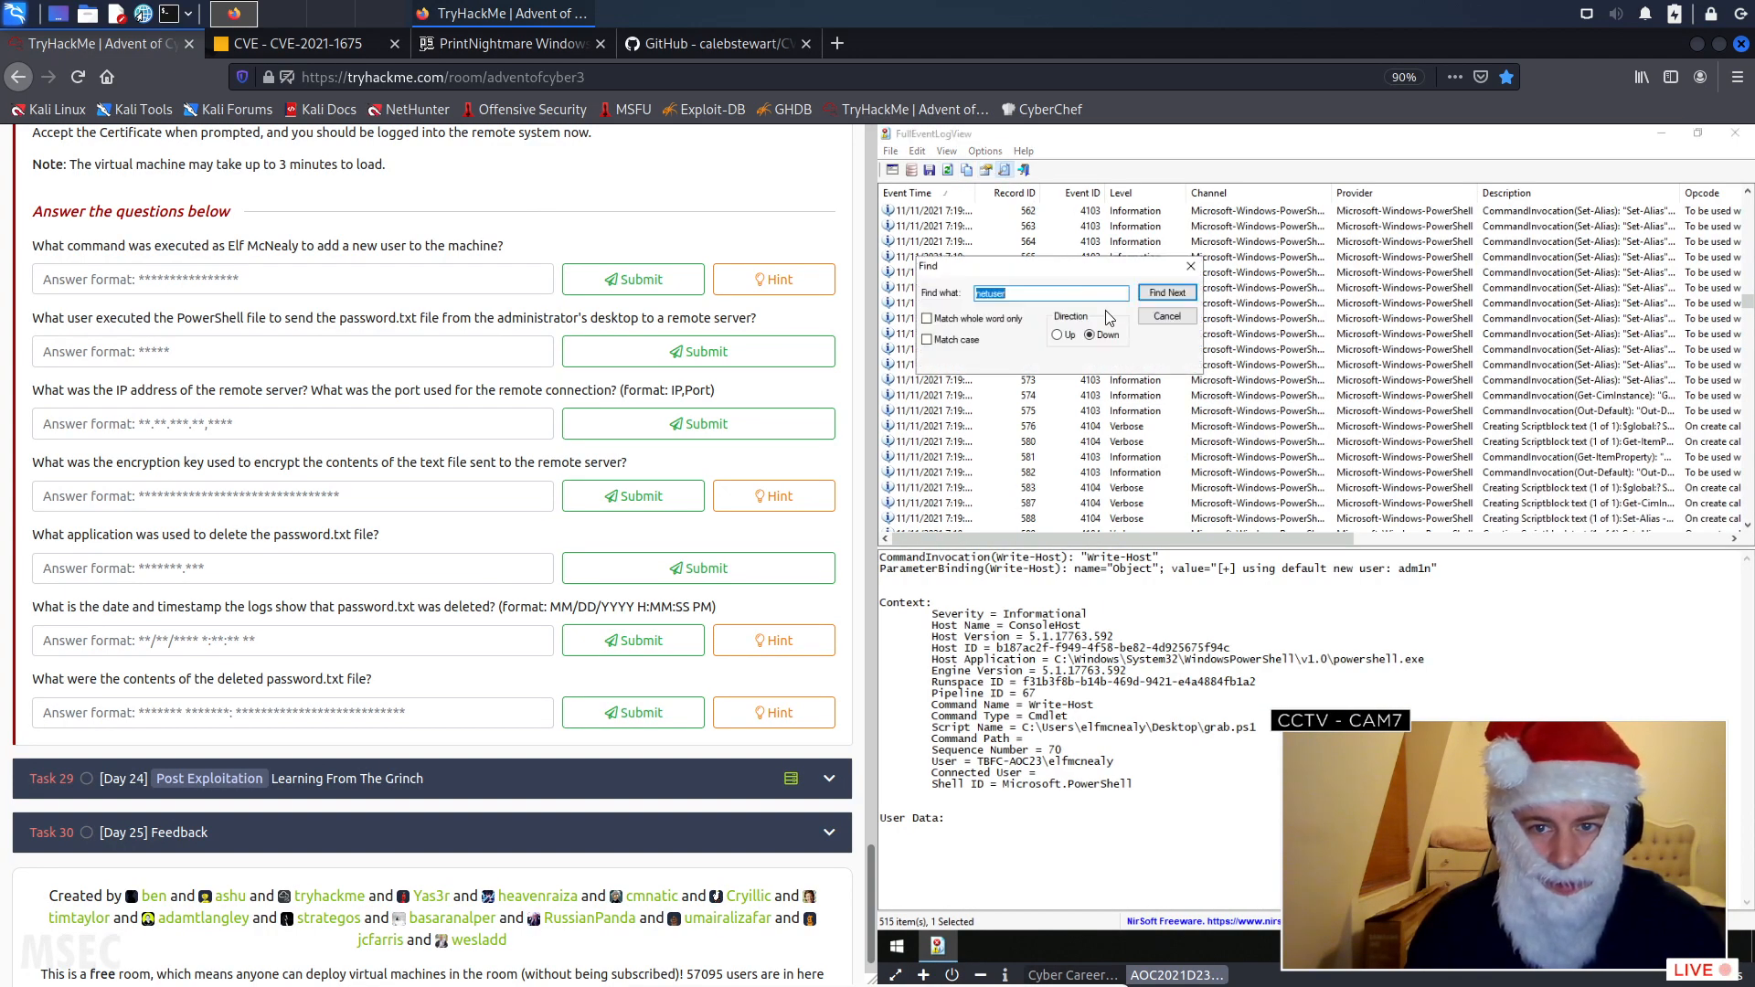
{"action": "type", "text": "Invoke-Ni"}
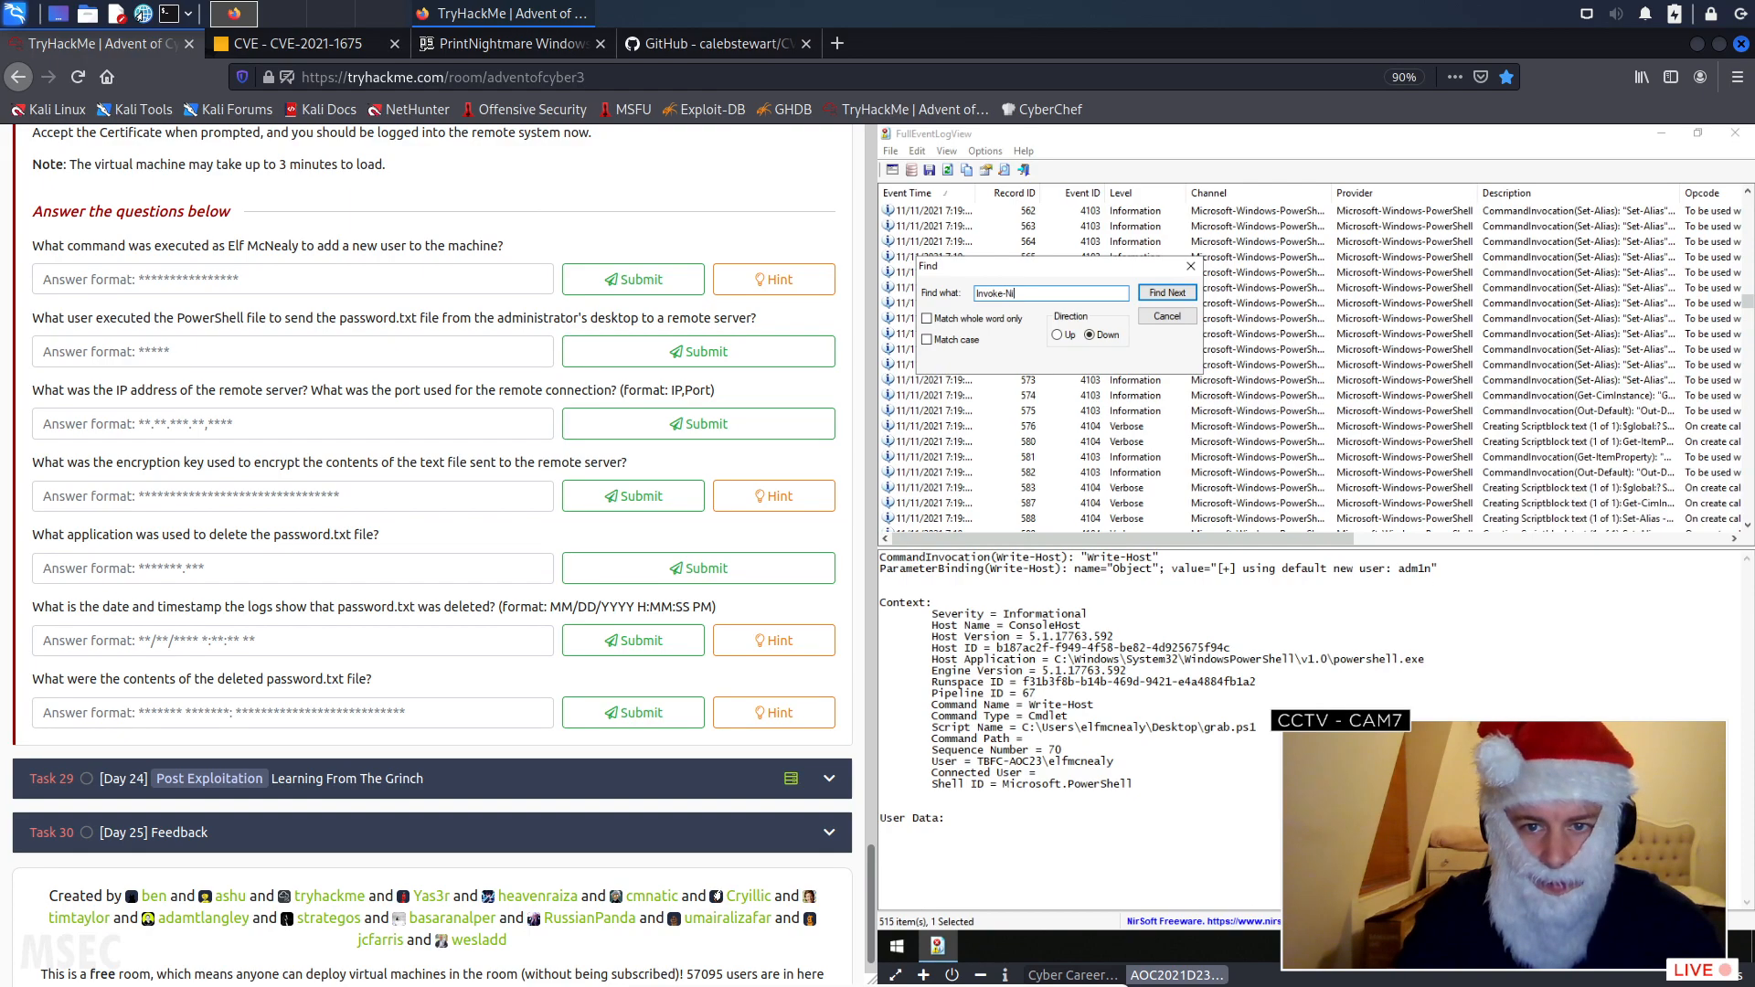
{"action": "type", "text": "ghtmare"}
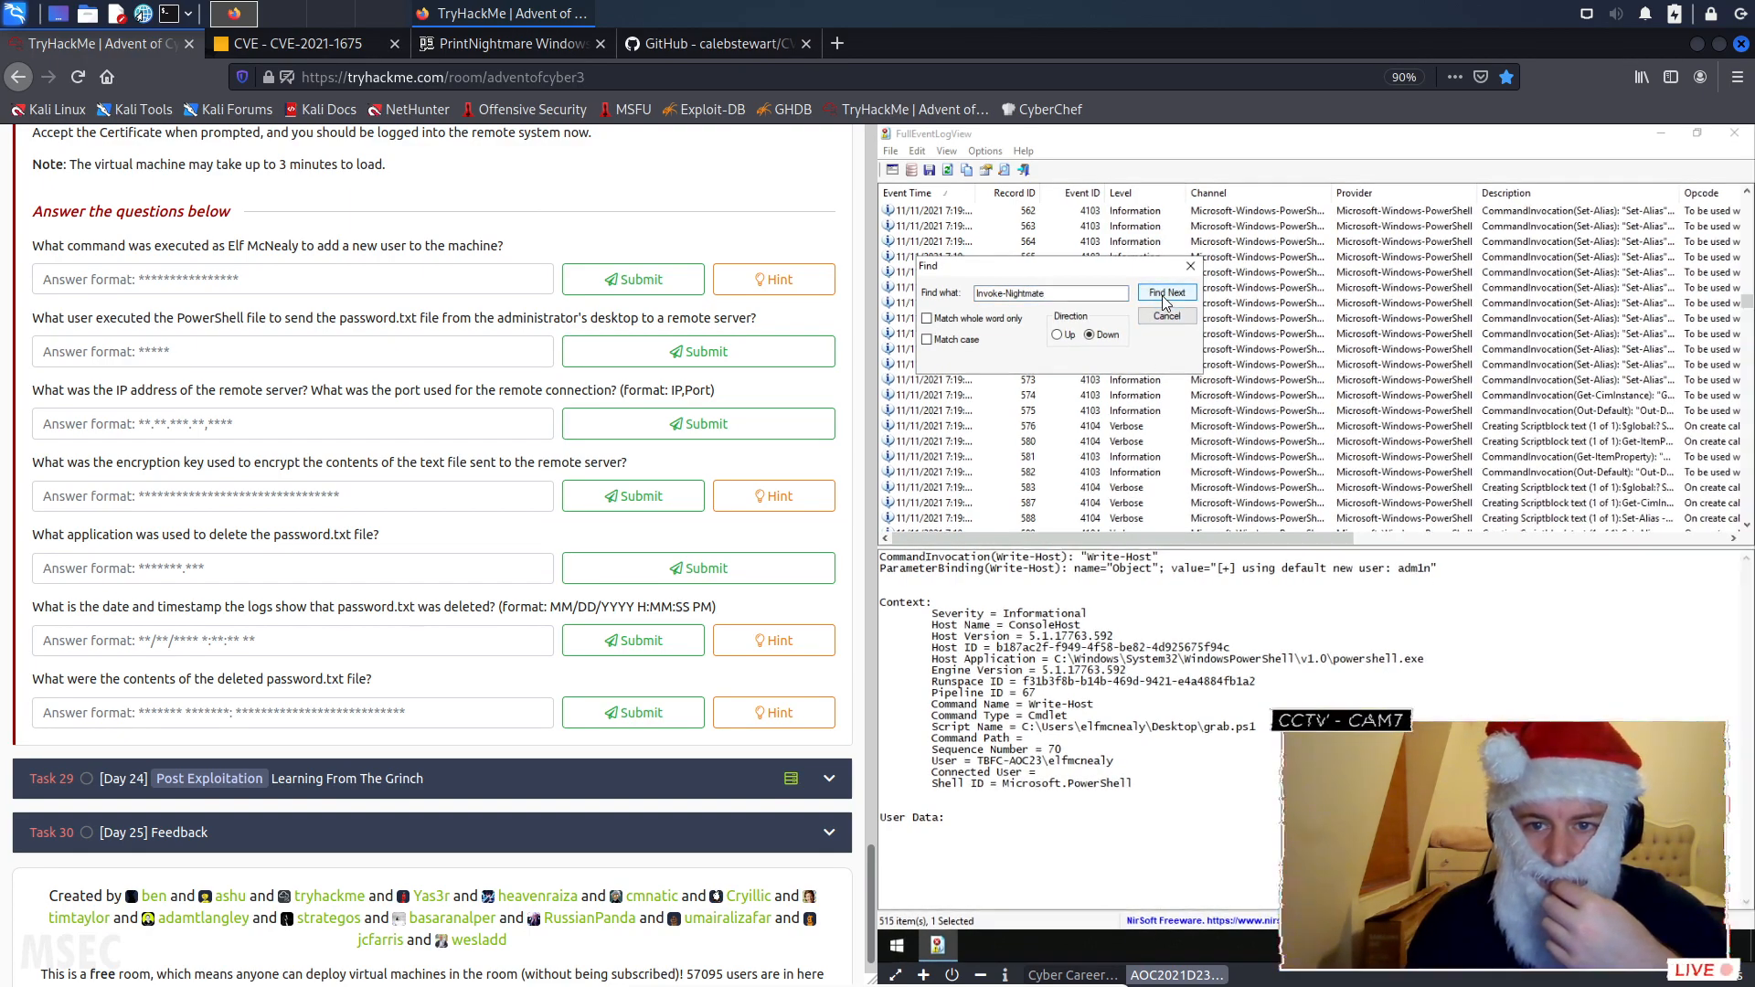
{"action": "double_click", "coordinate": [1061, 296]}
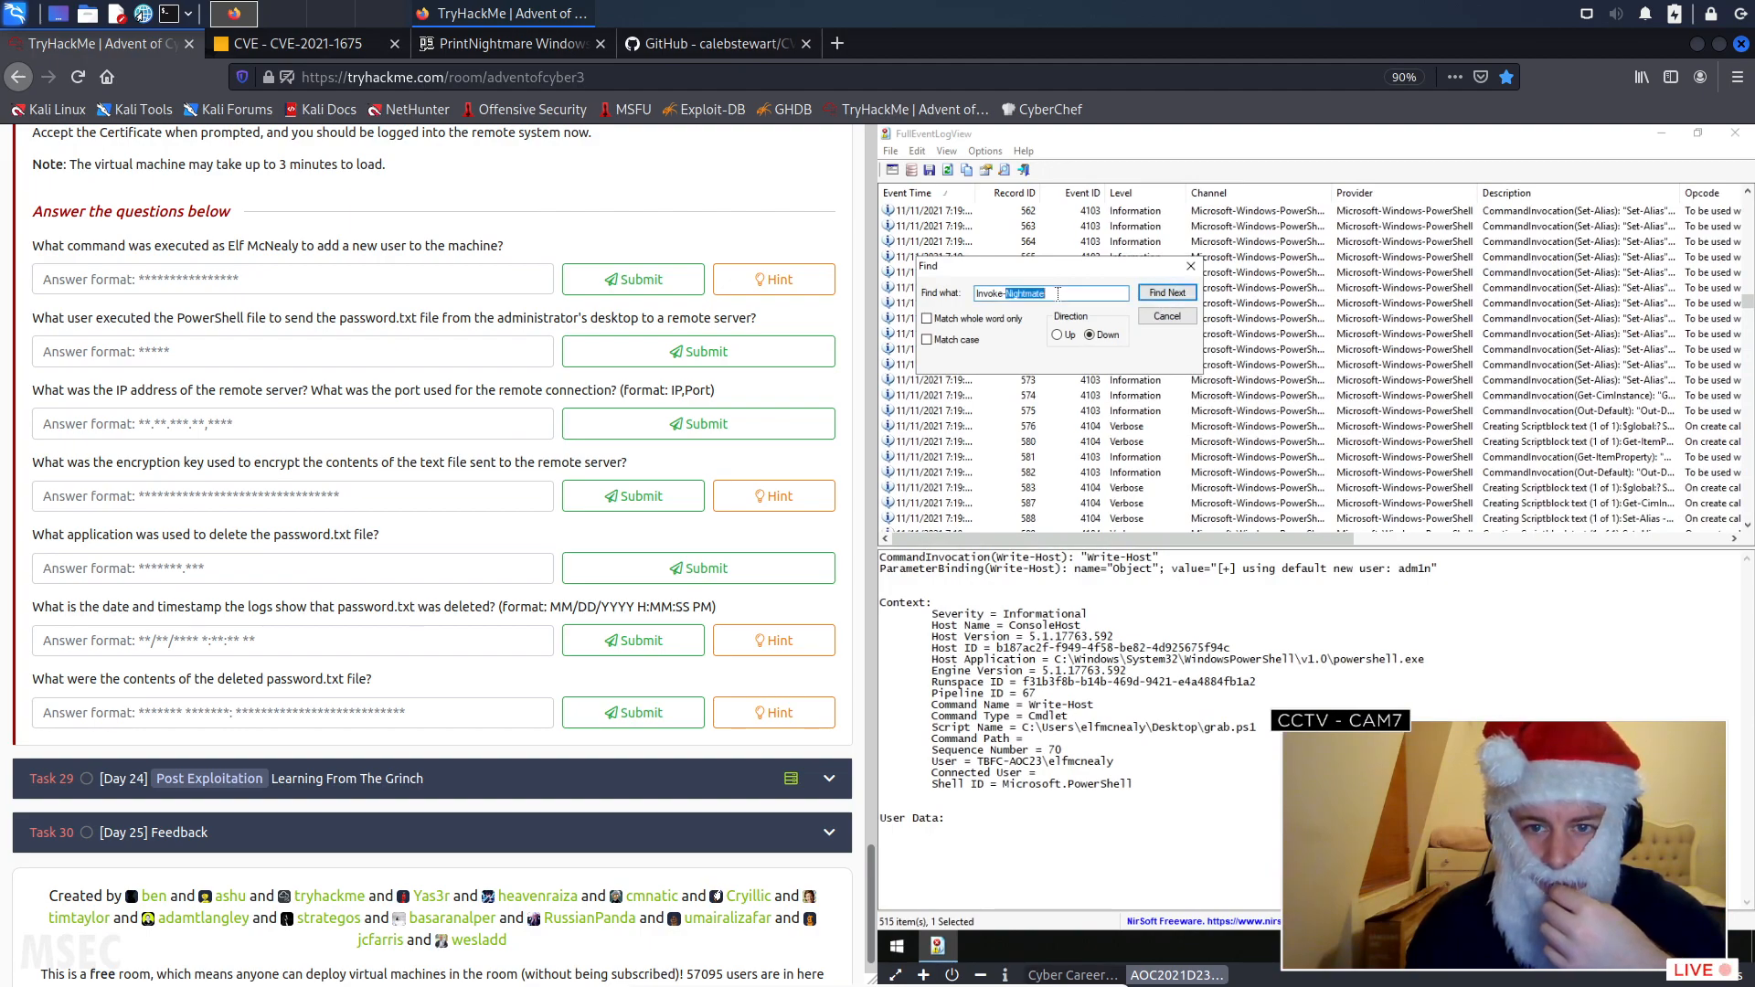
{"action": "left_click", "coordinate": [1058, 335]}
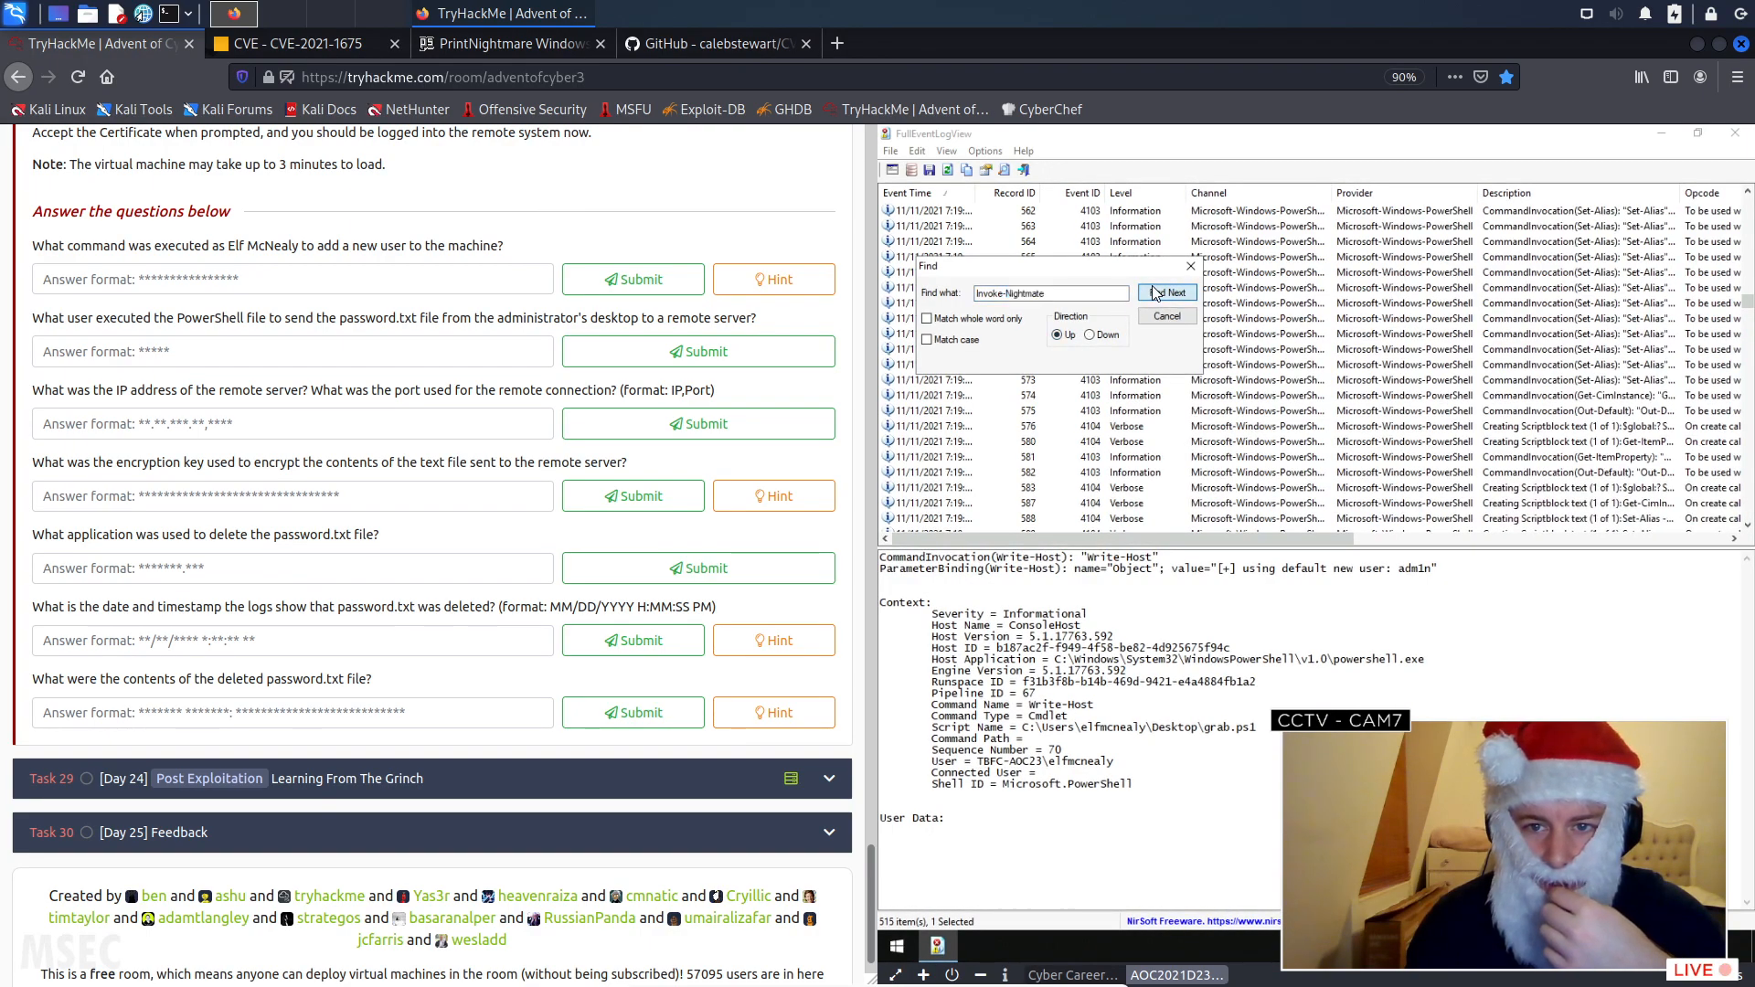
{"action": "left_click", "coordinate": [1143, 293]}
{"action": "left_click", "coordinate": [1075, 291]}
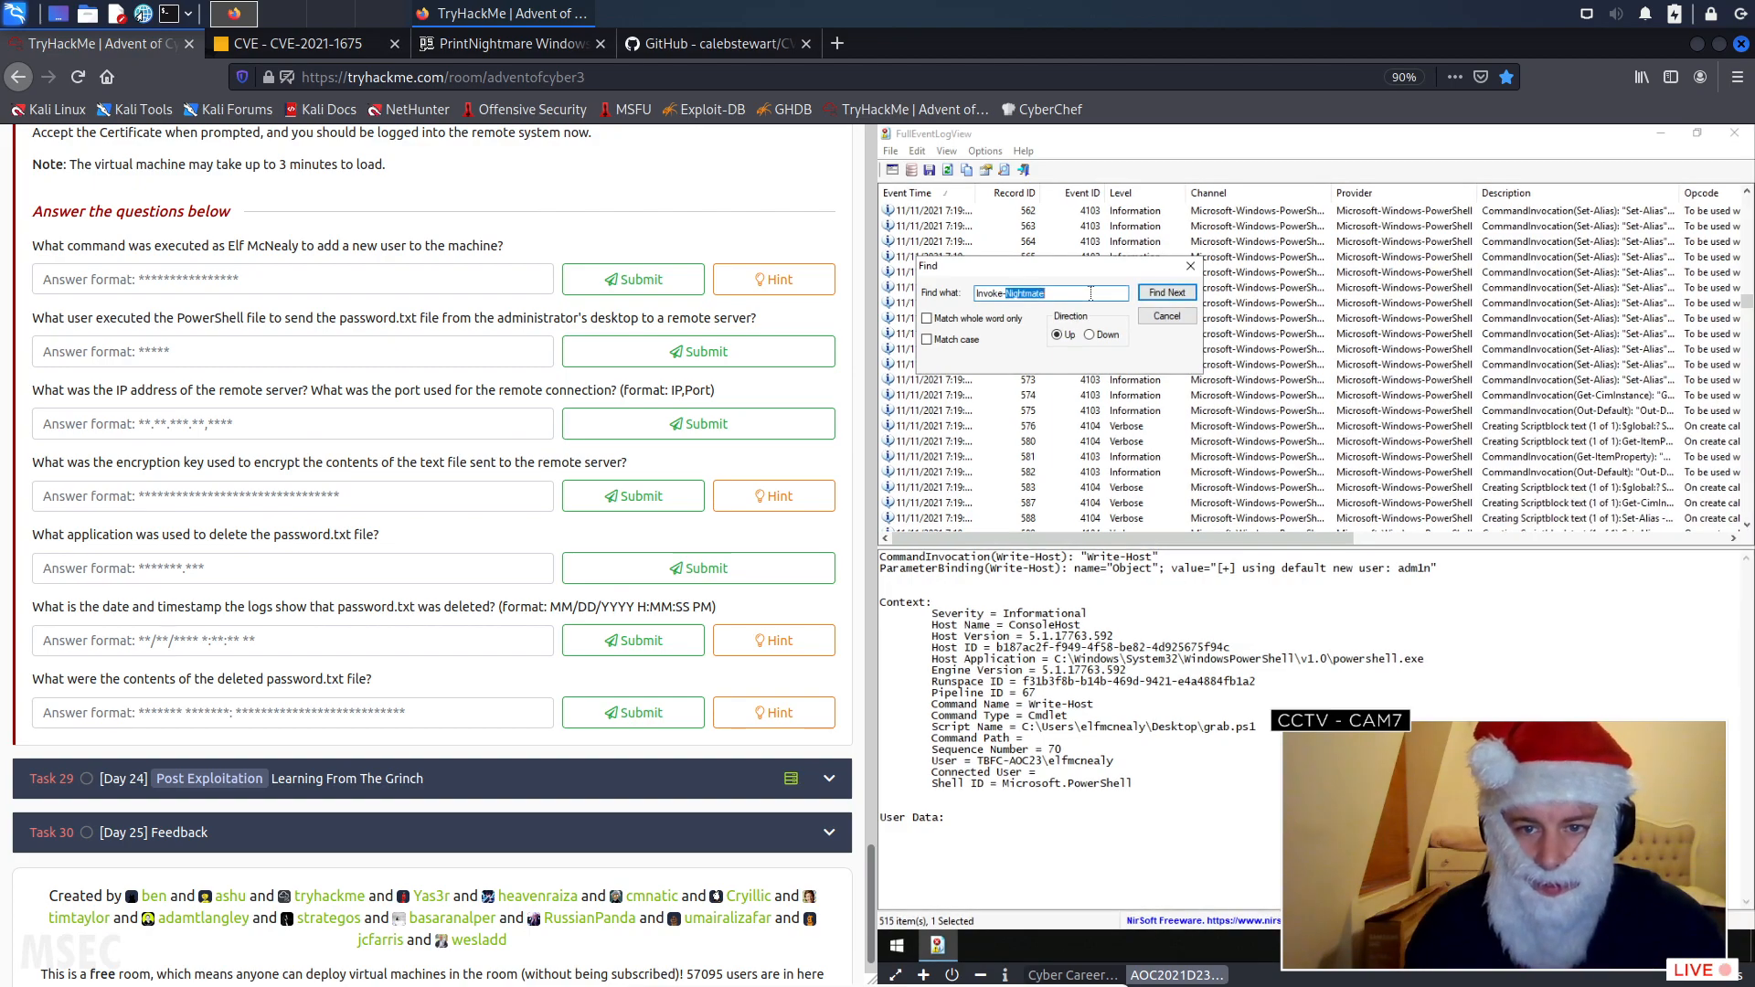
{"action": "key", "text": "BackSpace"}
{"action": "key", "text": "BackSpace"}
{"action": "type", "text": "re"}
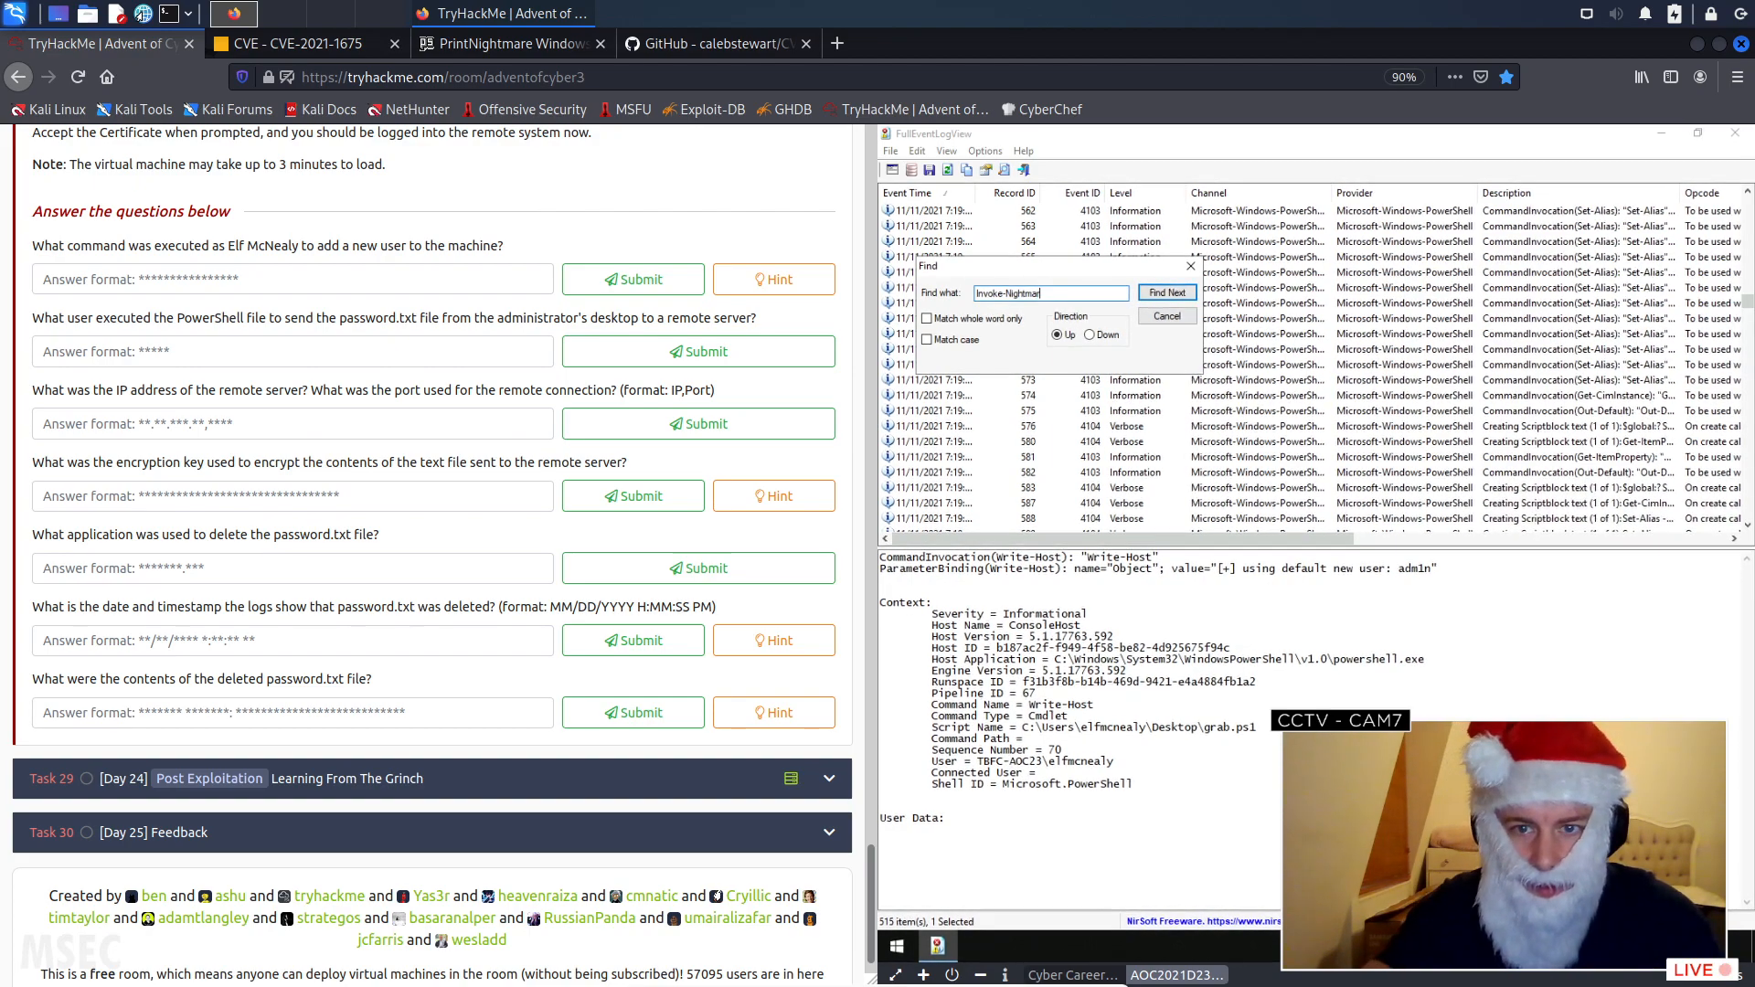
{"action": "left_click", "coordinate": [1162, 293]}
{"action": "left_click", "coordinate": [1162, 293]}
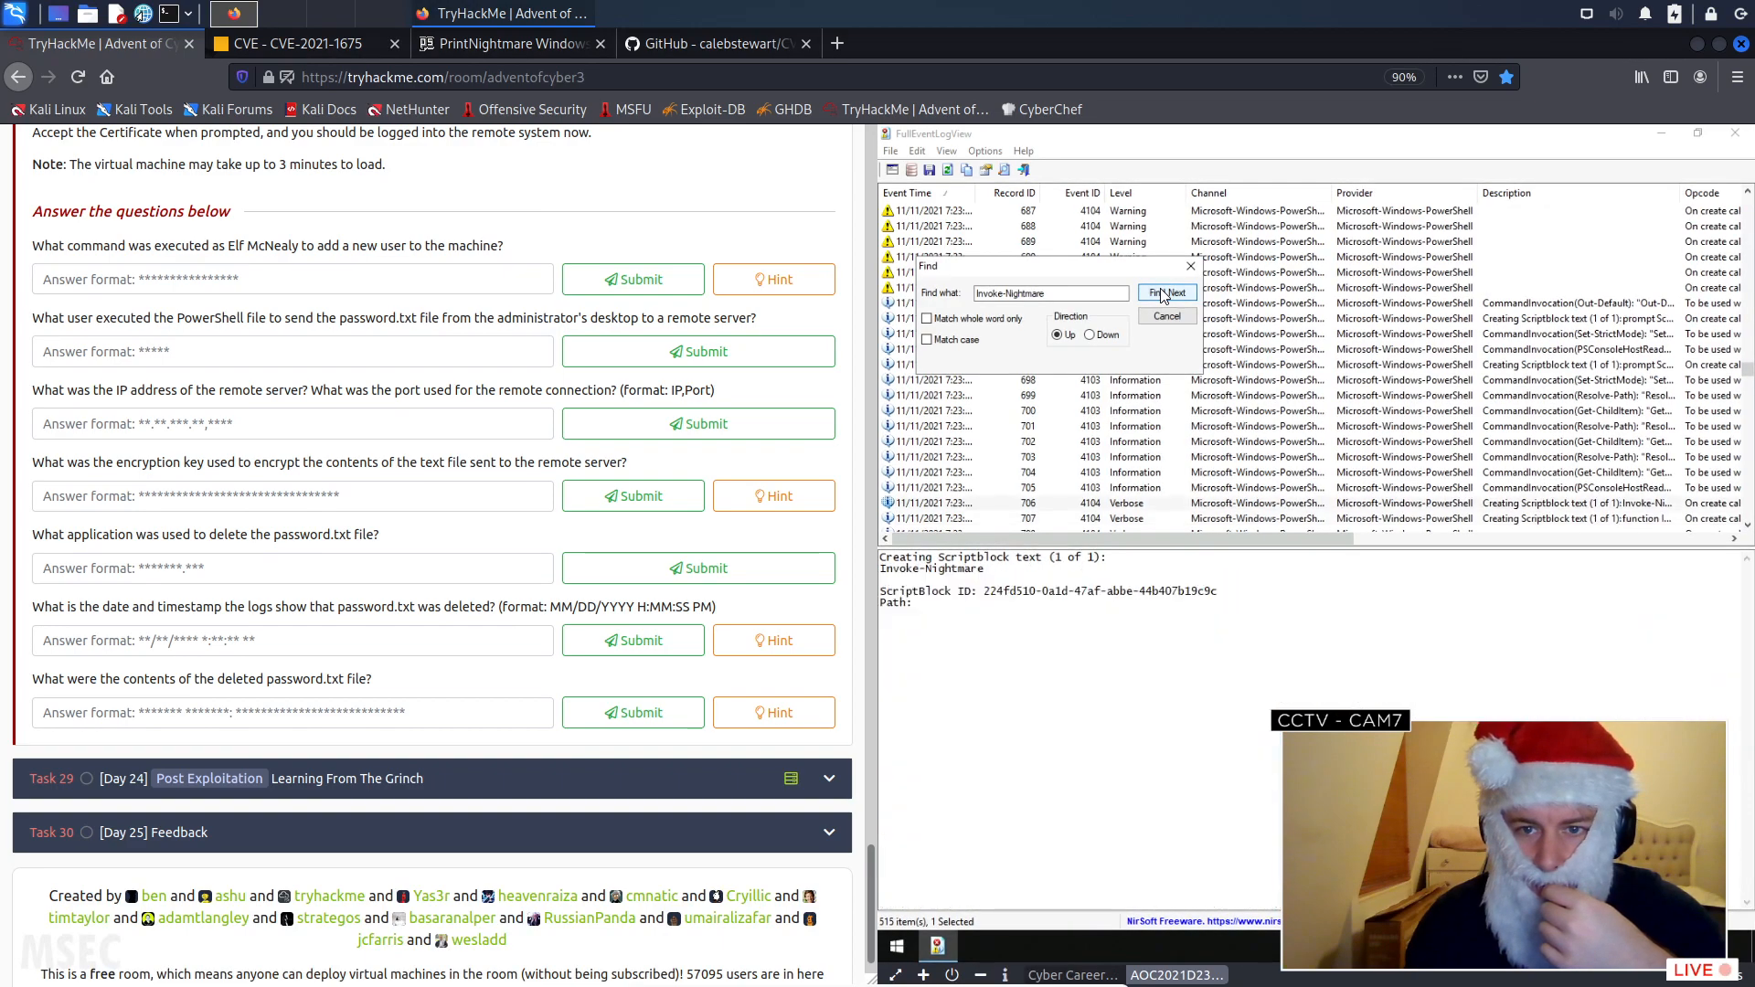
- Go through the upward Invoke-Nightmare matches, examine the path value in their details, and close the search
{"action": "left_click", "coordinate": [1161, 293]}
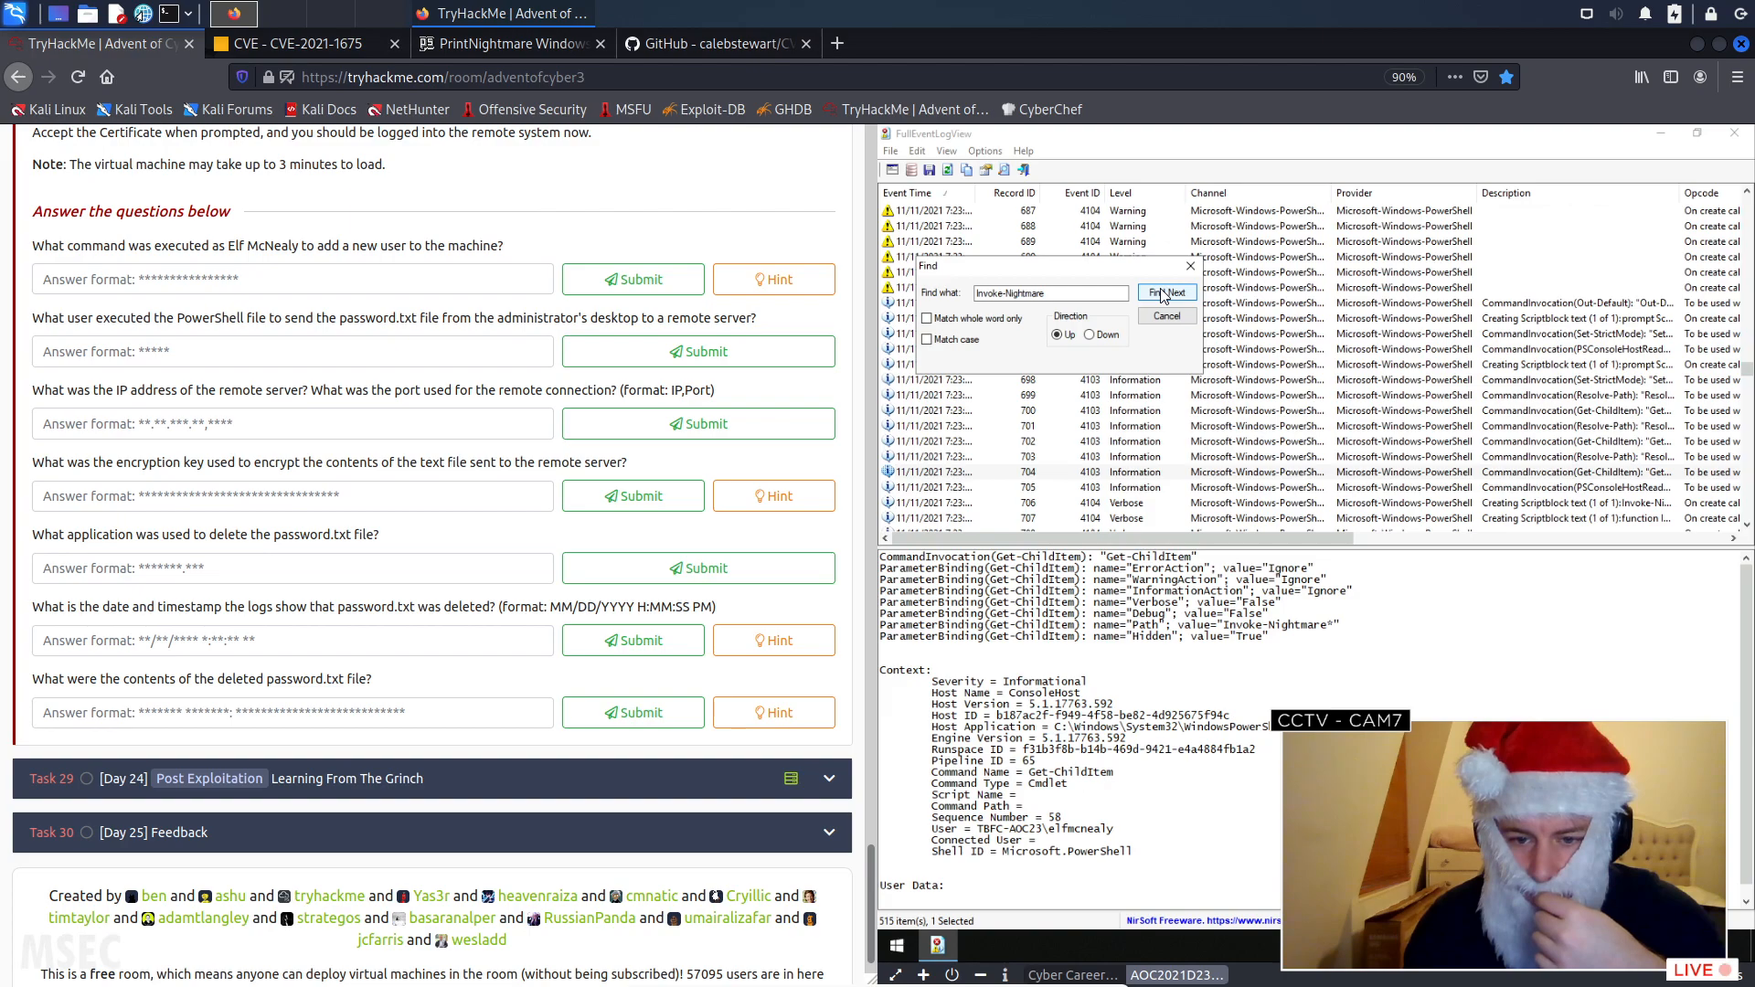
{"action": "left_click", "coordinate": [1162, 293]}
{"action": "left_click", "coordinate": [1162, 292]}
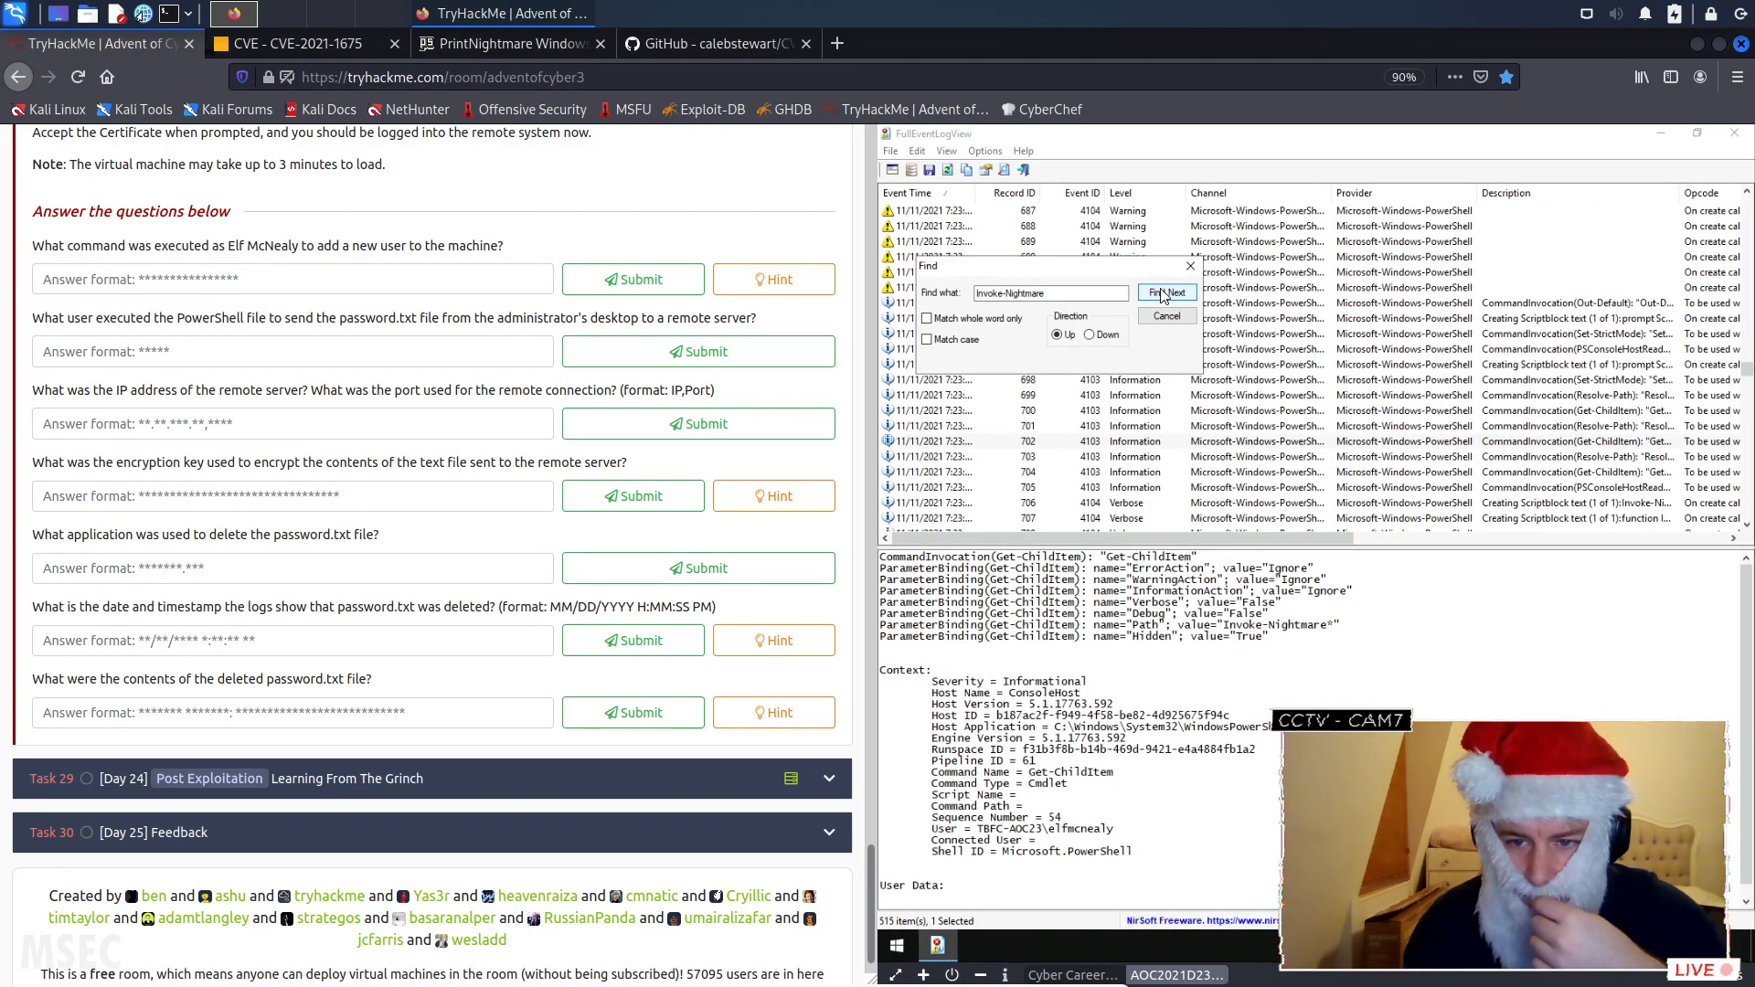
{"action": "left_click_drag", "start_coordinate": [1178, 625], "coordinate": [1299, 631]}
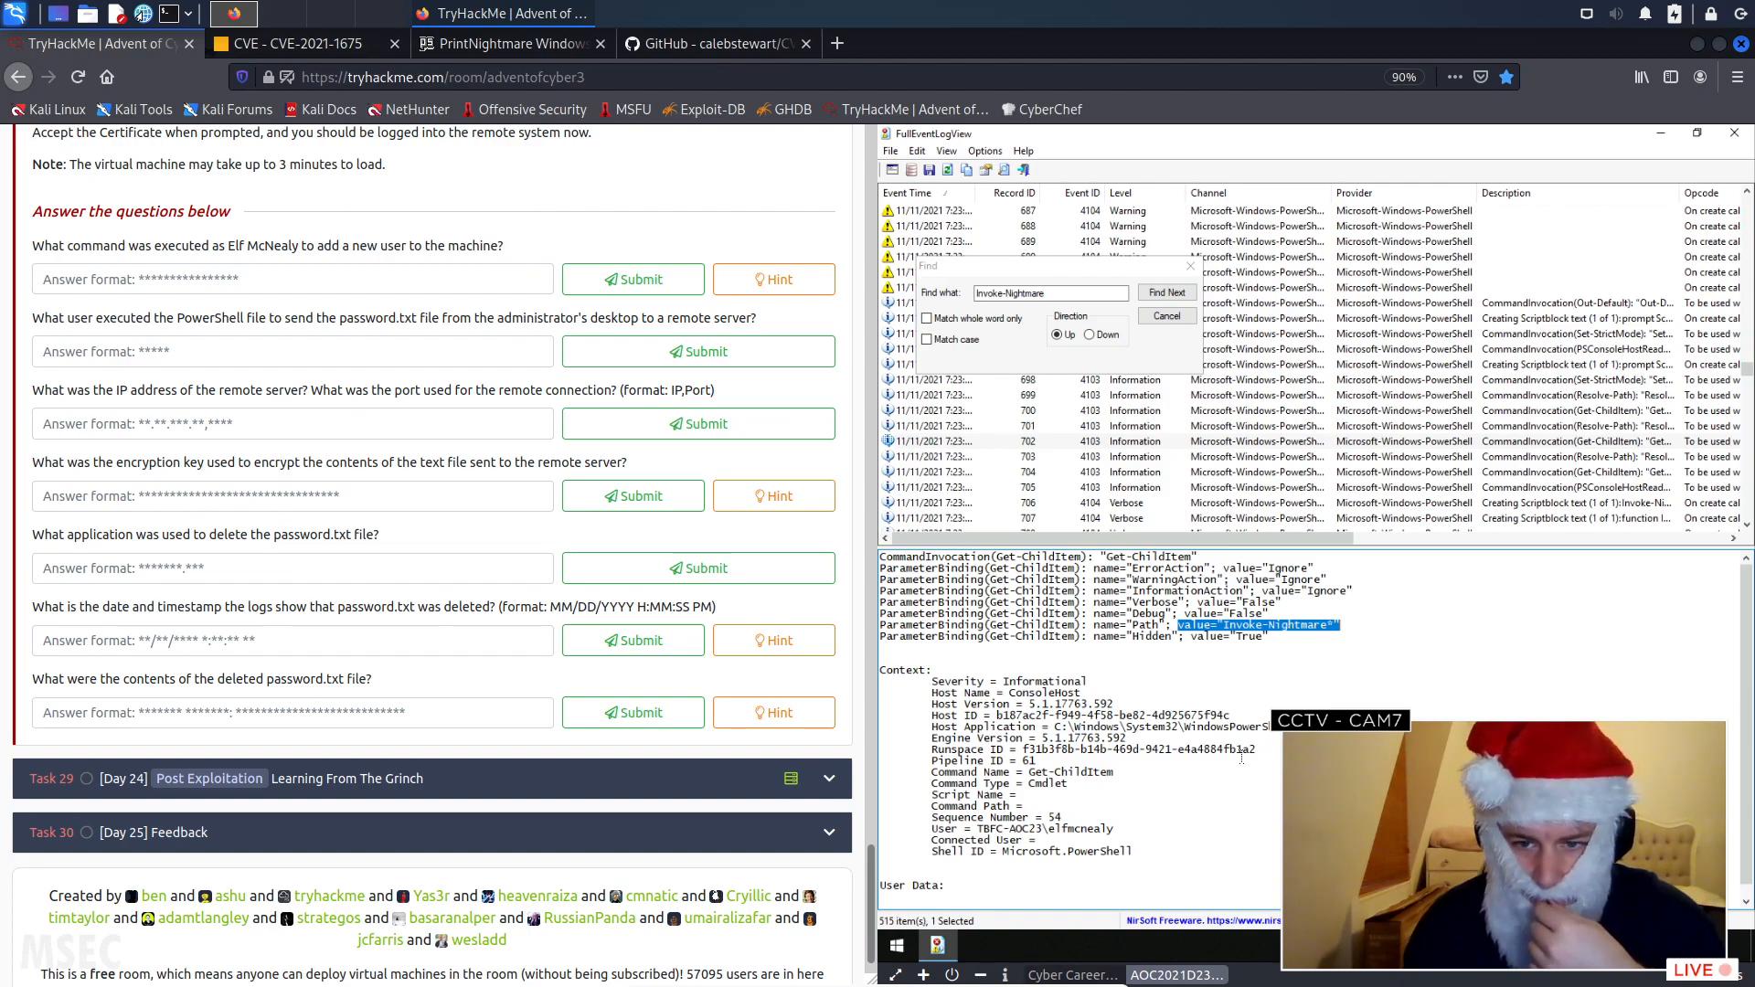
{"action": "left_click", "coordinate": [1174, 294]}
{"action": "left_click", "coordinate": [1176, 296]}
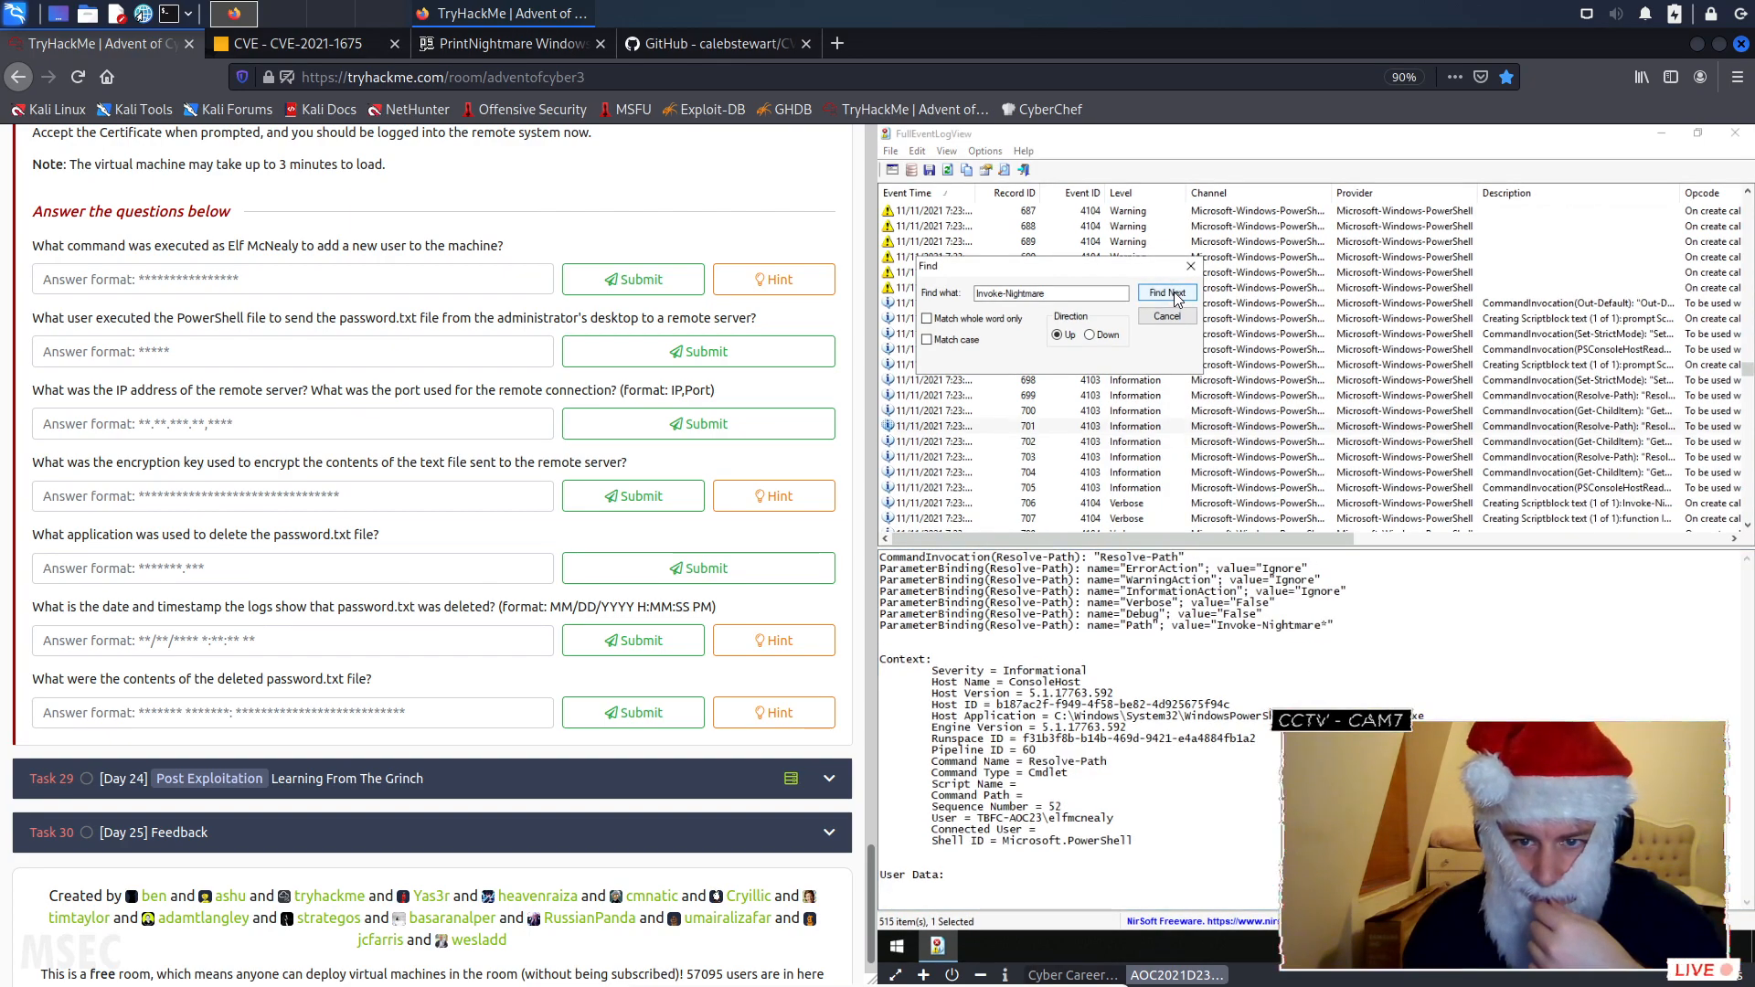
{"action": "left_click", "coordinate": [1176, 298]}
{"action": "left_click", "coordinate": [1175, 294]}
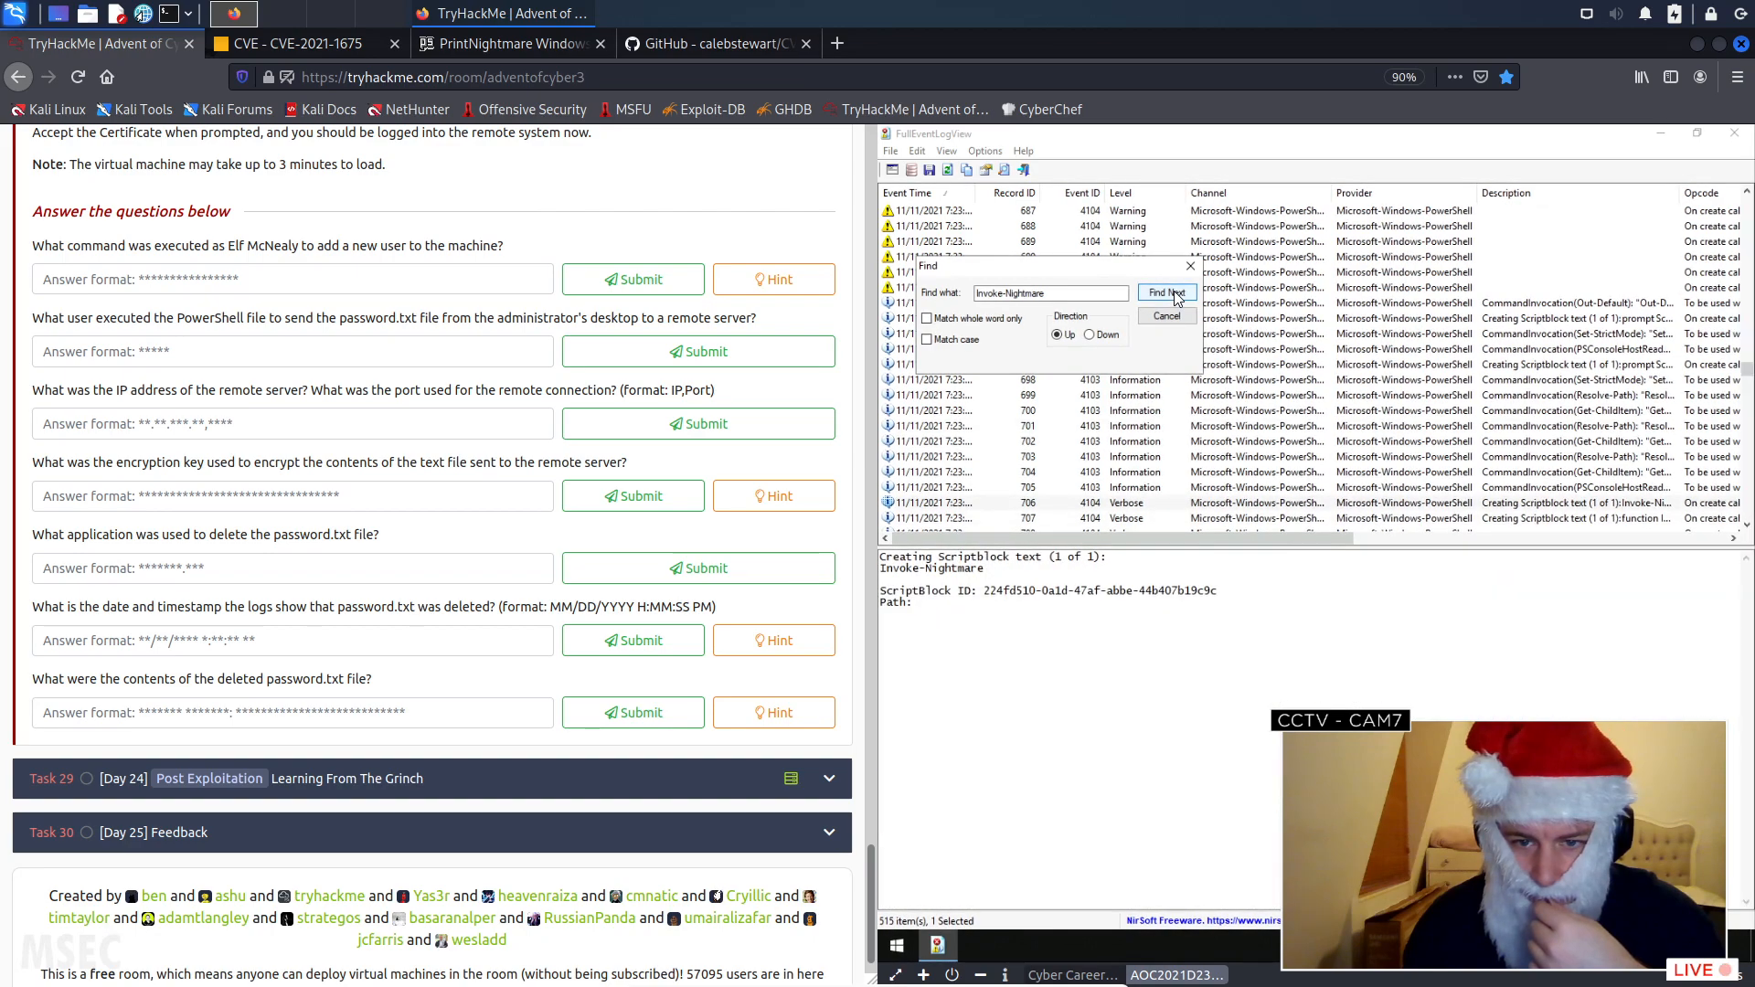
{"action": "left_click", "coordinate": [1174, 294]}
{"action": "left_click", "coordinate": [1166, 316]}
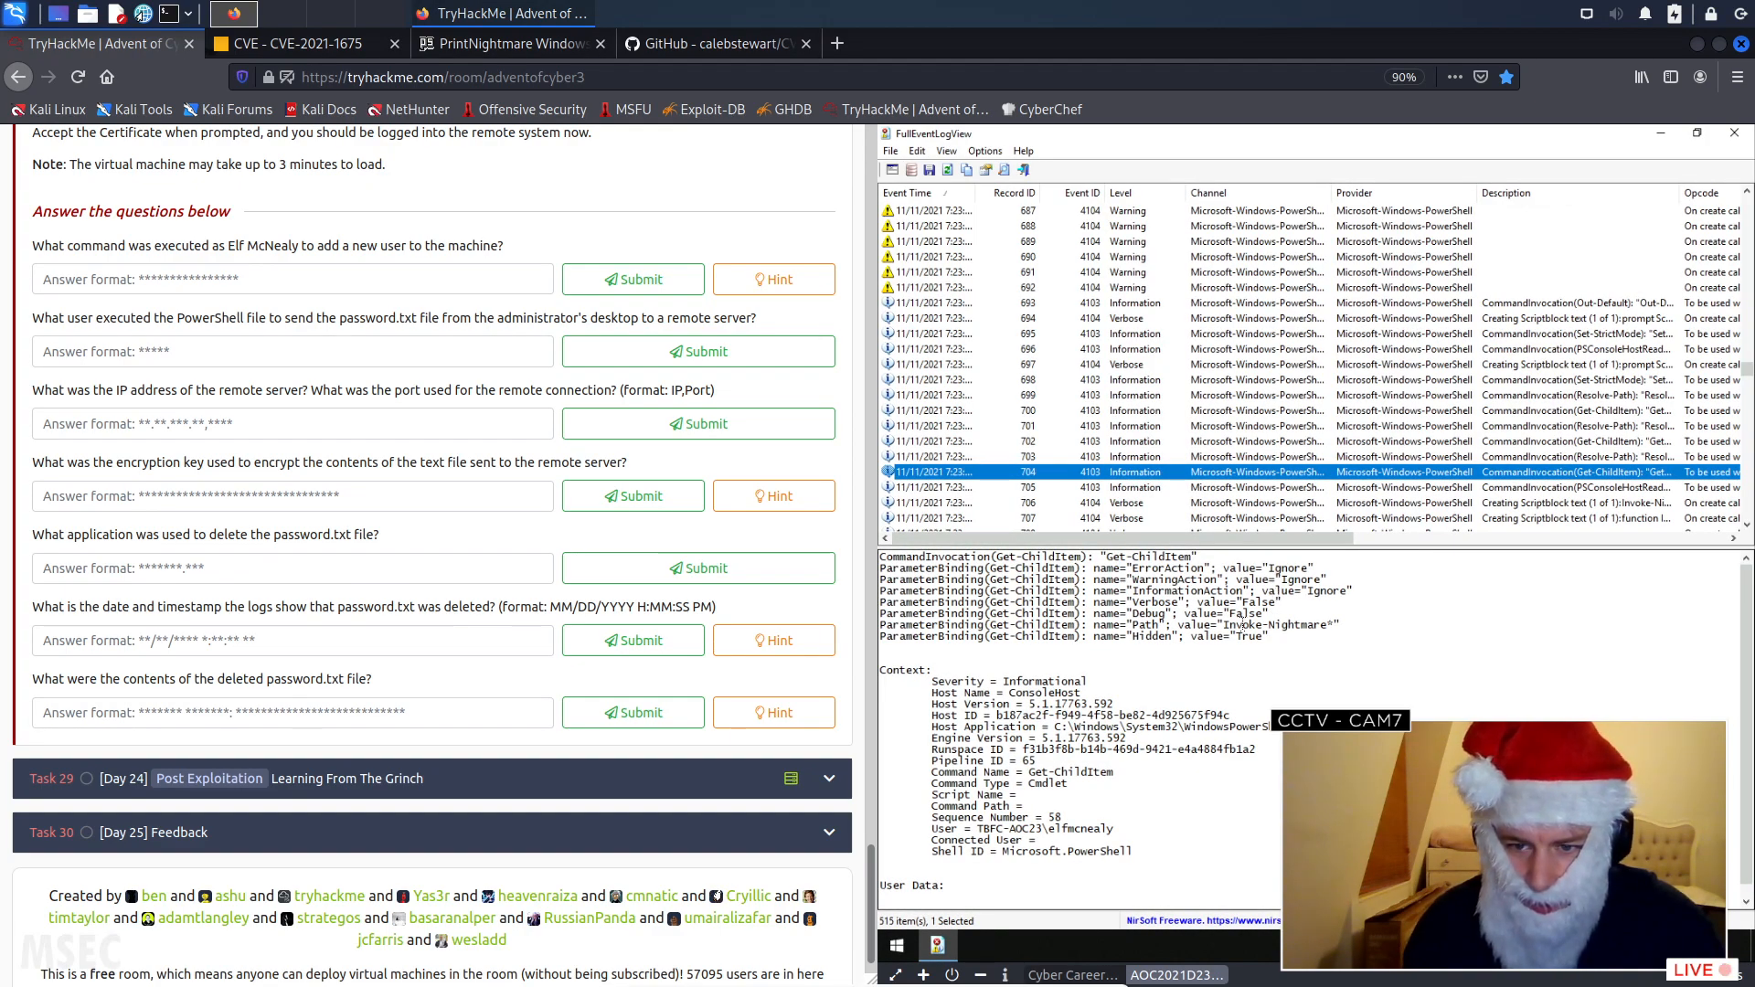
{"action": "left_click_drag", "start_coordinate": [1223, 627], "coordinate": [1335, 625]}
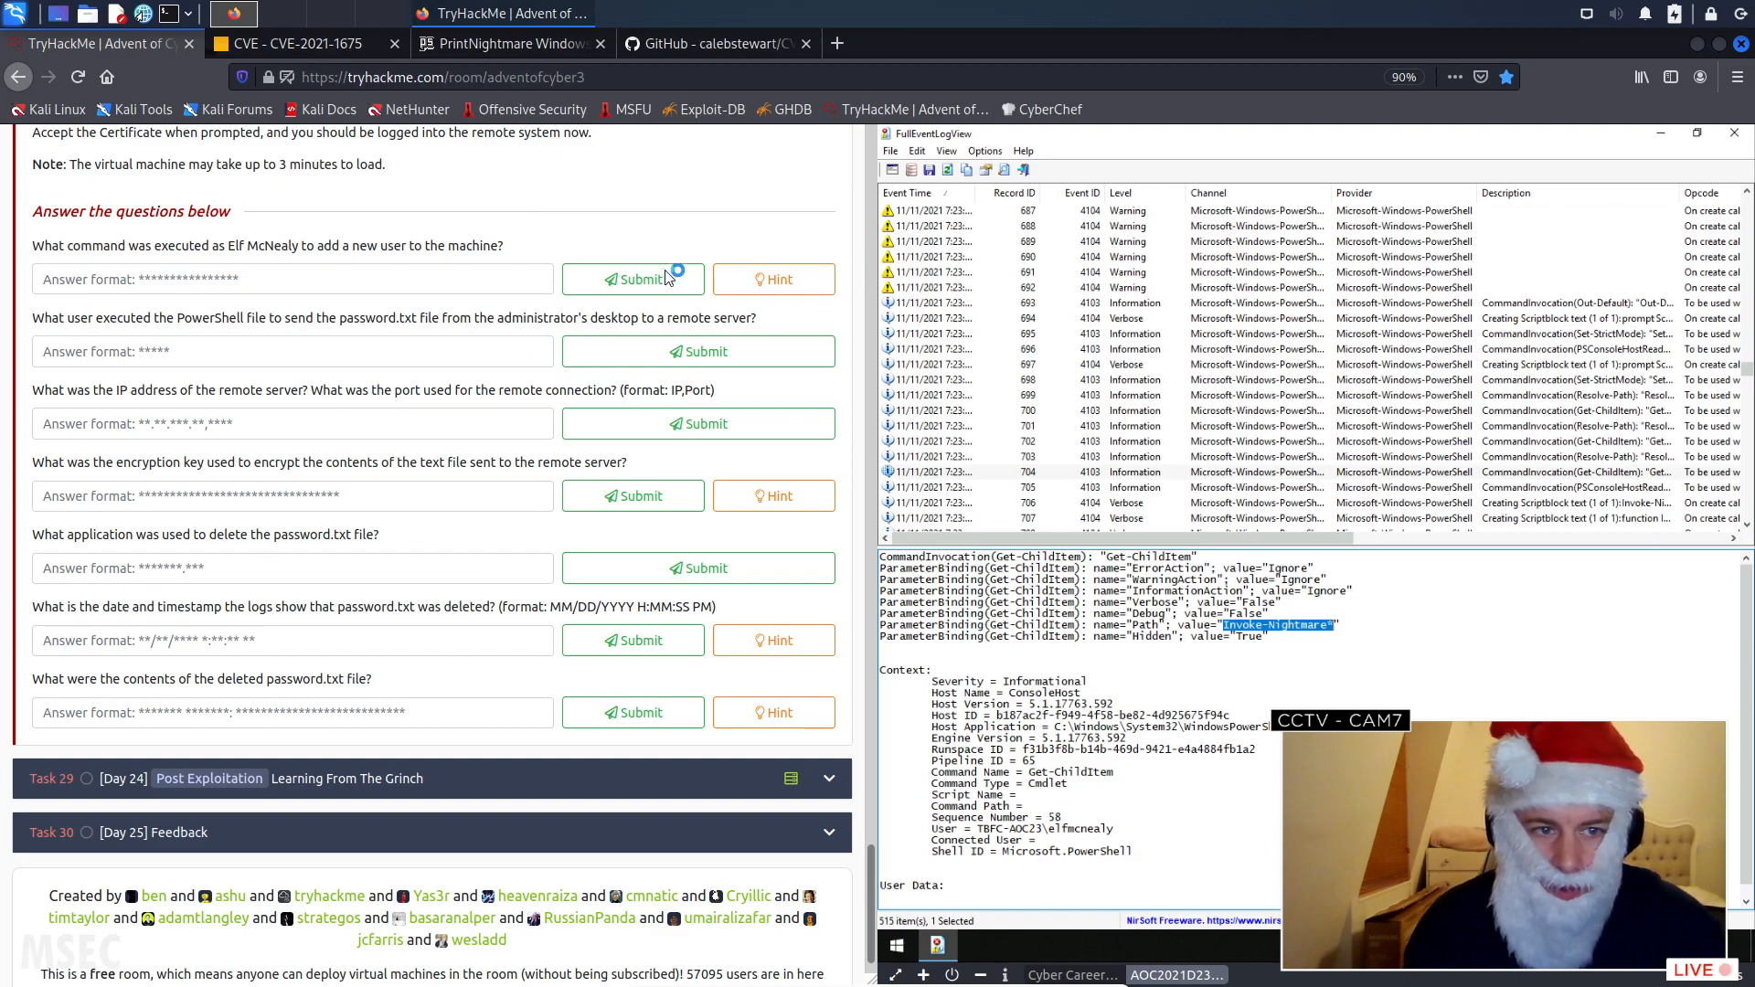
- Submit "Invoke-Nightmare" as the answer for the command Elf McNealy executed to add a new user
{"action": "left_click", "coordinate": [427, 278]}
{"action": "type", "text": "I"}
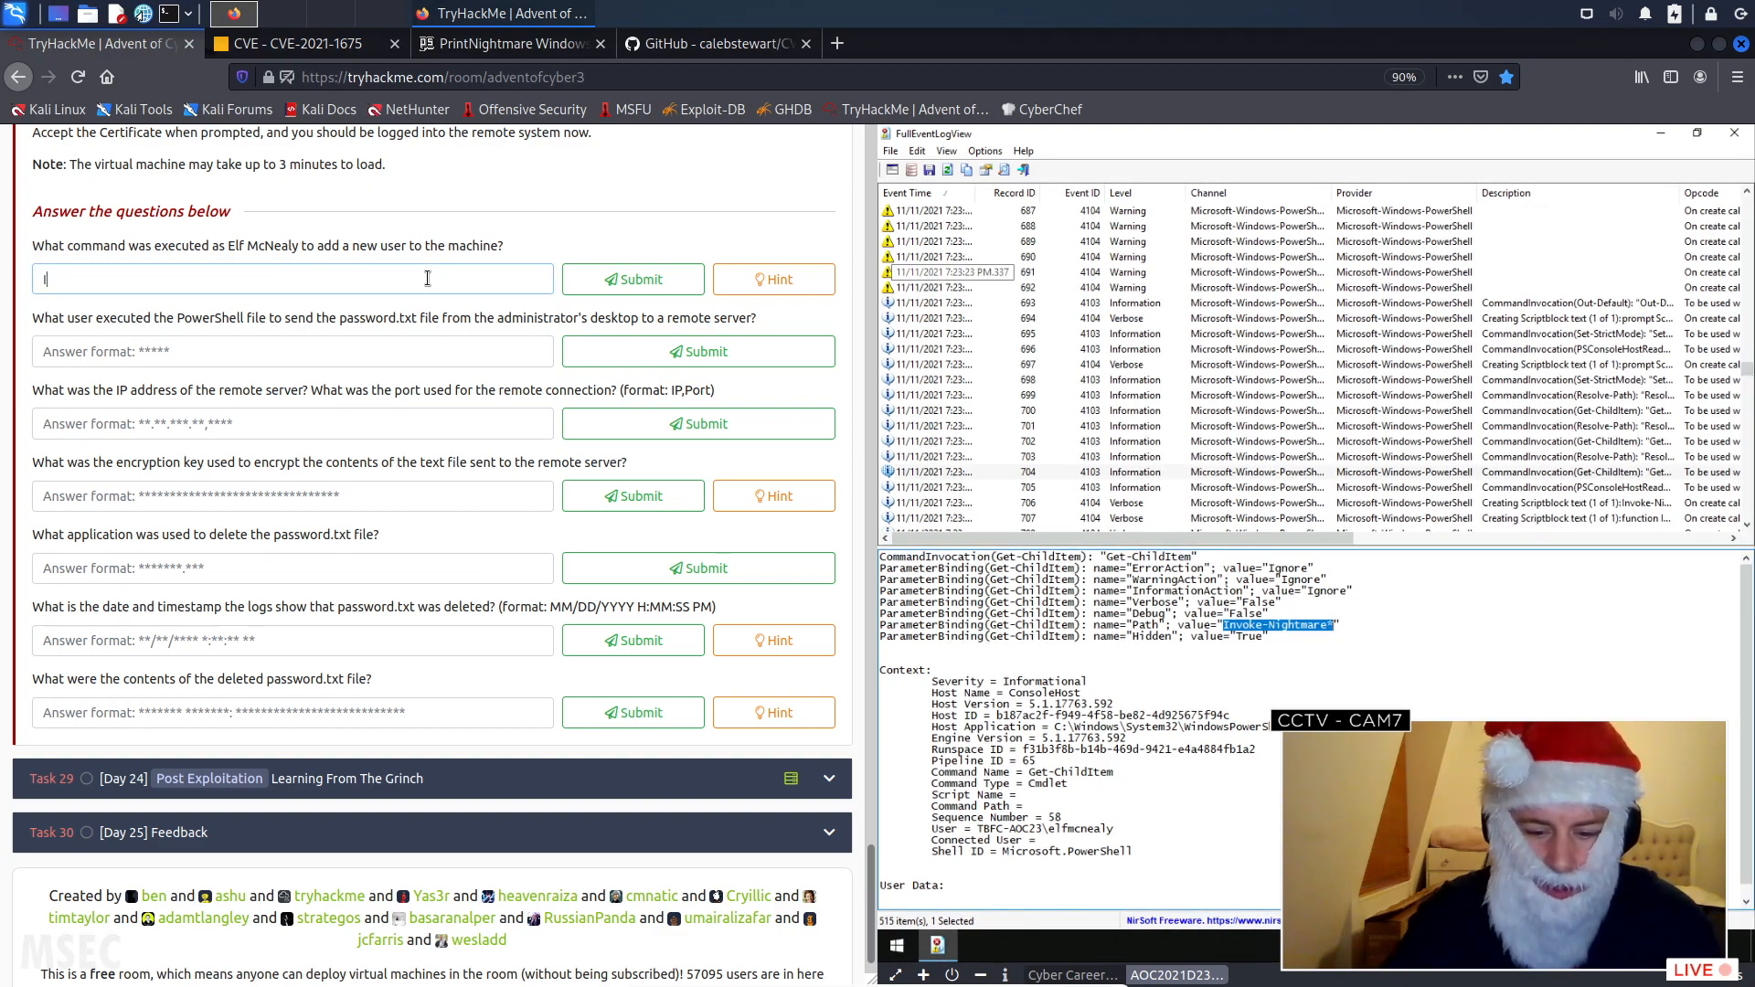
{"action": "type", "text": "nvoke-"}
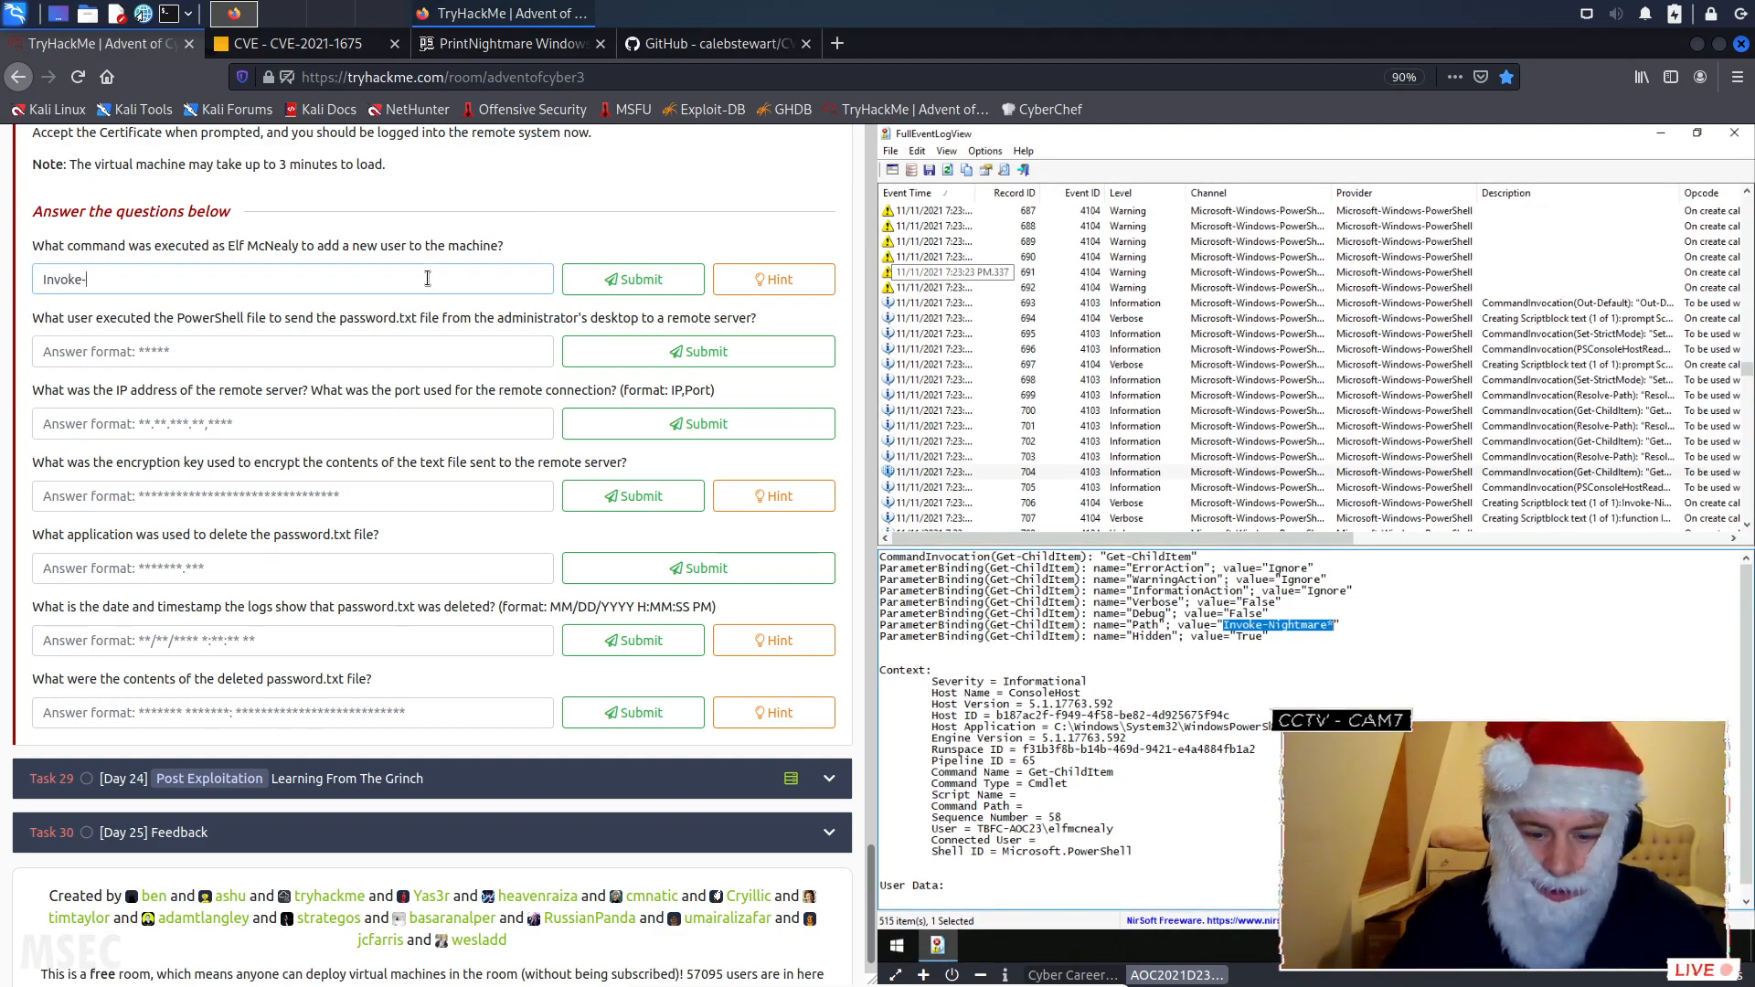
{"action": "type", "text": "Nightmare"}
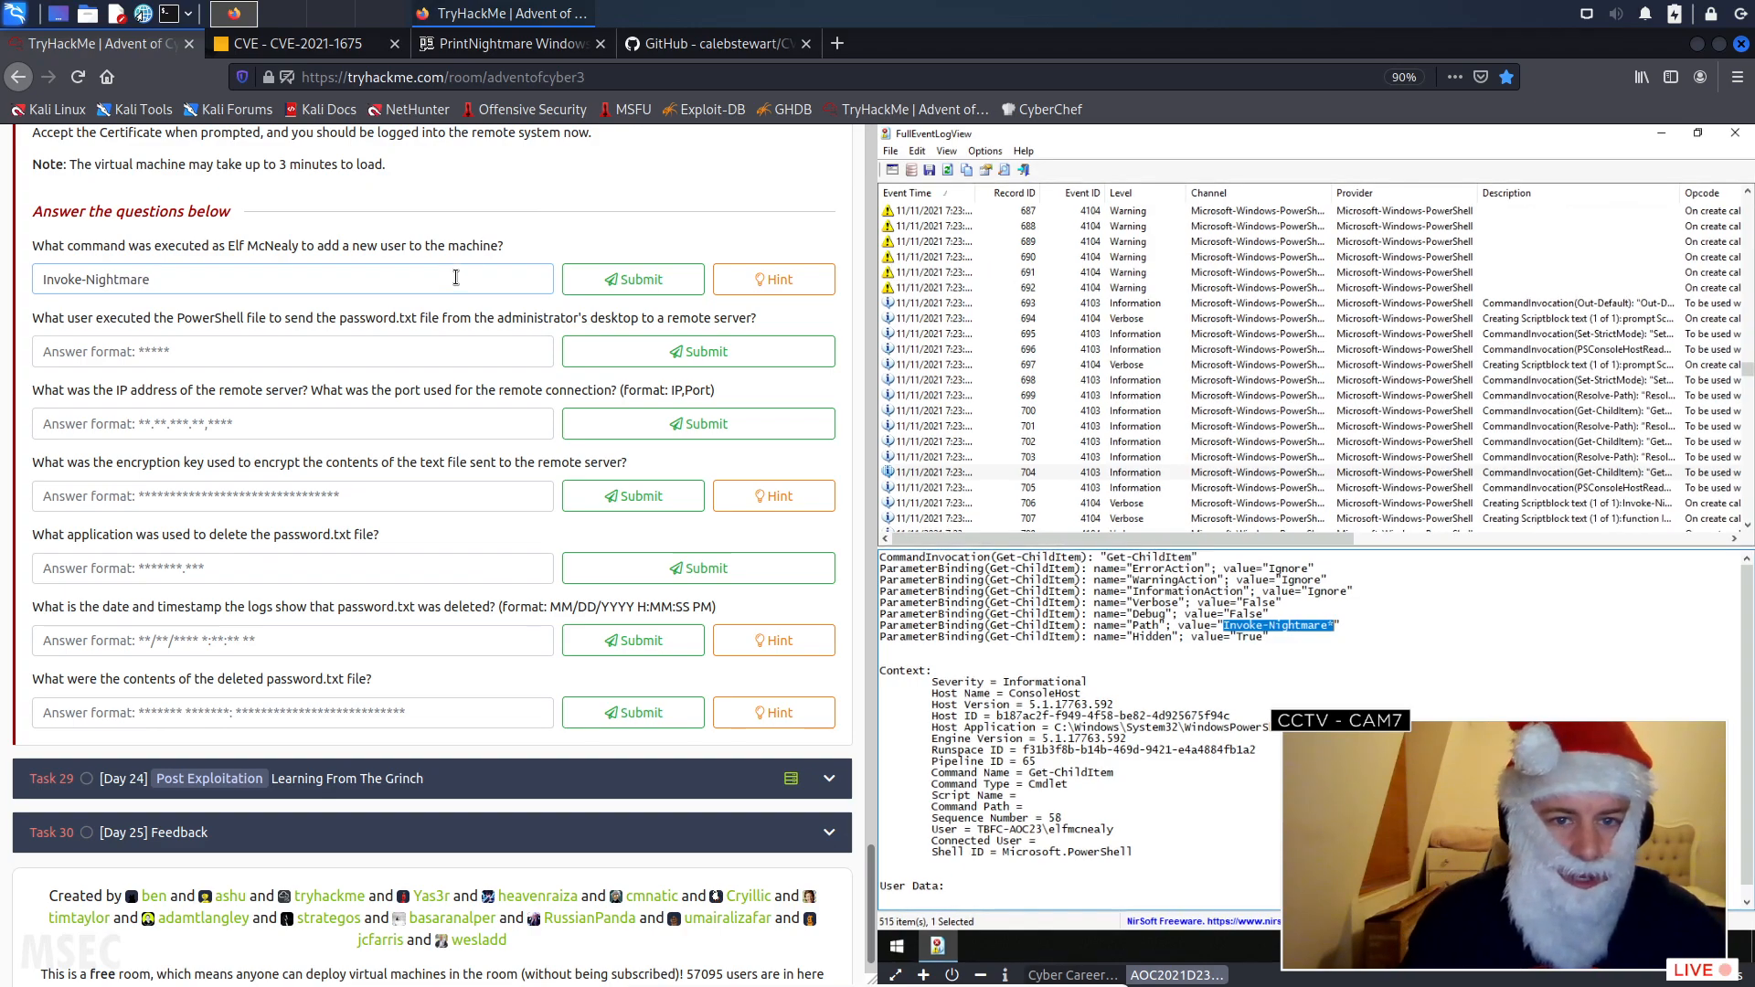
{"action": "left_click", "coordinate": [622, 282]}
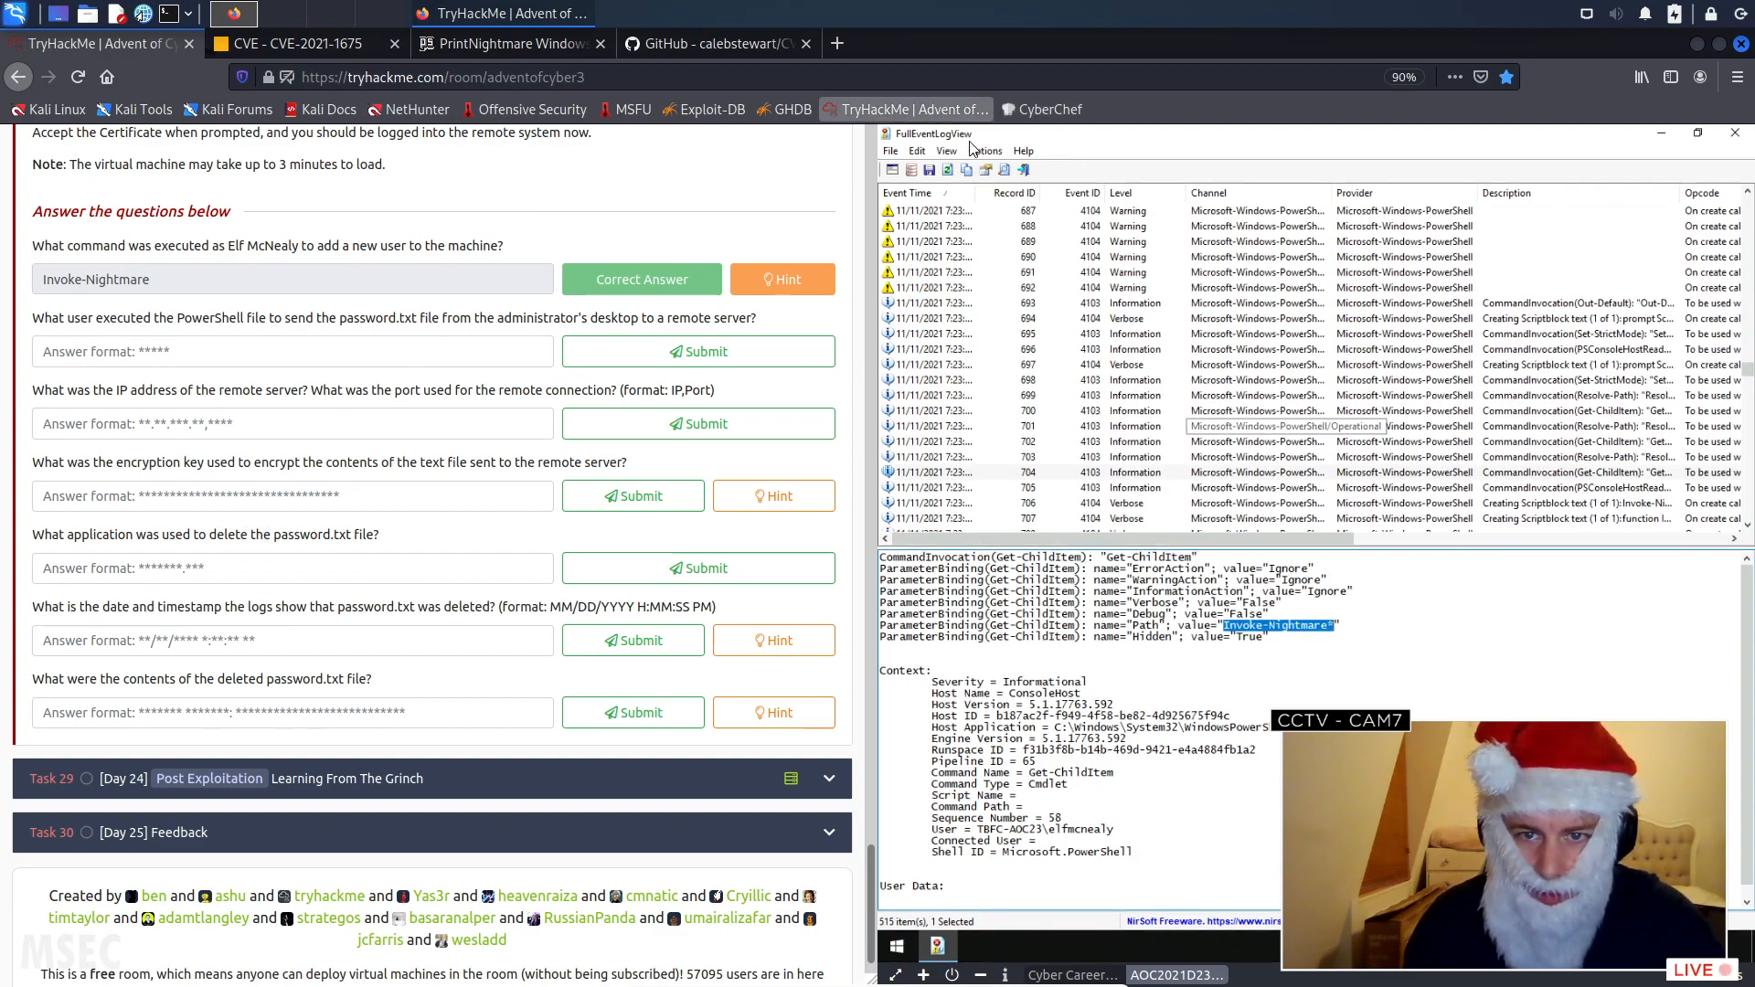
- Reopen the log search and step downward through the Invoke-Nightmare matches, checking each event's details
{"action": "left_click", "coordinate": [1002, 171]}
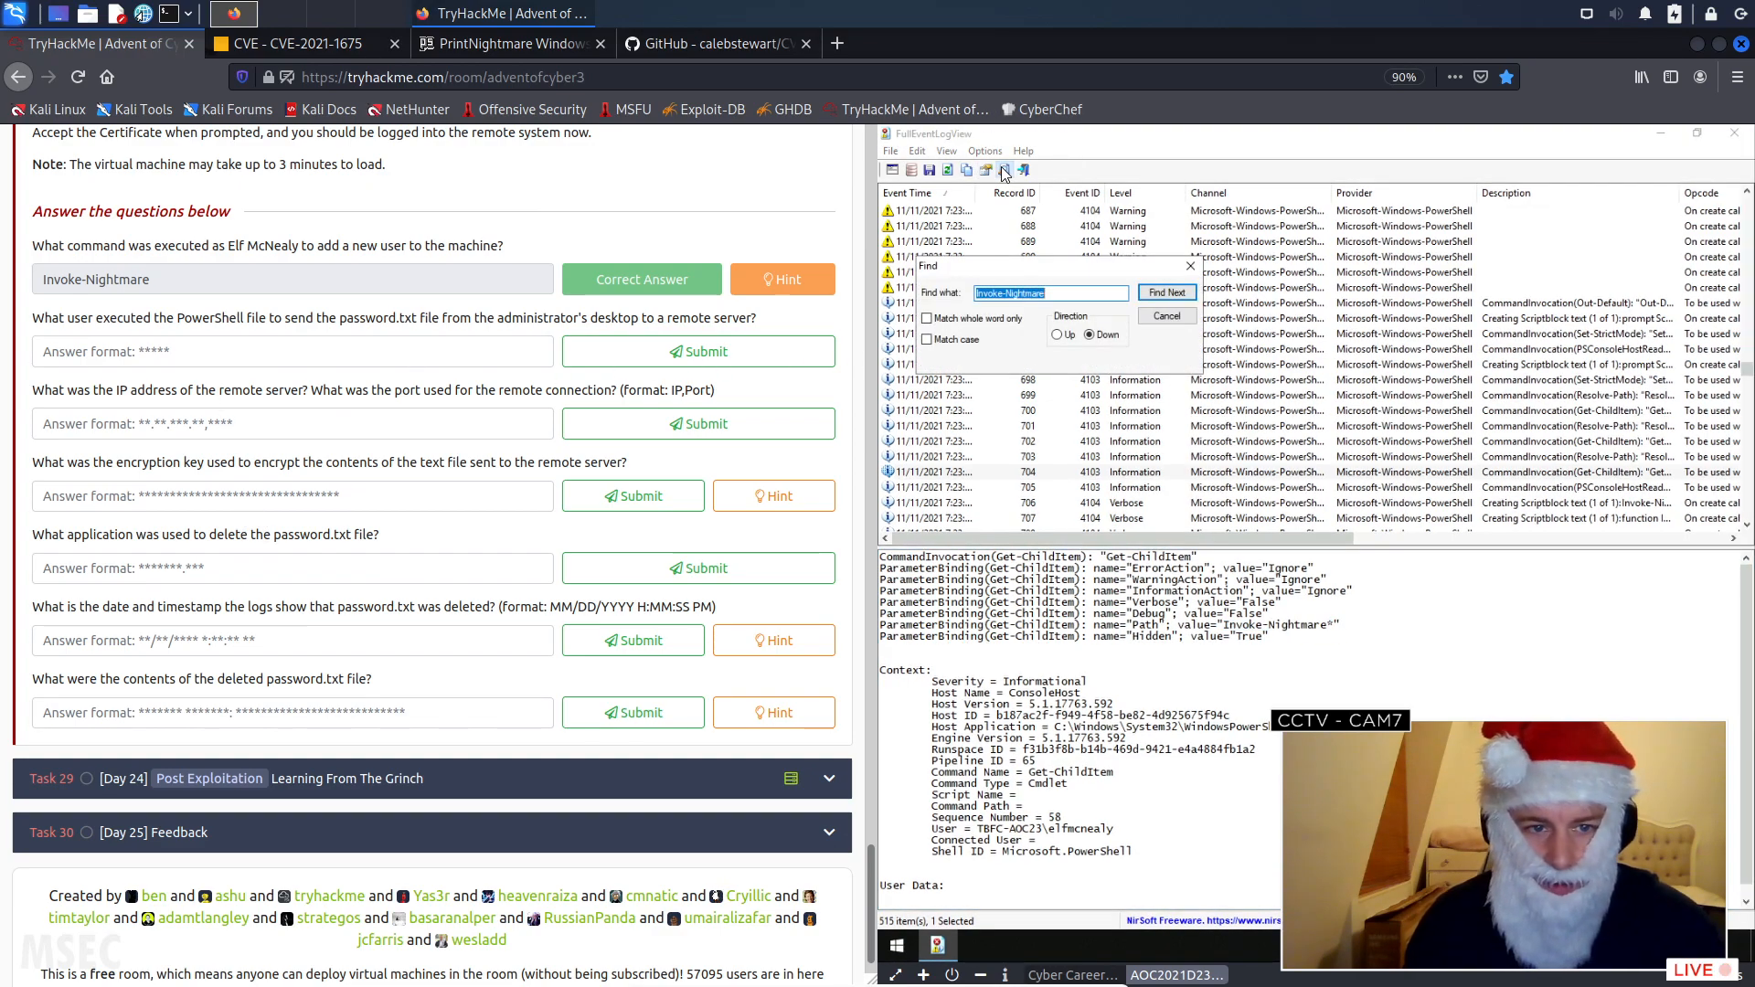
{"action": "left_click", "coordinate": [1180, 292]}
{"action": "left_click", "coordinate": [1185, 293]}
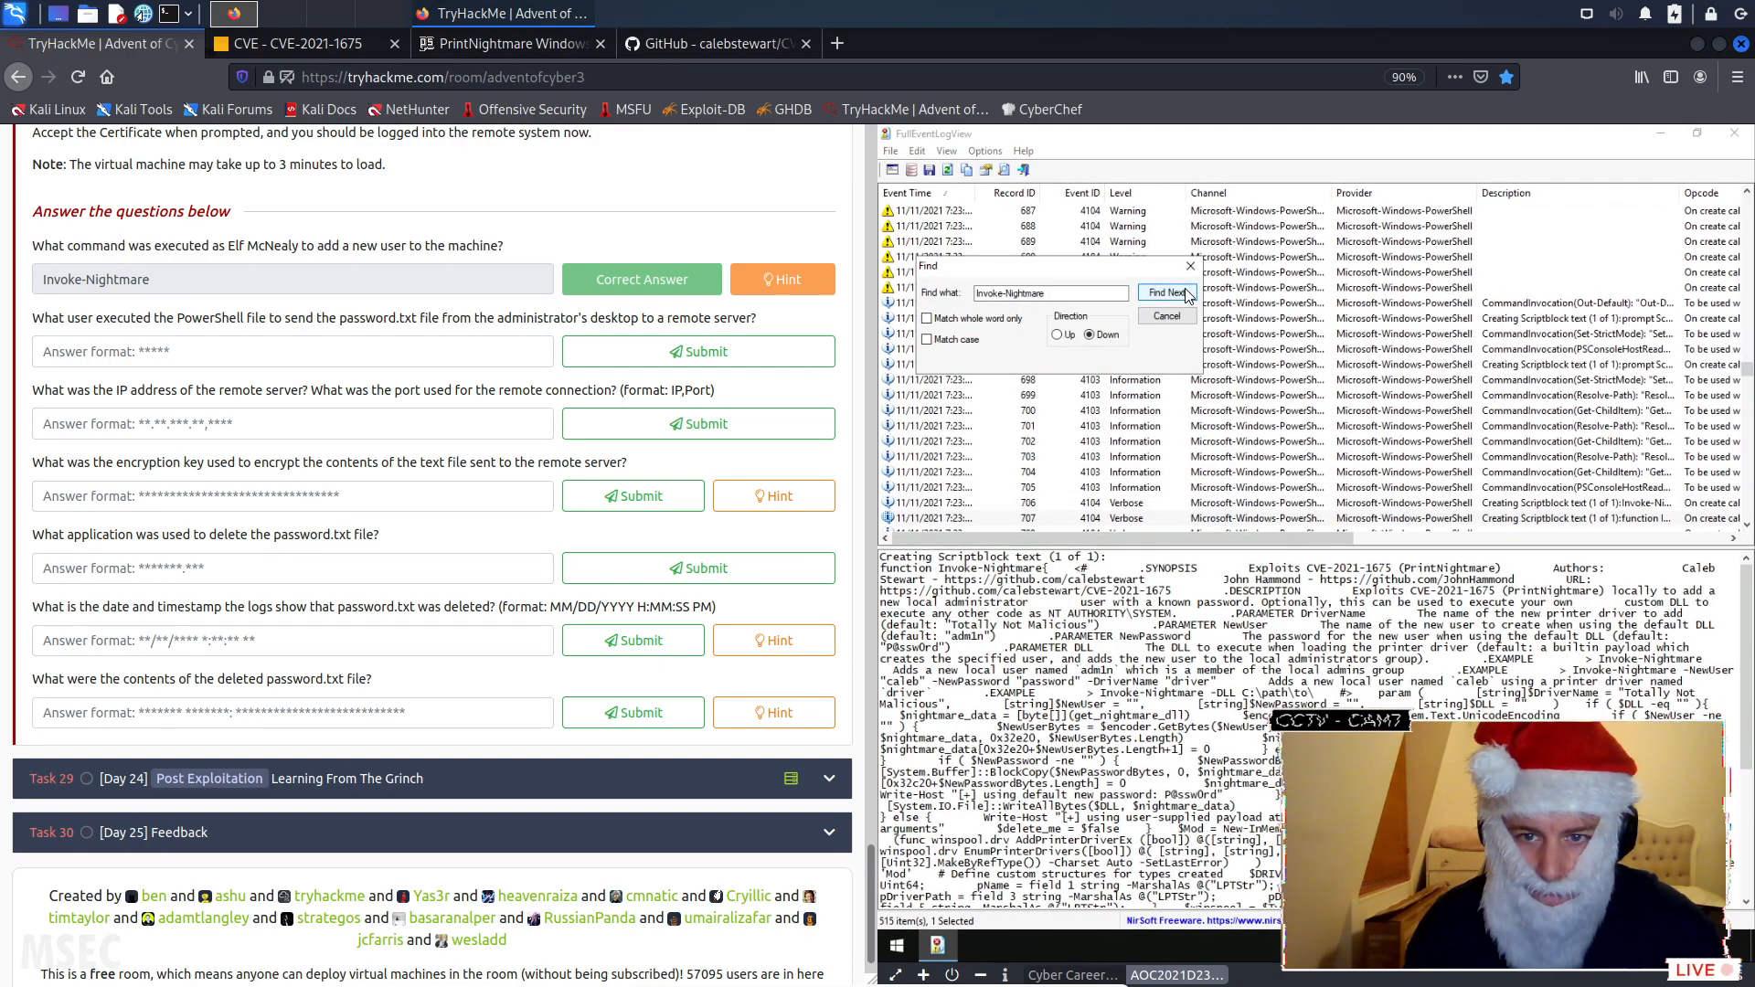
{"action": "left_click", "coordinate": [1186, 293]}
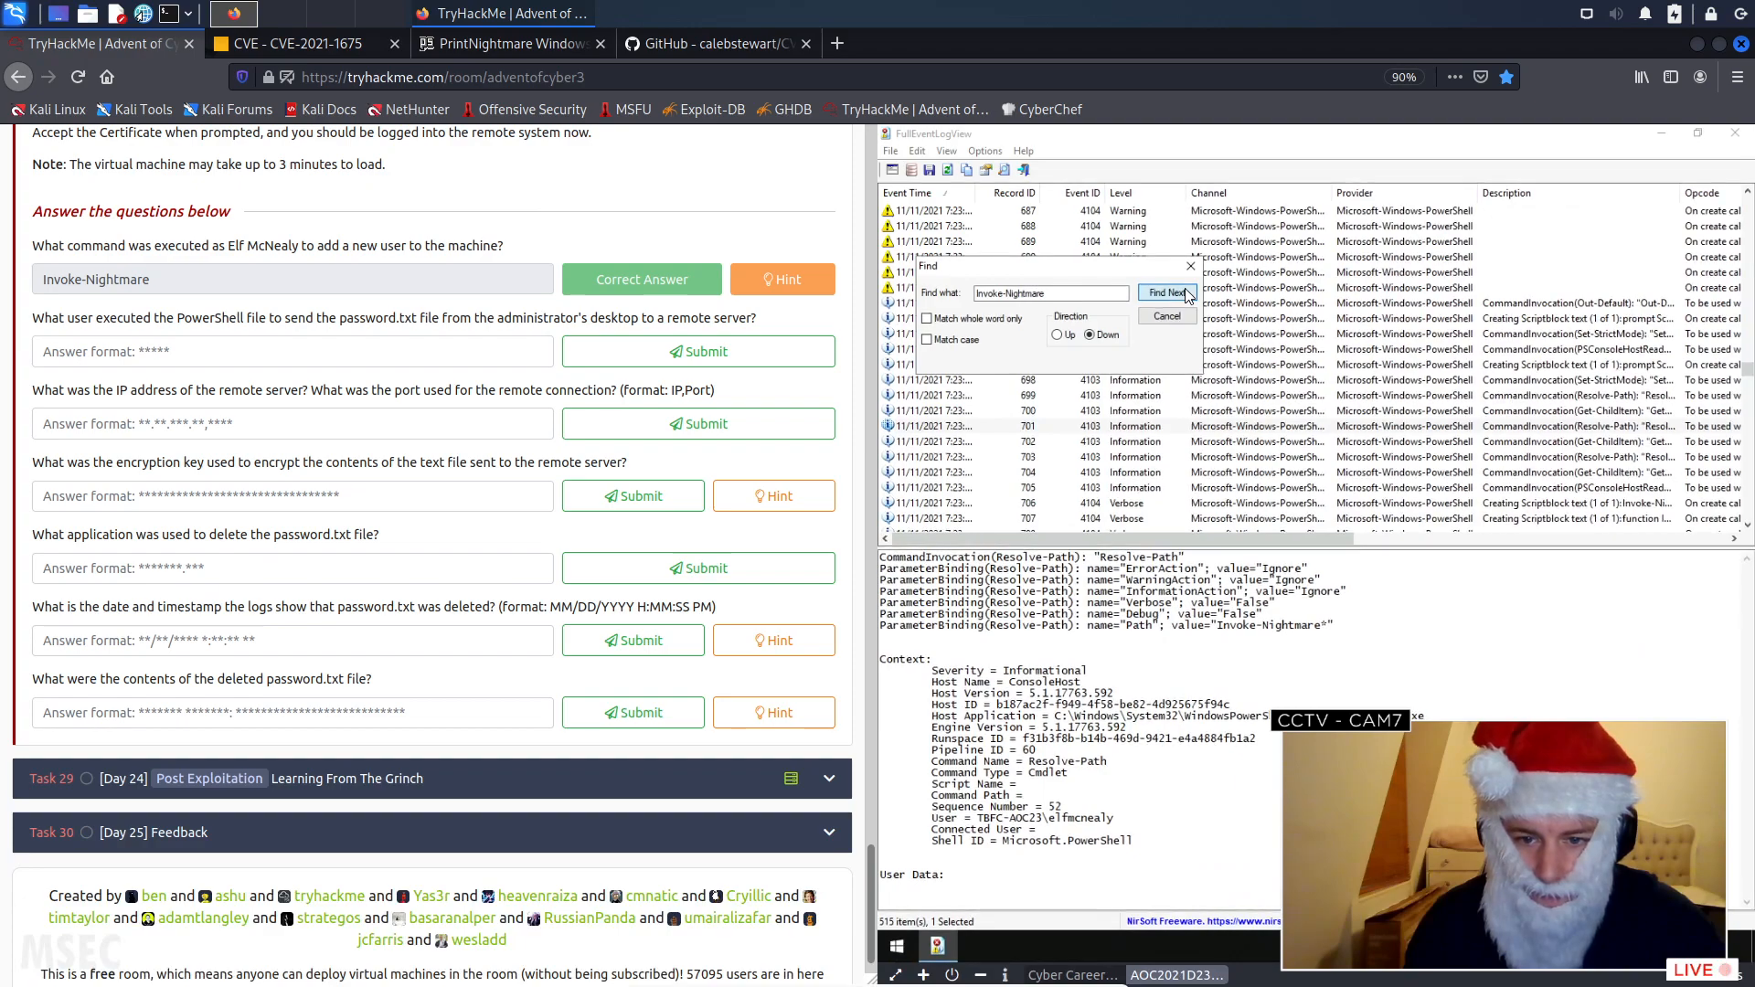
{"action": "left_click", "coordinate": [1185, 293]}
{"action": "left_click", "coordinate": [1186, 294]}
{"action": "left_click", "coordinate": [1185, 293]}
{"action": "left_click", "coordinate": [1185, 294]}
{"action": "left_click", "coordinate": [1186, 293]}
{"action": "left_click", "coordinate": [1186, 294]}
{"action": "left_click", "coordinate": [1186, 294]}
{"action": "left_click", "coordinate": [1185, 294]}
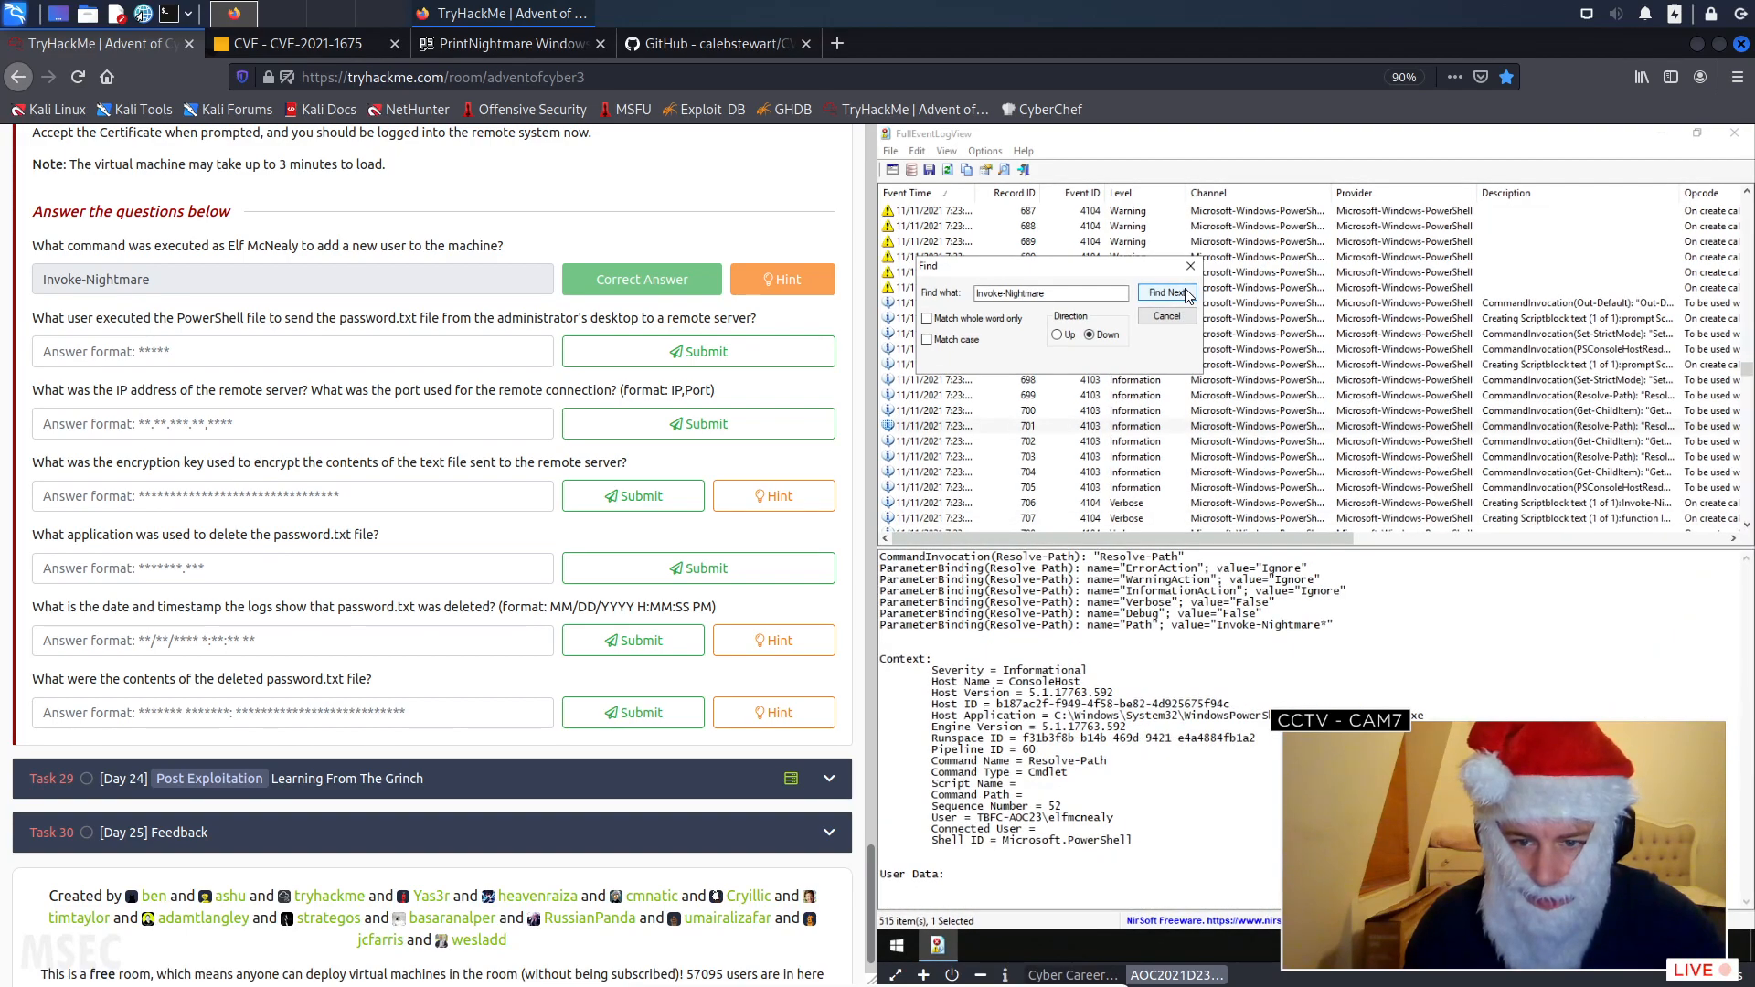
{"action": "left_click", "coordinate": [1186, 293]}
{"action": "left_click", "coordinate": [1186, 293]}
{"action": "left_click", "coordinate": [1186, 294]}
{"action": "left_click", "coordinate": [1186, 293]}
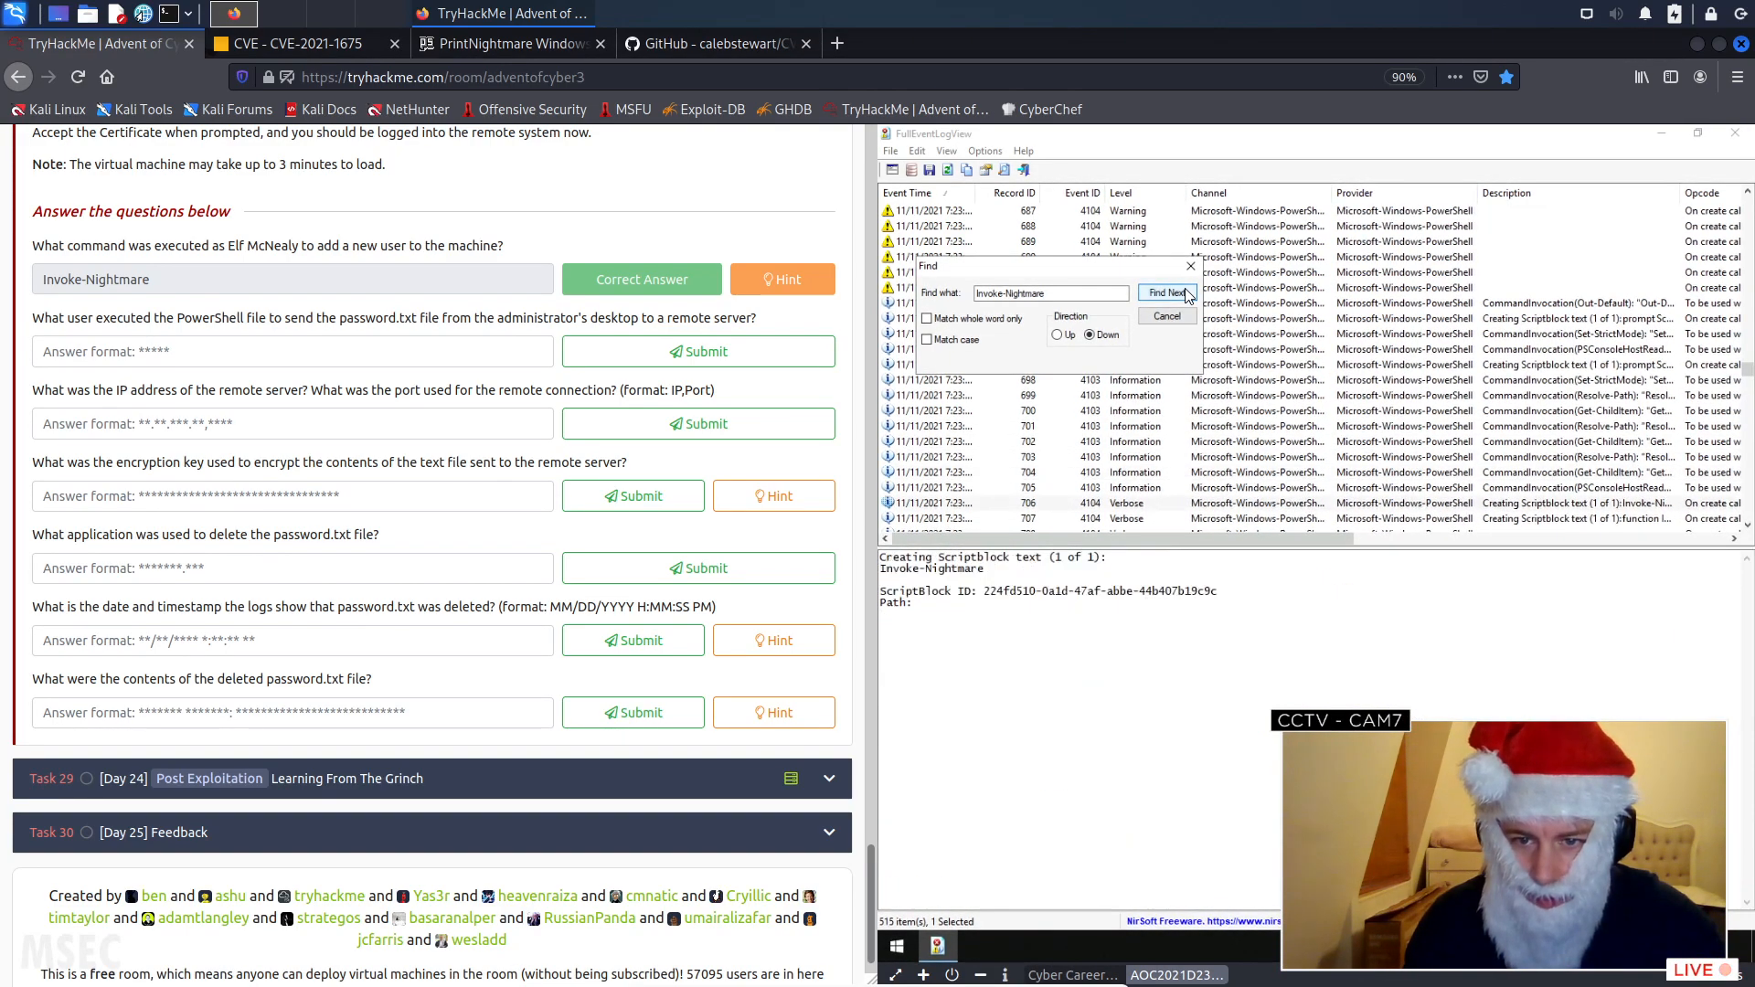
- Replace the search term with "password.txt" and find its matches further down the event log
{"action": "double_click", "coordinate": [1072, 294]}
{"action": "key", "text": "BackSpace"}
{"action": "key", "text": "BackSpace"}
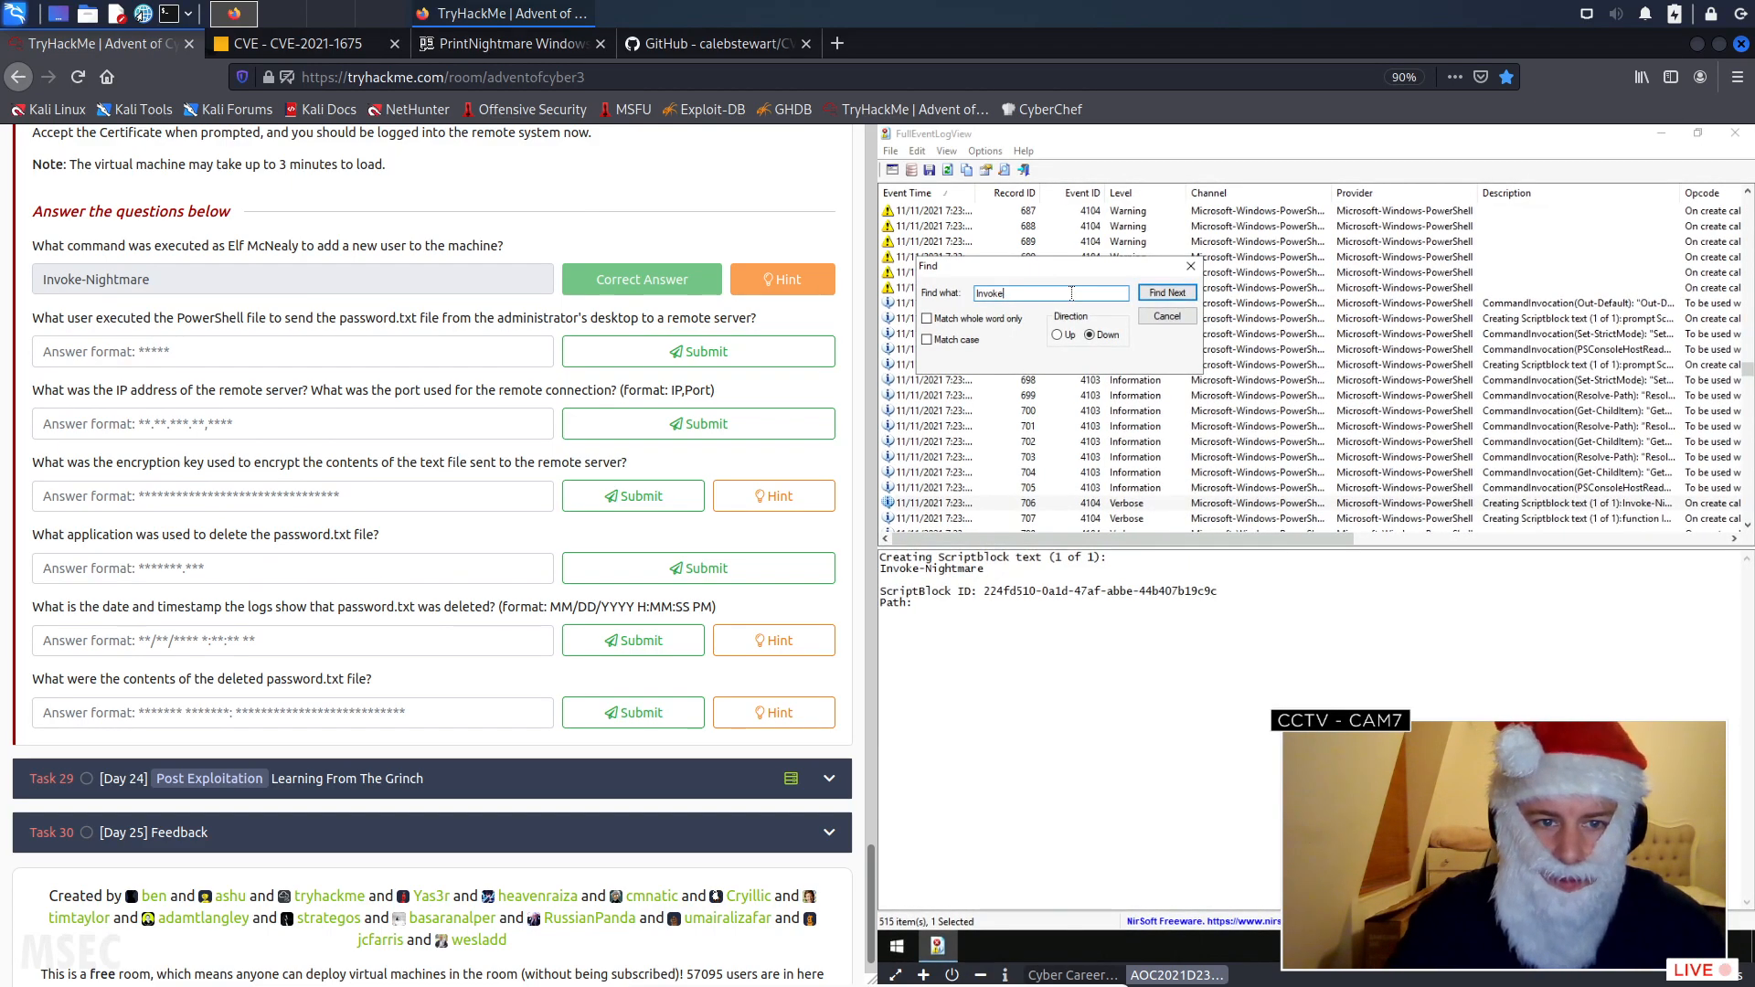
{"action": "key", "text": "BackSpace"}
{"action": "key", "text": "BackSpace"}
{"action": "type", "text": "pow"}
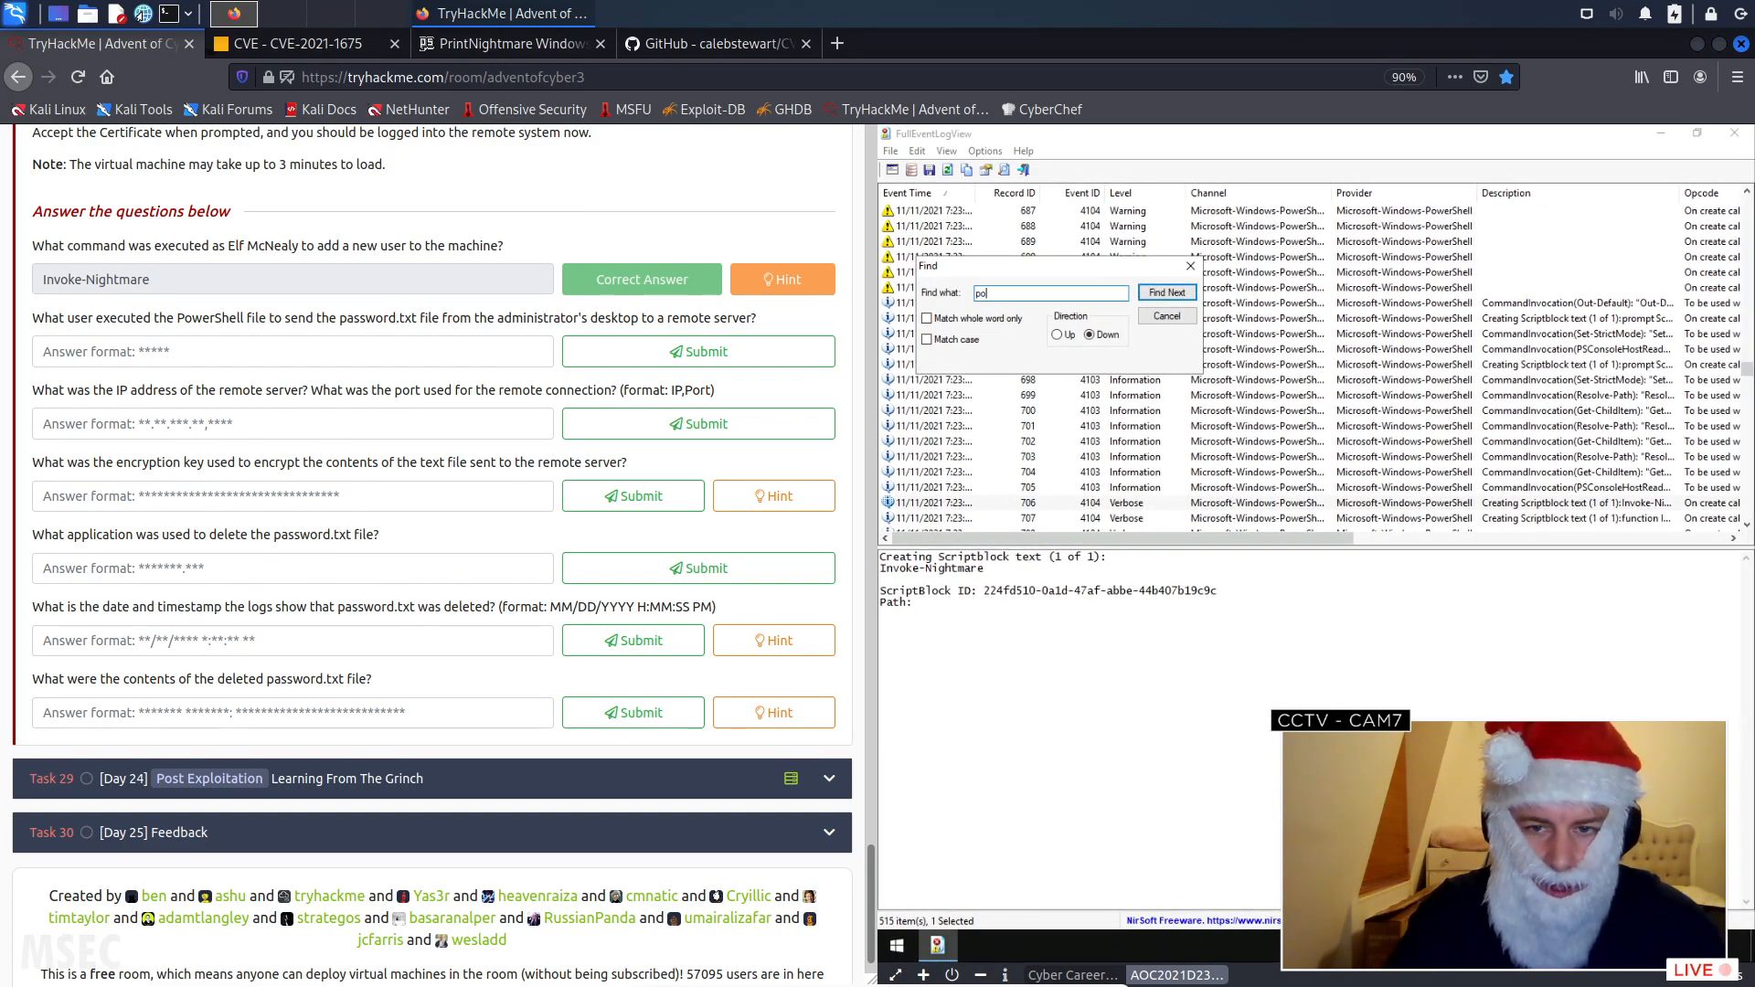
{"action": "key", "text": "BackSpace"}
{"action": "key", "text": "BackSpace"}
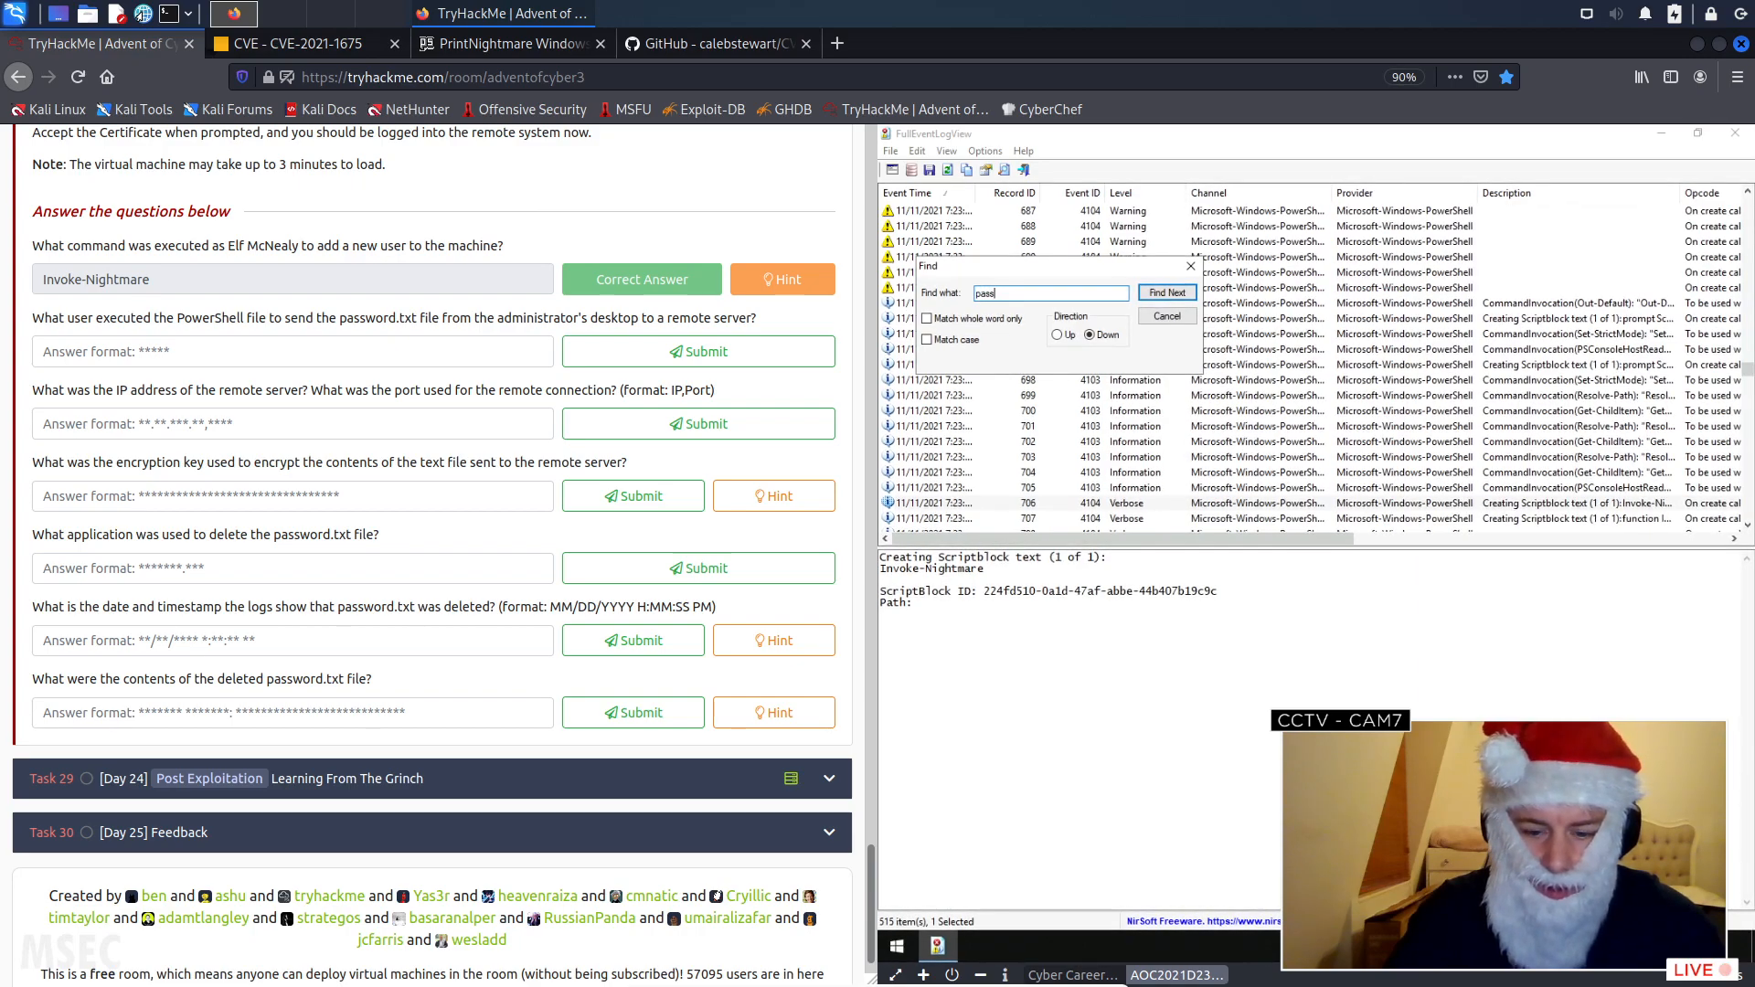
{"action": "type", "text": "assword.txt"}
{"action": "left_click", "coordinate": [1181, 292]}
{"action": "left_click", "coordinate": [1180, 293]}
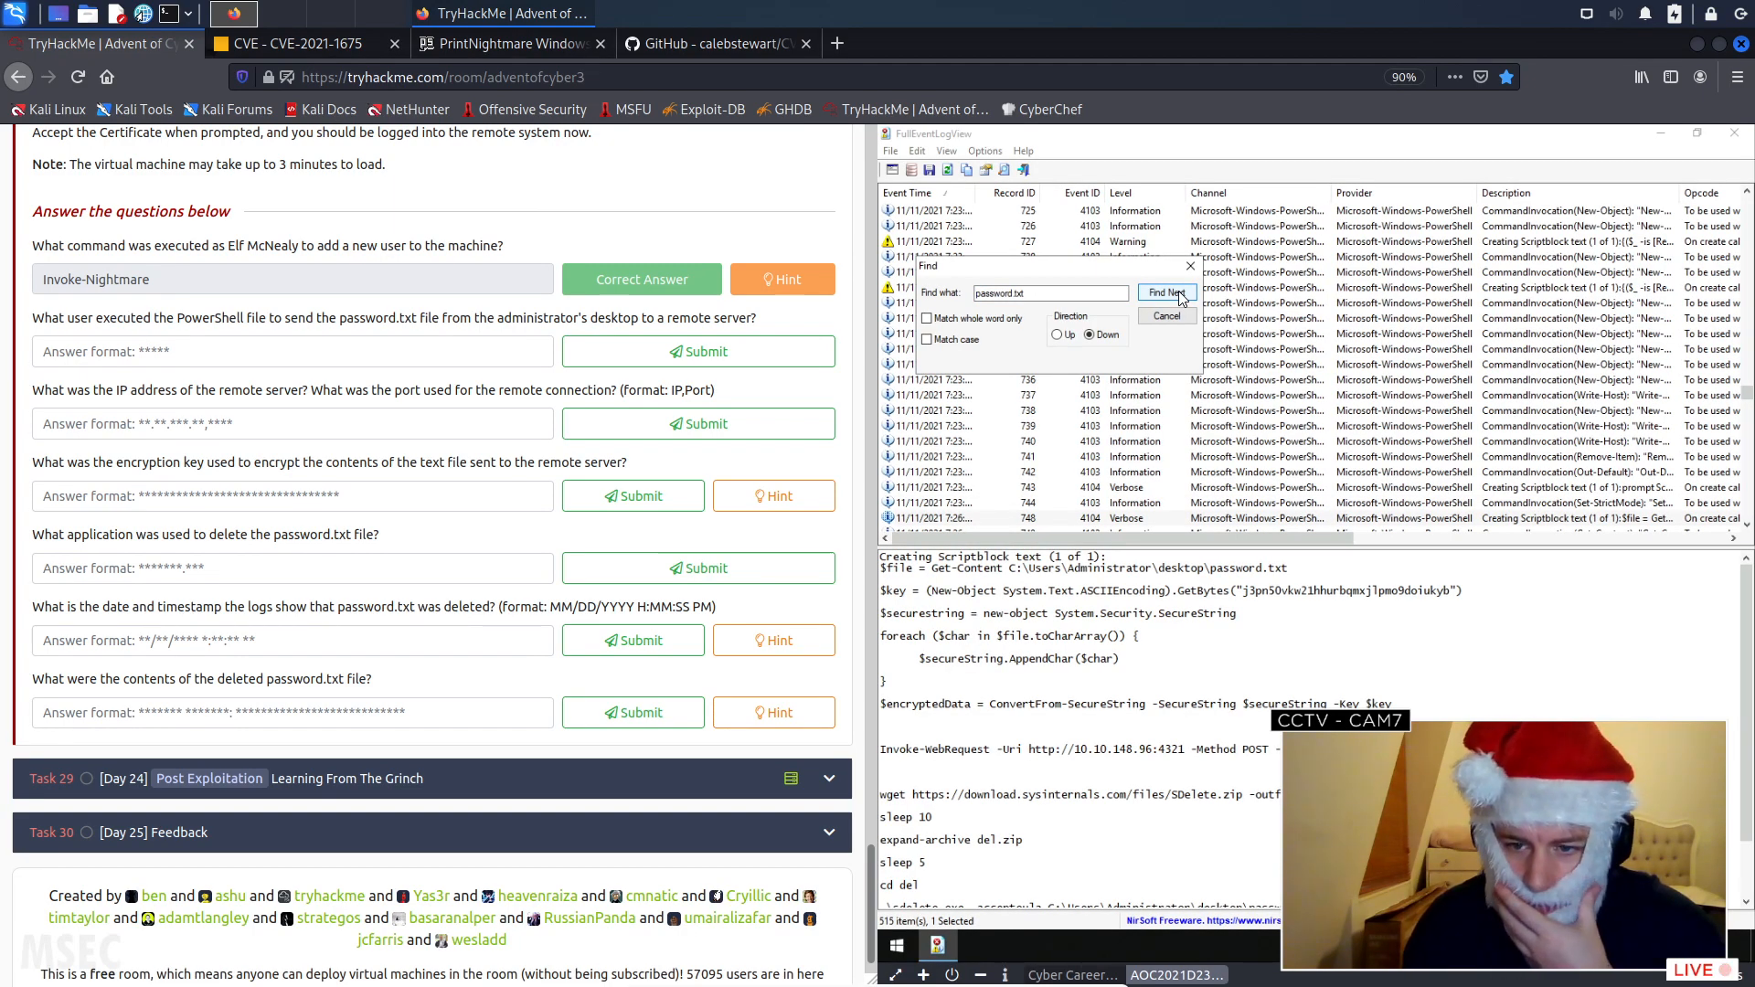
- Read the whole script block that handles the administrator's password.txt and go to the next password.txt match
{"action": "left_click", "coordinate": [1231, 555]}
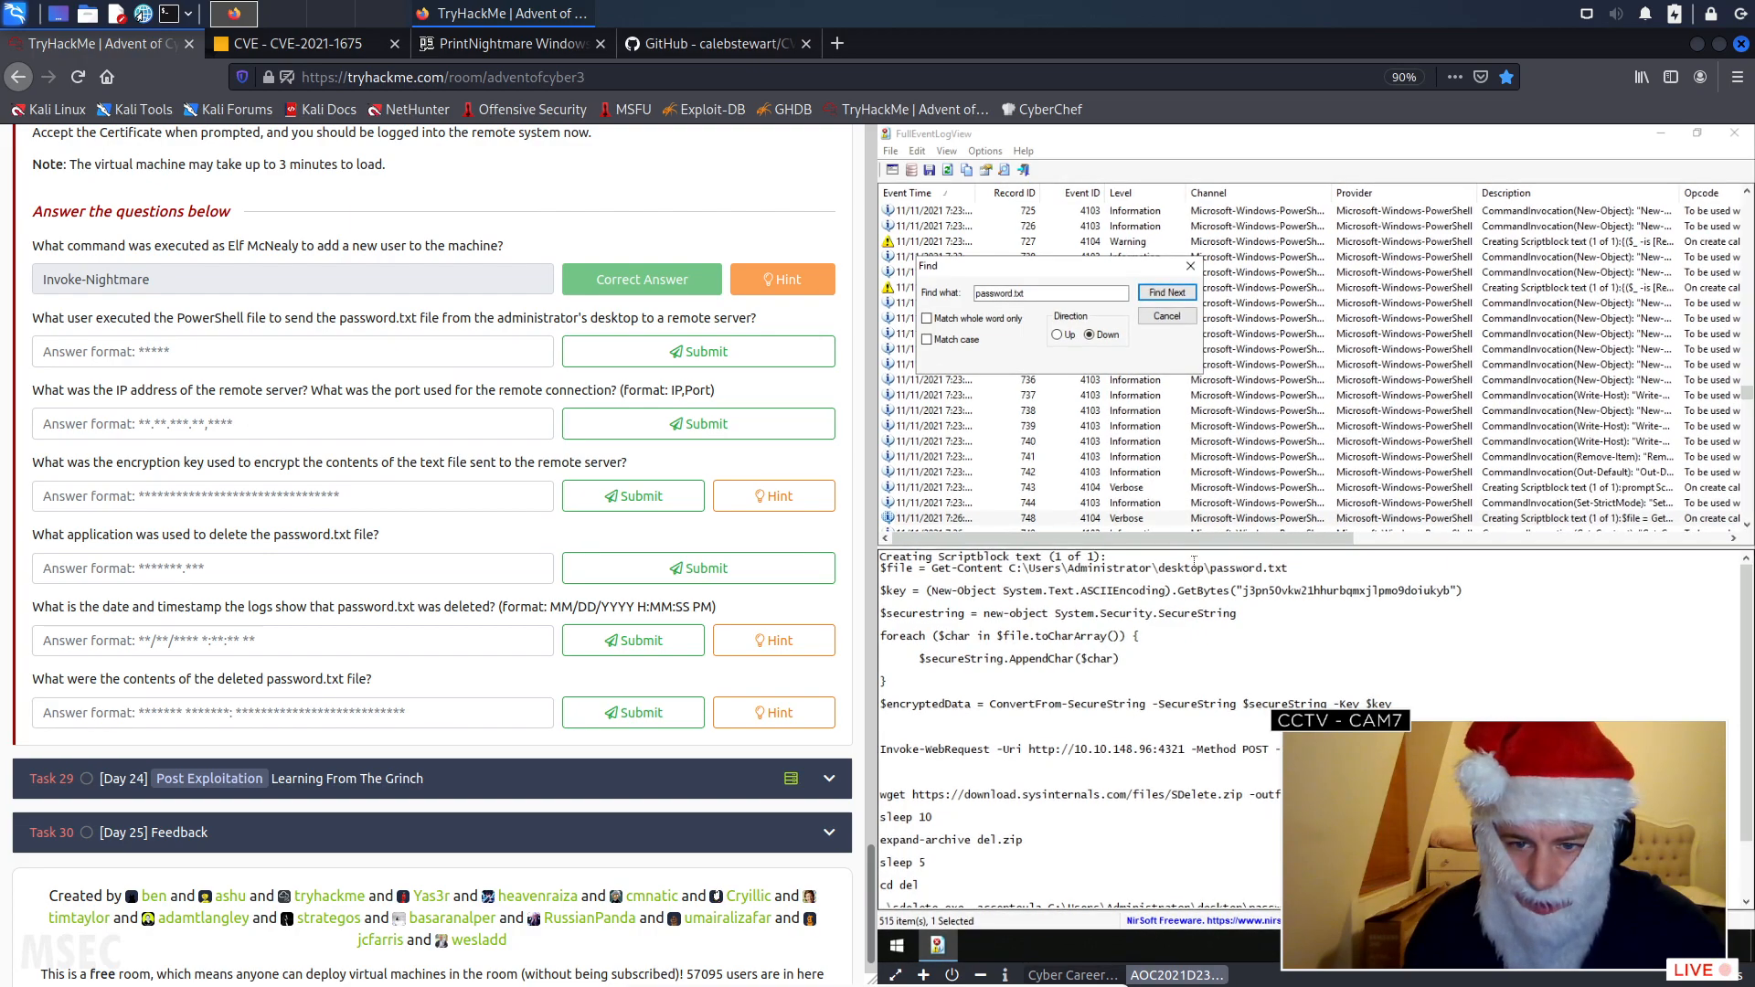
{"action": "left_click", "coordinate": [1292, 569]}
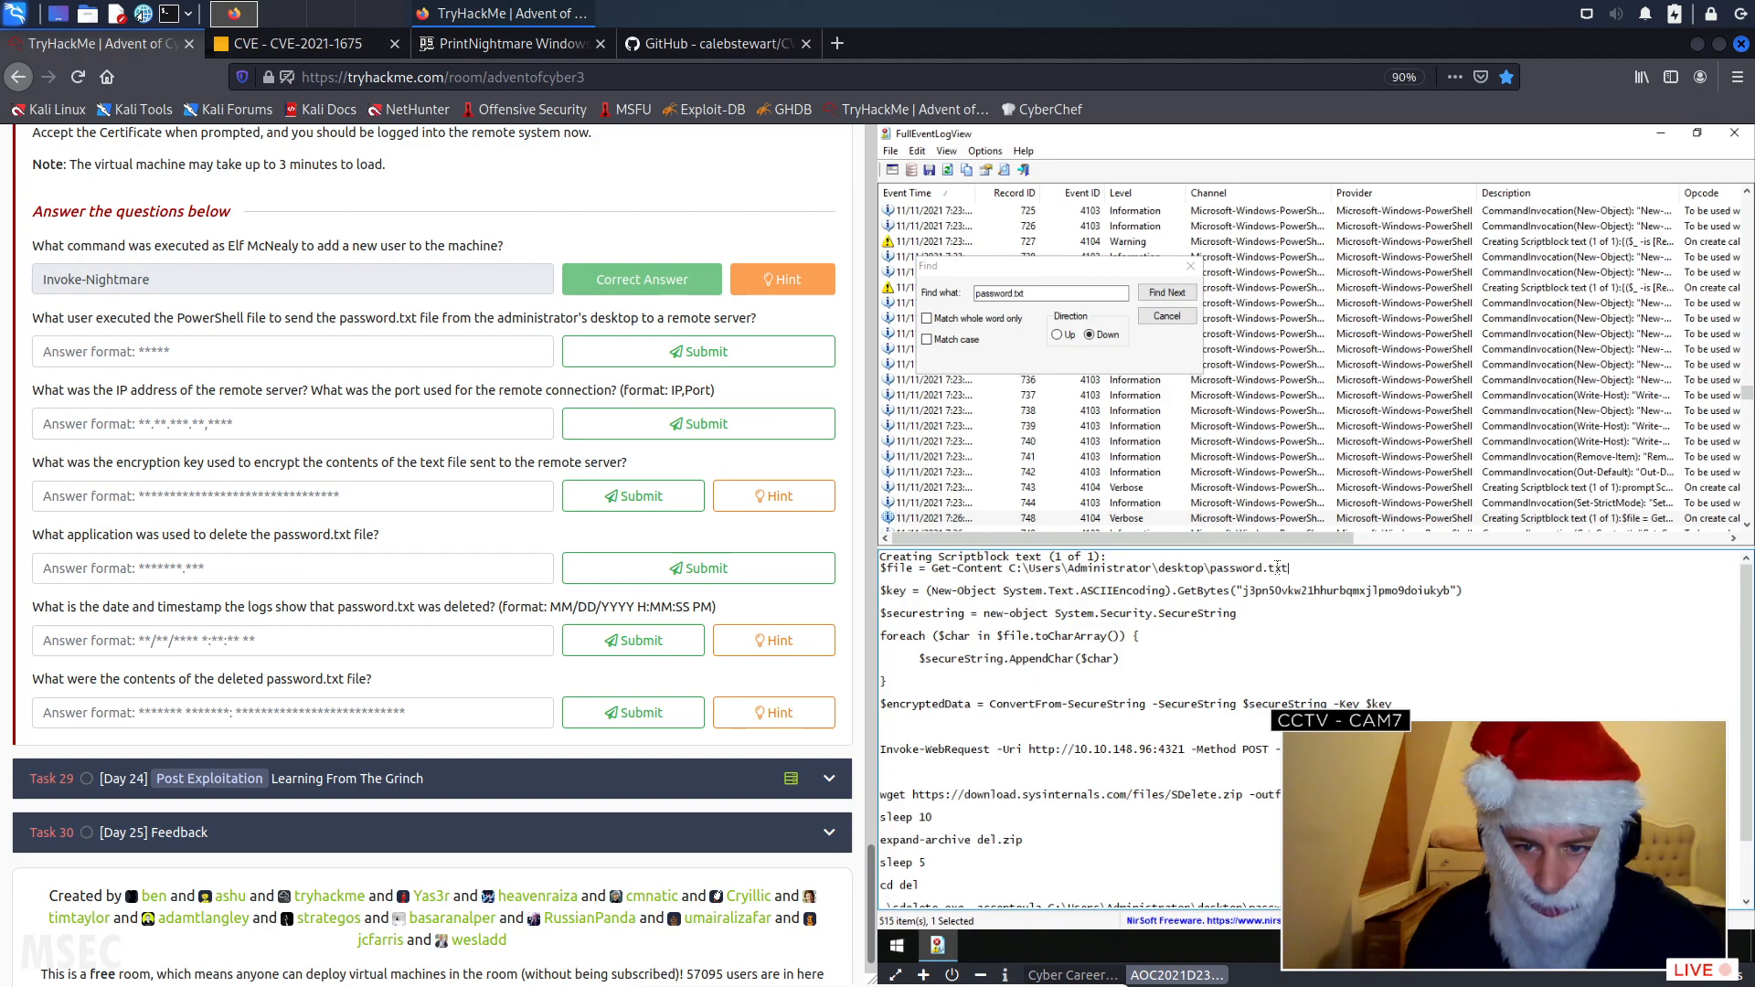
{"action": "scroll", "coordinate": [1164, 734], "scroll_direction": "down", "scroll_amount": 2}
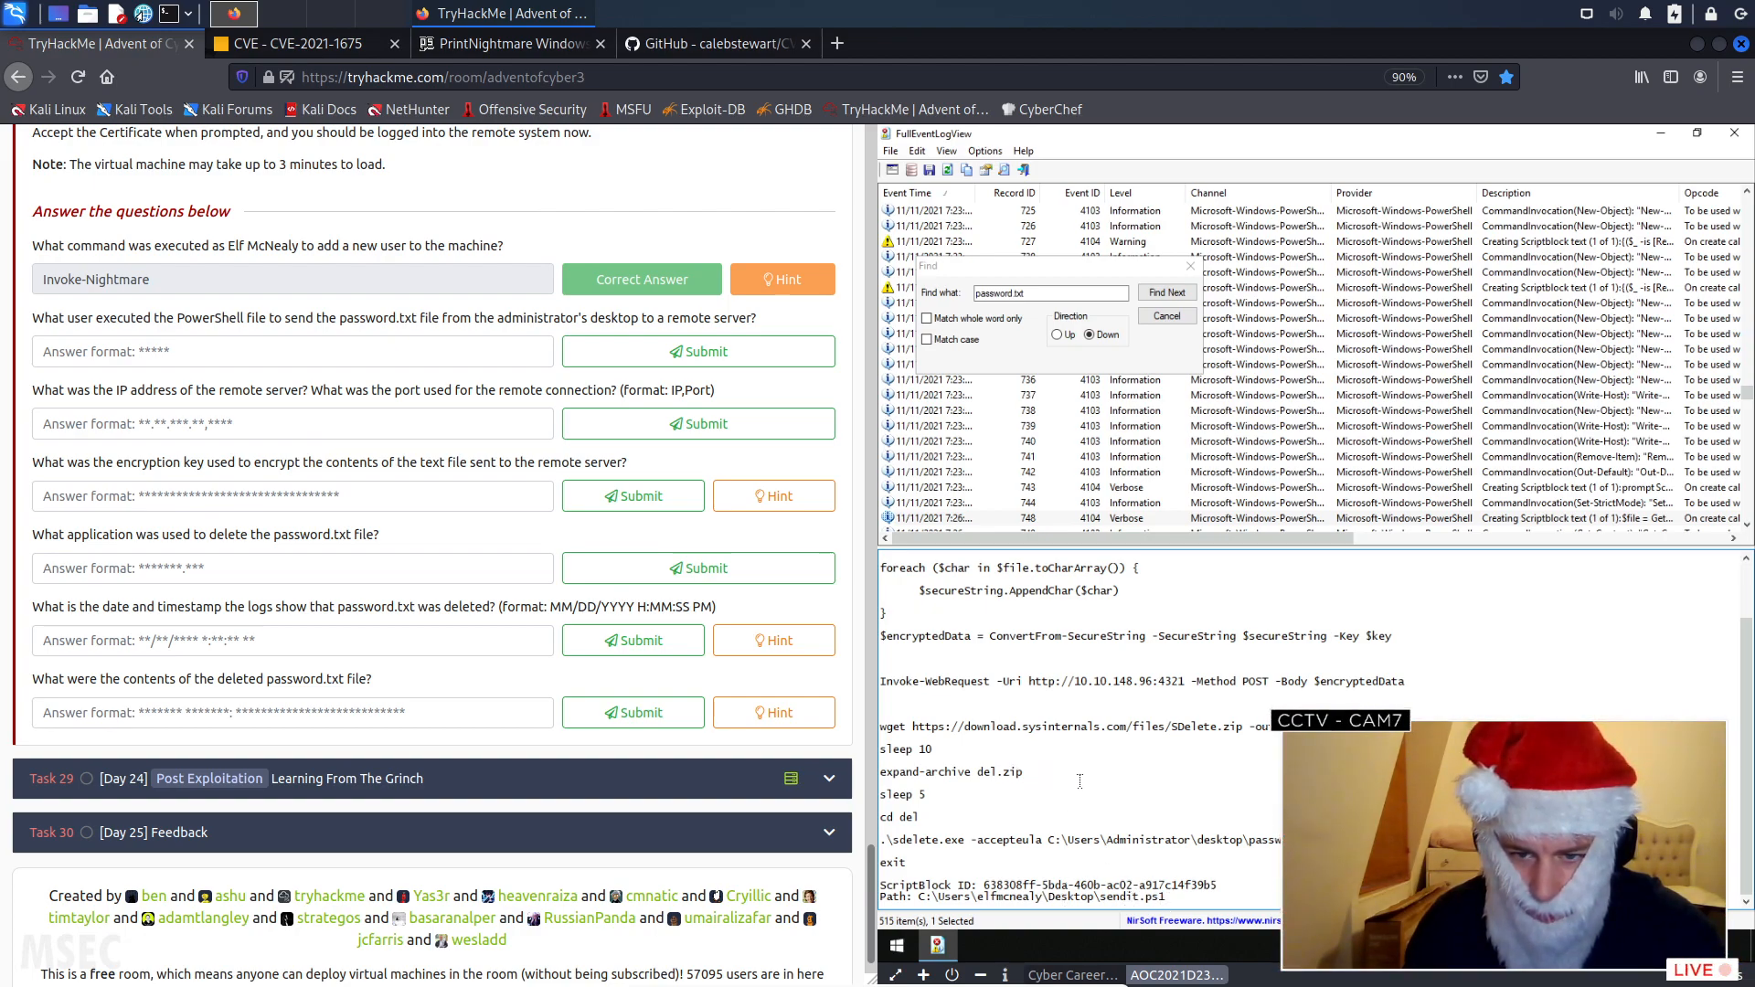
{"action": "scroll", "coordinate": [1079, 782], "scroll_direction": "up", "scroll_amount": 3}
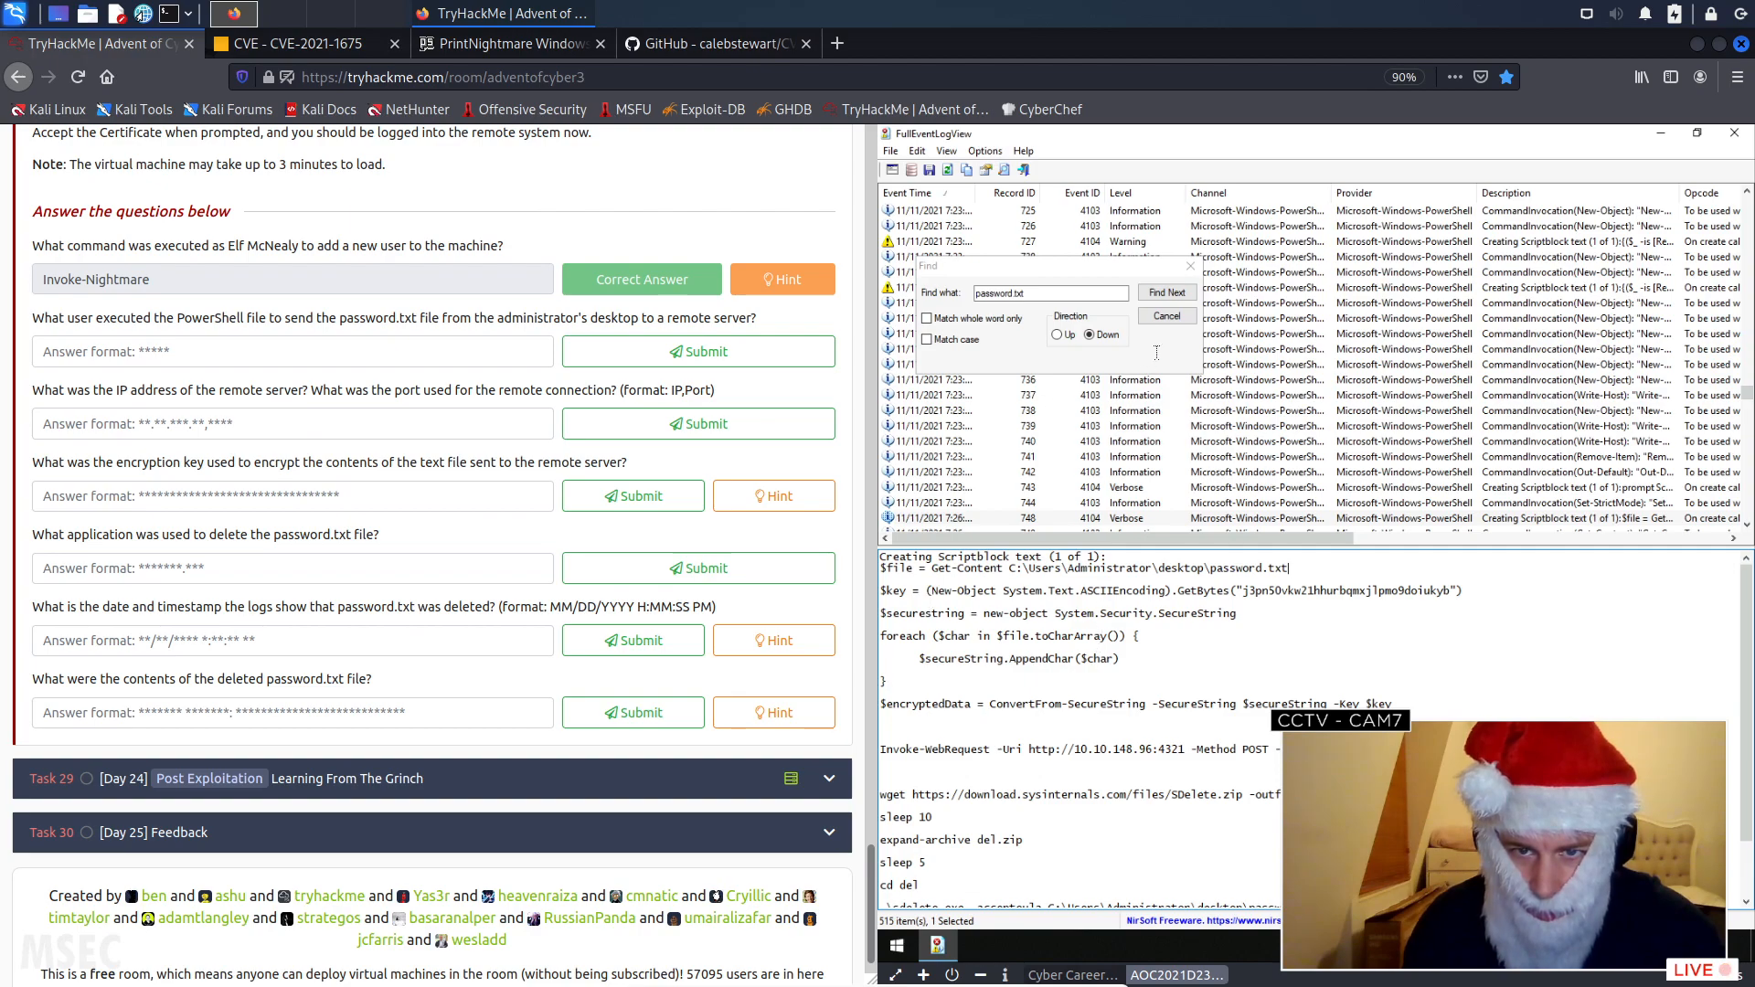
{"action": "scroll", "coordinate": [1172, 695], "scroll_direction": "down", "scroll_amount": 1}
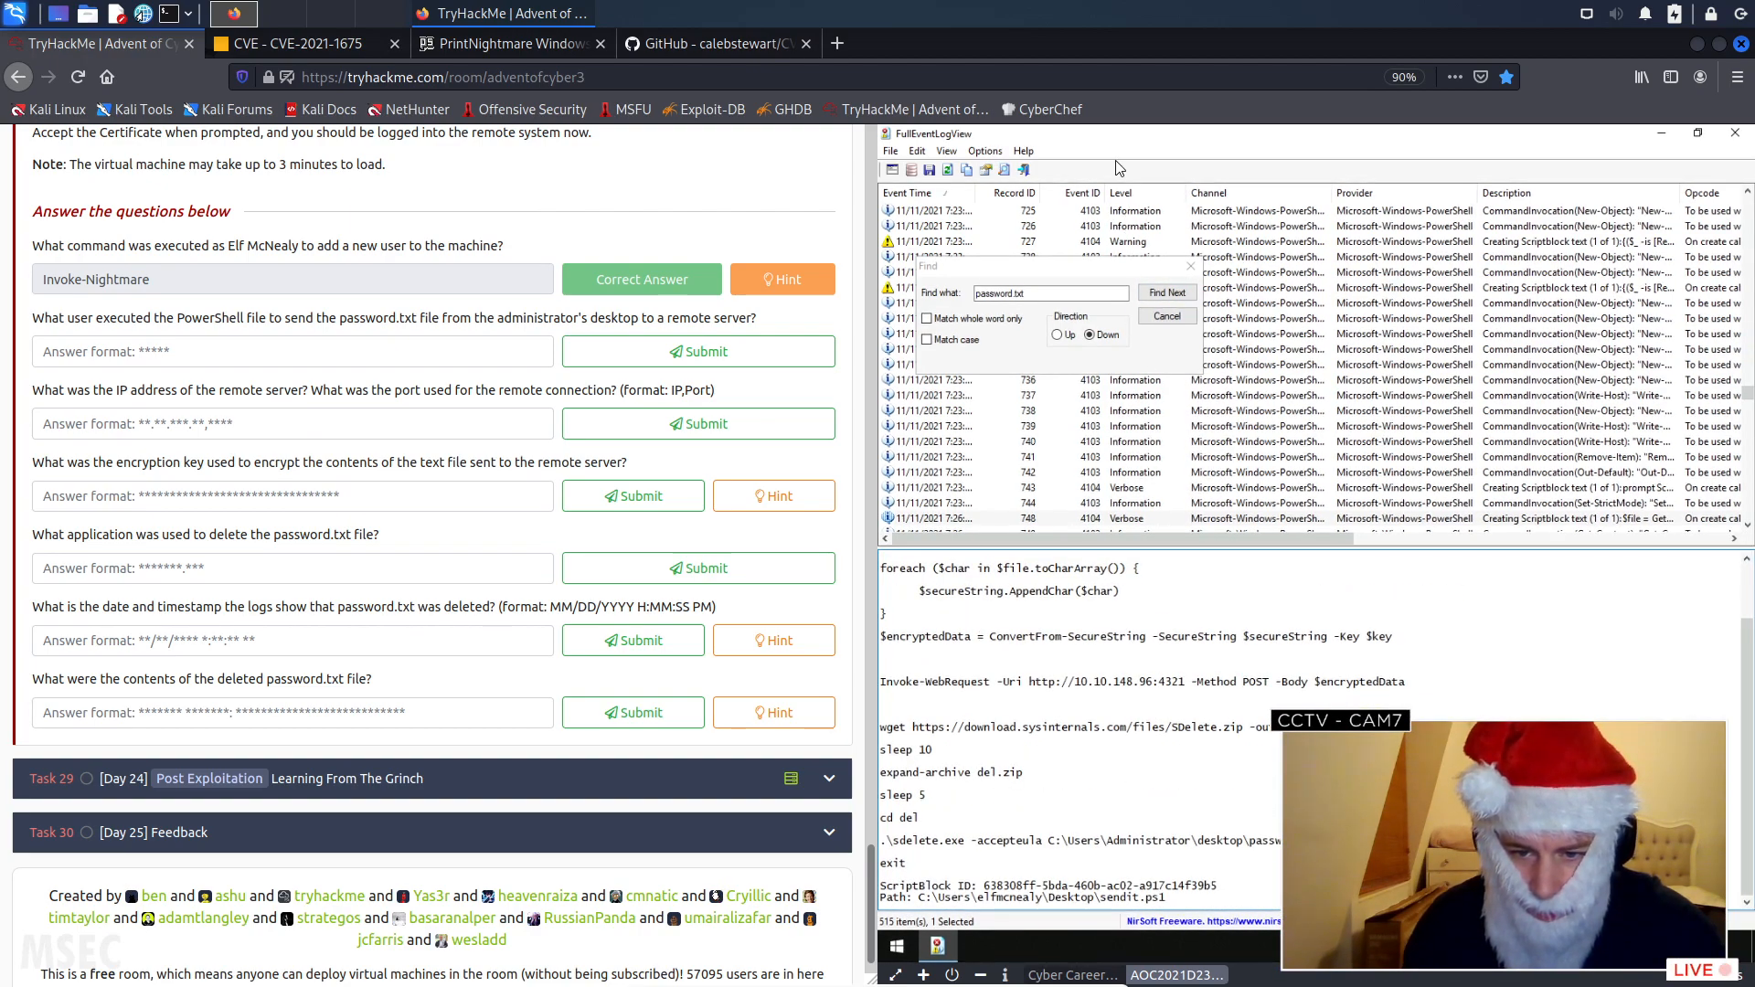
{"action": "left_click", "coordinate": [1166, 293]}
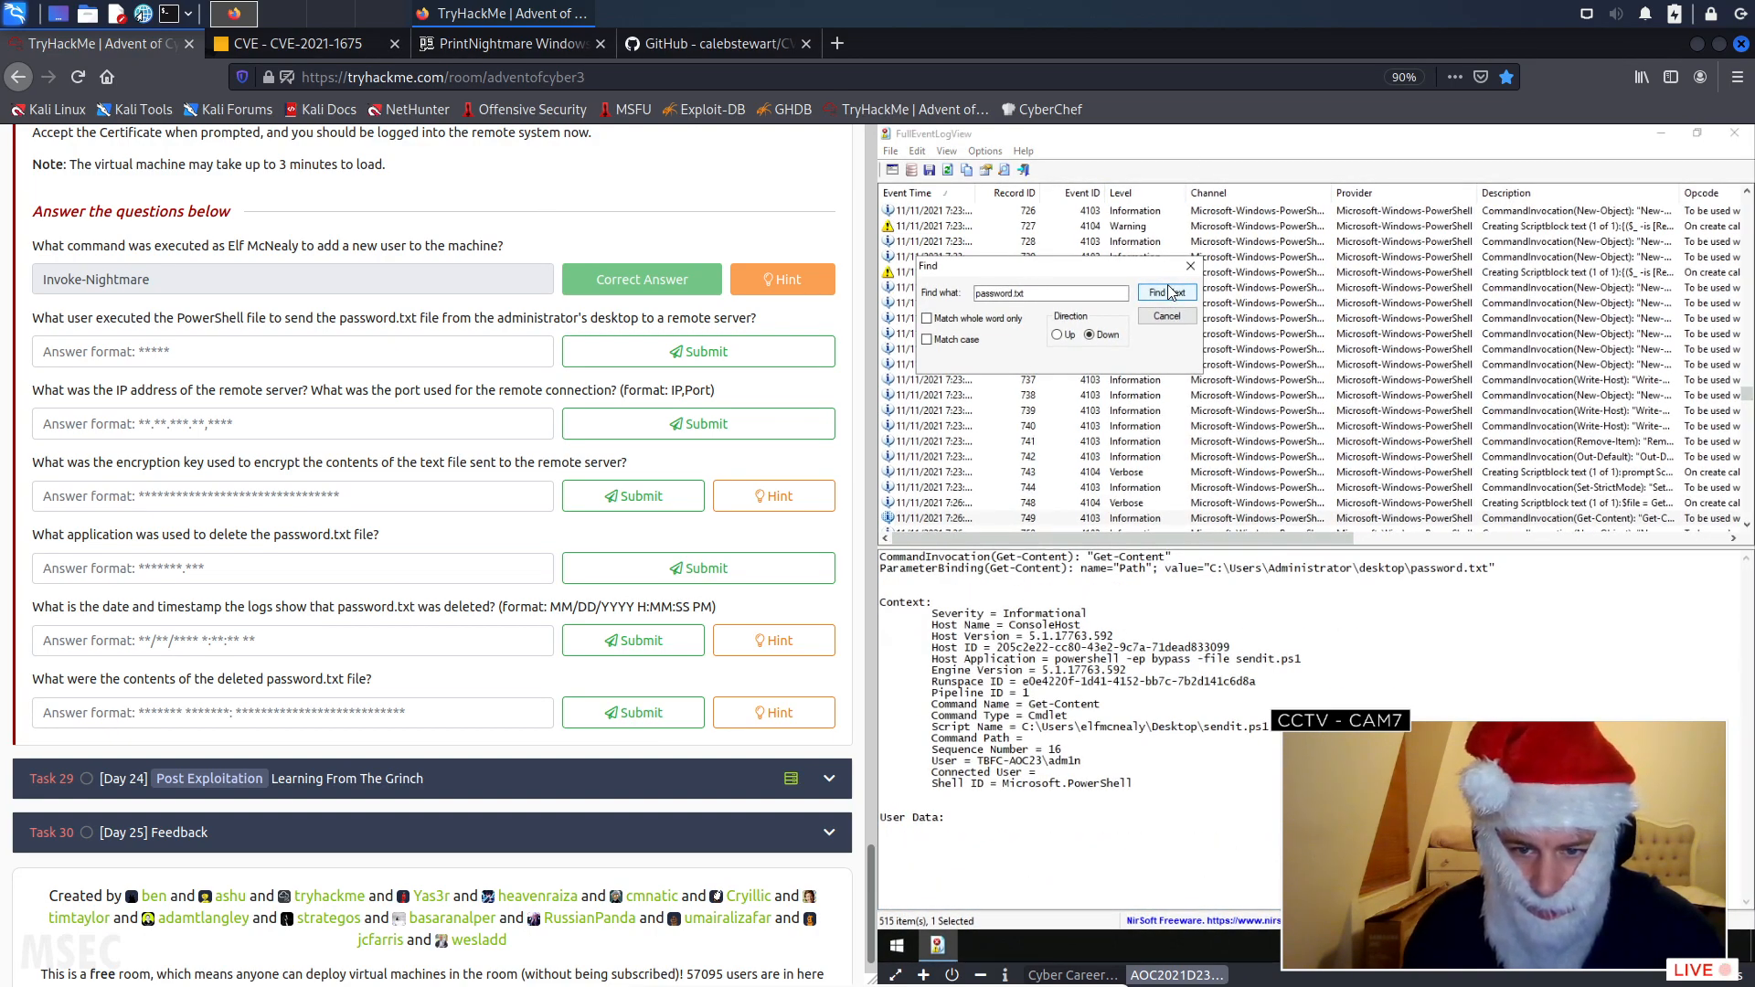
- Try submitting "admin" as the user who executed the PowerShell file that sent password.txt to a remote server
{"action": "left_click", "coordinate": [286, 356]}
{"action": "type", "text": "admin"}
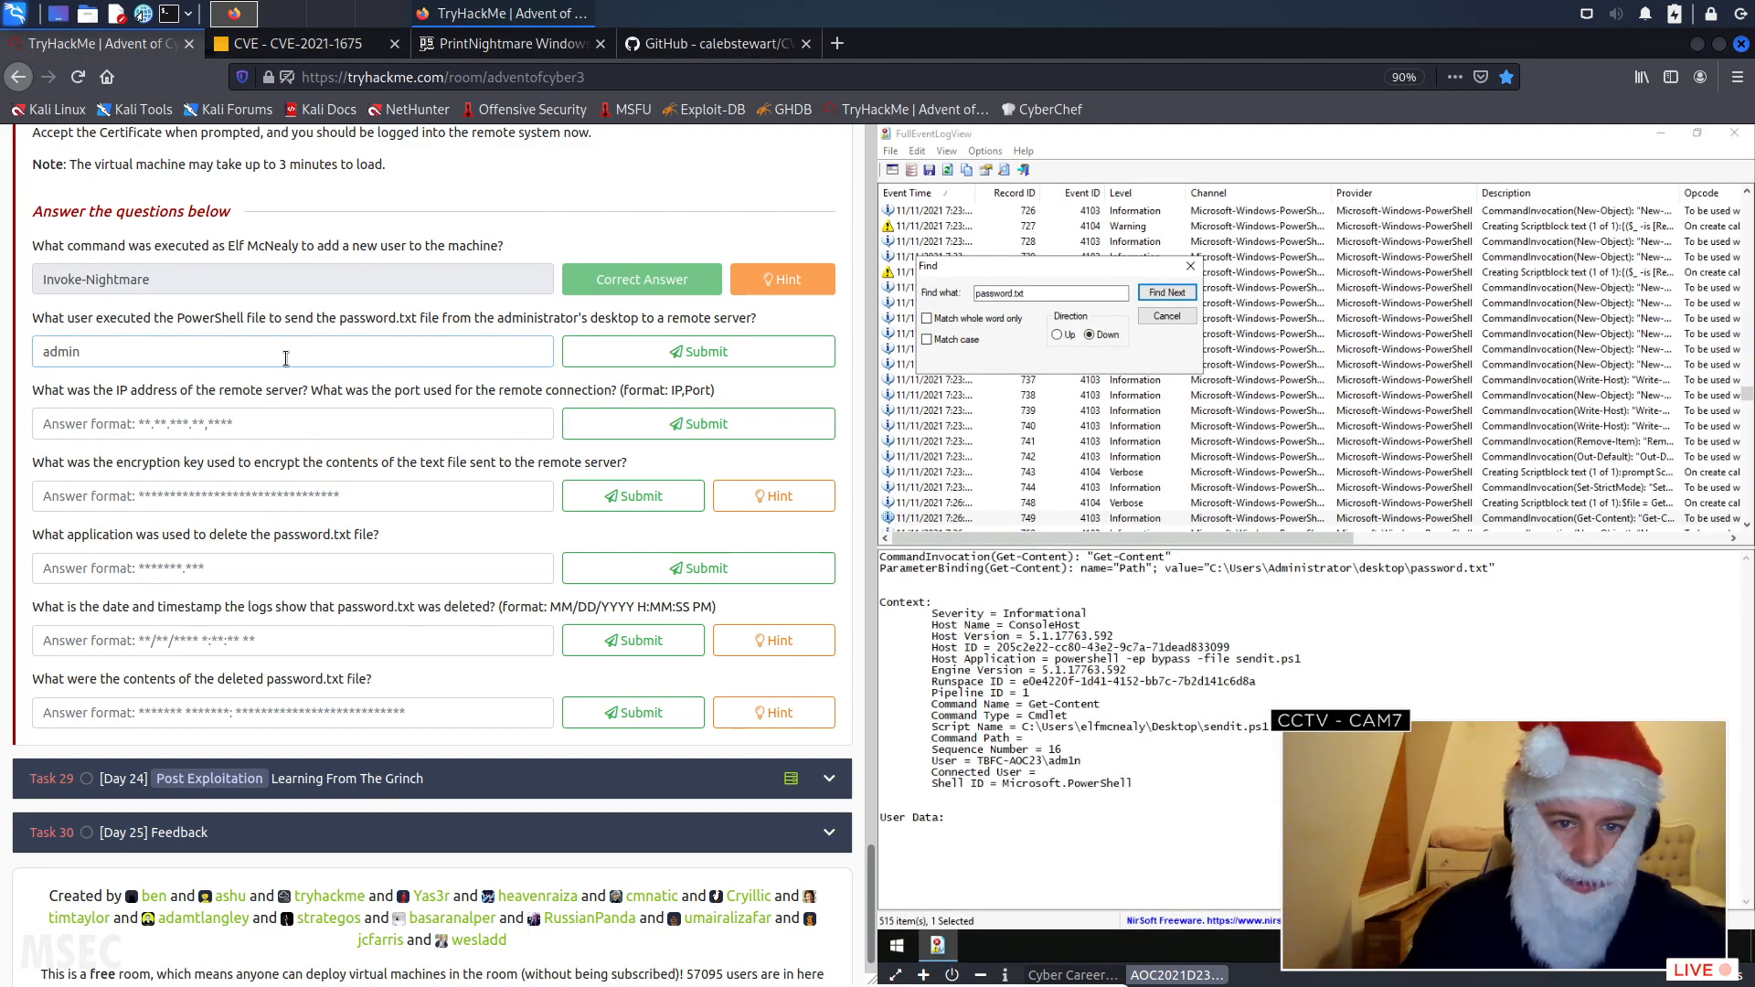
{"action": "left_click", "coordinate": [603, 352]}
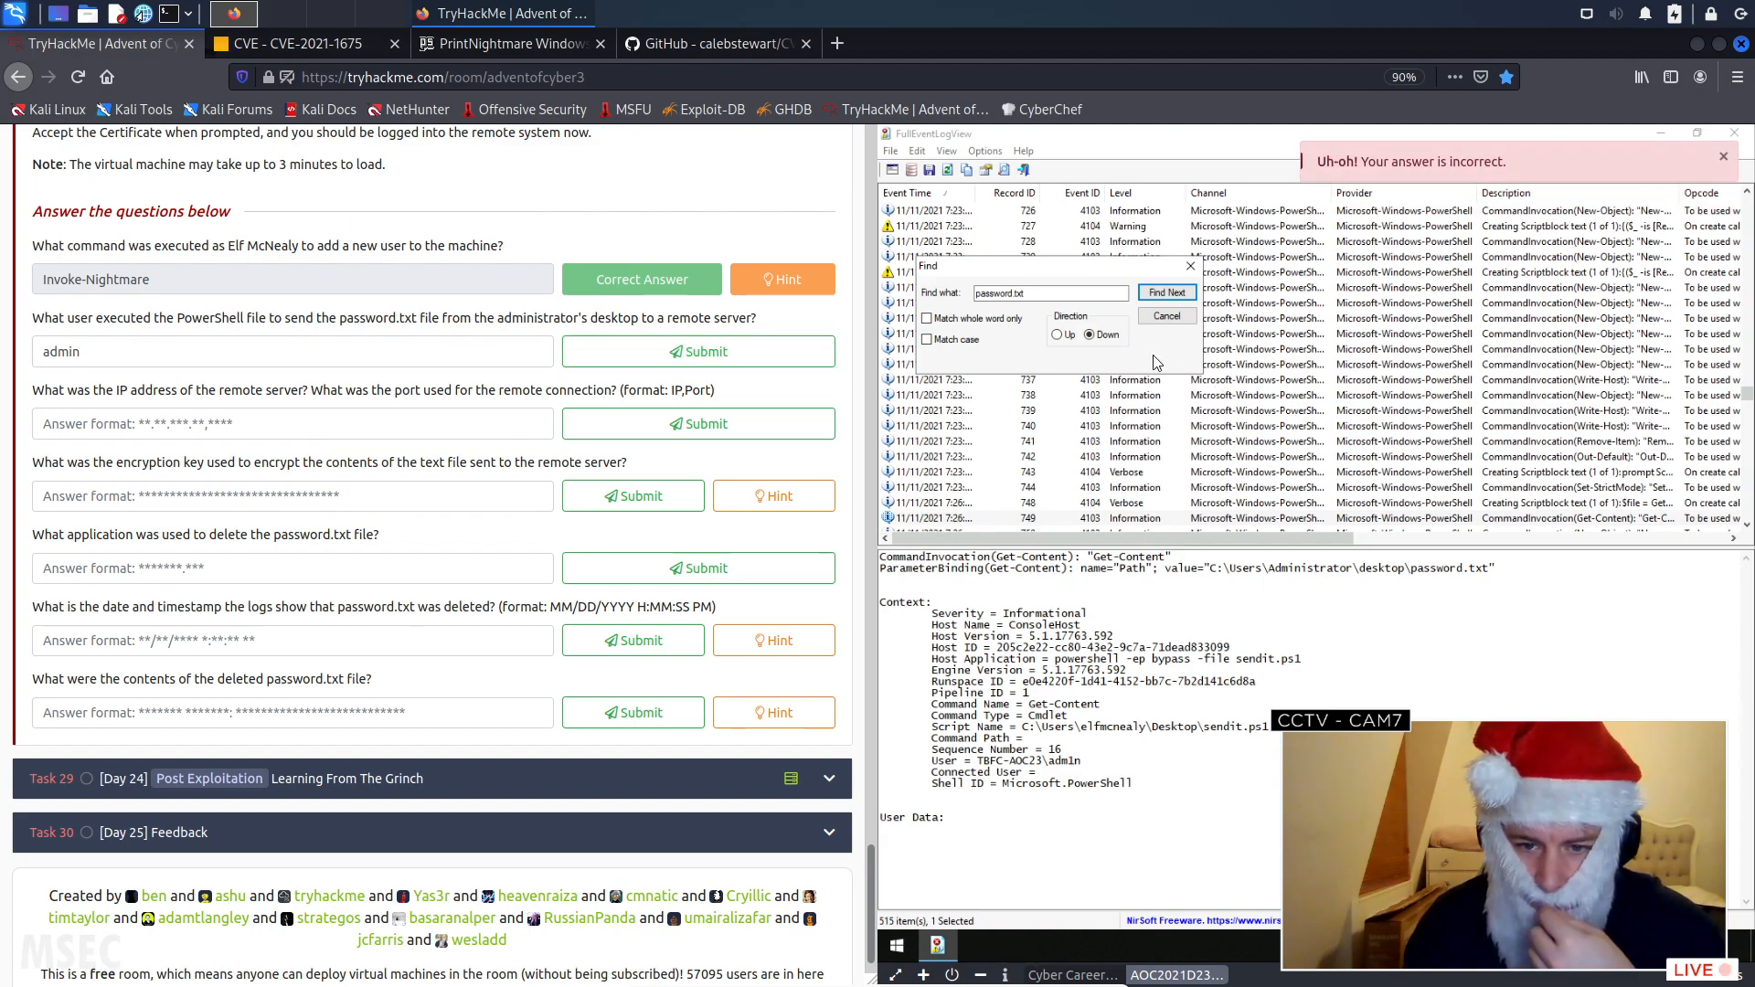
- Cycle through the remaining password.txt matches in the event log, checking each event's user and script details
{"action": "left_click", "coordinate": [1161, 294]}
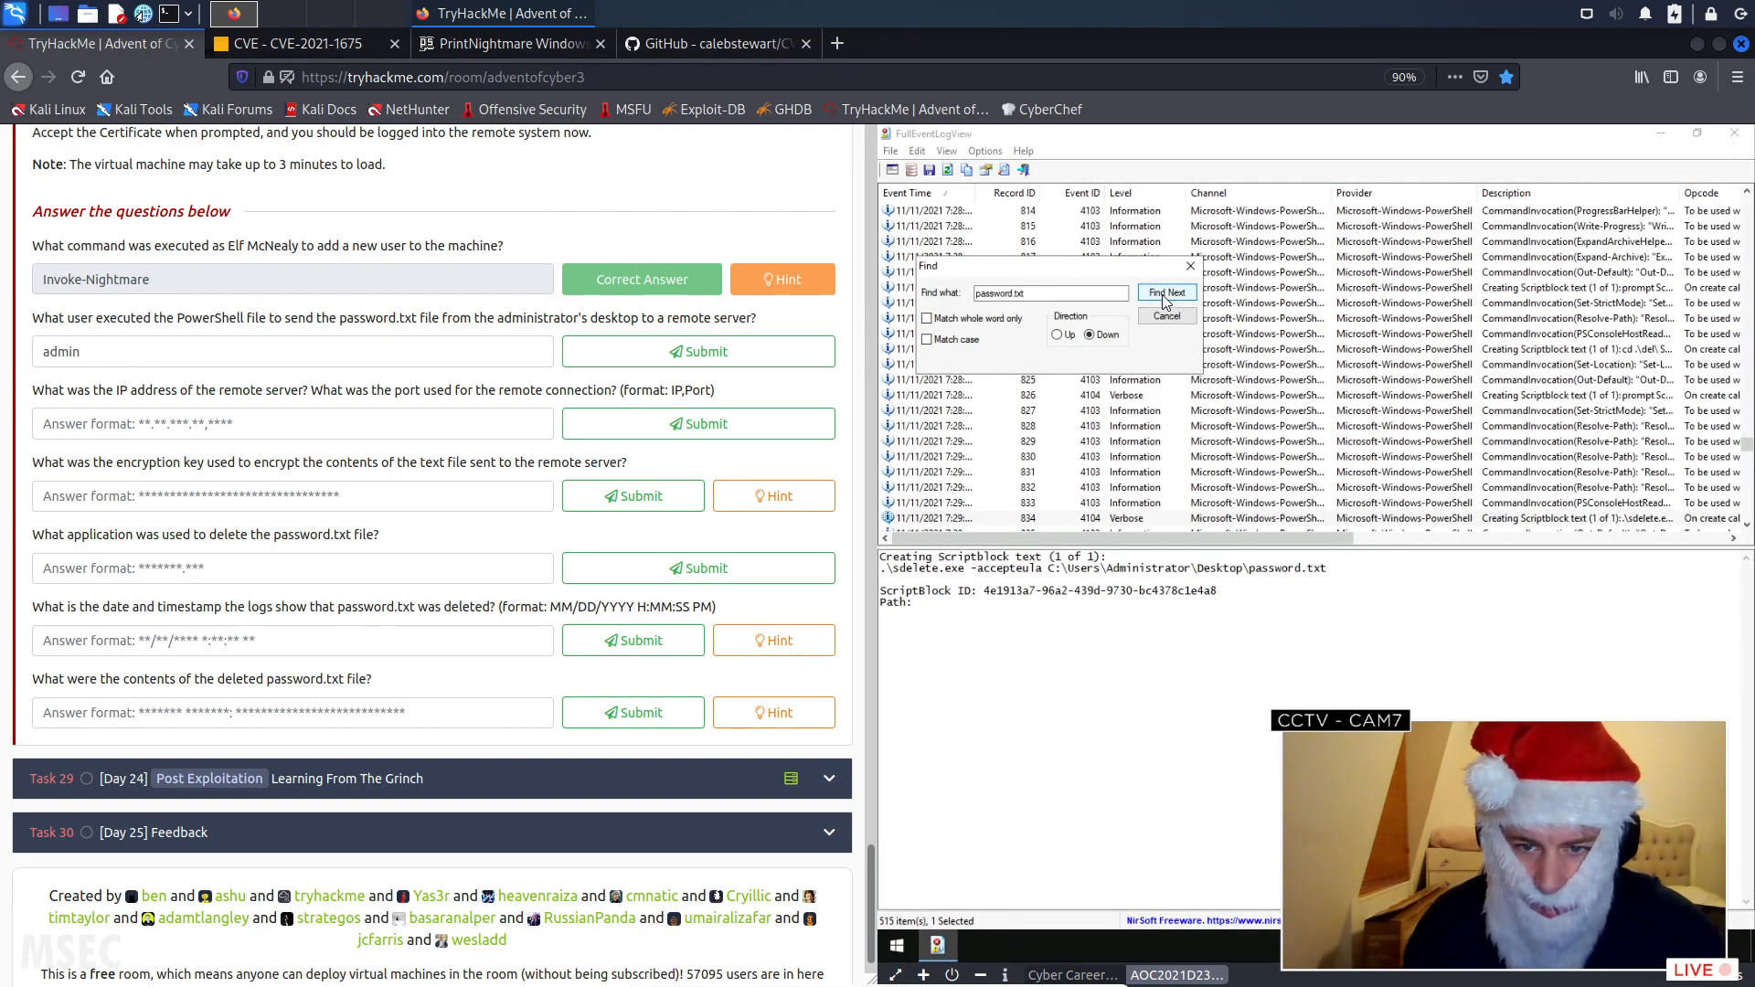
{"action": "left_click", "coordinate": [1161, 294]}
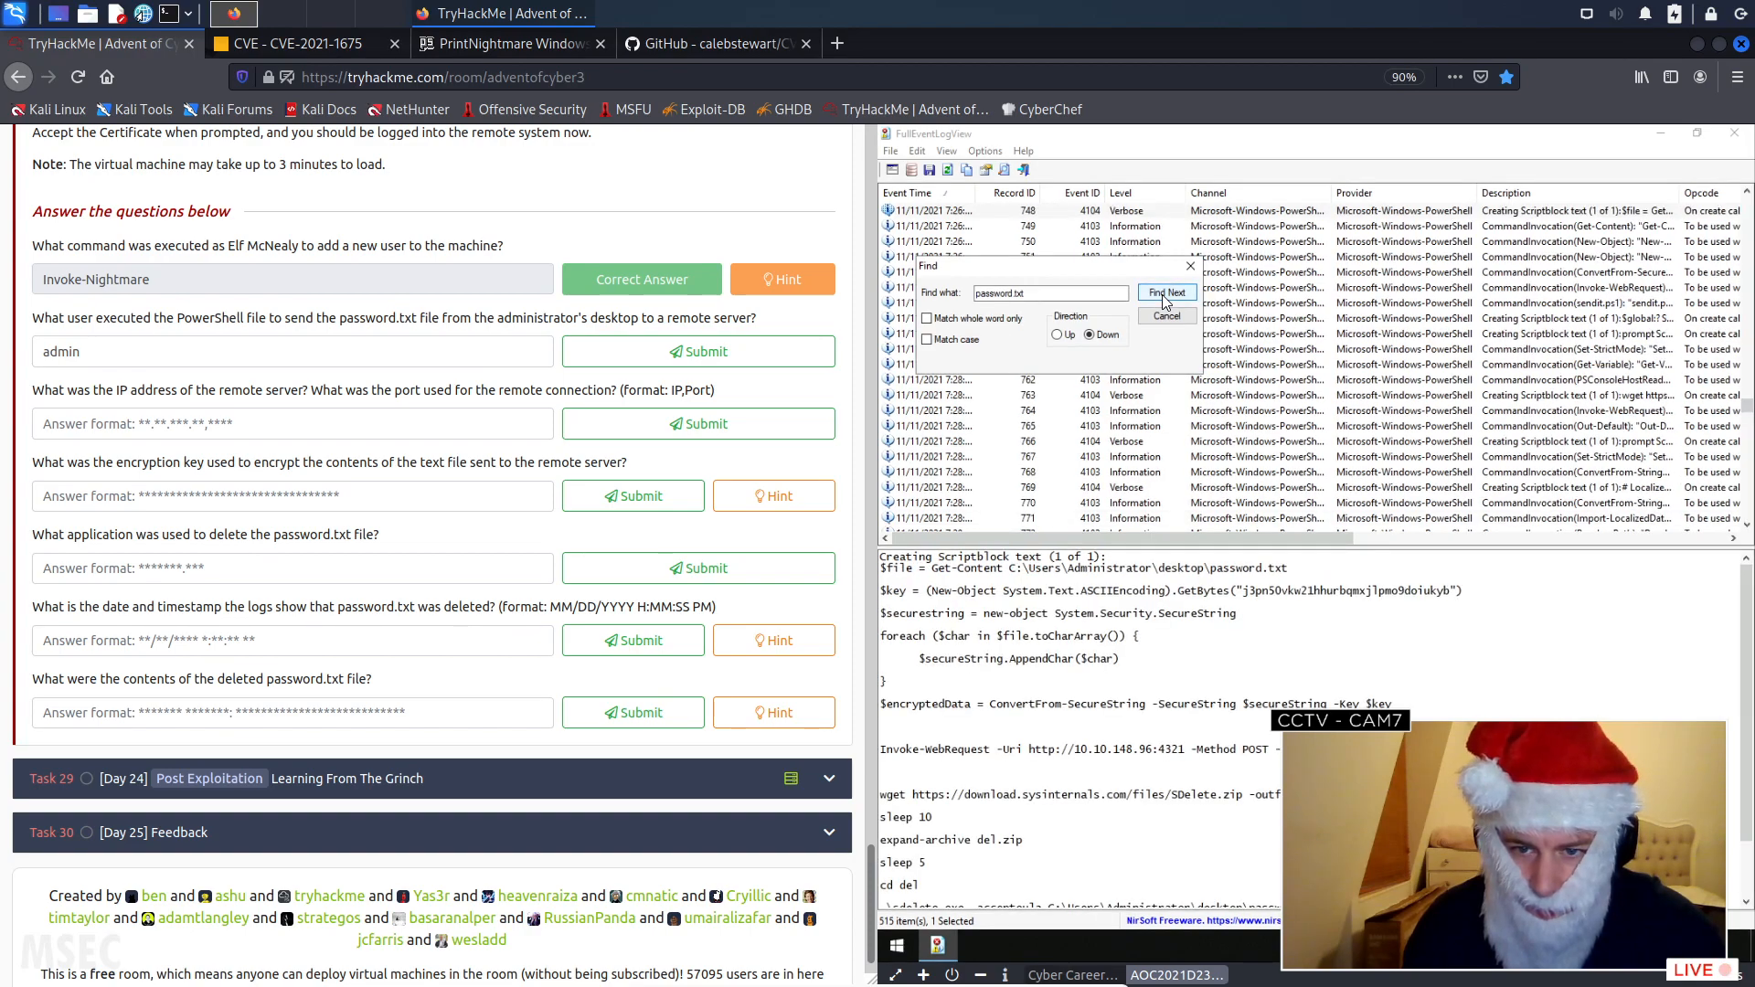
{"action": "left_click", "coordinate": [1161, 294]}
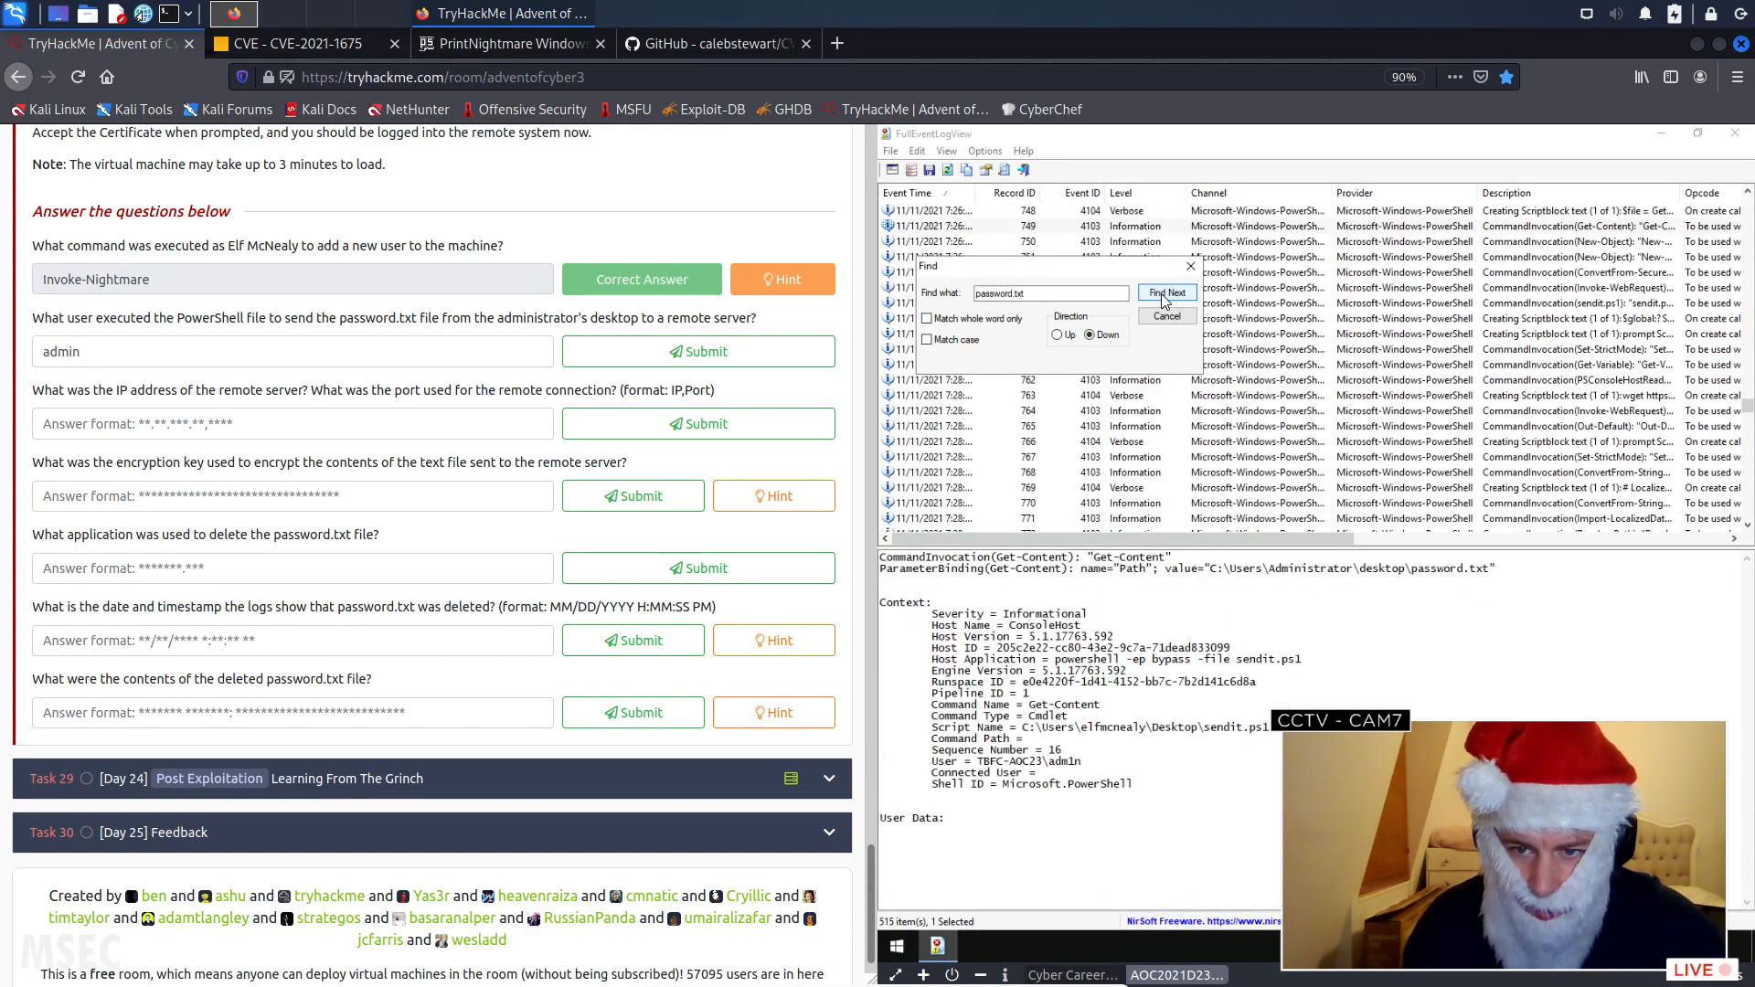
{"action": "left_click", "coordinate": [1163, 295]}
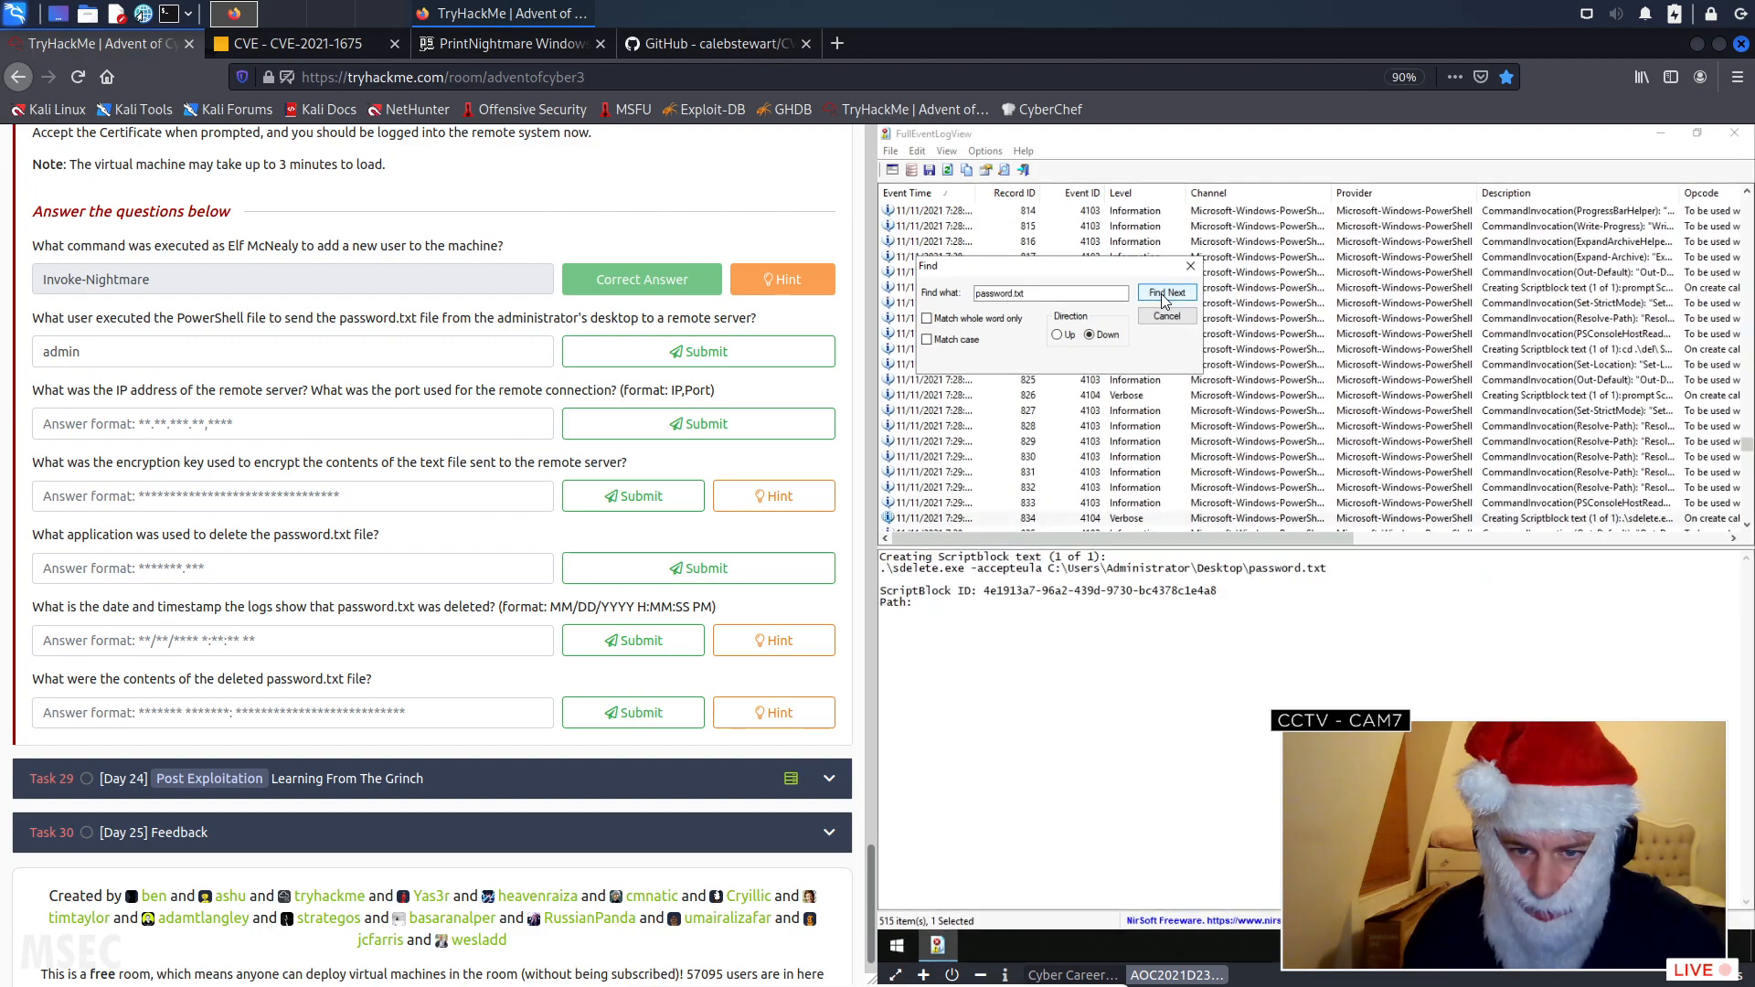
{"action": "left_click", "coordinate": [1162, 295]}
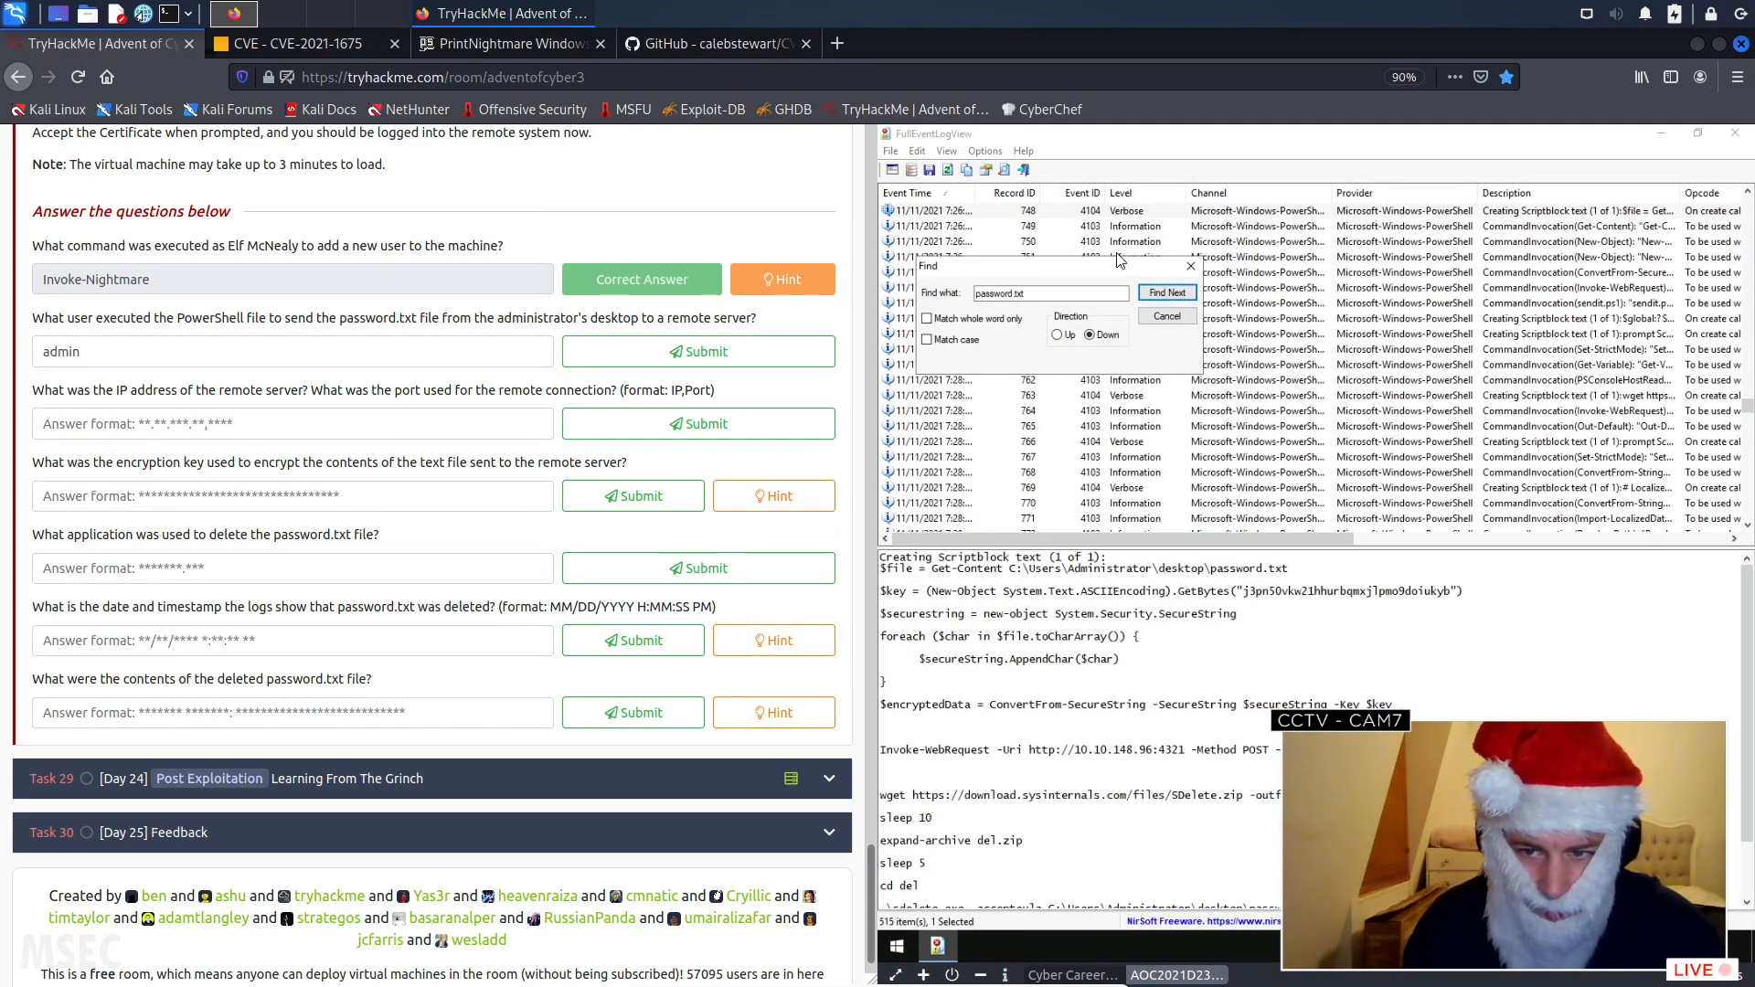
{"action": "left_click", "coordinate": [1170, 293]}
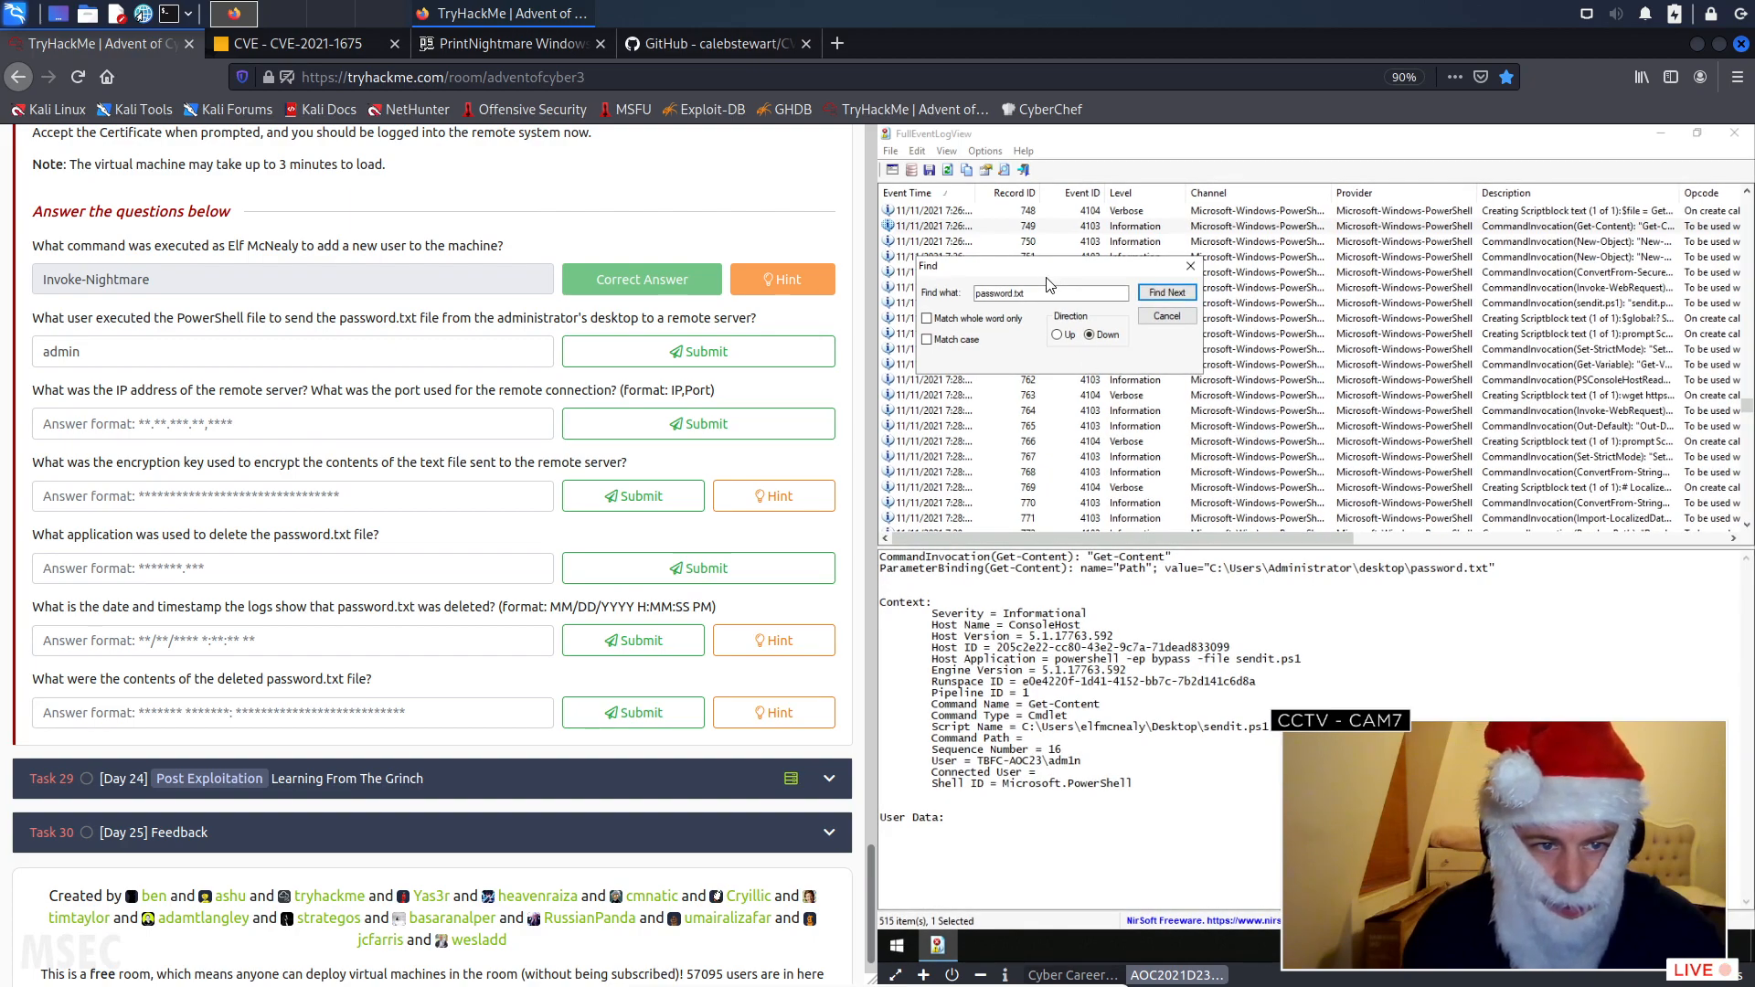
{"action": "left_click", "coordinate": [1168, 294]}
{"action": "left_click", "coordinate": [1167, 293]}
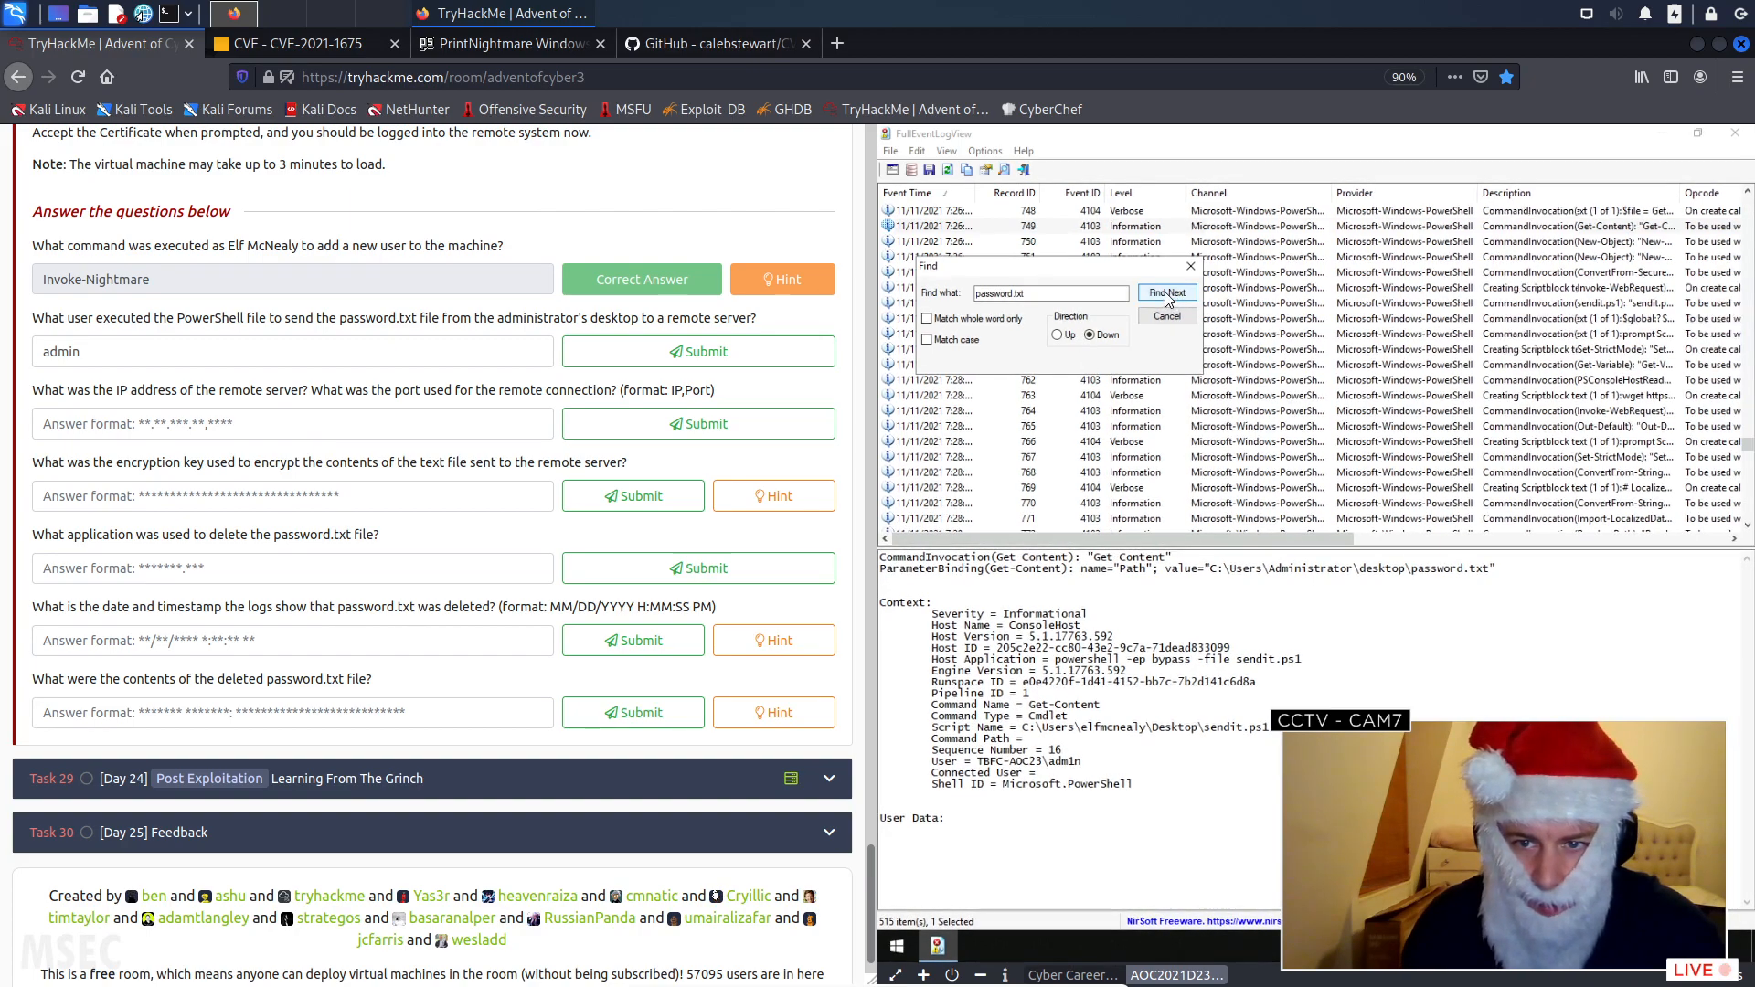
{"action": "left_click", "coordinate": [1168, 293]}
{"action": "left_click", "coordinate": [1168, 293]}
{"action": "left_click", "coordinate": [1167, 293]}
{"action": "left_click", "coordinate": [1167, 294]}
{"action": "left_click", "coordinate": [1168, 293]}
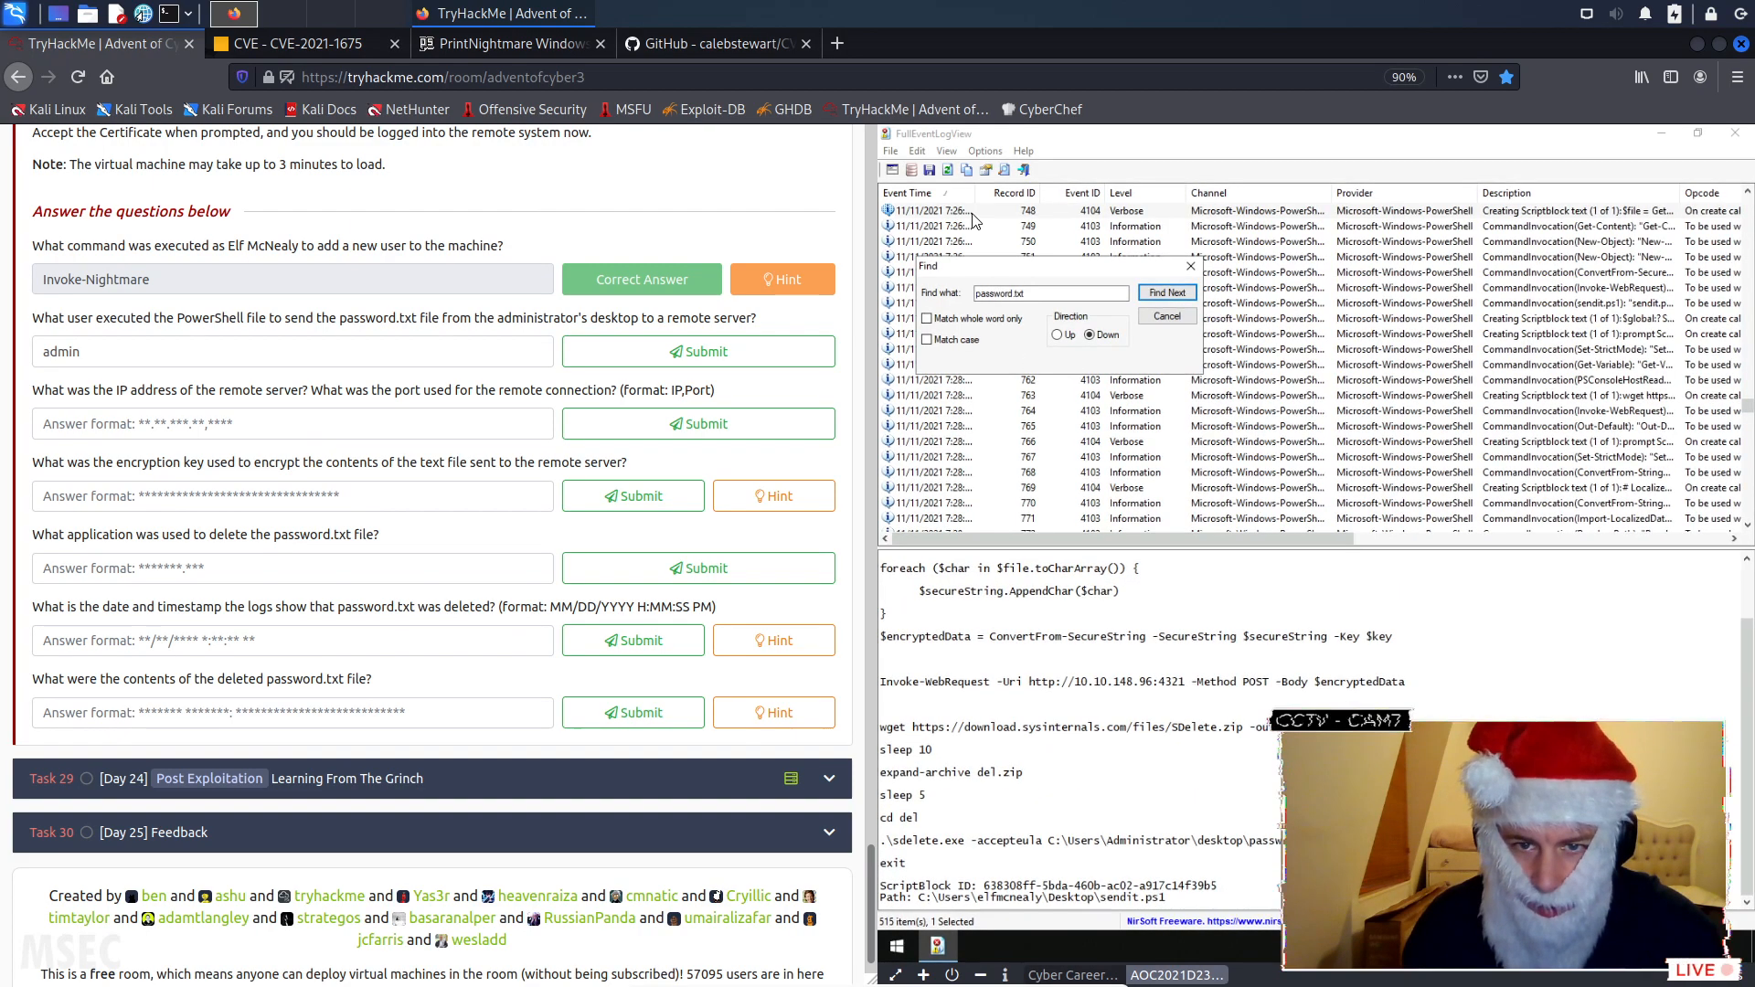
- Replace the search term with "sendit.ps1" and step through its matches, checking which user ran the script
{"action": "left_click_drag", "start_coordinate": [1028, 293], "coordinate": [923, 293]}
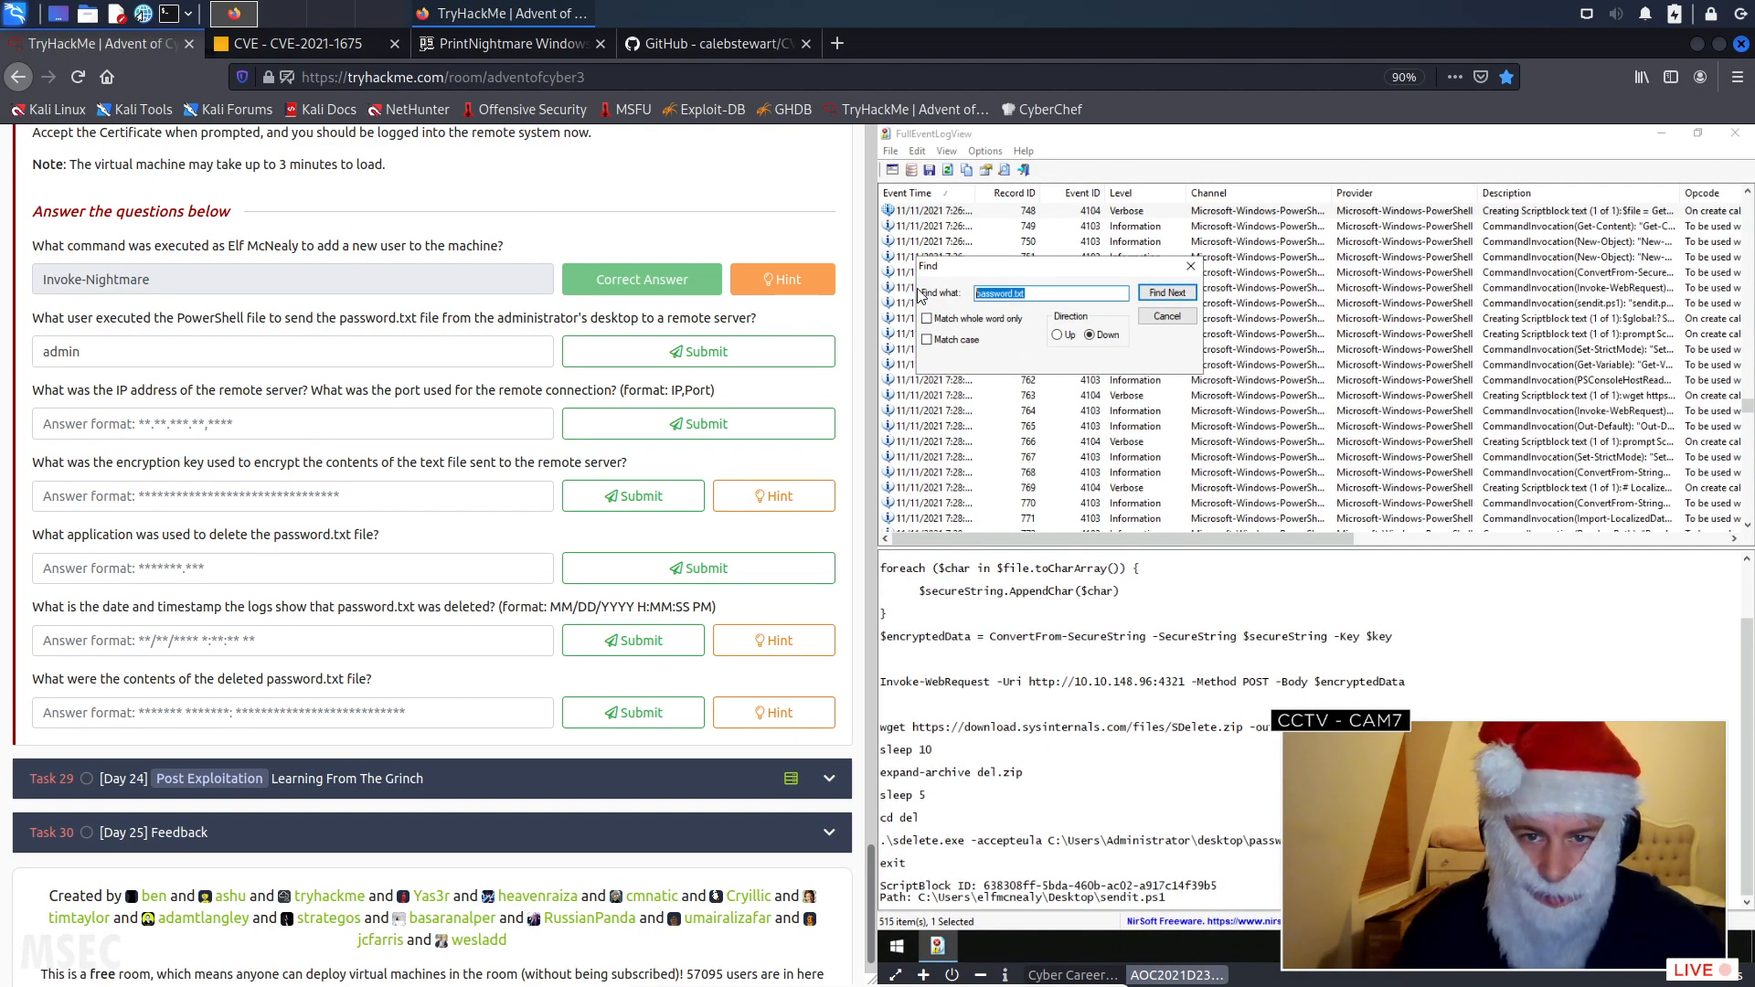
{"action": "type", "text": "sendit.ps1"}
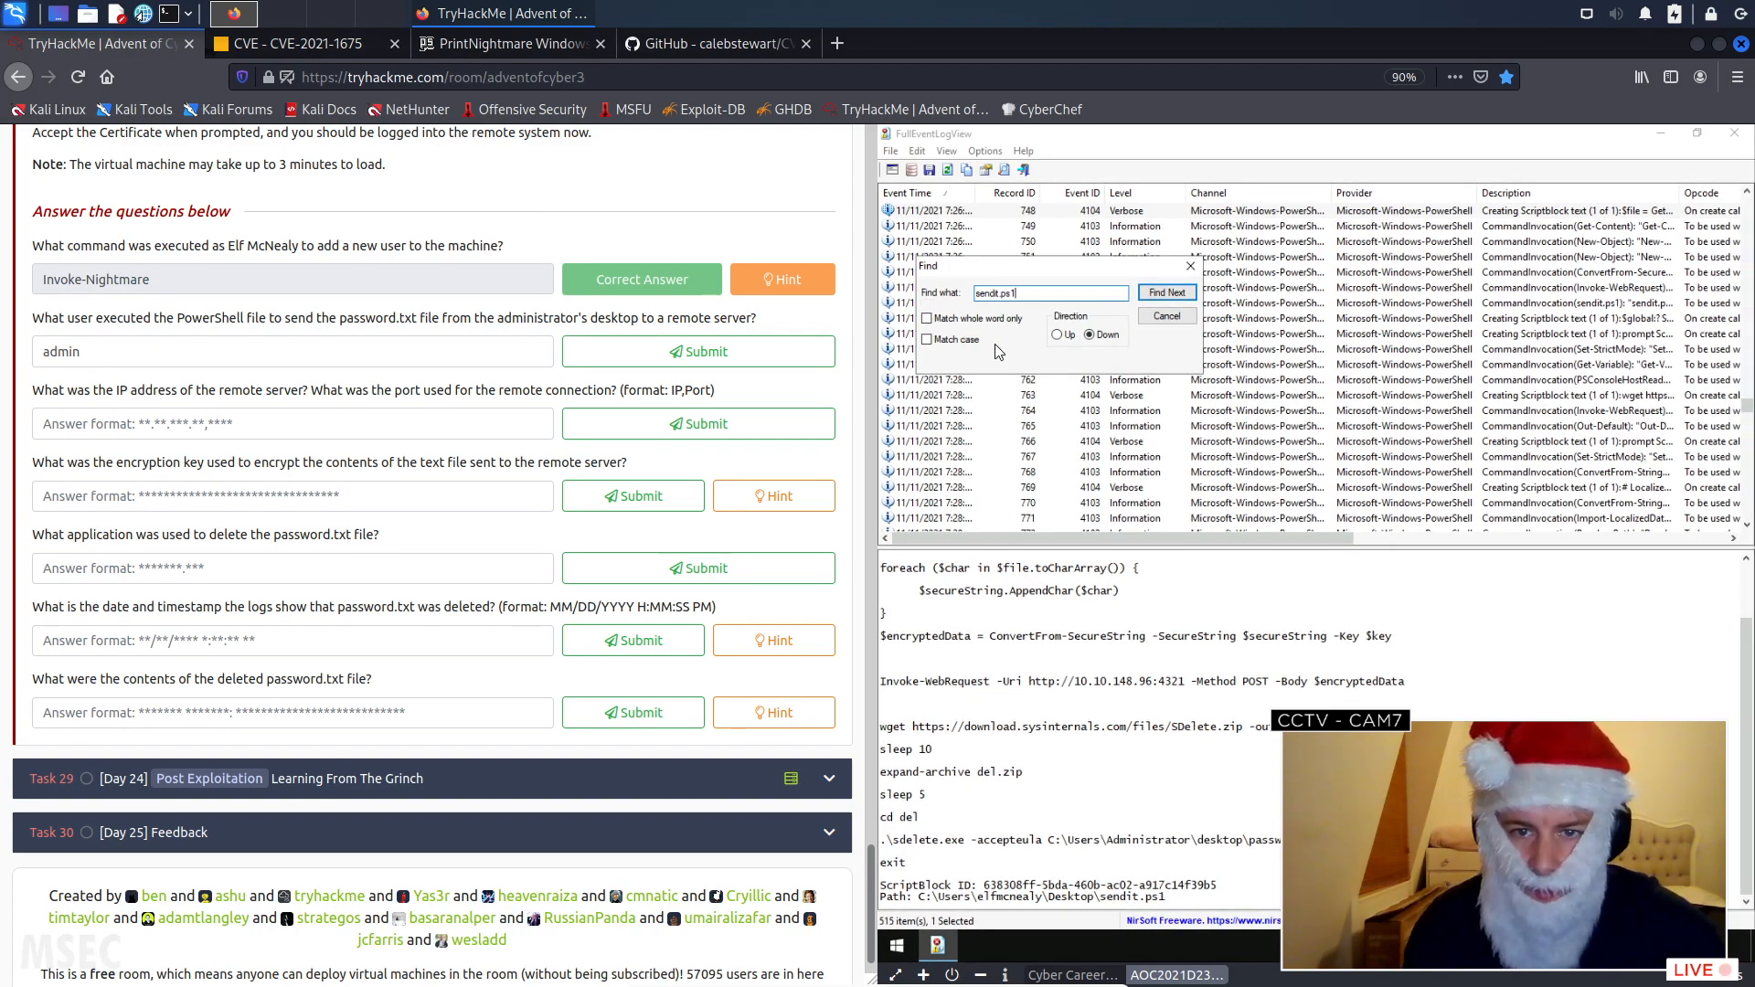
{"action": "left_click", "coordinate": [1154, 295]}
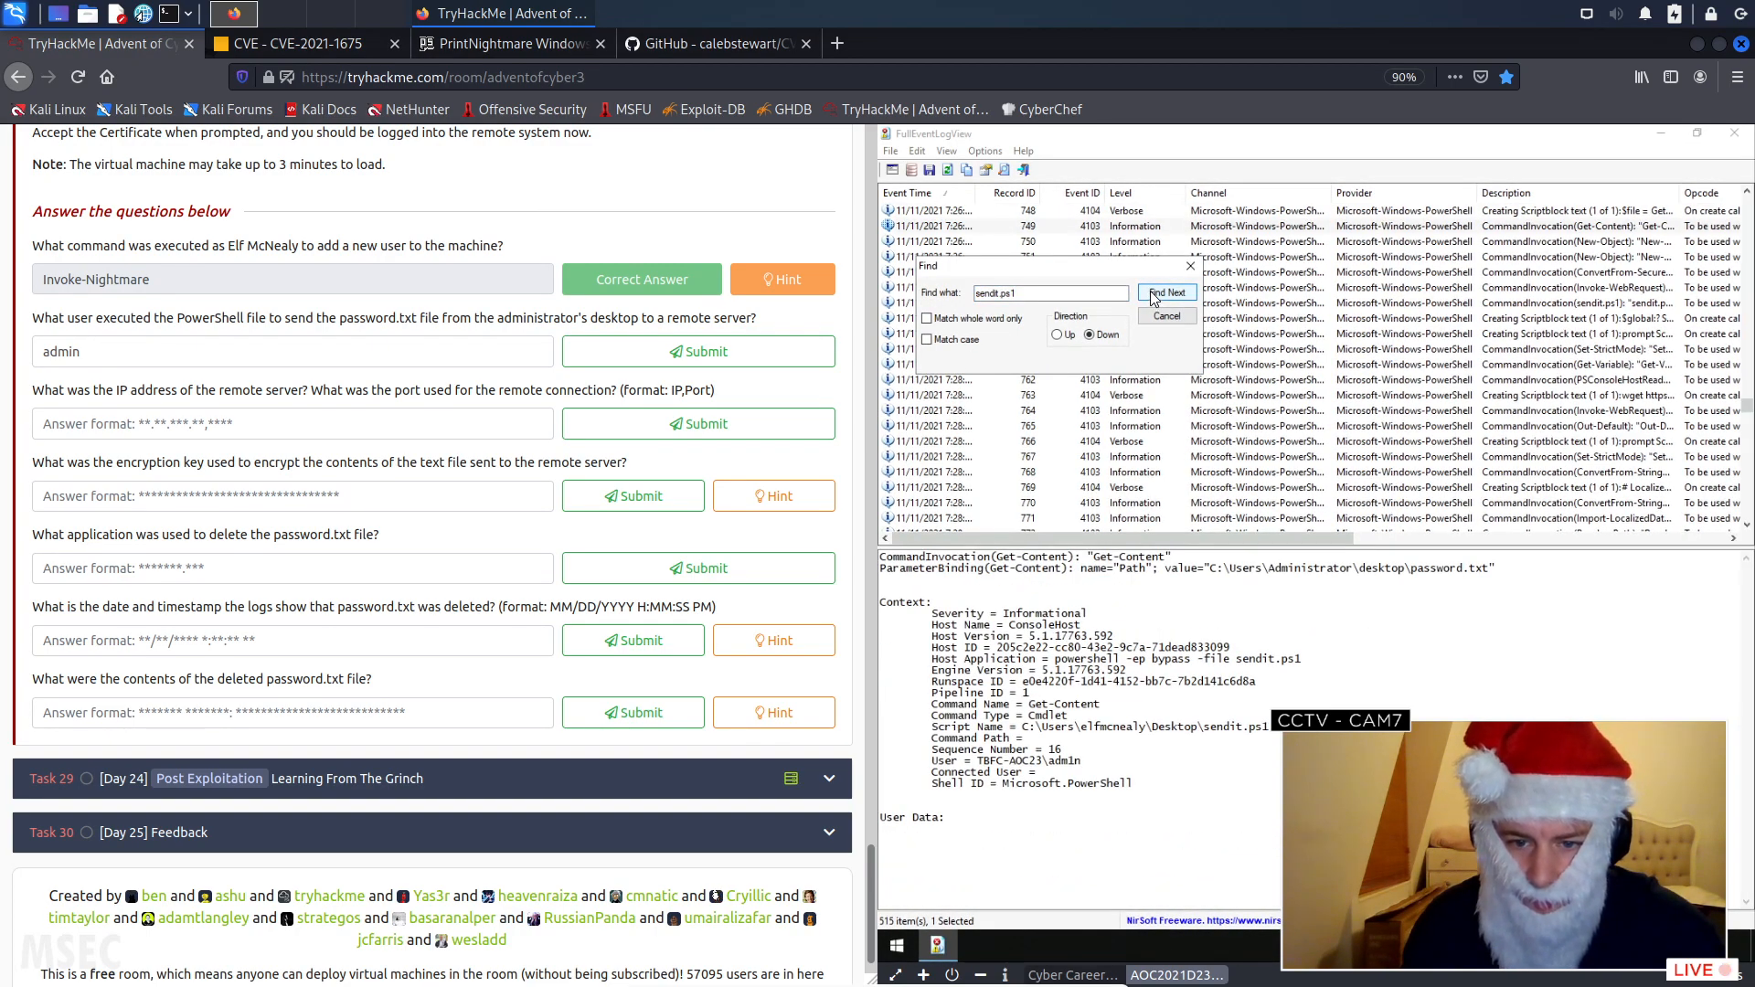
{"action": "left_click", "coordinate": [1154, 294]}
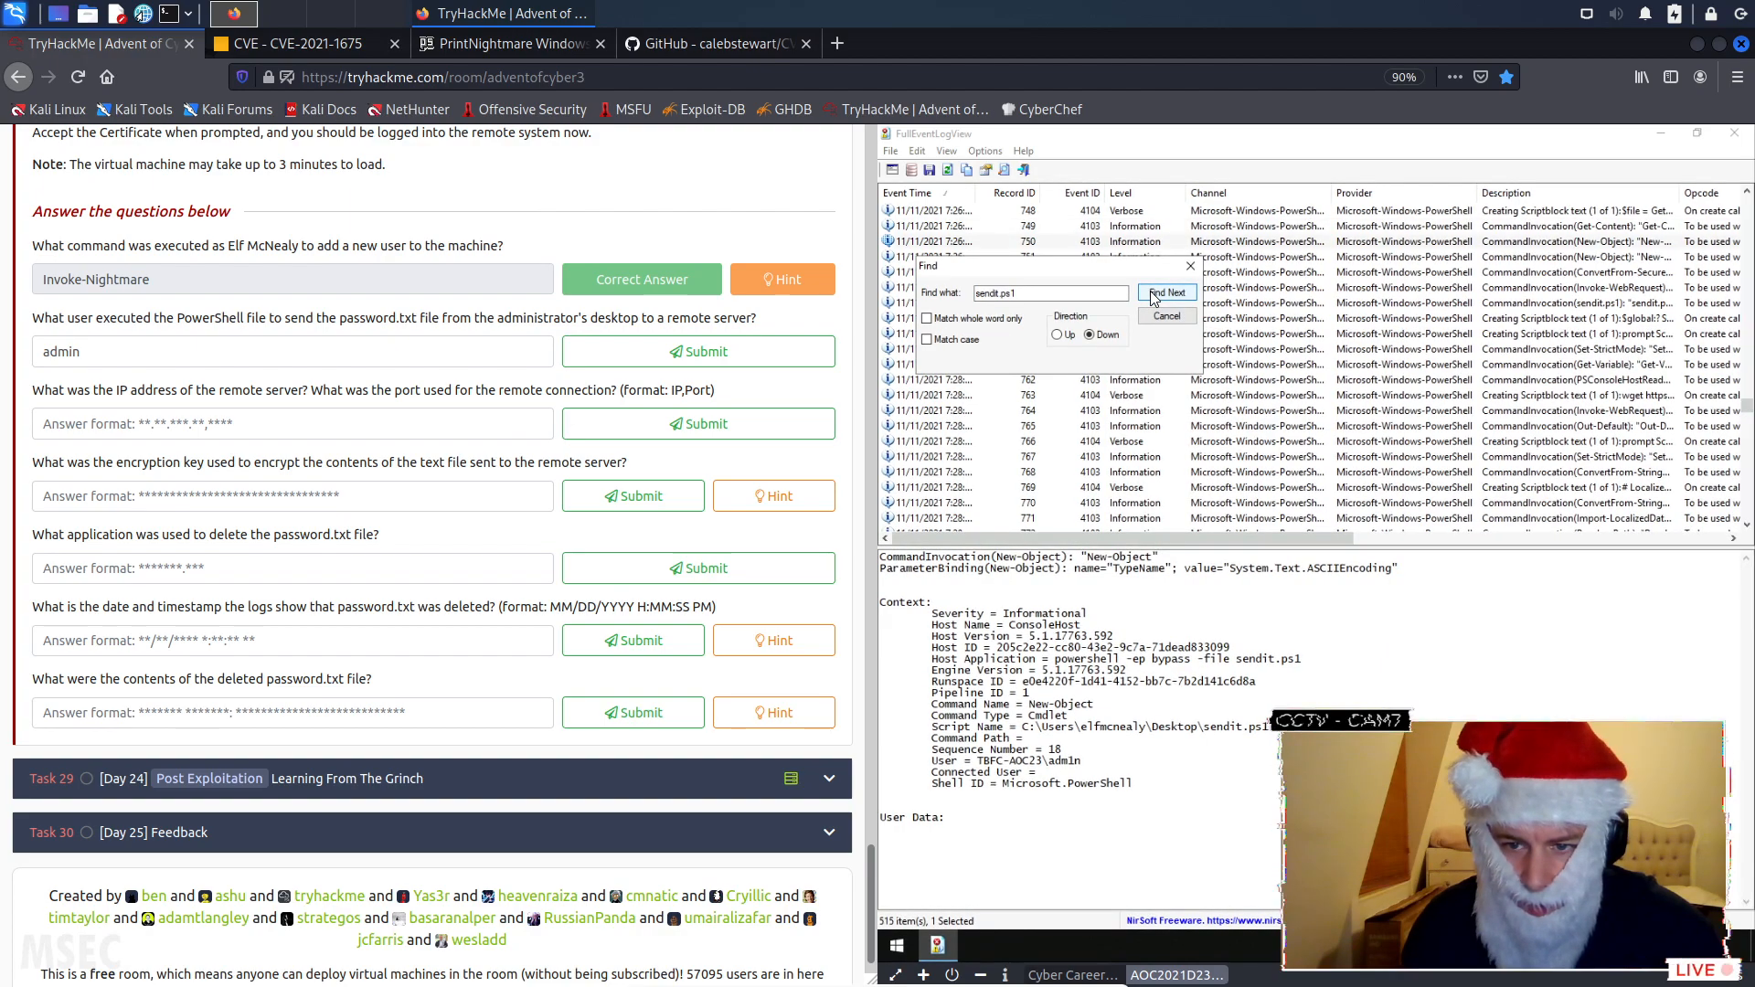
{"action": "left_click", "coordinate": [1153, 294]}
{"action": "left_click", "coordinate": [1153, 295]}
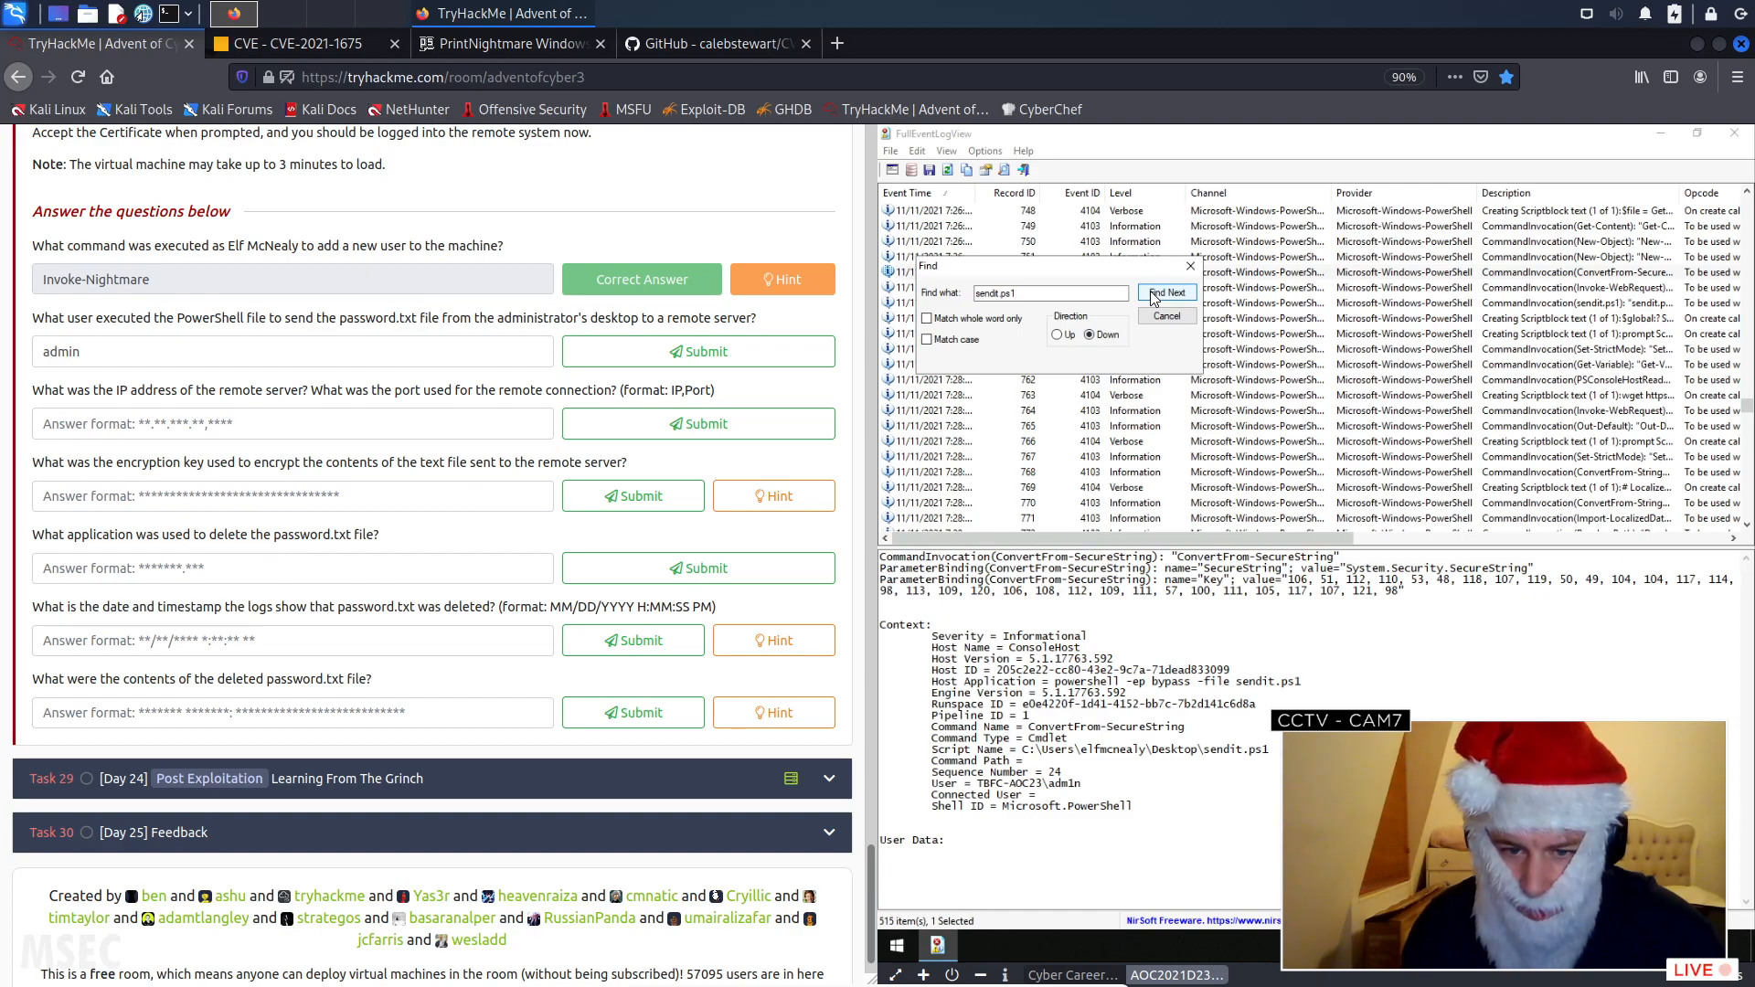
{"action": "left_click", "coordinate": [1154, 294]}
{"action": "left_click", "coordinate": [1153, 295]}
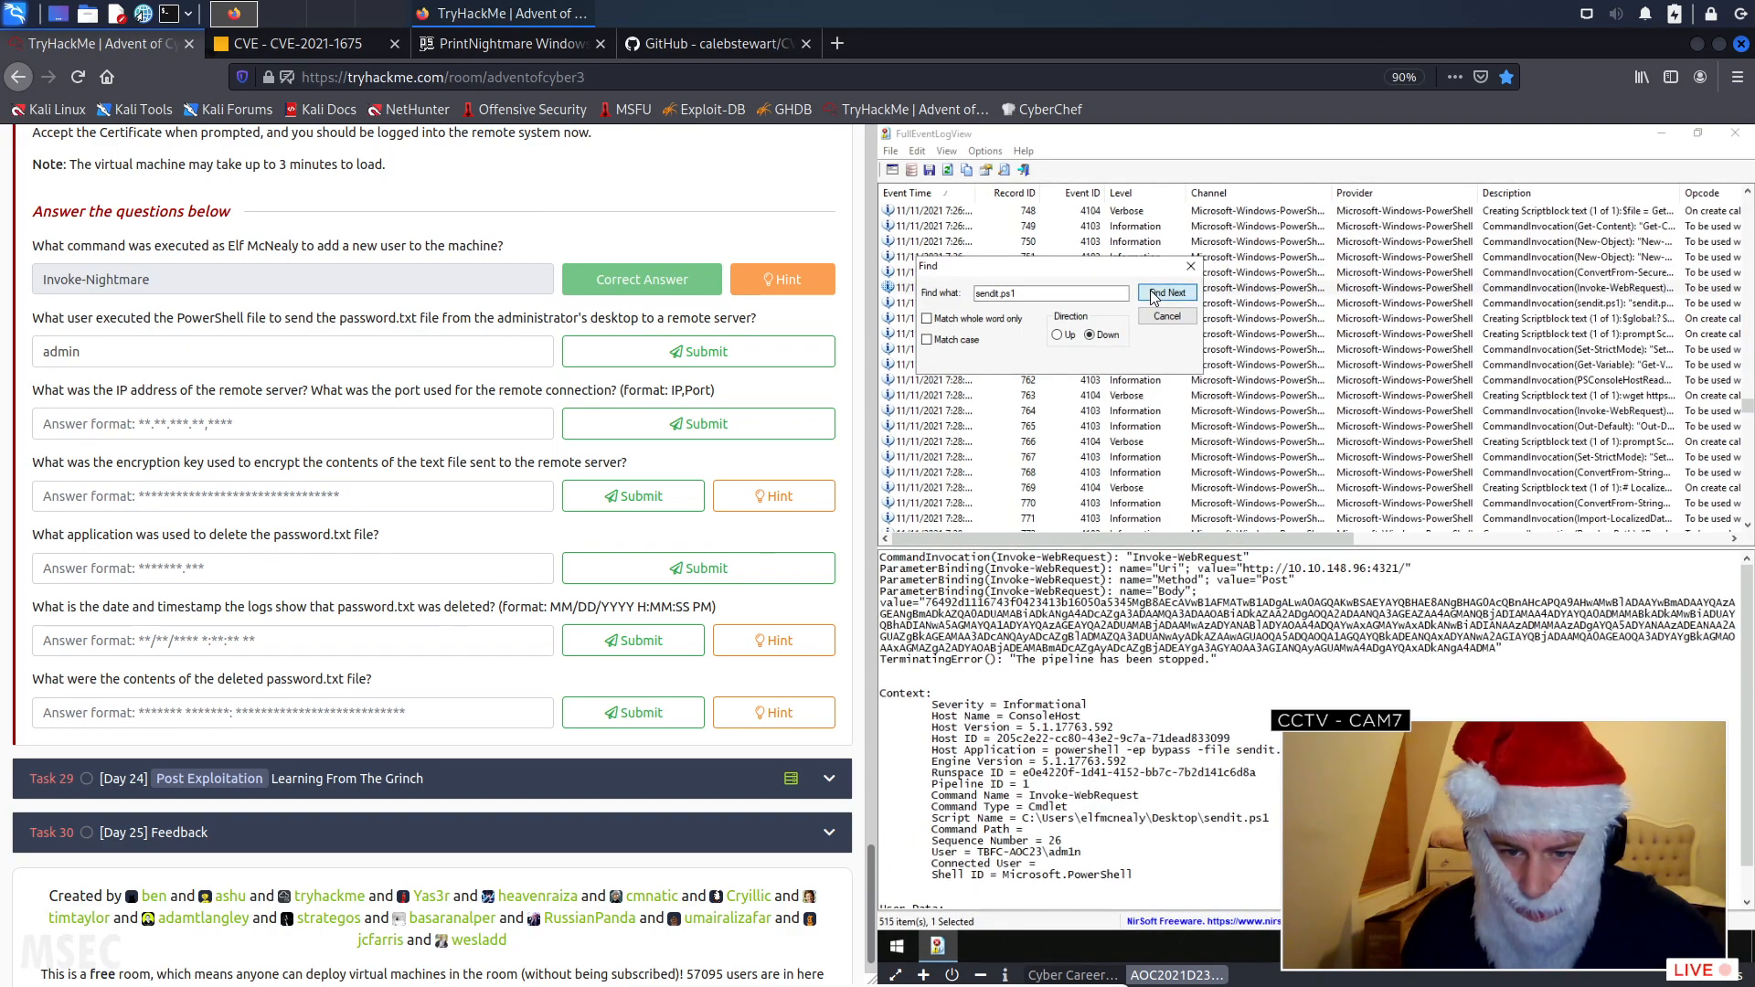
{"action": "left_click", "coordinate": [1154, 294]}
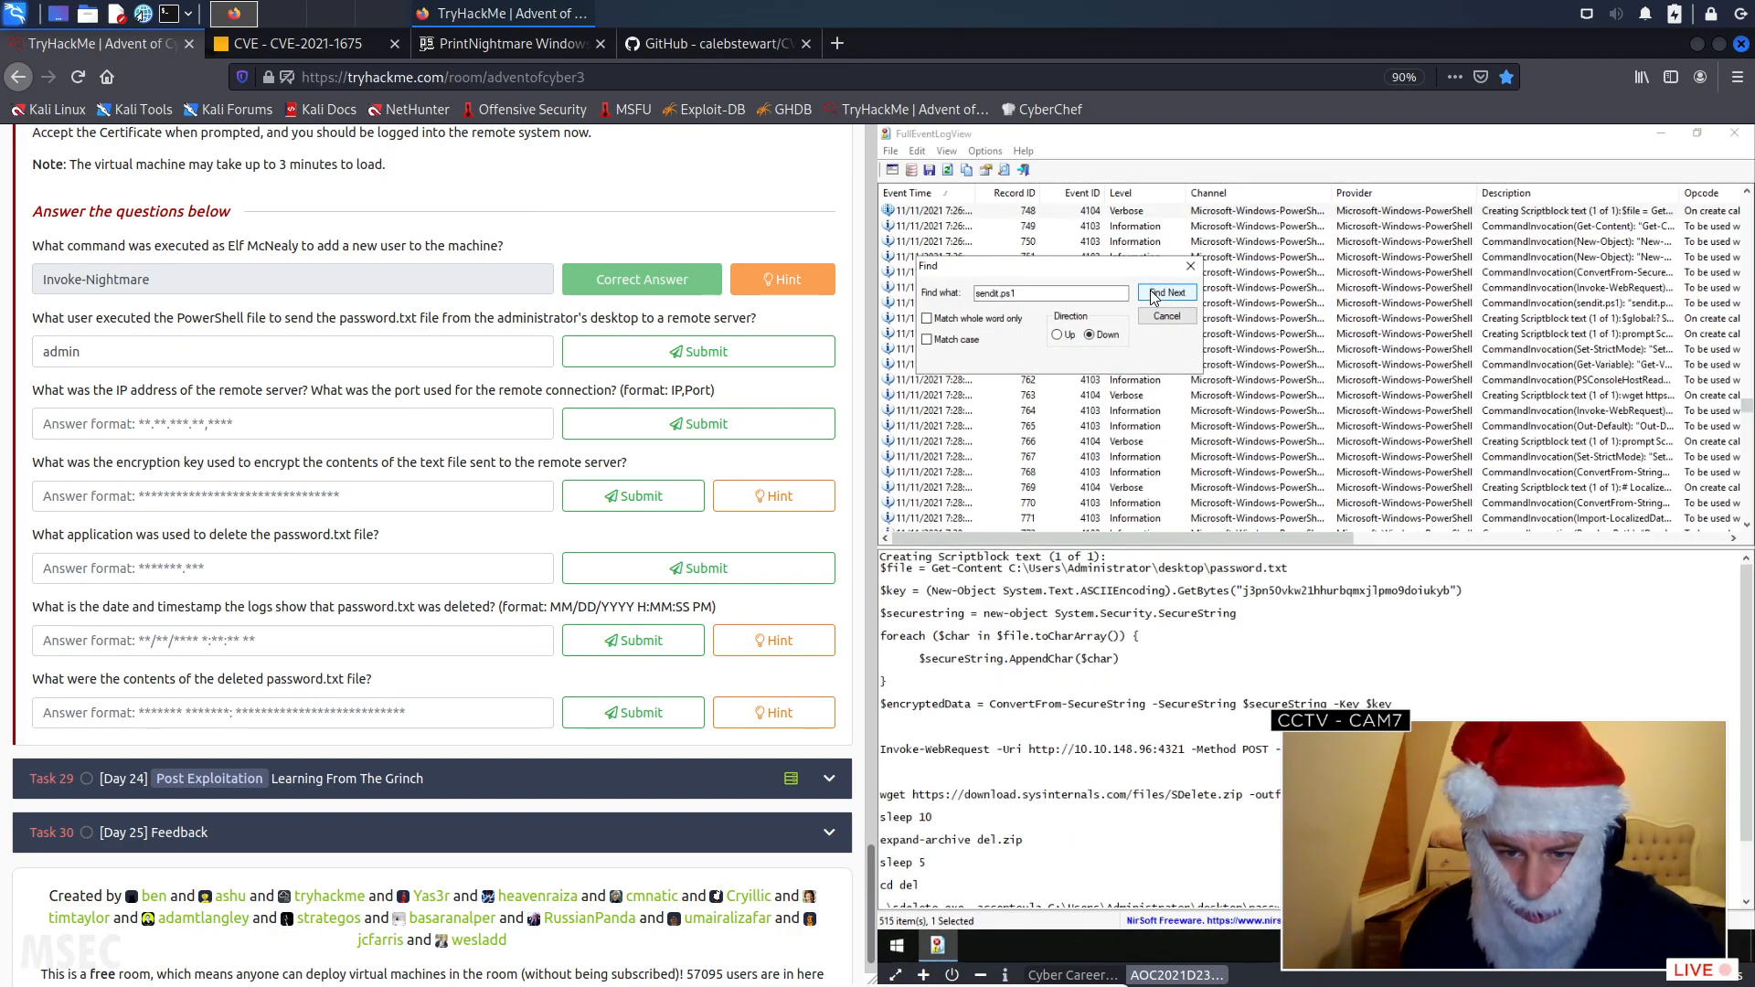
{"action": "left_click", "coordinate": [1154, 294]}
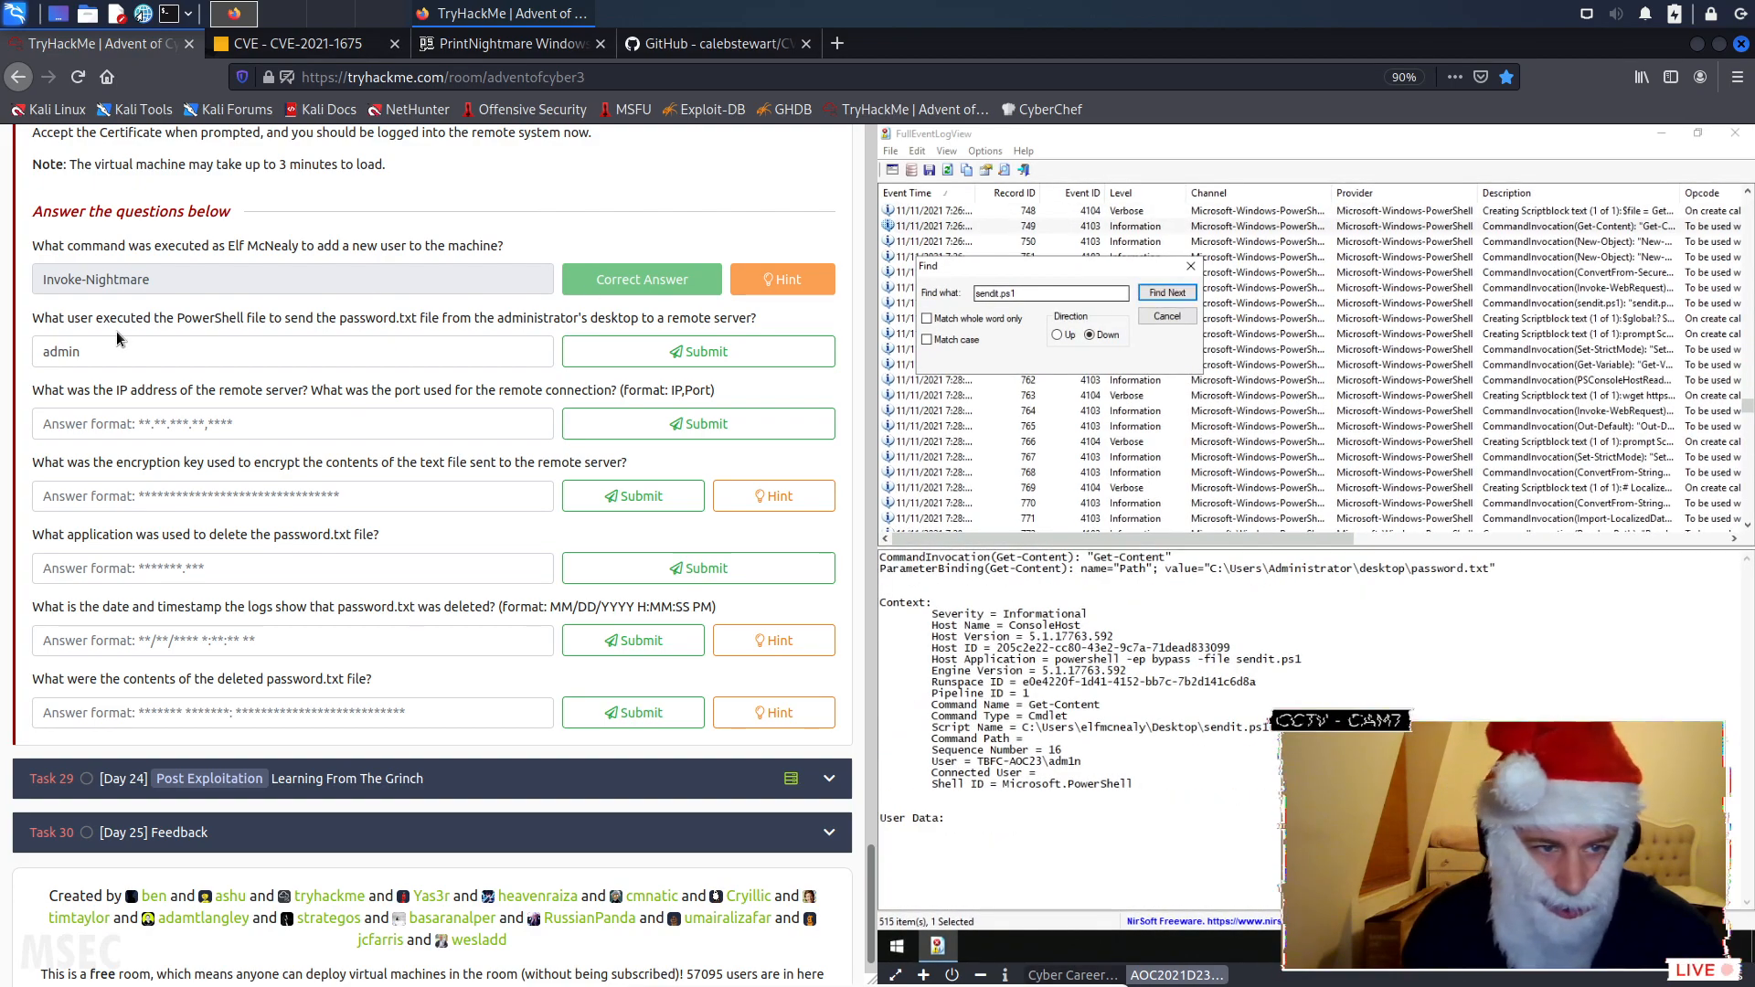
- Correct the answer for the user who executed the PowerShell file to "adm1n" and submit it
{"action": "left_click", "coordinate": [73, 348]}
{"action": "key", "text": "BackSpace"}
{"action": "type", "text": "1"}
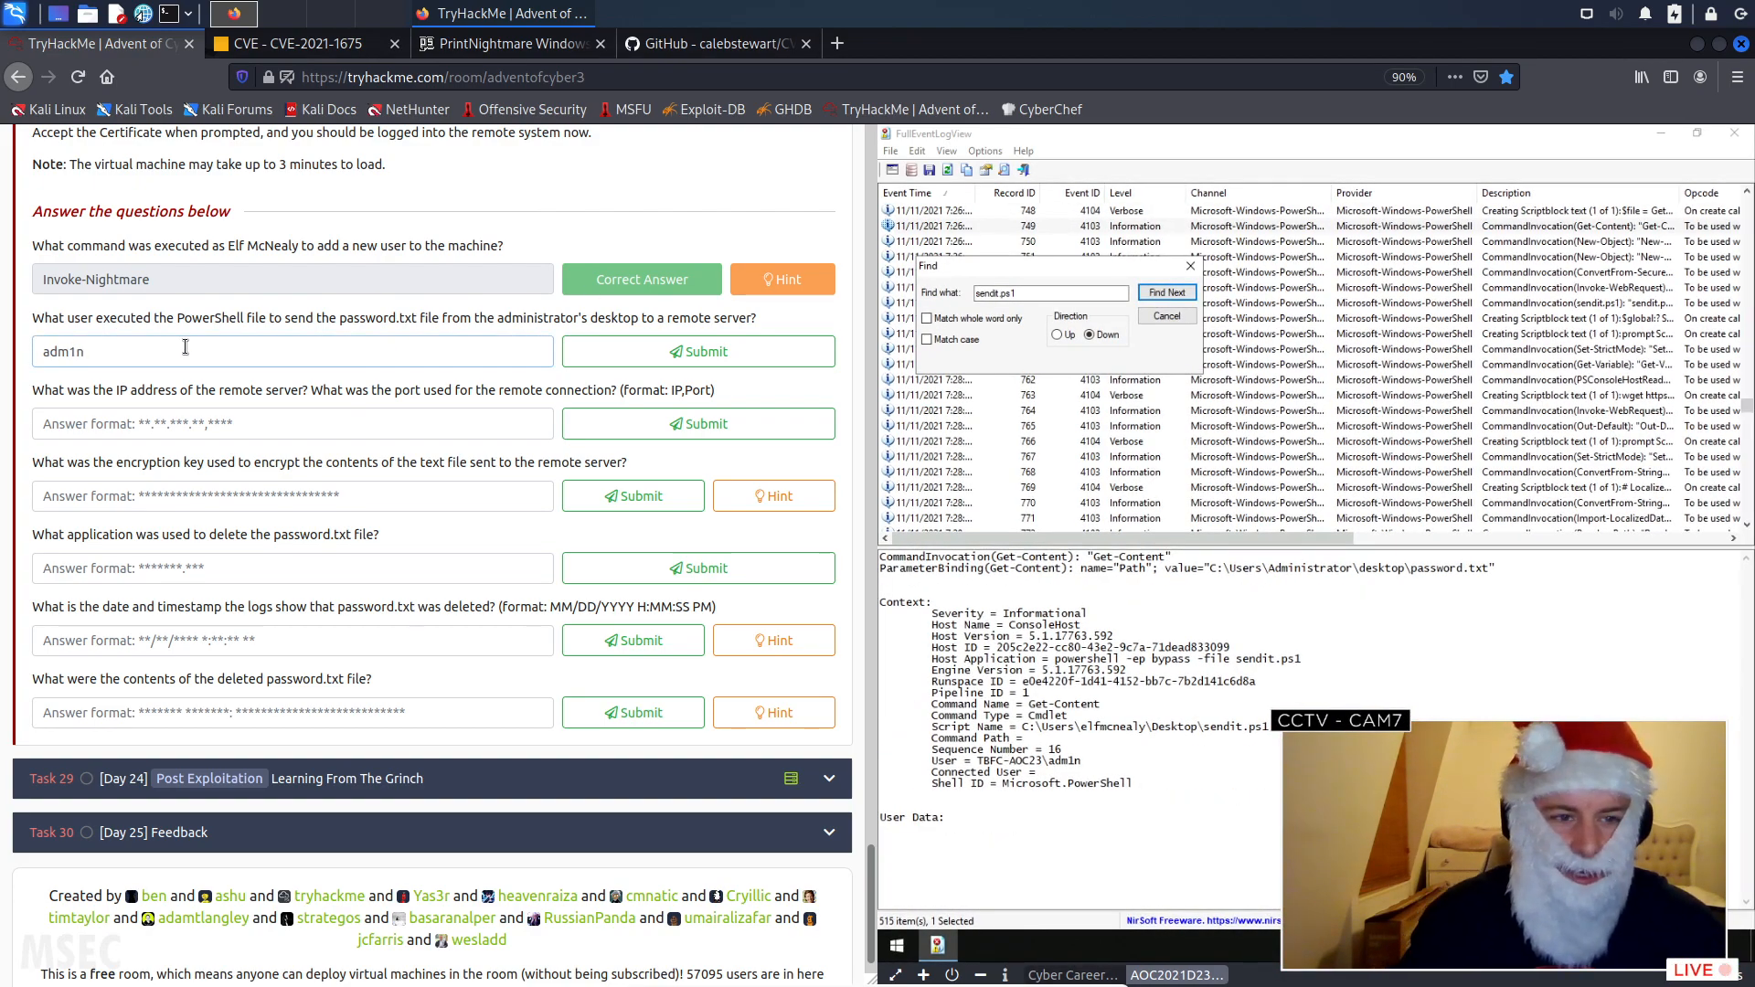
{"action": "left_click", "coordinate": [629, 365]}
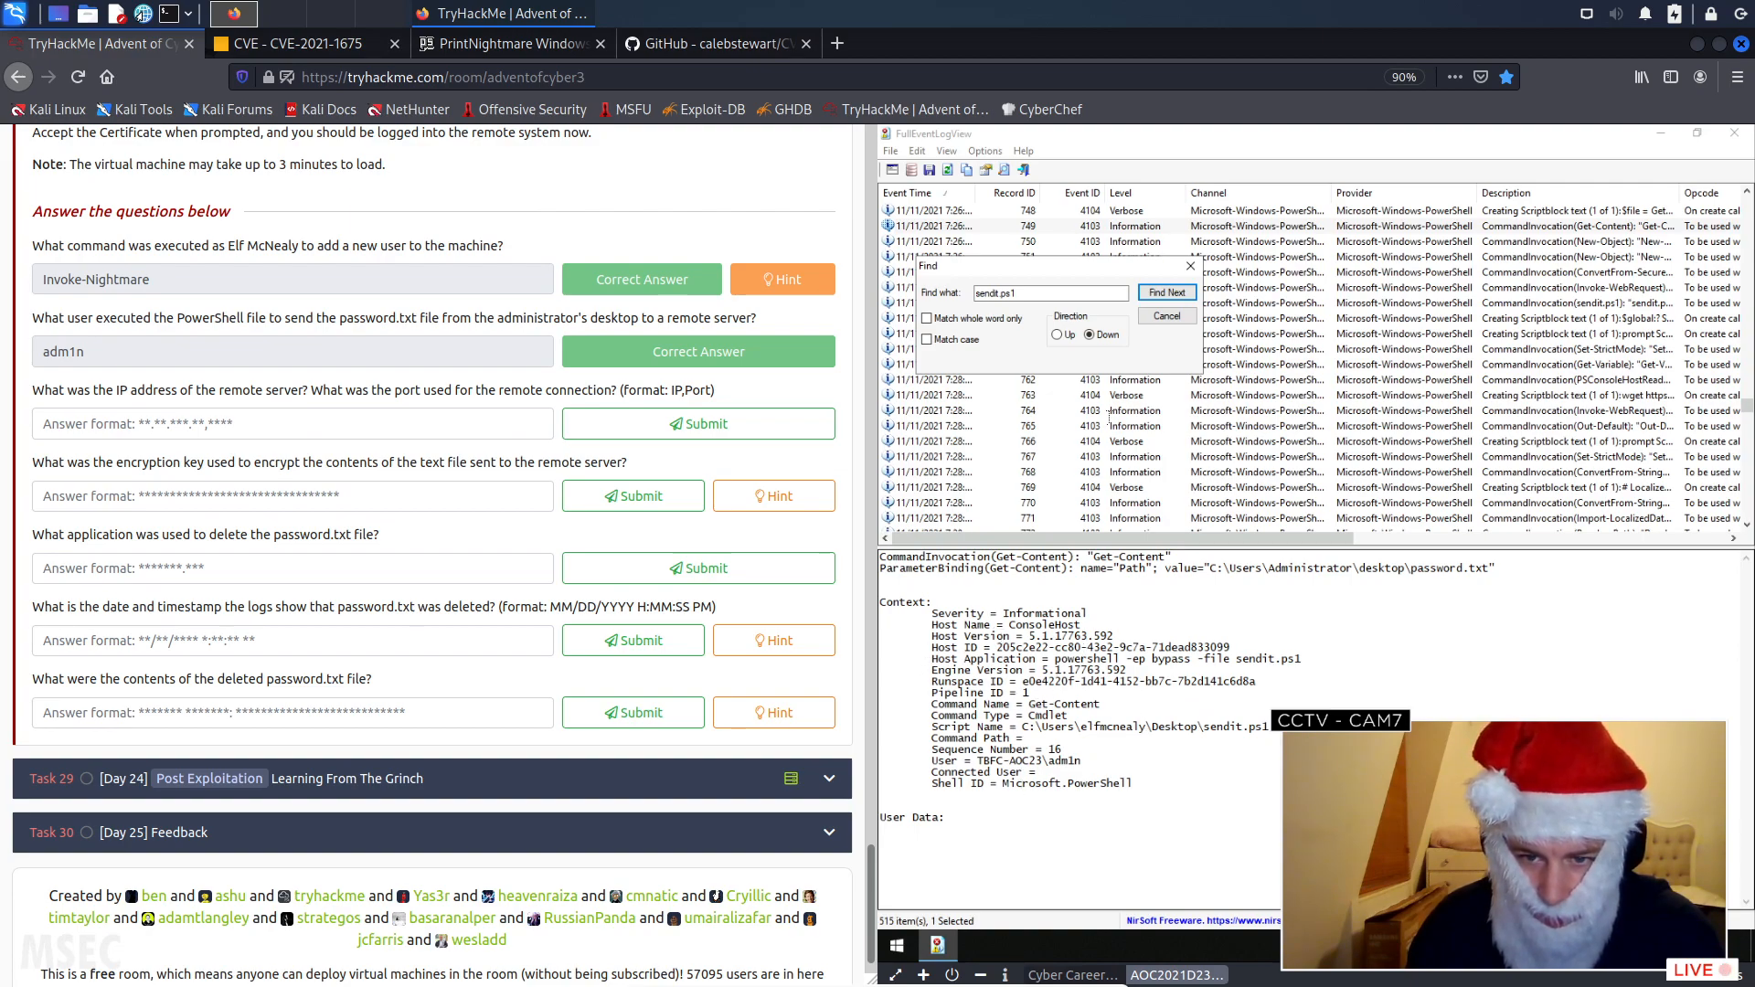
- Step through the sendit.ps1 matches again and read the full script block for the remote server's IP address and port
{"action": "left_click", "coordinate": [1168, 293]}
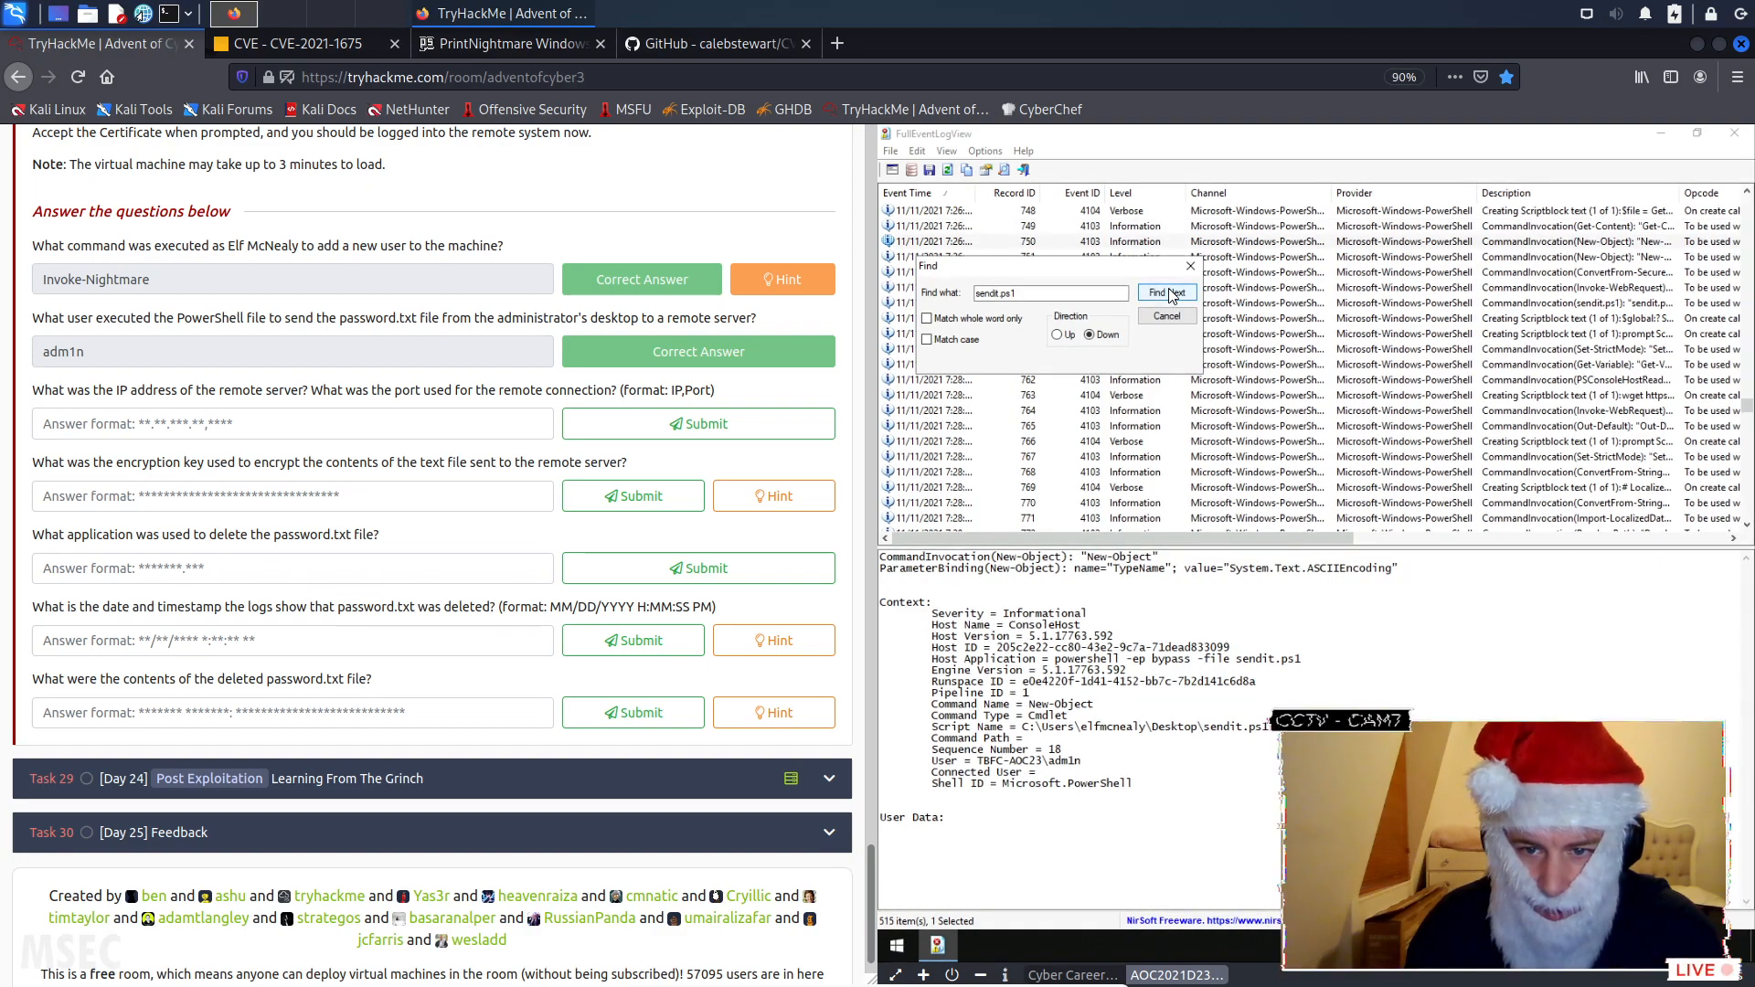
{"action": "left_click", "coordinate": [1167, 293]}
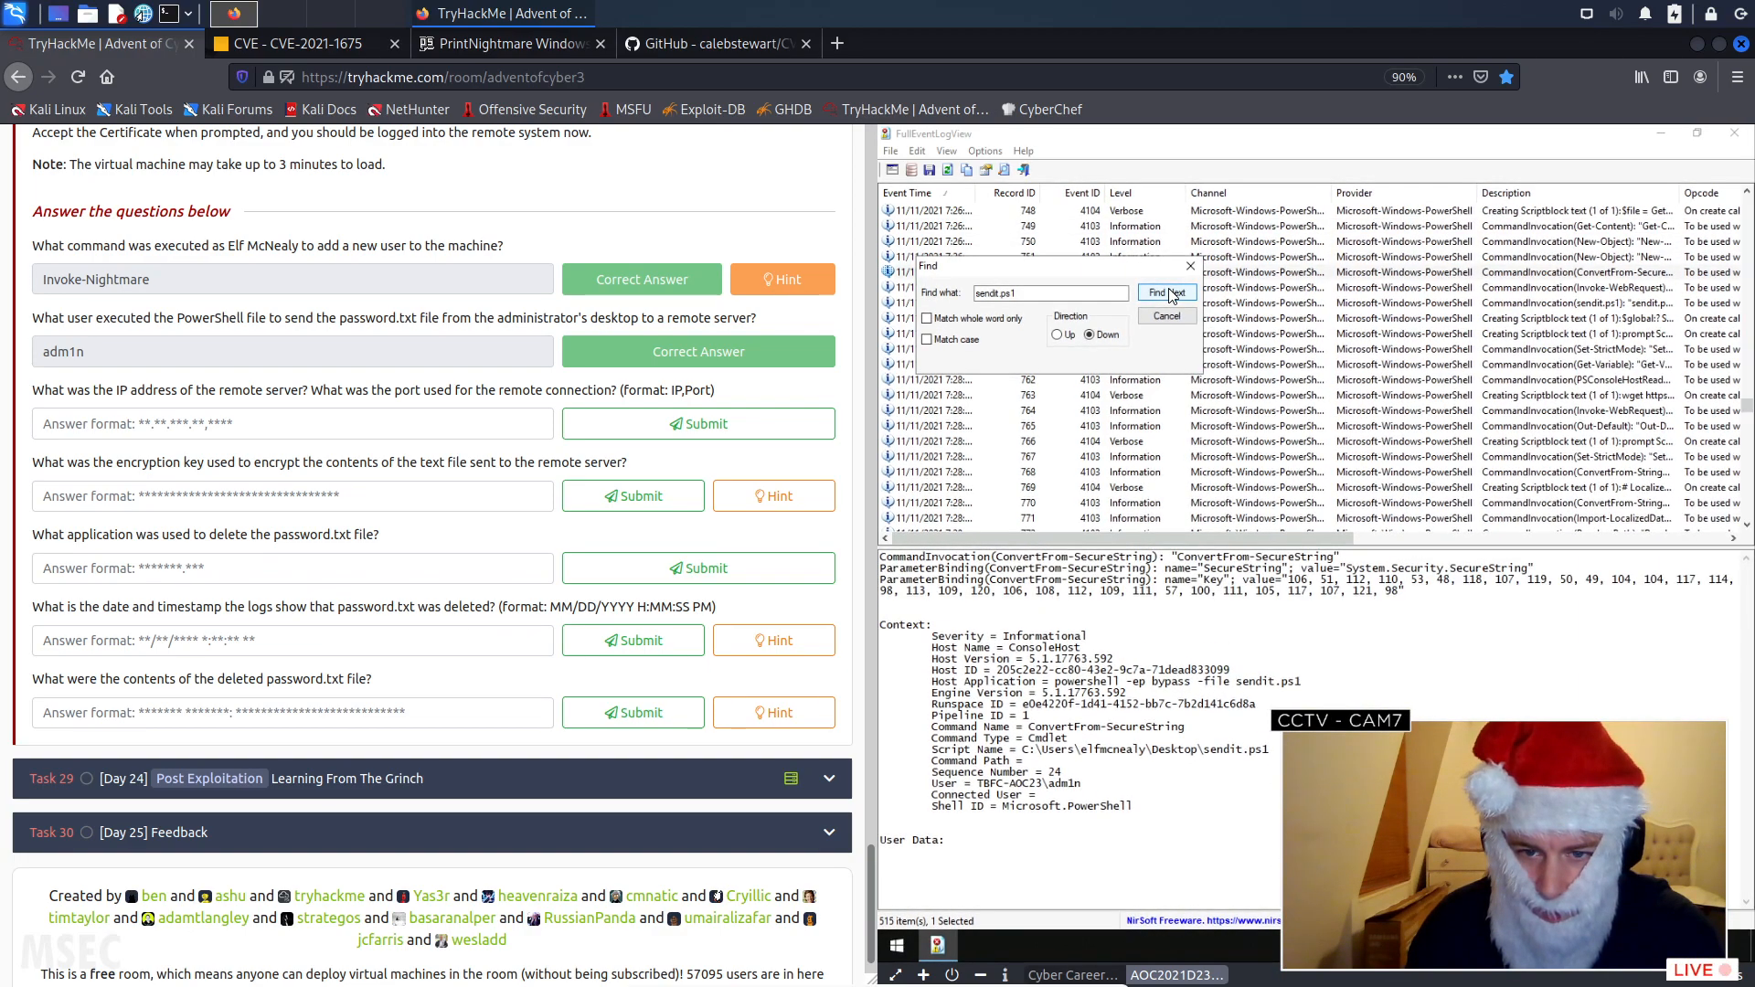
{"action": "left_click", "coordinate": [1167, 293]}
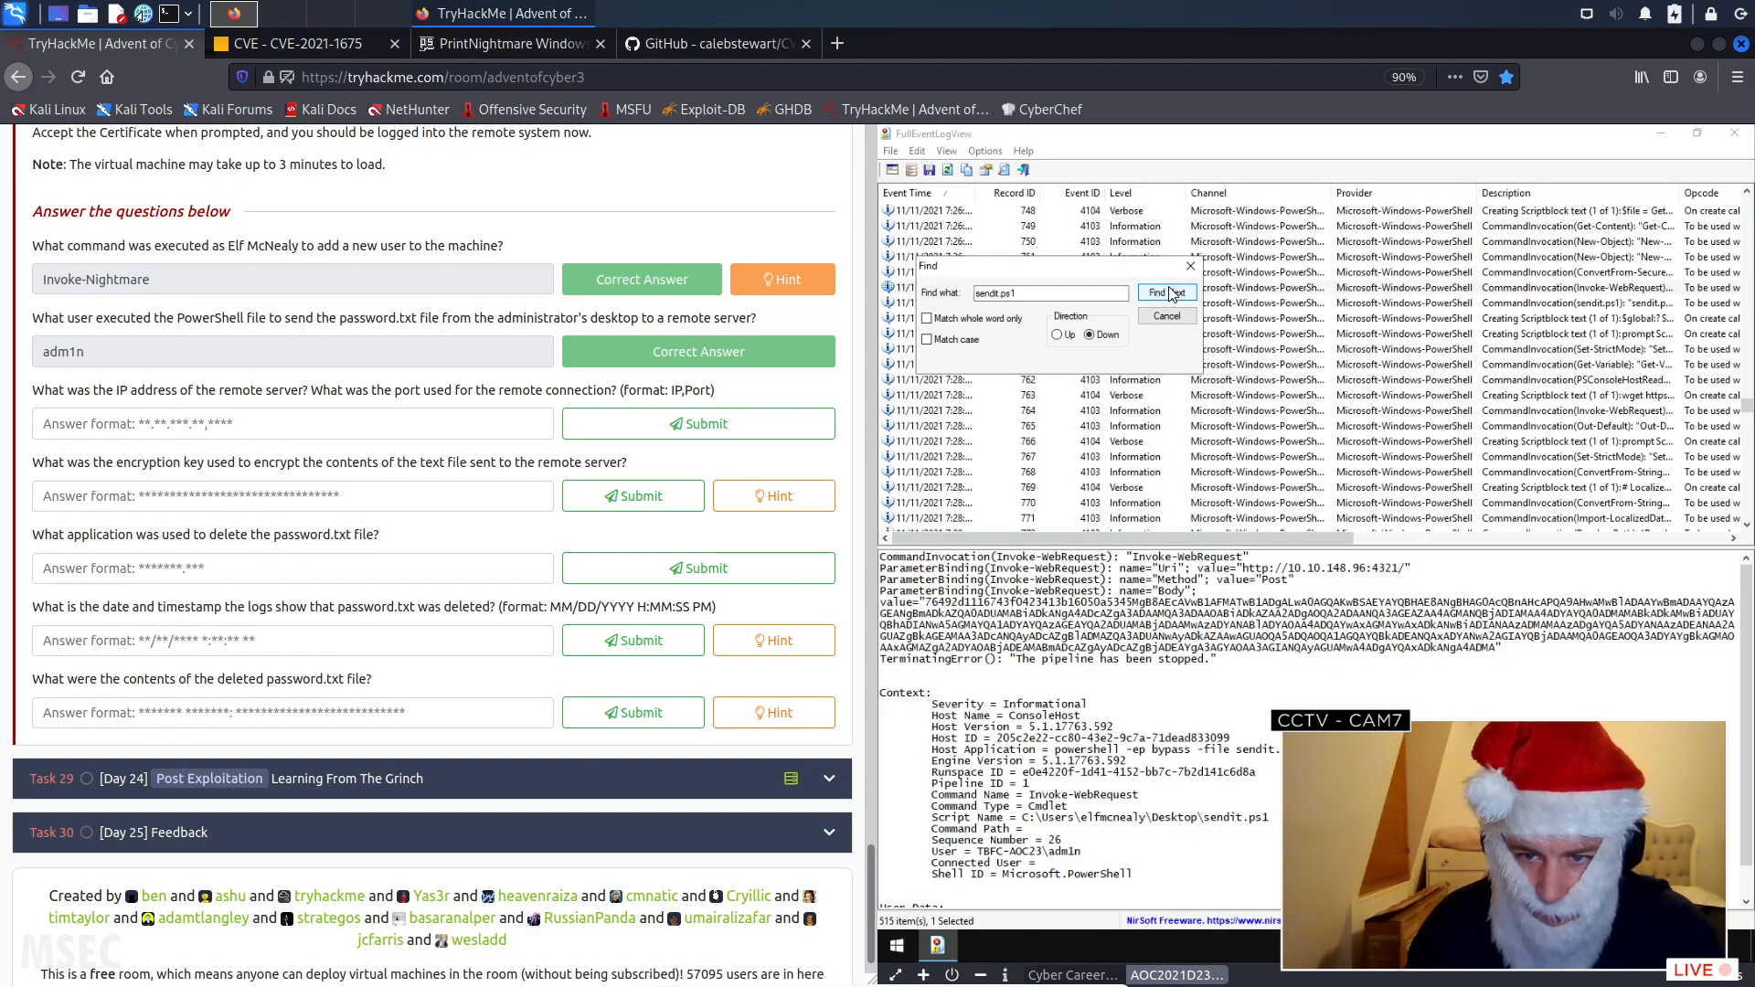
{"action": "left_click", "coordinate": [1167, 294]}
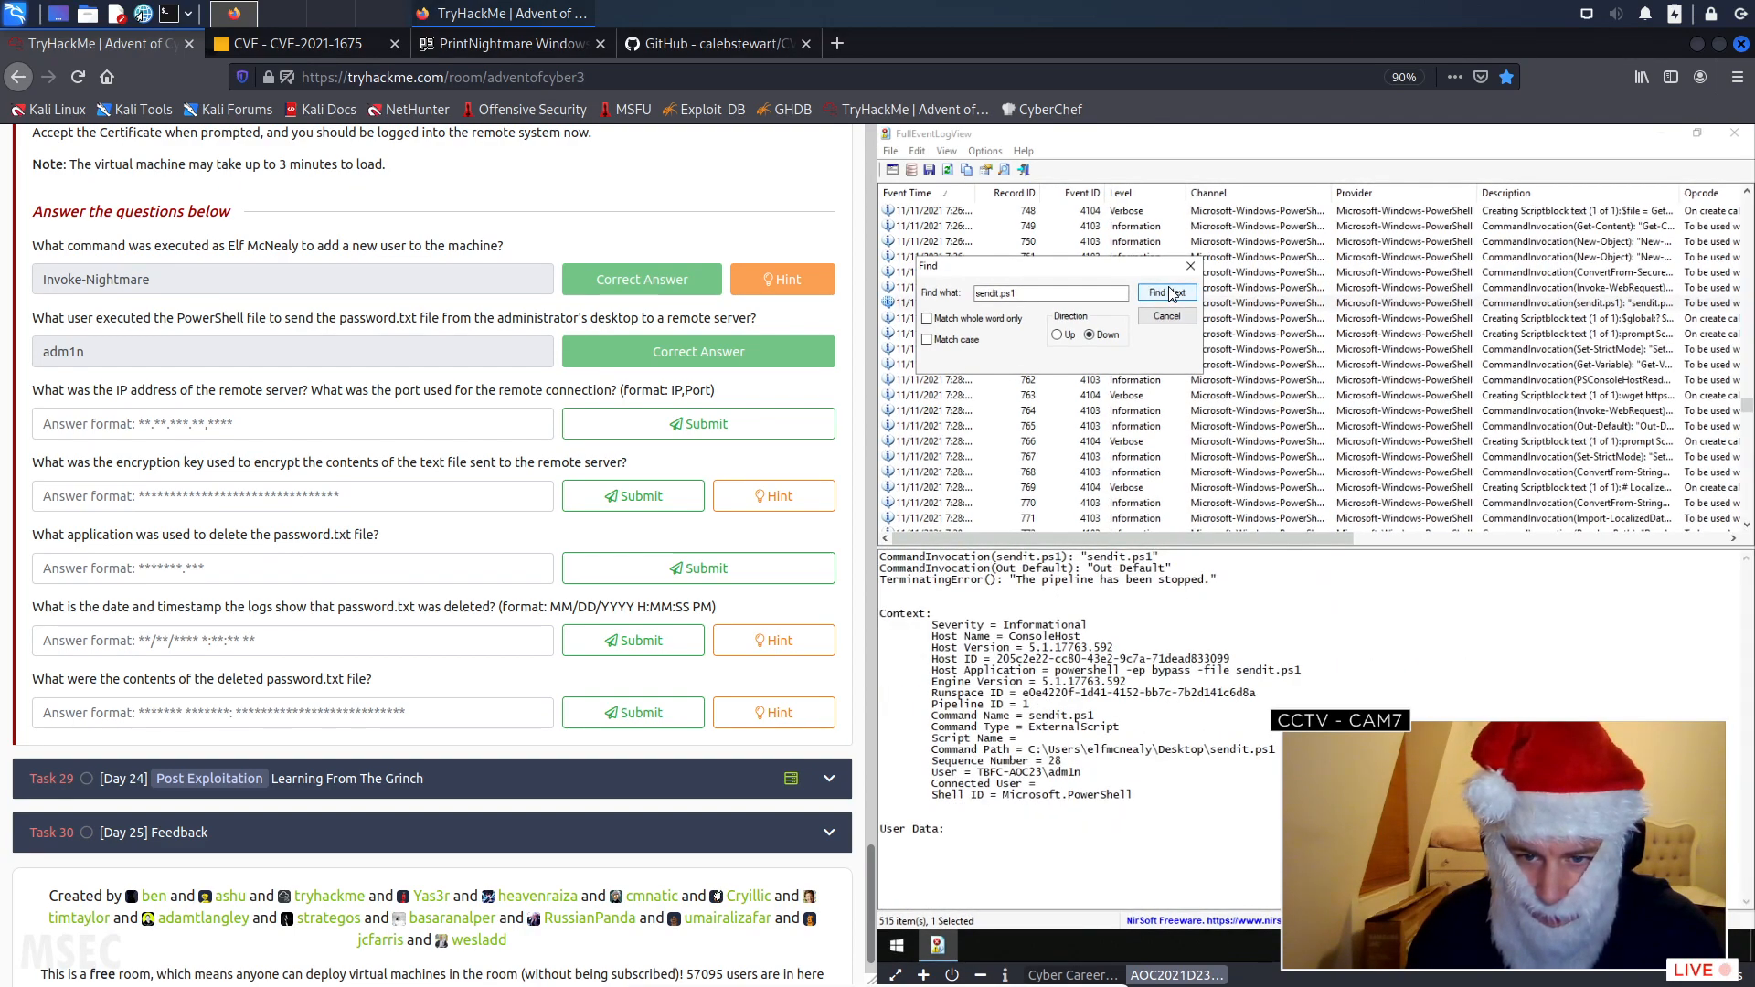
{"action": "left_click", "coordinate": [1167, 293]}
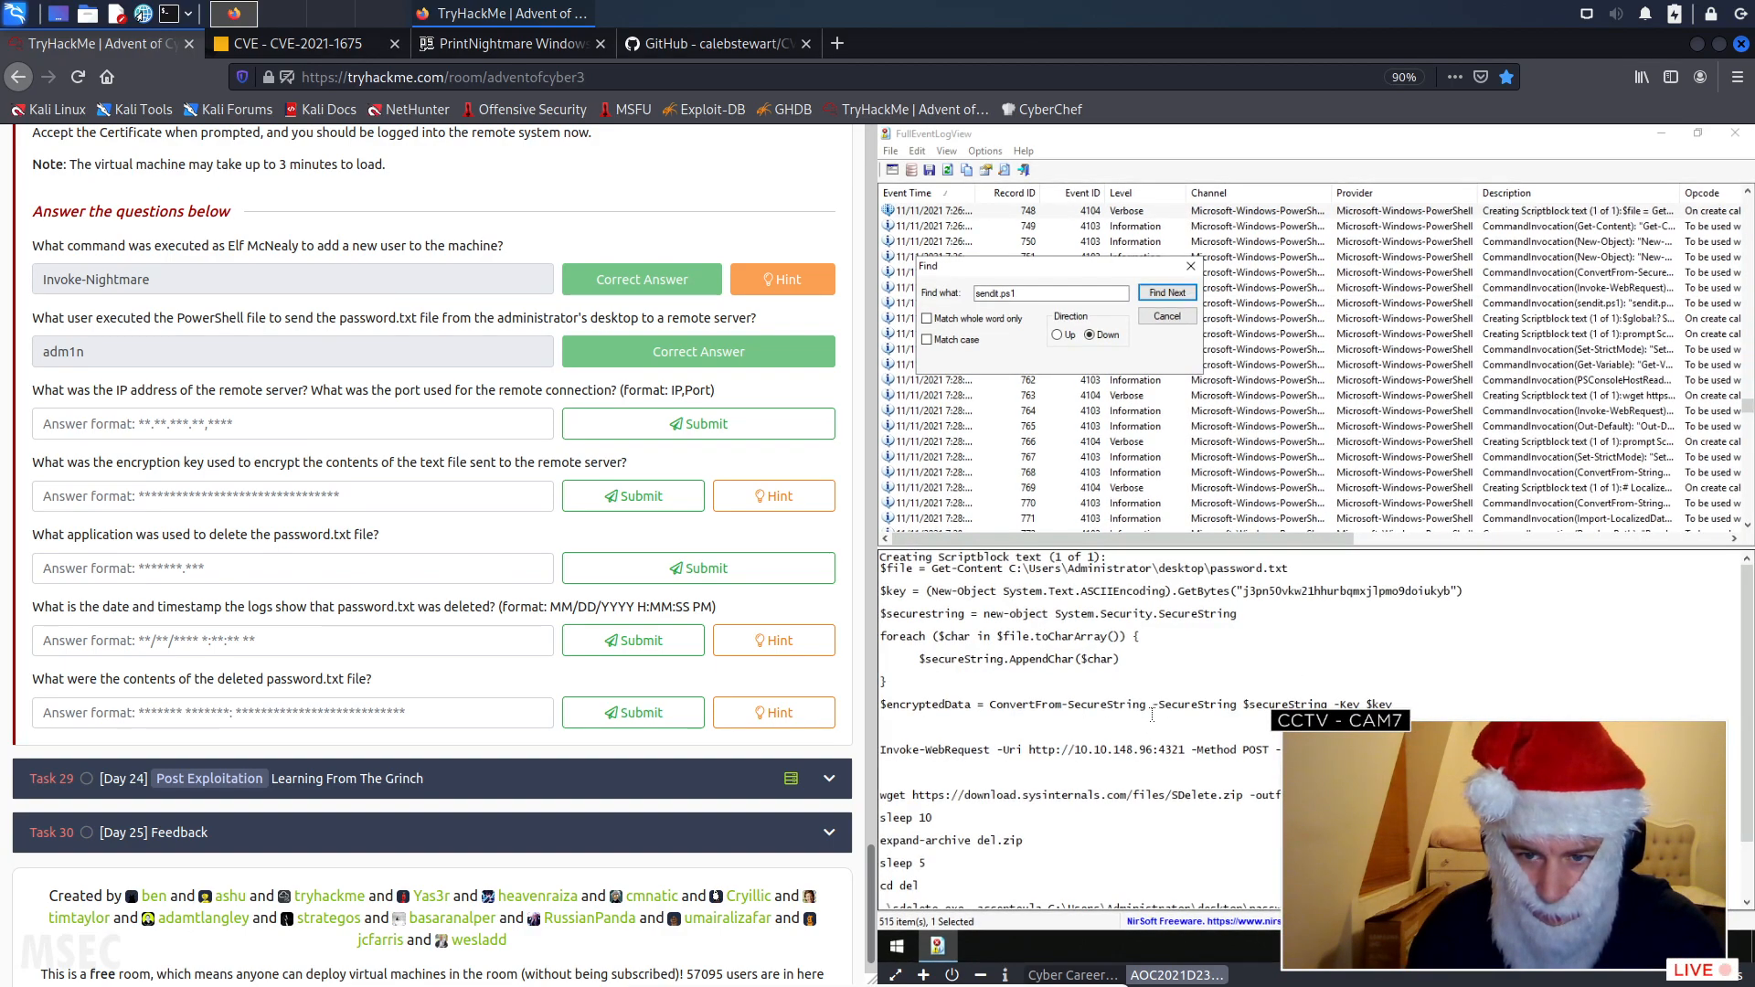
{"action": "scroll", "coordinate": [1151, 705], "scroll_direction": "down", "scroll_amount": 1}
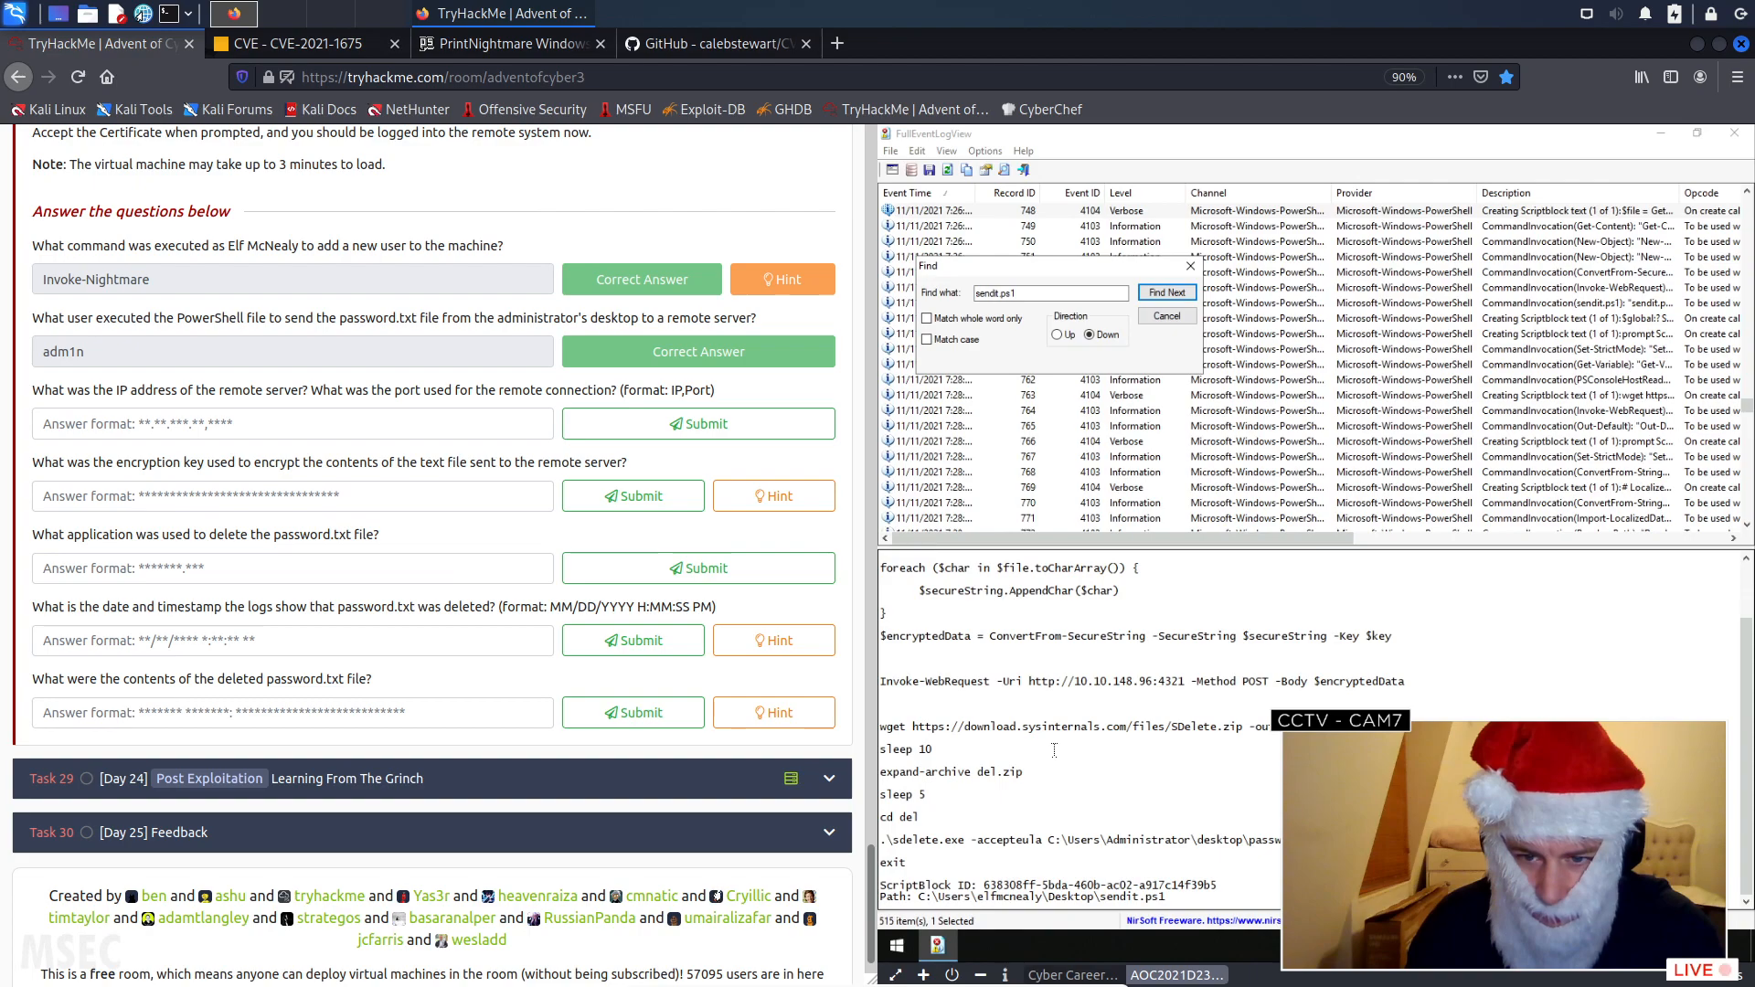
{"action": "scroll", "coordinate": [1054, 749], "scroll_direction": "up", "scroll_amount": 1}
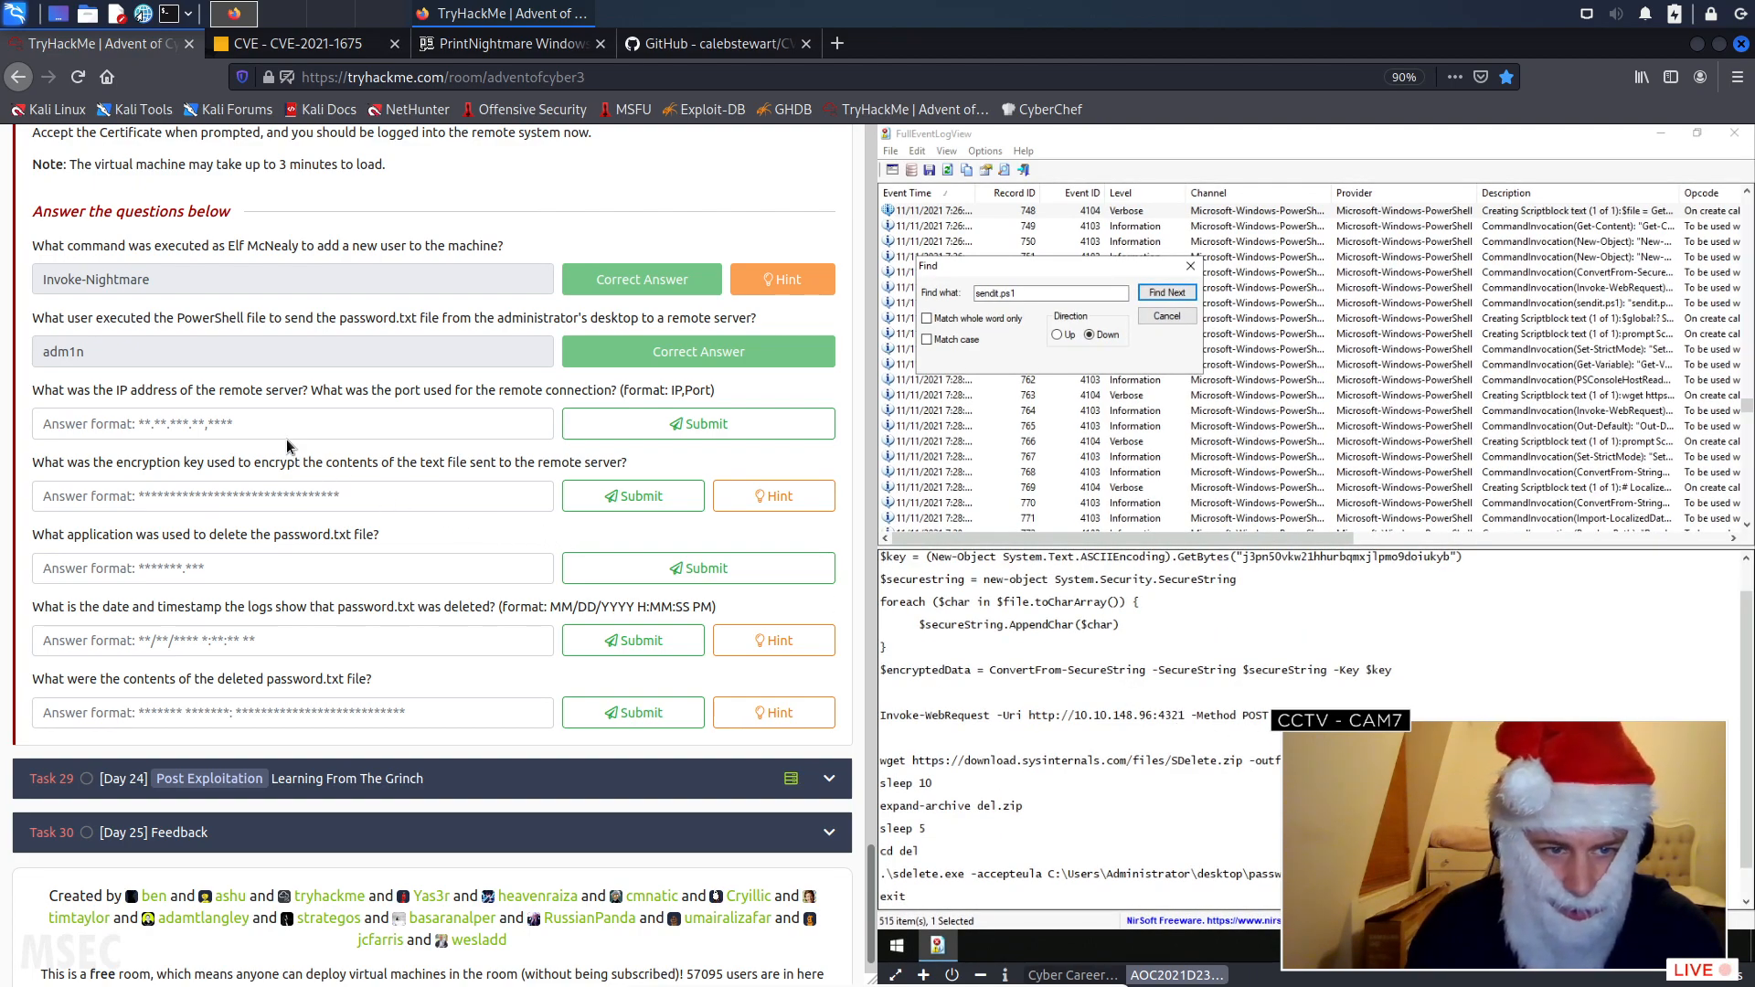
- Try submitting "10.10.148.96:4321" as the answer for the remote server's IP address and port
{"action": "left_click", "coordinate": [288, 426]}
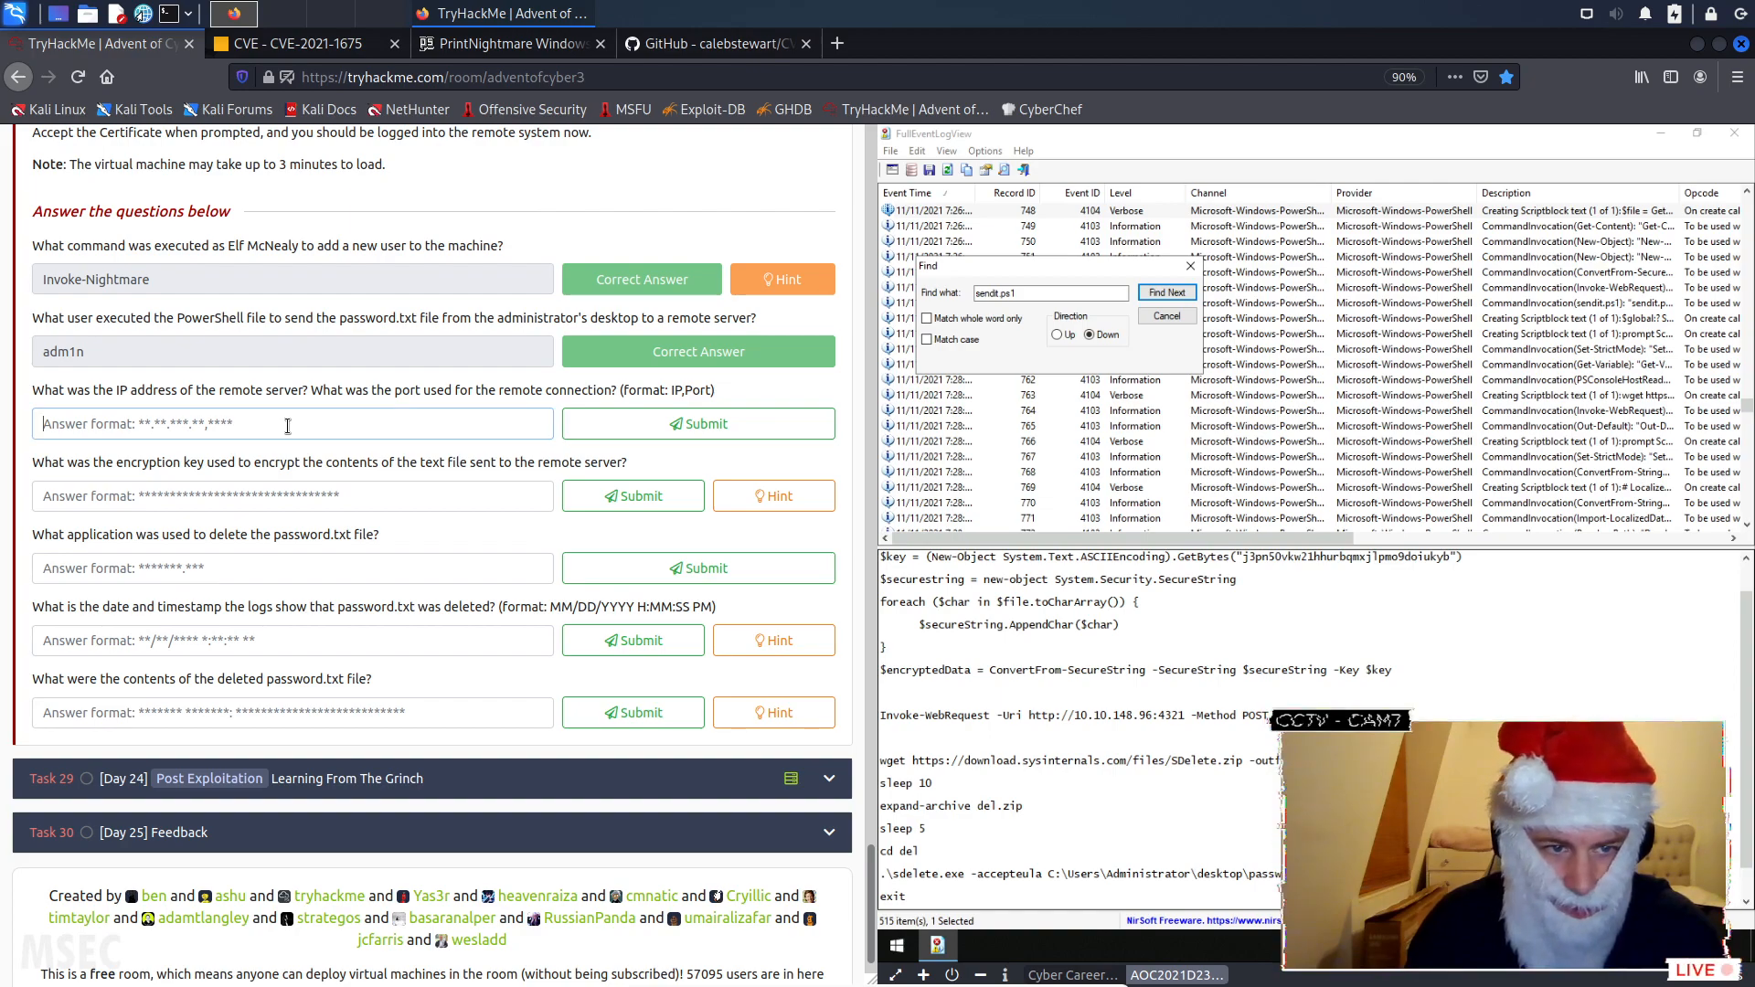
{"action": "type", "text": "10."}
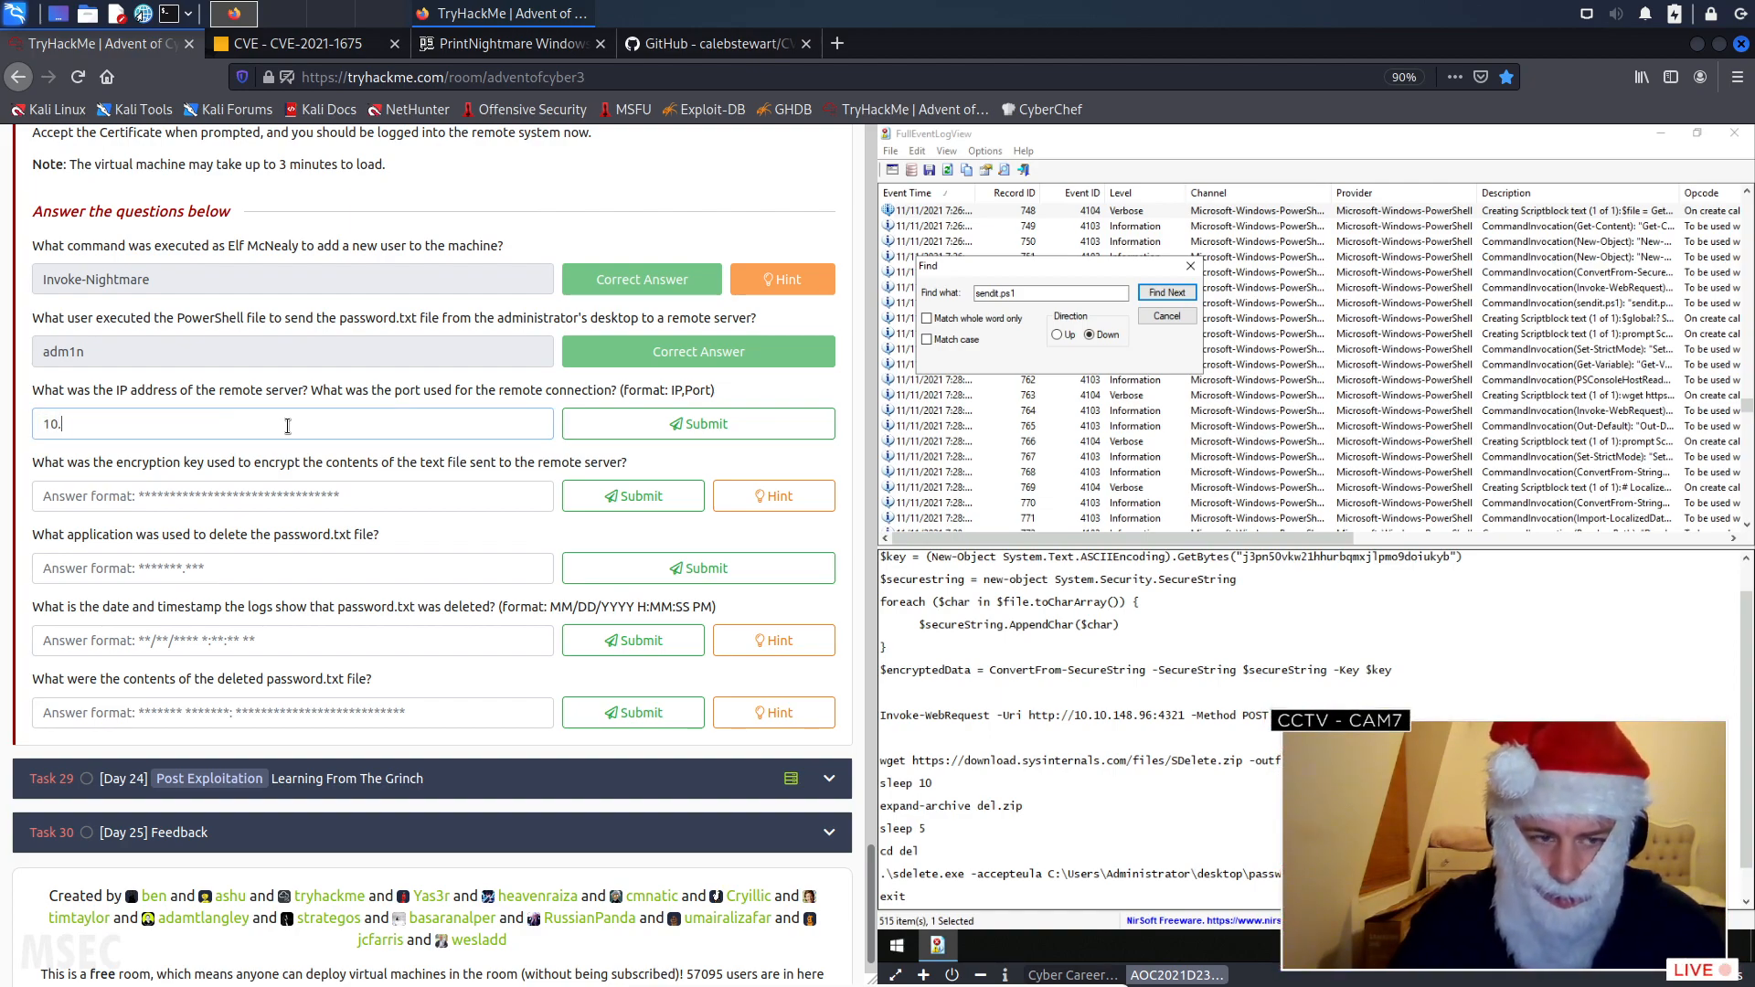
{"action": "type", "text": "10.10.14"}
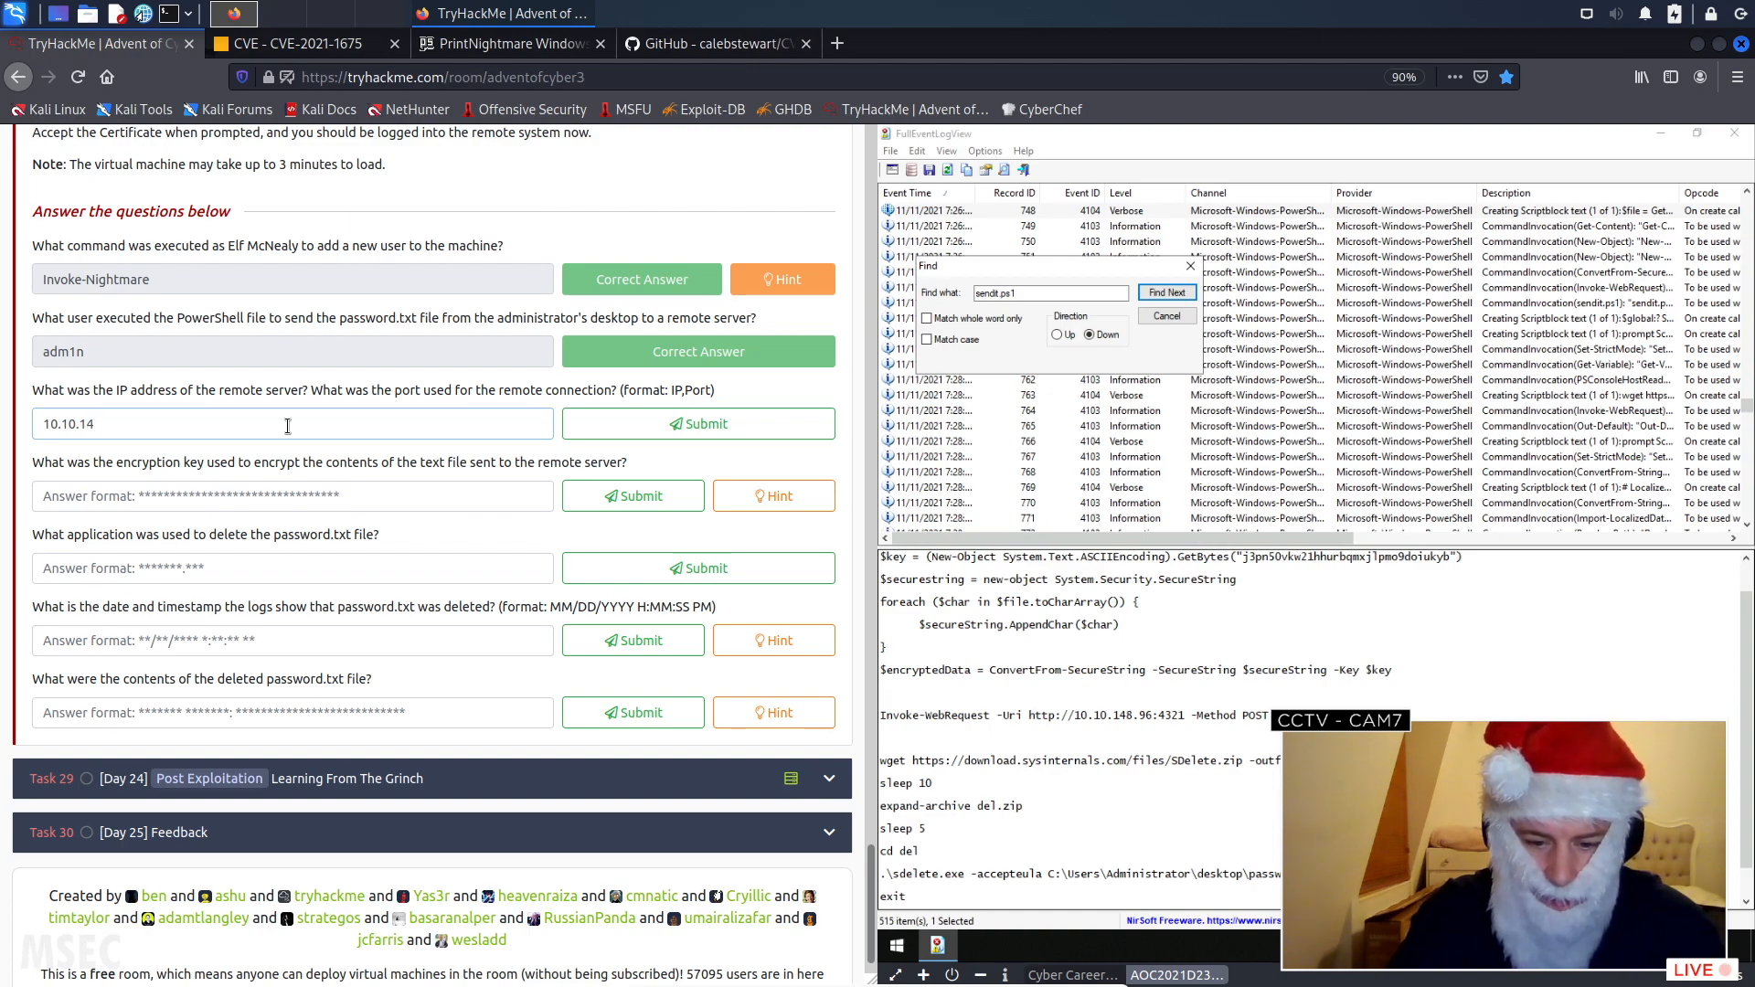
{"action": "type", "text": "8.96:"}
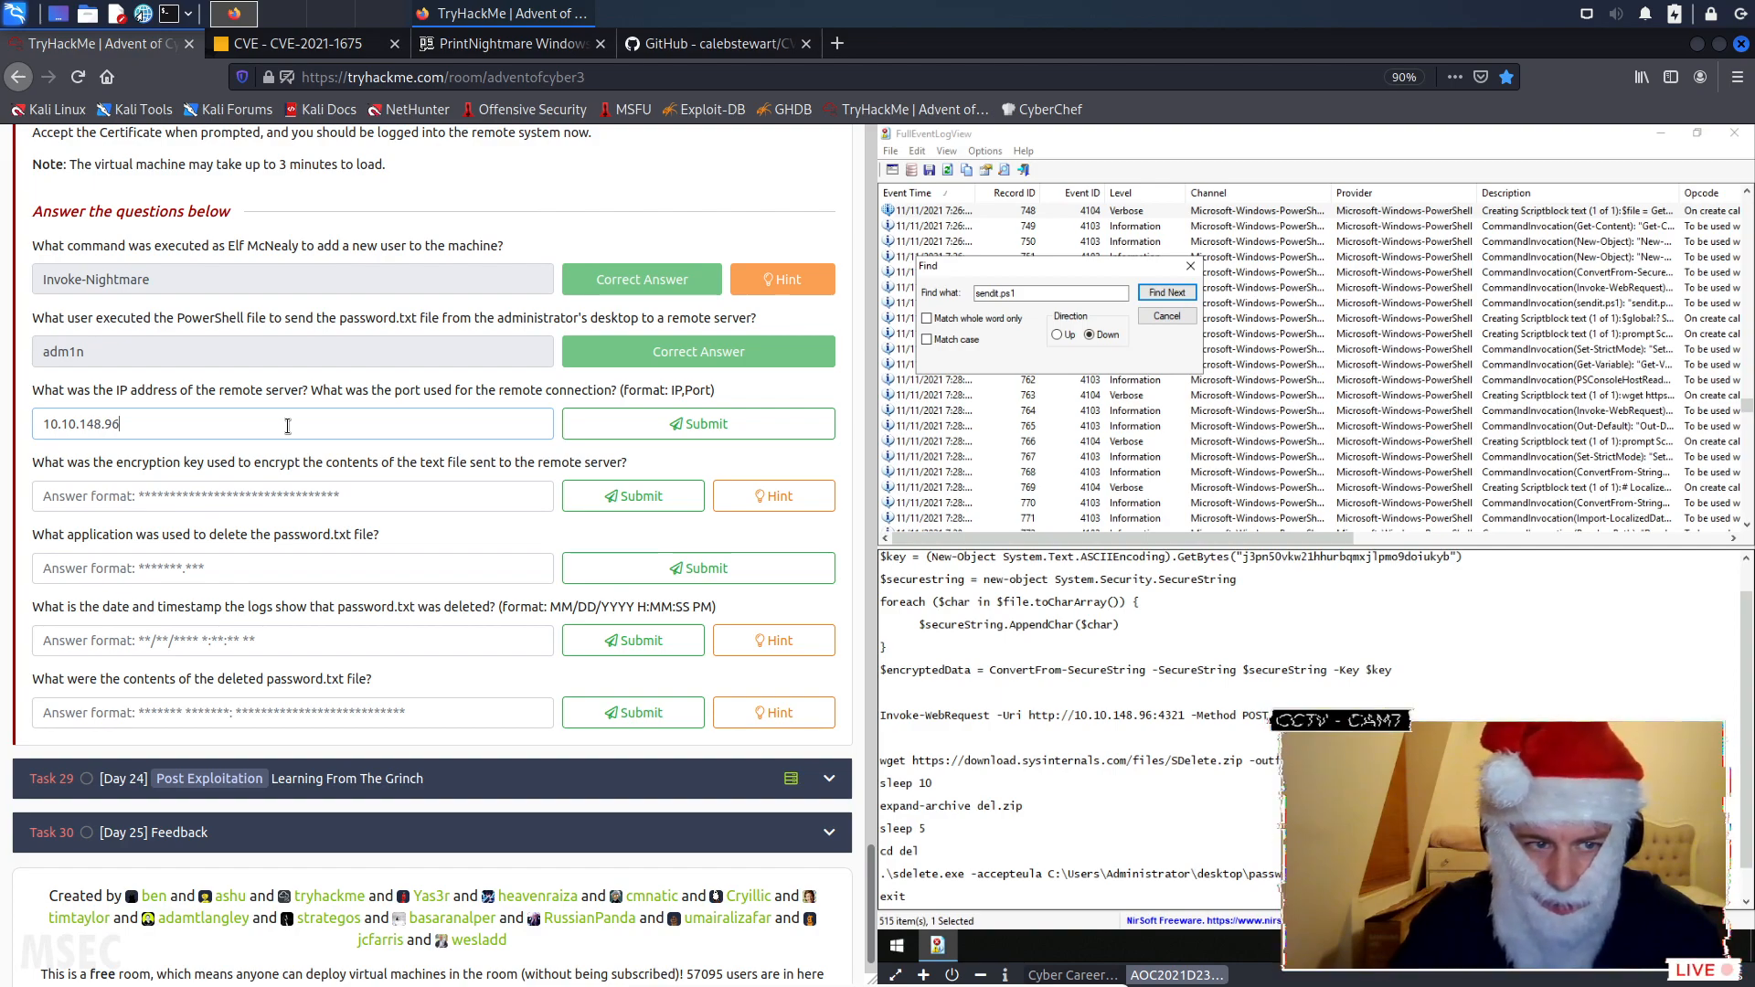
{"action": "type", "text": "4321"}
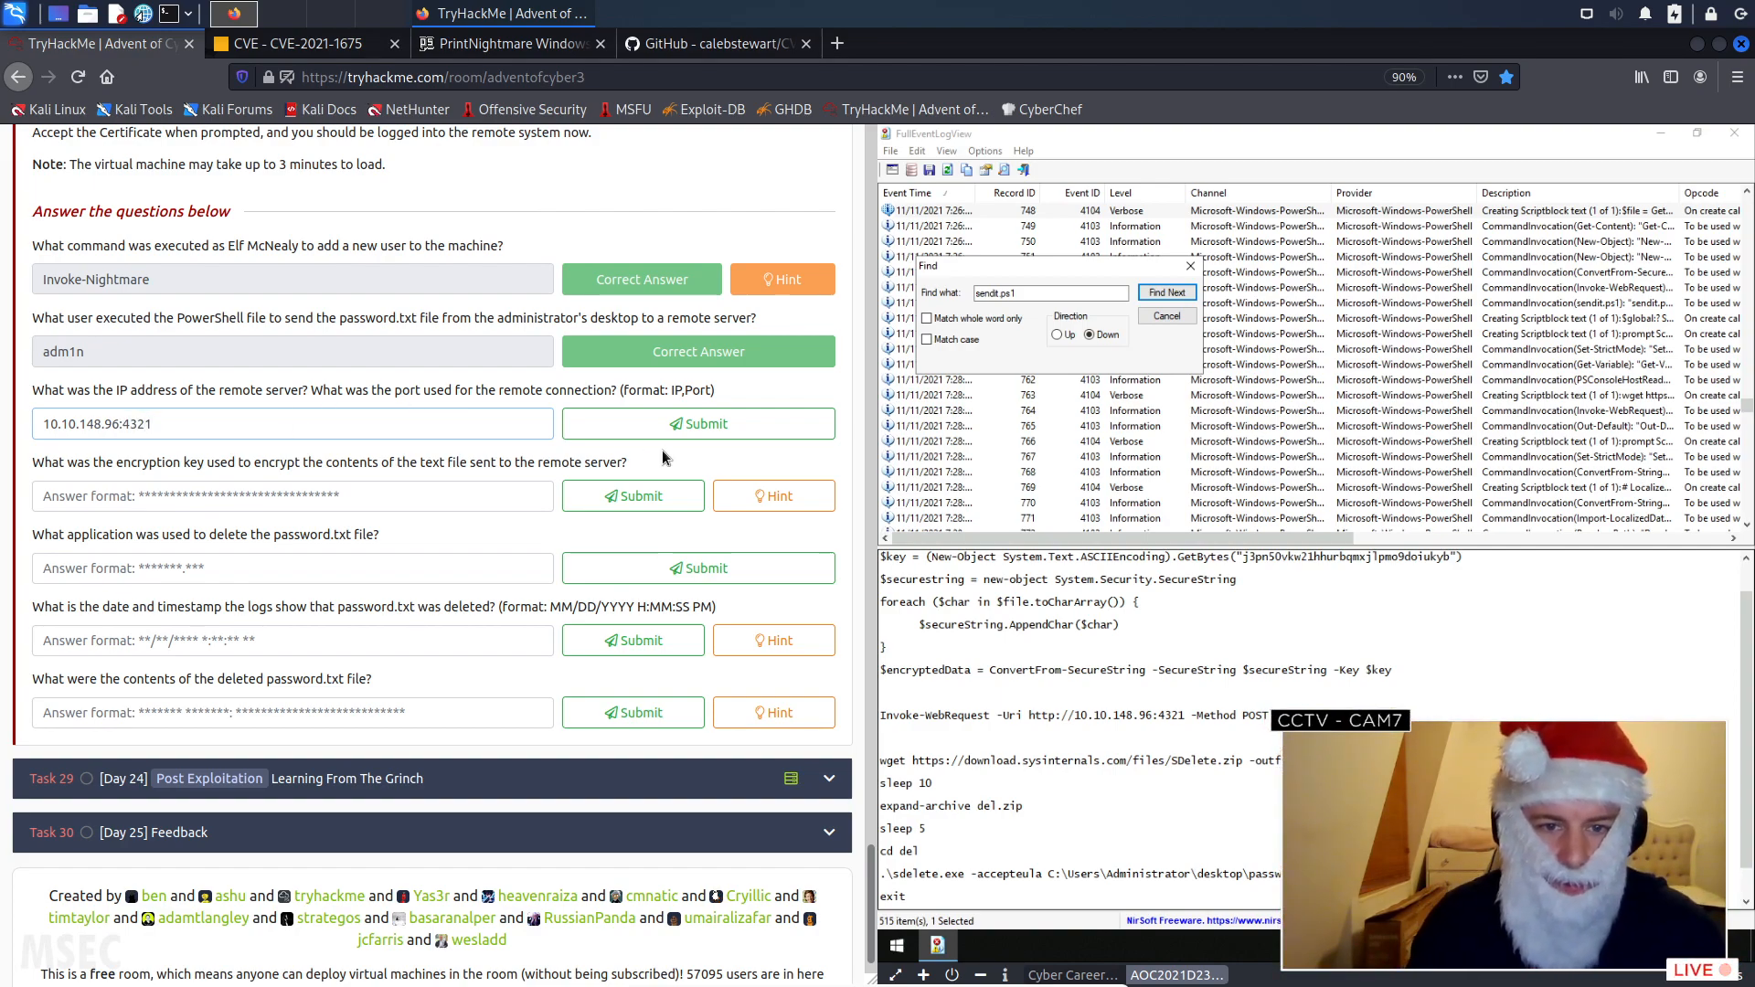
{"action": "left_click", "coordinate": [676, 430]}
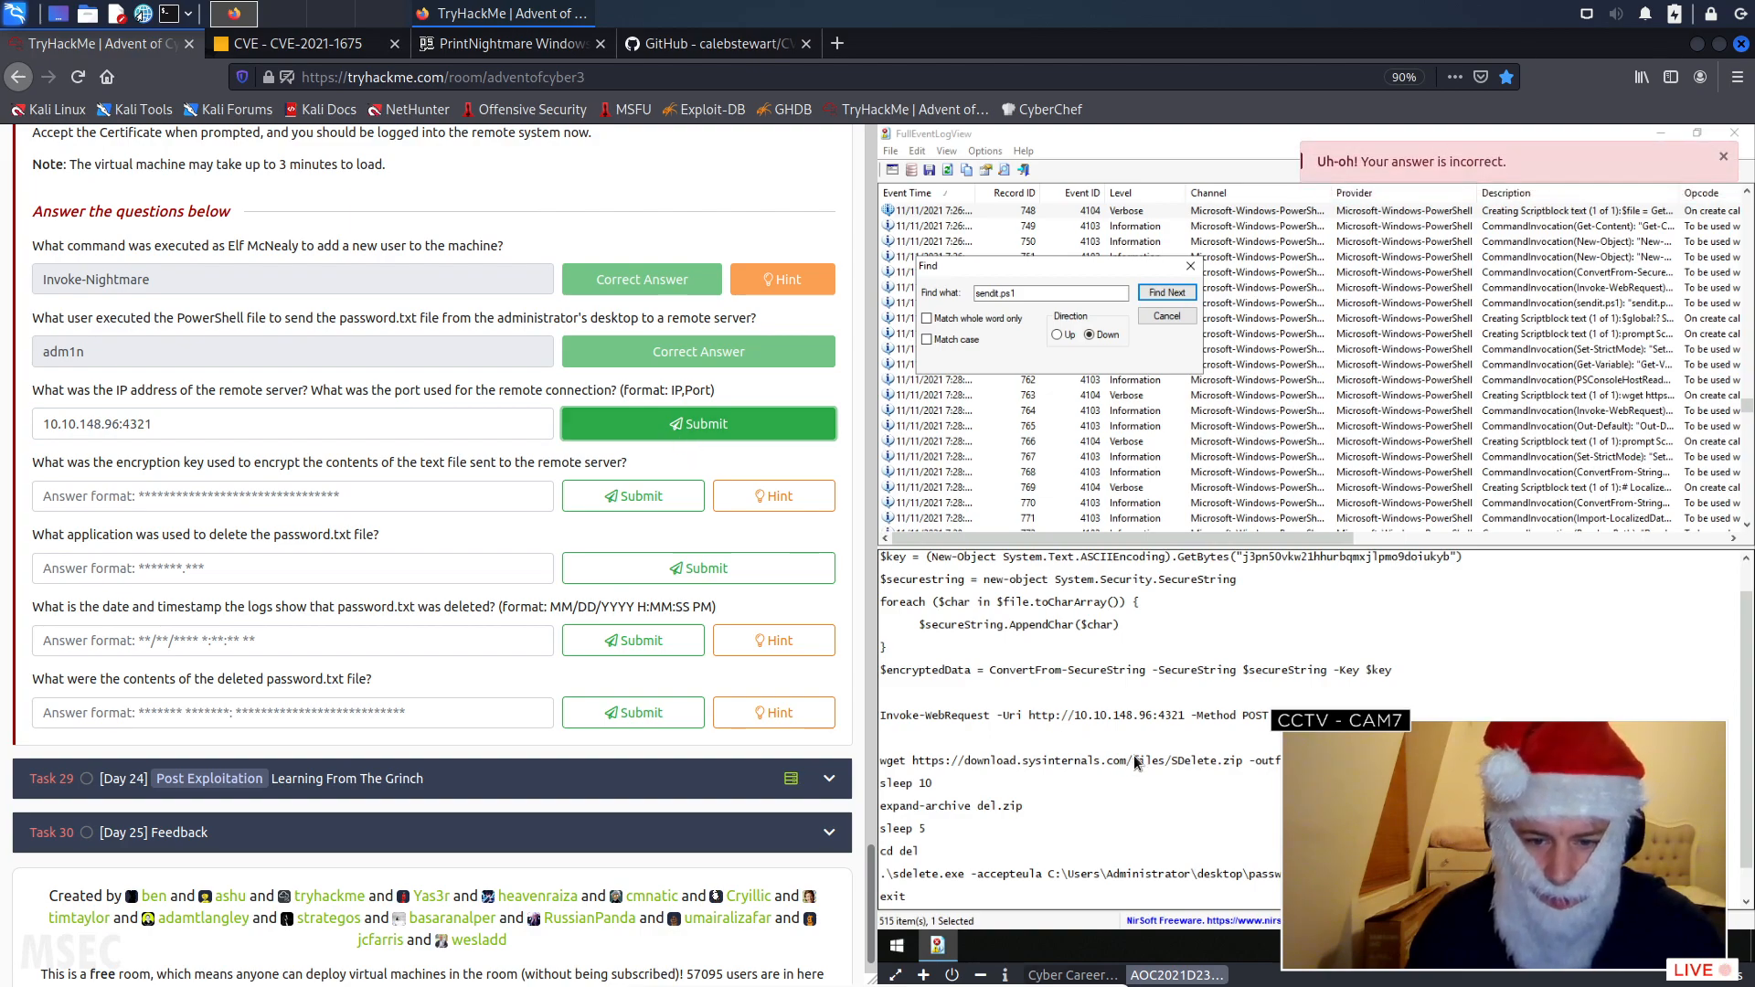
- Recheck the server address and port in the sendit.ps1 script block by reading it through once more
{"action": "left_click", "coordinate": [1147, 736]}
{"action": "scroll", "coordinate": [1146, 734], "scroll_direction": "down", "scroll_amount": 1}
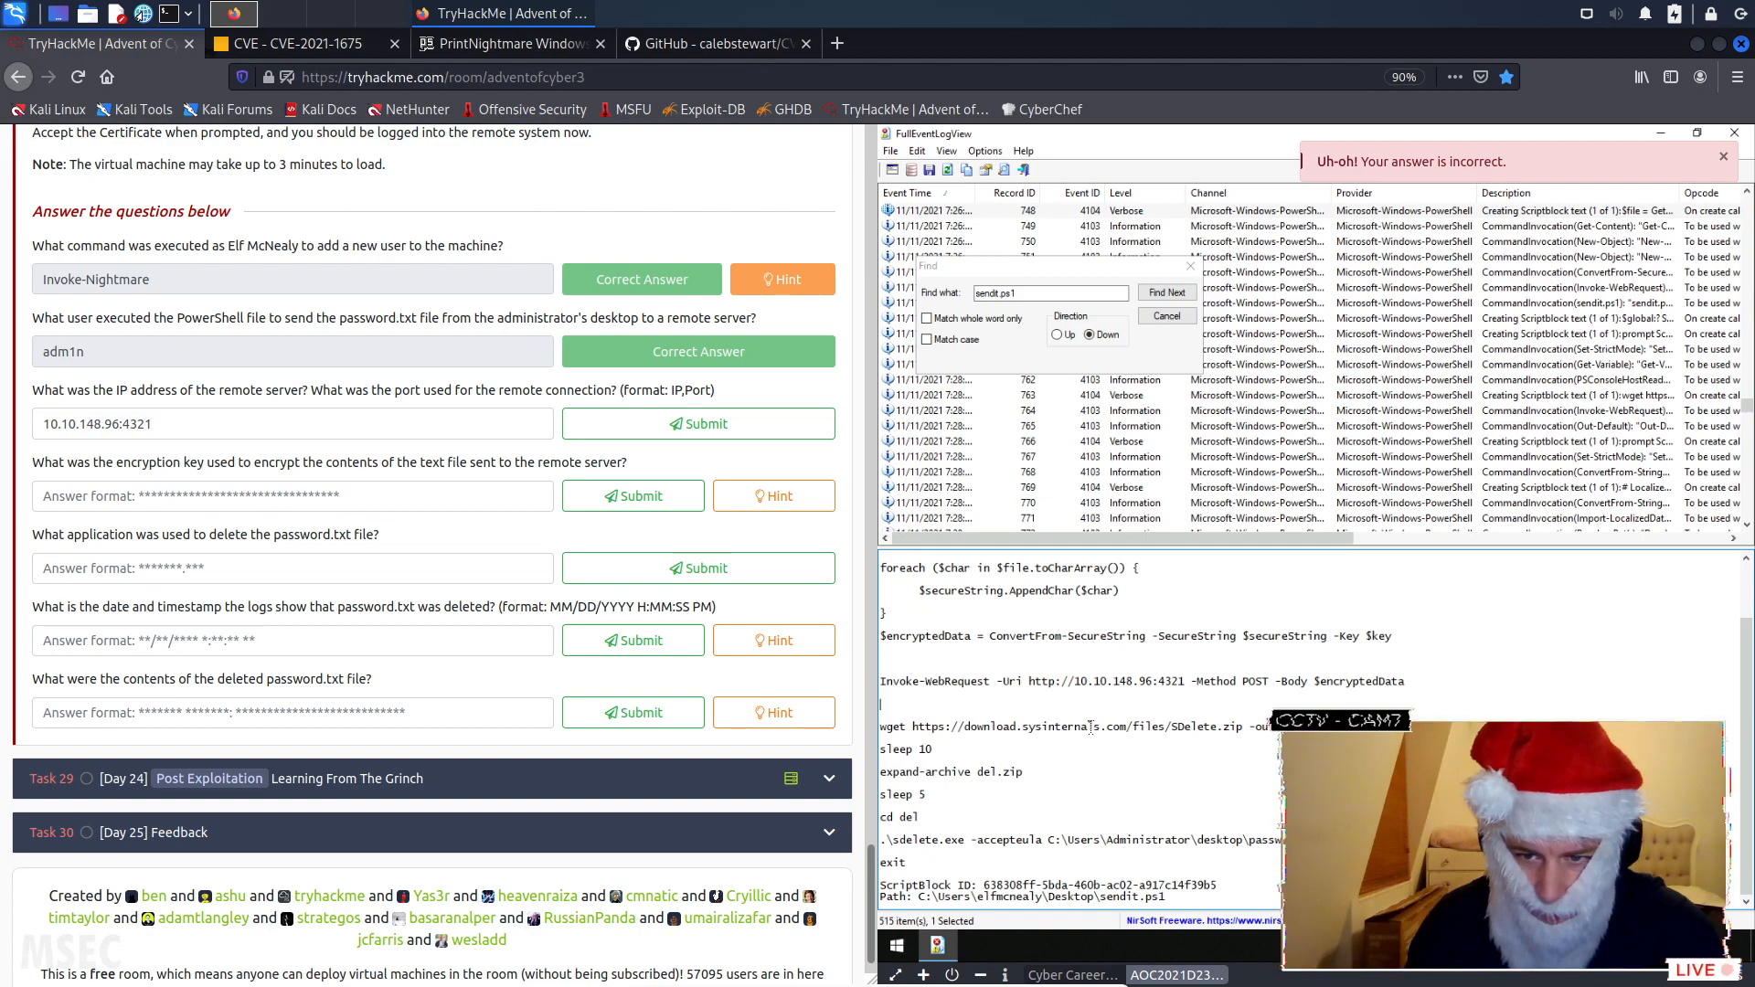
{"action": "scroll", "coordinate": [1091, 727], "scroll_direction": "up", "scroll_amount": 2}
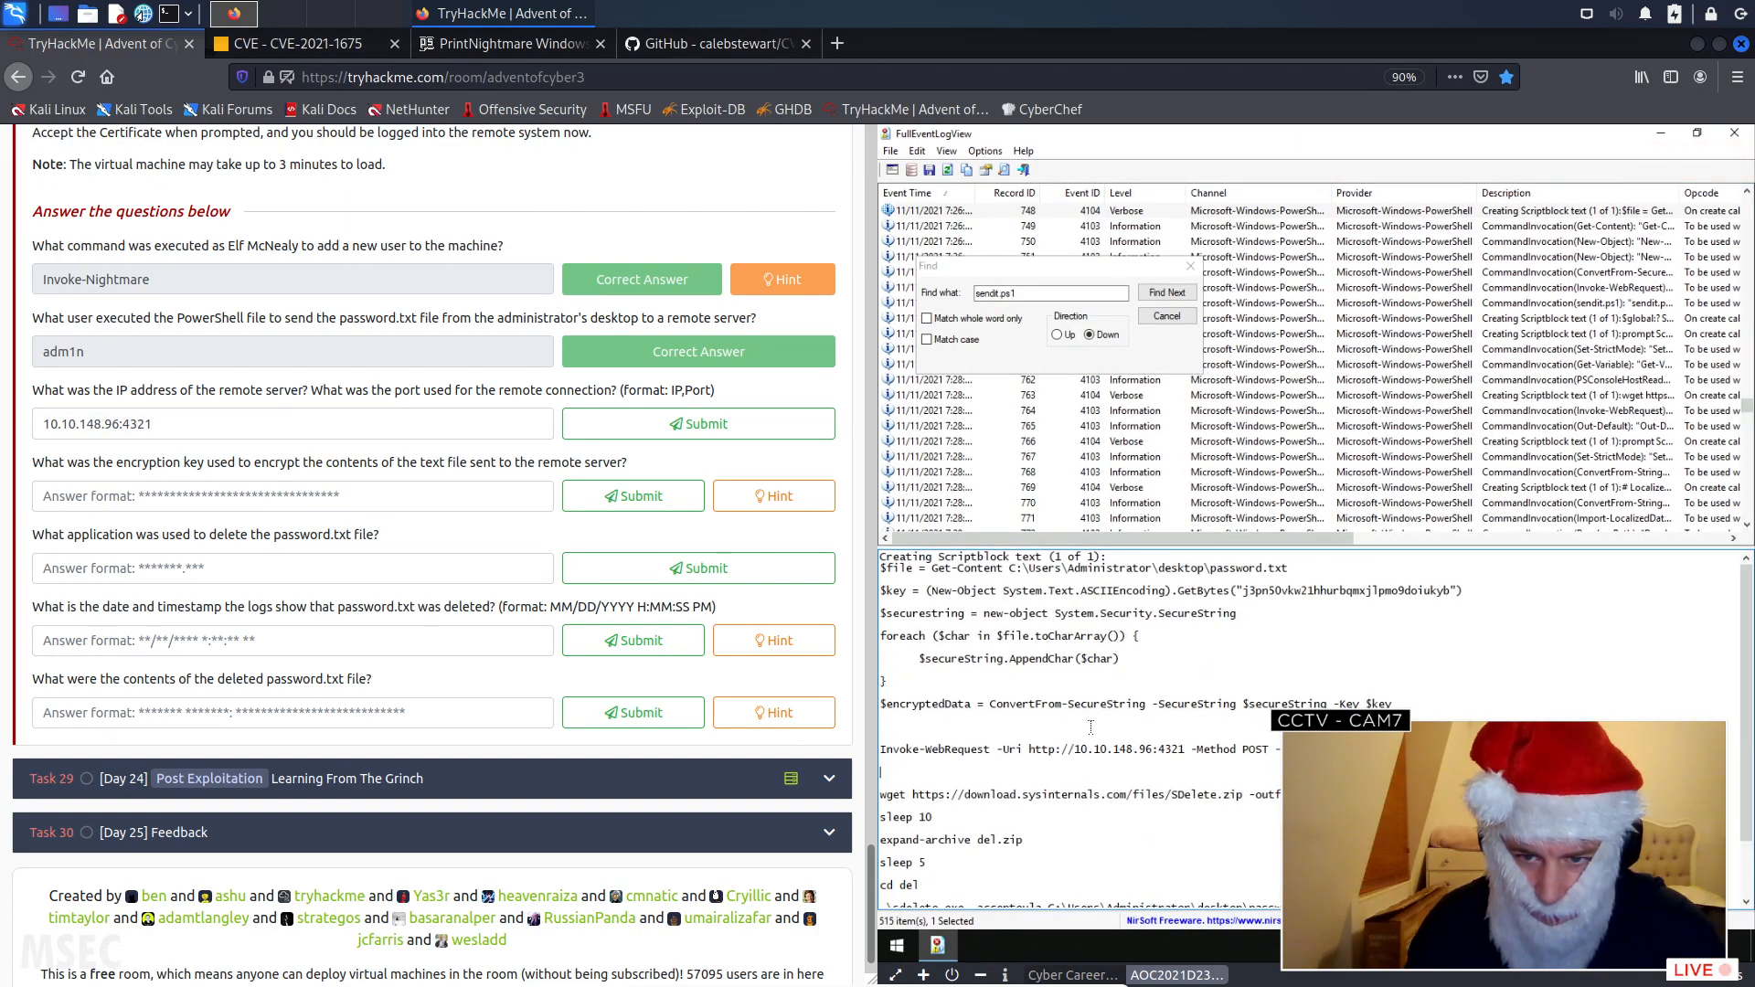
- Correct the answer for the remote server's IP address and port to "10.10.148.96,4321" and submit it
{"action": "left_click_drag", "start_coordinate": [206, 425], "coordinate": [42, 424]}
{"action": "key", "text": "ctrl+c"}
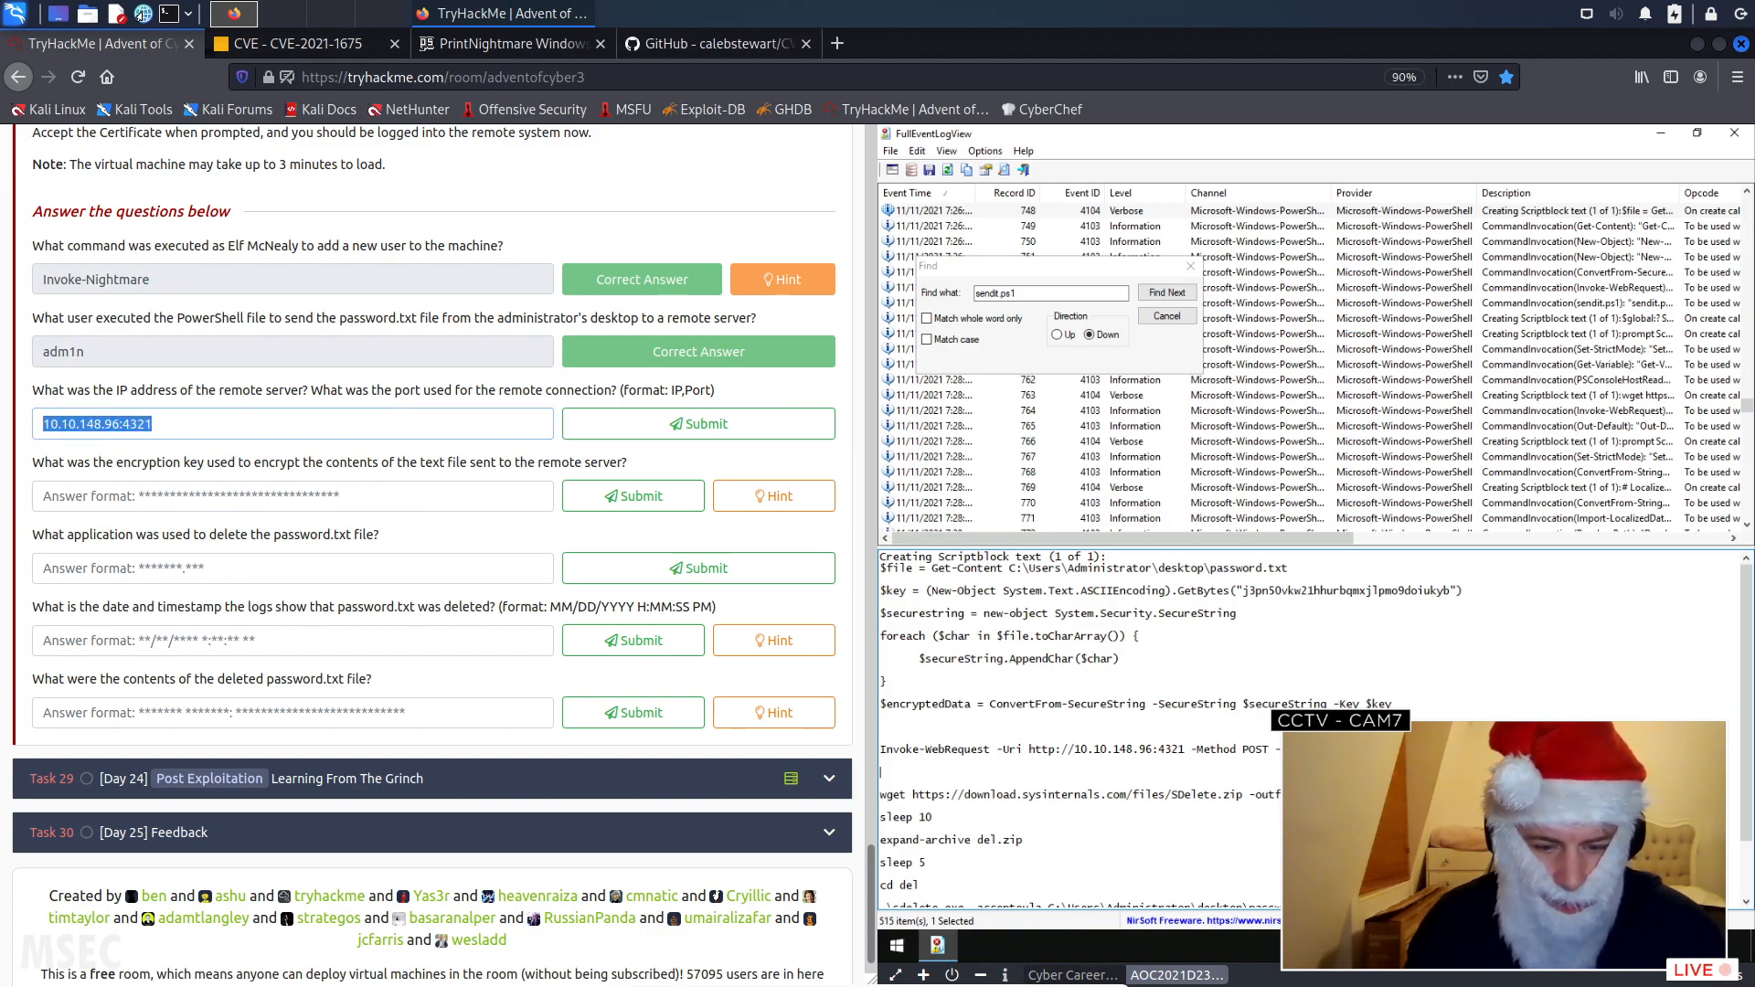
{"action": "key", "text": "BackSpace"}
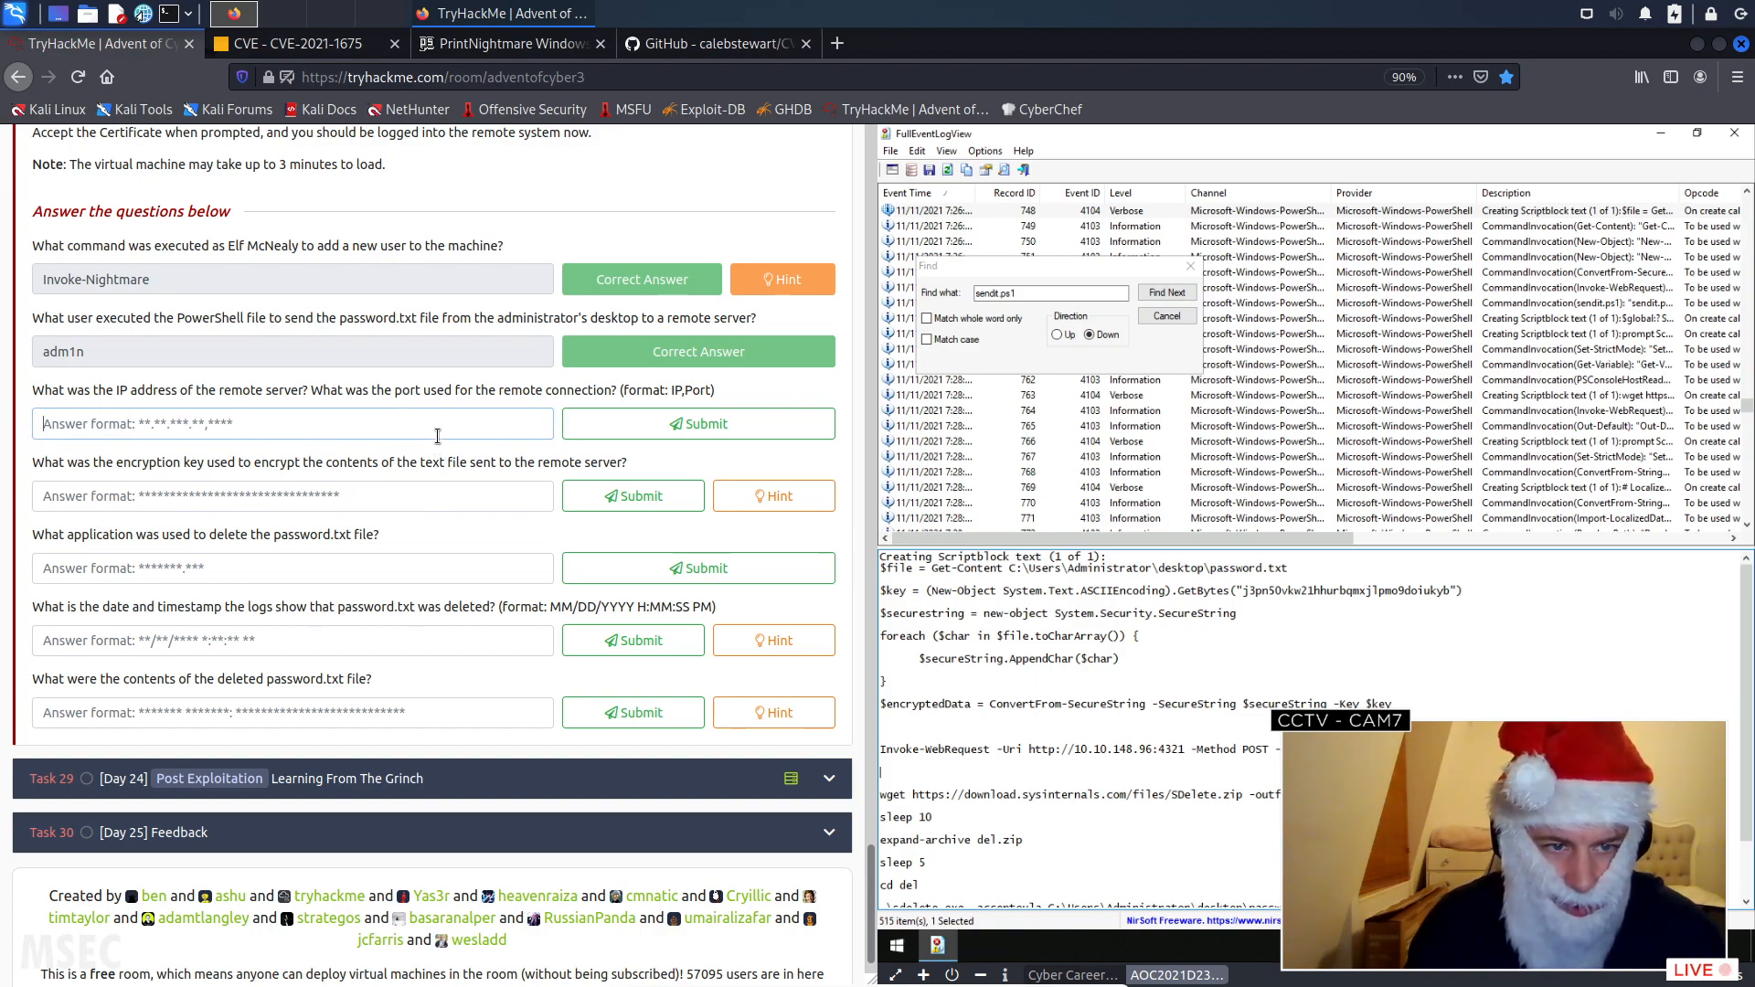
{"action": "key", "text": "ctrl+v"}
{"action": "left_click_drag", "start_coordinate": [117, 427], "coordinate": [125, 425]}
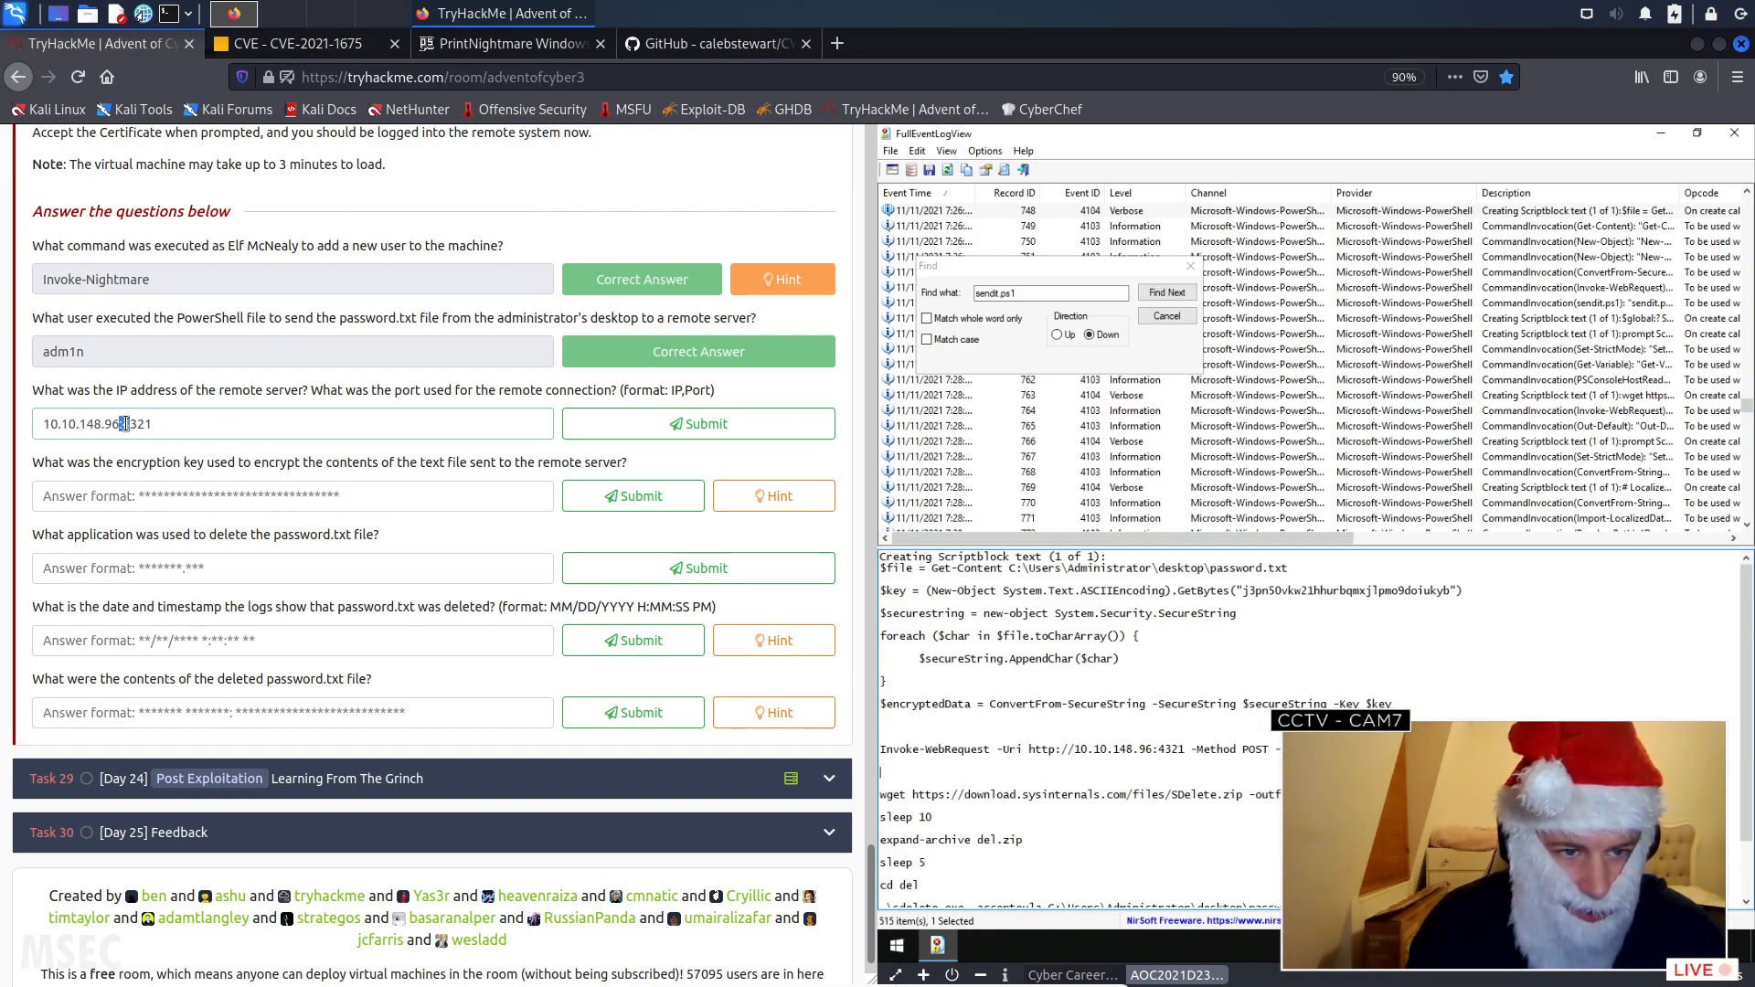
{"action": "type", "text": ",4"}
{"action": "left_click", "coordinate": [618, 425]}
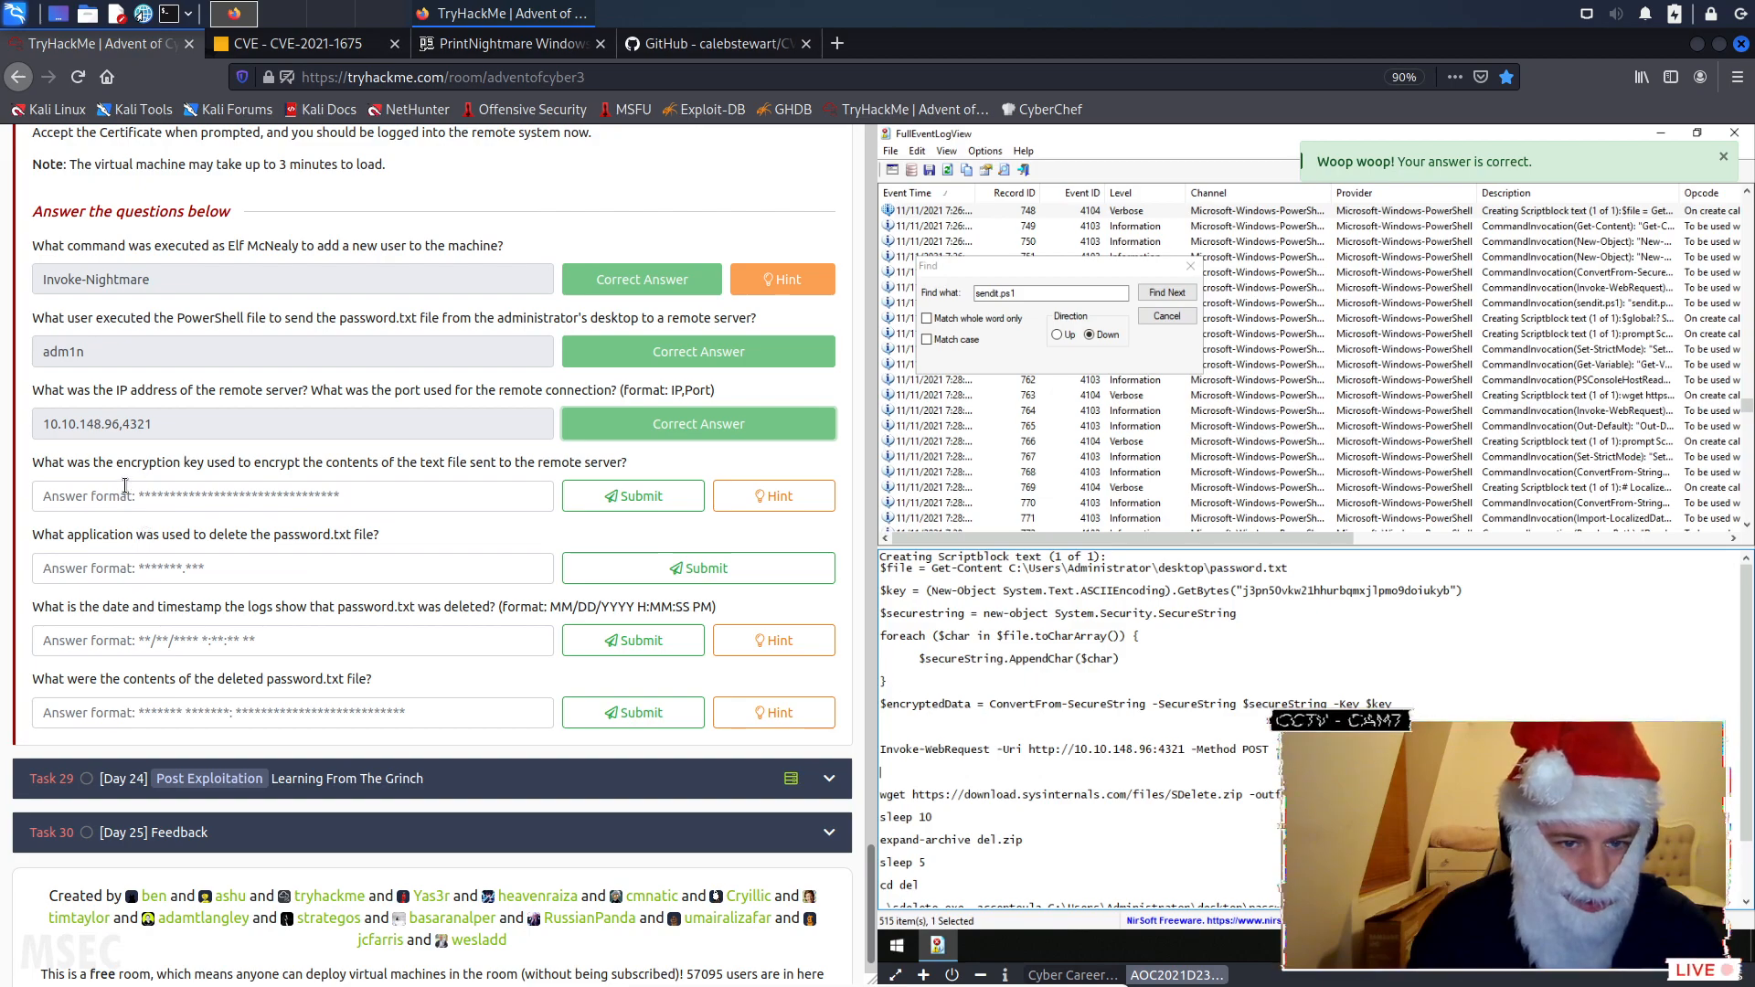
- Submit the encryption key from the script block's $key line, without brackets and quotes, as the encryption key answer, and read that question's hint
{"action": "scroll", "coordinate": [145, 480], "scroll_direction": "down", "scroll_amount": 1}
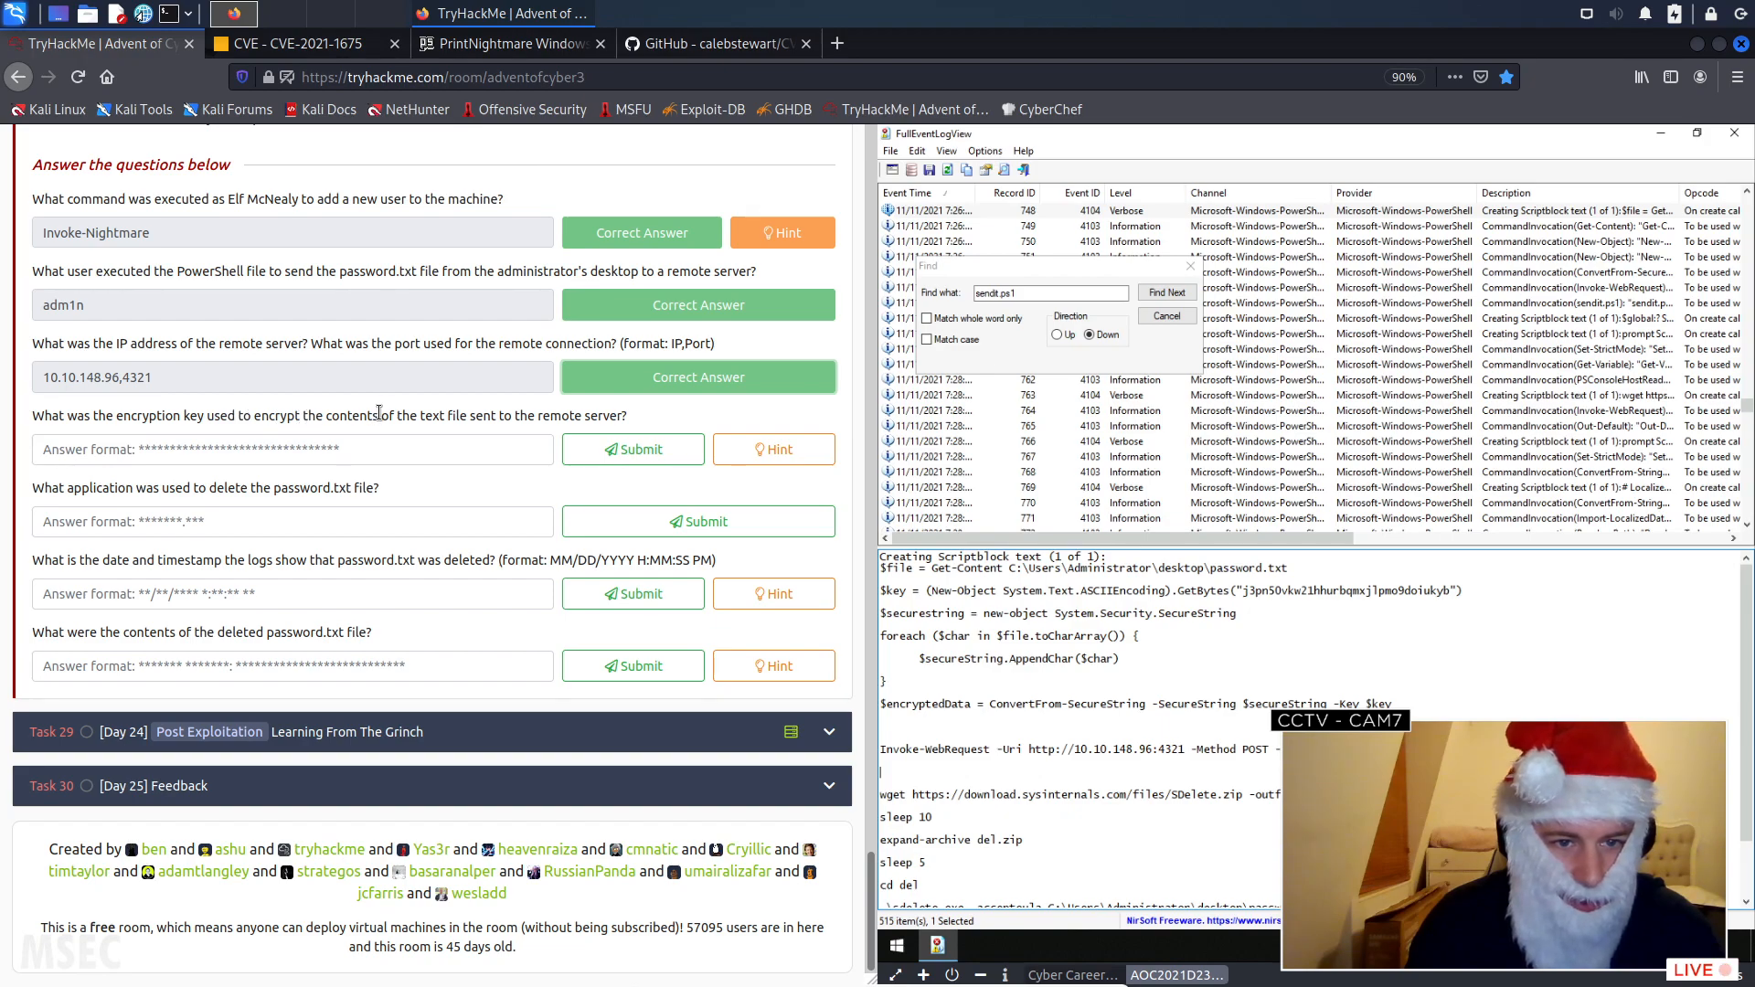
{"action": "double_click", "coordinate": [1284, 591]}
{"action": "key", "text": "ctrl+c"}
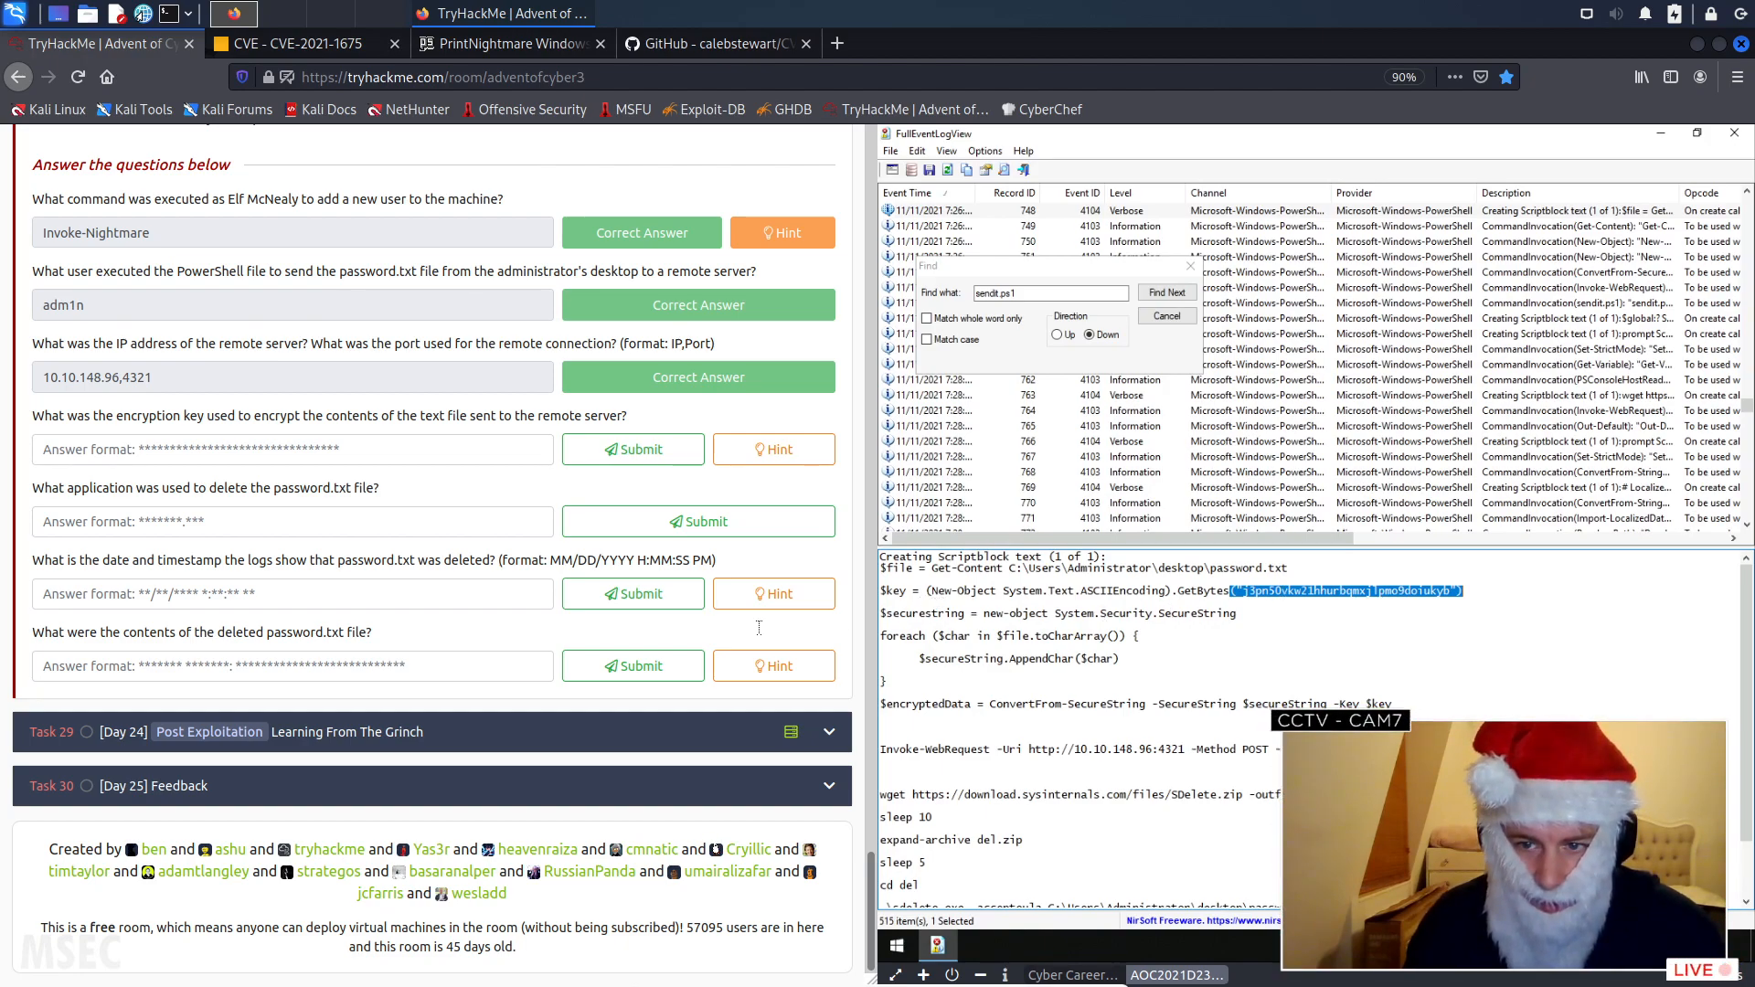
{"action": "left_click", "coordinate": [238, 451]}
{"action": "key", "text": "ctrl+v"}
{"action": "key", "text": "BackSpace"}
{"action": "key", "text": "BackSpace"}
{"action": "left_click", "coordinate": [45, 449]}
{"action": "key", "text": "Delete"}
{"action": "key", "text": "Delete"}
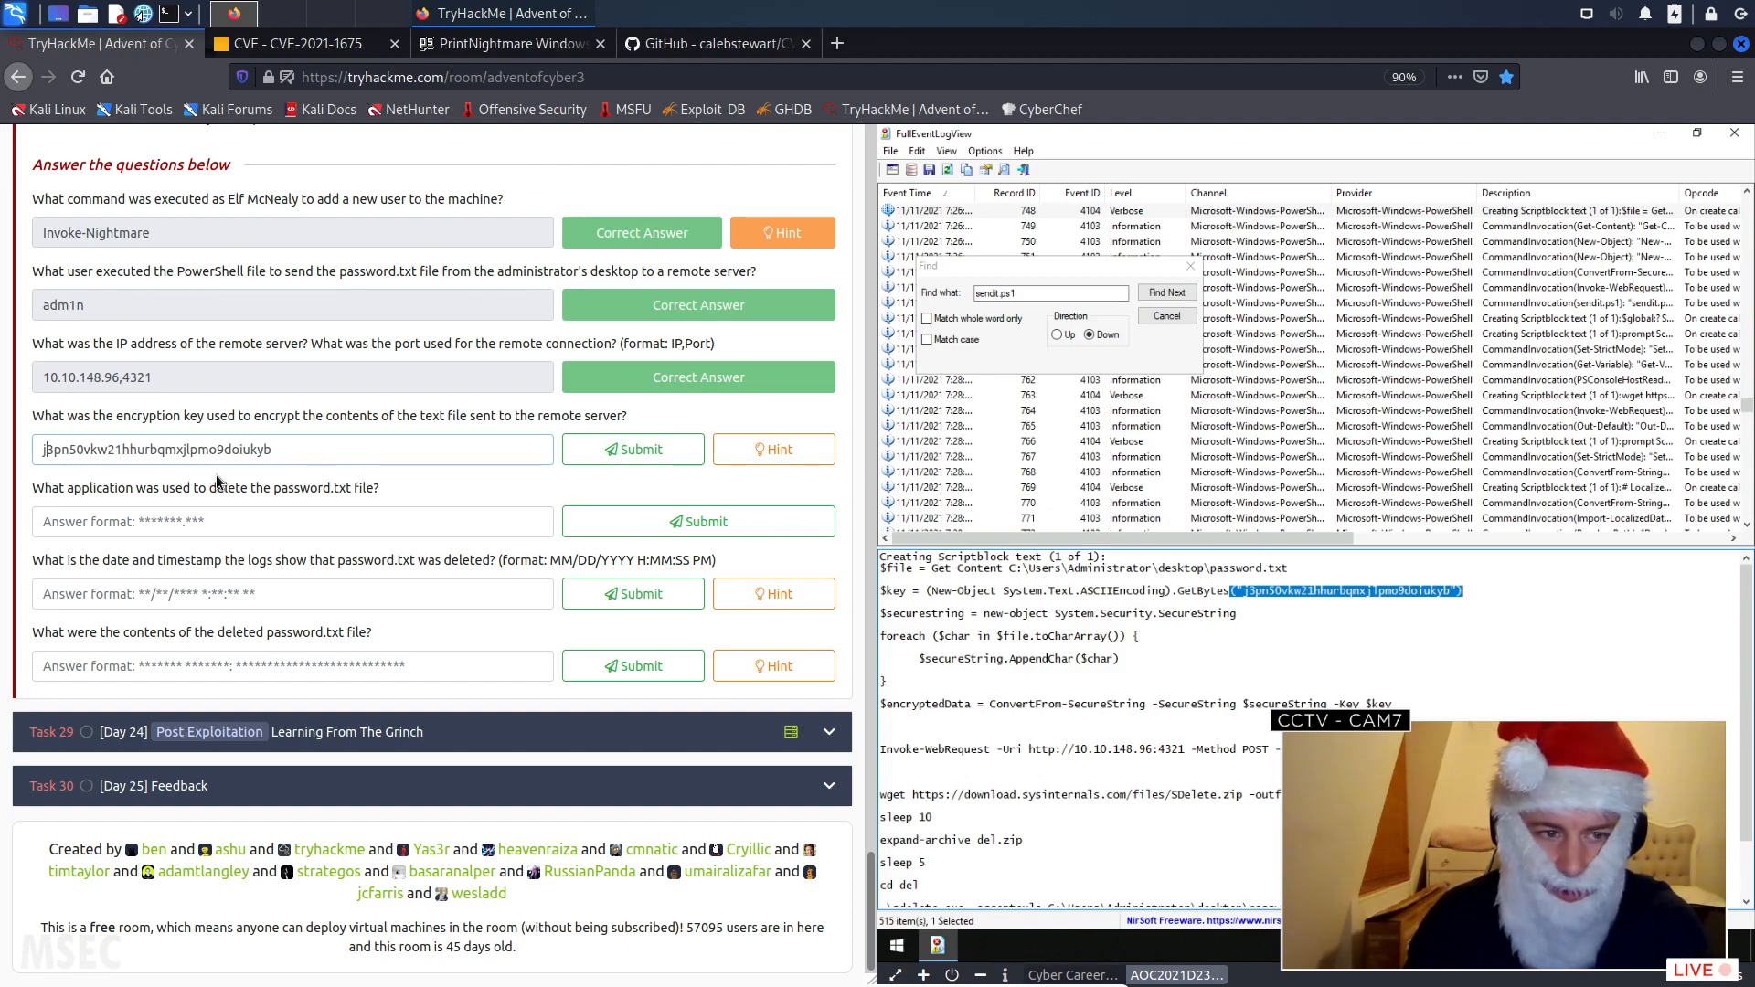
{"action": "left_click", "coordinate": [622, 452]}
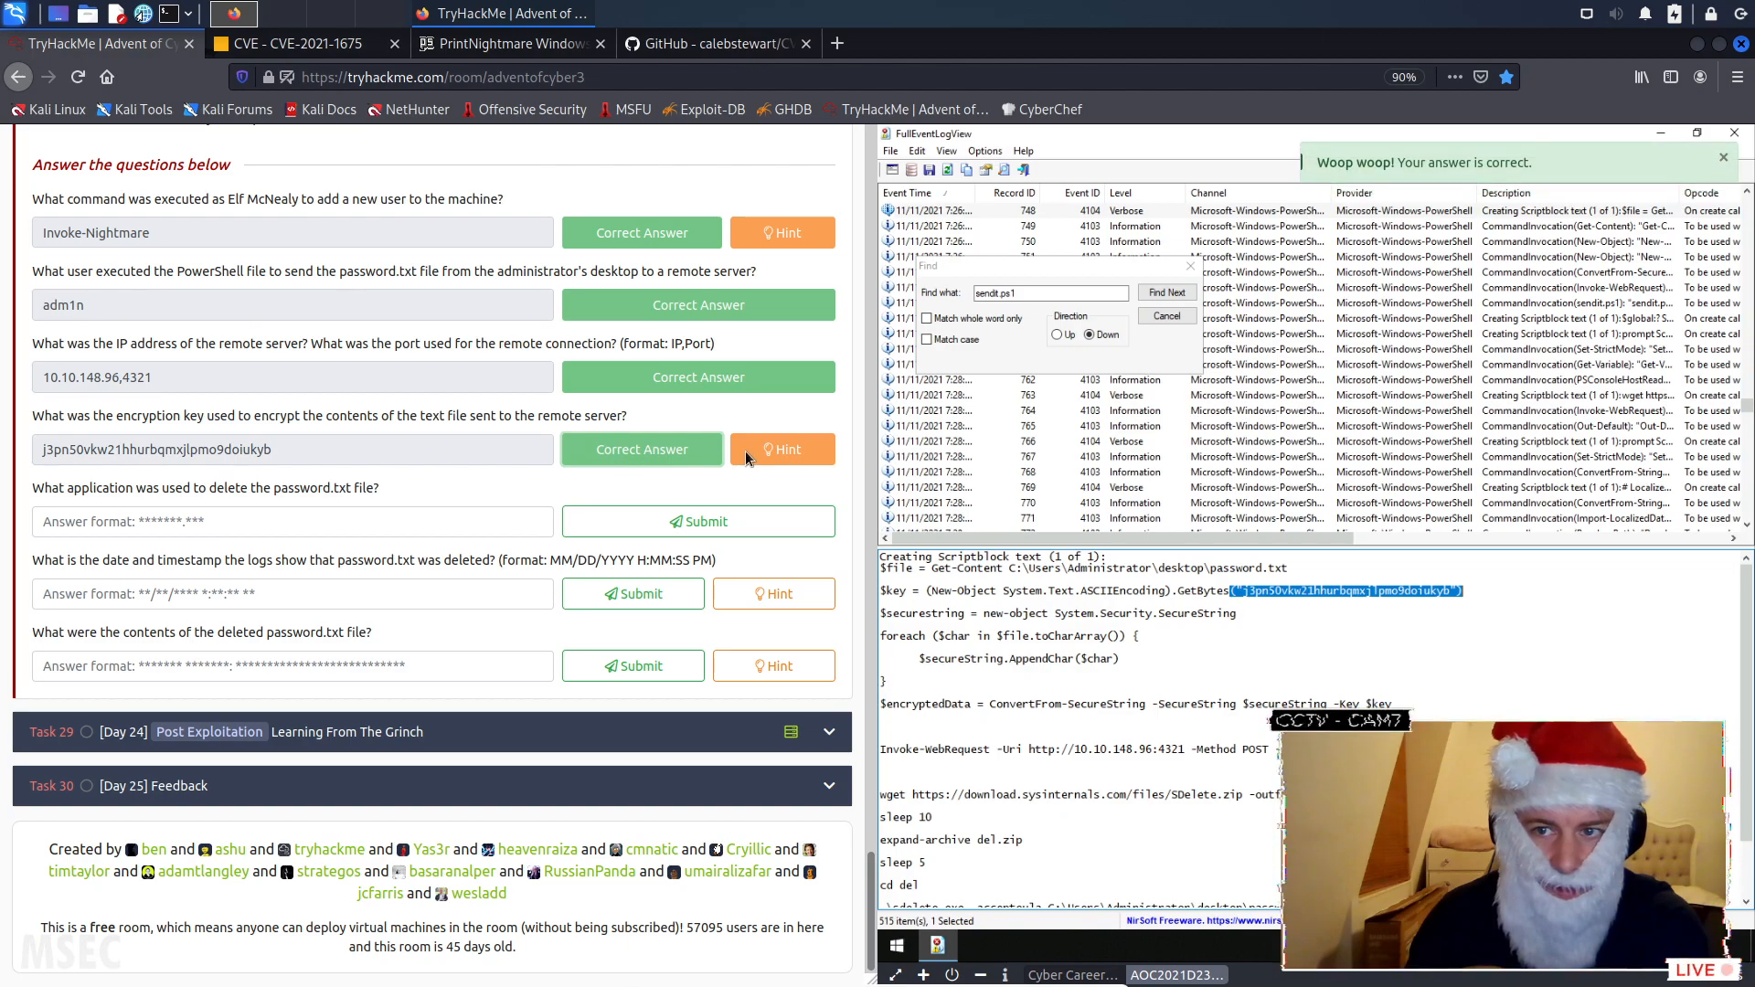
{"action": "left_click", "coordinate": [801, 454]}
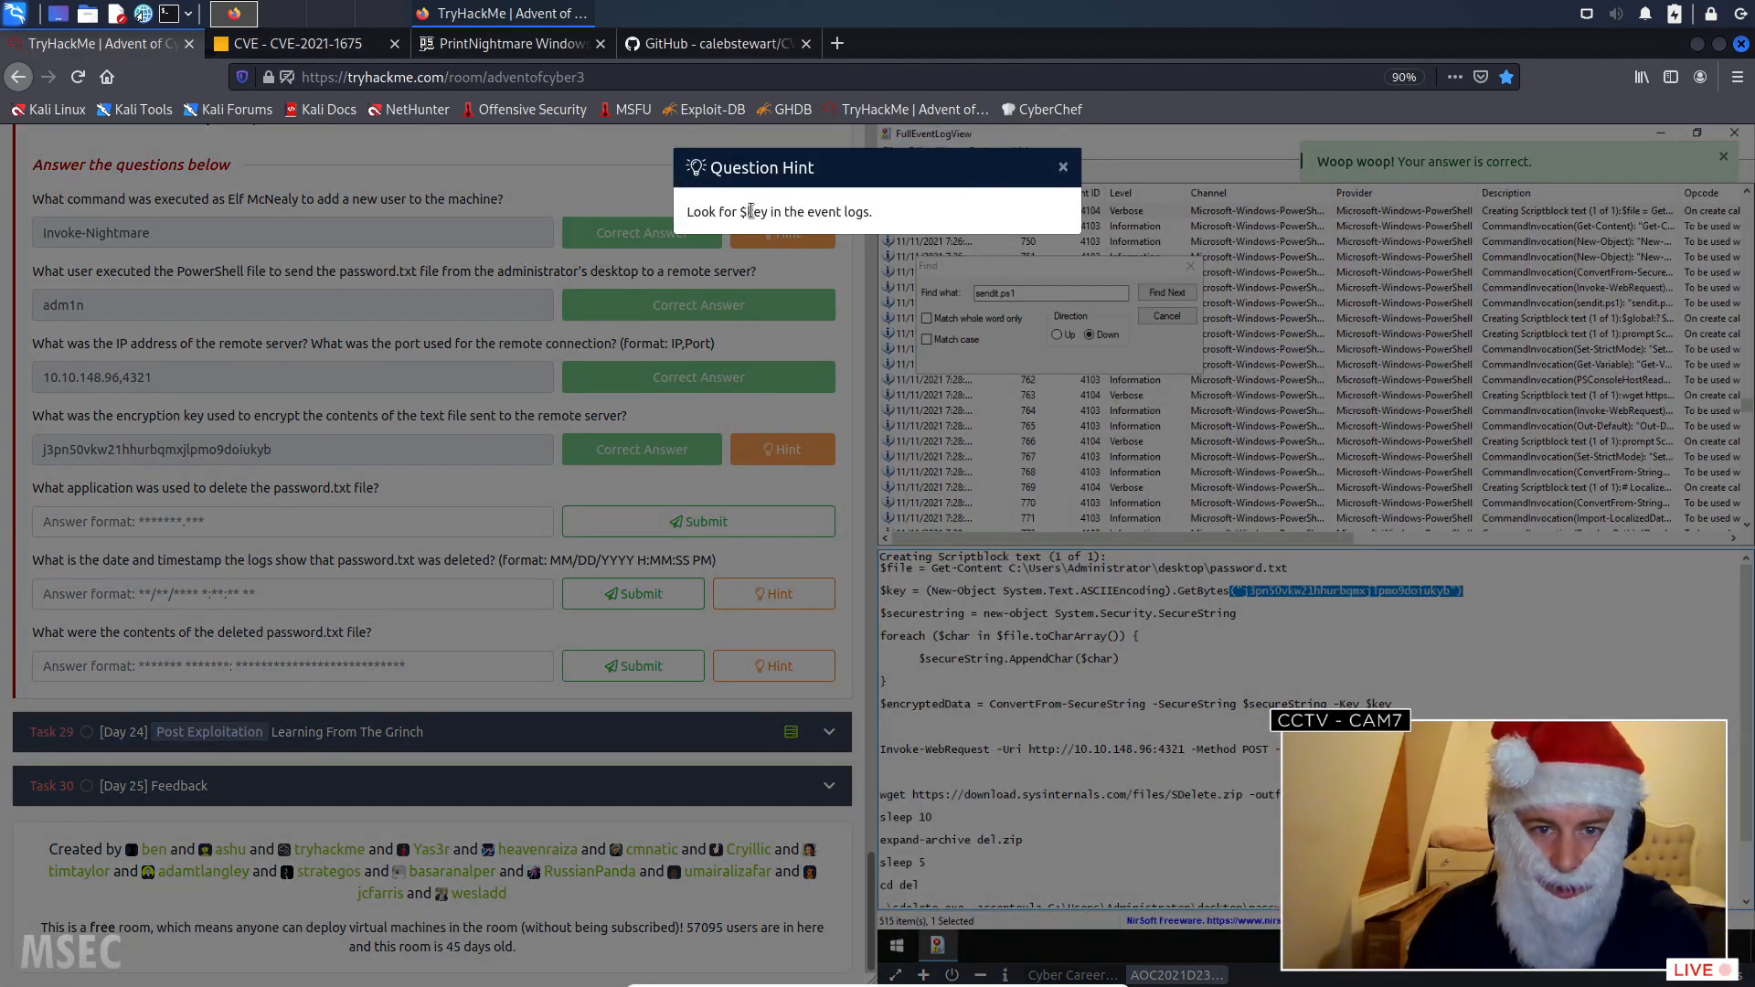
{"action": "left_click", "coordinate": [1064, 168]}
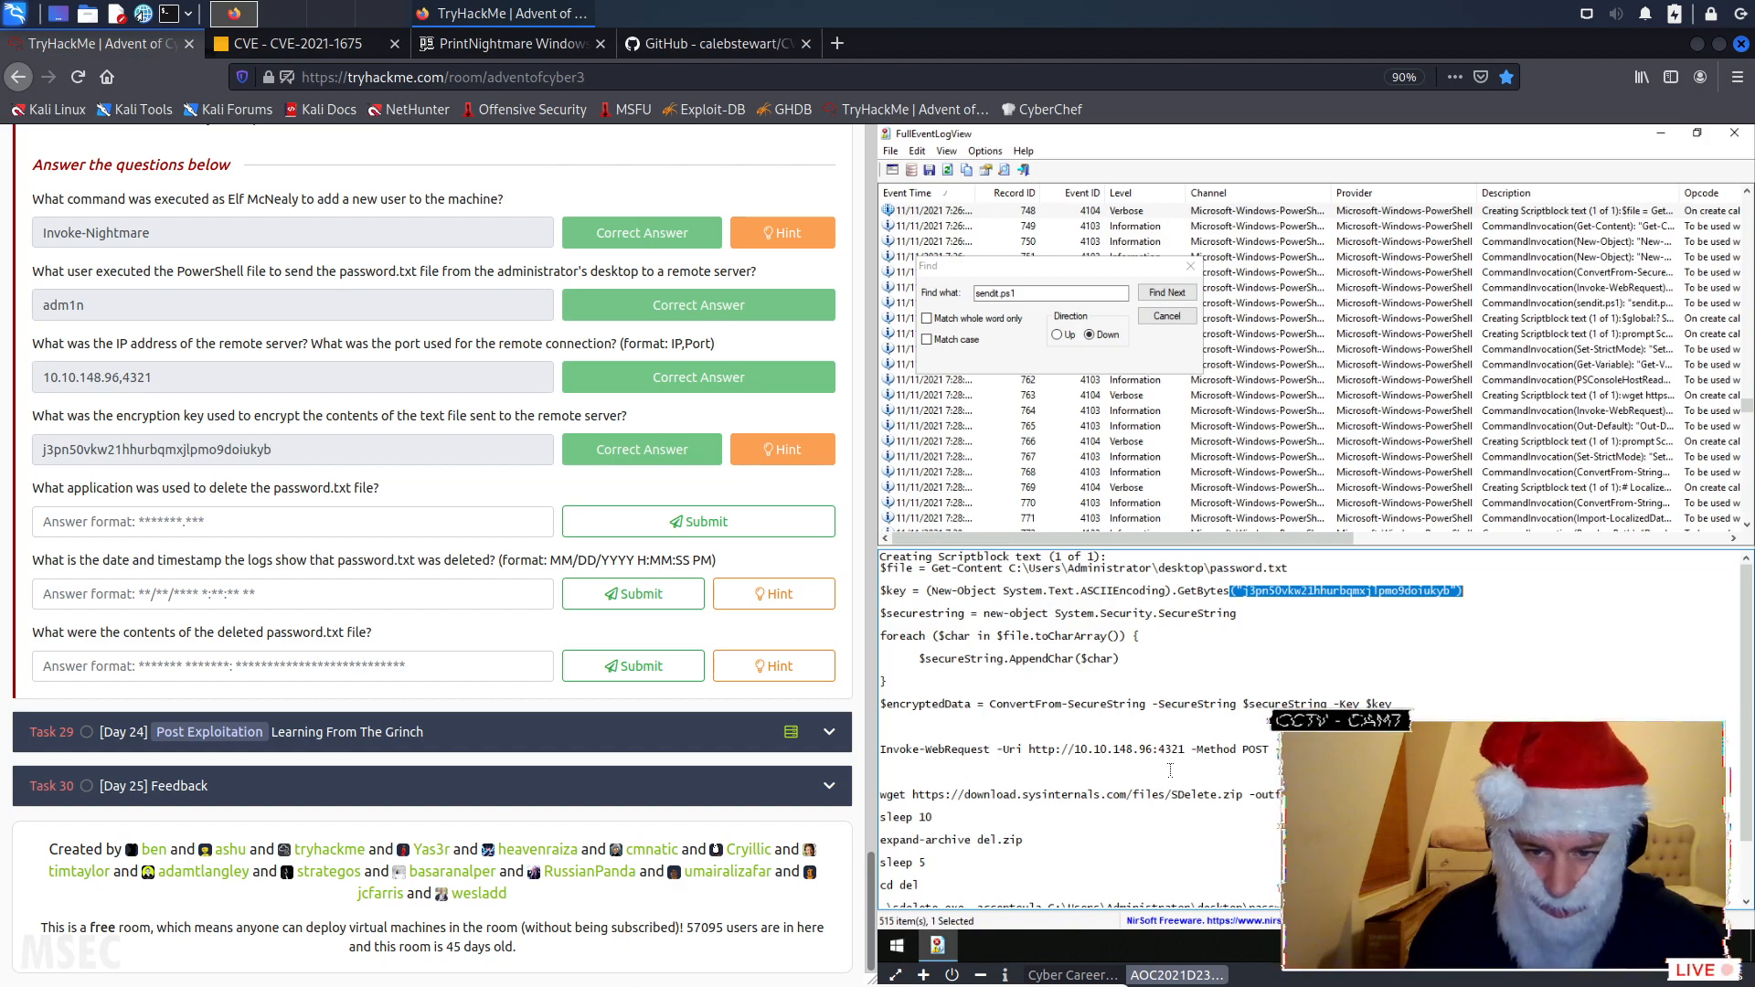
- Find the deletion tool in the rest of the script block and submit "SDelete.exe" as the application that deleted password.txt
{"action": "scroll", "coordinate": [1102, 776], "scroll_direction": "down", "scroll_amount": 1}
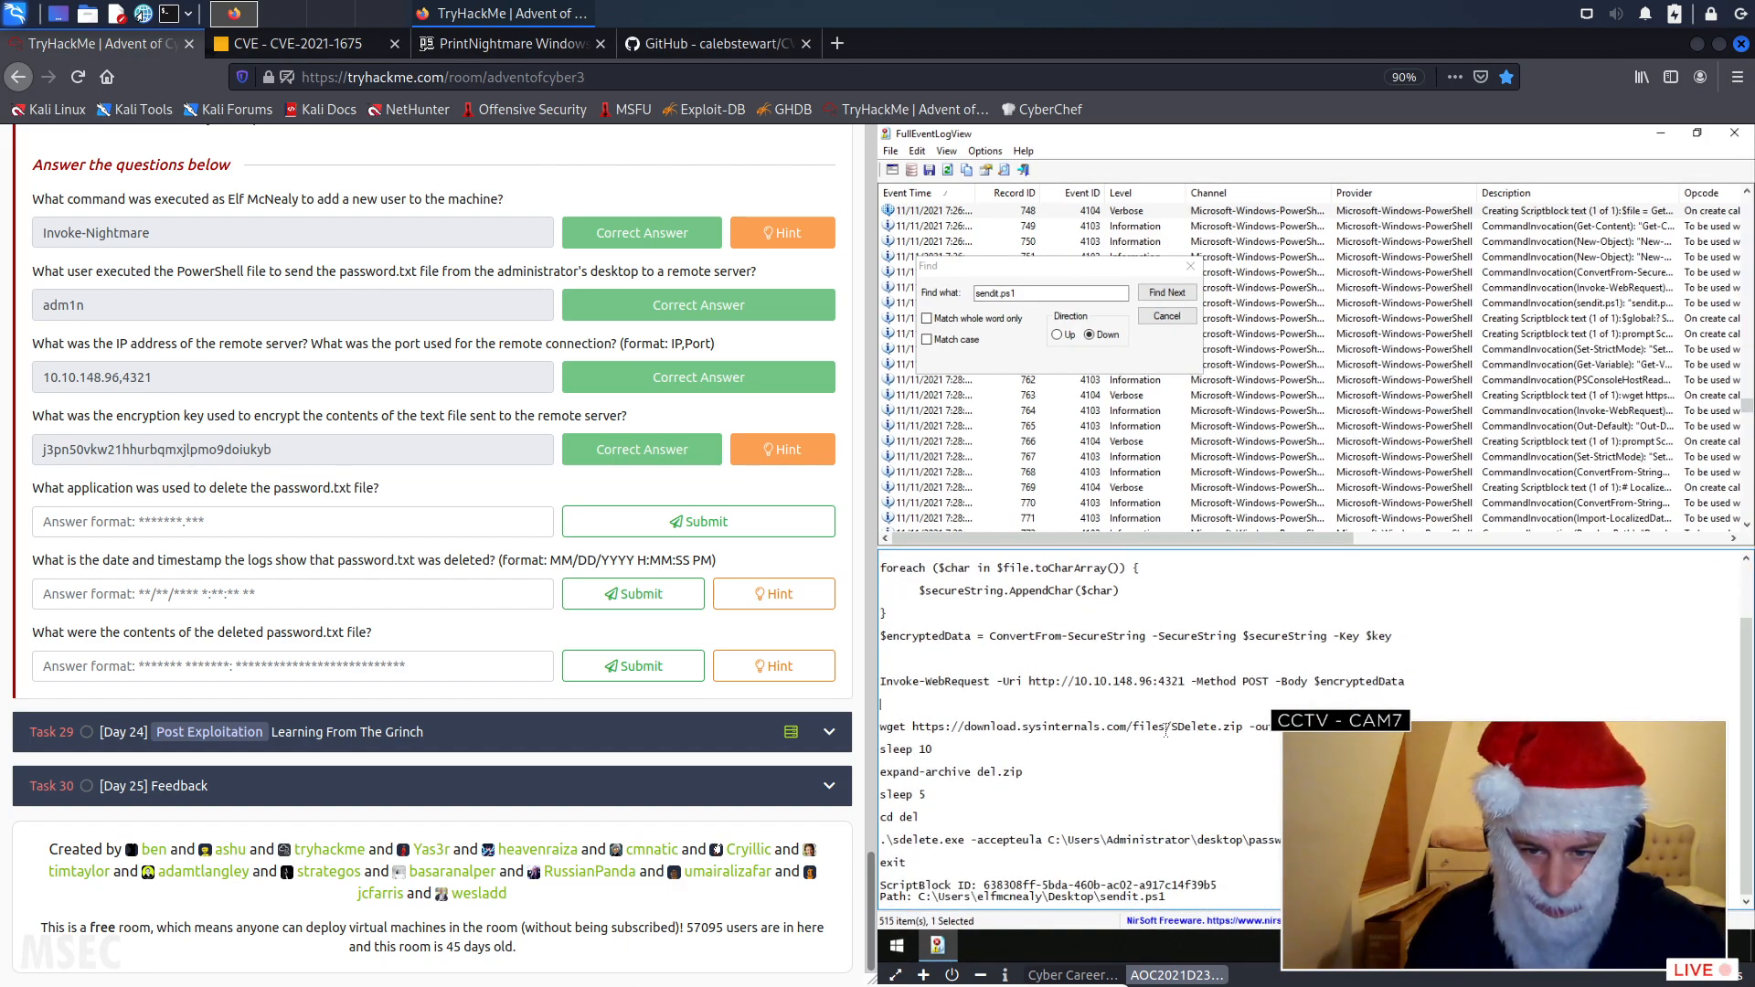
{"action": "left_click_drag", "start_coordinate": [1171, 727], "coordinate": [1239, 728]}
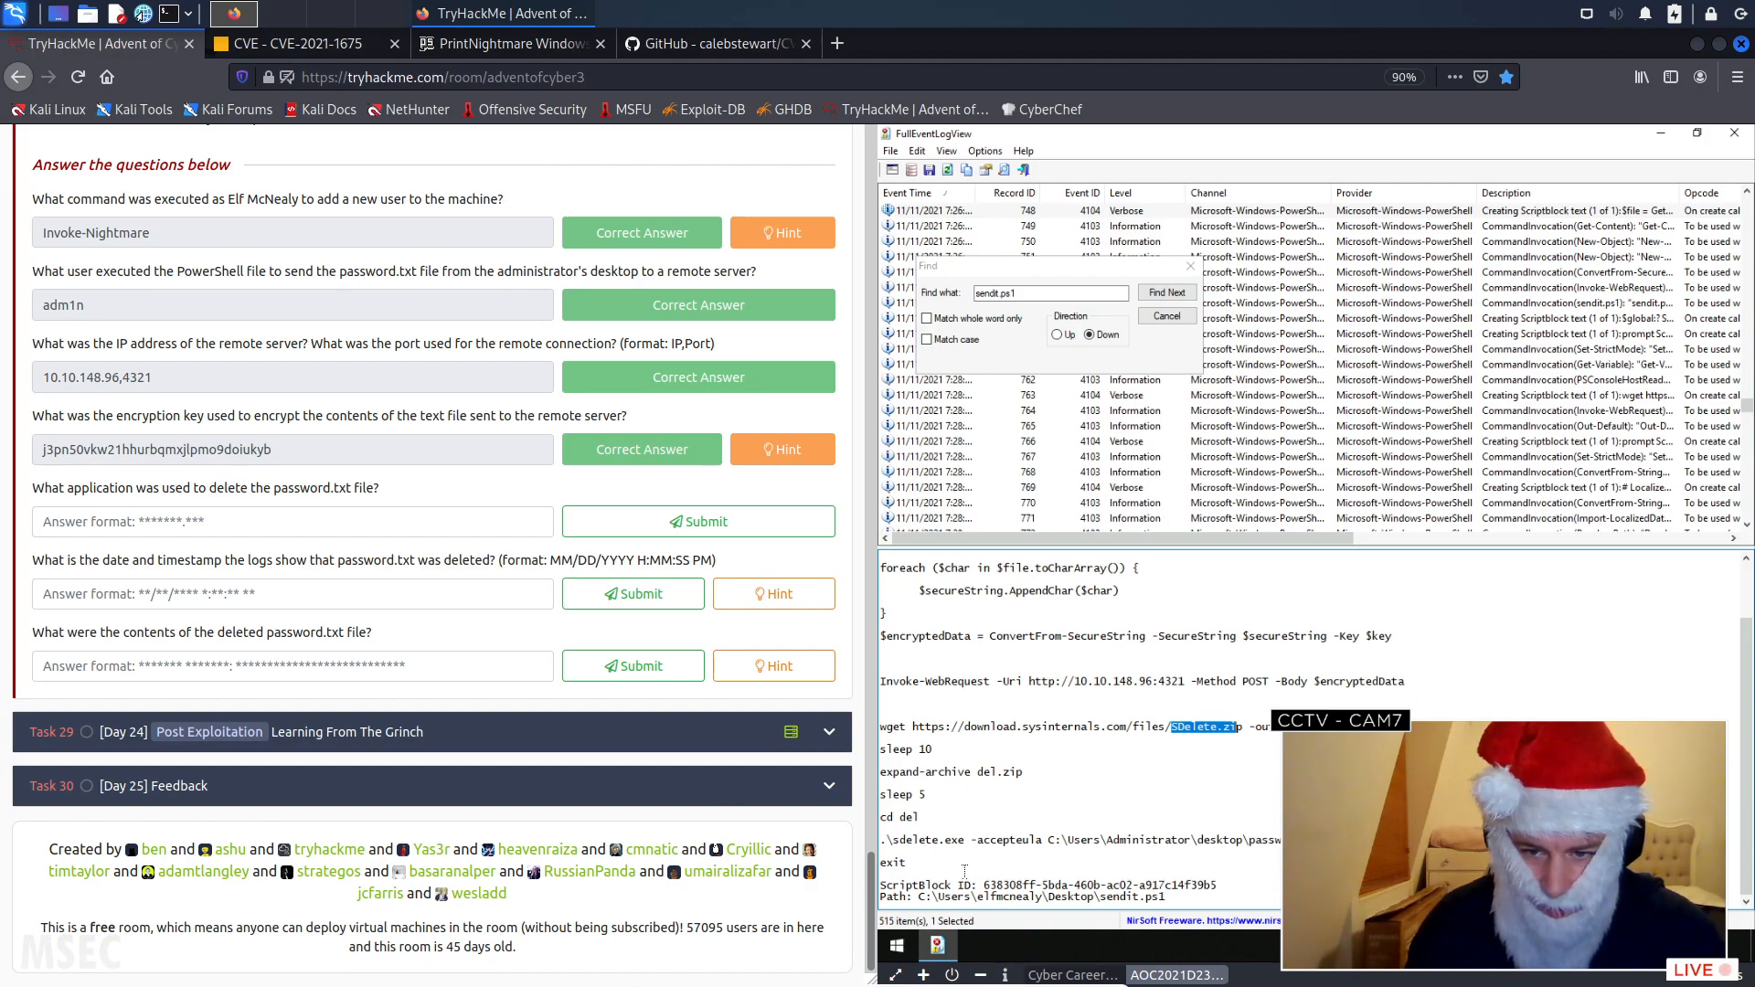
{"action": "left_click", "coordinate": [370, 516]}
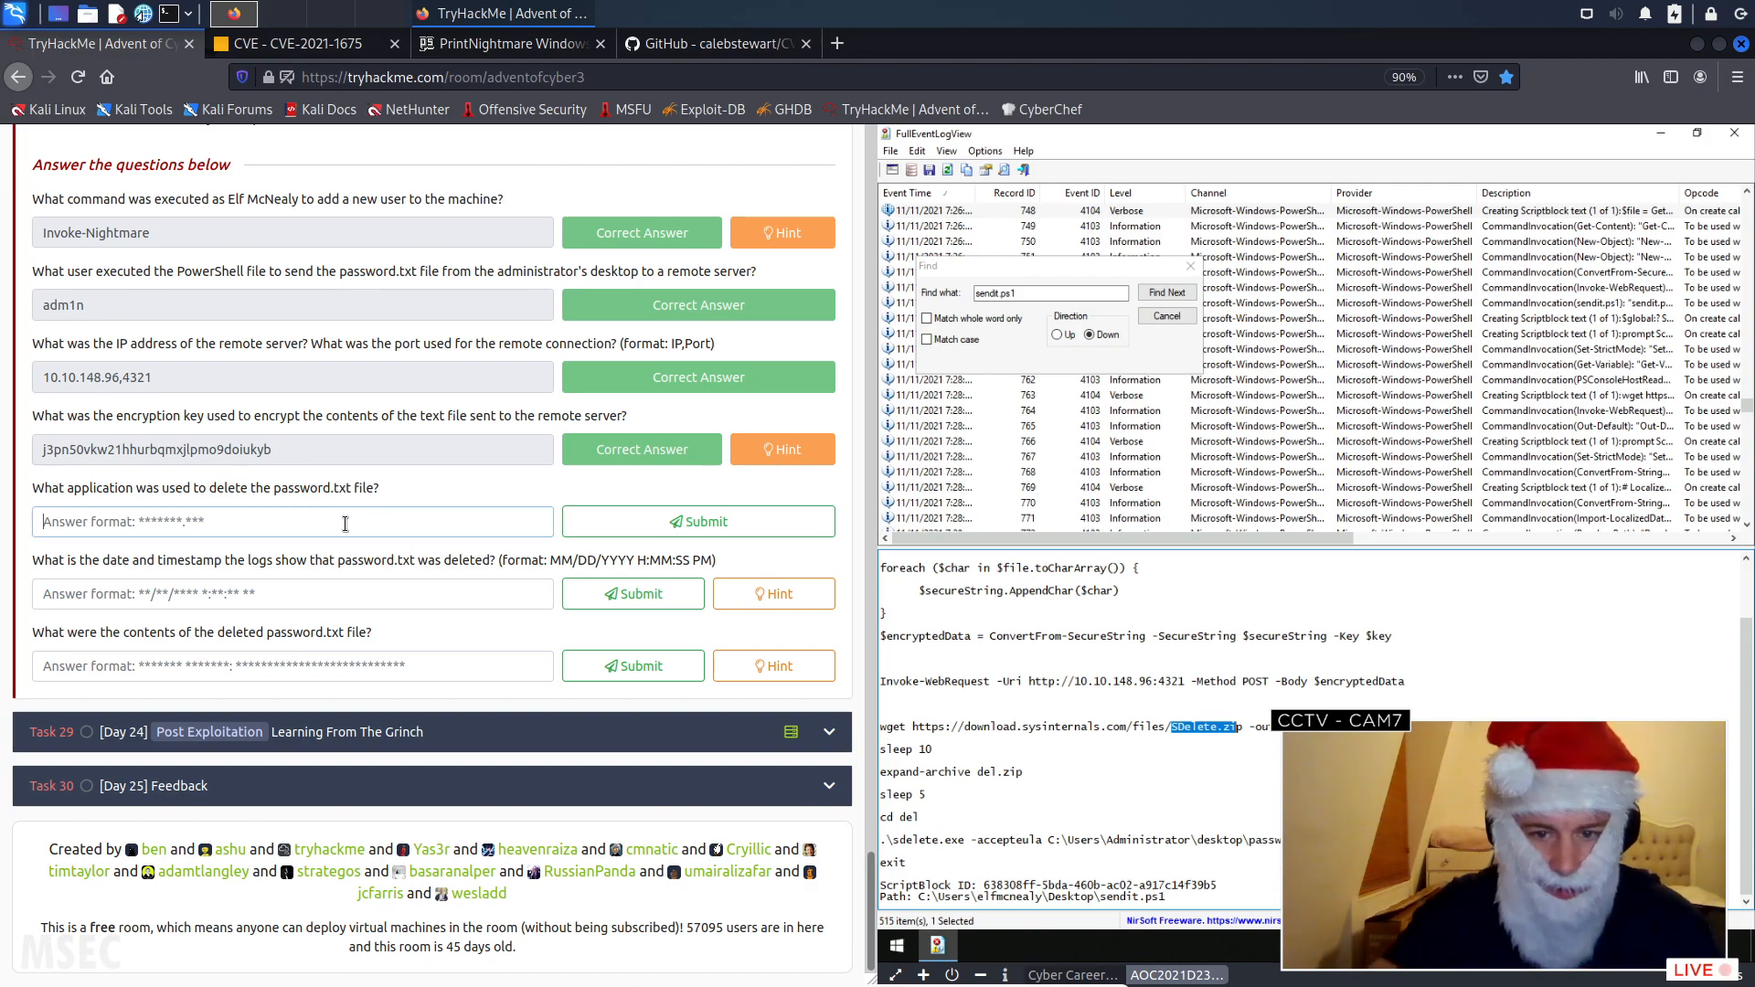
{"action": "type", "text": "SDelete.exe"}
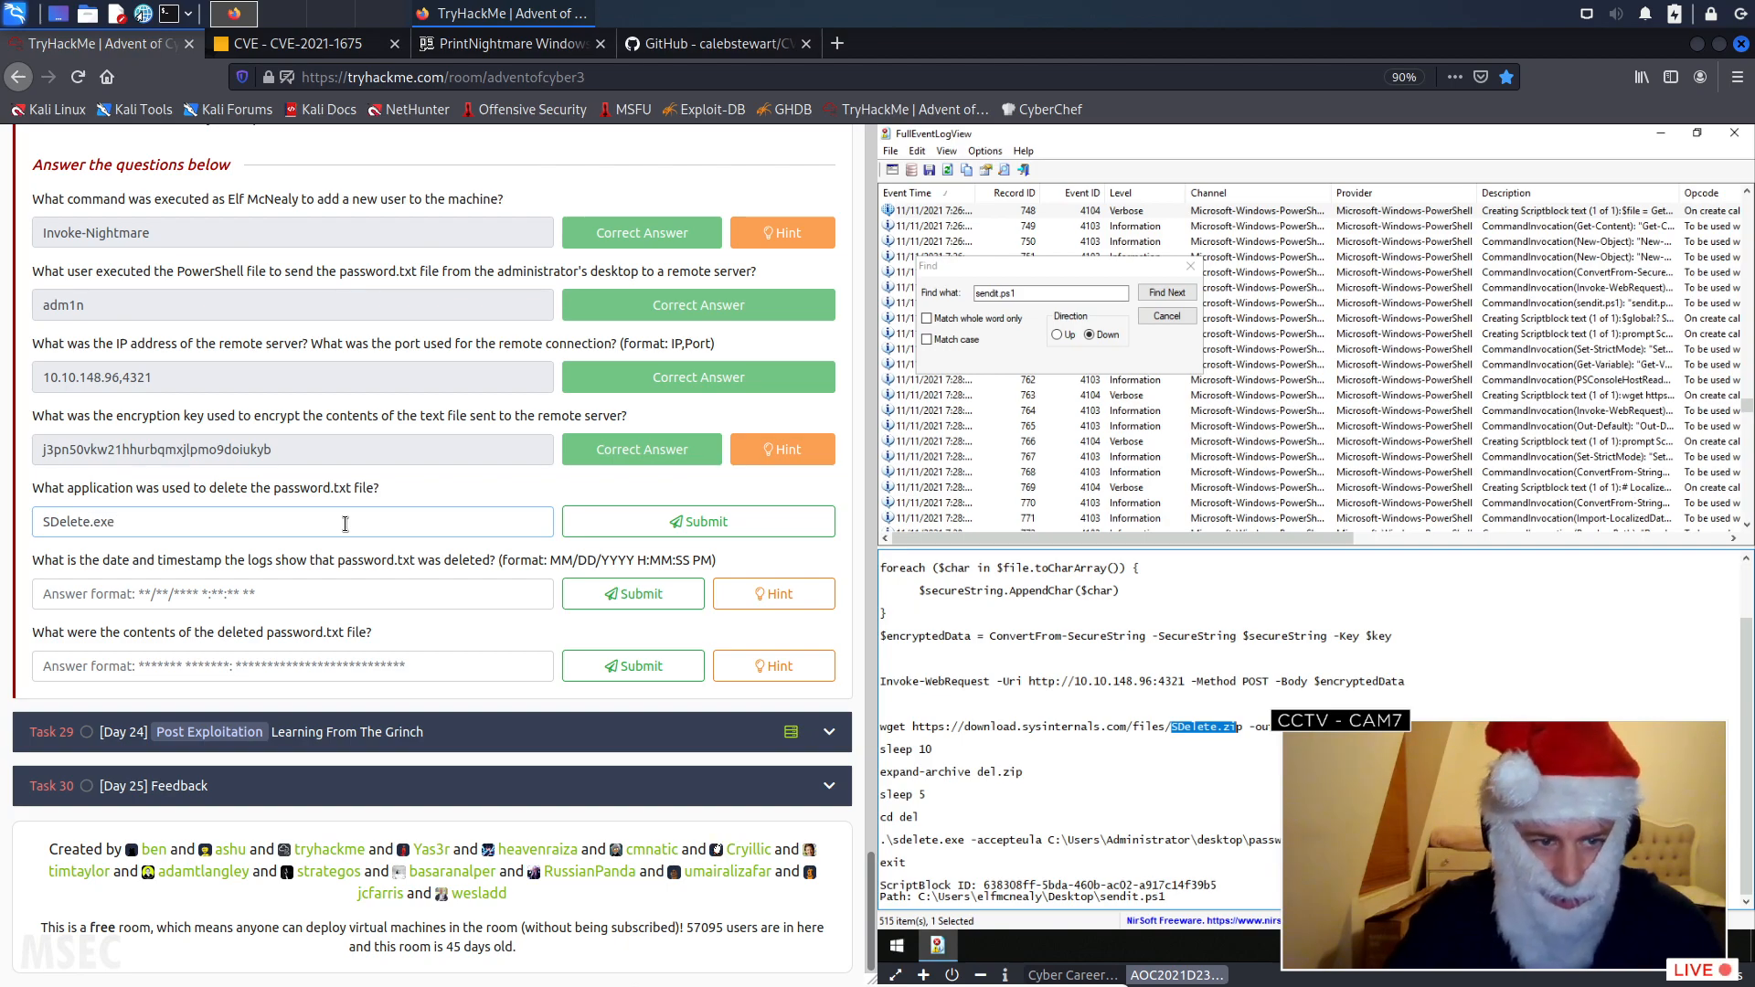
{"action": "left_click", "coordinate": [701, 523]}
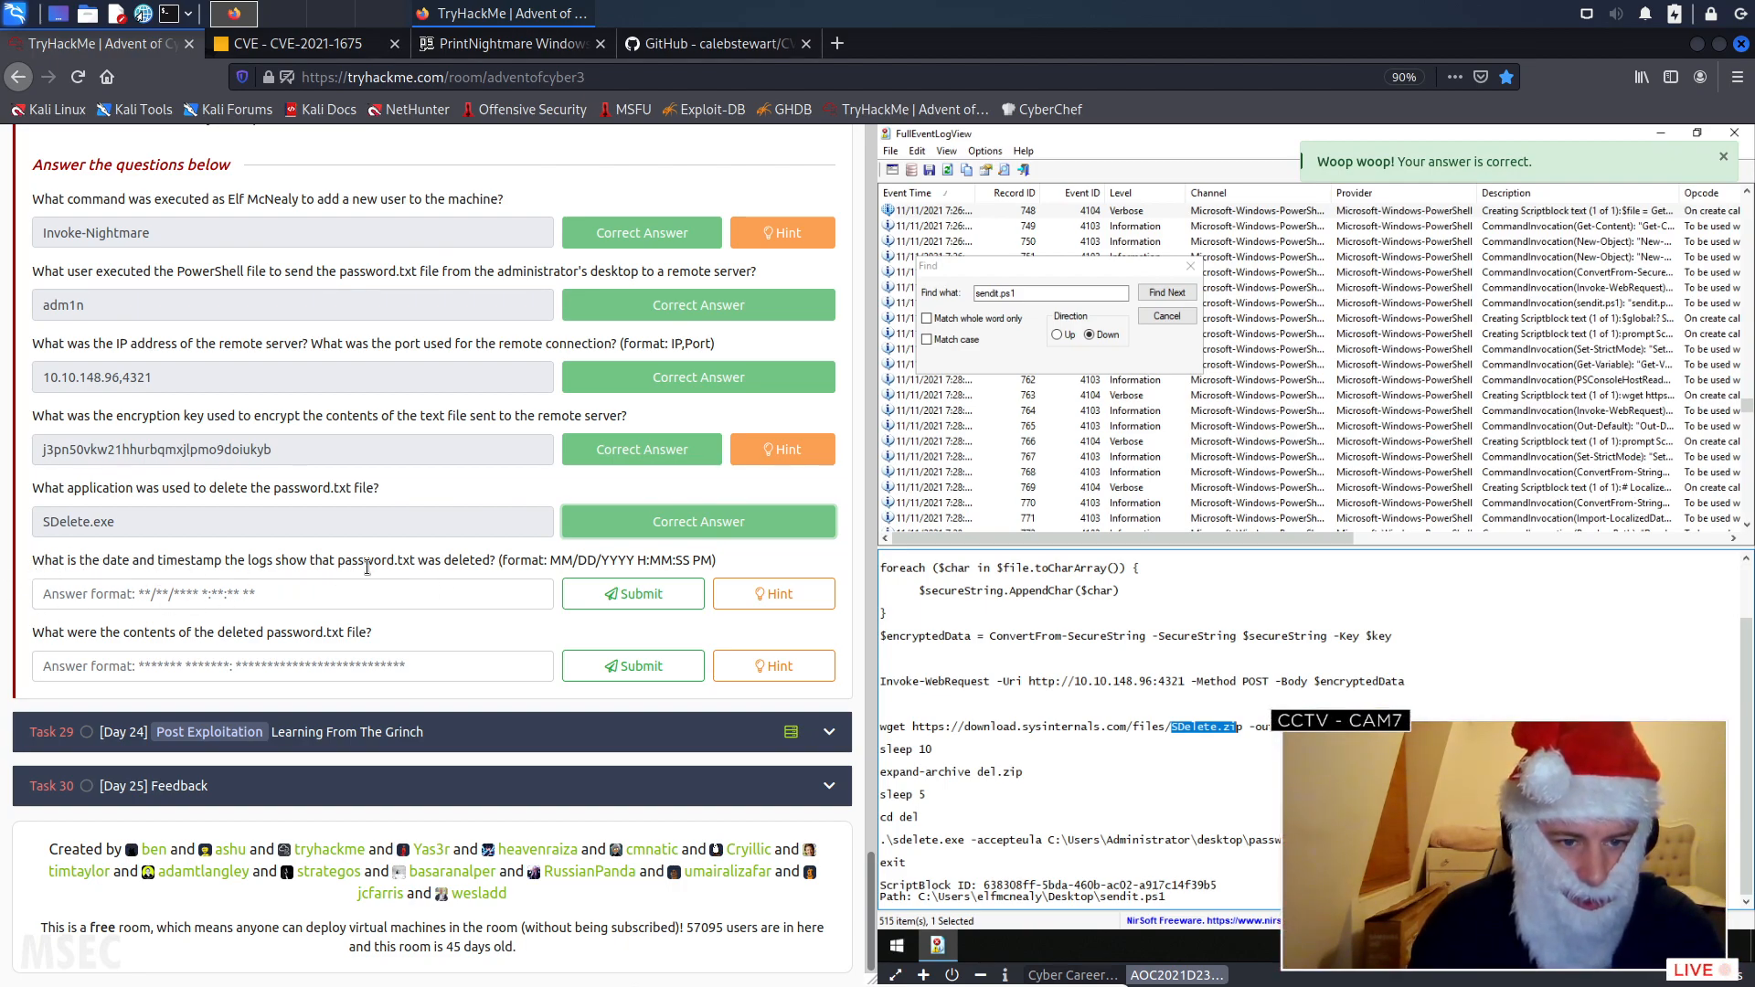
- Step through the sendit.ps1 matches and examine each event's details for the deletion of password.txt
{"action": "left_click", "coordinate": [1101, 839]}
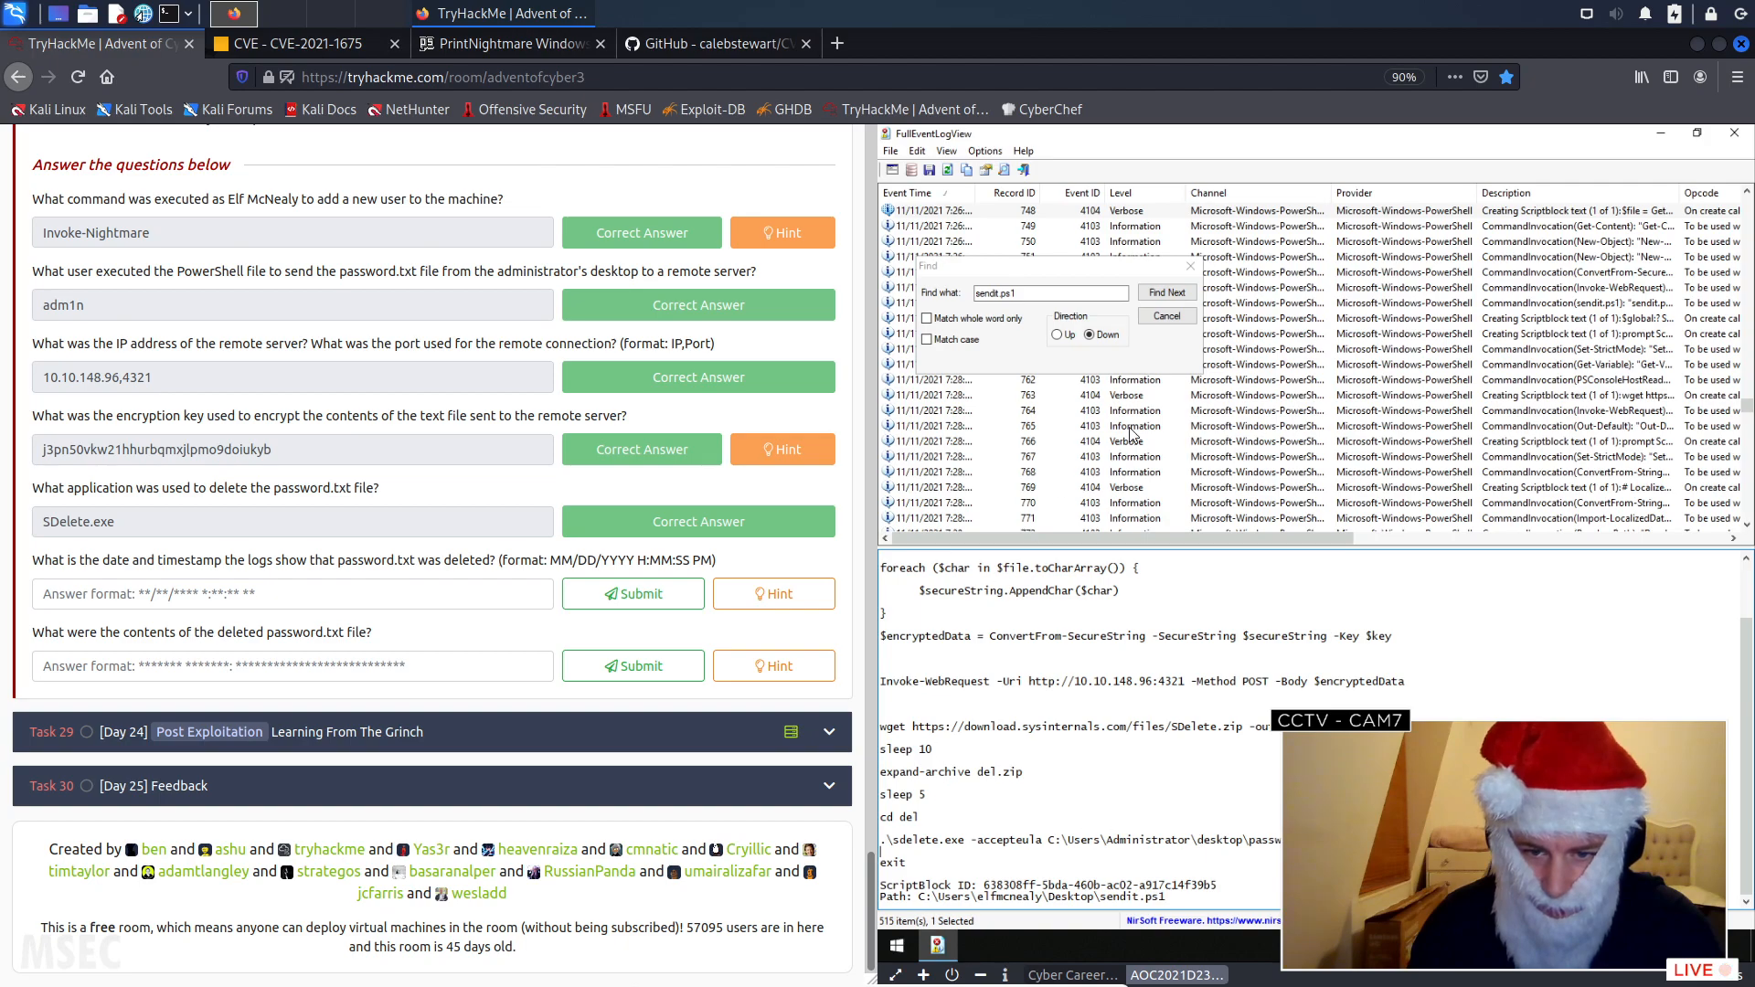
{"action": "left_click", "coordinate": [1167, 293]}
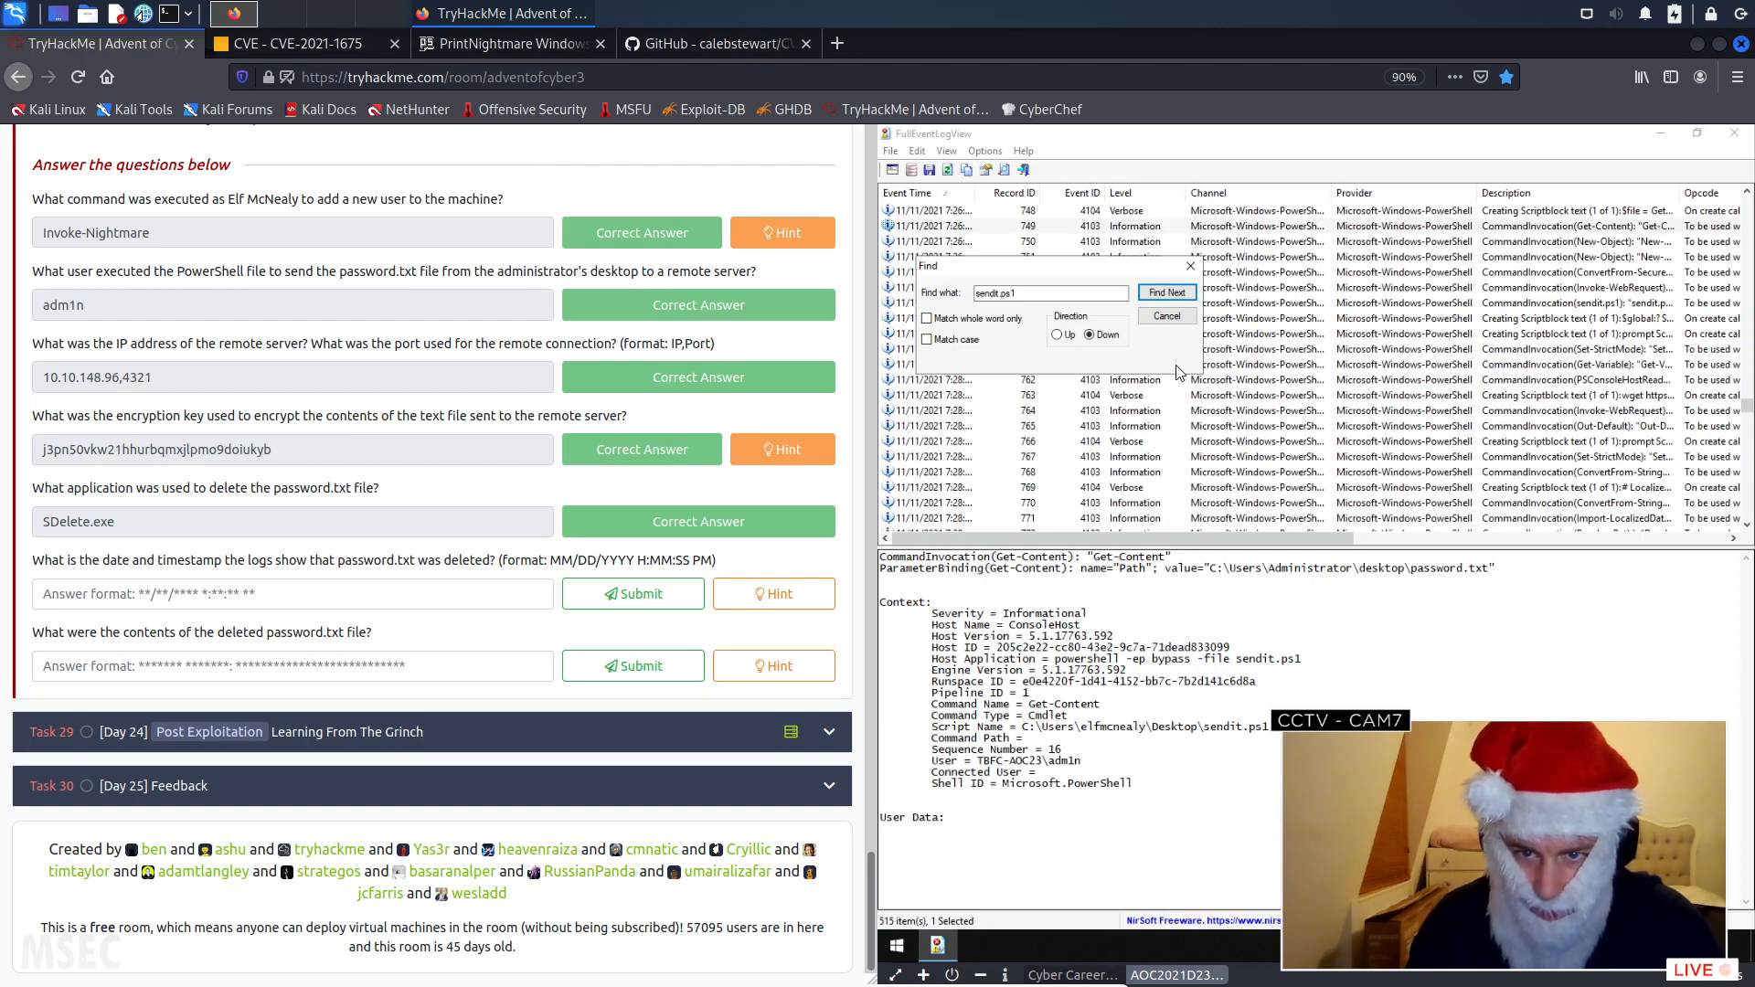
{"action": "left_click", "coordinate": [1180, 296]}
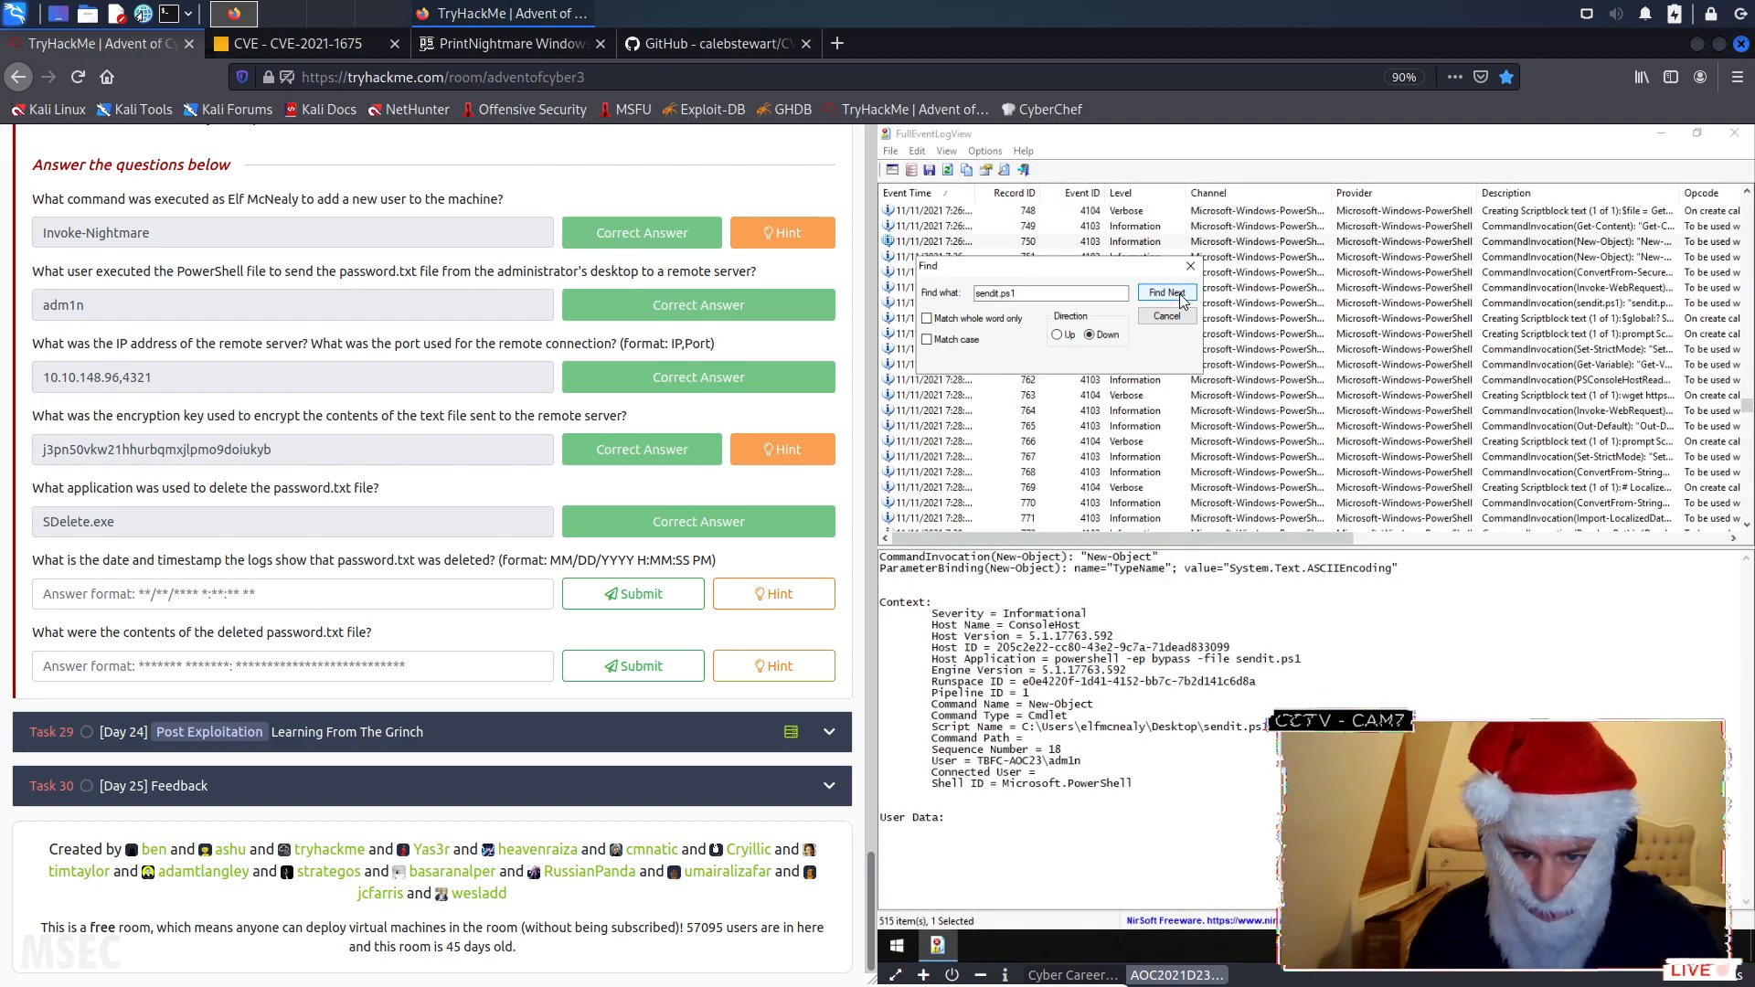
{"action": "left_click", "coordinate": [1181, 296]}
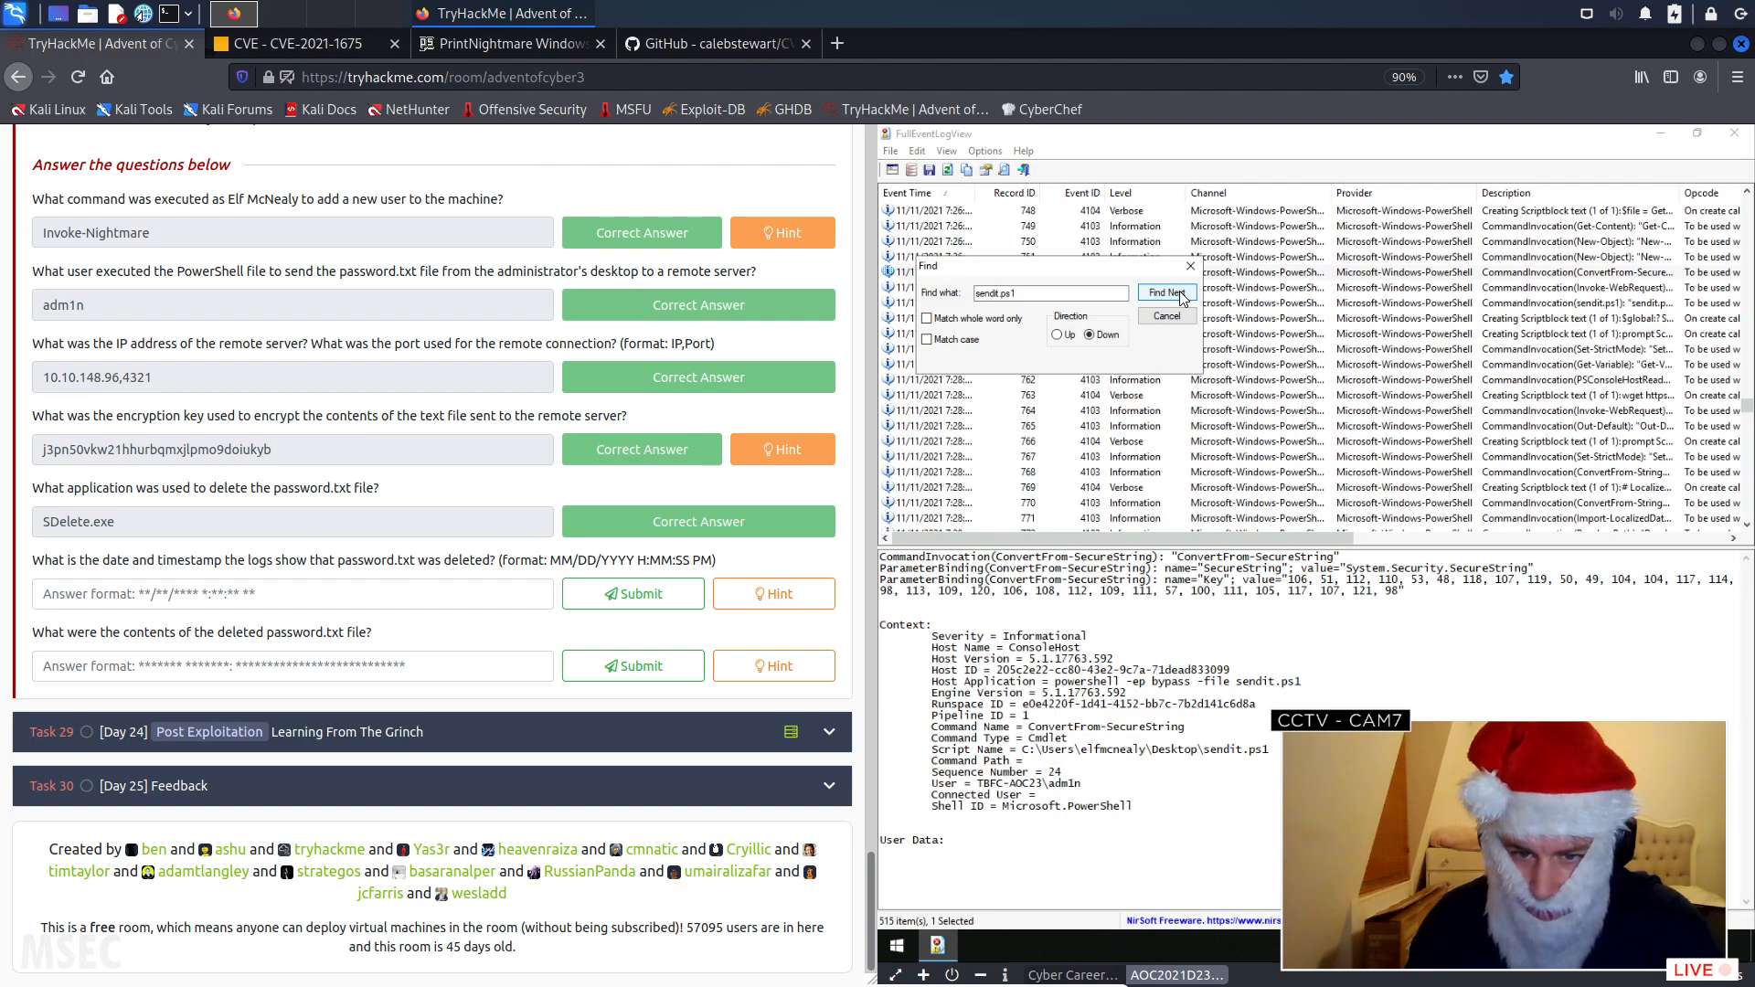
{"action": "left_click", "coordinate": [1181, 296]}
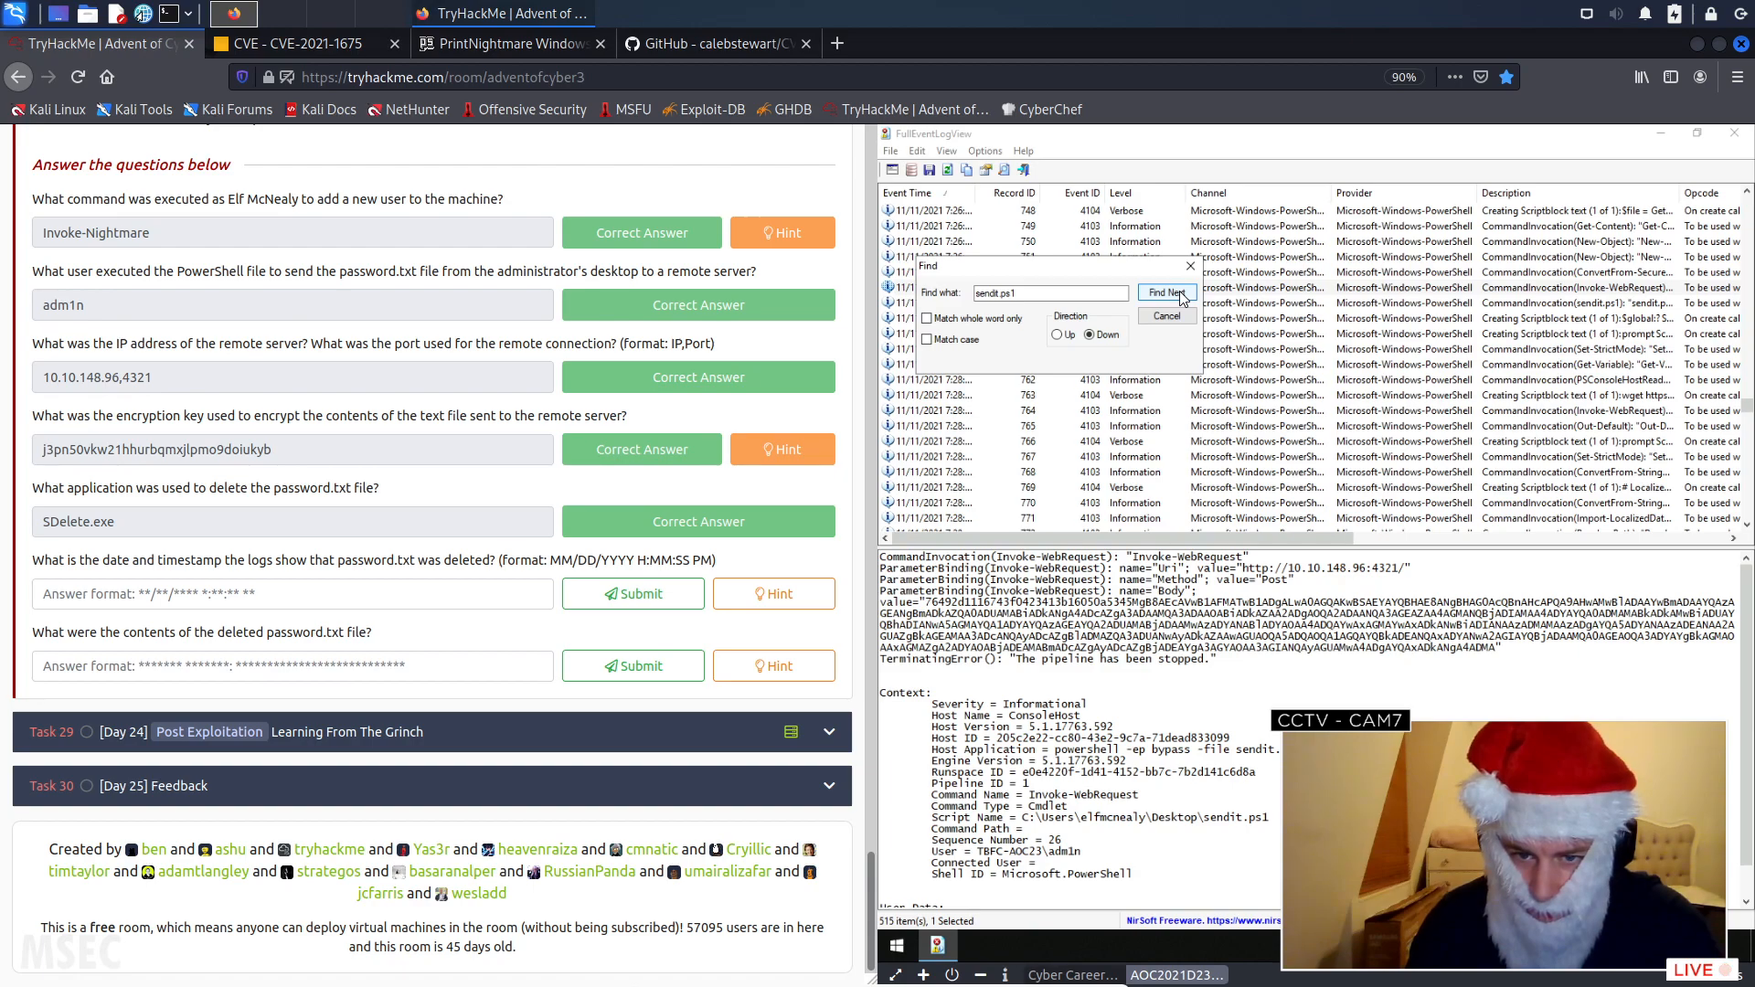
{"action": "left_click", "coordinate": [1181, 296]}
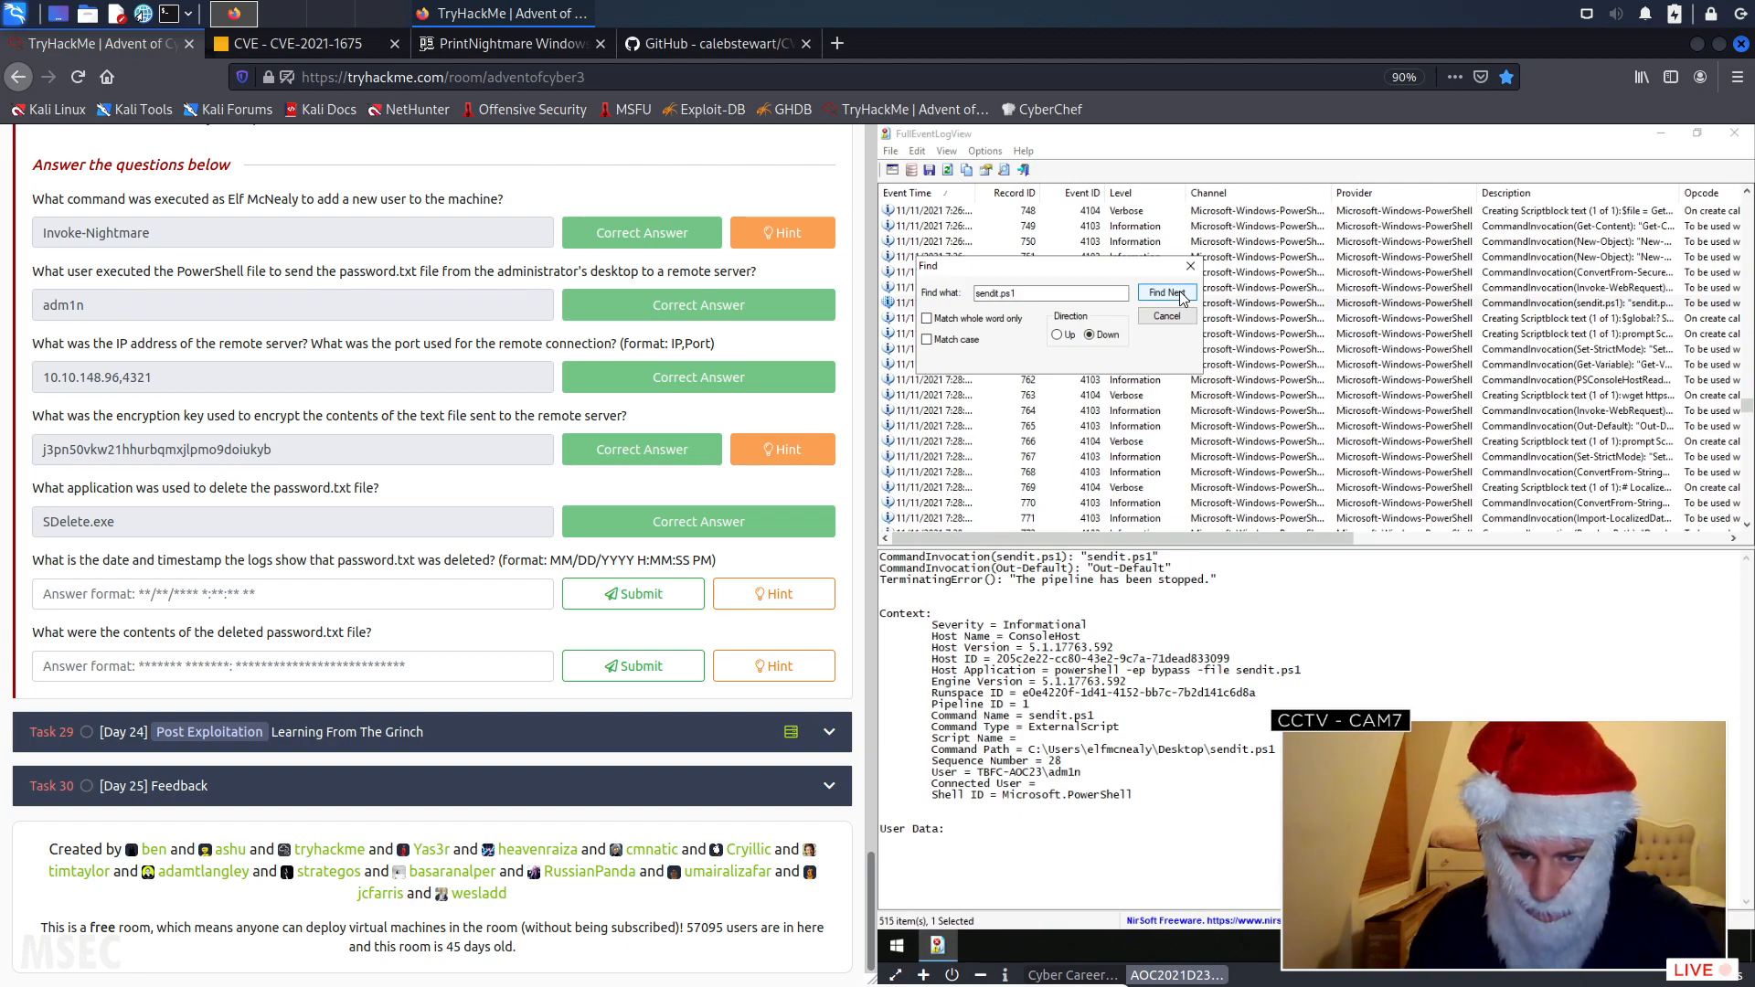
{"action": "left_click", "coordinate": [1181, 297]}
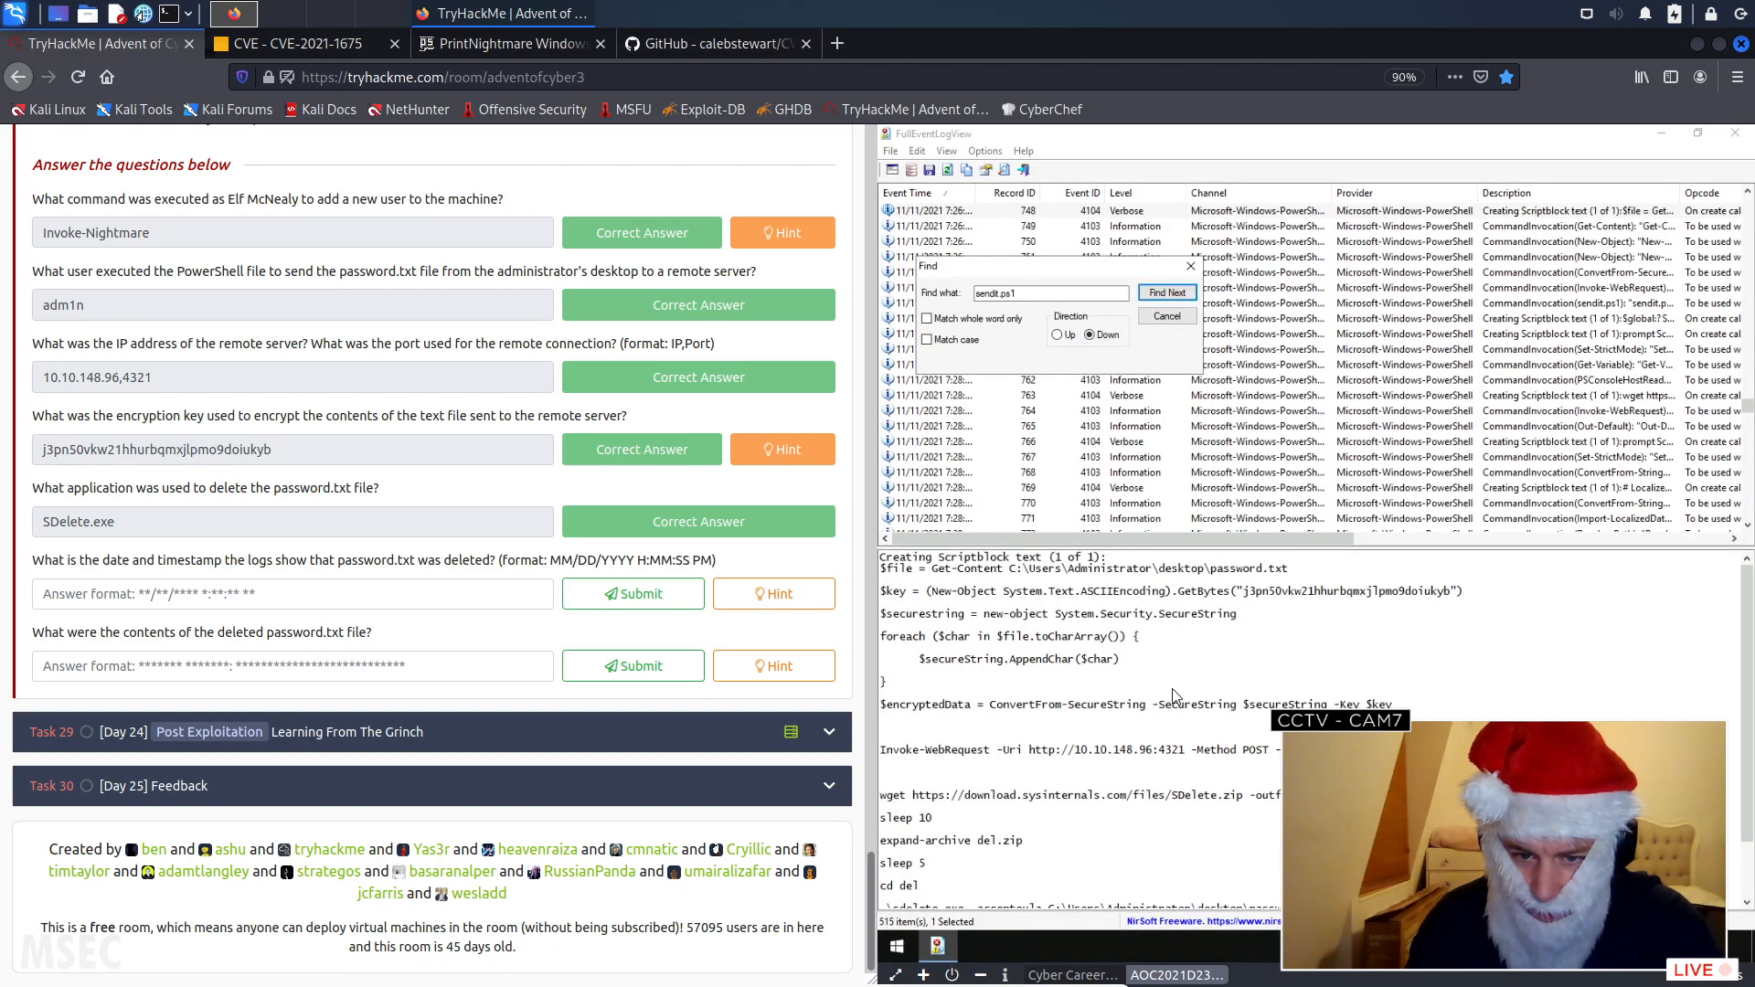
{"action": "scroll", "coordinate": [1174, 691], "scroll_direction": "down", "scroll_amount": 2}
{"action": "left_click_drag", "start_coordinate": [1038, 293], "coordinate": [931, 291]}
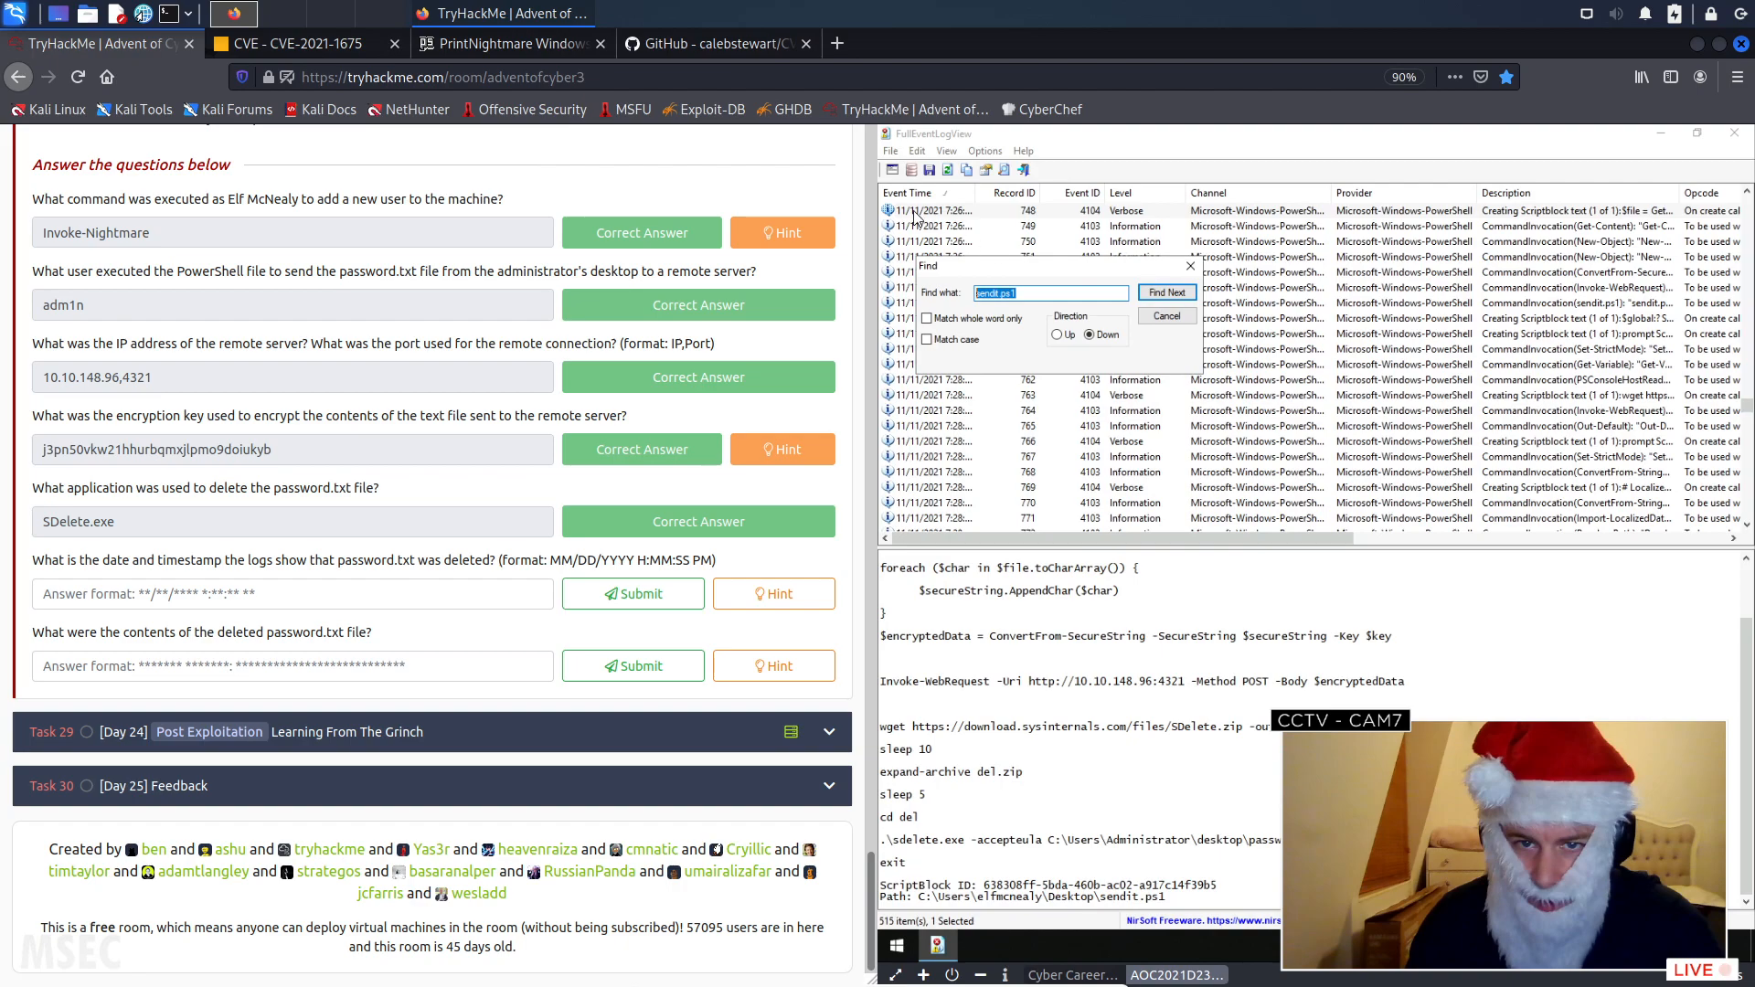
{"action": "left_click", "coordinate": [1168, 294]}
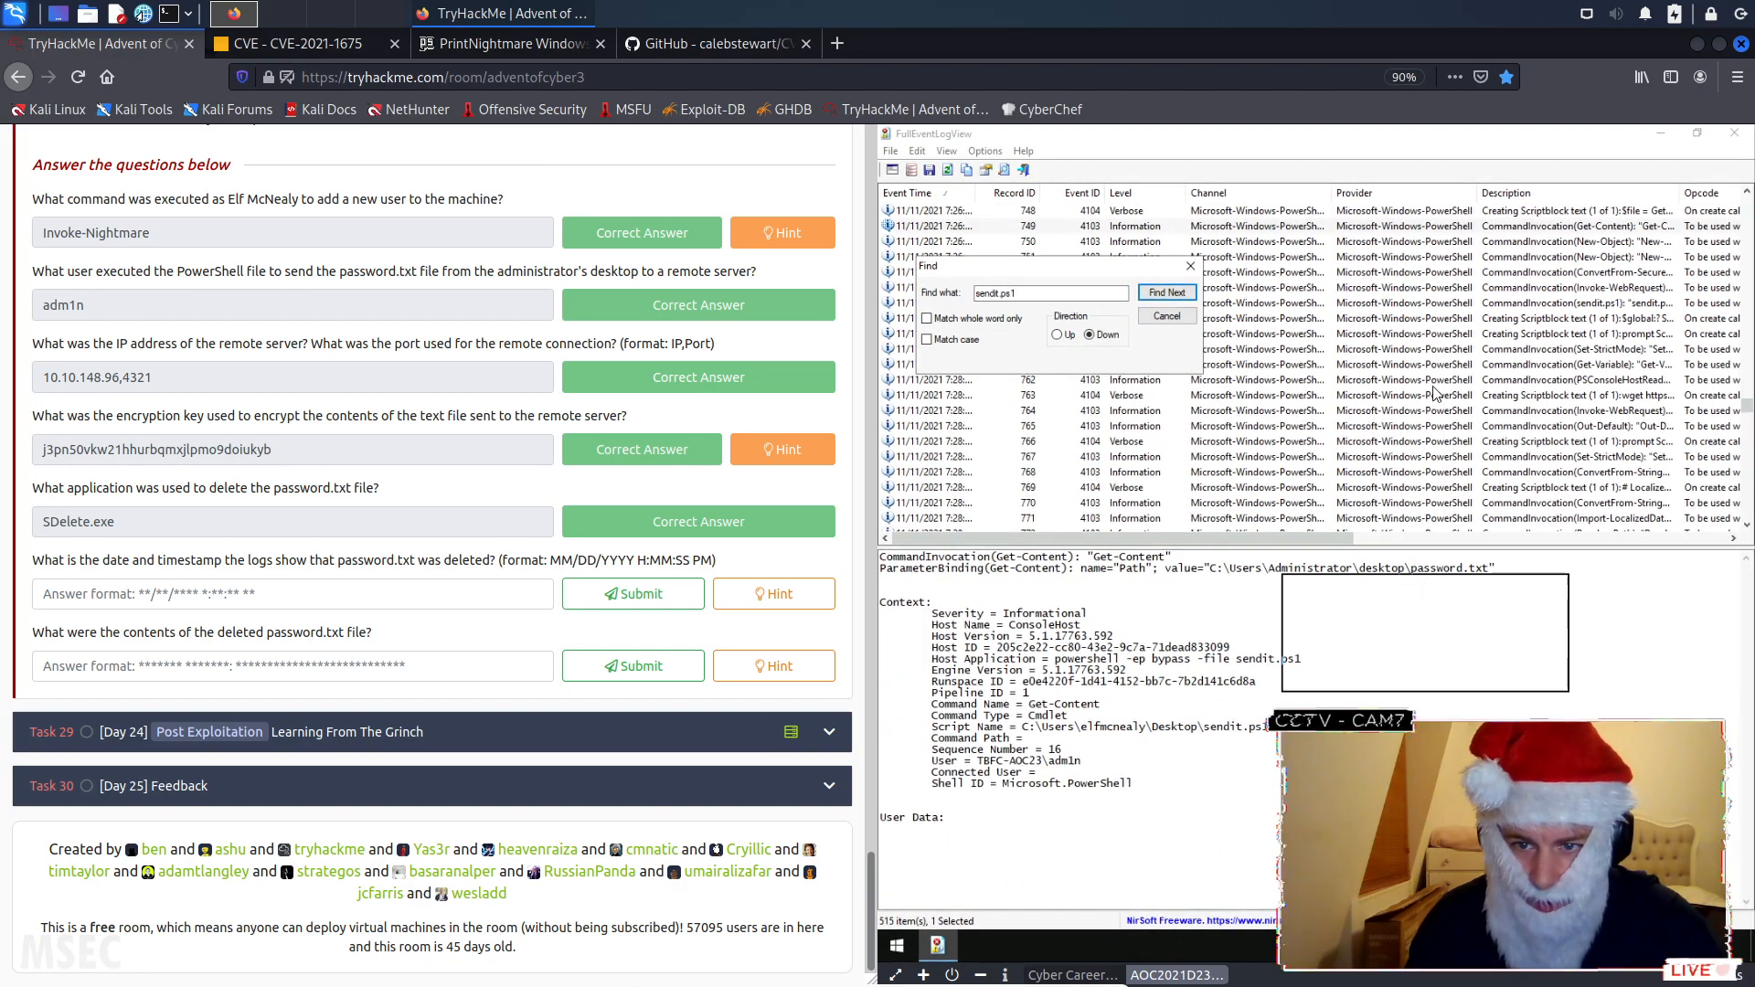
- Move the Find dialog clear of the event list and widen the Event Time column to show full timestamps
{"action": "left_click_drag", "start_coordinate": [1509, 688], "coordinate": [1508, 687]}
{"action": "scroll", "coordinate": [1142, 359], "scroll_direction": "down", "scroll_amount": 7}
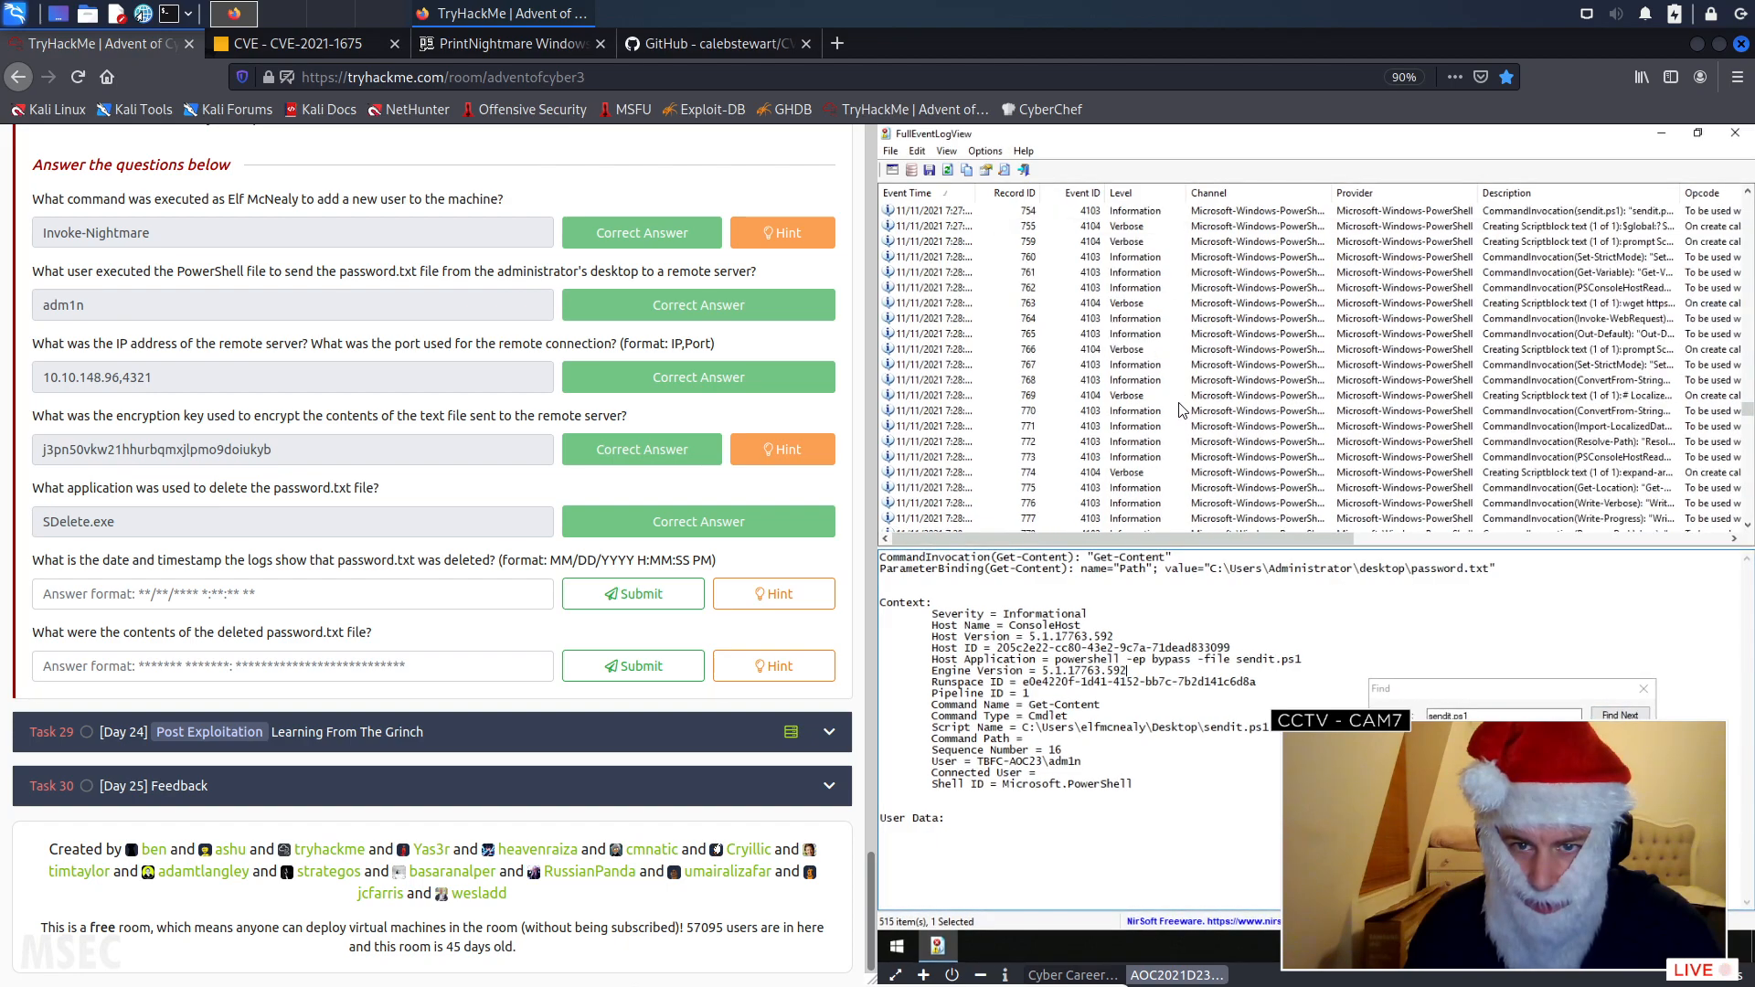
{"action": "scroll", "coordinate": [1134, 347], "scroll_direction": "up", "scroll_amount": 9}
{"action": "left_click", "coordinate": [928, 226]}
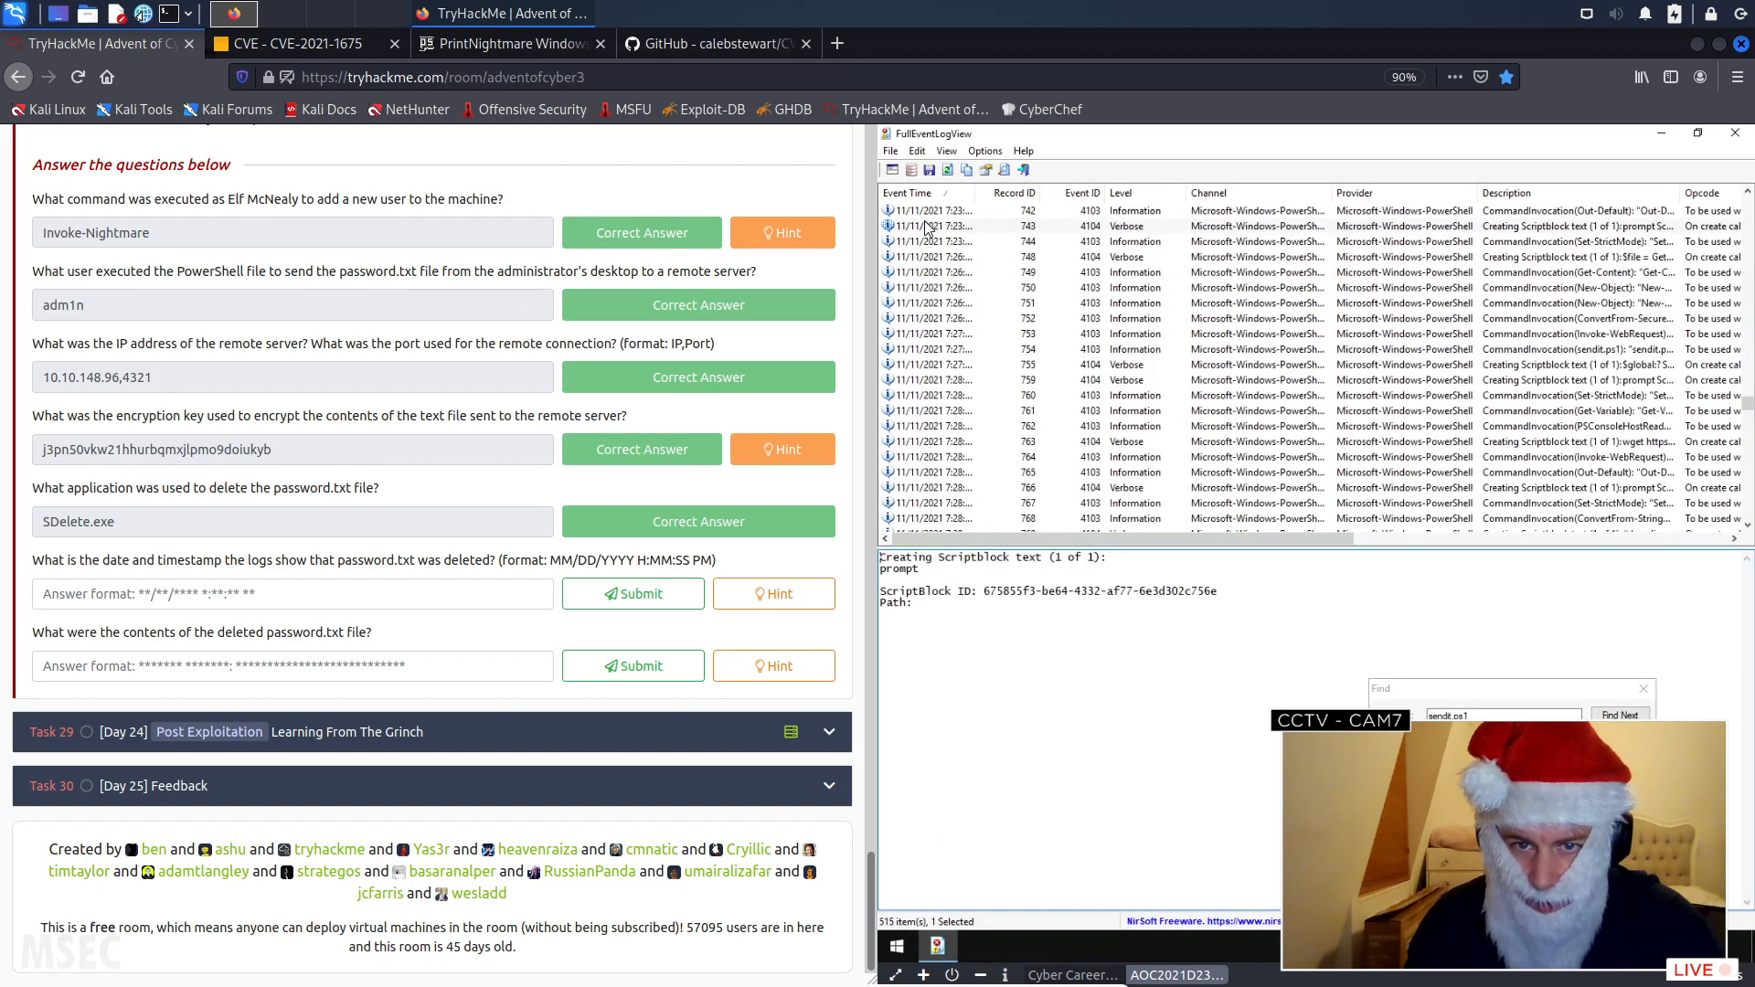
{"action": "left_click_drag", "start_coordinate": [978, 192], "coordinate": [1007, 192]}
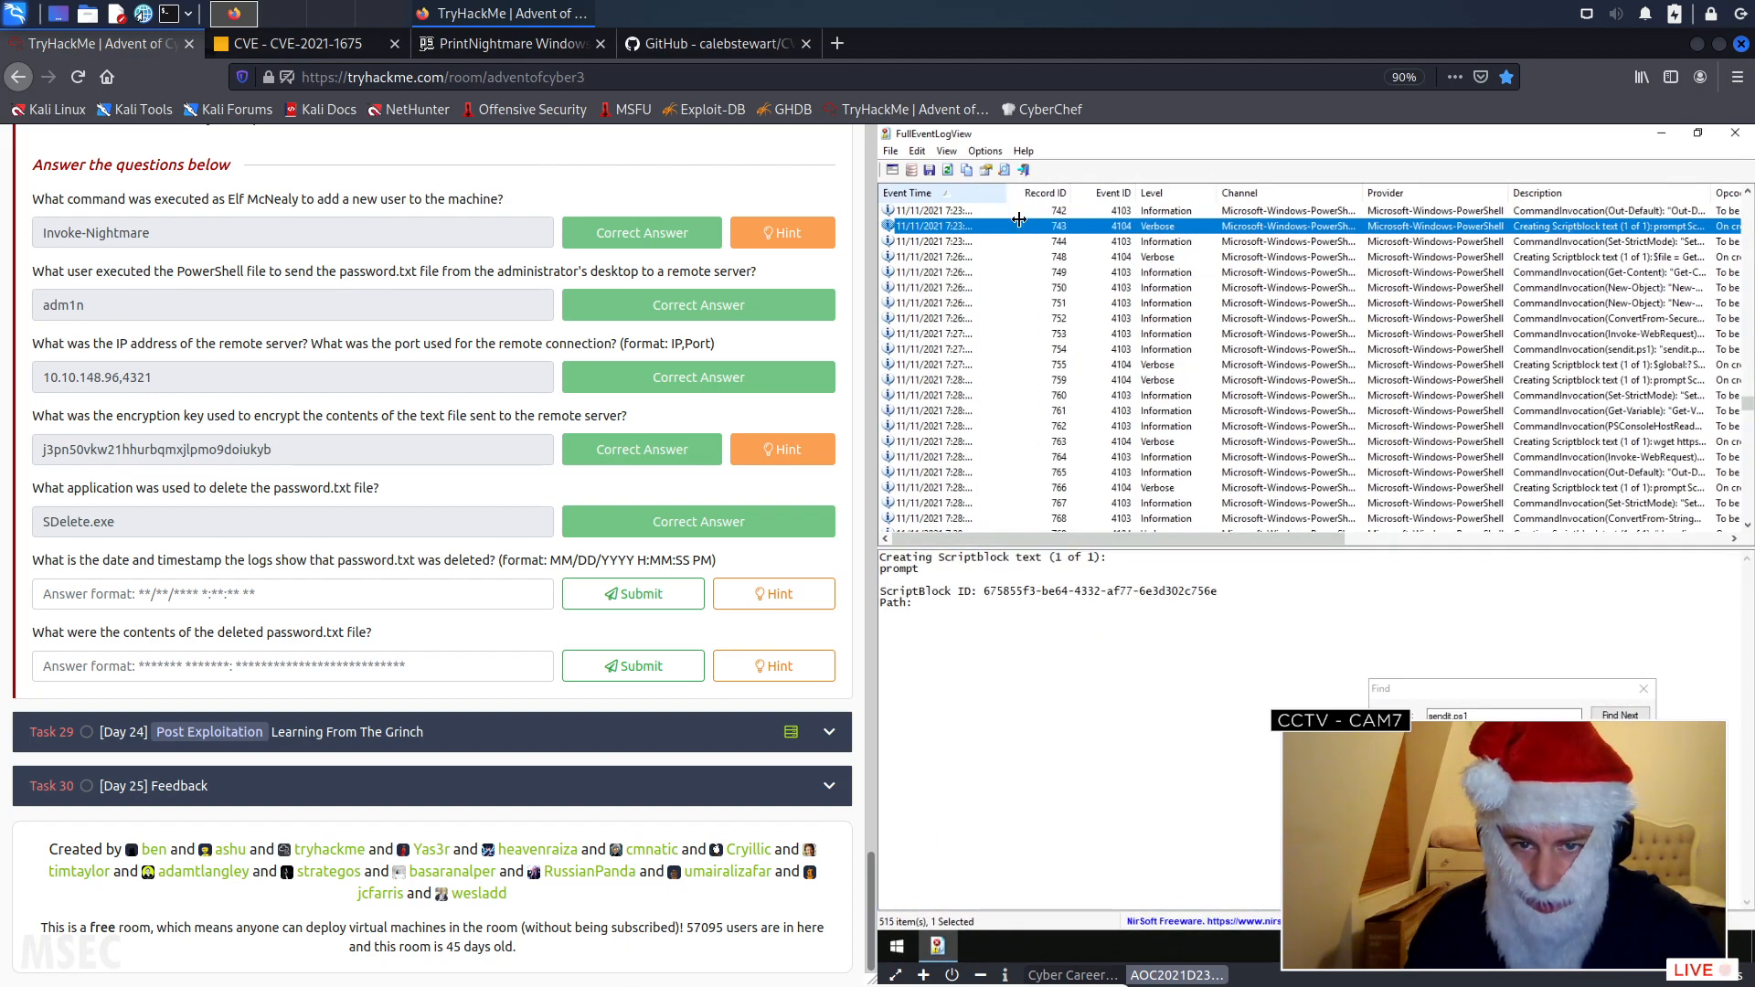
- Check the timestamps of the sendit.ps1 script block and the following Get-Content event that reads password.txt
{"action": "left_click", "coordinate": [1623, 715]}
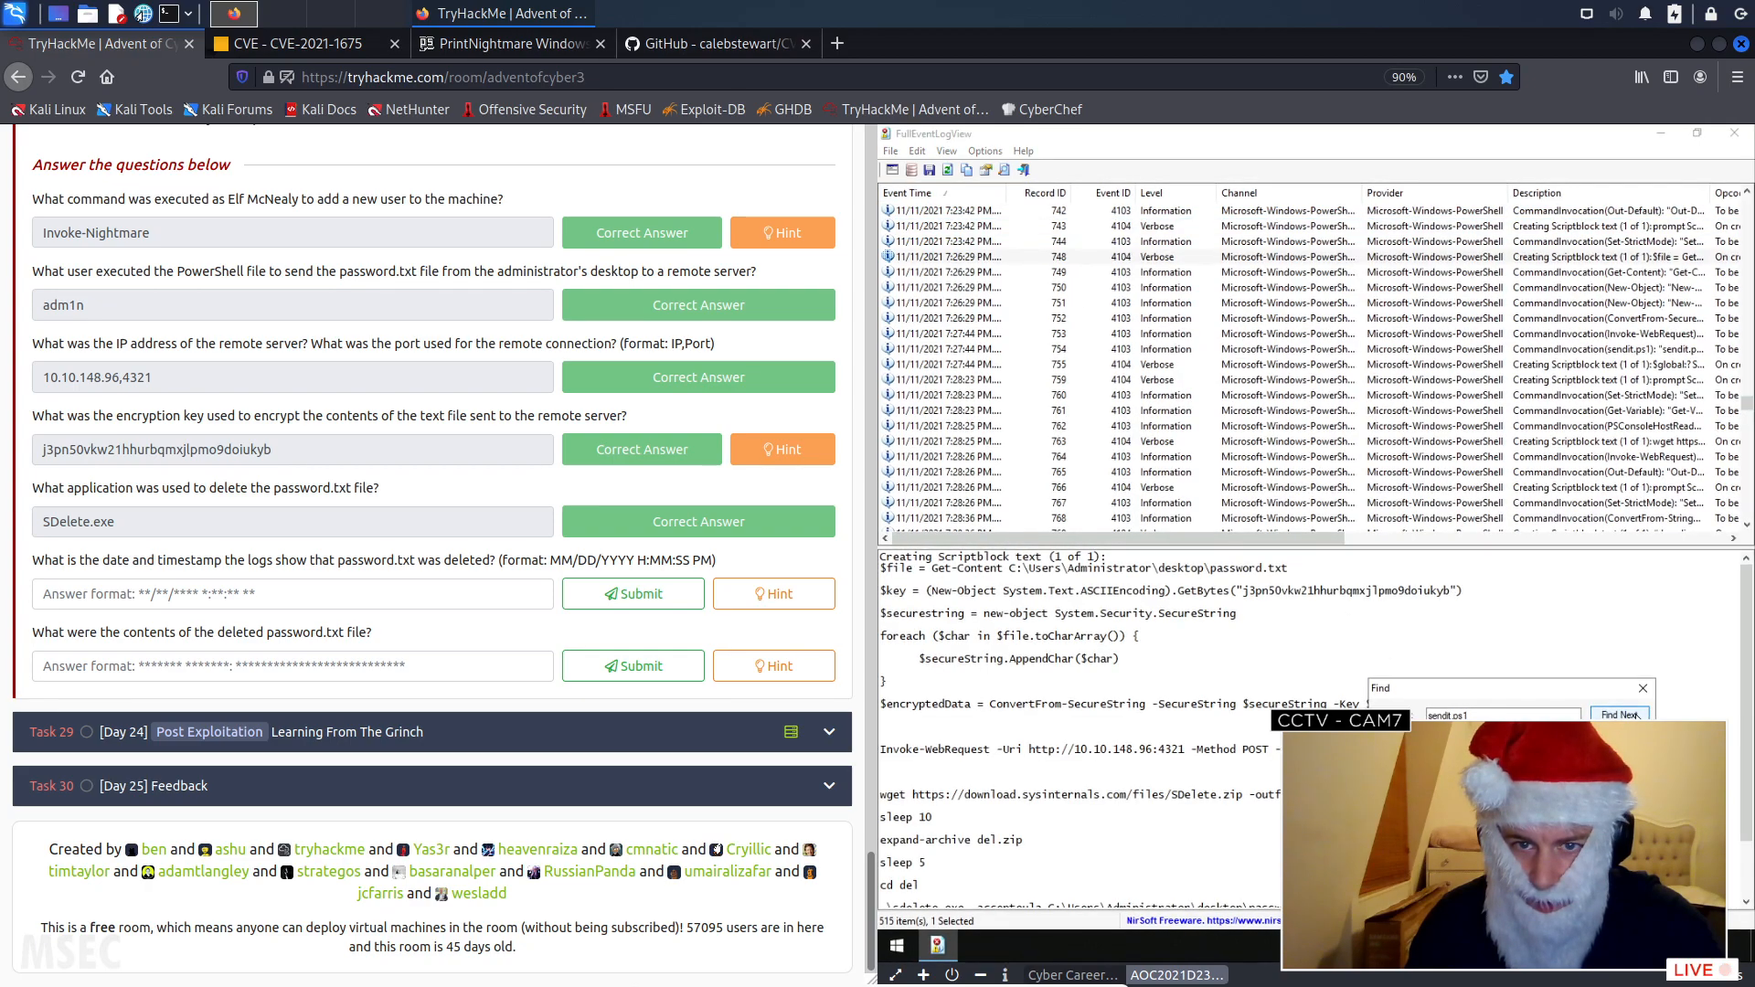
{"action": "left_click", "coordinate": [964, 258]}
{"action": "left_click", "coordinate": [1620, 714]}
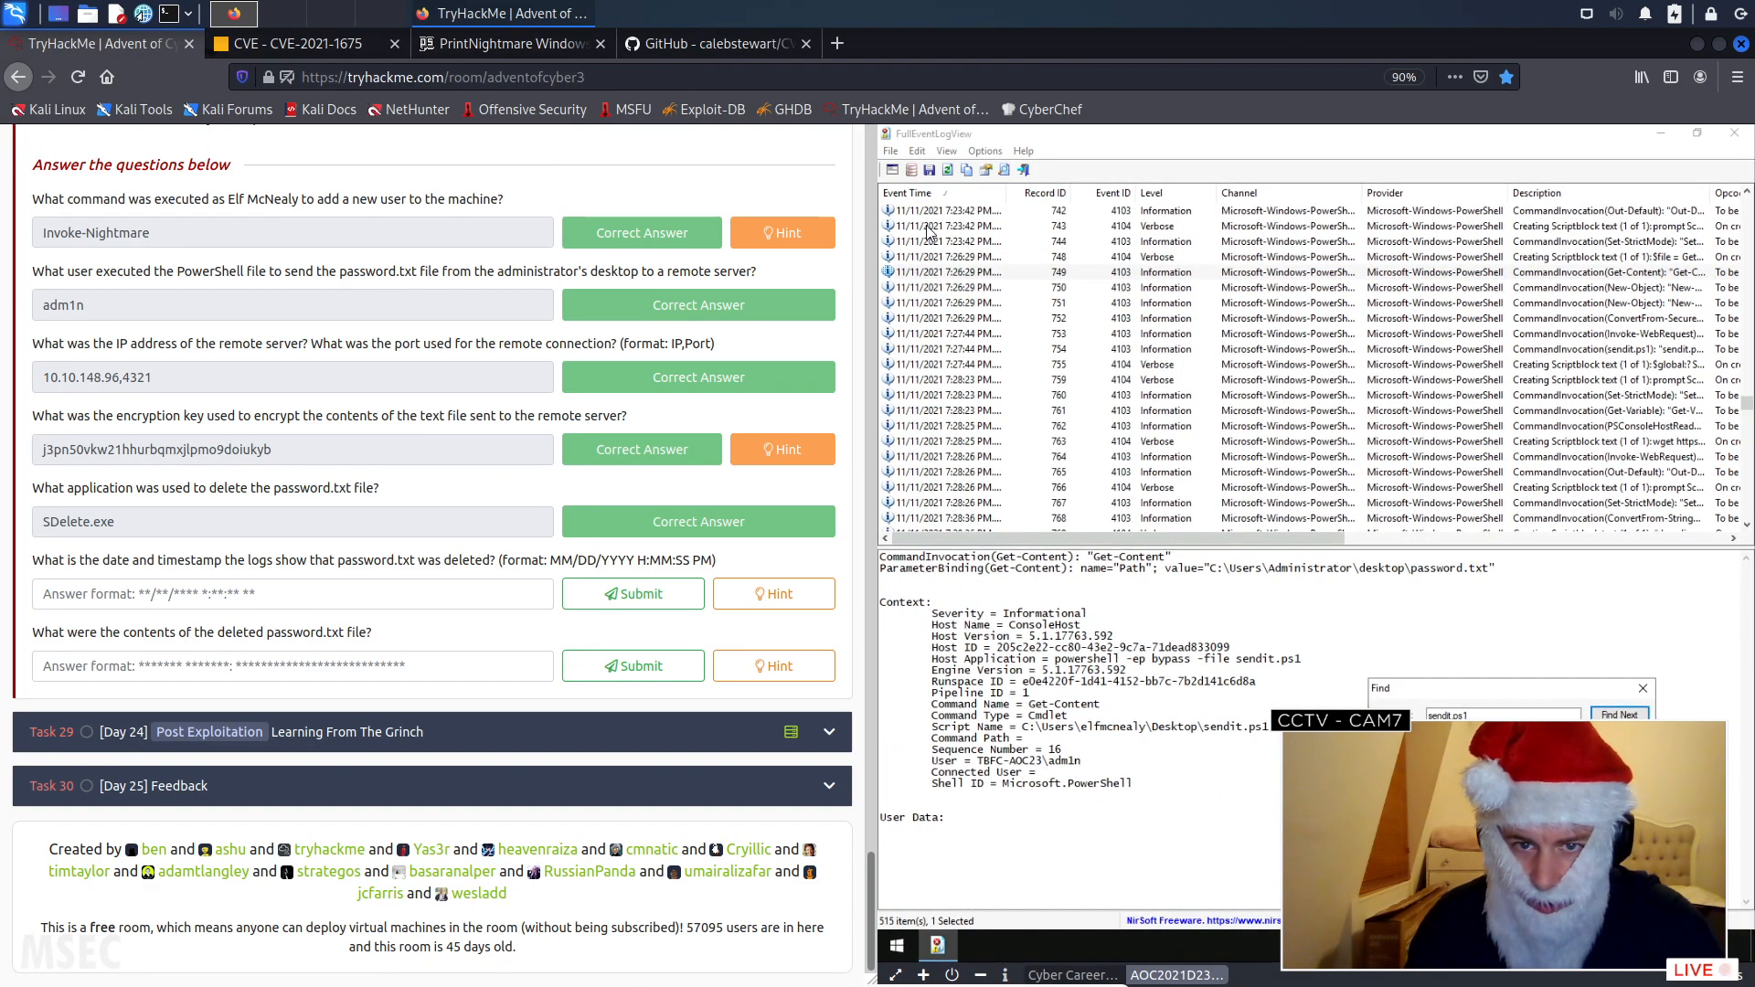
{"action": "left_click", "coordinate": [972, 273]}
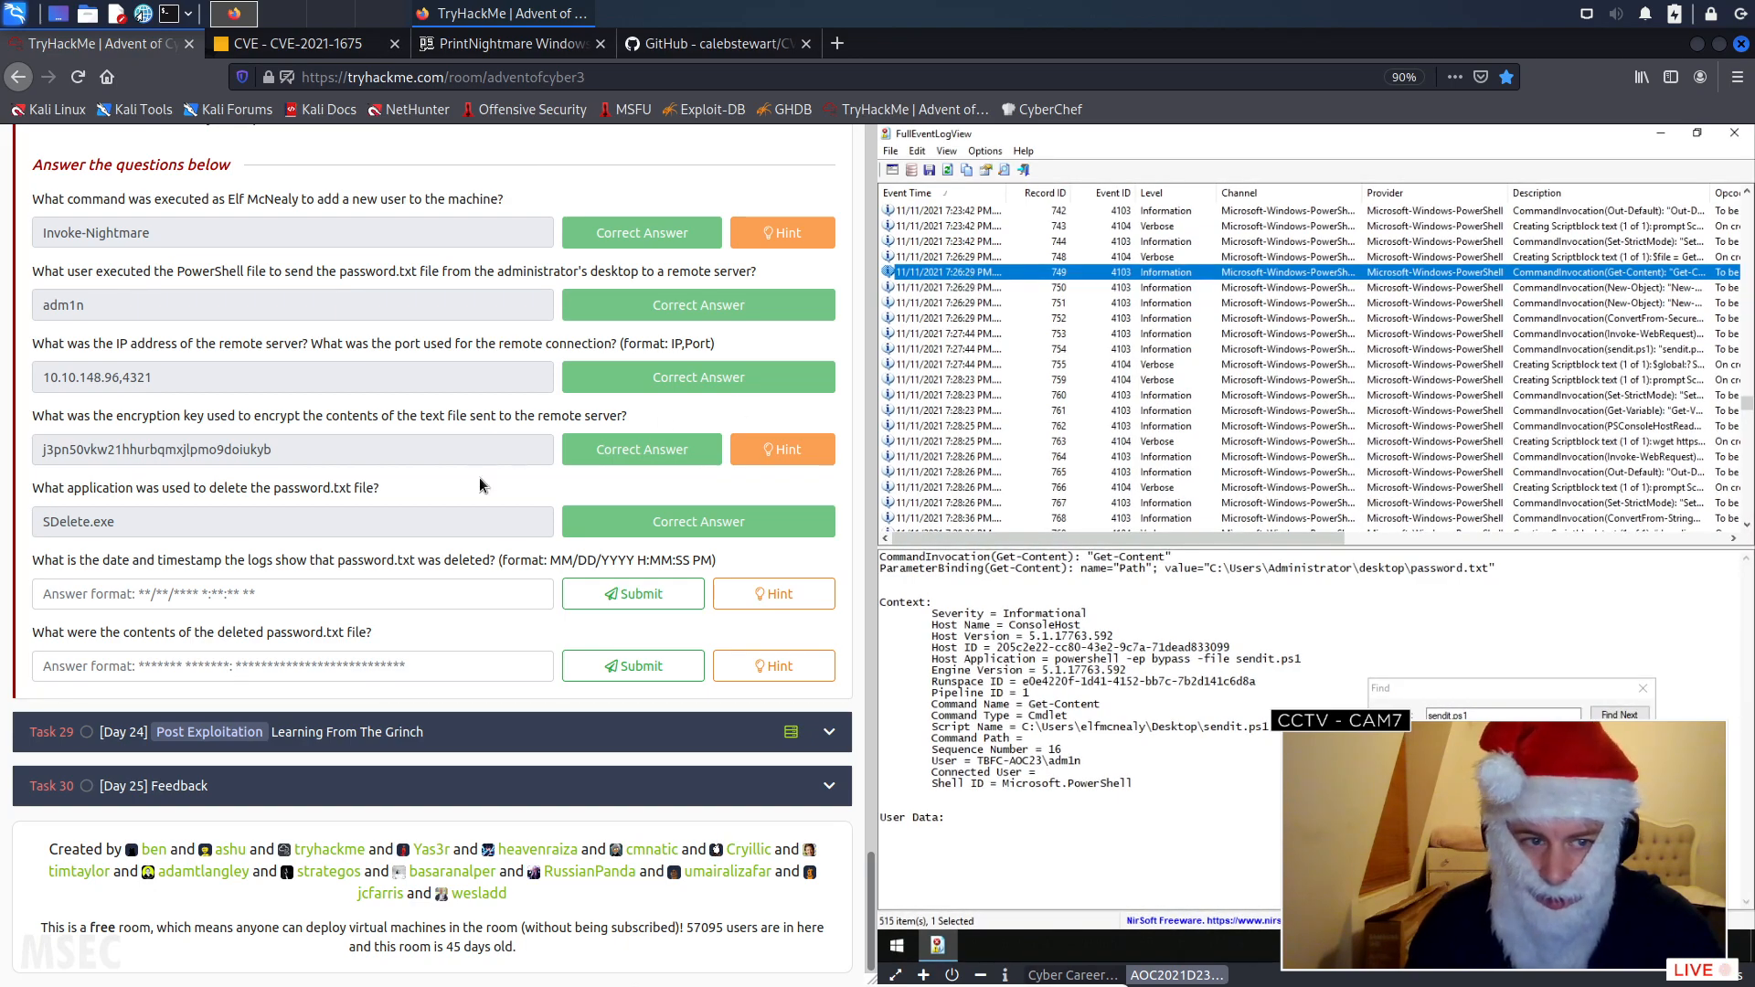
- Try submitting "11/11/2021 7:26:29" as the date and timestamp of the password.txt deletion
{"action": "left_click", "coordinate": [300, 602]}
{"action": "type", "text": "1"}
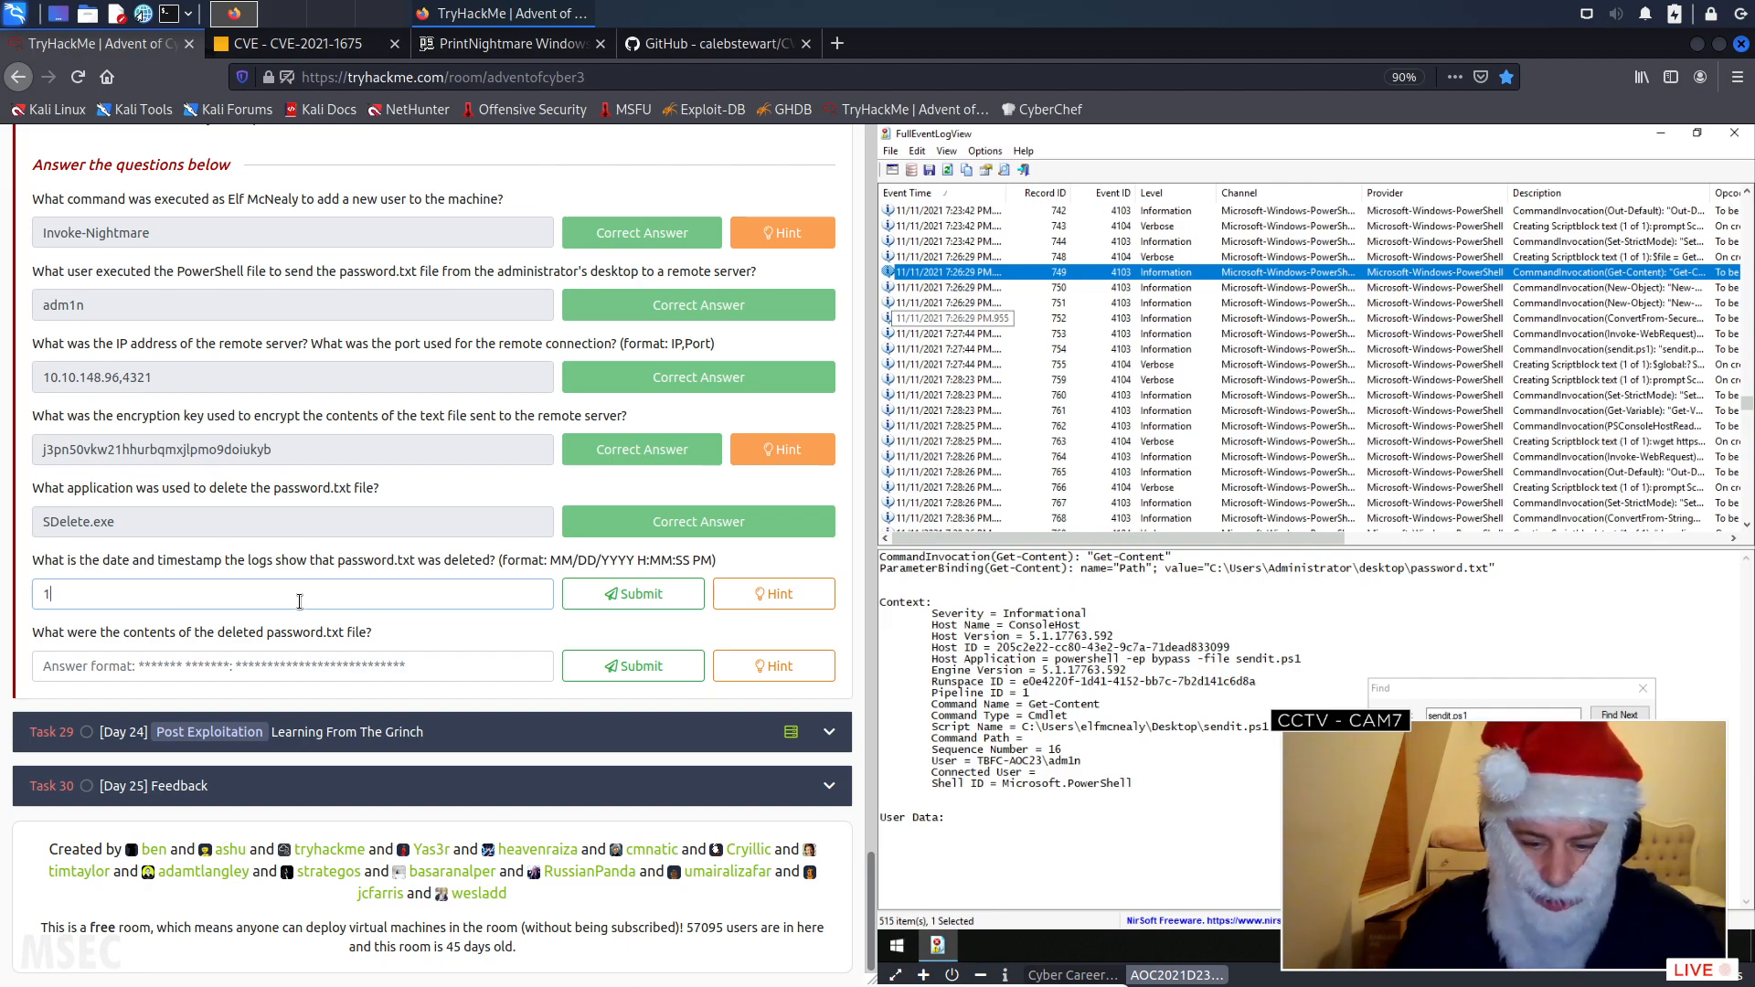
{"action": "type", "text": "1/11/2021 7:"}
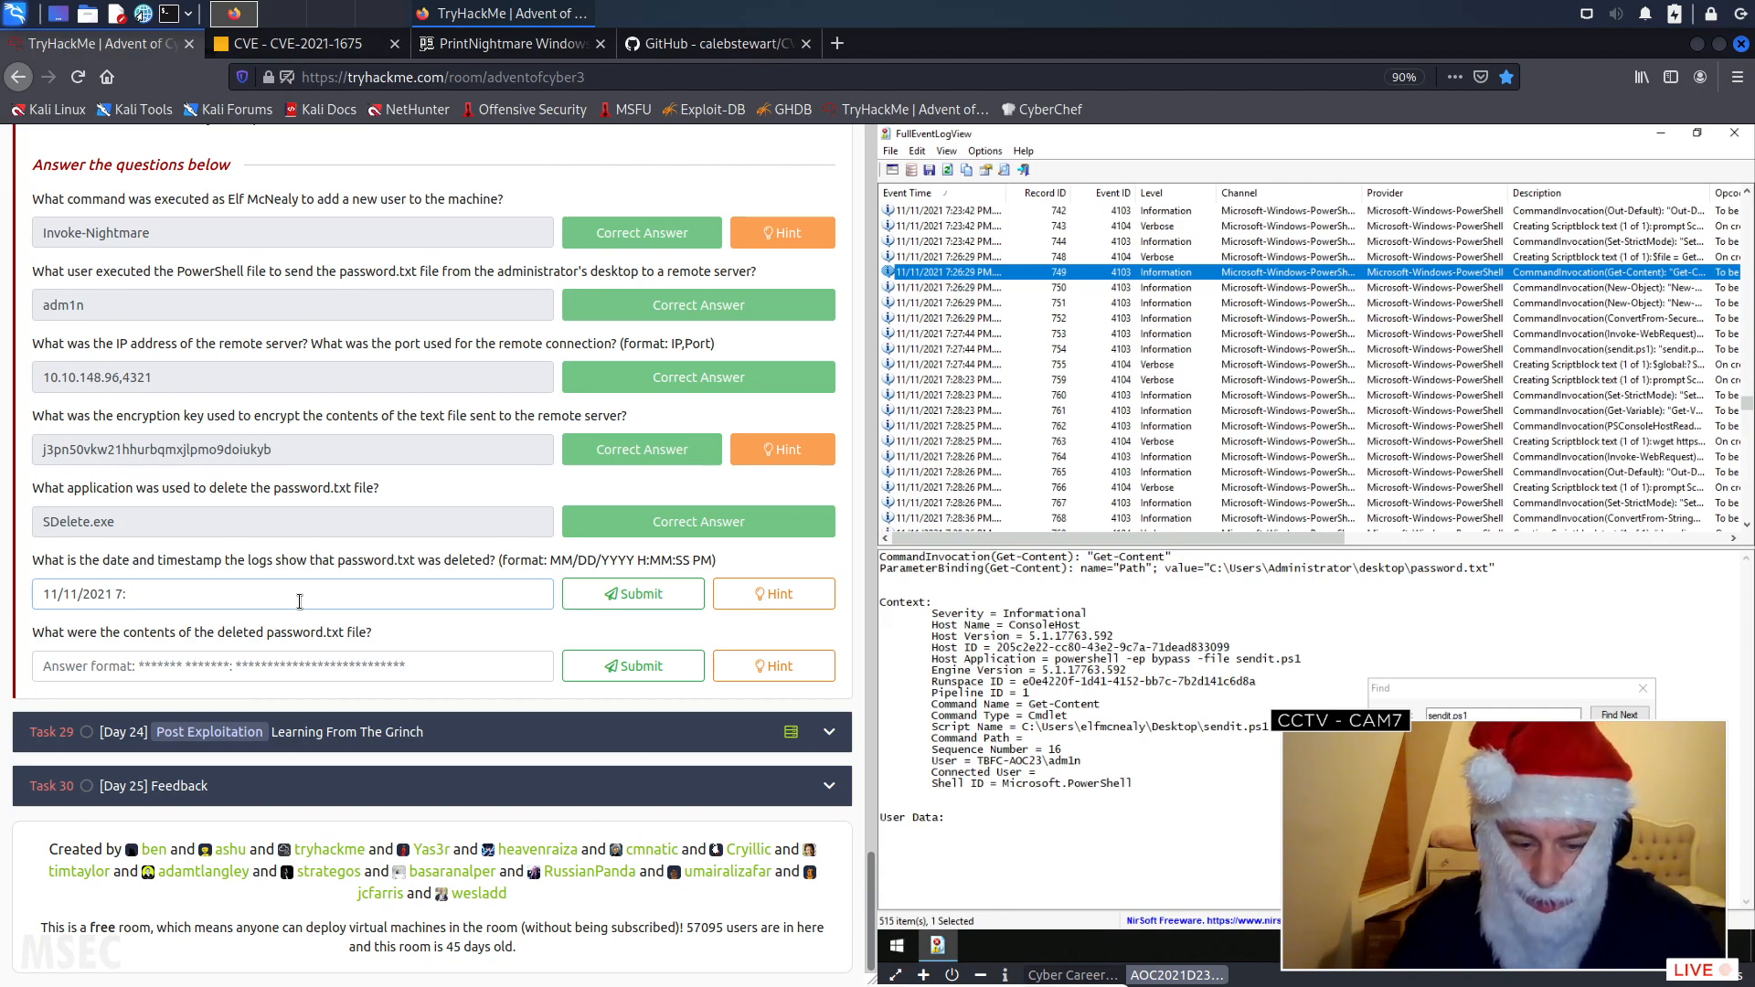
{"action": "type", "text": "26:29"}
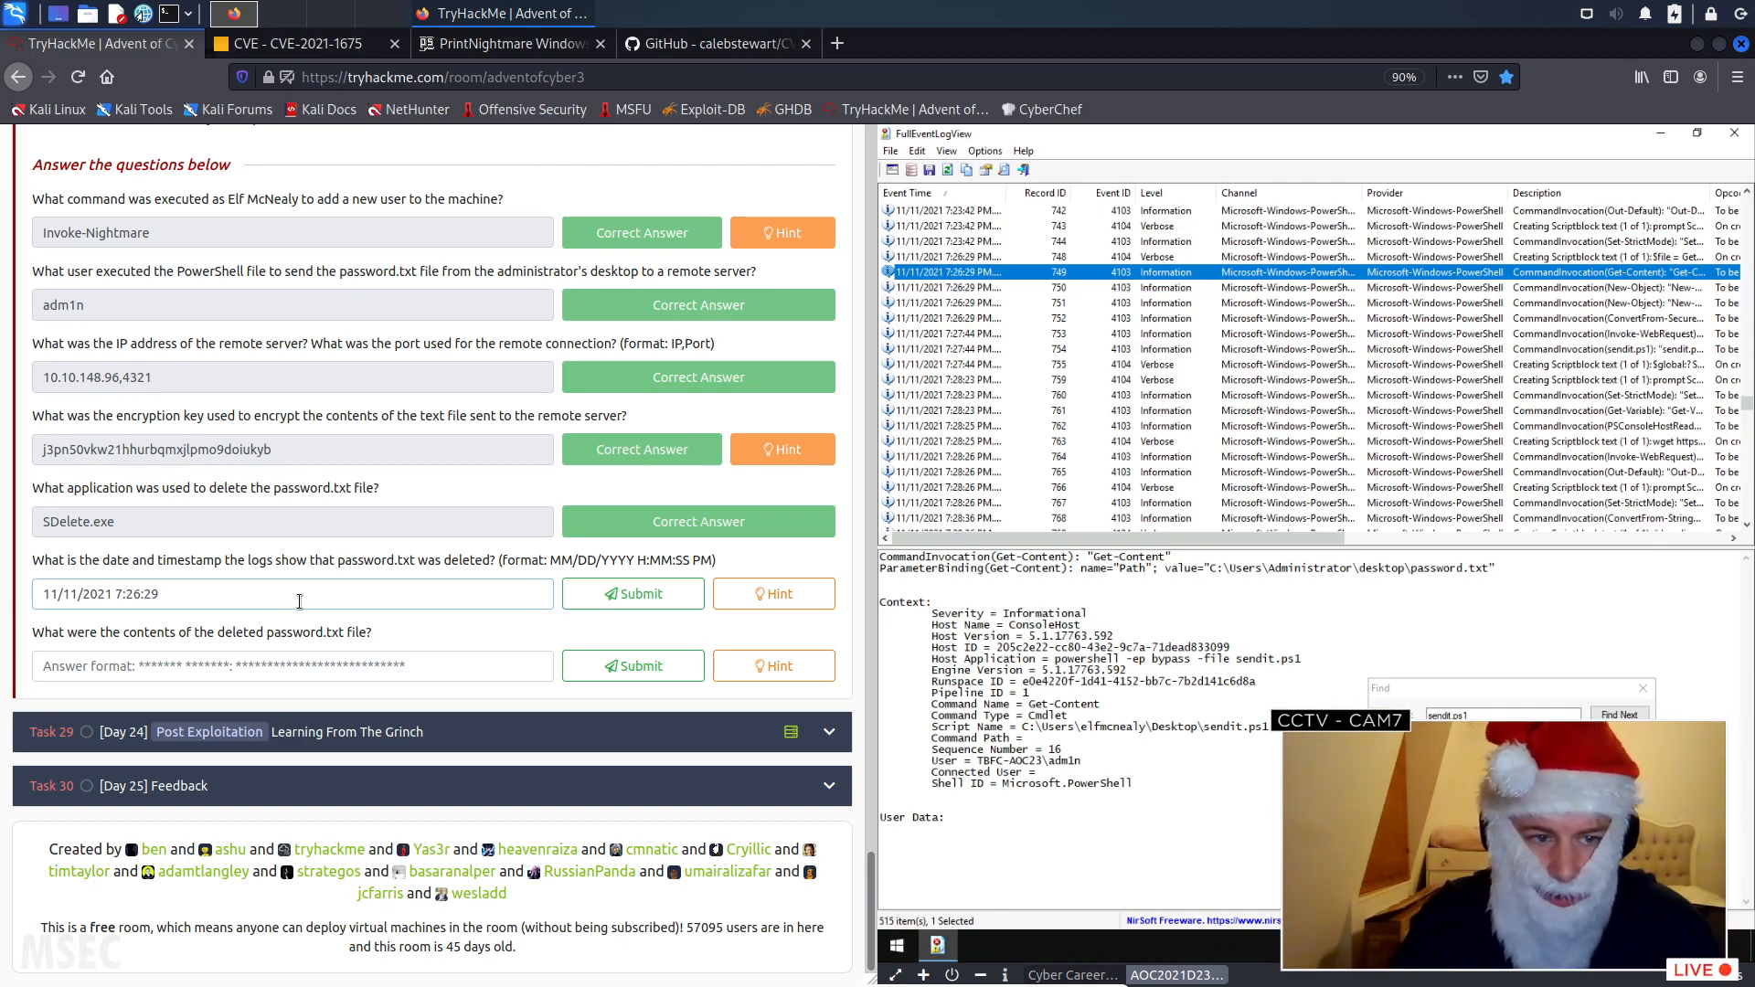
{"action": "key", "text": "Return"}
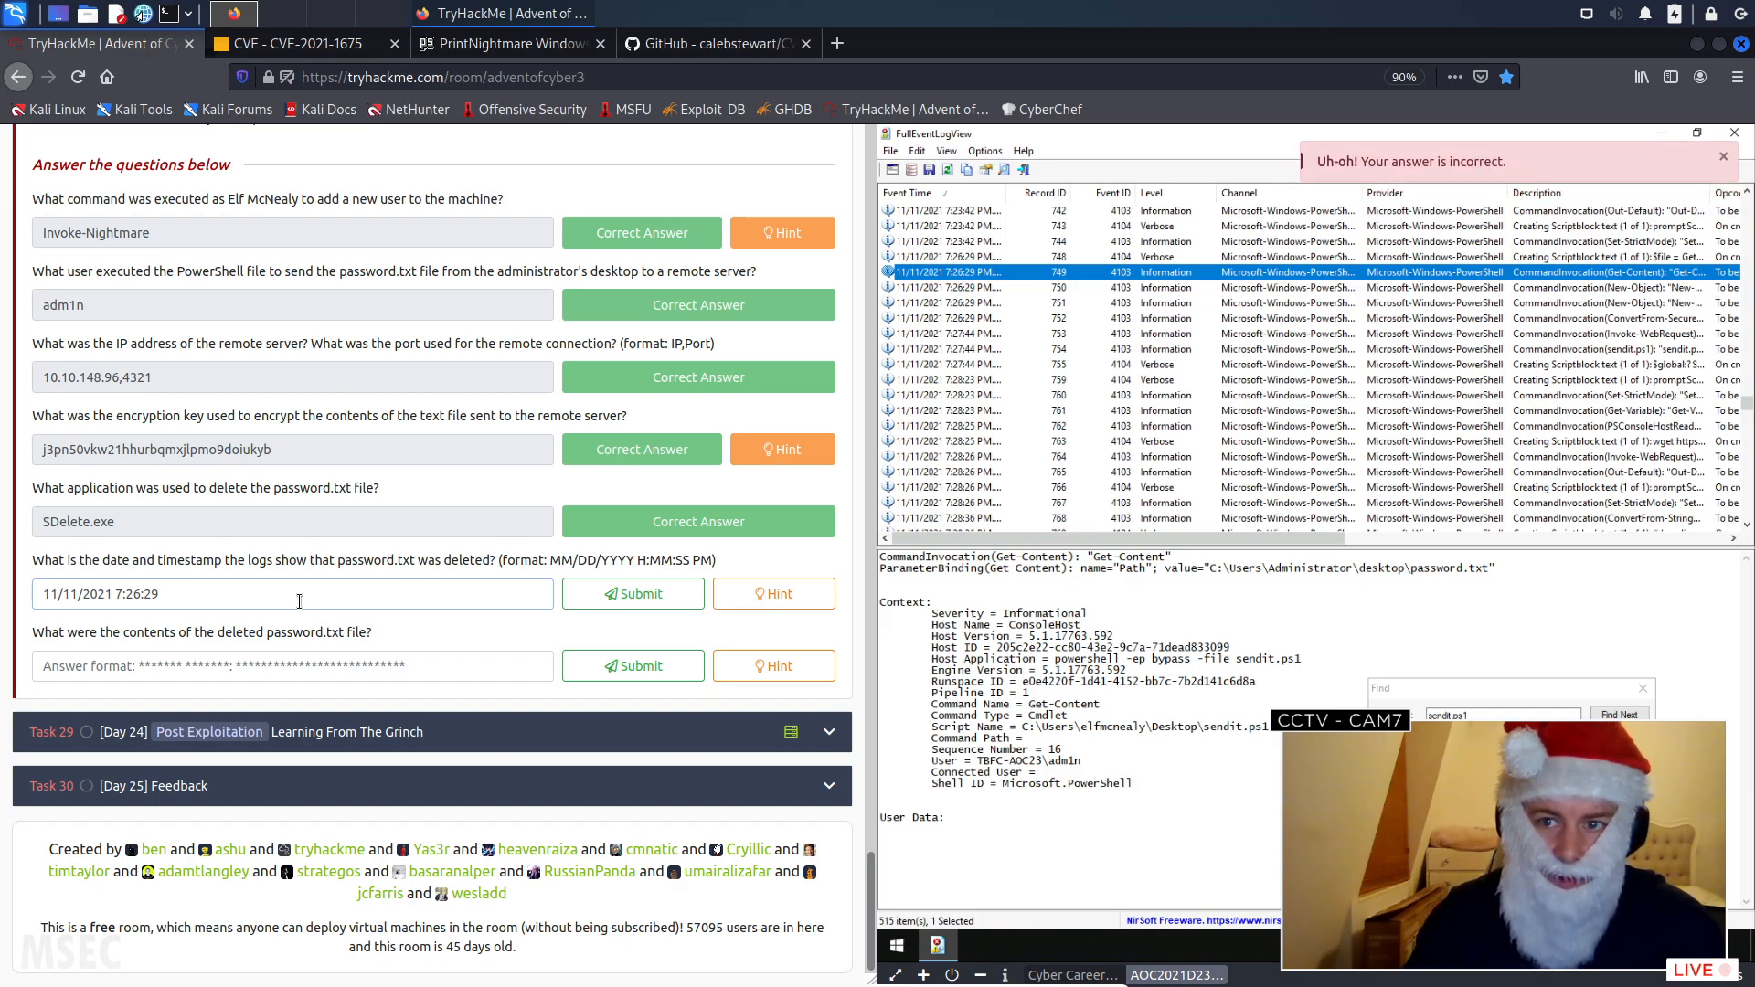
{"action": "left_click", "coordinate": [634, 595]}
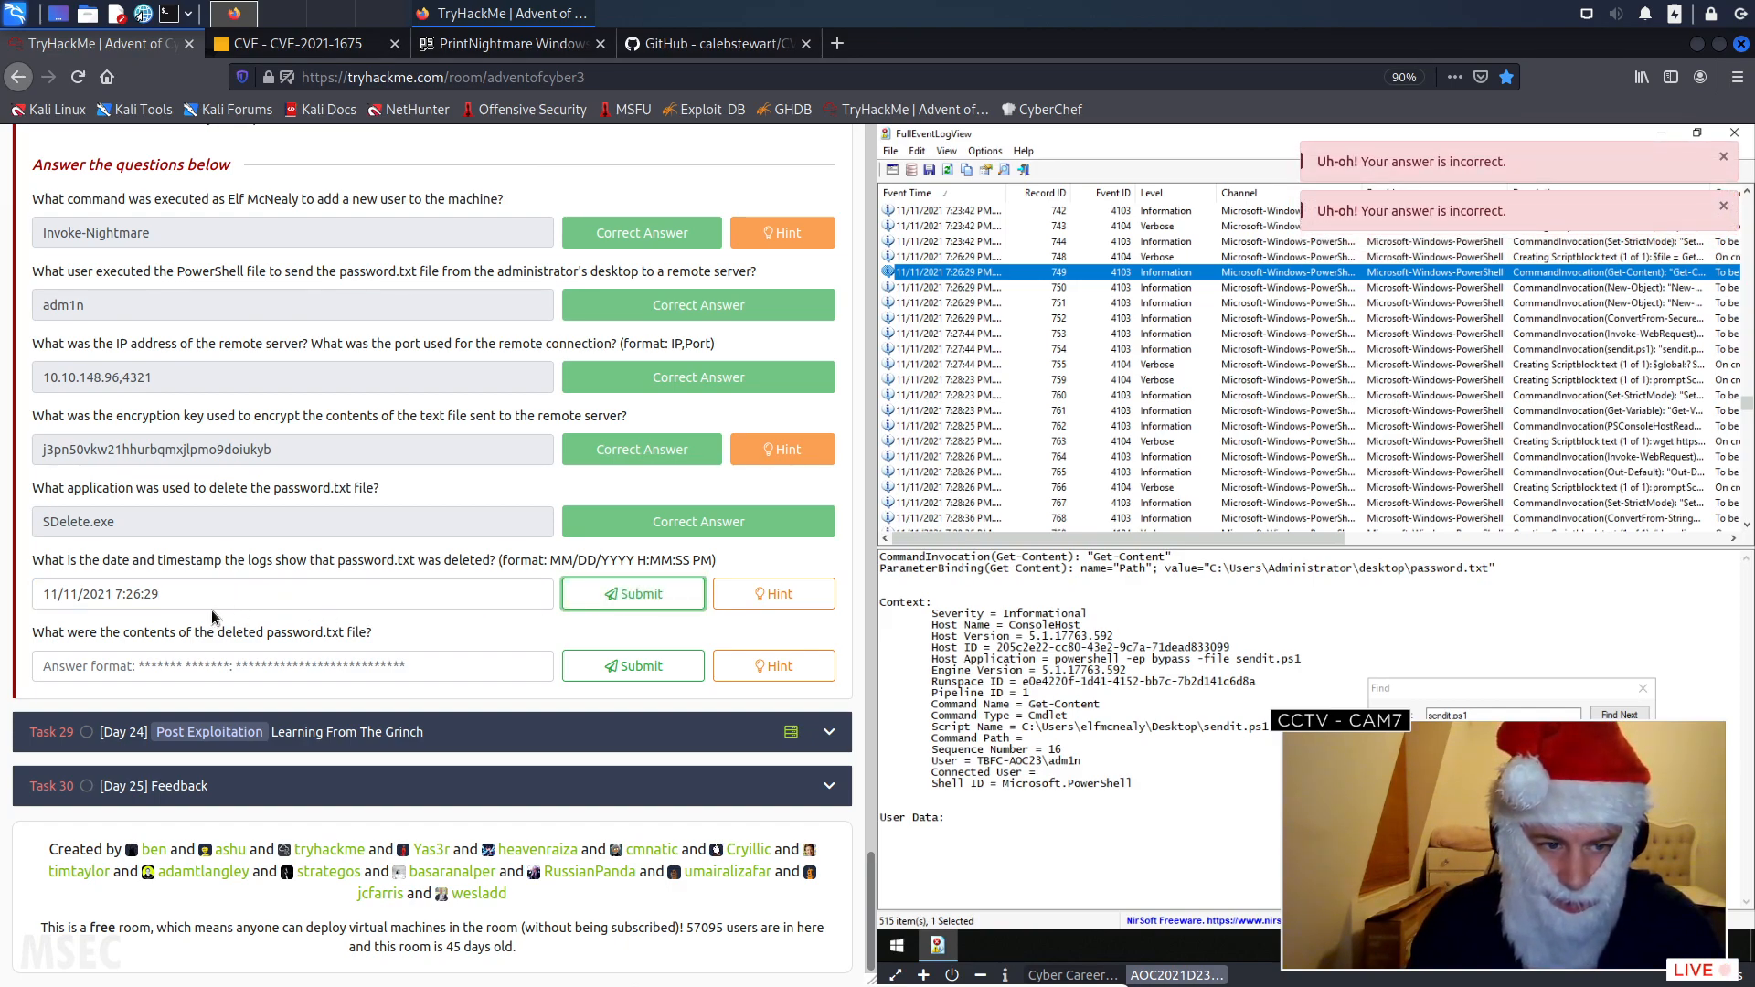
- Read the hint for the password.txt deletion timestamp question and close the Find dialog in the event viewer
{"action": "left_click", "coordinate": [771, 596]}
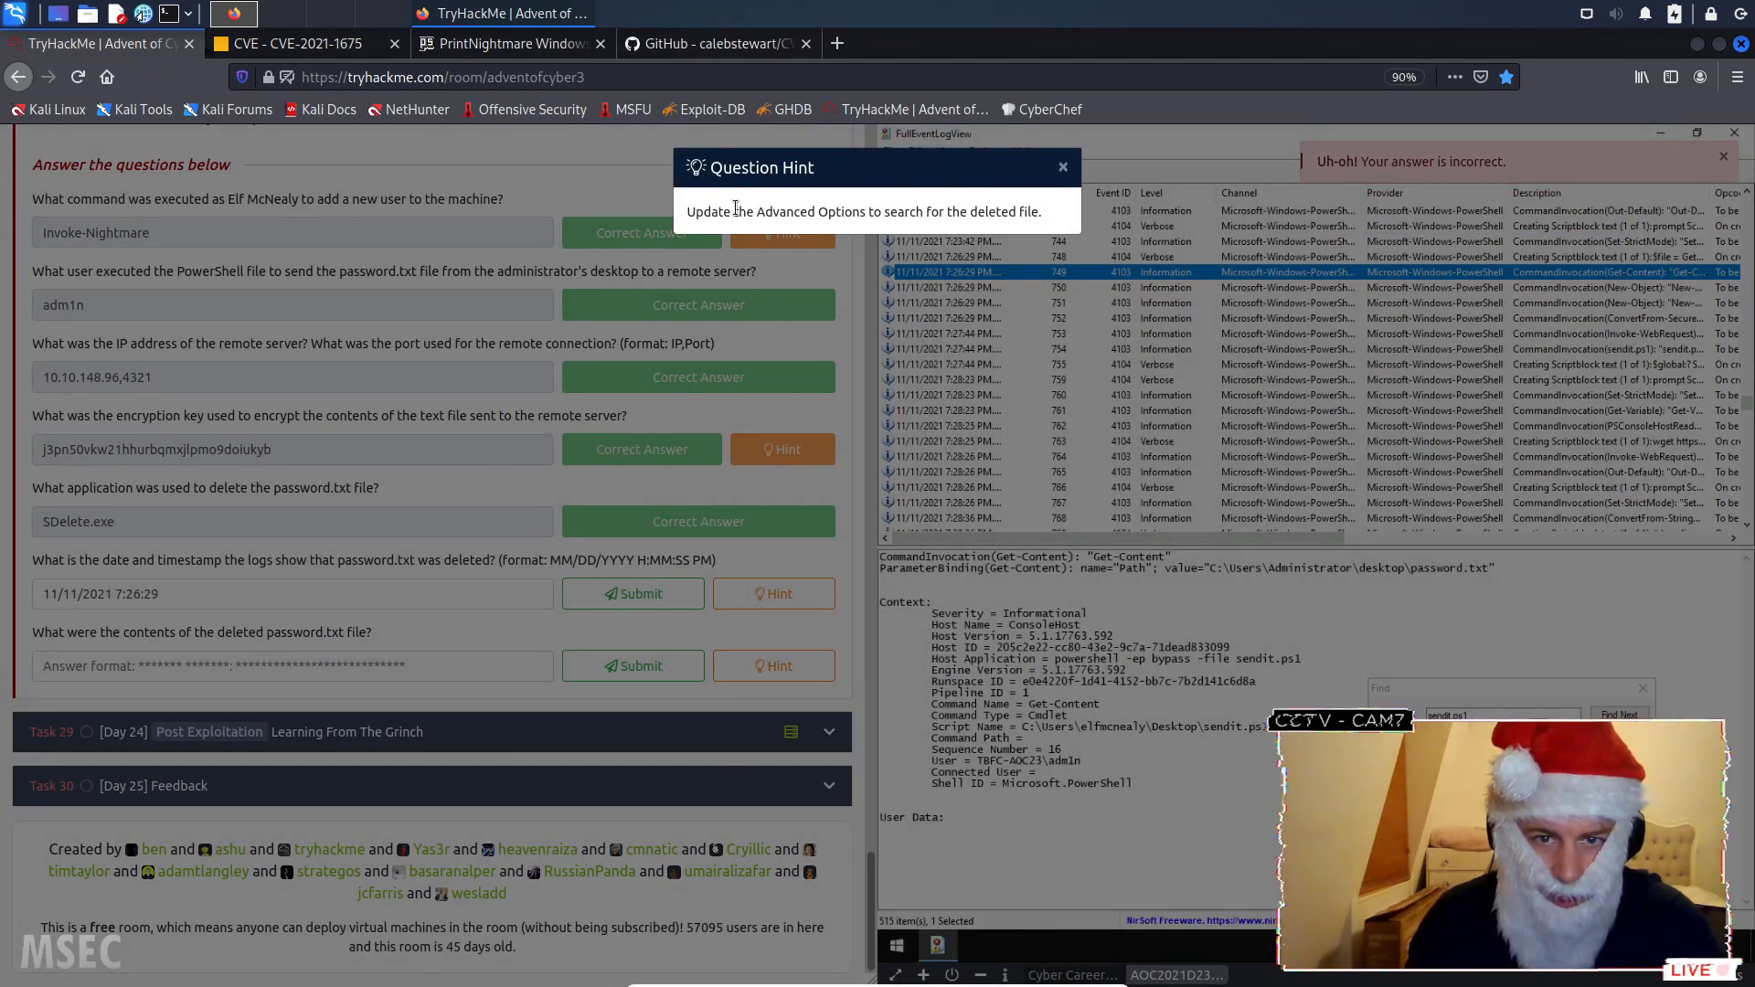
{"action": "left_click", "coordinate": [1063, 170]}
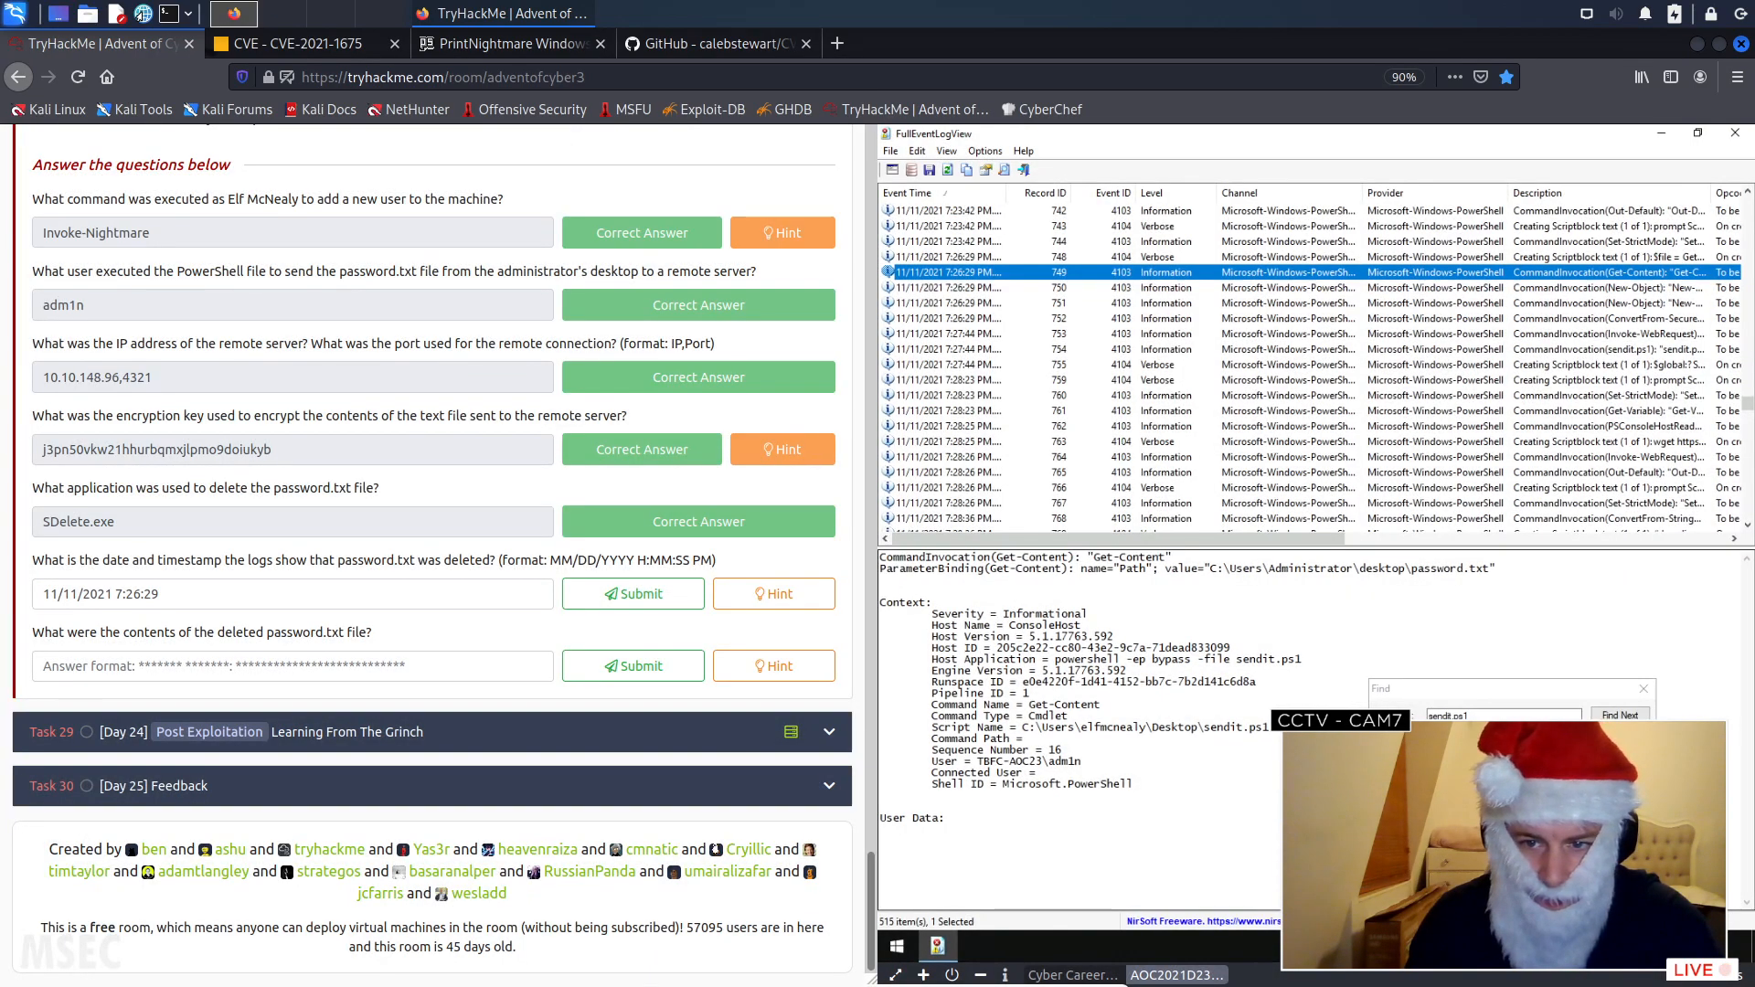
{"action": "left_click", "coordinate": [1486, 715]}
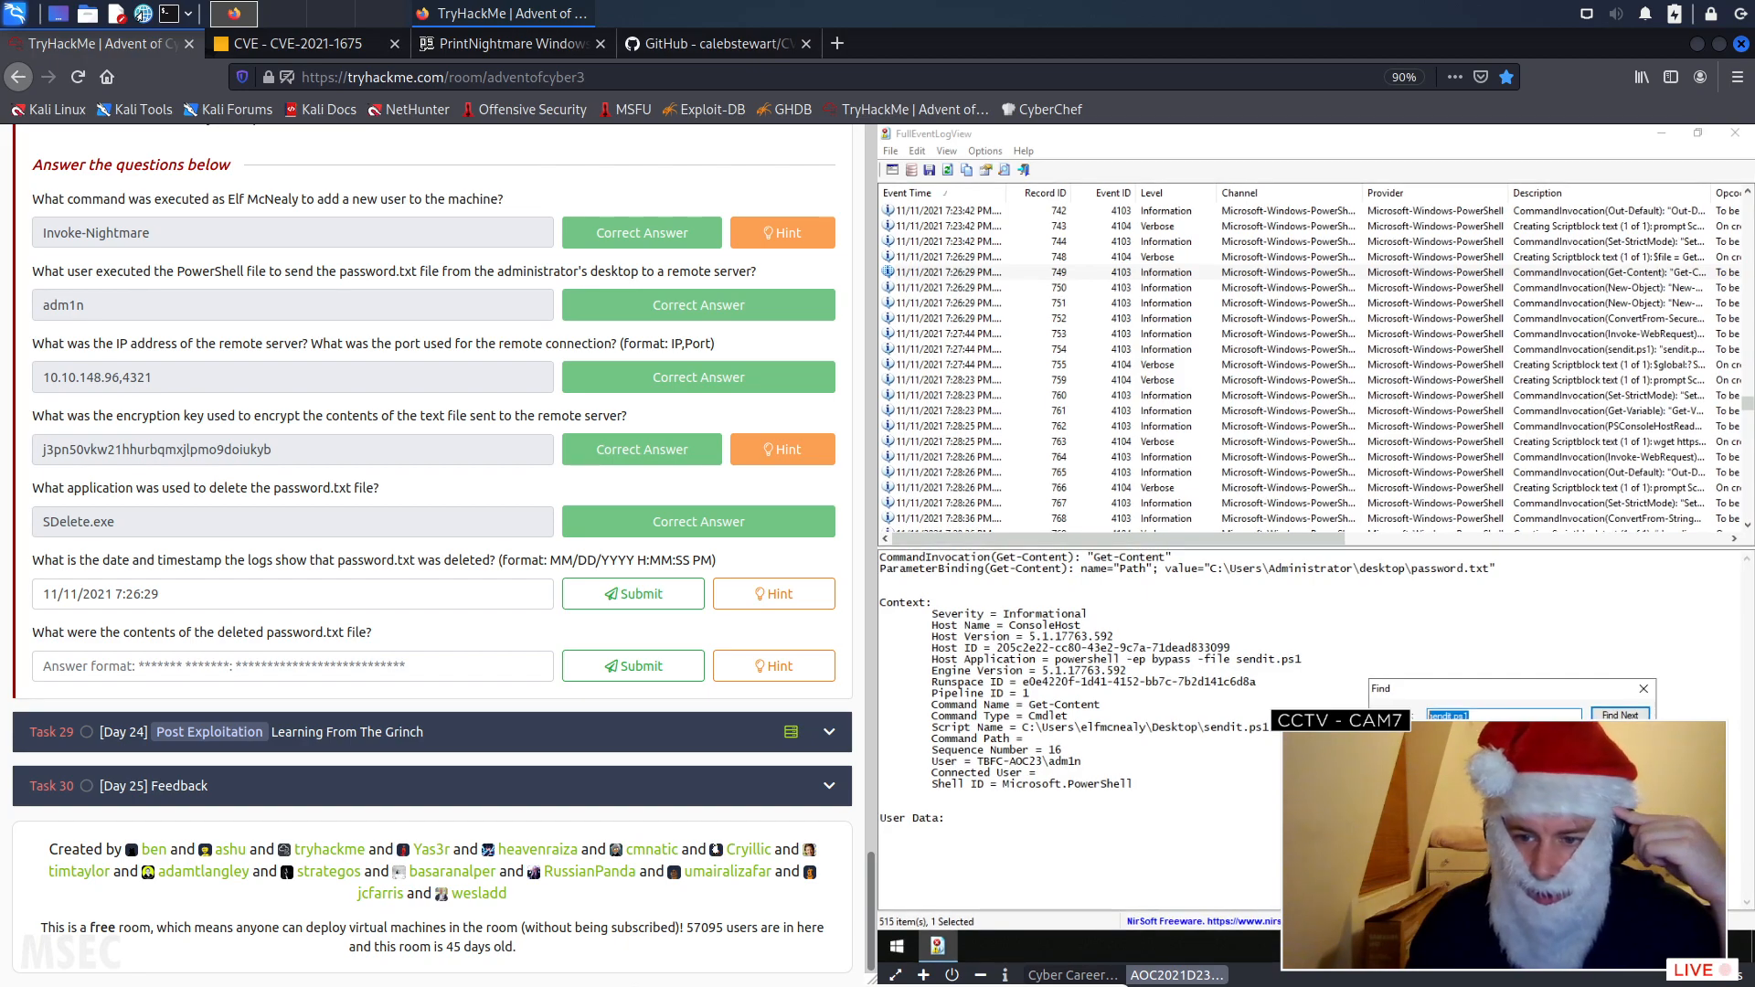
{"action": "key", "text": "Escape"}
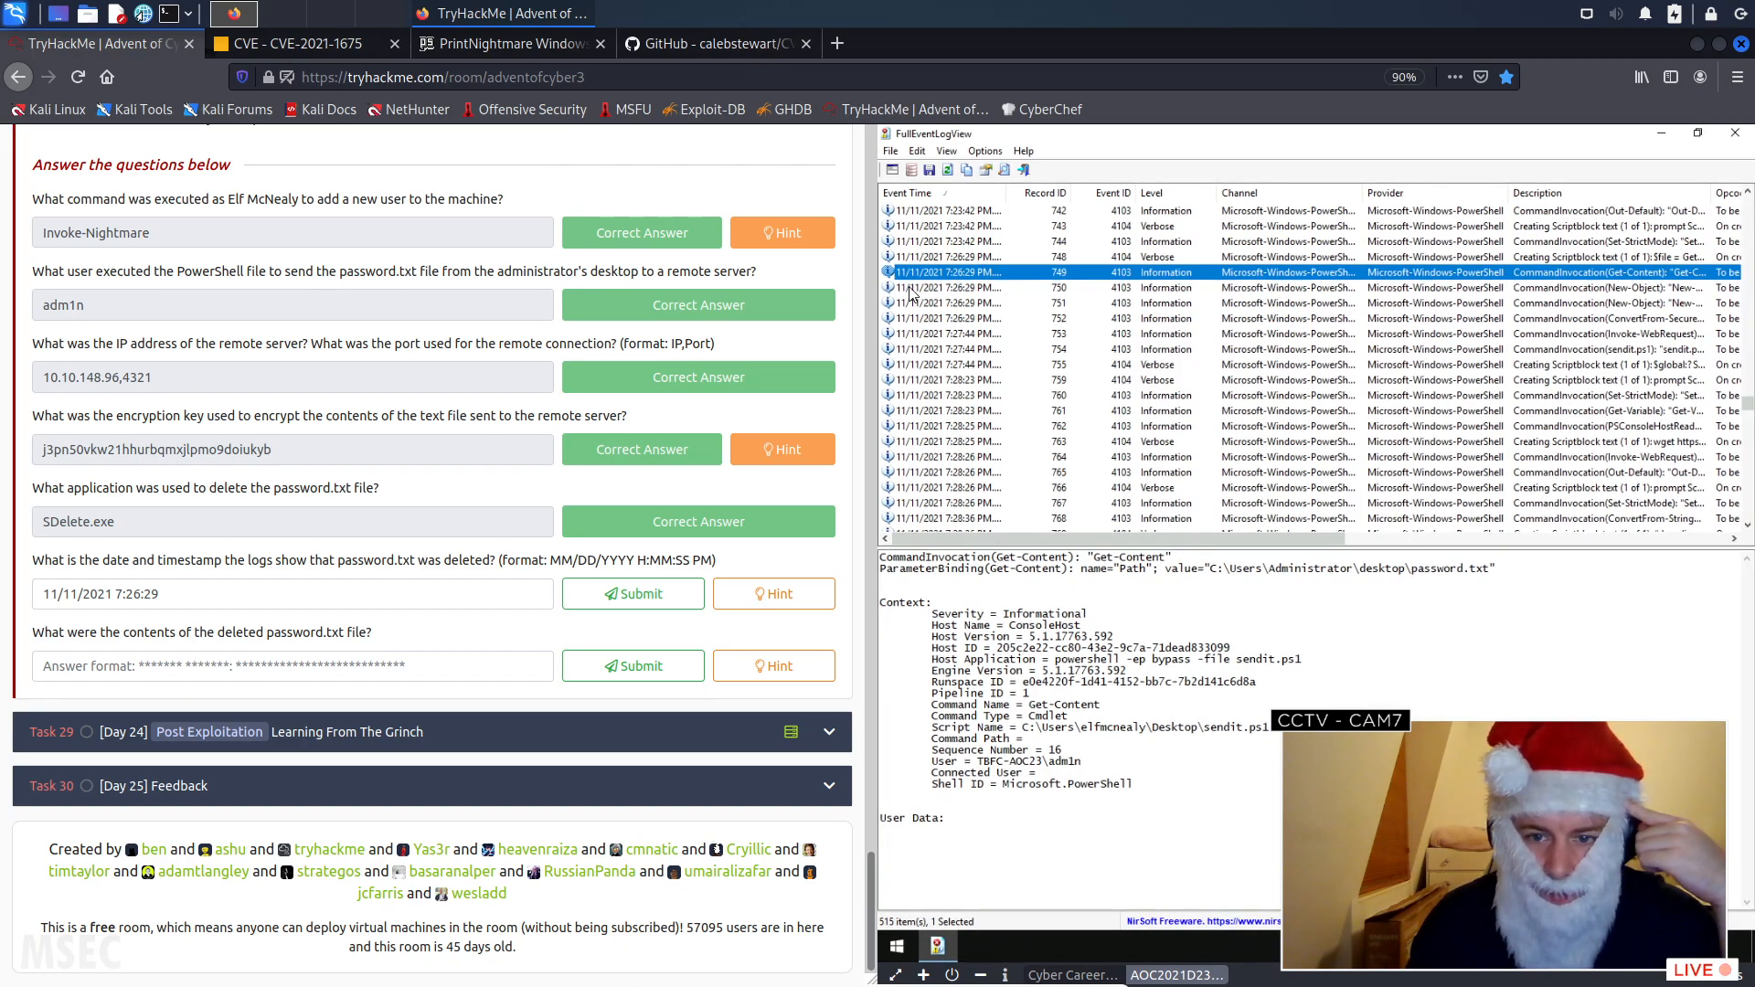
- Filter the event list to show only events whose description contains the string *password.txt*
{"action": "left_click", "coordinate": [892, 169]}
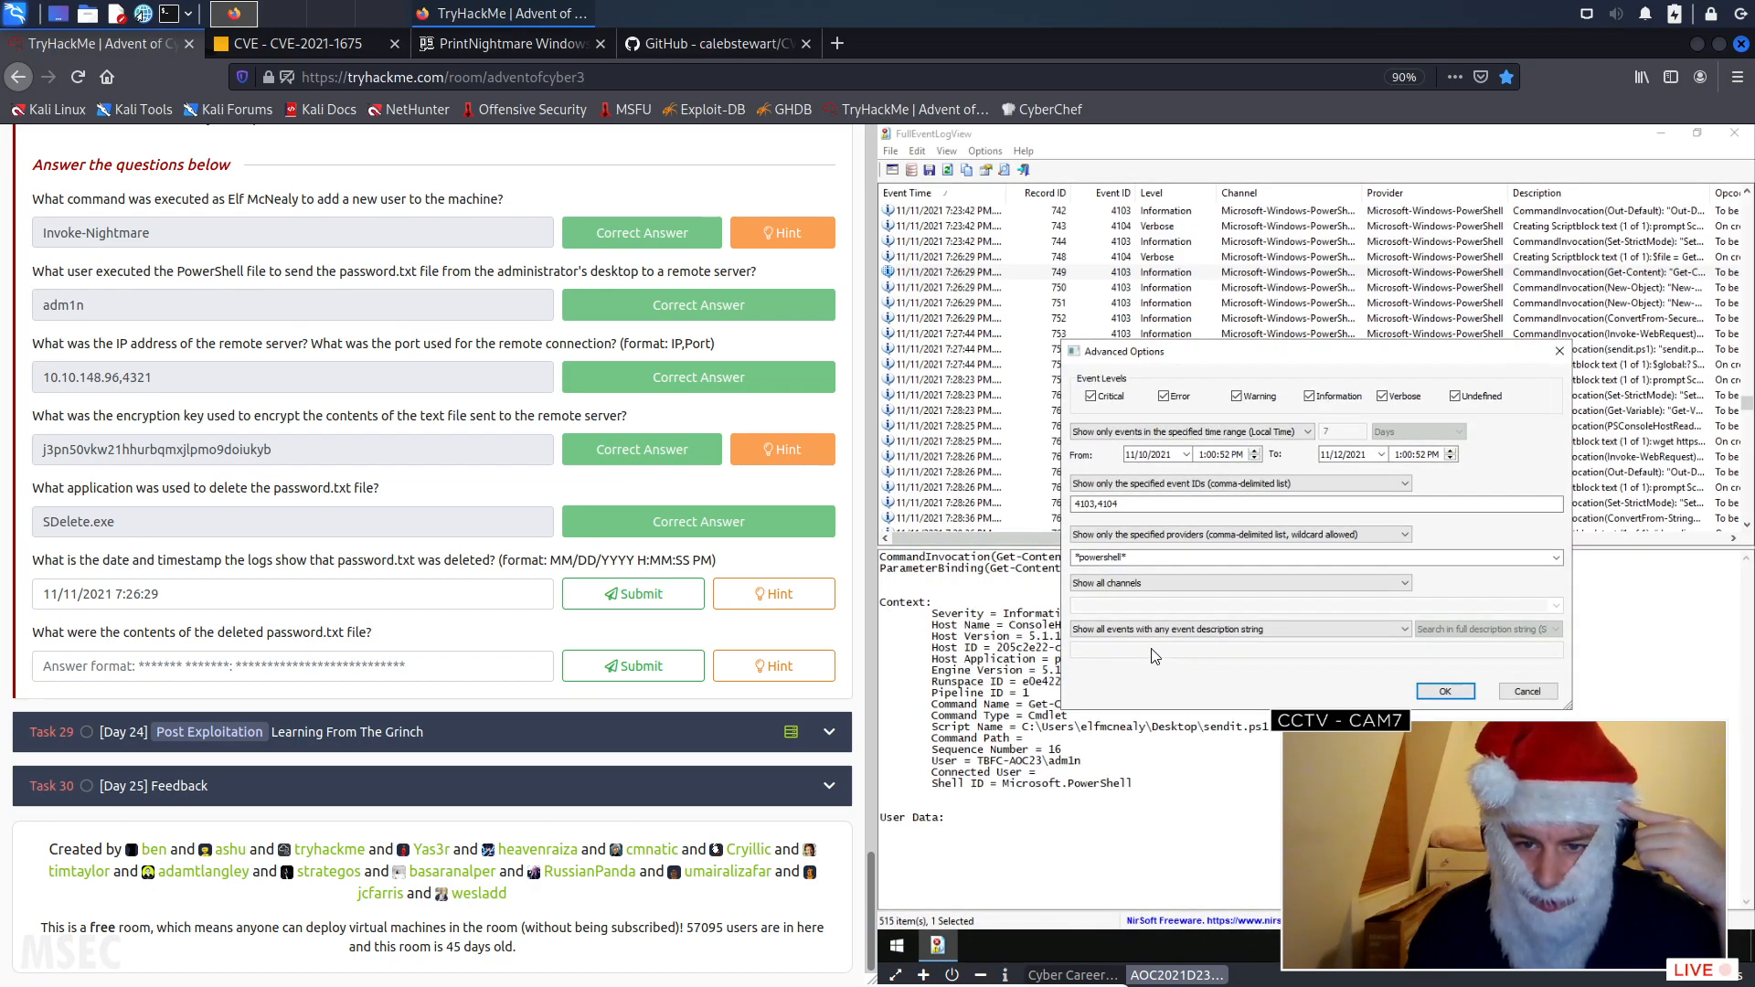
{"action": "left_click", "coordinate": [1229, 630]}
{"action": "left_click", "coordinate": [1169, 654]}
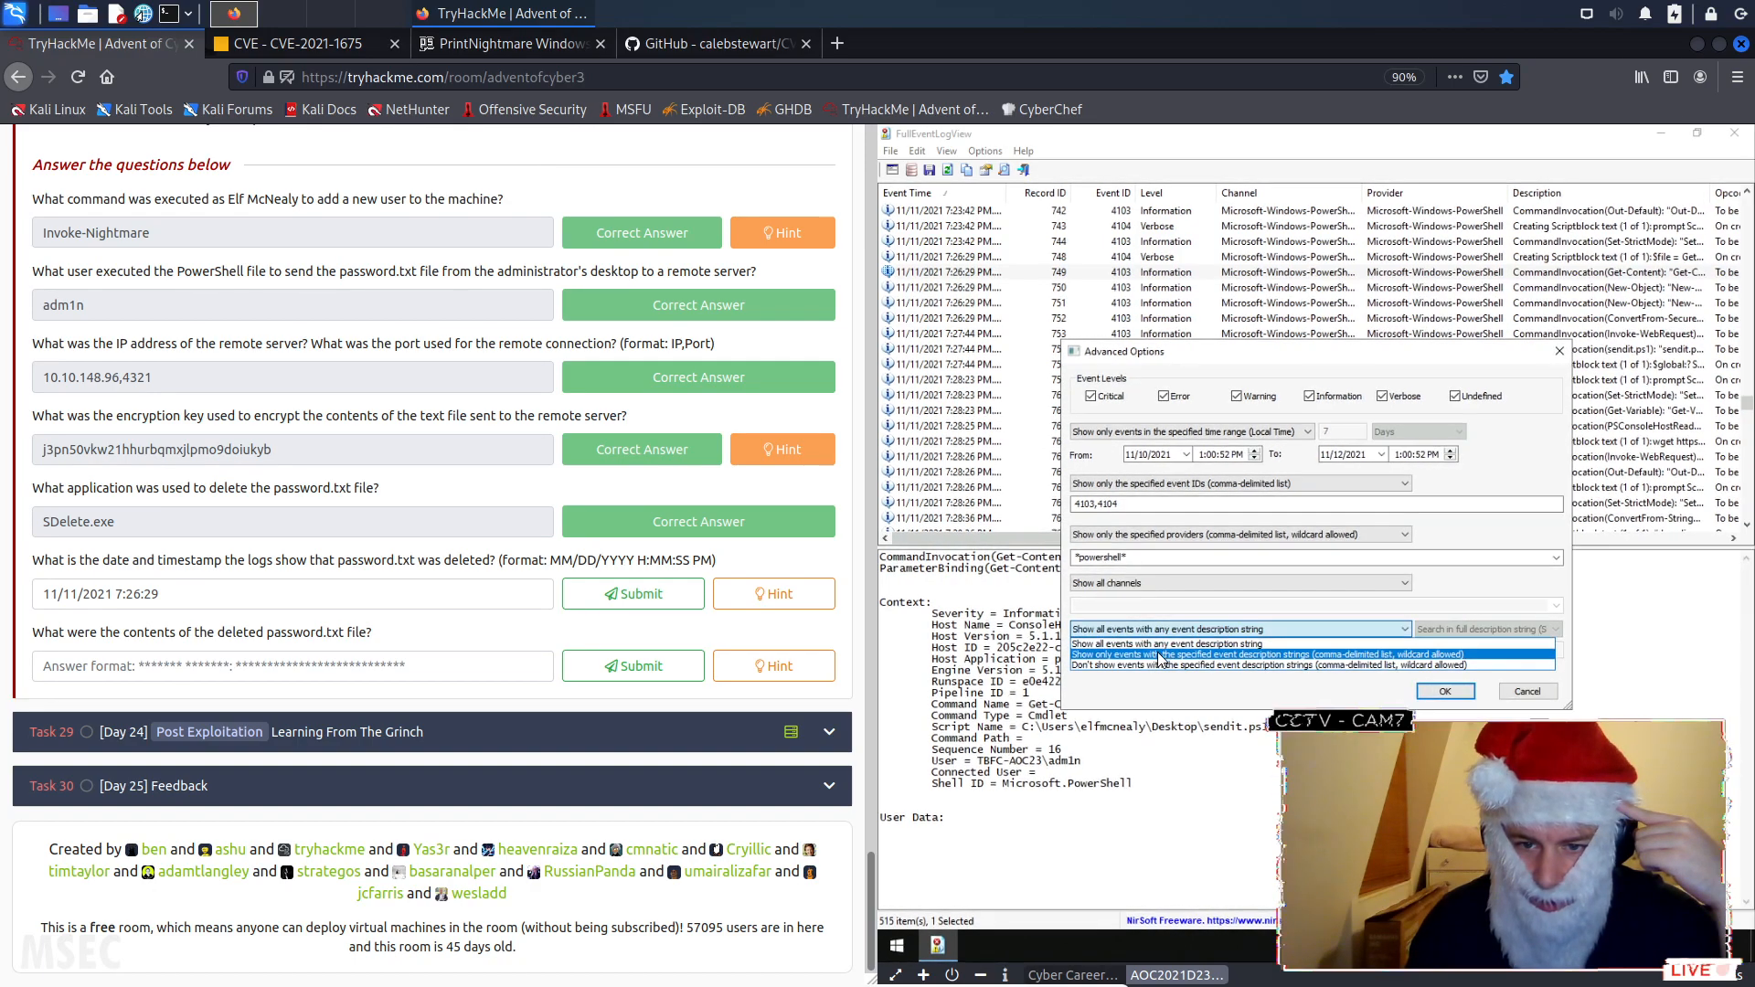
{"action": "left_click", "coordinate": [1166, 650]}
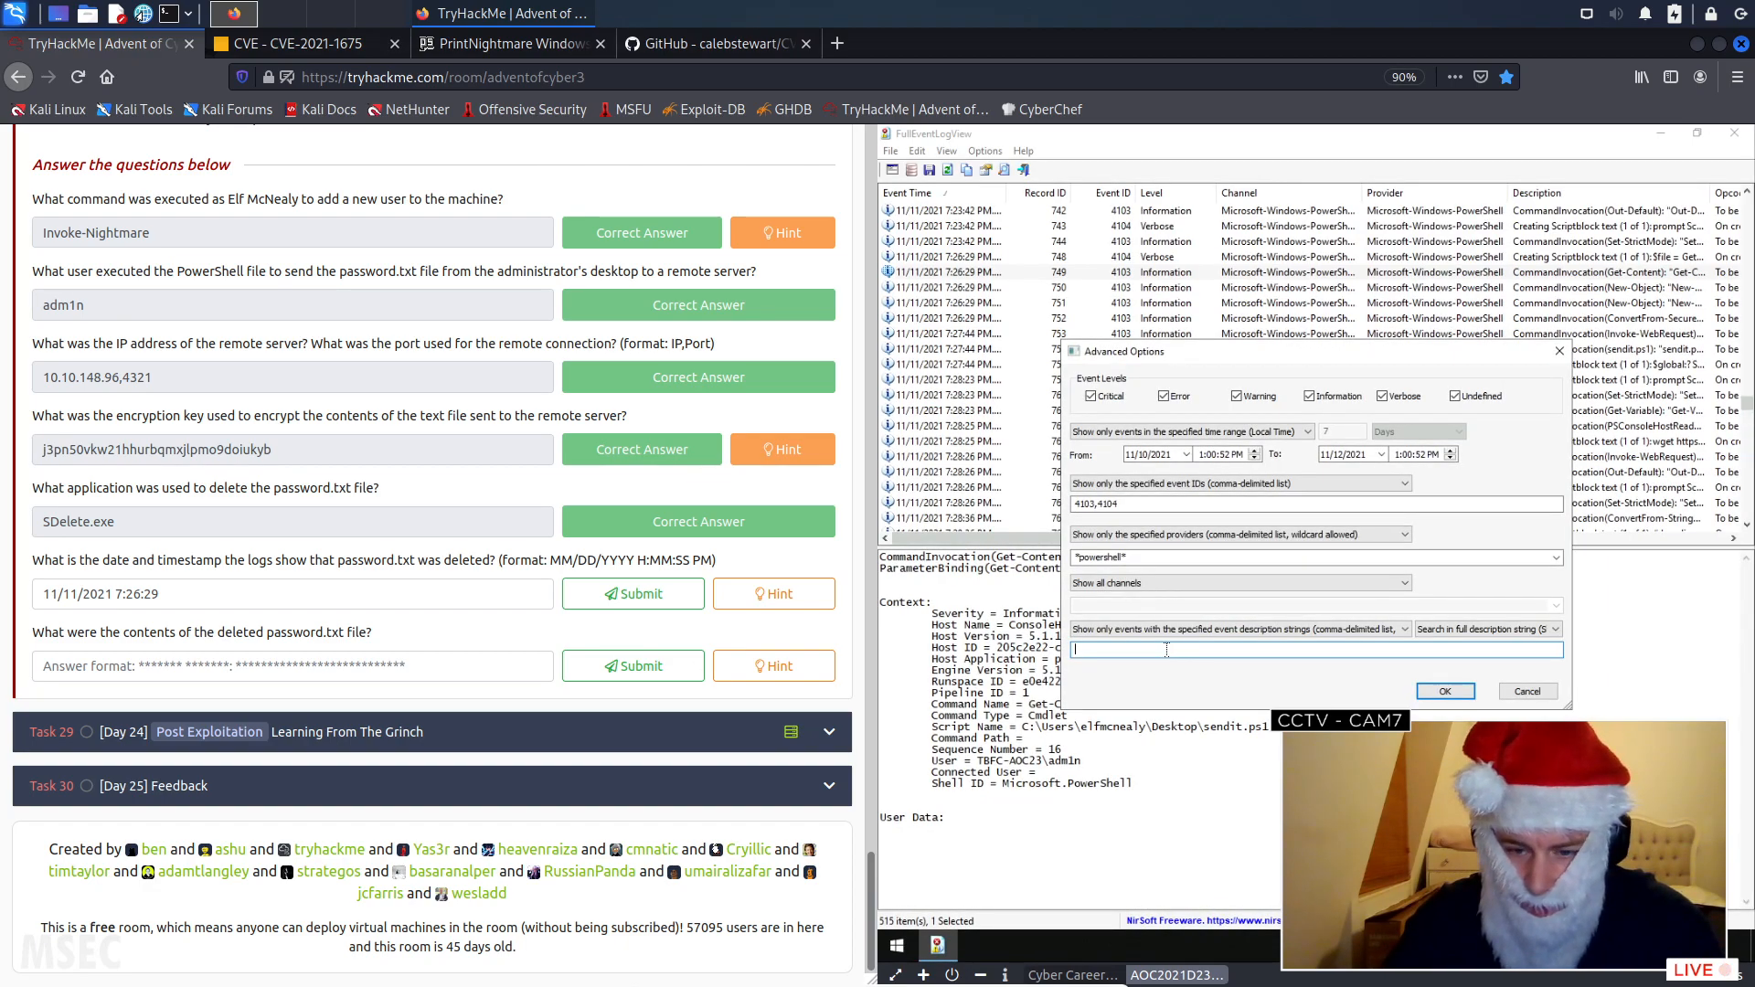
{"action": "type", "text": "*"}
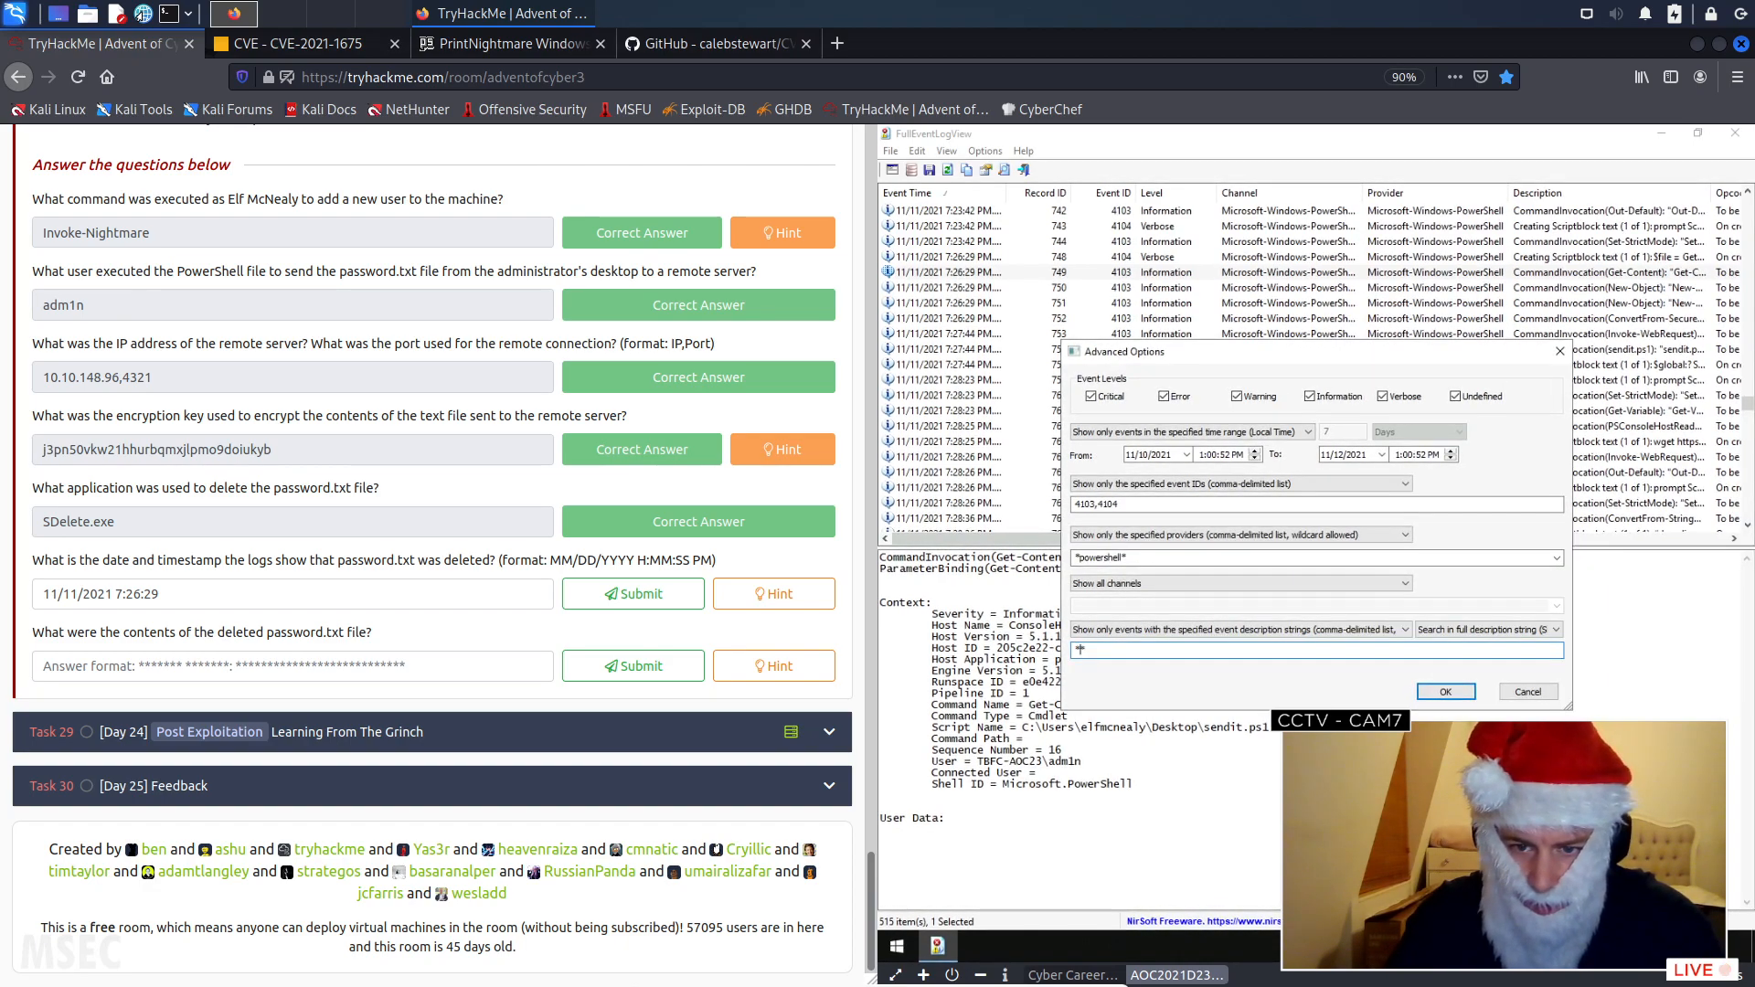
{"action": "type", "text": "pa"}
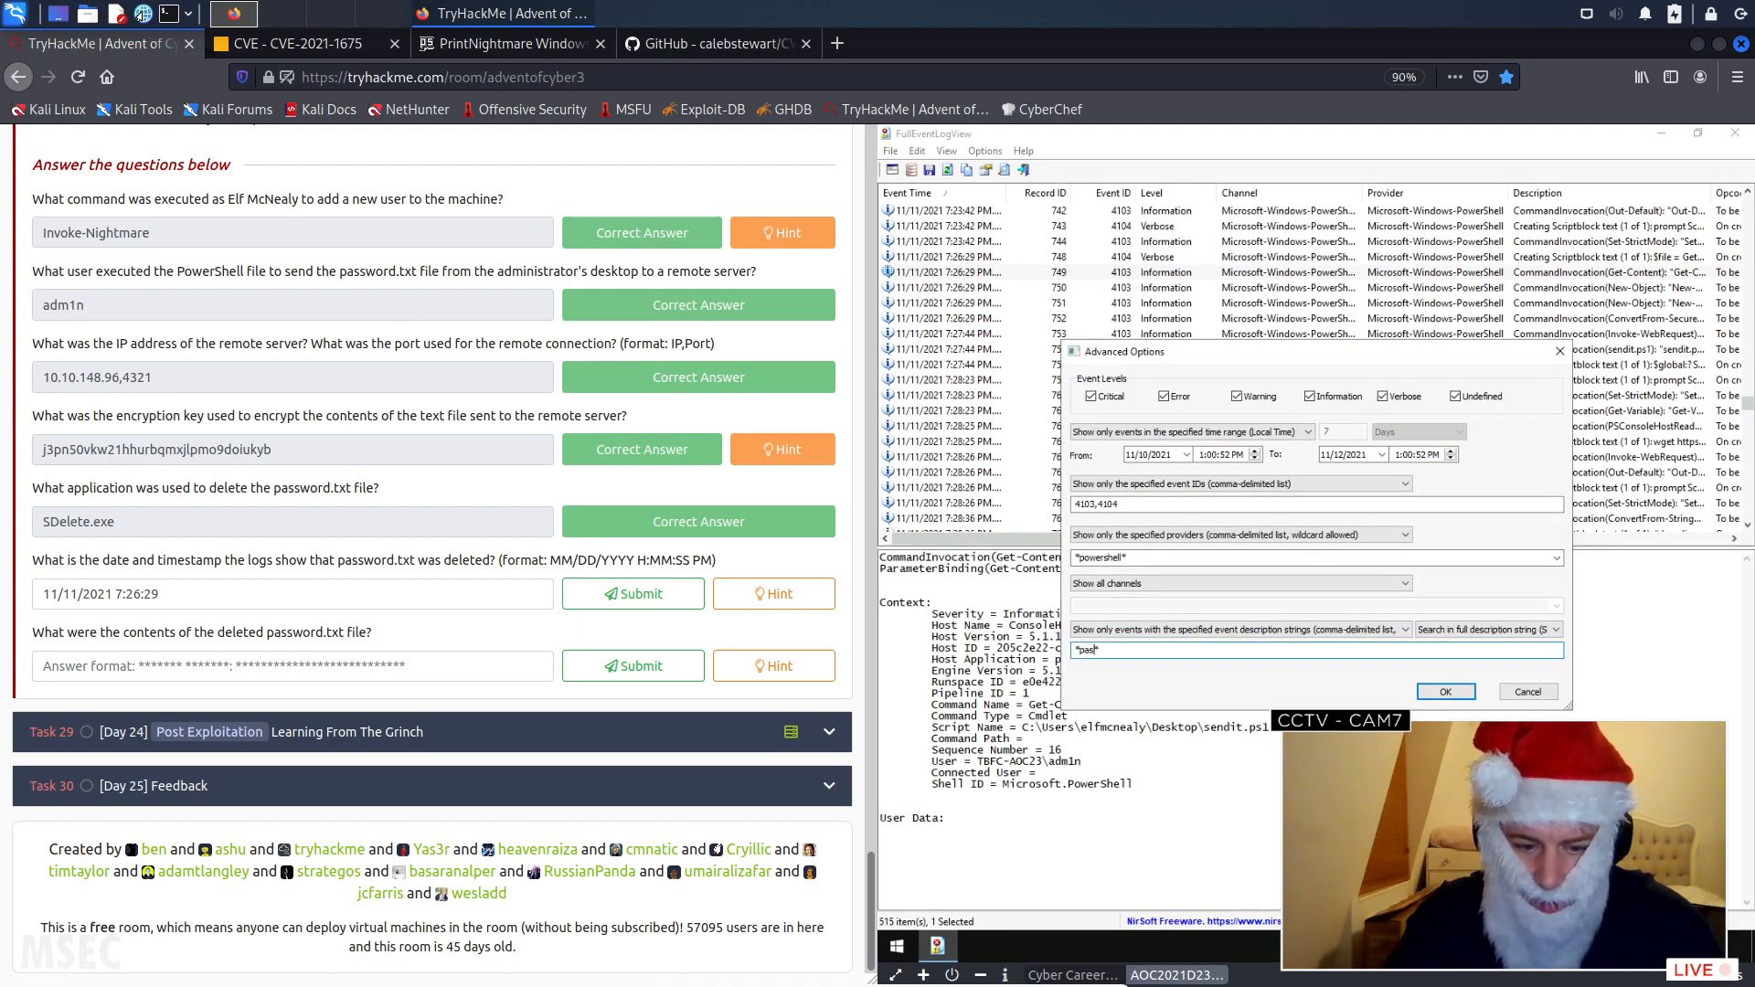
{"action": "type", "text": "ssword.txt"}
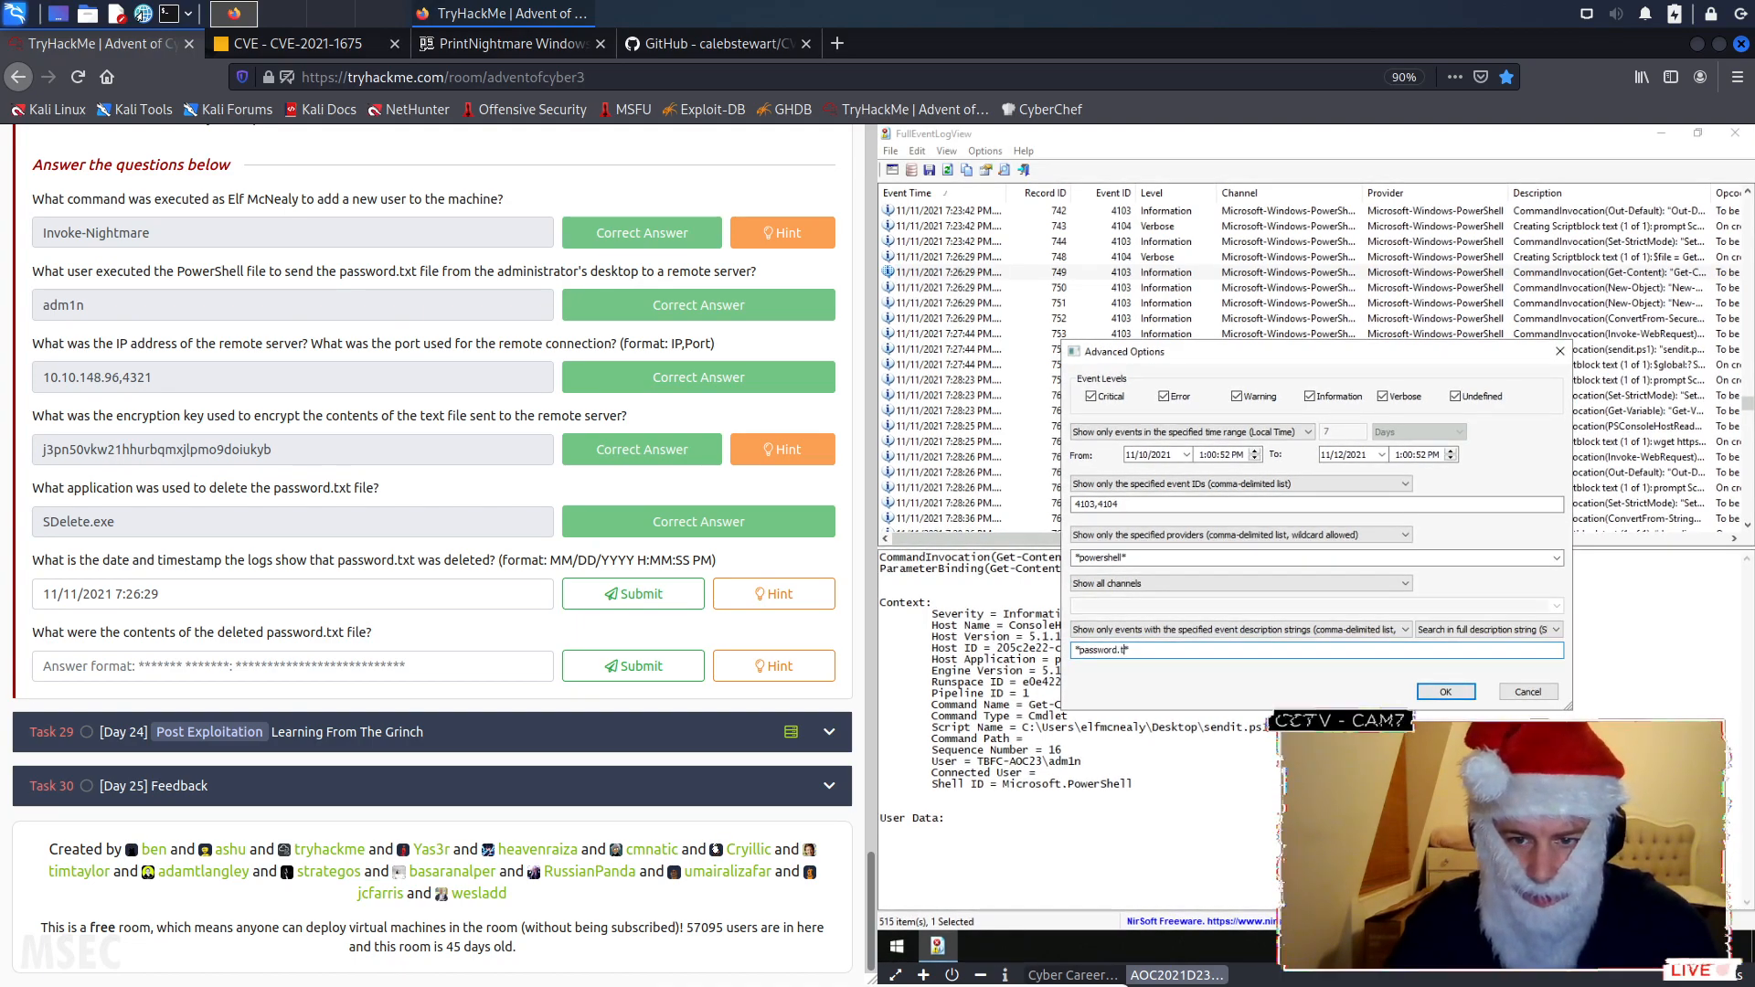
{"action": "left_click", "coordinate": [1462, 694]}
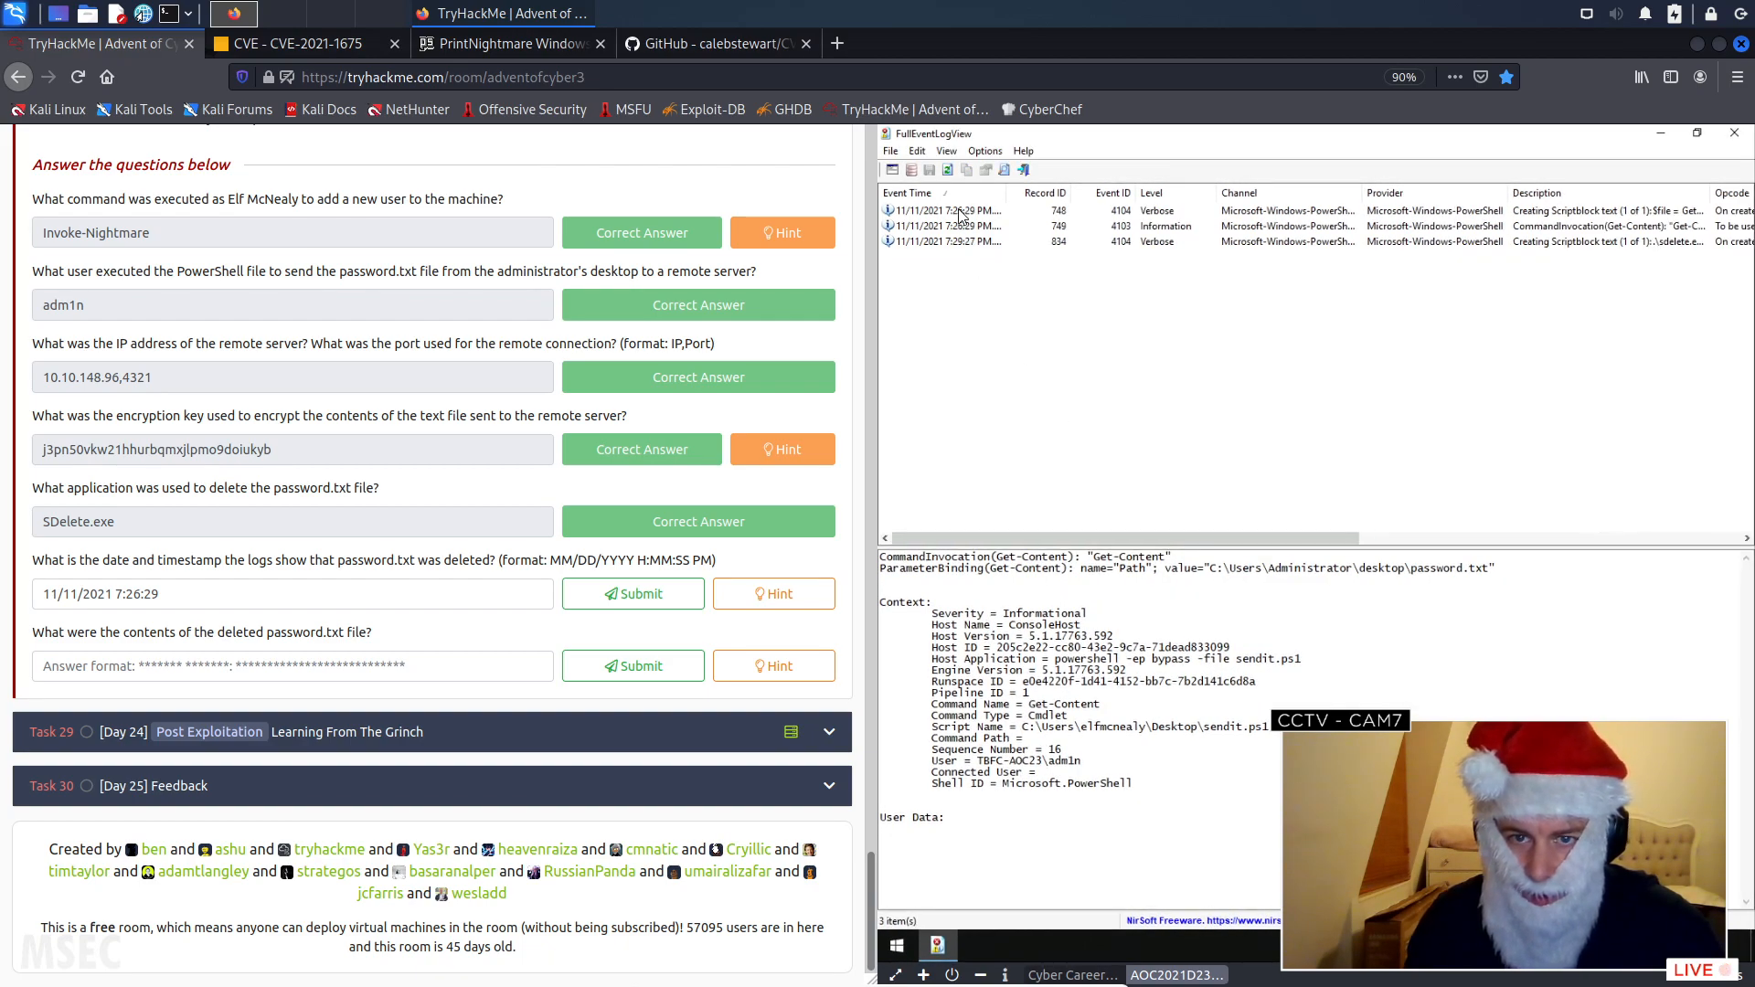
- Examine the details of each filtered password.txt event to find the one that deletes the file
{"action": "left_click", "coordinate": [959, 212]}
{"action": "left_click", "coordinate": [961, 227]}
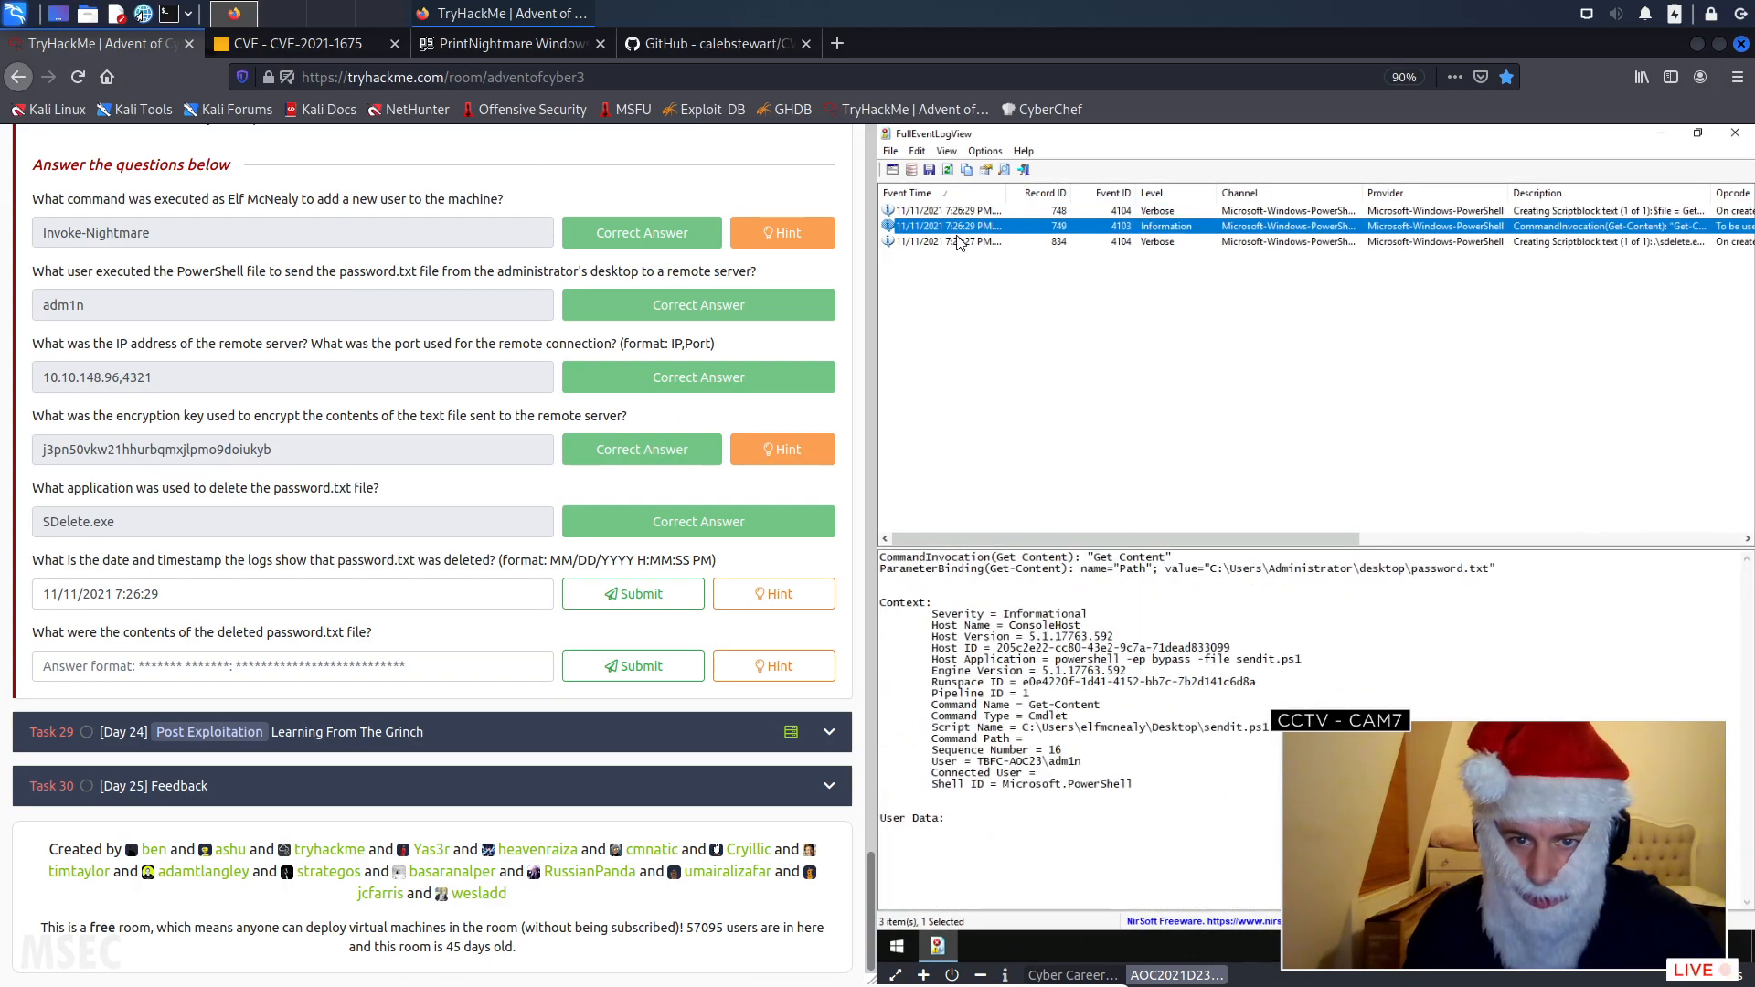
{"action": "left_click", "coordinate": [961, 243]}
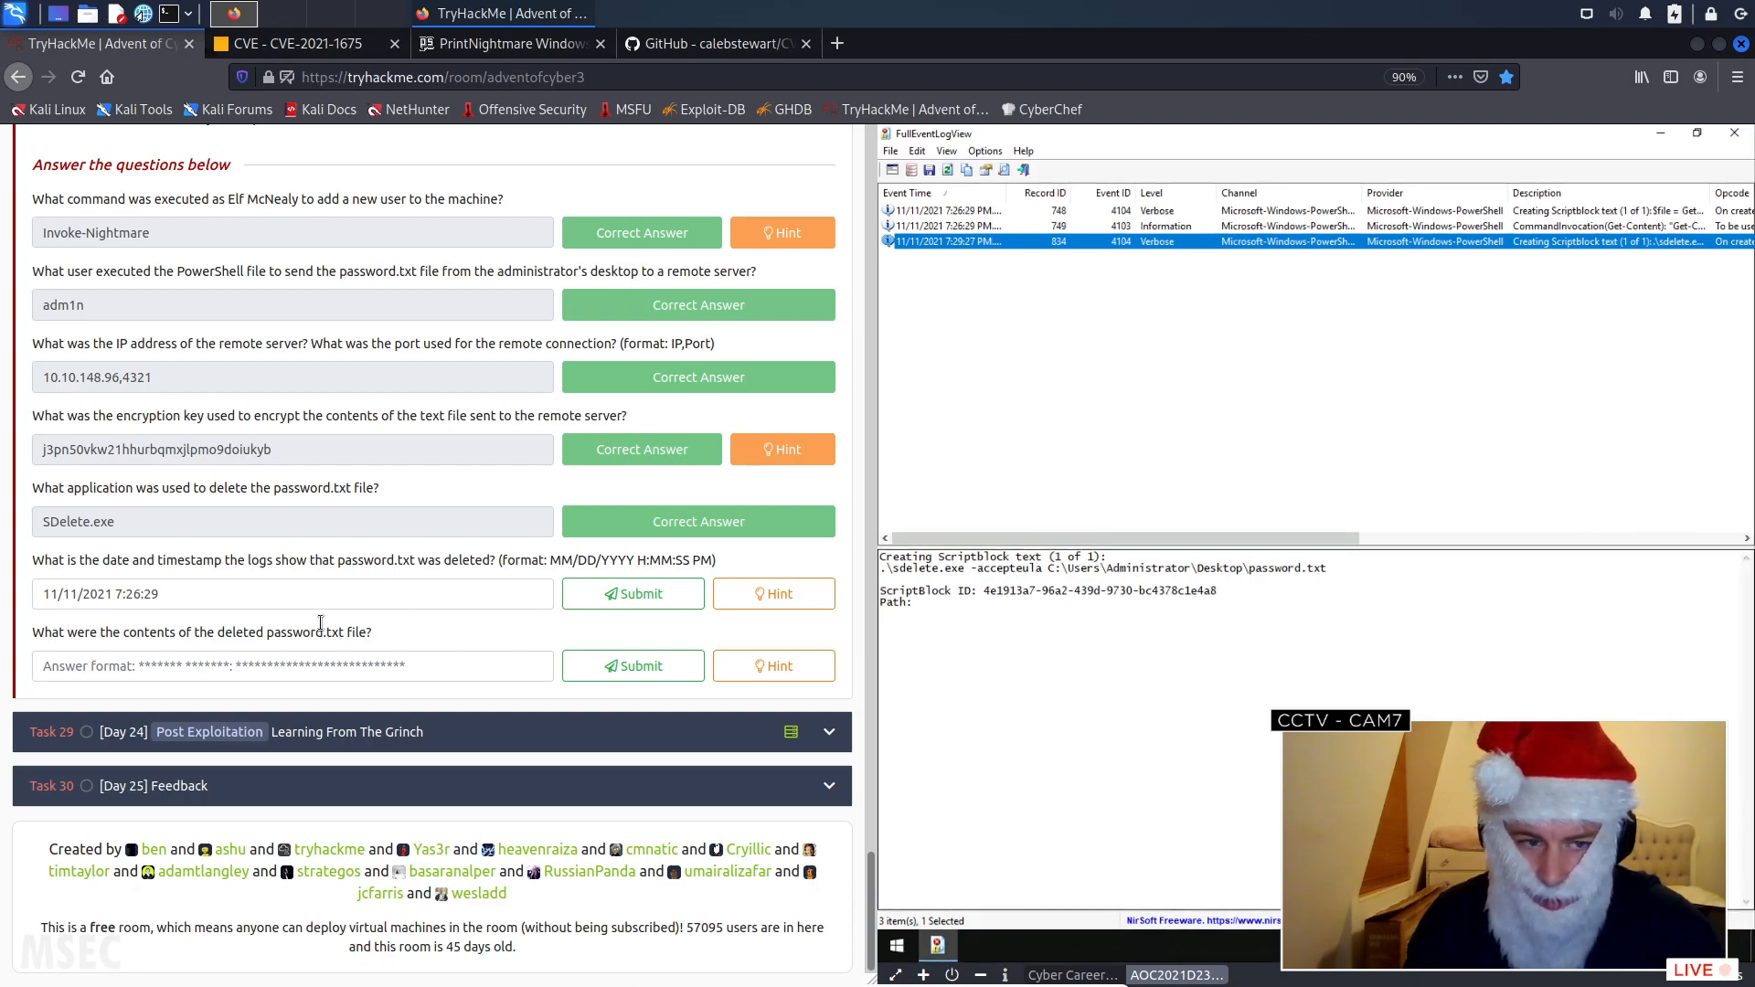
- Change the password.txt deletion timestamp answer to "11/11/2021 7:29:27" and submit it
{"action": "left_click", "coordinate": [160, 592]}
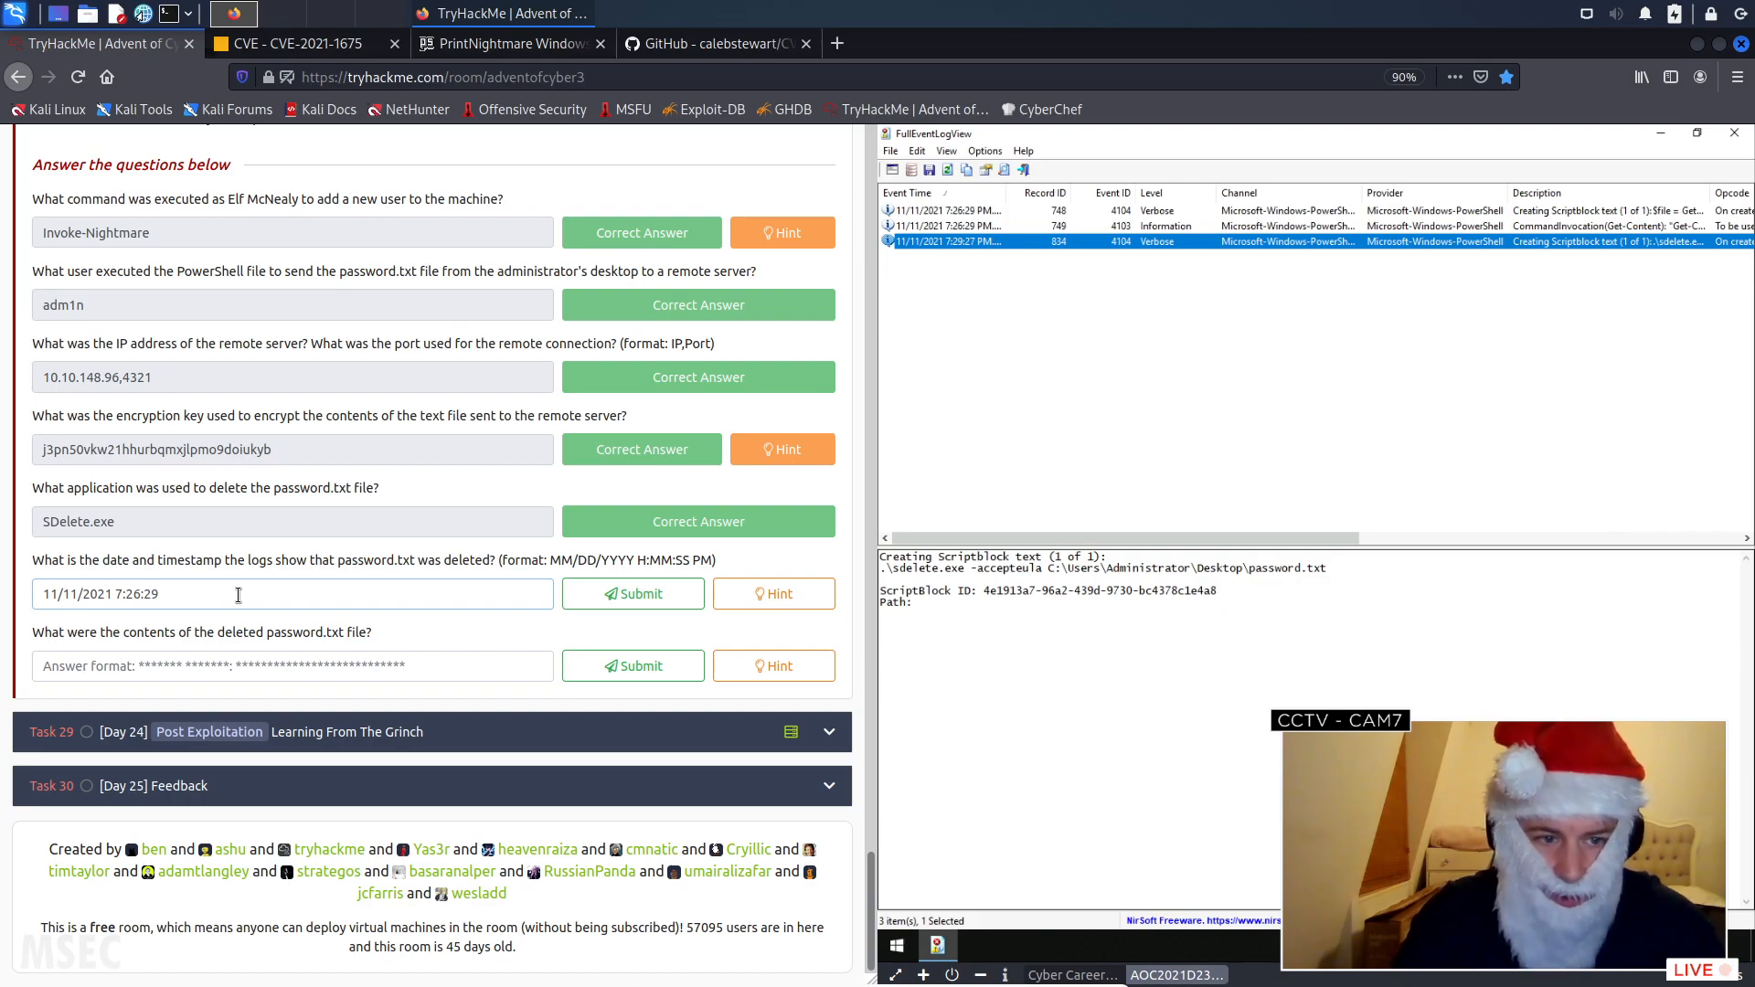
{"action": "key", "text": "BackSpace"}
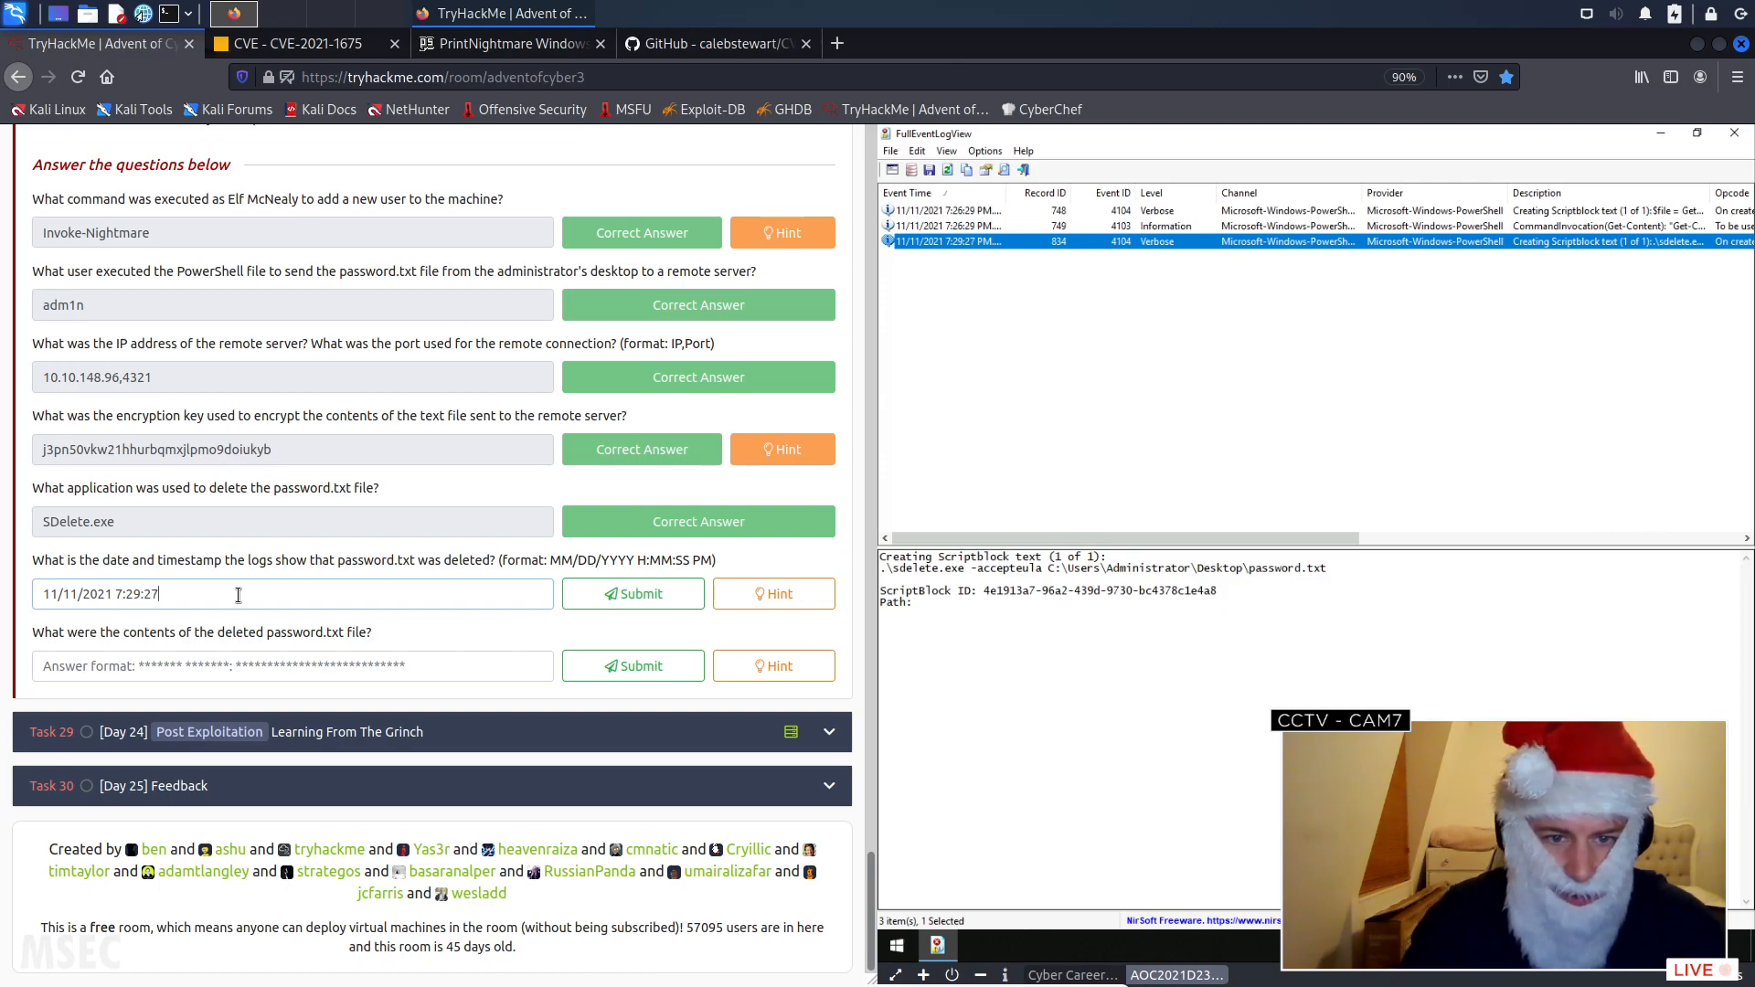
{"action": "left_click", "coordinate": [644, 595]}
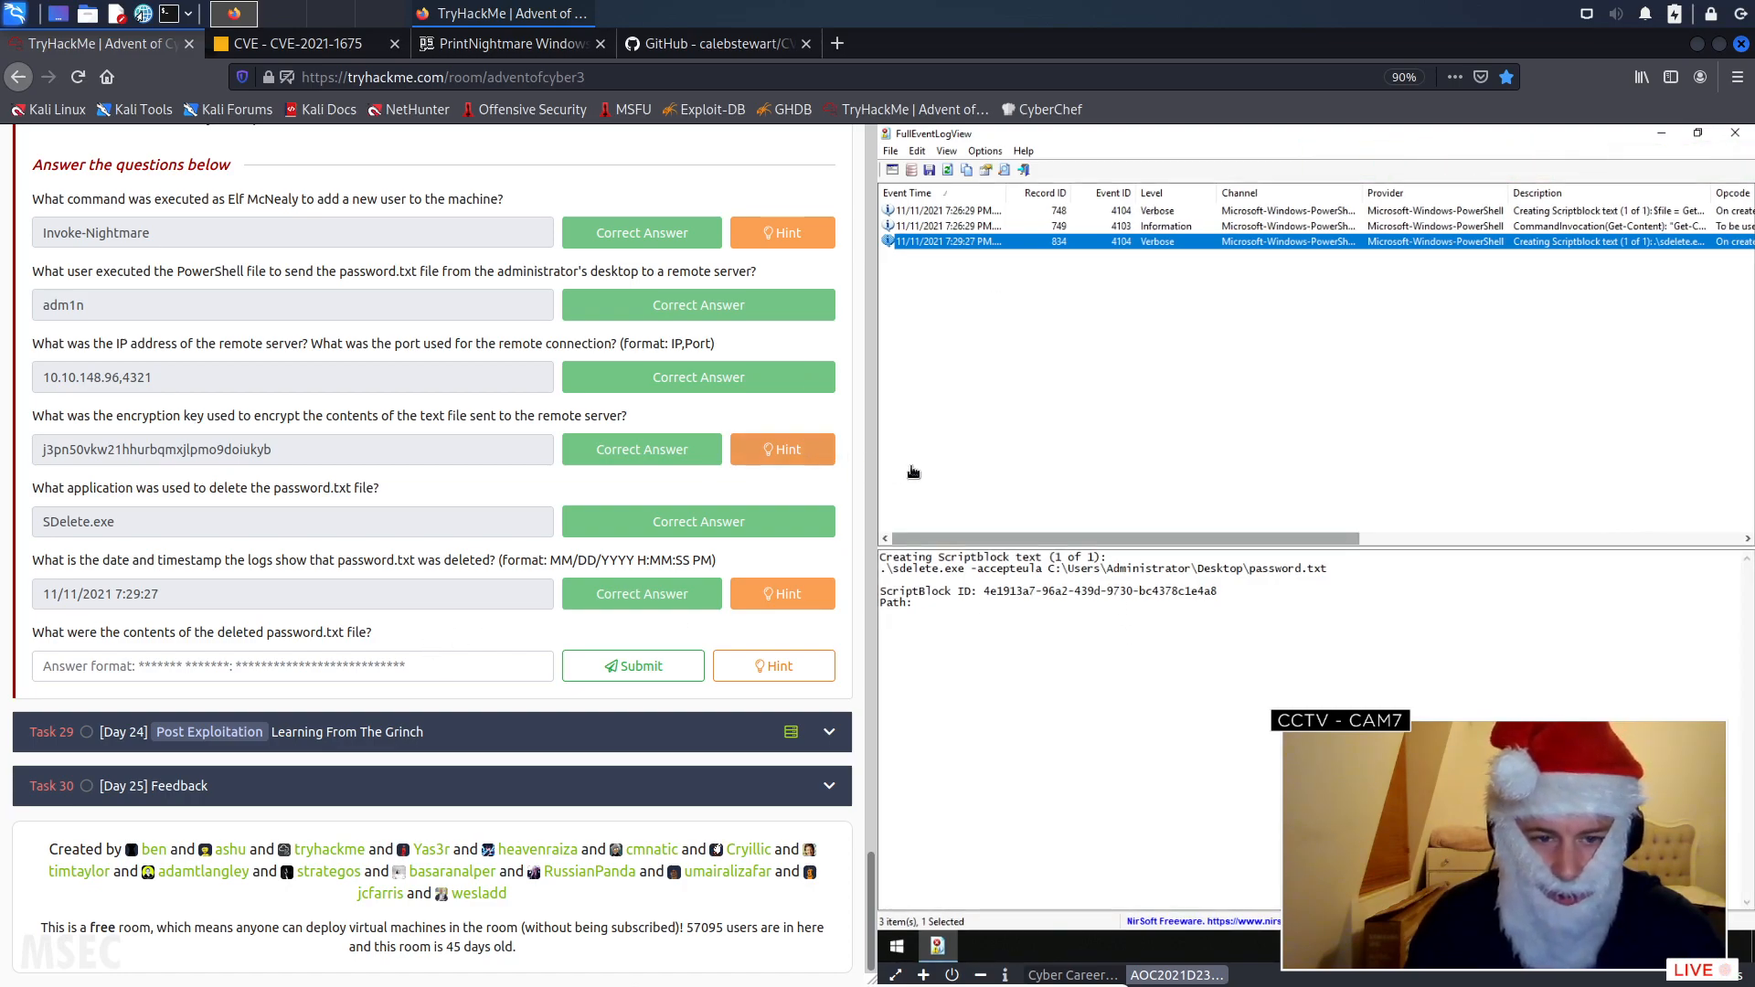
- Remove the description filter so that events with any event description string are shown
{"action": "left_click", "coordinate": [892, 170]}
{"action": "left_click", "coordinate": [1093, 629]}
{"action": "left_click", "coordinate": [1189, 656]}
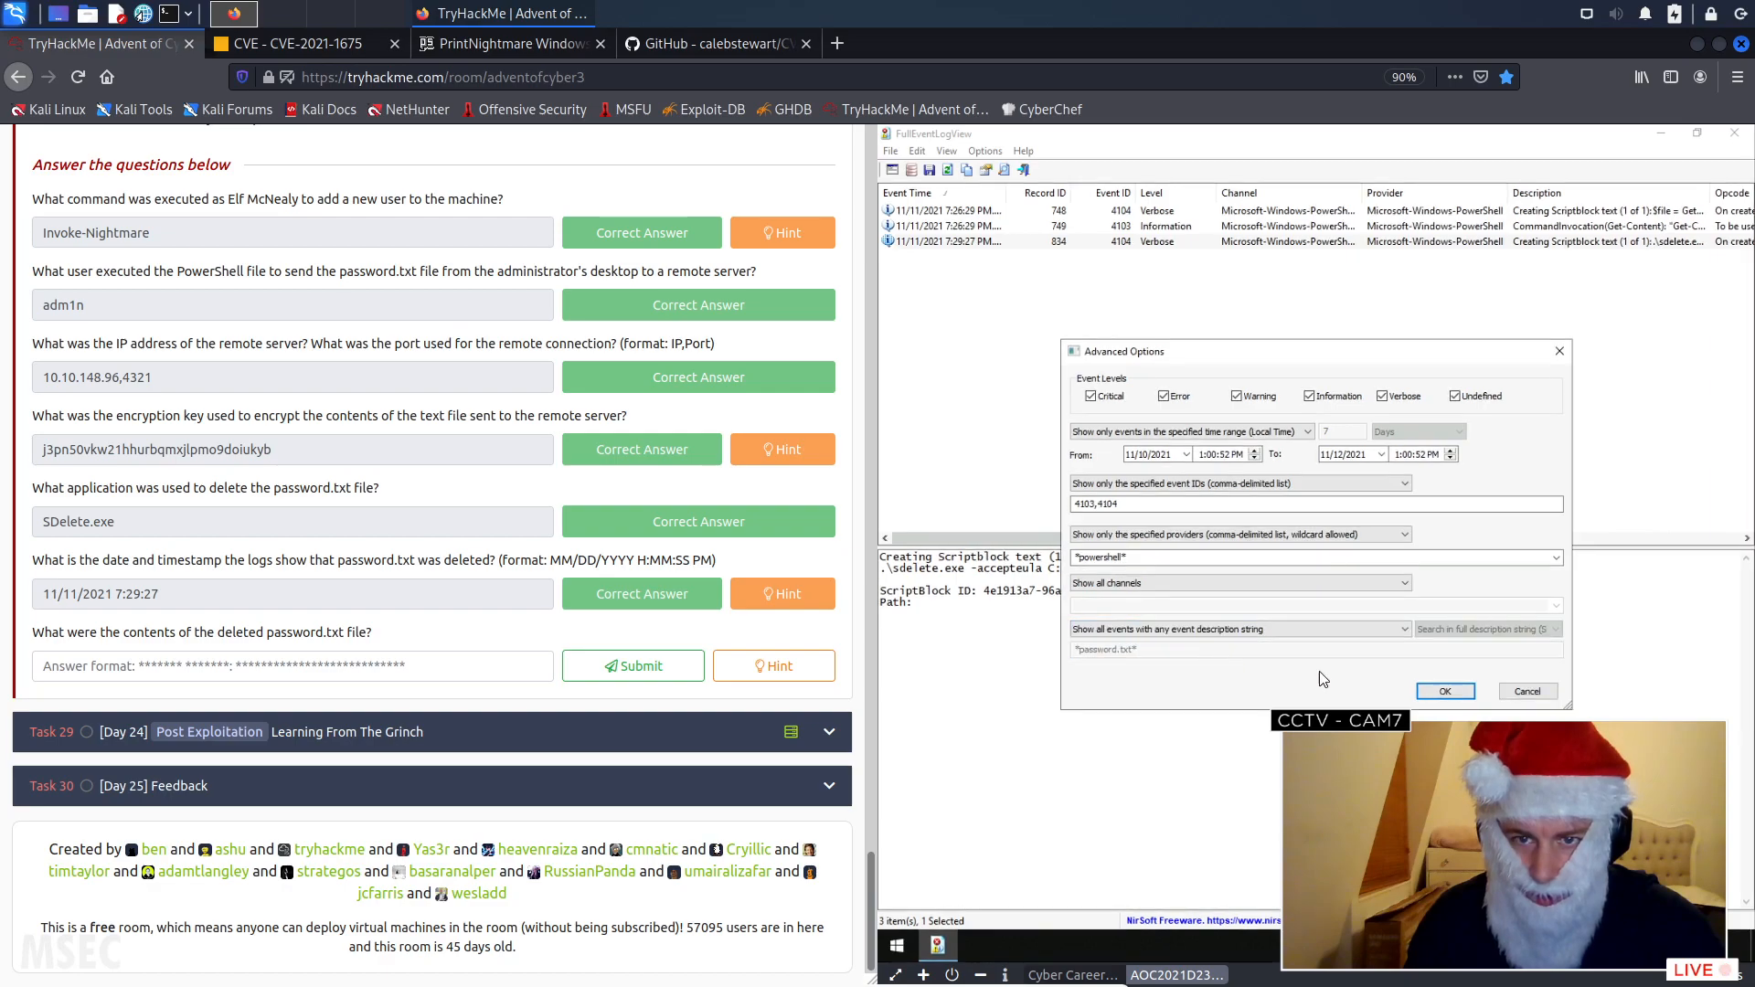
{"action": "left_click", "coordinate": [1445, 692]}
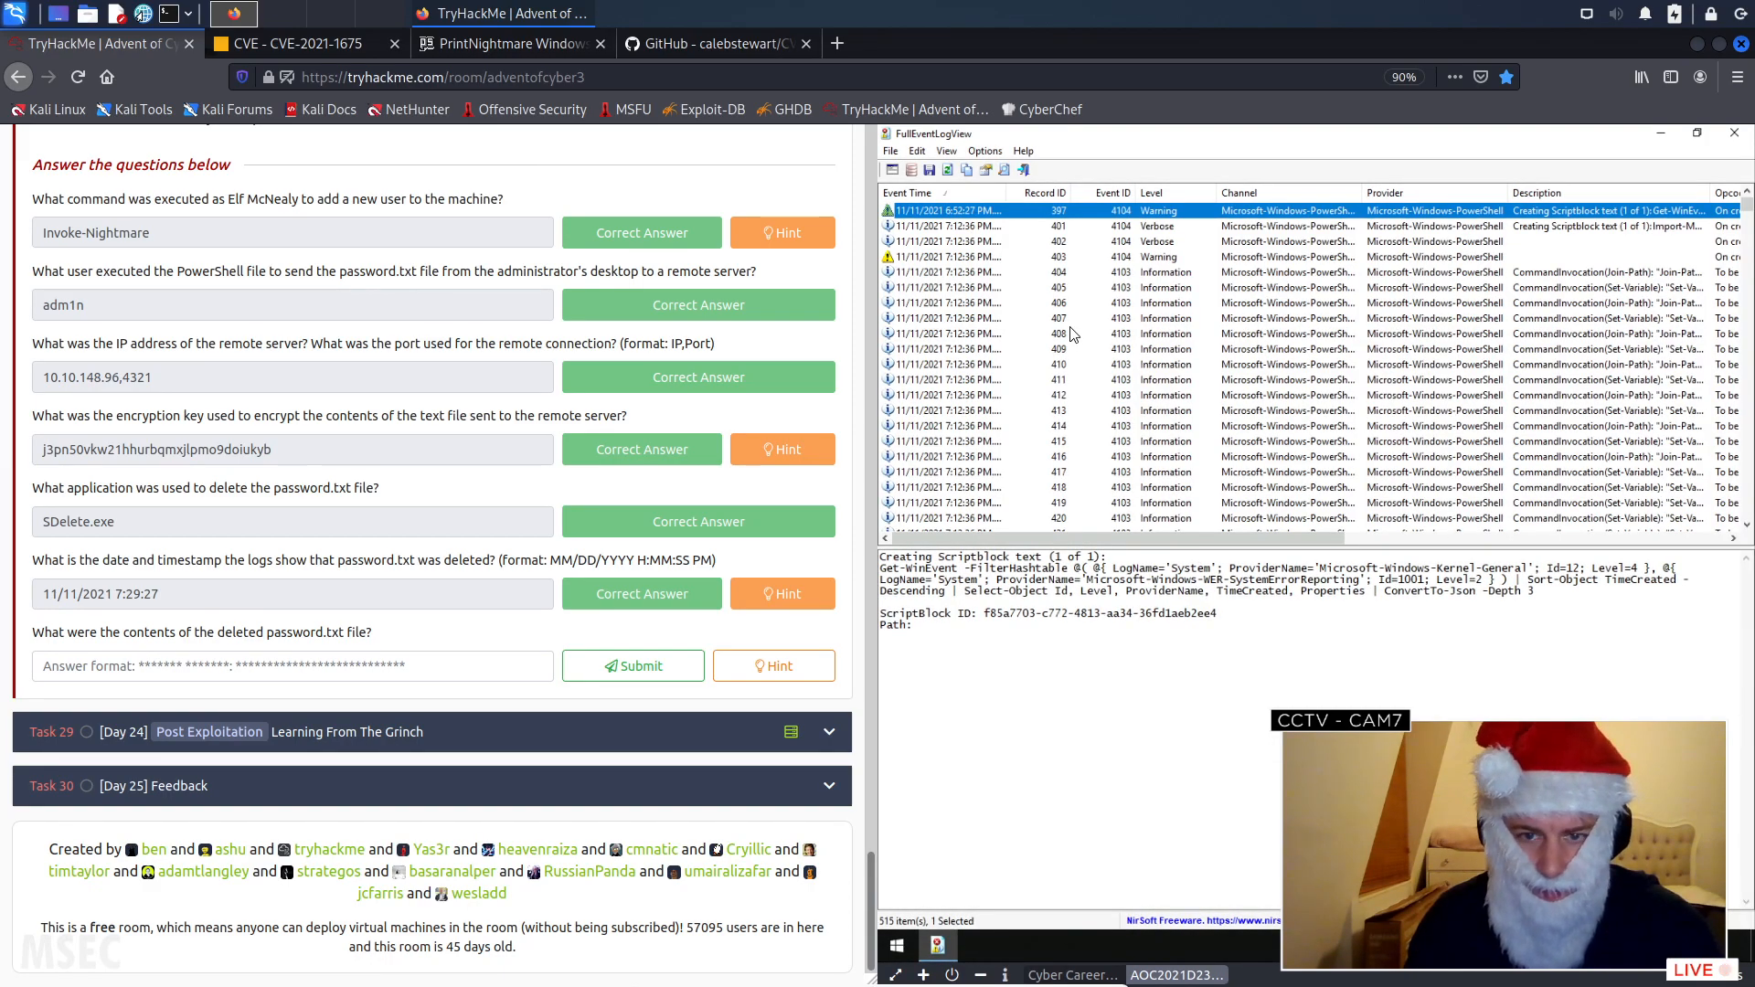
- Search for sendit.ps1 and step through the matches to the Invoke-WebRequest event that posts the file's contents
{"action": "key", "text": "ctrl+f"}
{"action": "left_click", "coordinate": [1168, 294]}
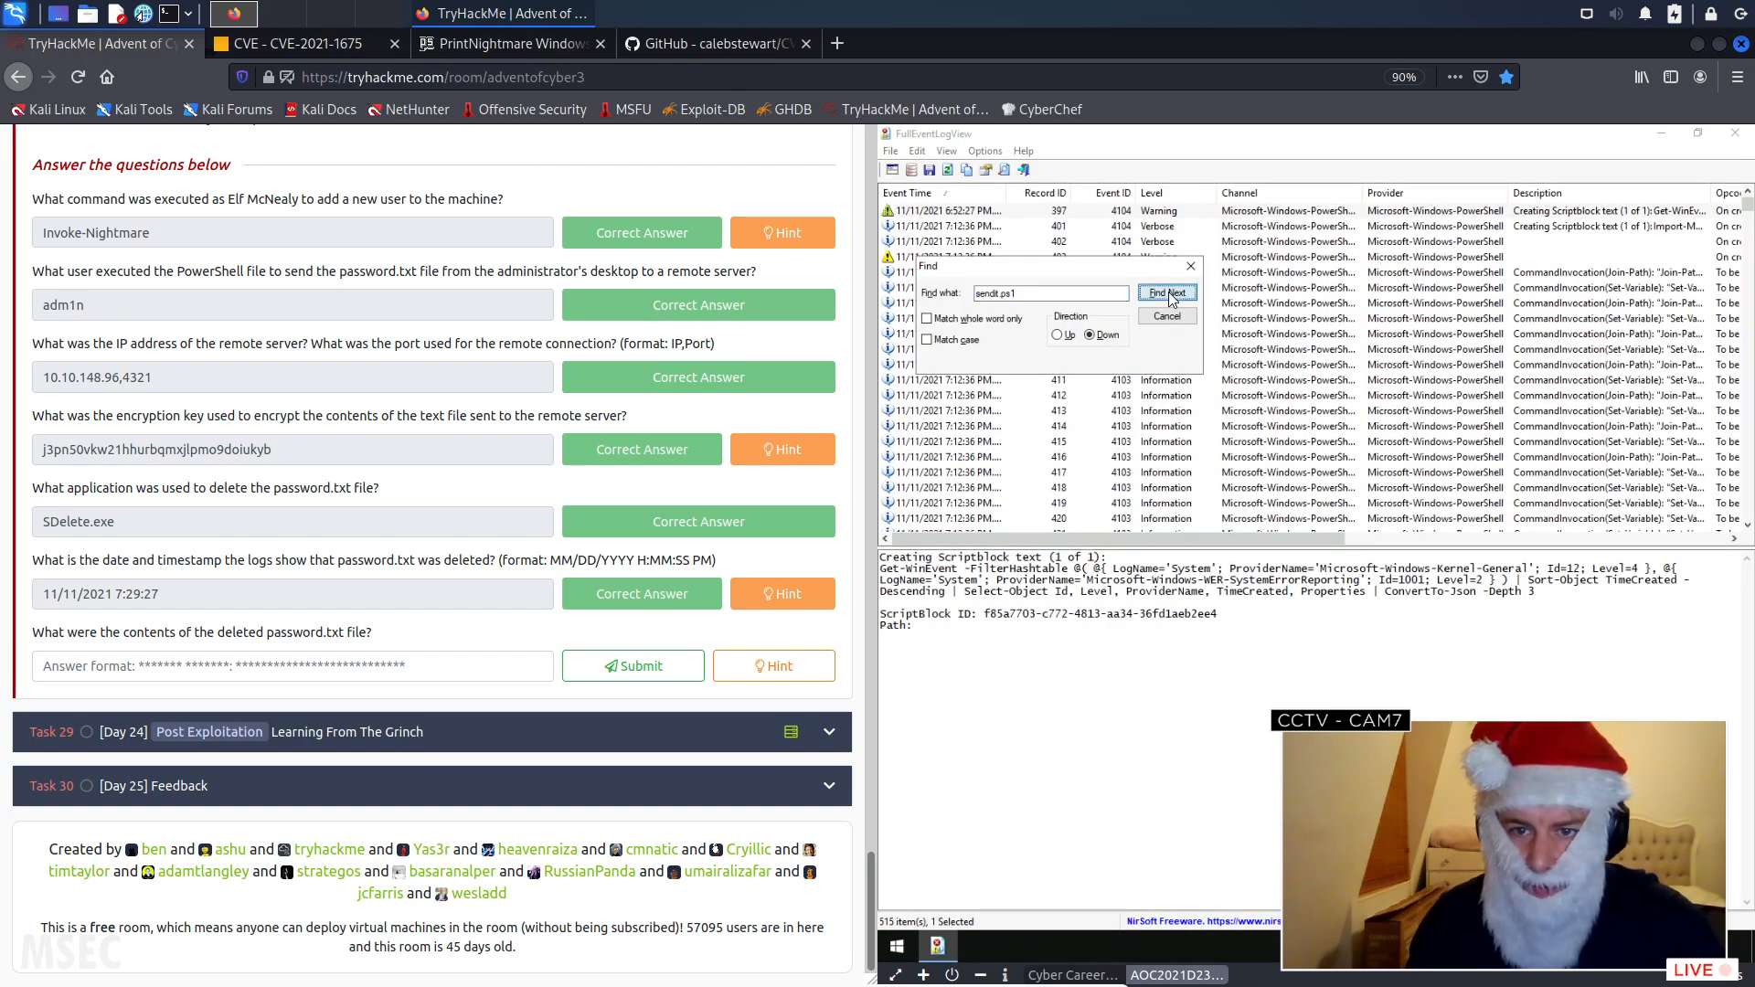
{"action": "left_click", "coordinate": [1168, 293]}
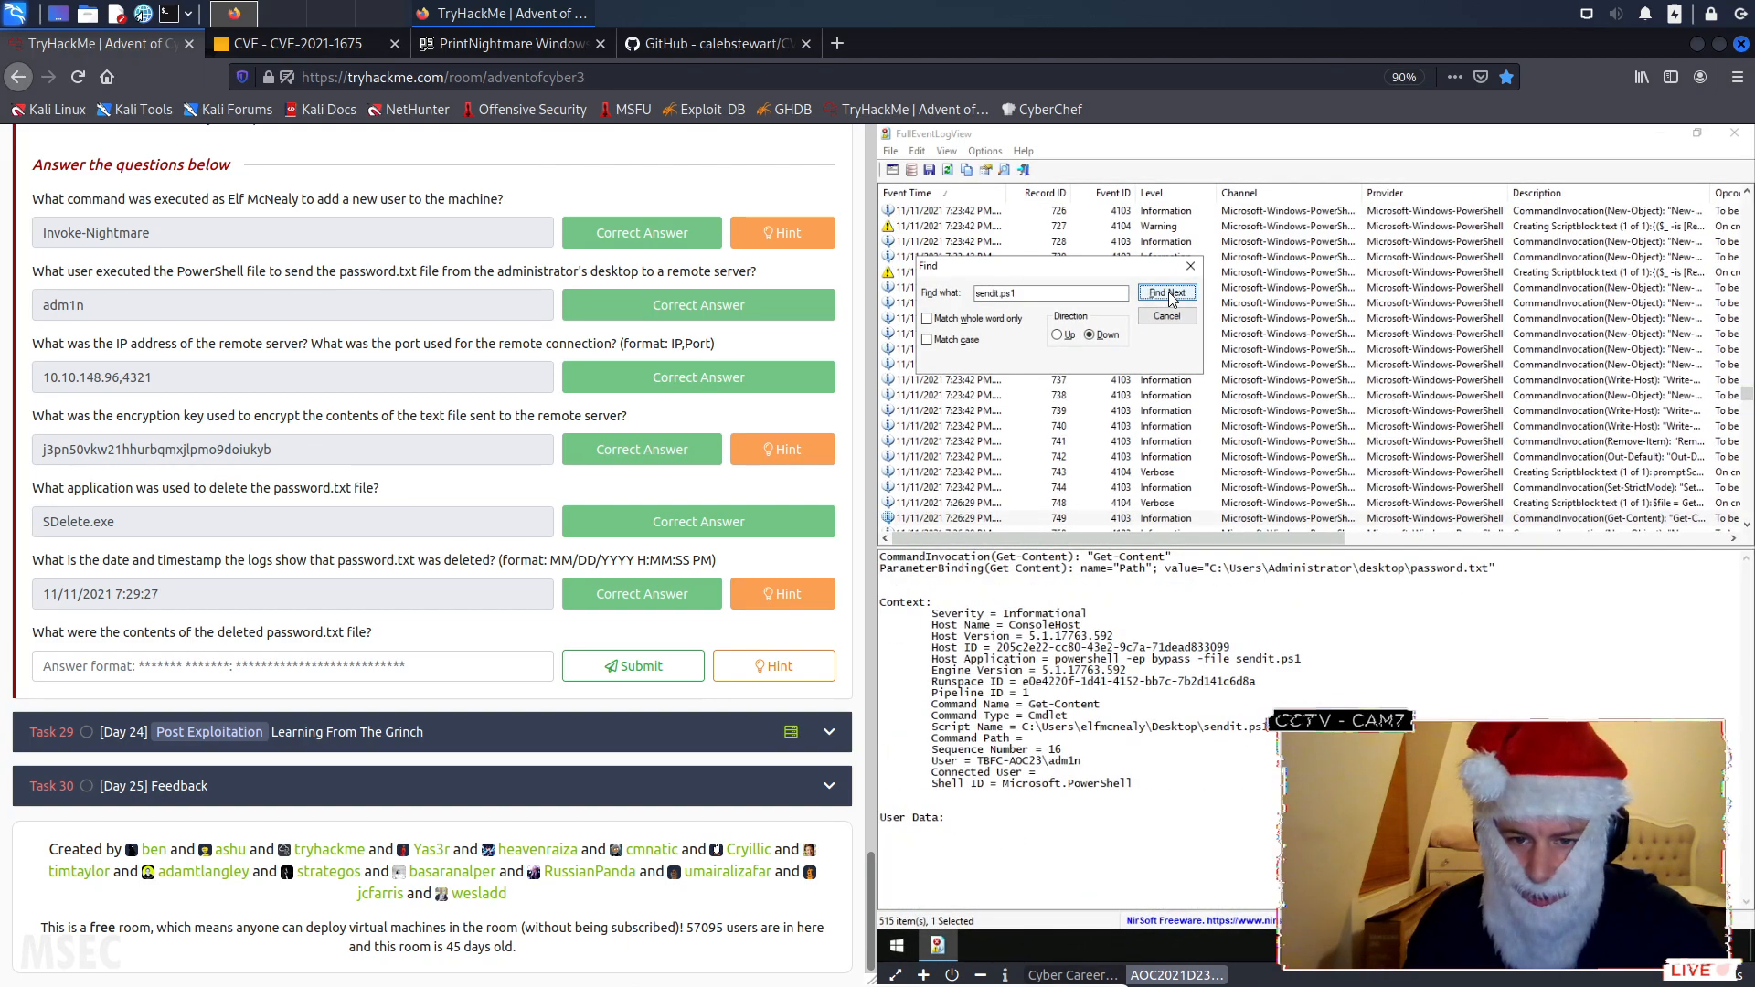
{"action": "left_click", "coordinate": [1168, 293]}
{"action": "left_click", "coordinate": [1169, 294]}
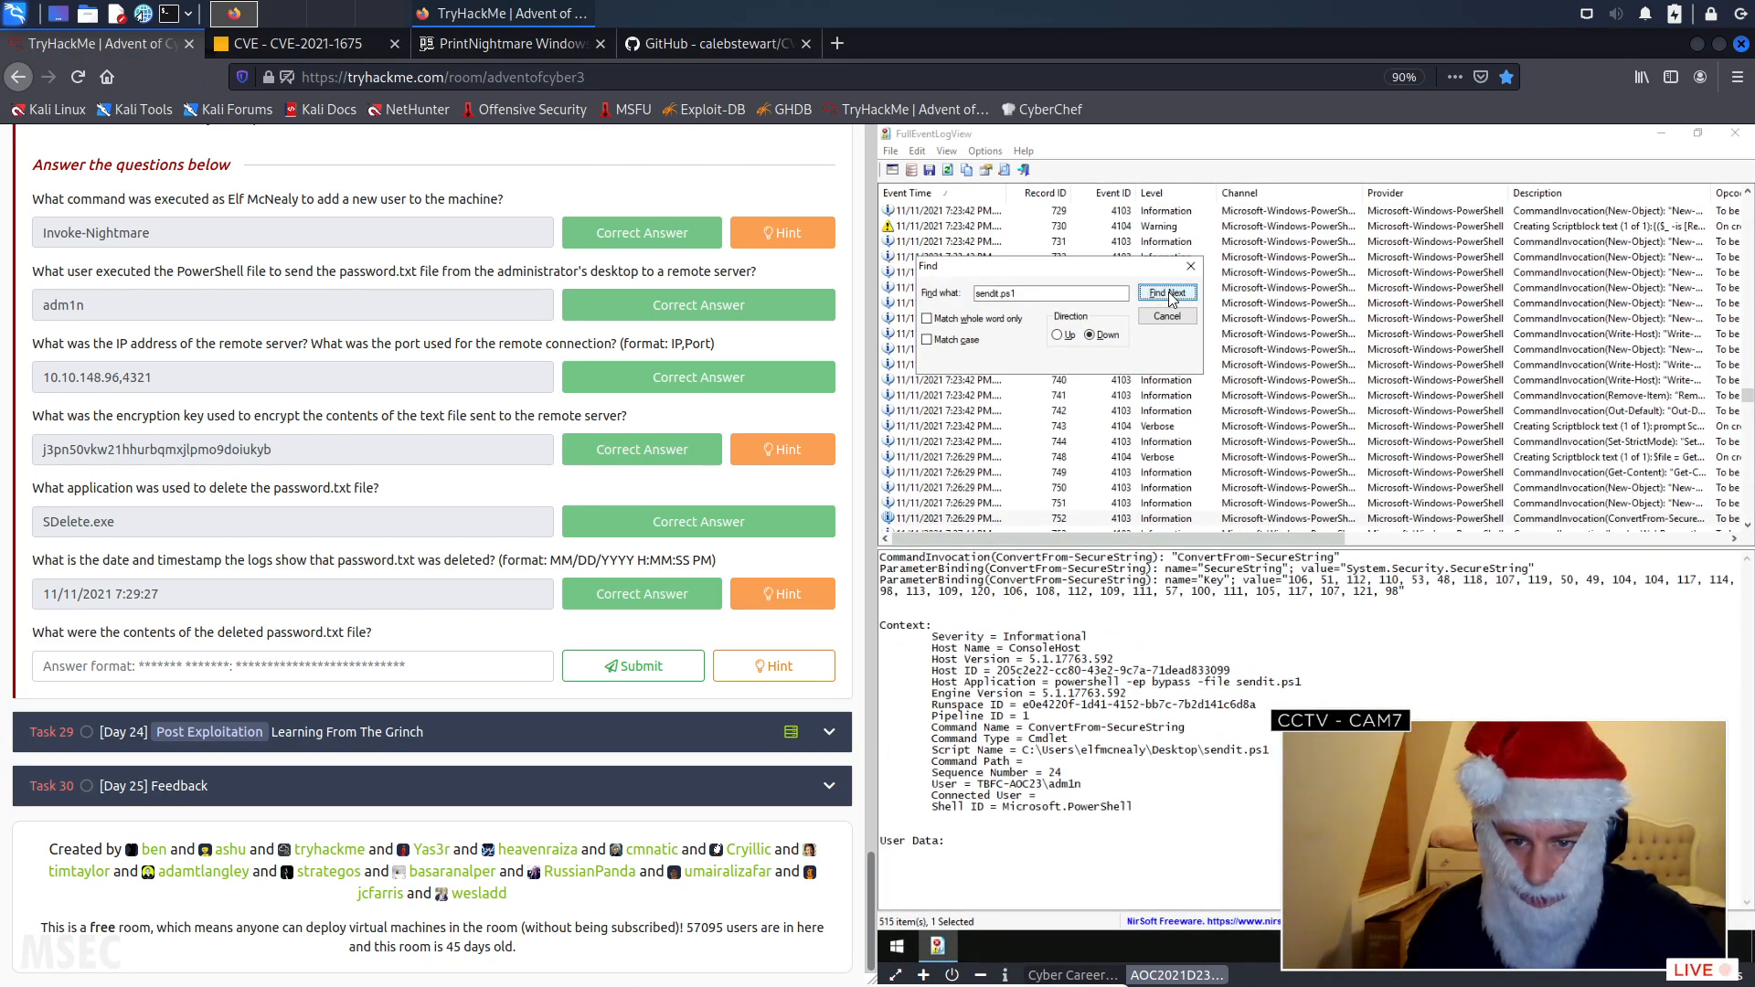
{"action": "left_click", "coordinate": [1168, 294]}
{"action": "left_click", "coordinate": [1168, 294]}
- Copy the encrypted Body value from the Invoke-WebRequest event's details
{"action": "left_click_drag", "start_coordinate": [925, 602], "coordinate": [1492, 647]}
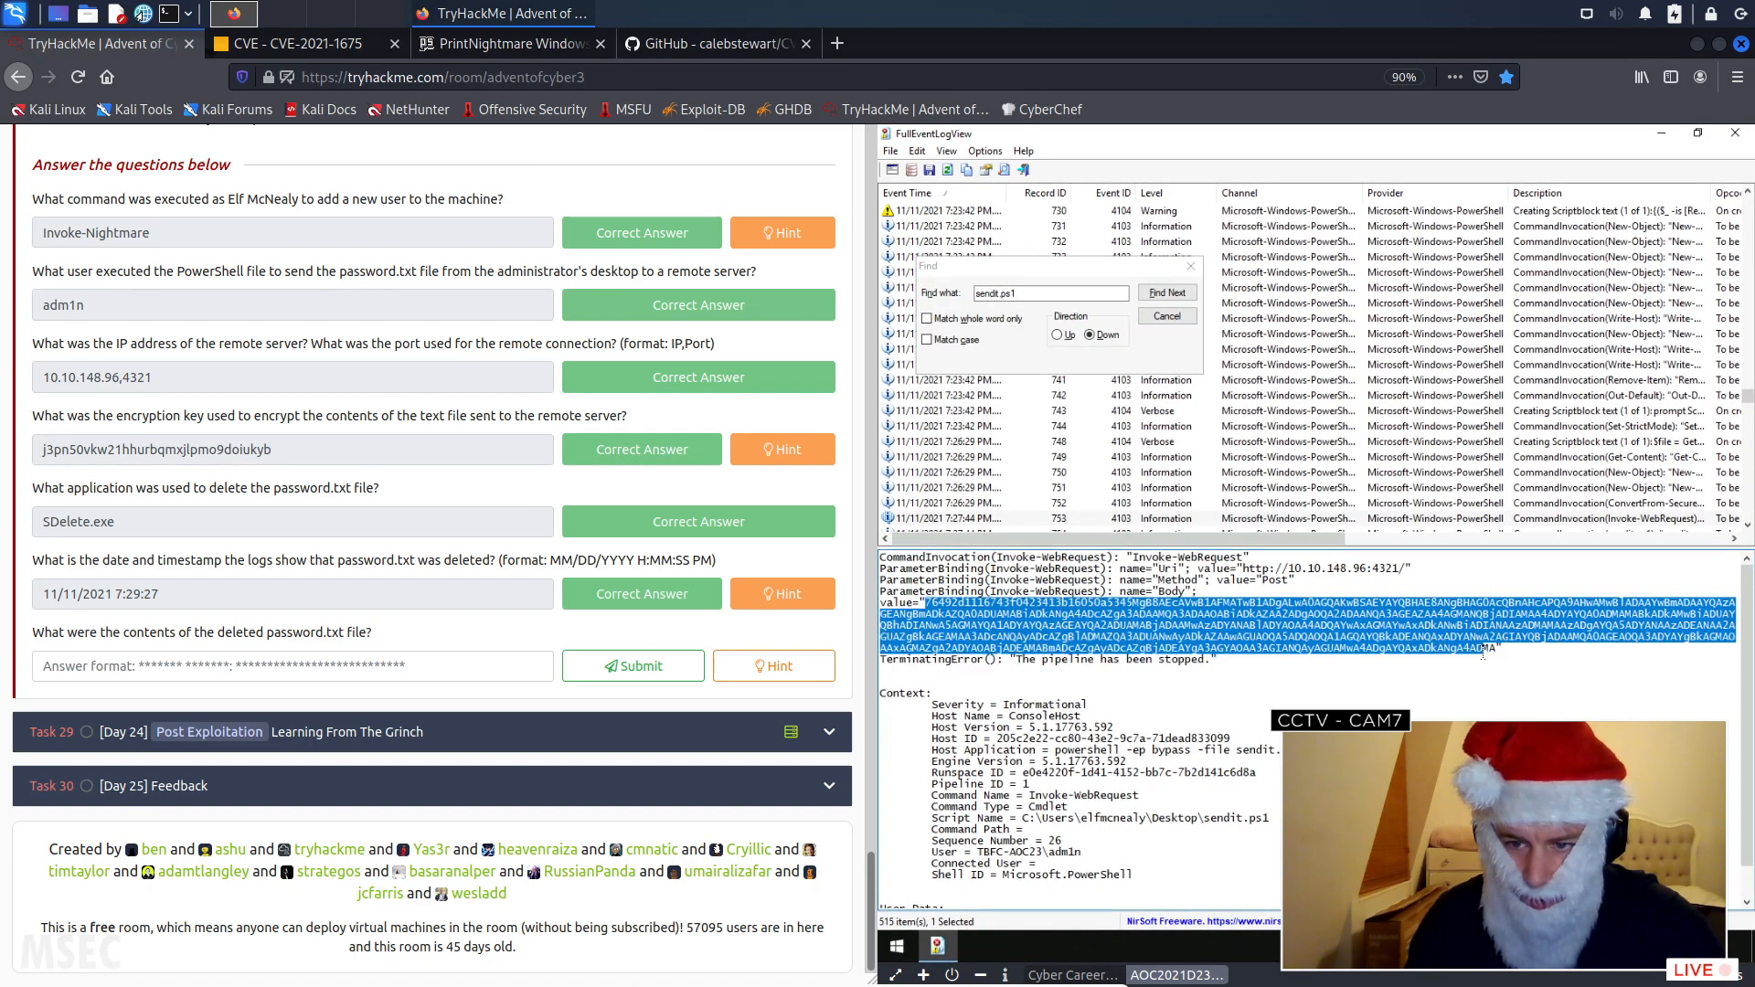
{"action": "right_click", "coordinate": [1458, 637]}
{"action": "left_click", "coordinate": [1502, 689]}
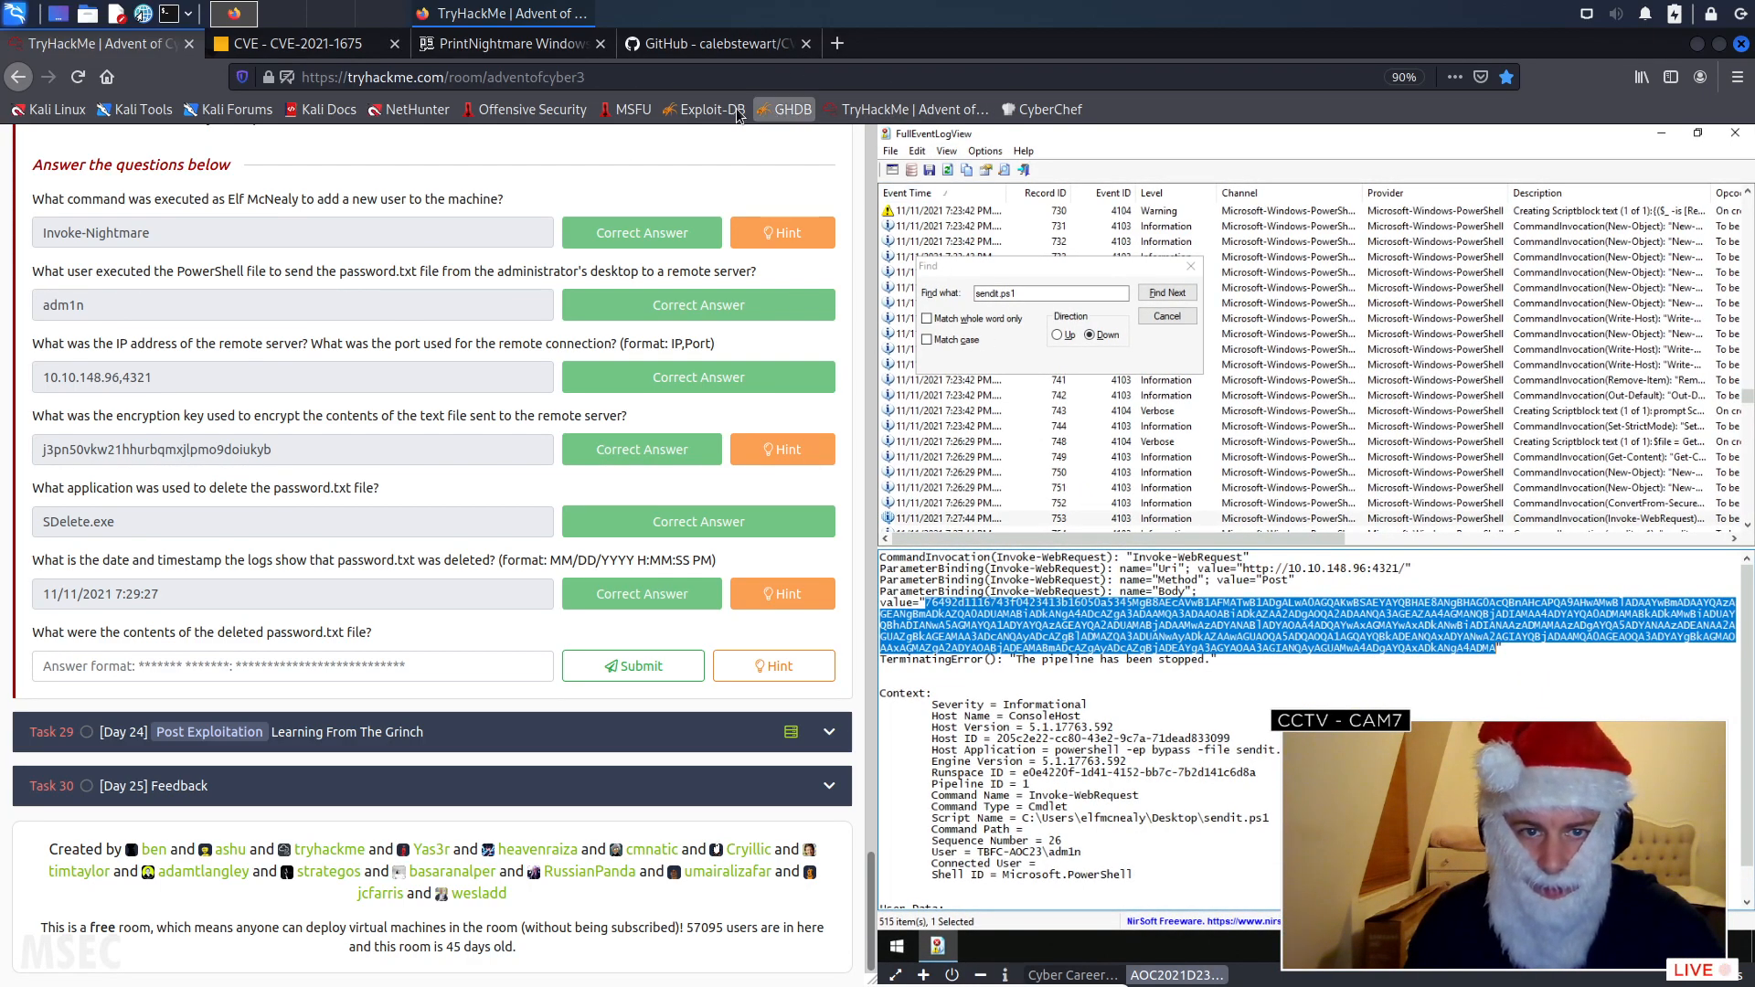
- Open the bookmarked CyberChef site in a new browser tab
{"action": "right_click", "coordinate": [1051, 113]}
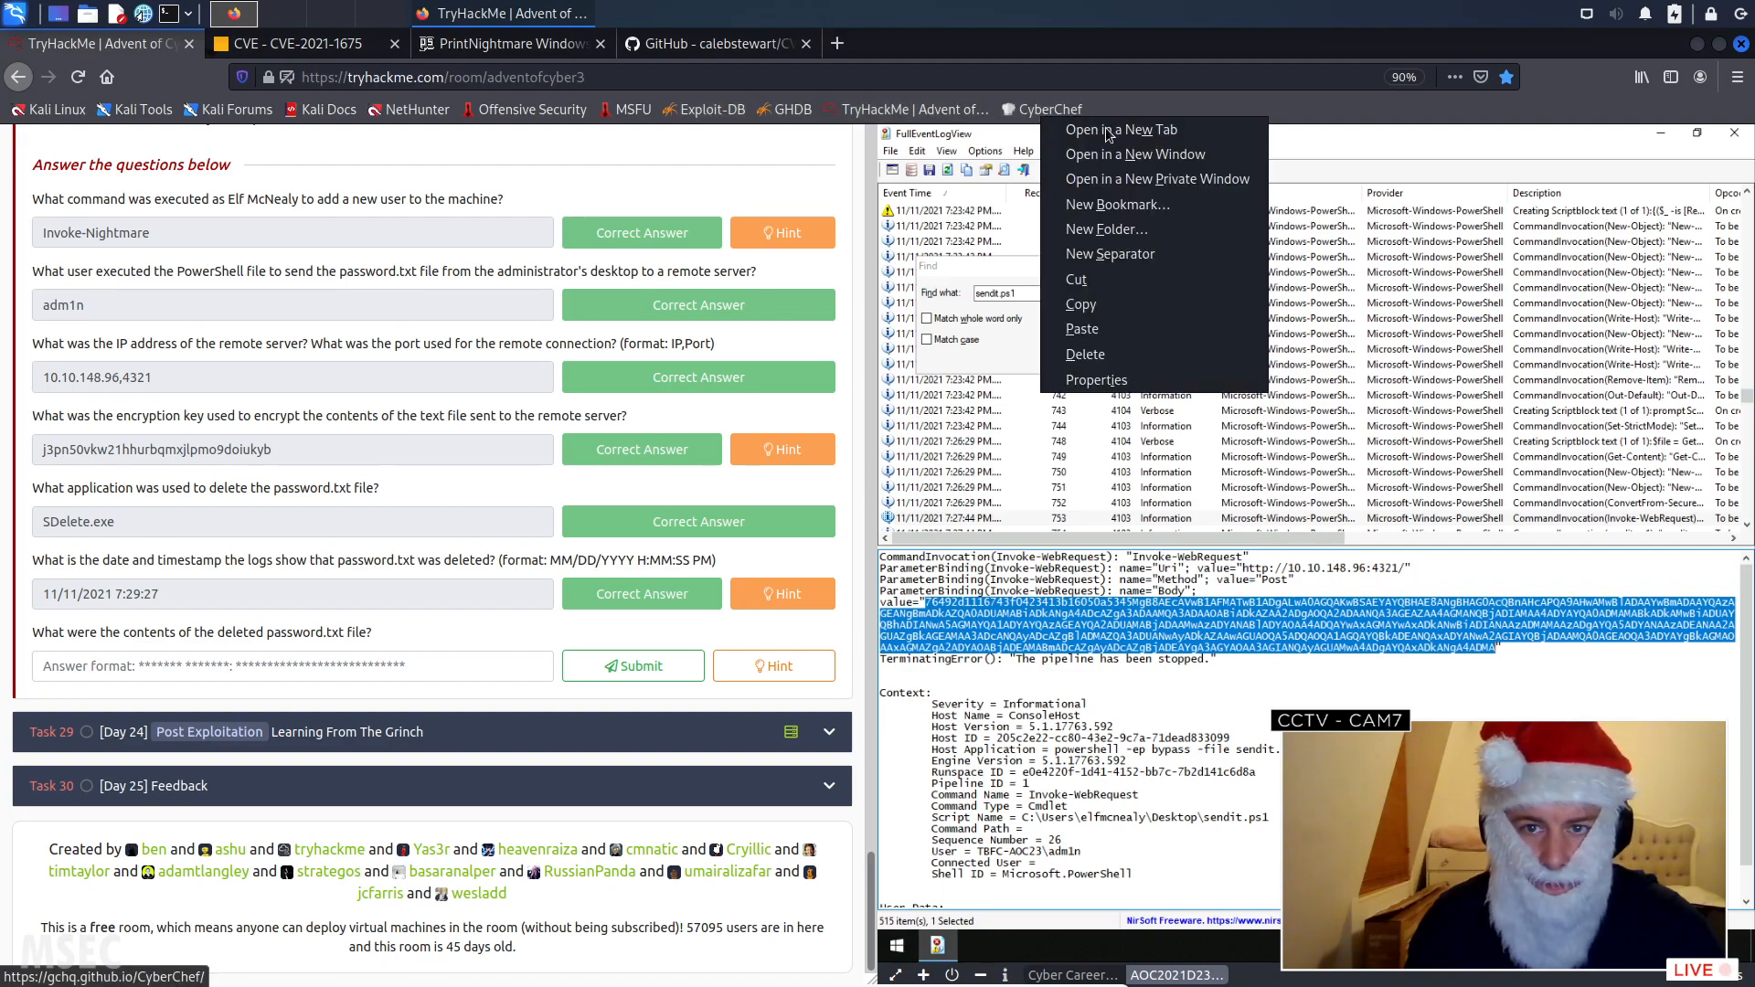
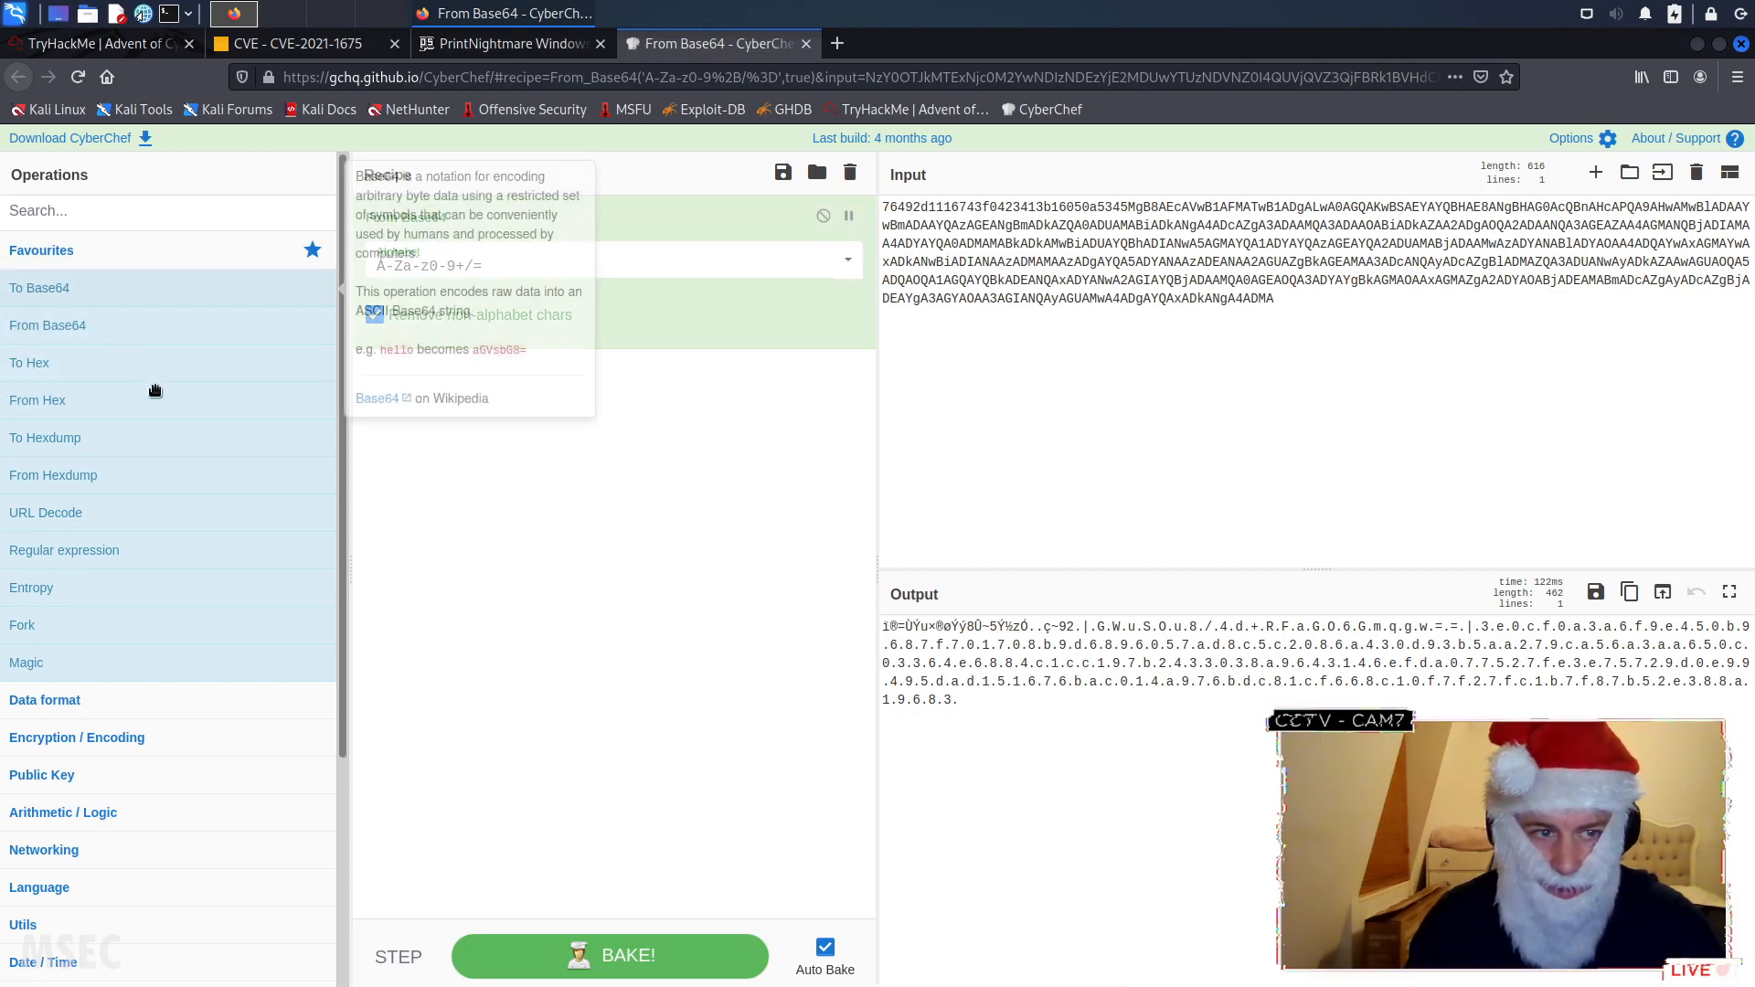
- Replace the From Base64 operation in the recipe with the Magic operation and set a breakpoint on it
{"action": "double_click", "coordinate": [479, 228]}
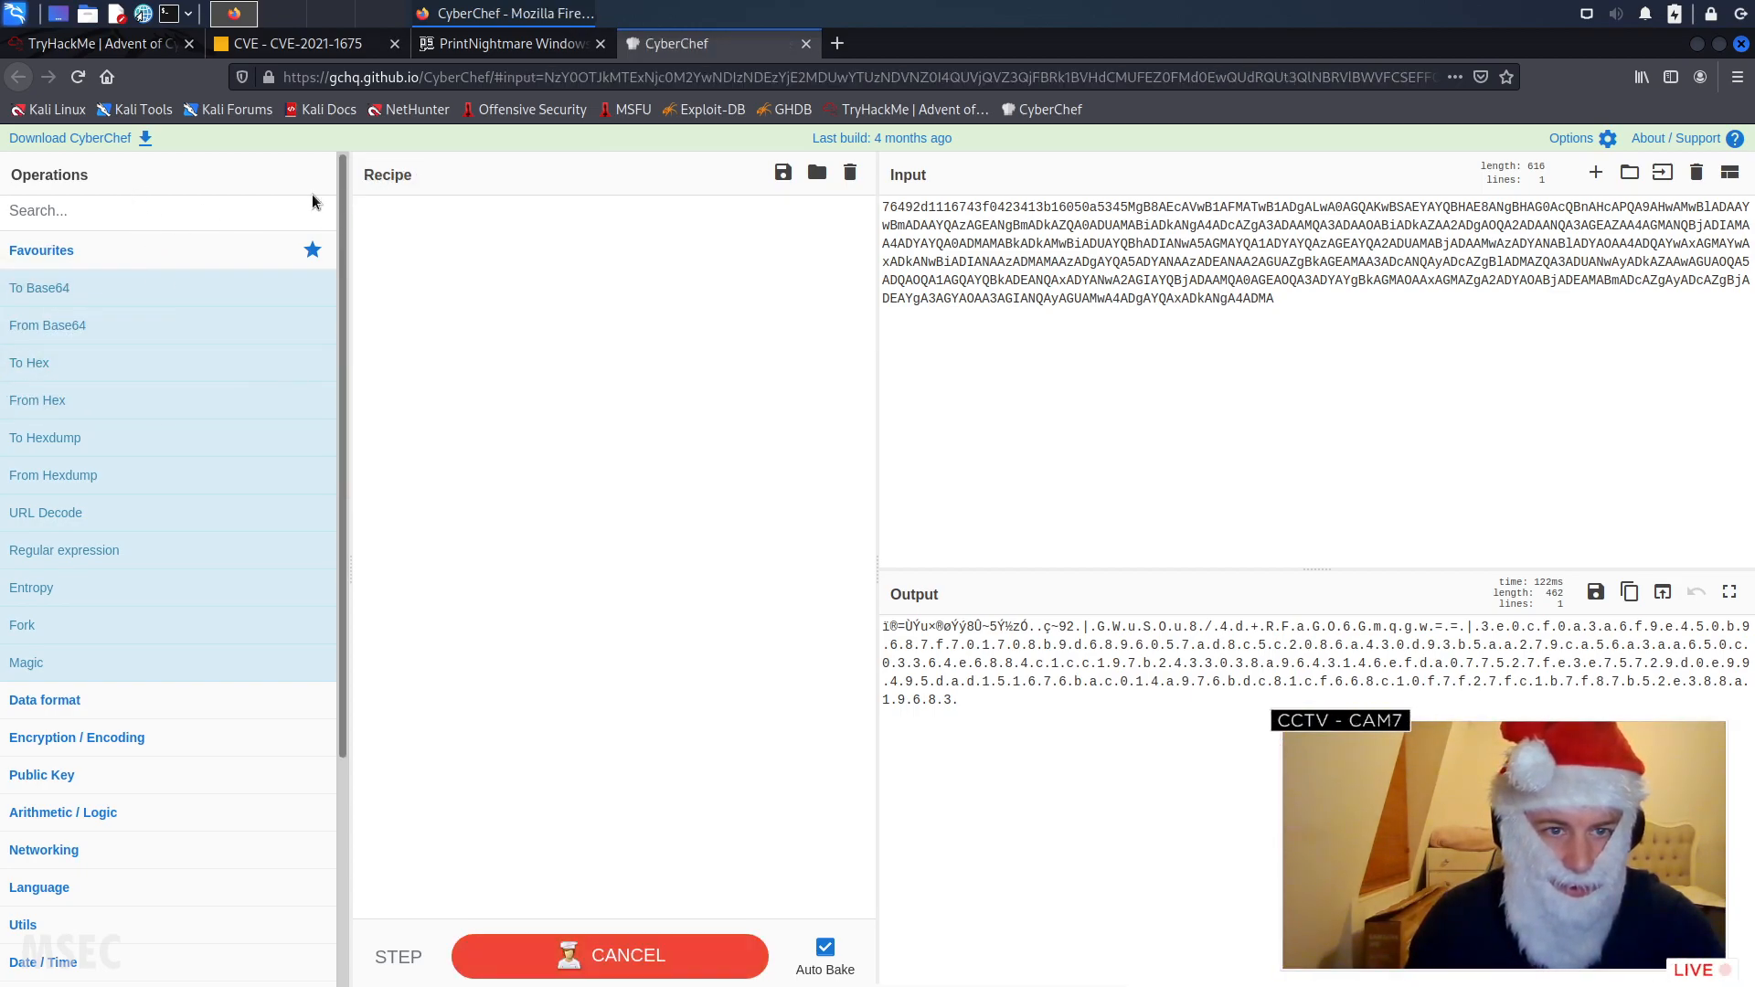
{"action": "type", "text": "magic"}
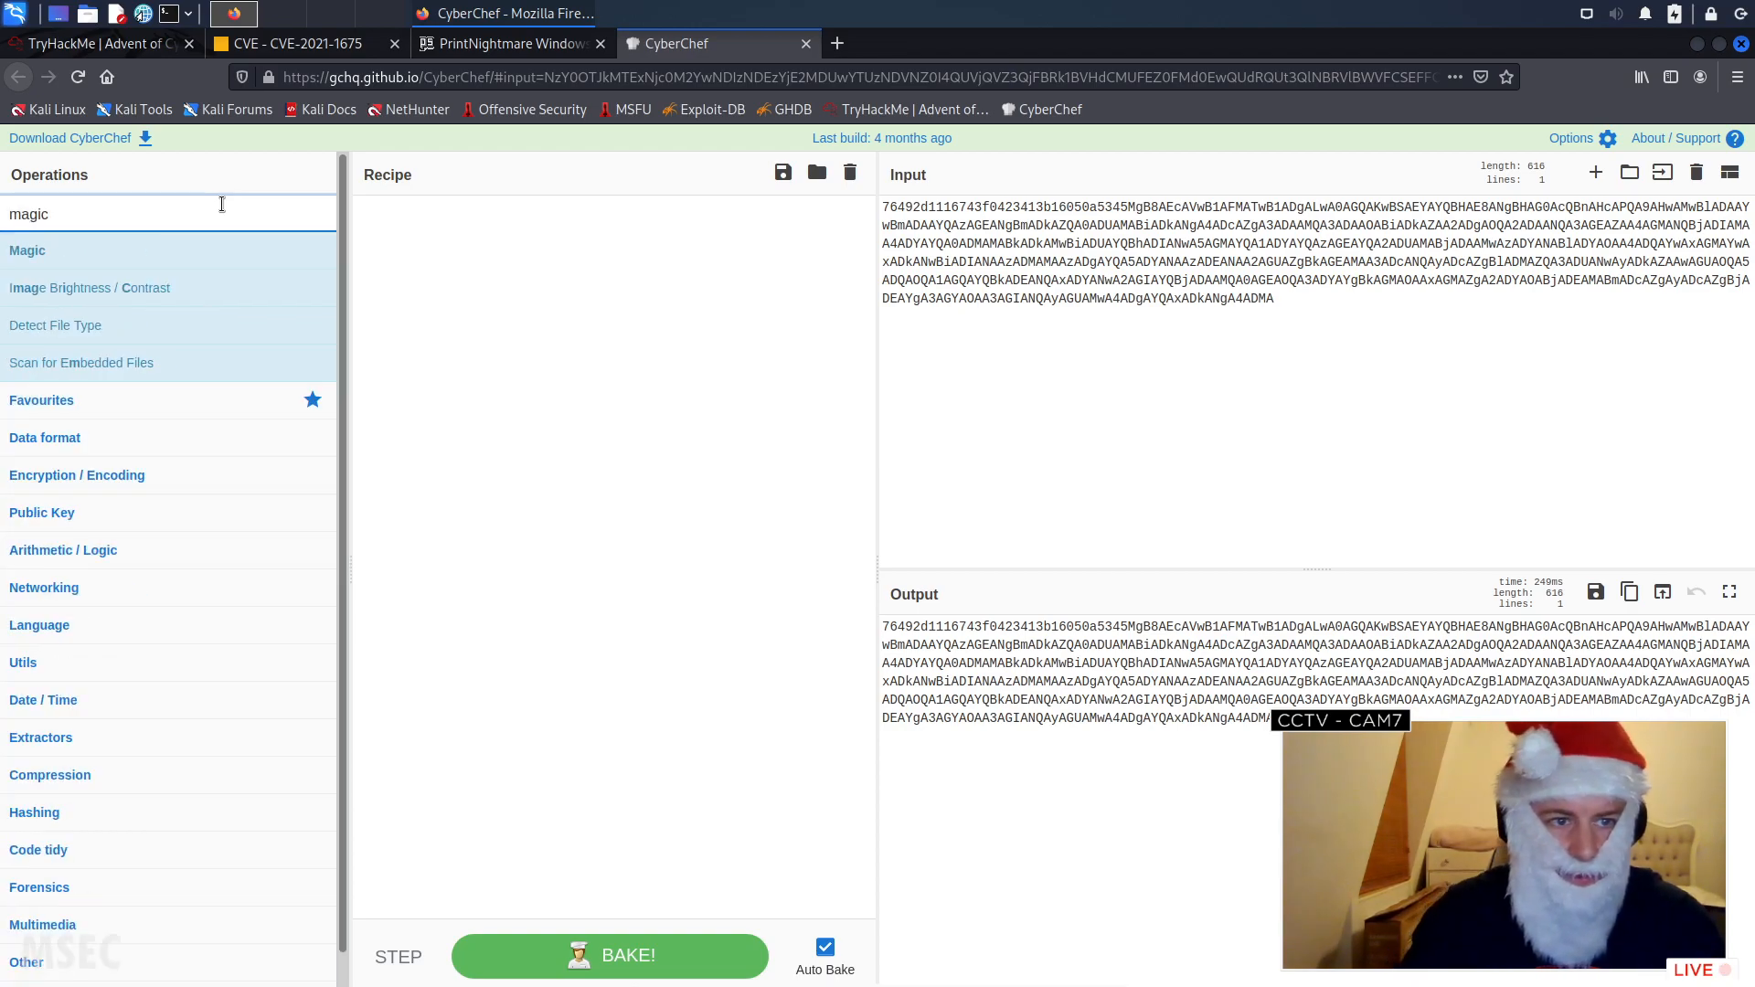
{"action": "left_click", "coordinate": [533, 263]}
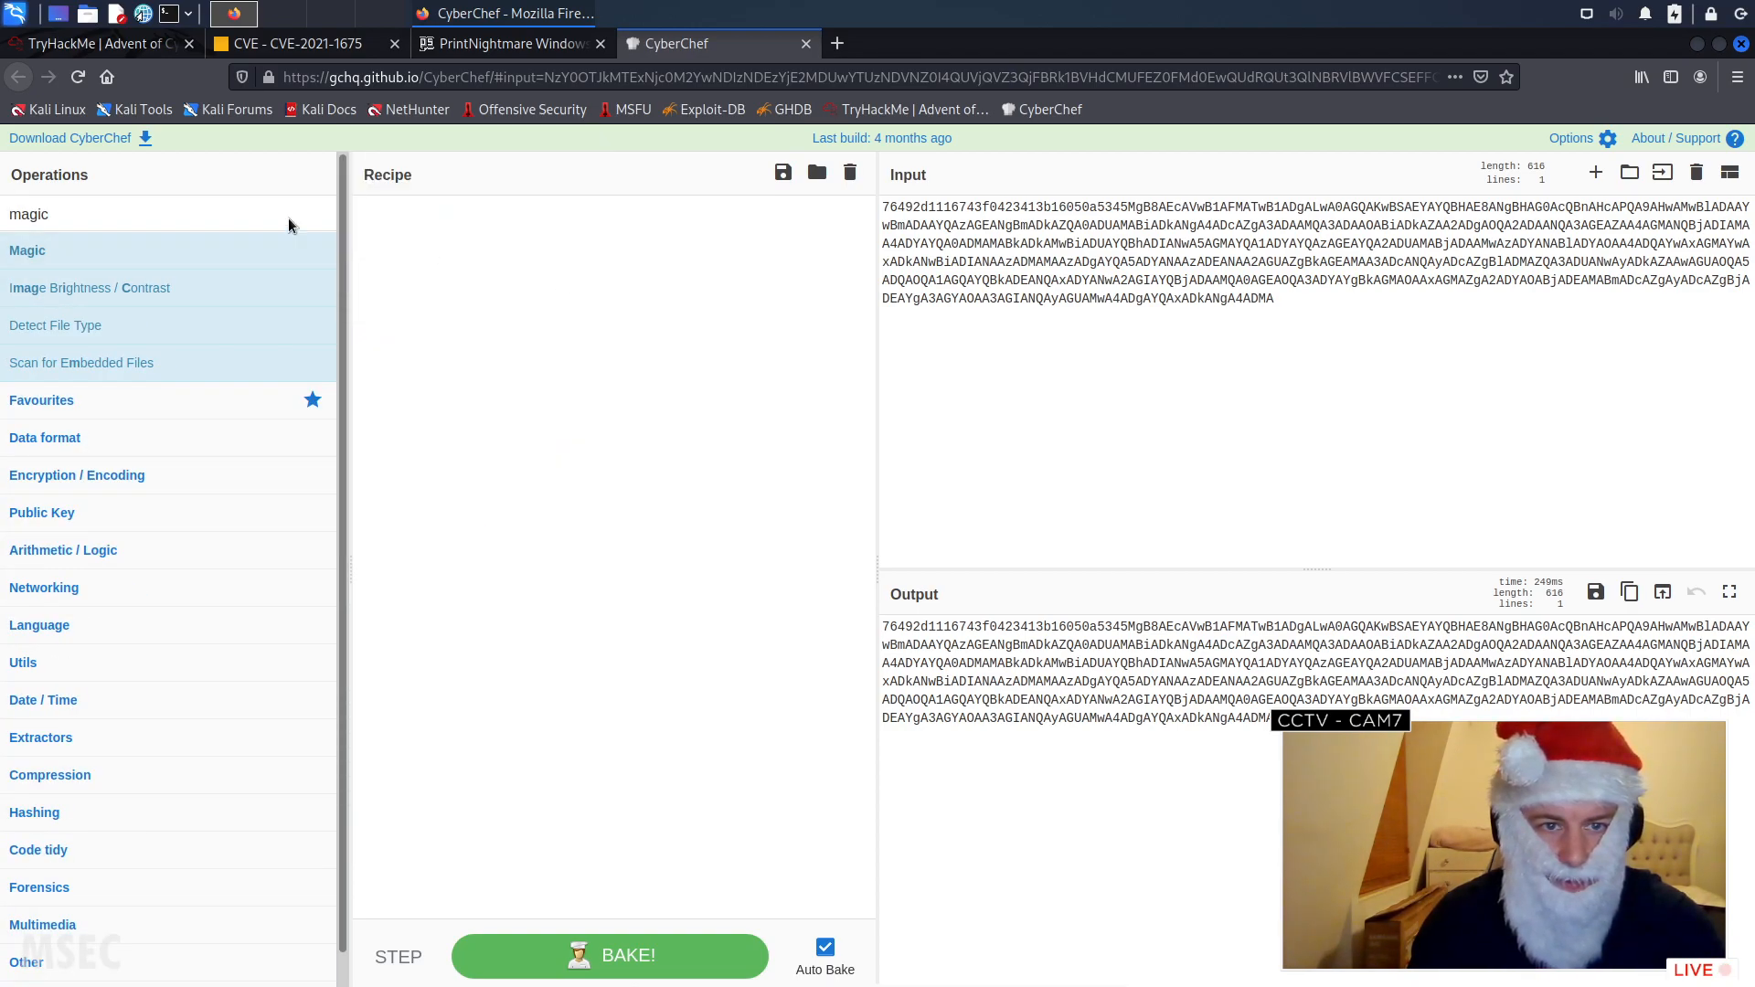
{"action": "left_click_drag", "start_coordinate": [41, 253], "coordinate": [667, 276]}
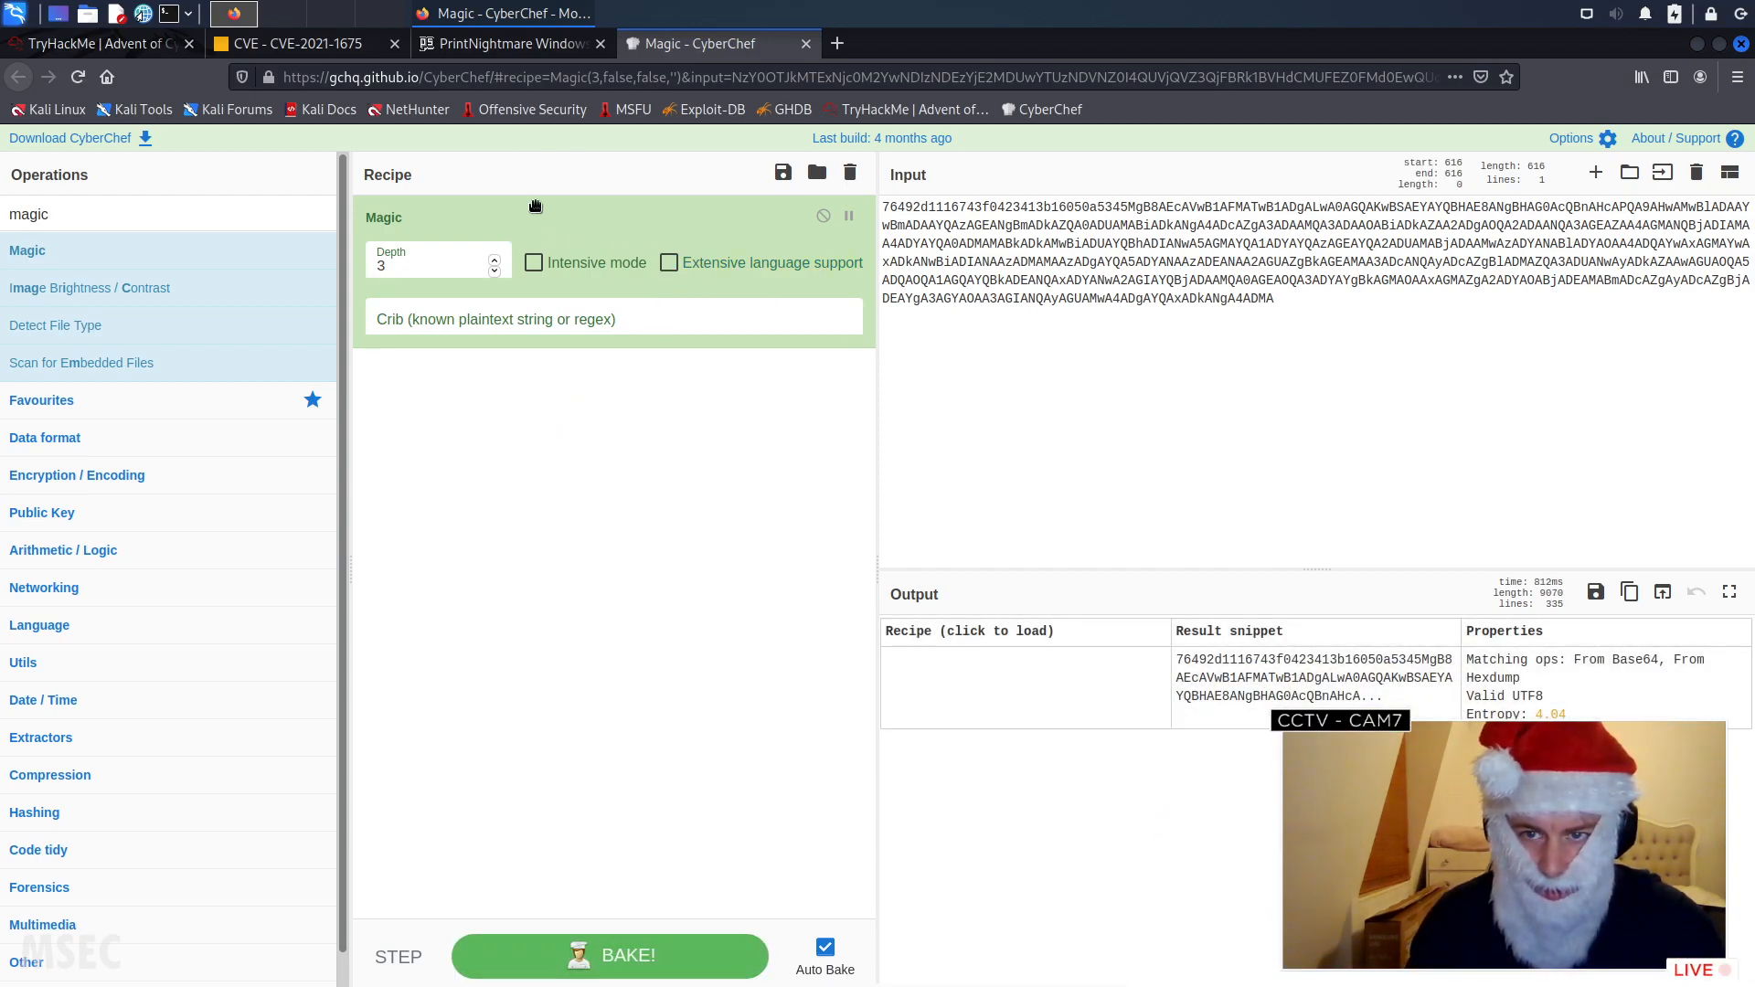
{"action": "left_click_drag", "start_coordinate": [283, 227], "coordinate": [156, 334]}
{"action": "double_click", "coordinate": [659, 214]}
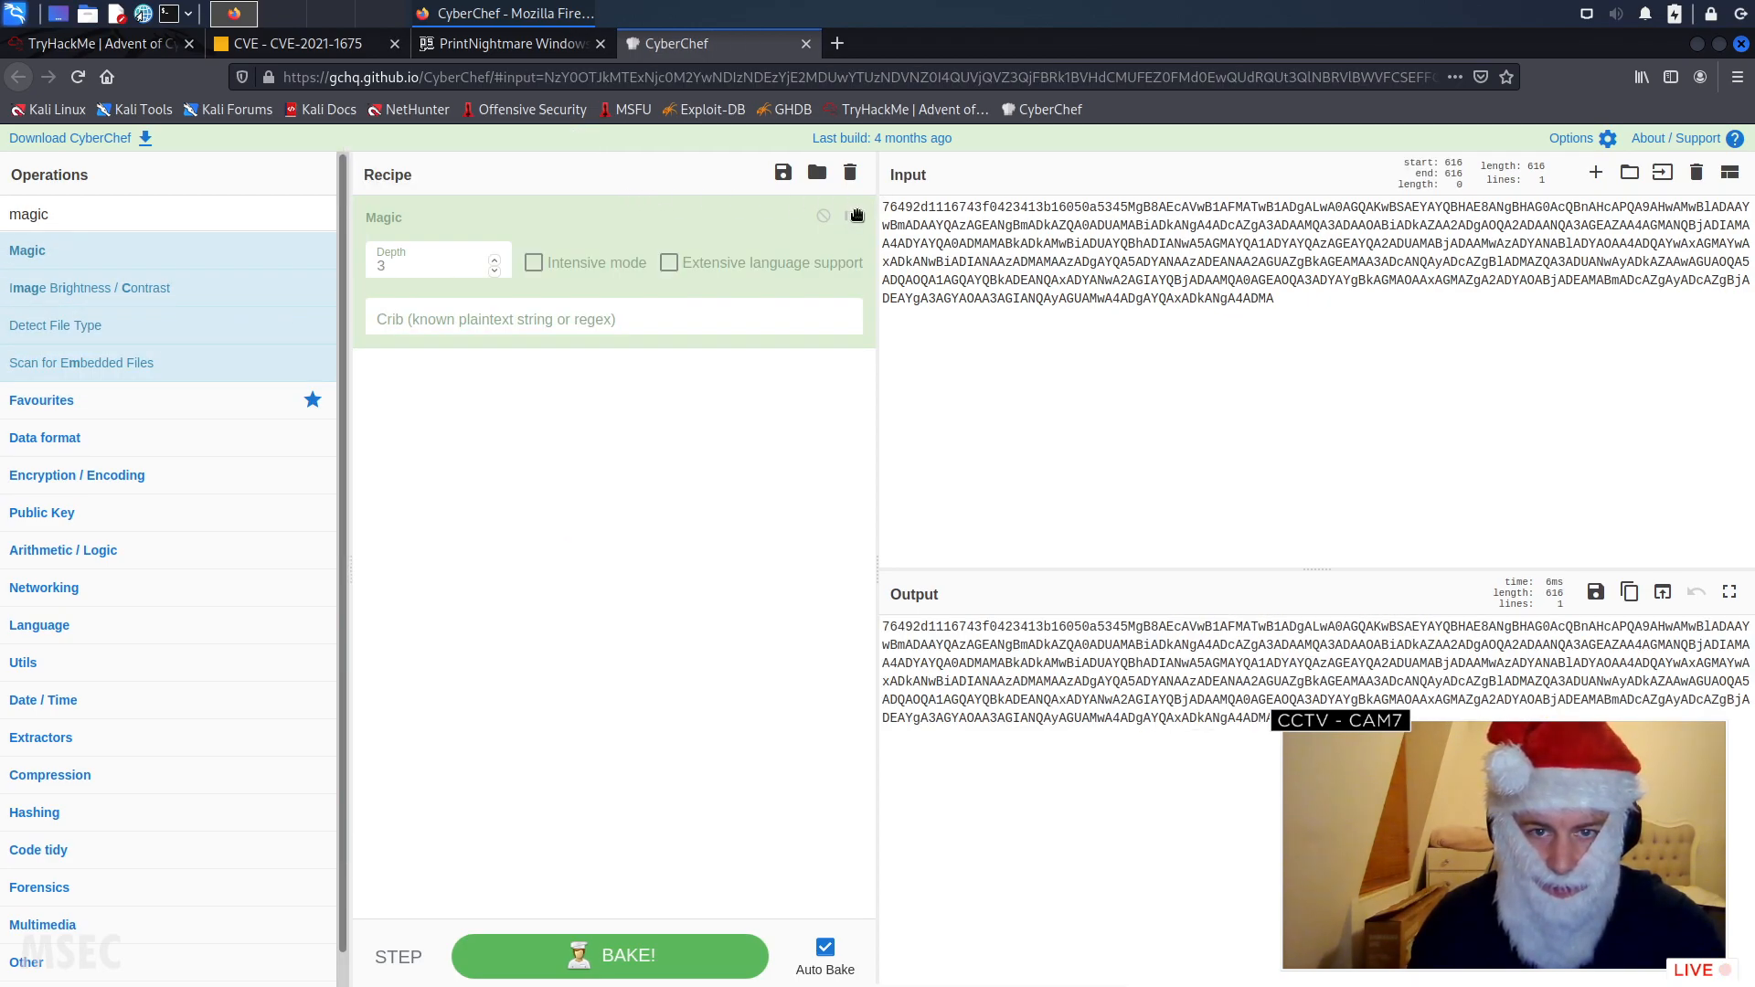
{"action": "left_click", "coordinate": [849, 218]}
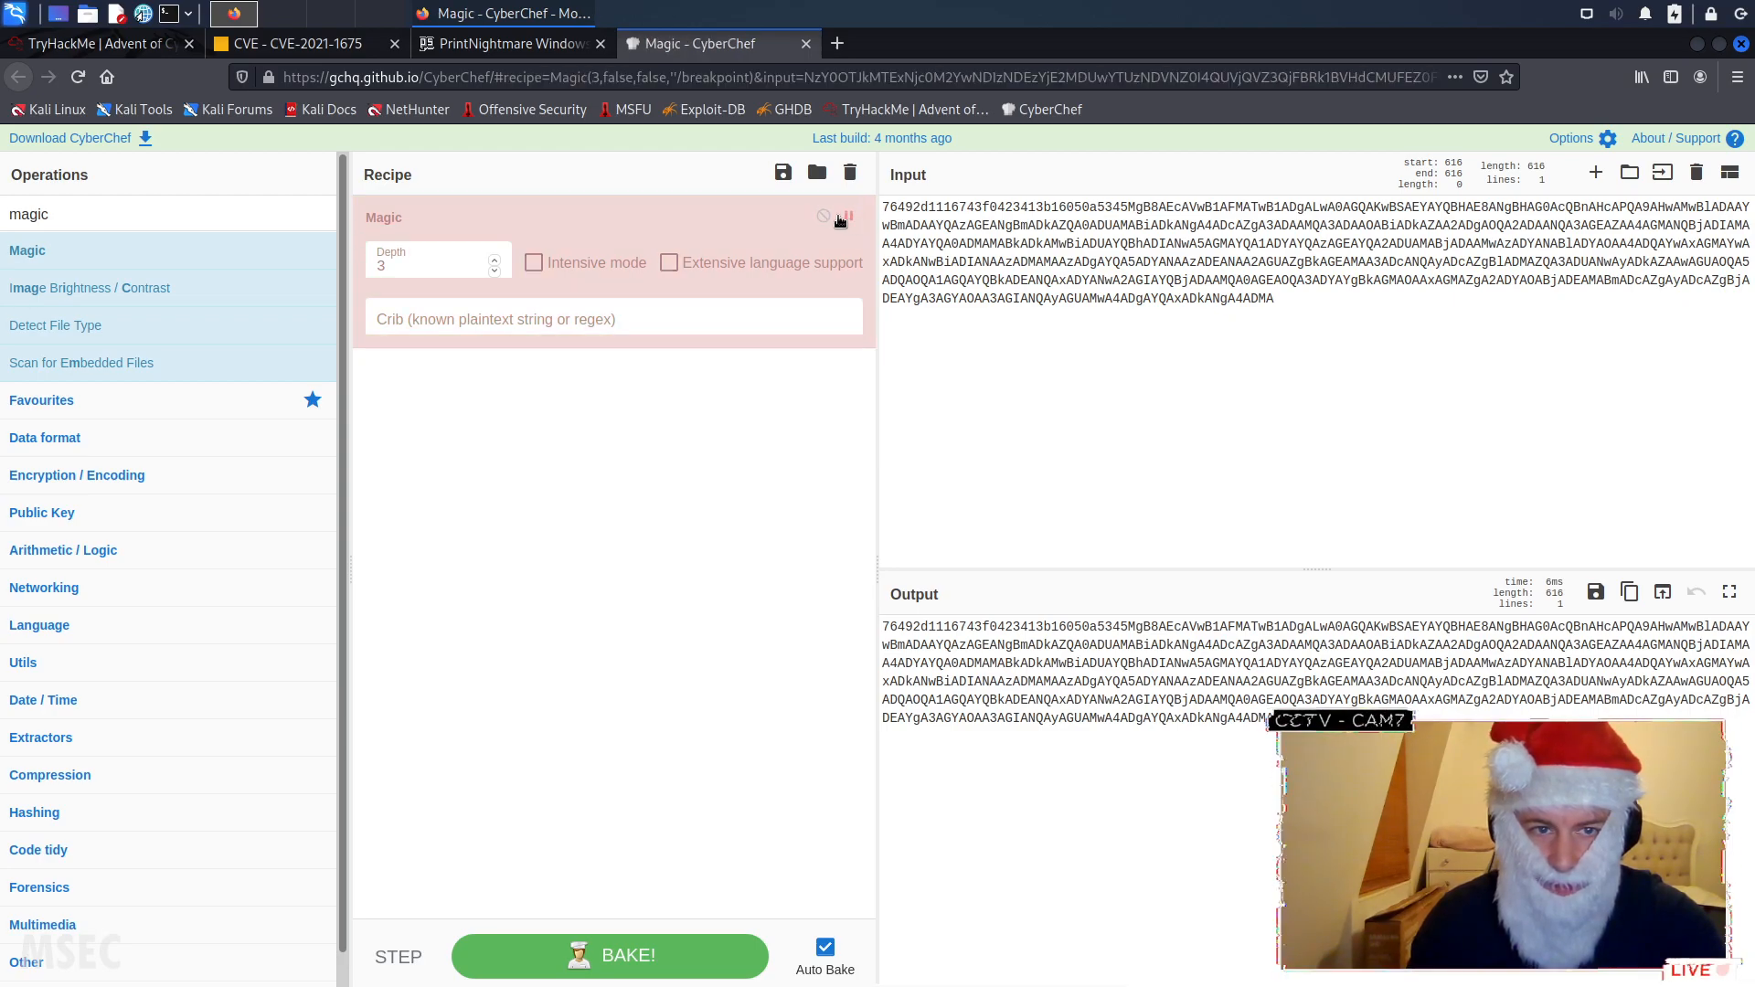
- Return to the TryHackMe room and find the sendit.ps1 script block event in the event log again
{"action": "left_click", "coordinate": [493, 45]}
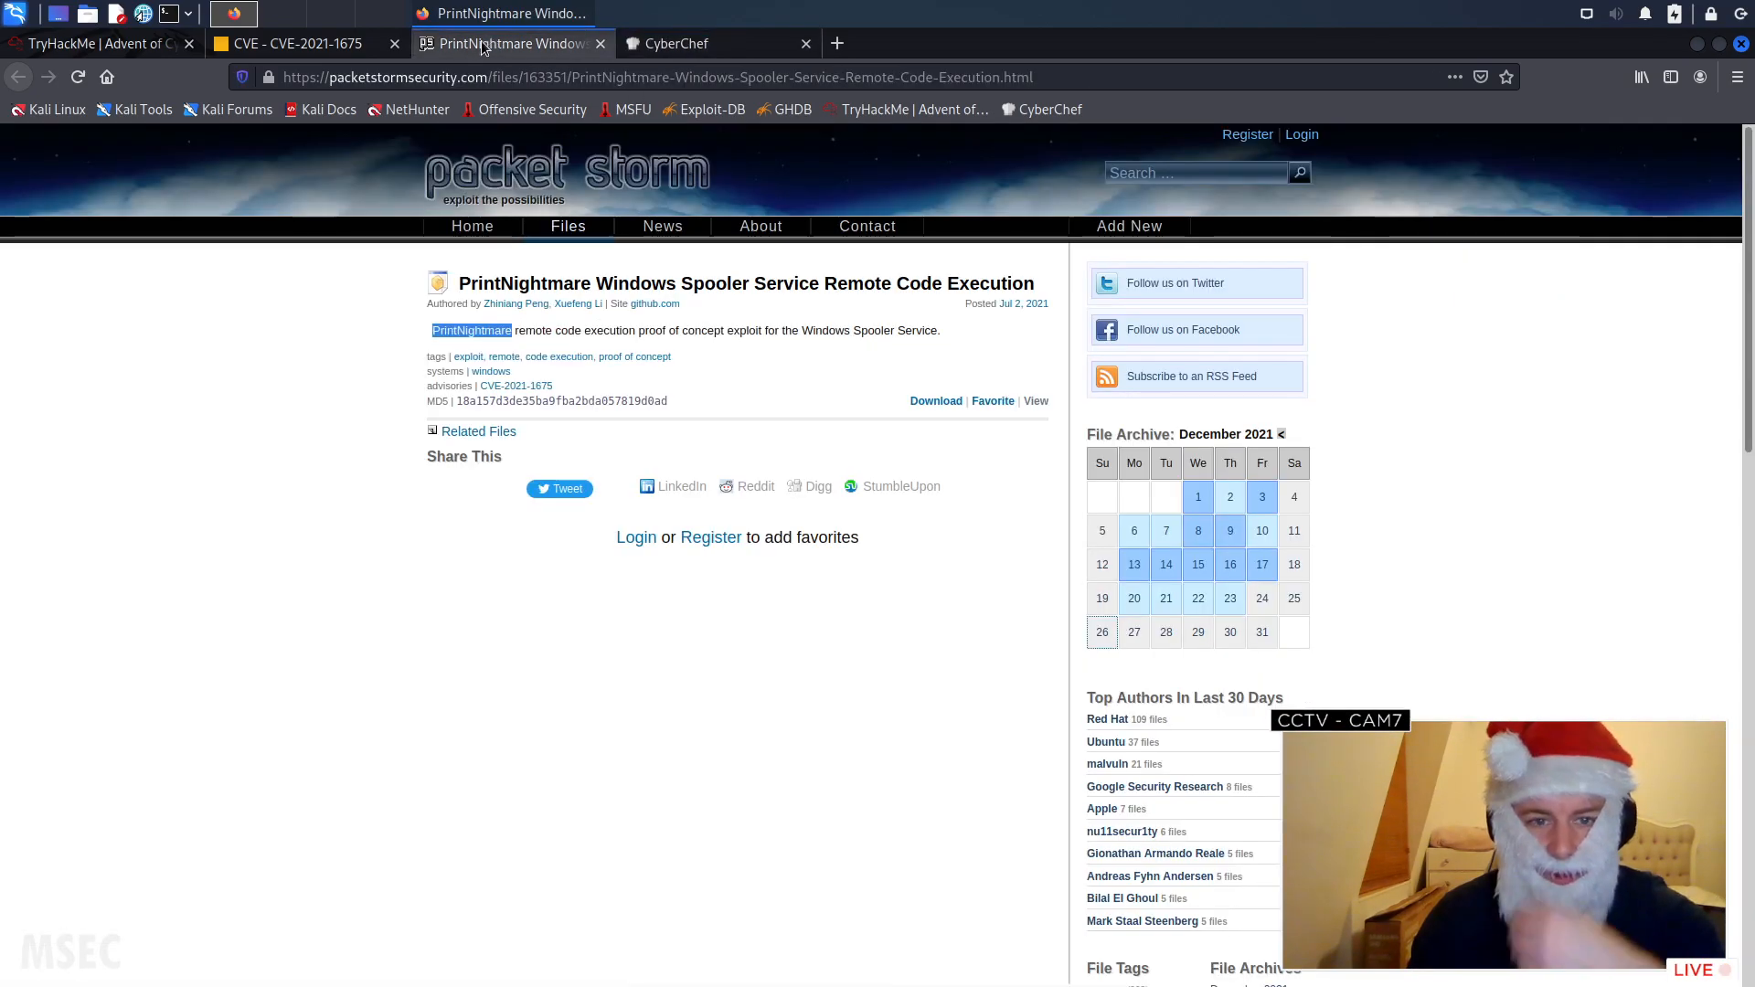
{"action": "left_click", "coordinate": [293, 43]}
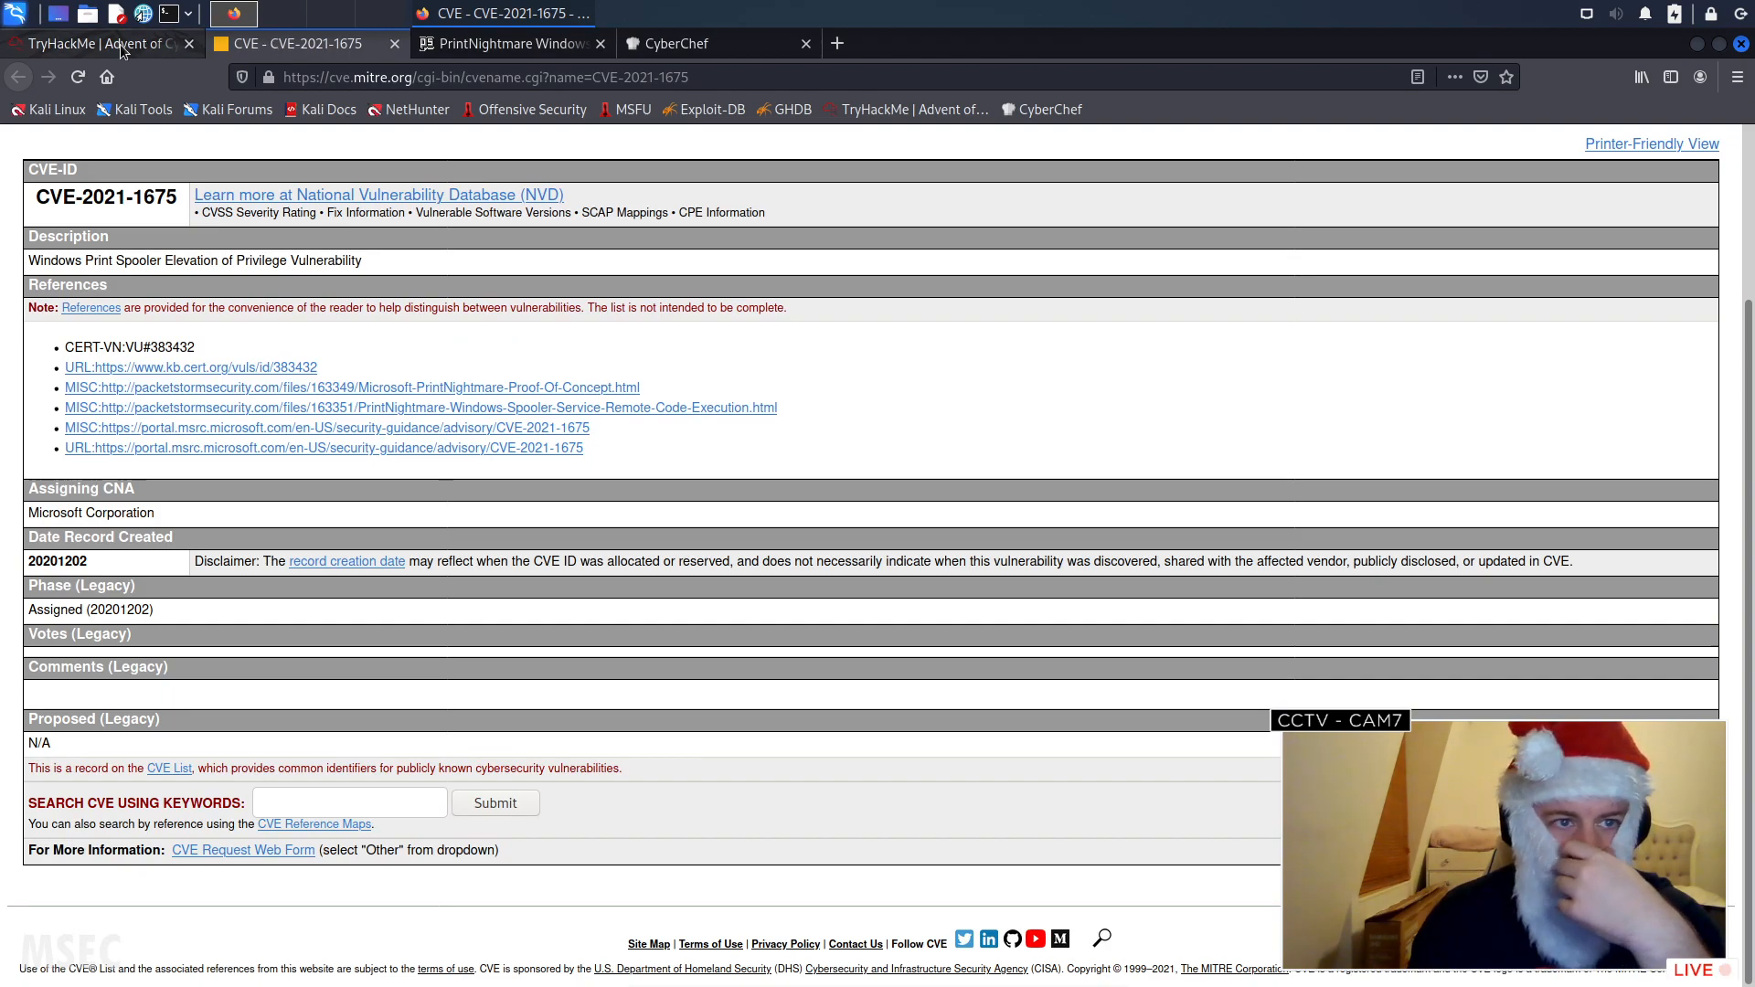
{"action": "left_click", "coordinate": [181, 44]}
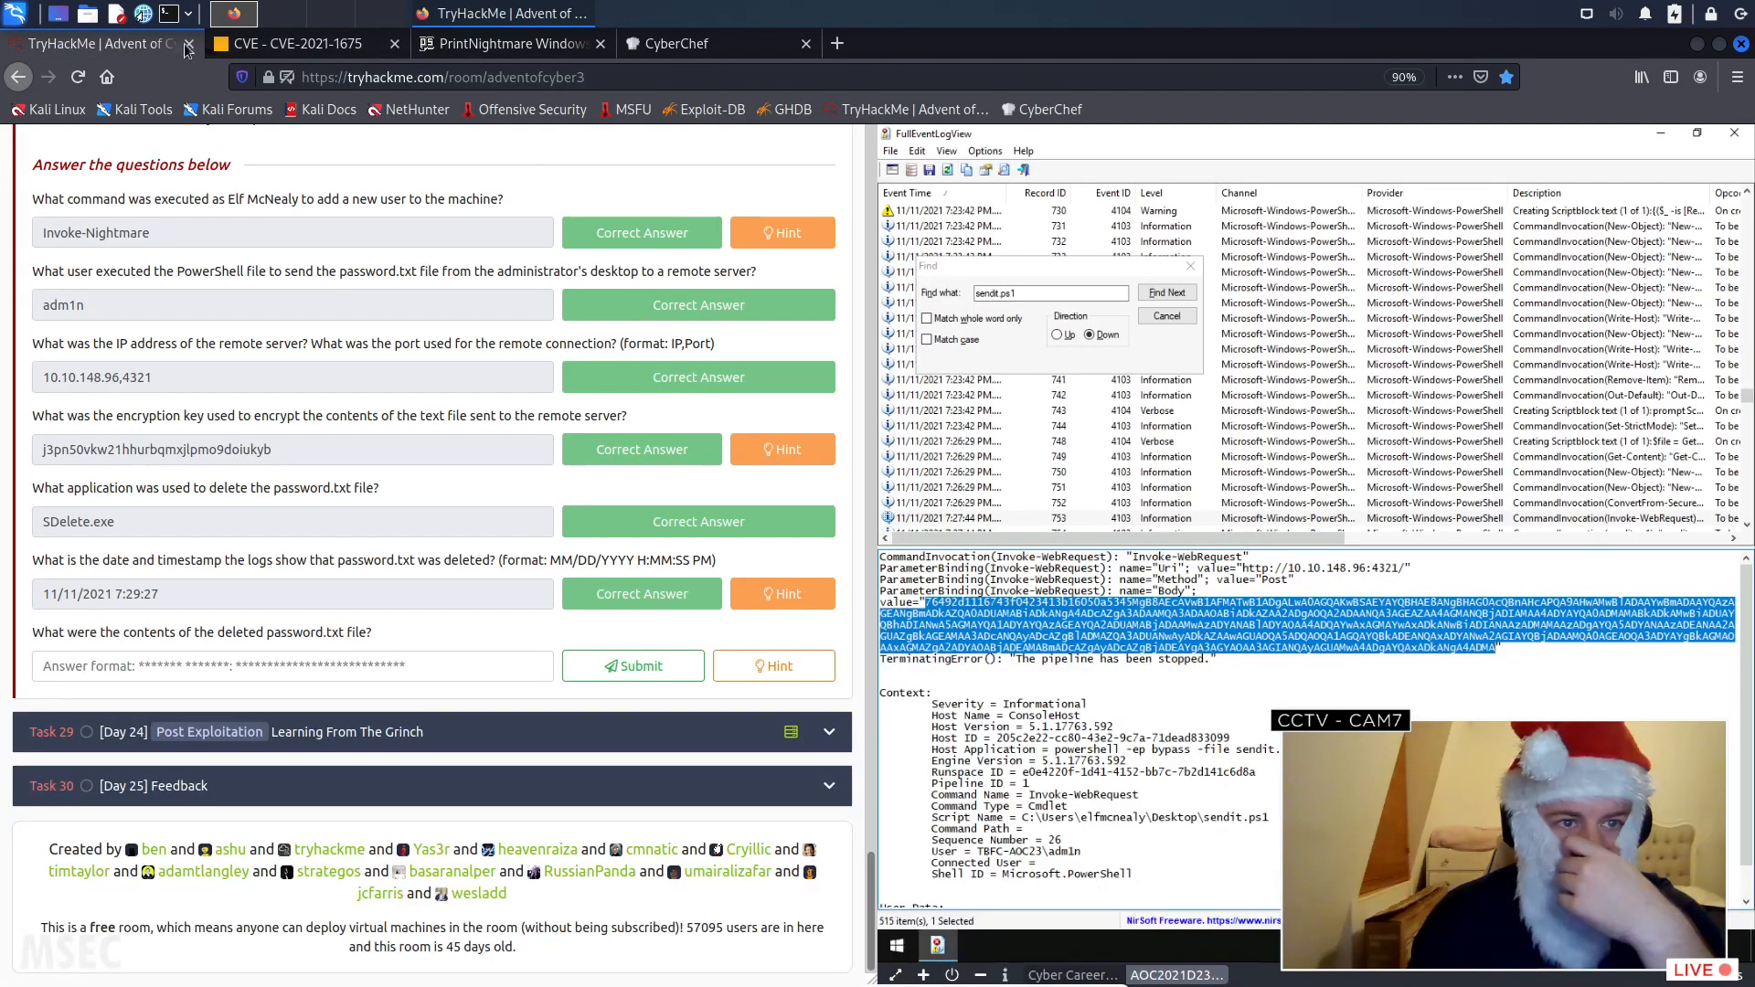
{"action": "left_click", "coordinate": [1167, 317]}
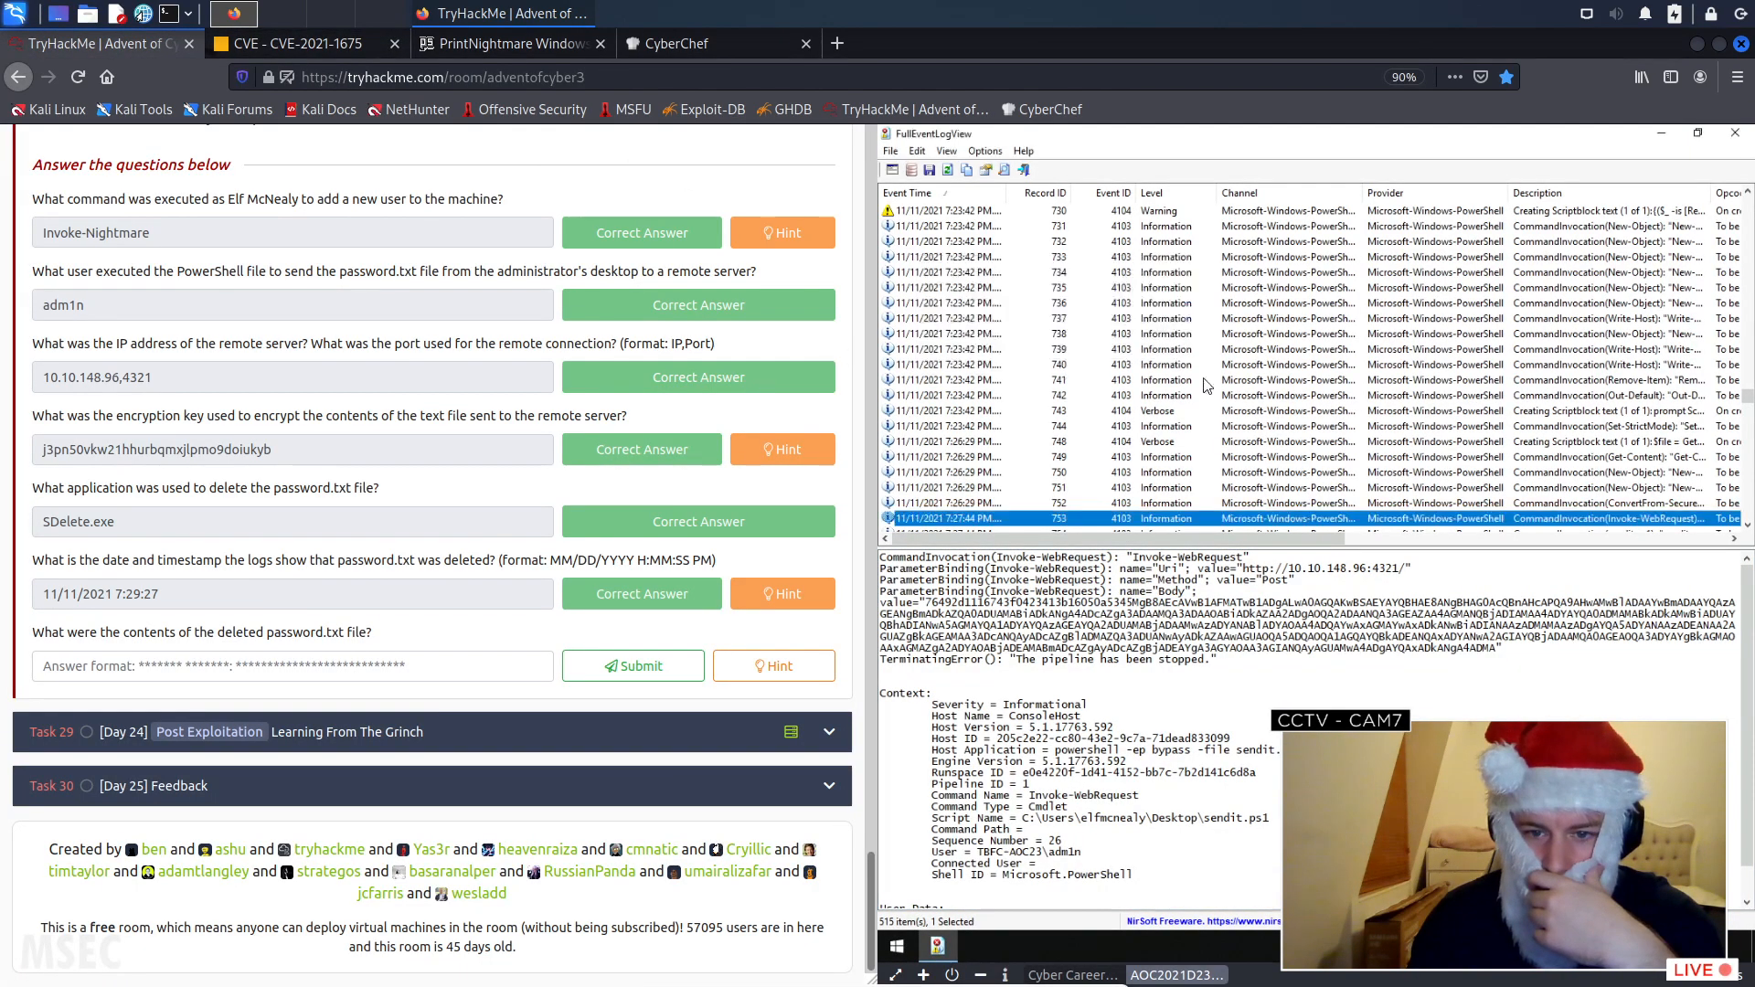
{"action": "left_click", "coordinate": [985, 169]}
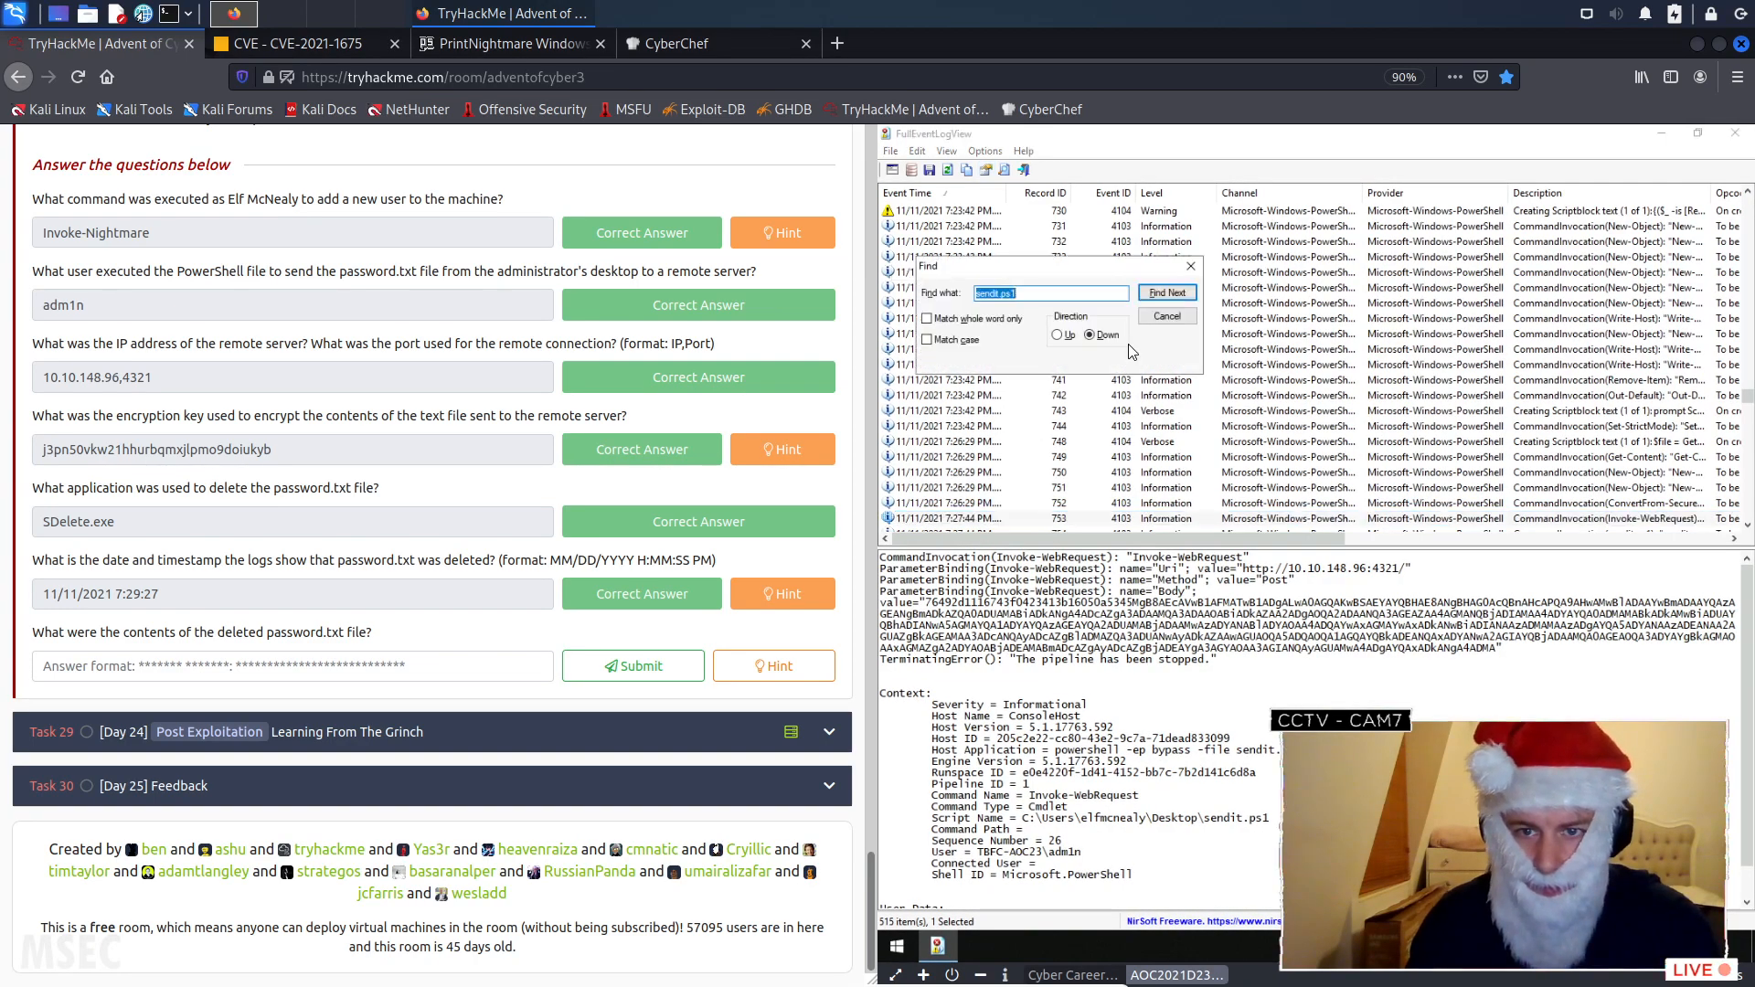
{"action": "left_click", "coordinate": [1164, 294]}
{"action": "left_click", "coordinate": [1164, 294]}
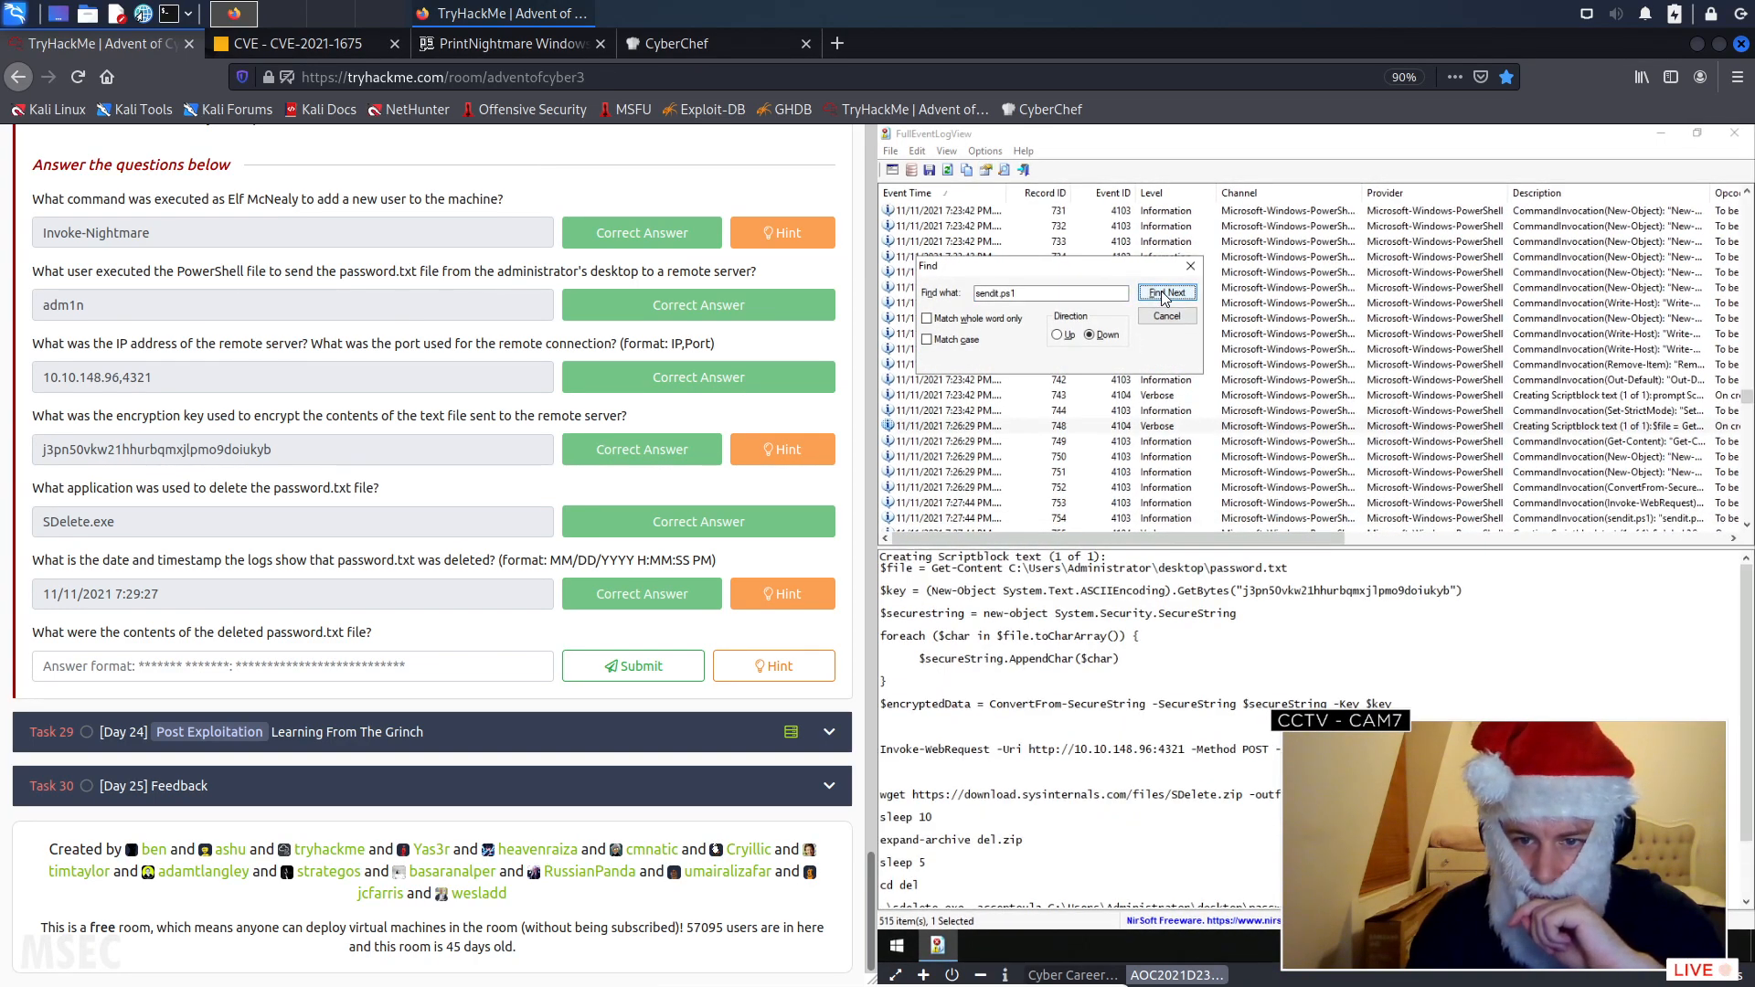
- Copy the encryption key from the GetBytes call in the event's script block and review the rest of the script
{"action": "double_click", "coordinate": [1316, 591]}
{"action": "left_click", "coordinate": [1258, 591]}
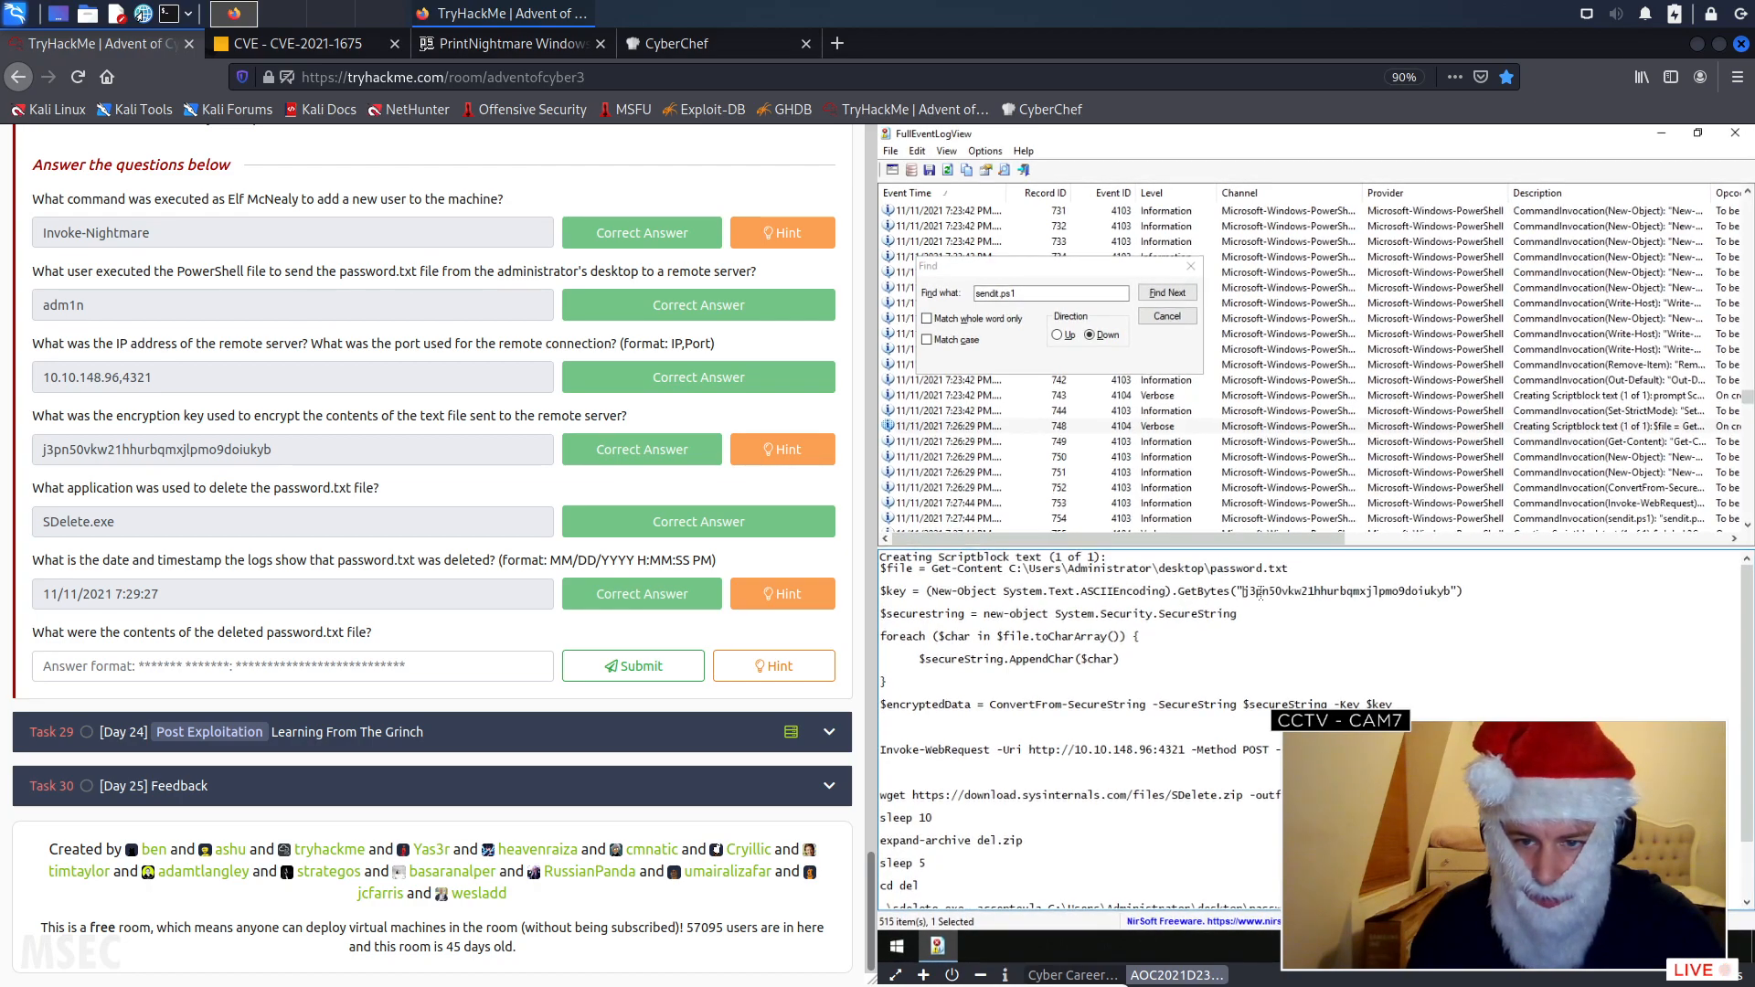
{"action": "right_click", "coordinate": [1435, 595]}
{"action": "left_click", "coordinate": [1481, 646]}
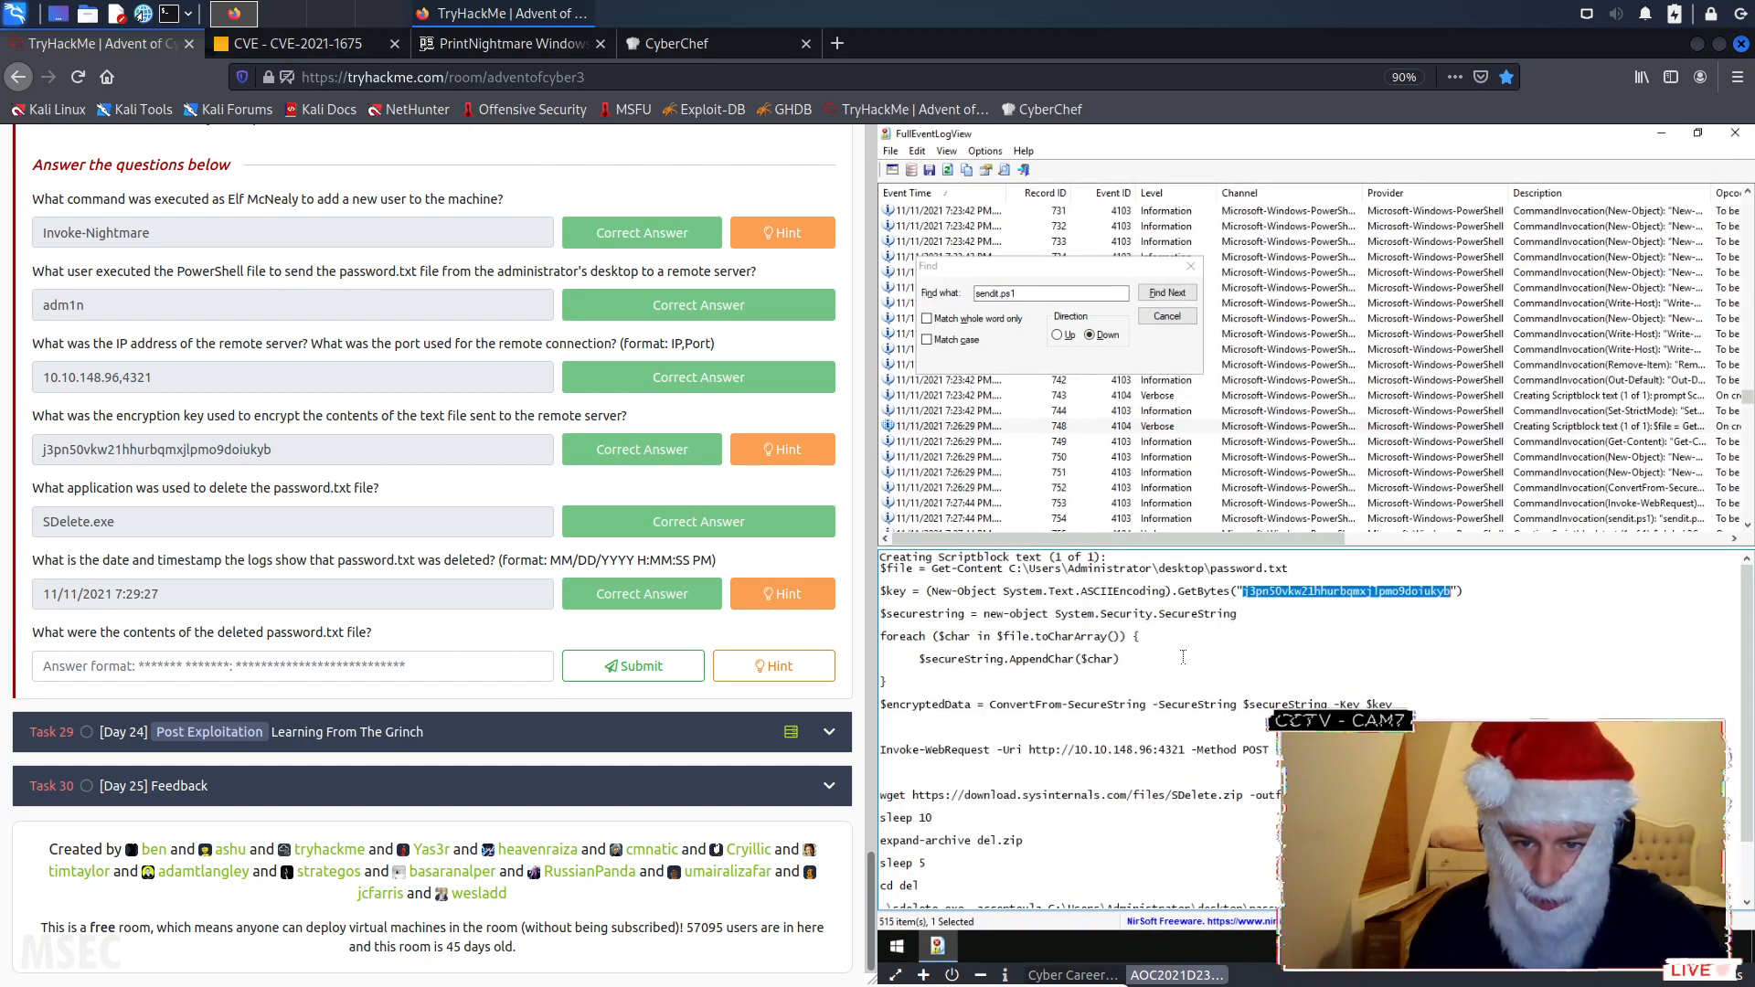
{"action": "scroll", "coordinate": [1126, 651], "scroll_direction": "down", "scroll_amount": 3}
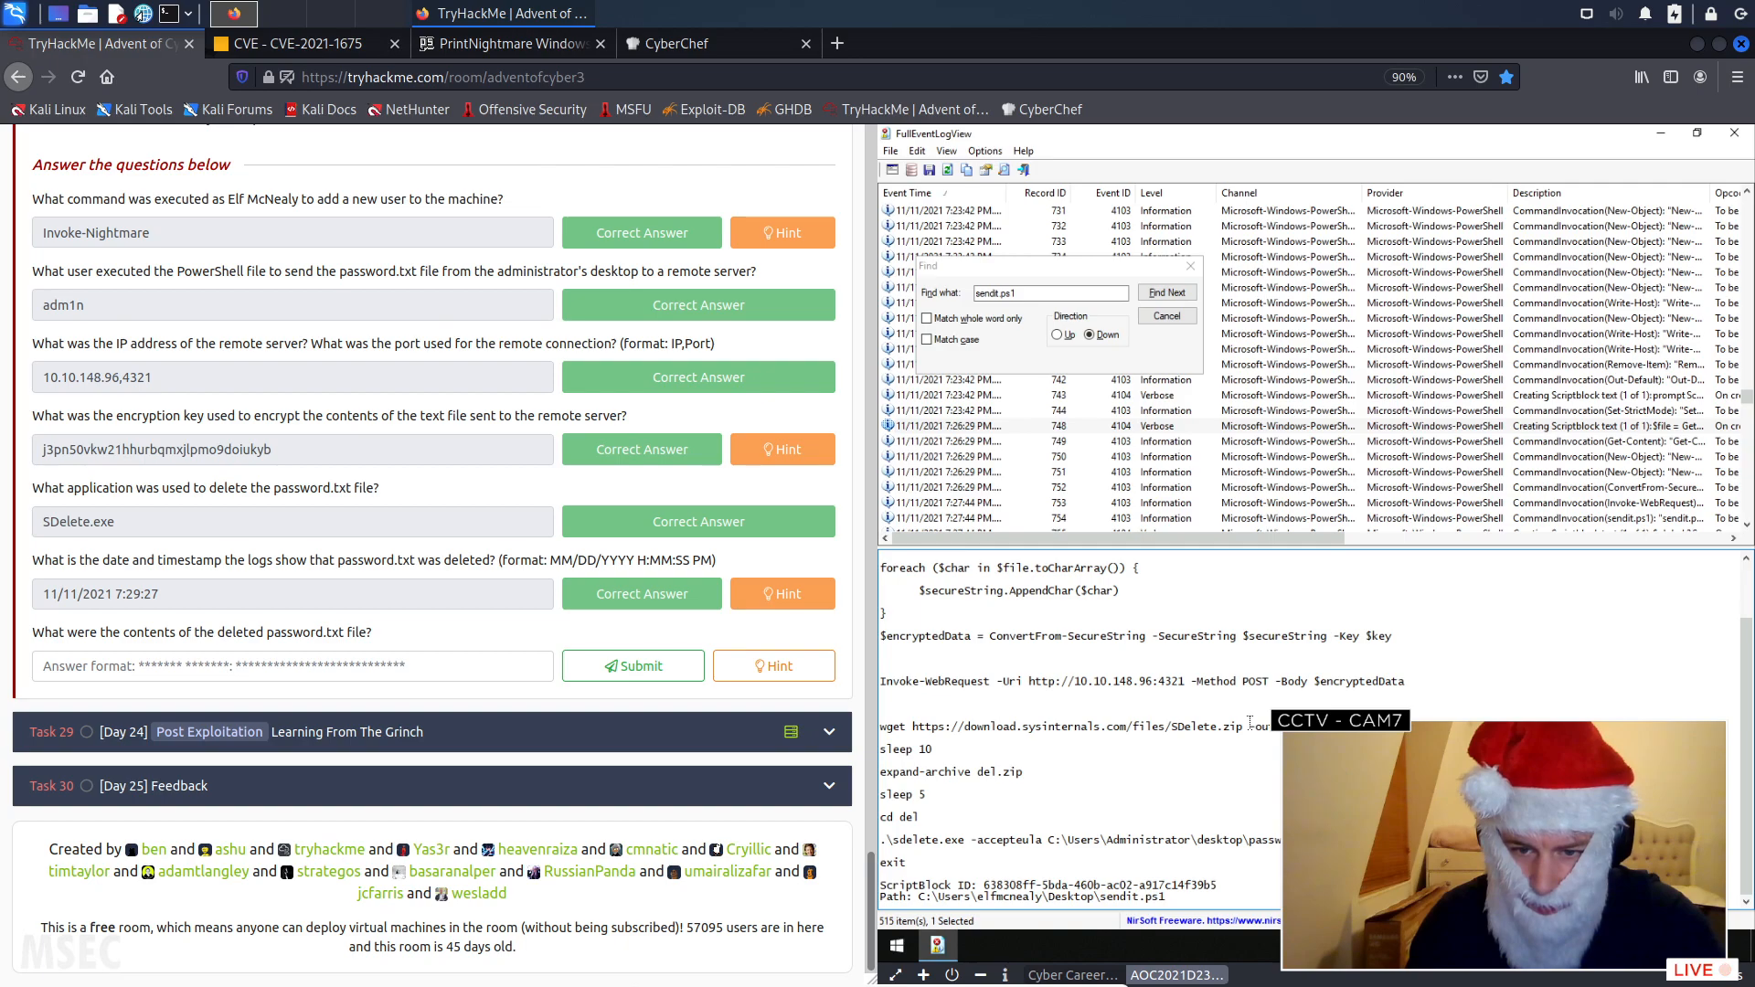
{"action": "scroll", "coordinate": [1250, 722], "scroll_direction": "up", "scroll_amount": 1}
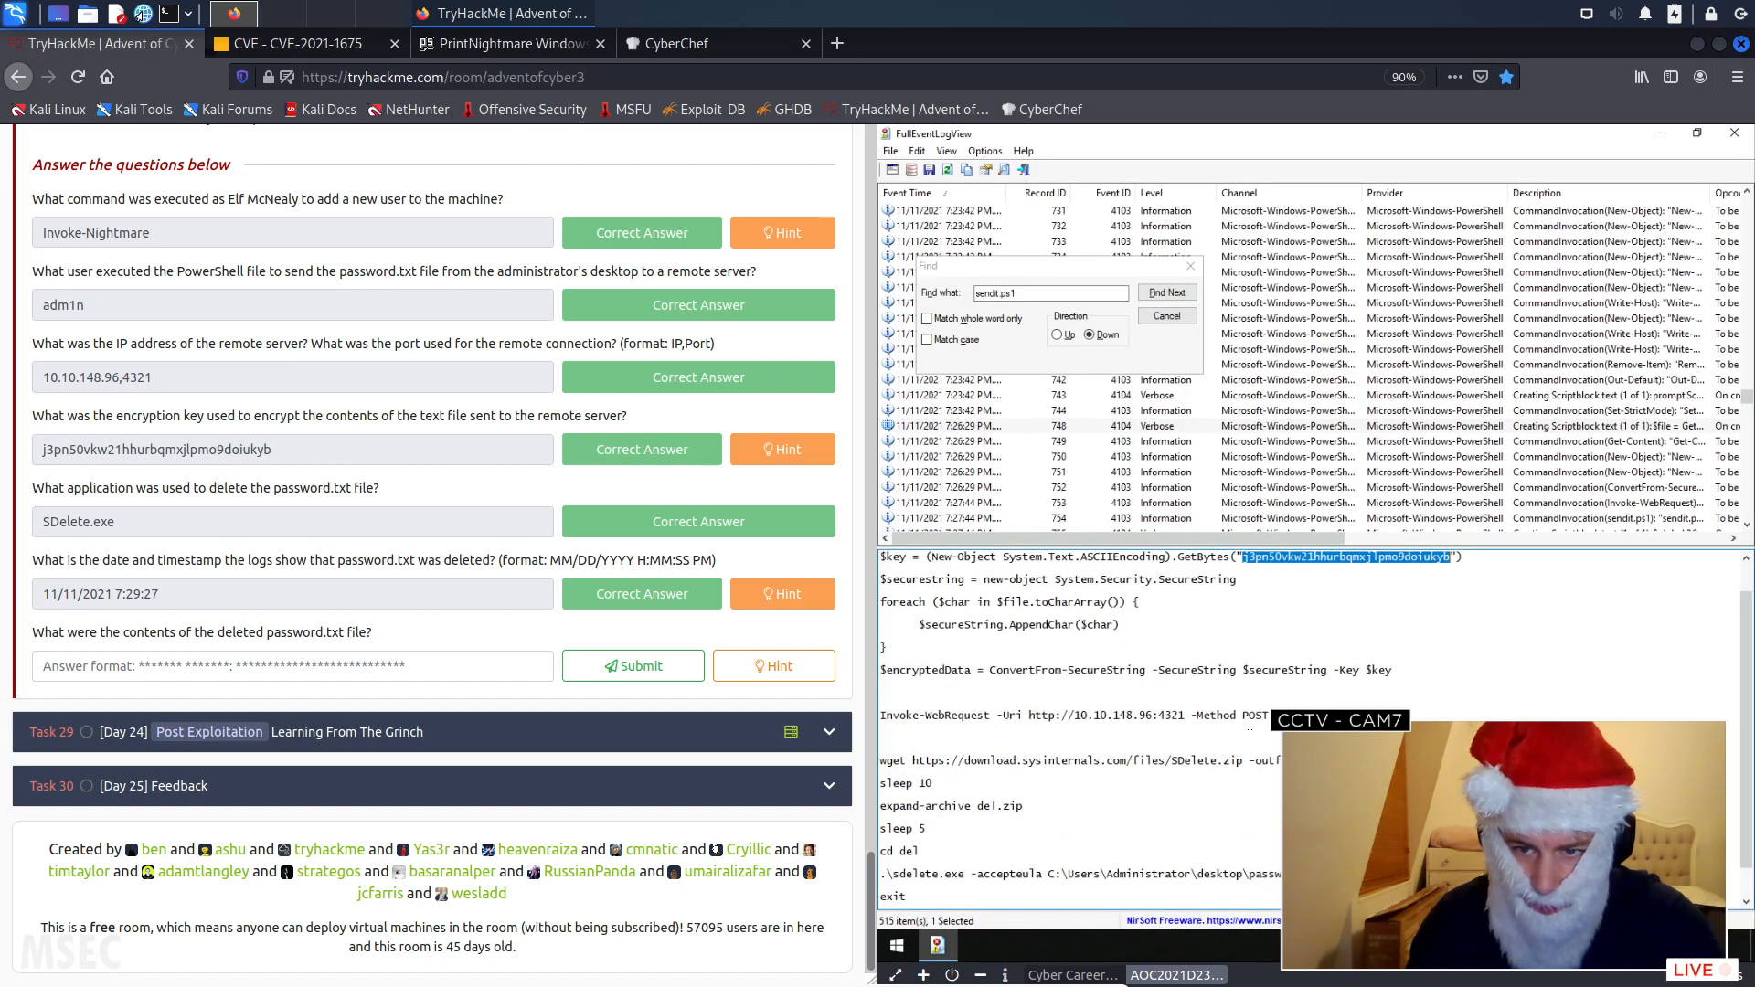
{"action": "scroll", "coordinate": [1250, 722], "scroll_direction": "up", "scroll_amount": 1}
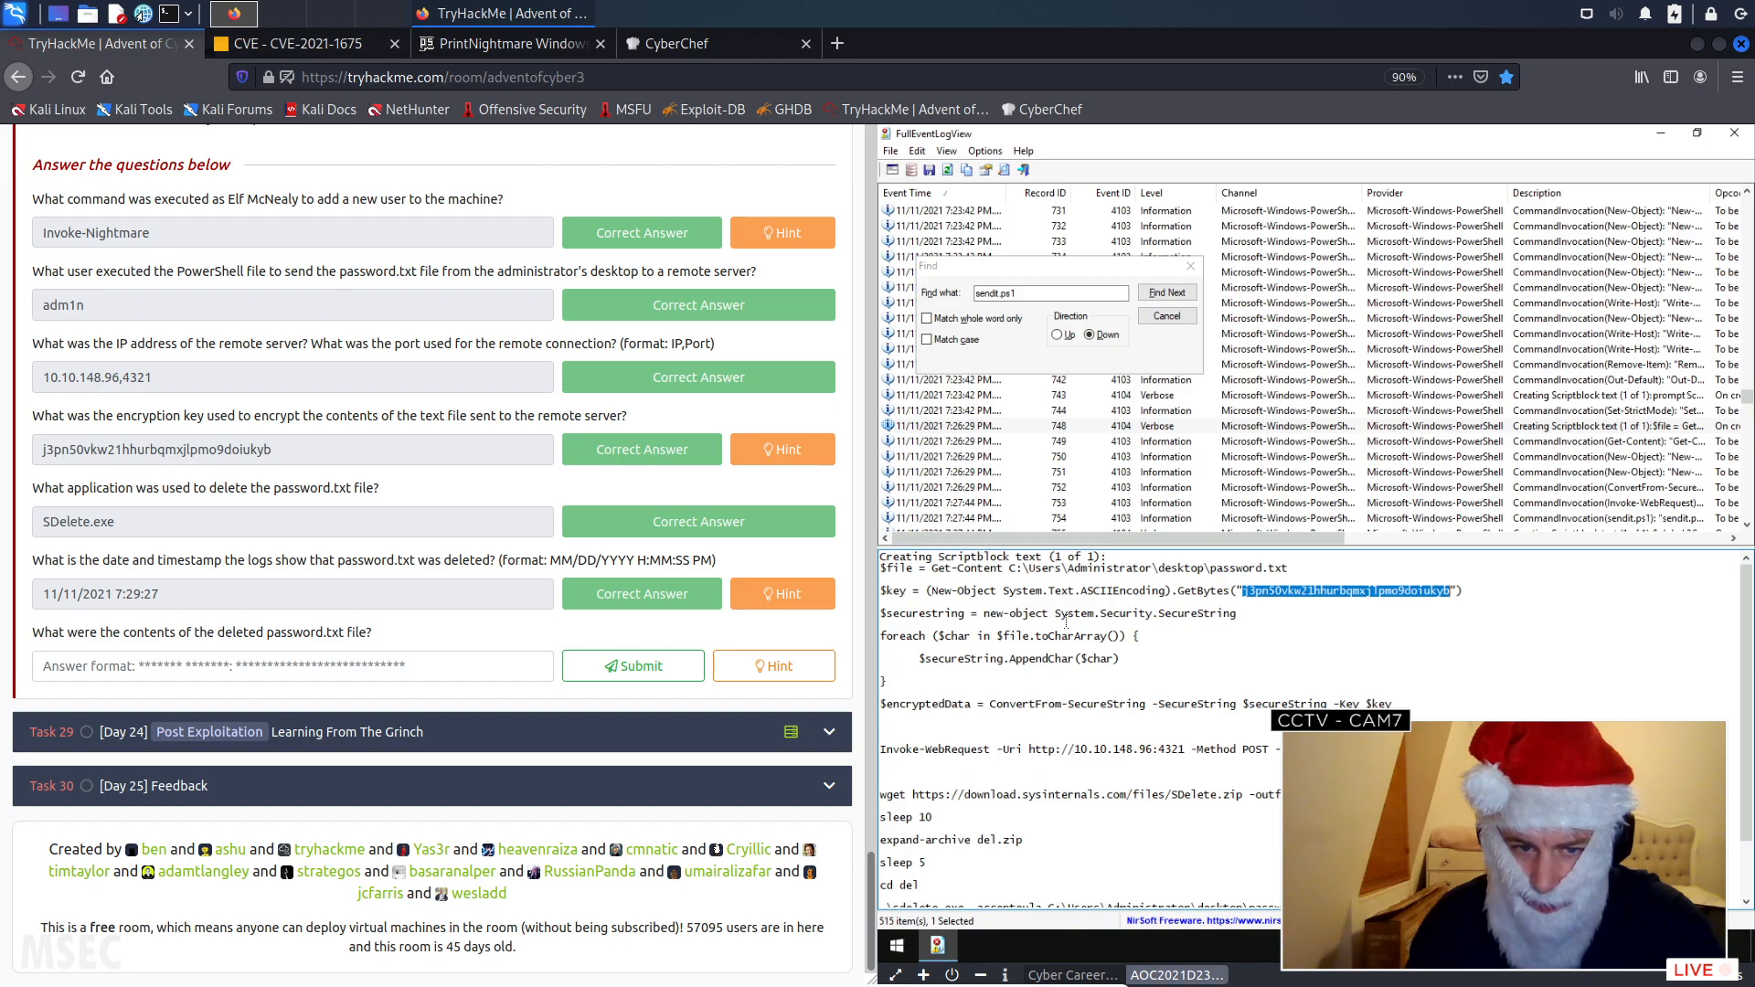
- Read the hint for the deleted password.txt contents question and open the desktop's decryptor script for editing
{"action": "left_click", "coordinate": [760, 668]}
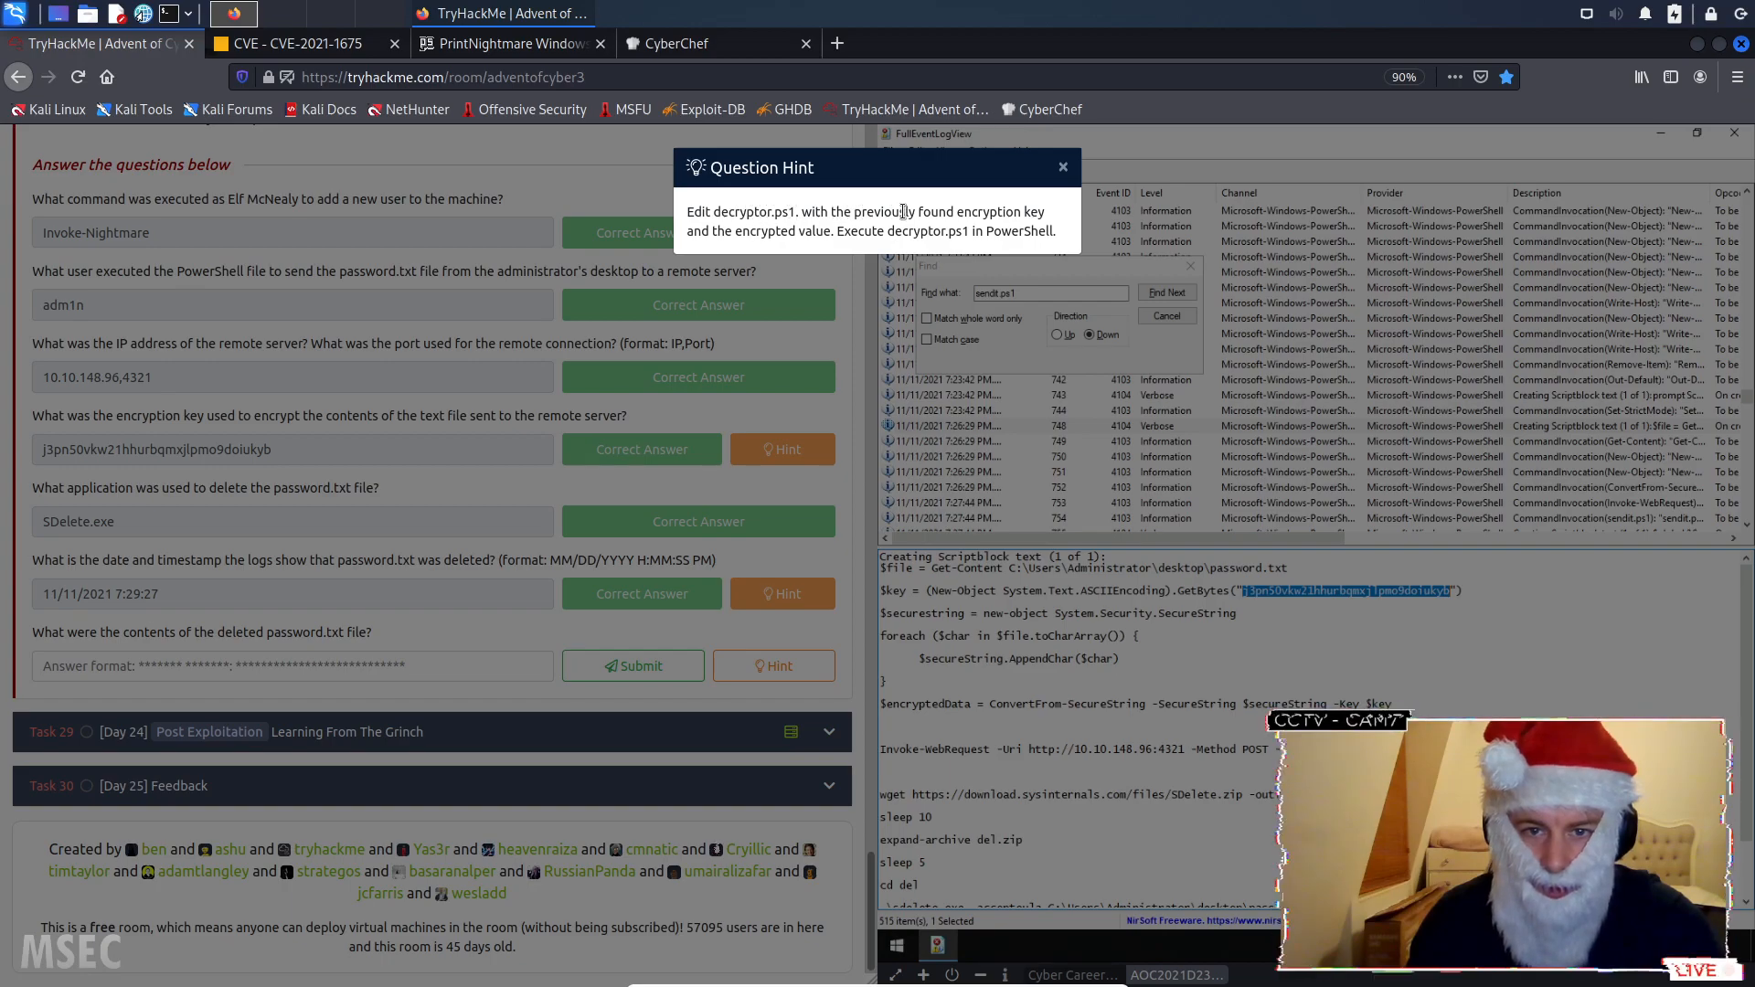
{"action": "left_click", "coordinate": [1063, 170]}
{"action": "left_click", "coordinate": [1665, 129]}
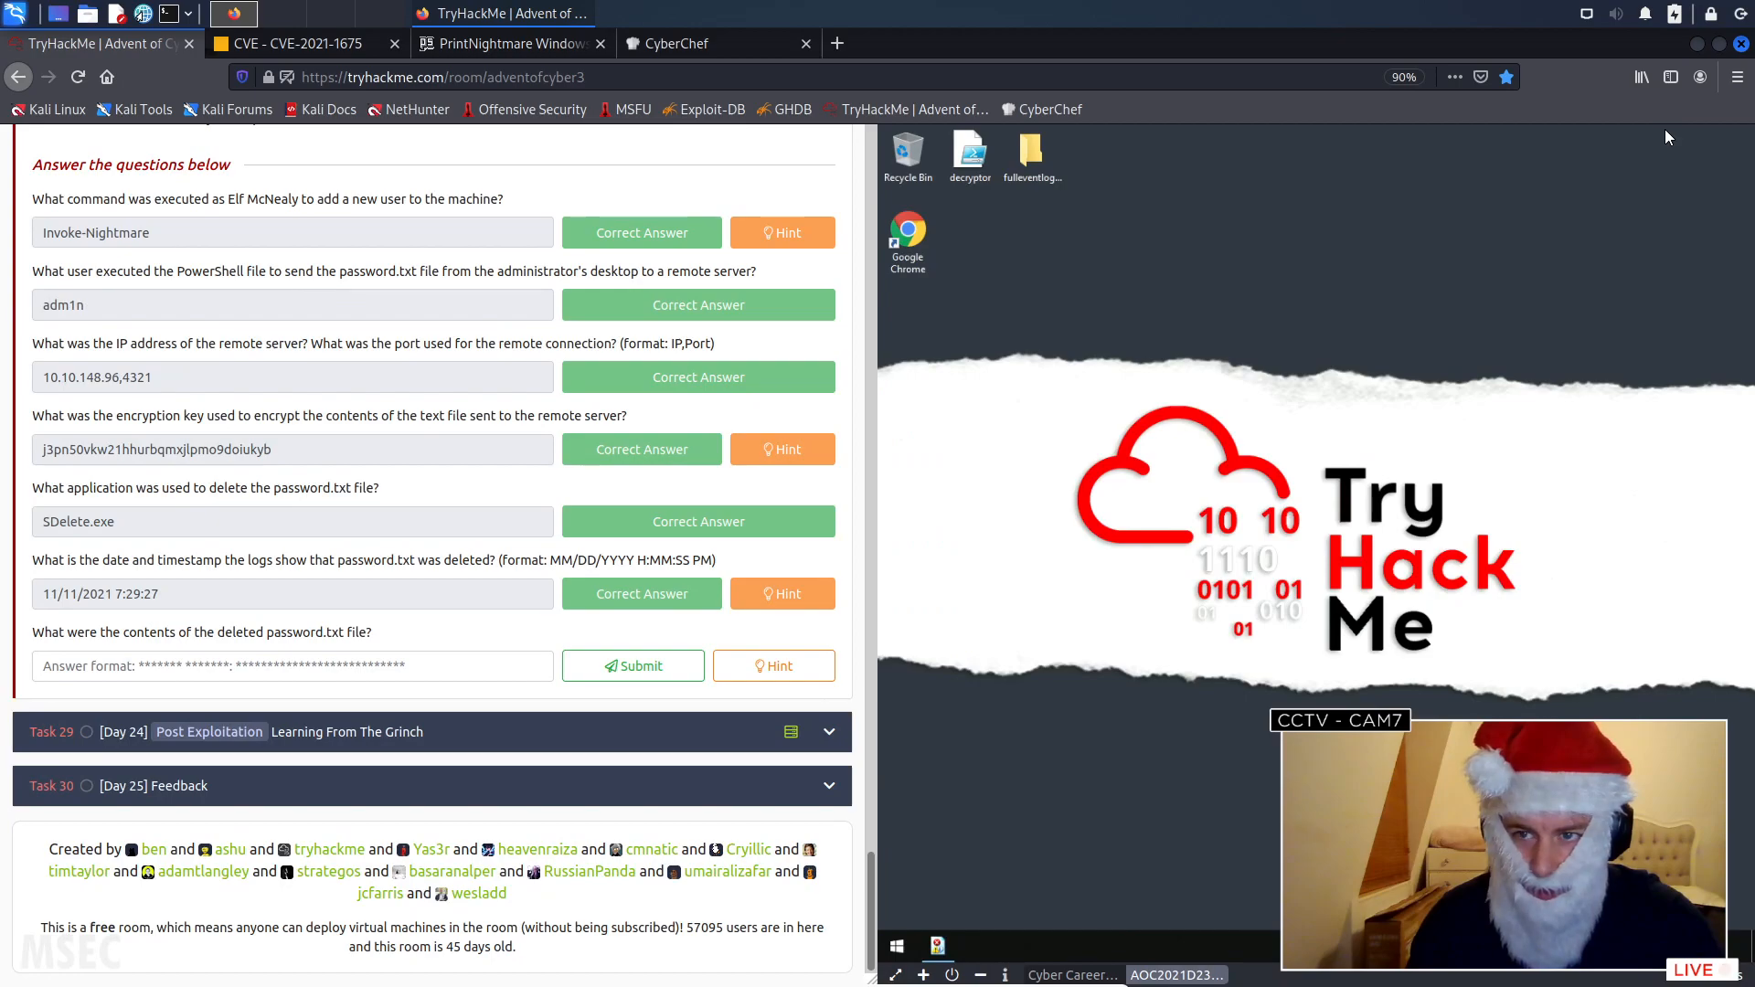
{"action": "right_click", "coordinate": [963, 145]}
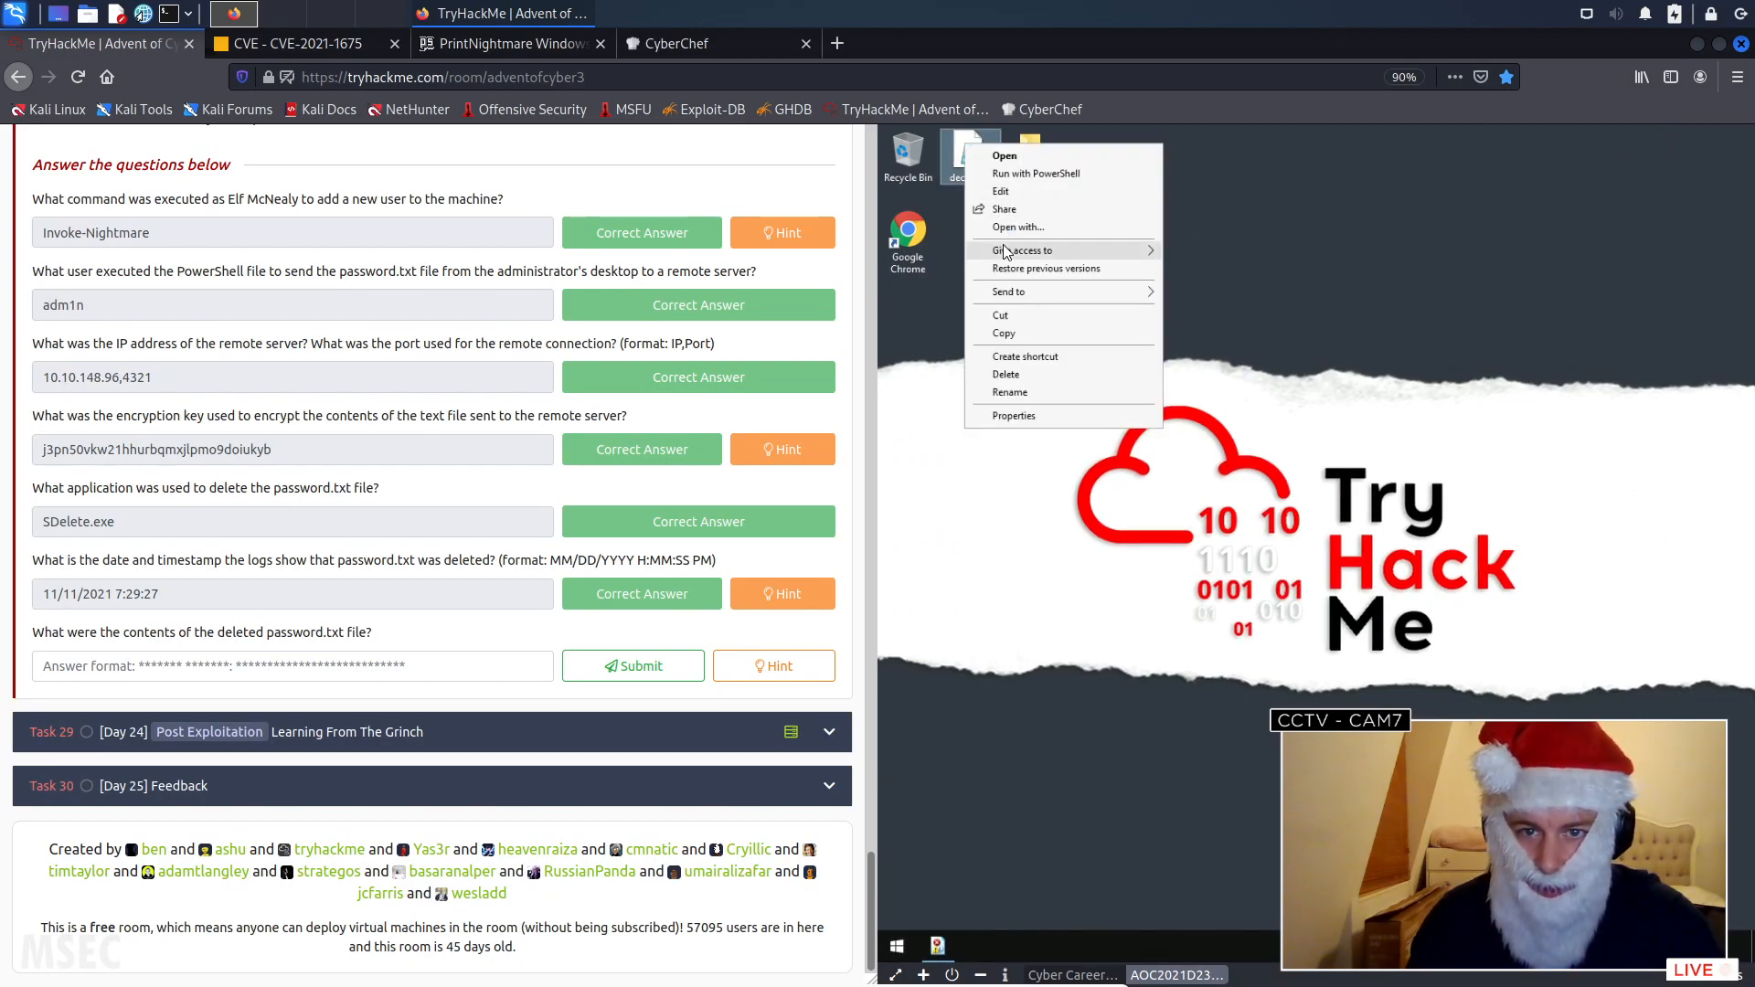
{"action": "left_click", "coordinate": [1009, 190]}
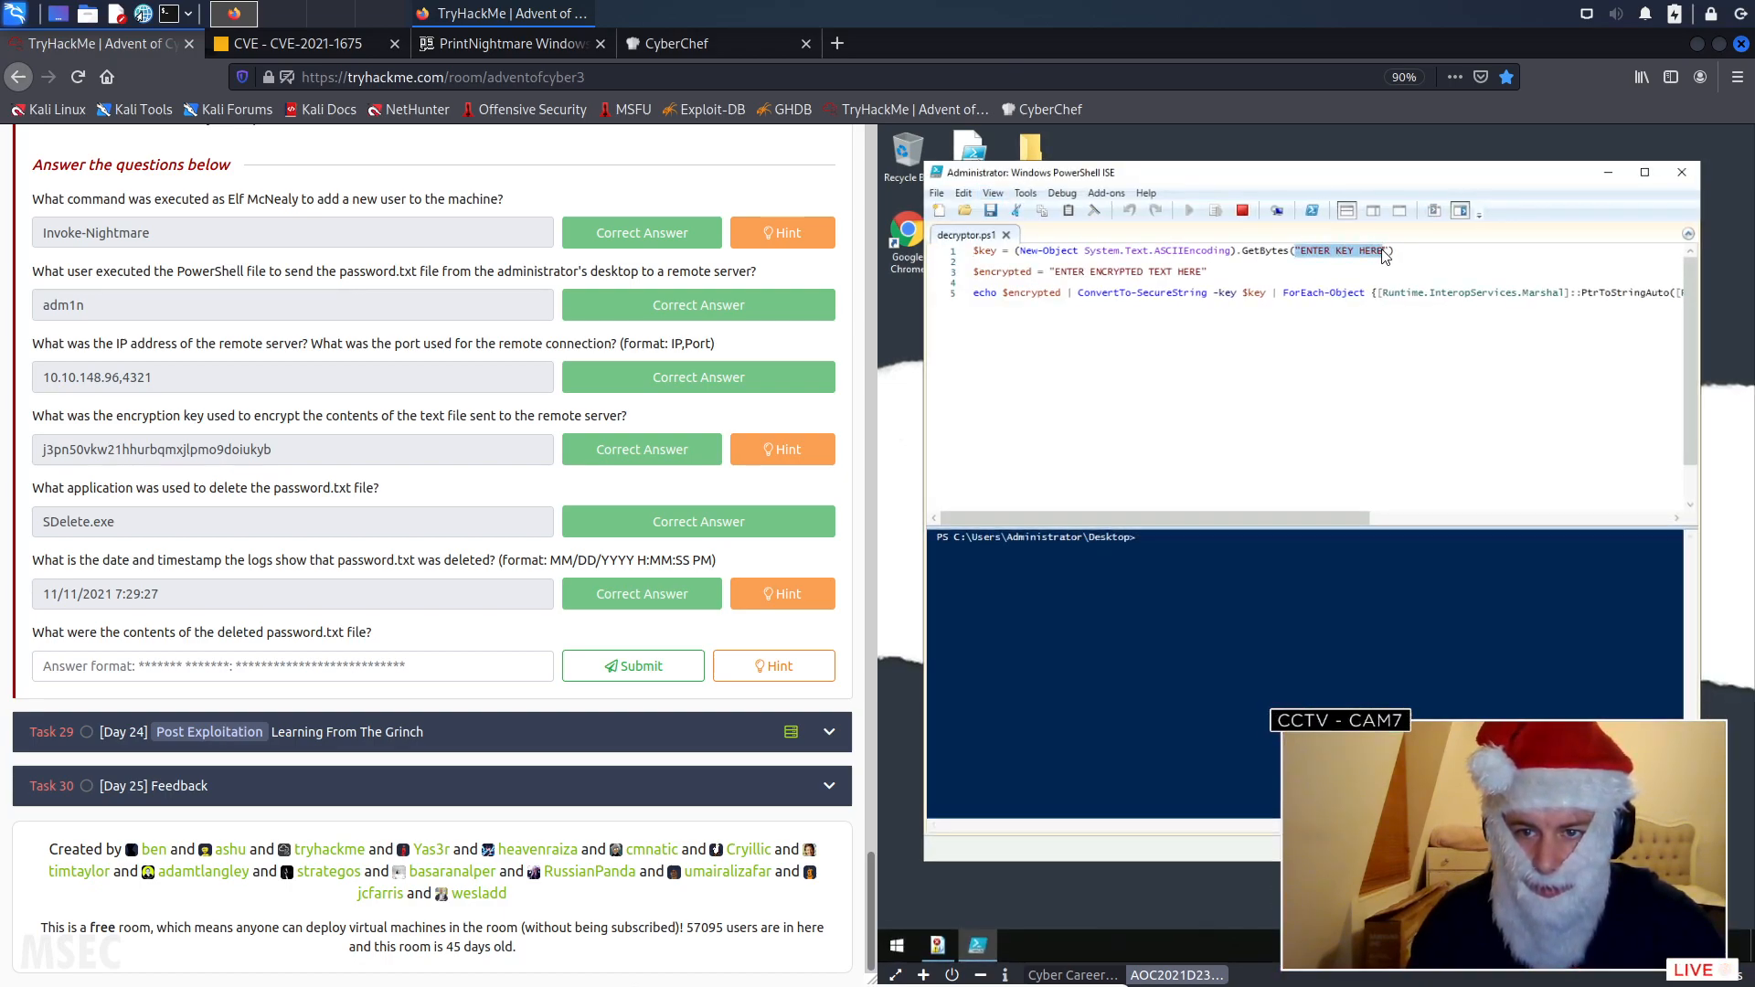
- Replace the ENTER KEY HERE placeholder in decryptor.ps1 with the copied encryption key
{"action": "double_click", "coordinate": [1316, 252]}
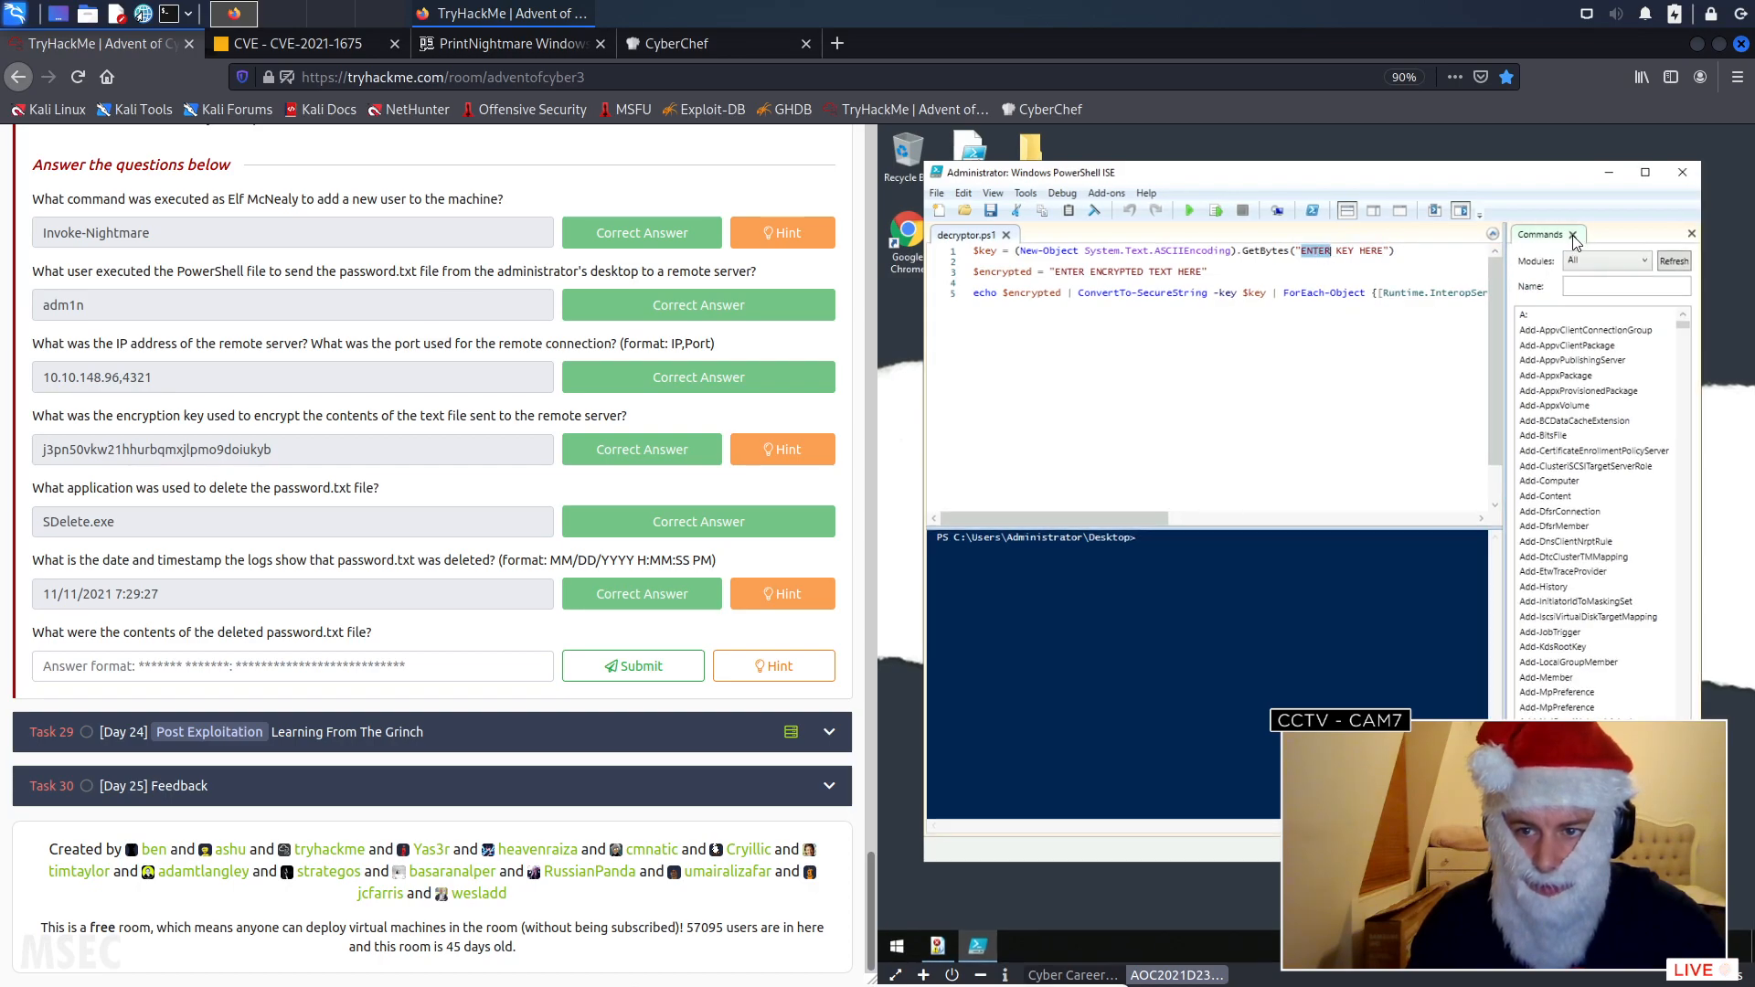
{"action": "left_click", "coordinate": [1573, 236]}
{"action": "left_click", "coordinate": [1317, 252]}
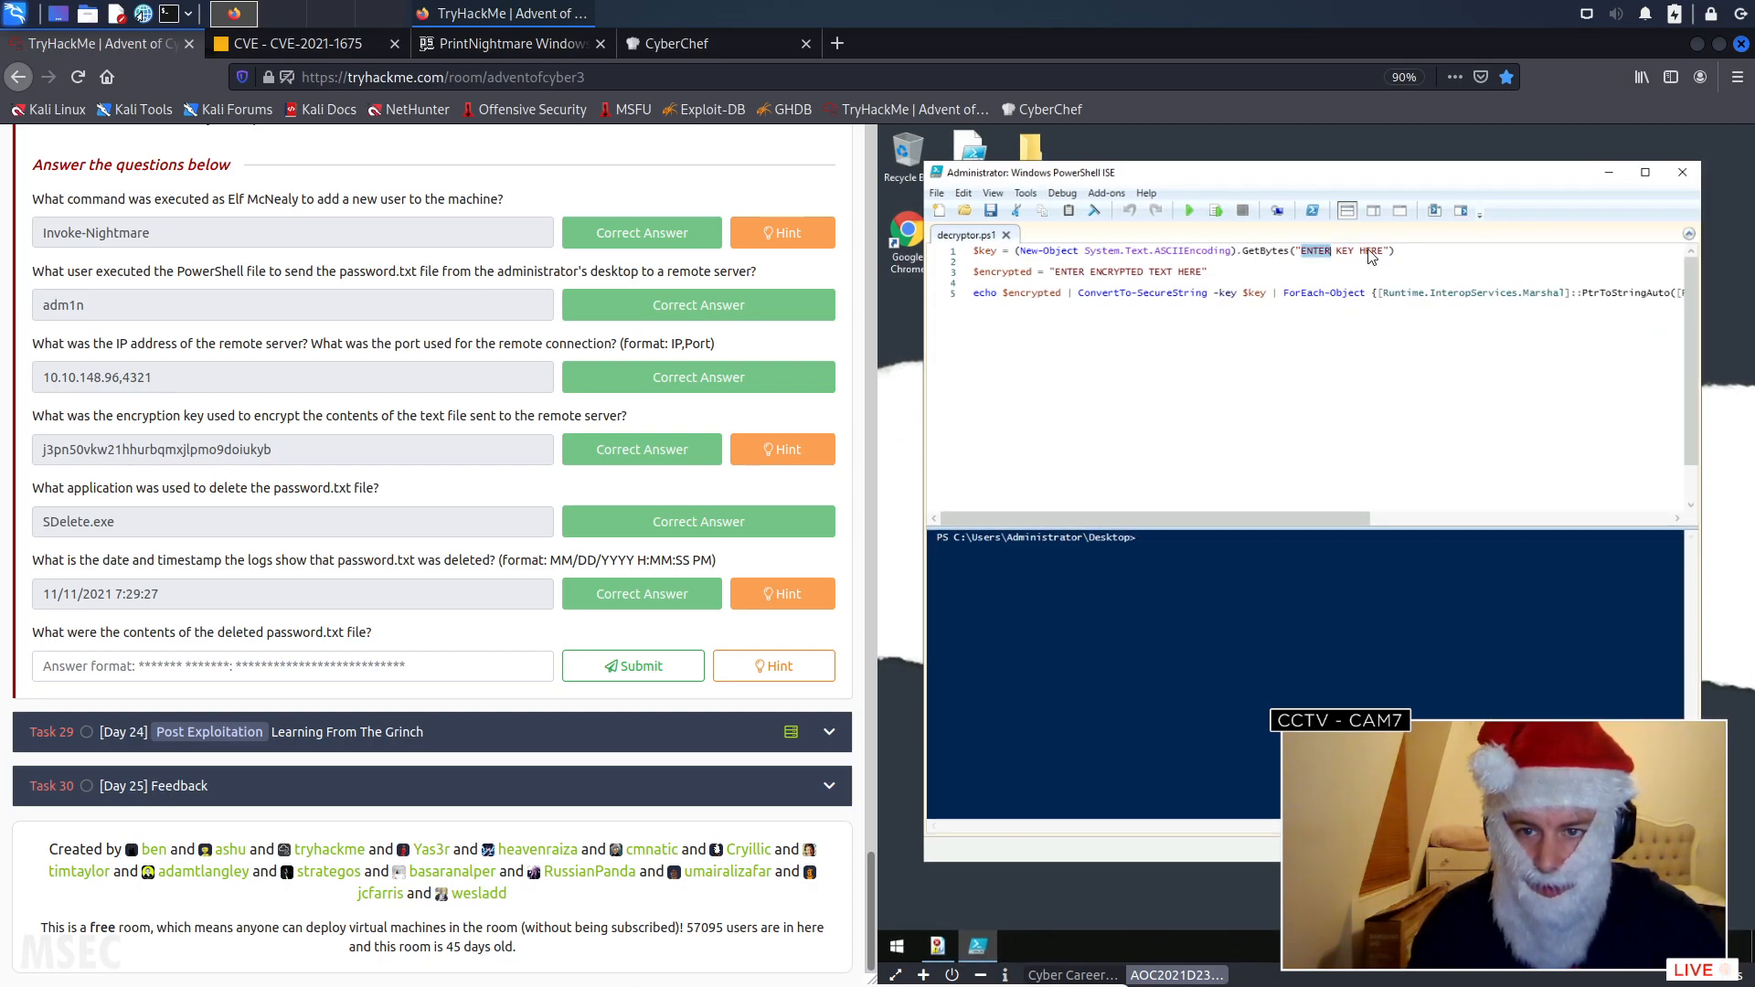
{"action": "key", "text": "BackSpace"}
{"action": "type", "text": "j3pn50vkw21hhurbqmxjlpmo9doiukyb"}
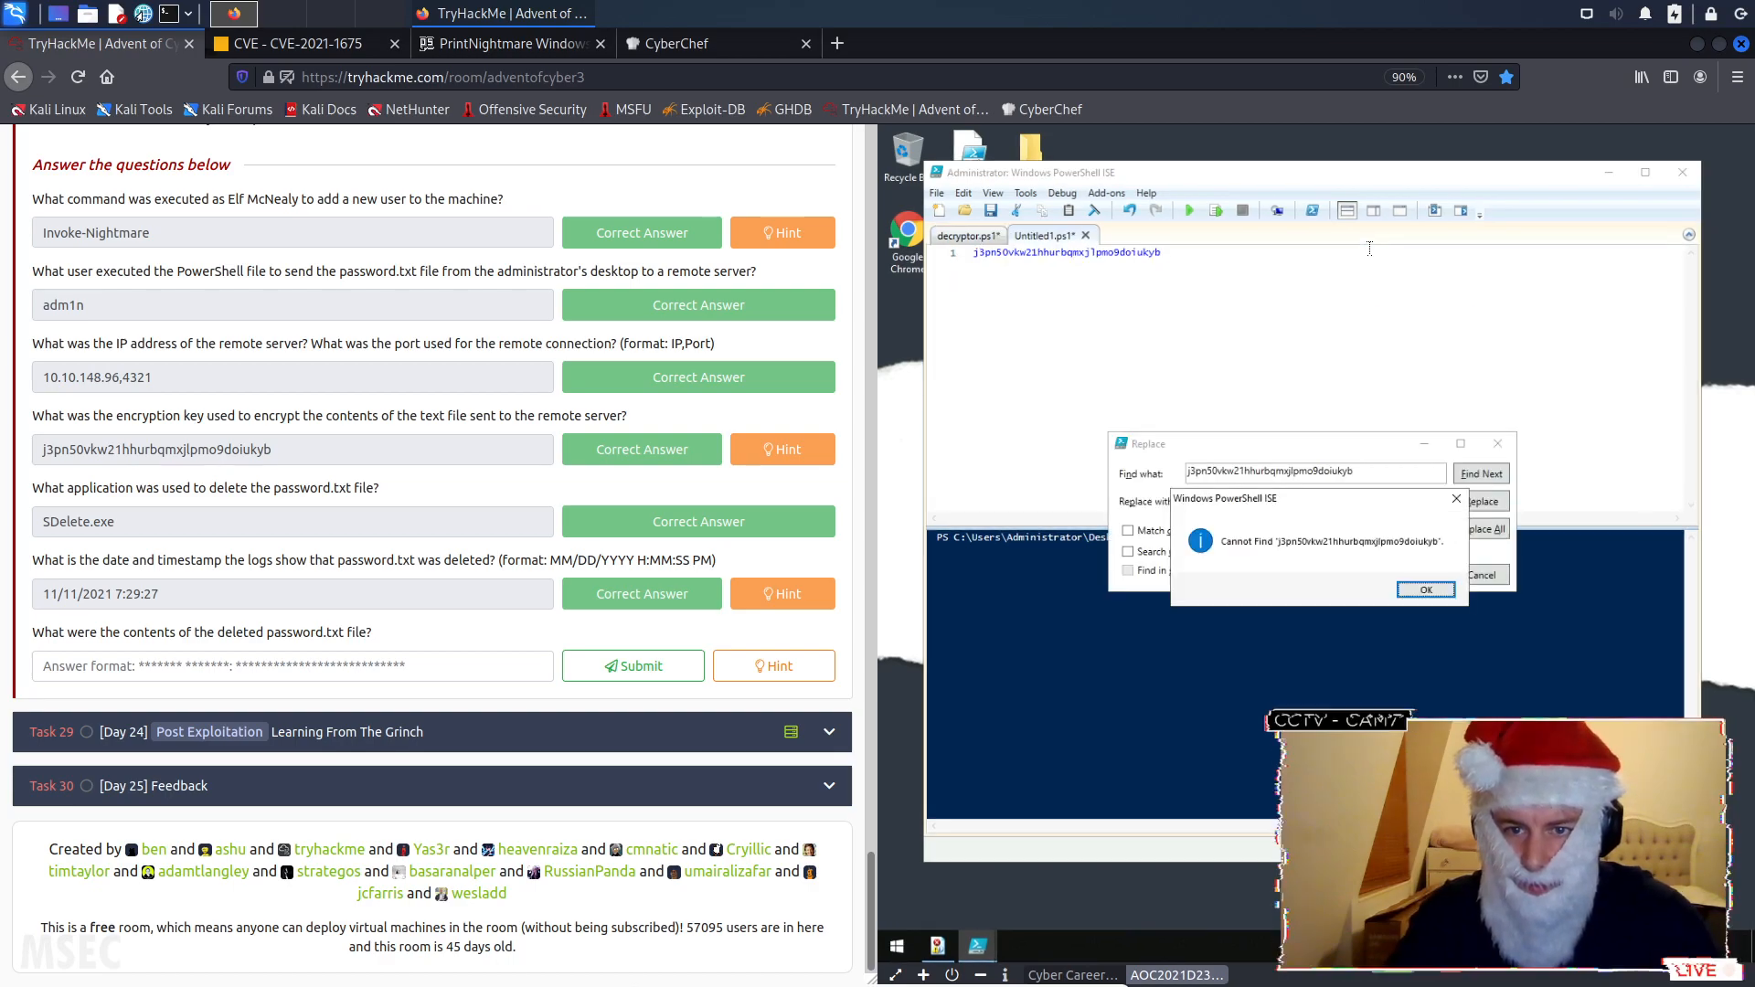
{"action": "left_click", "coordinate": [1431, 591]}
{"action": "left_click", "coordinate": [1477, 578]}
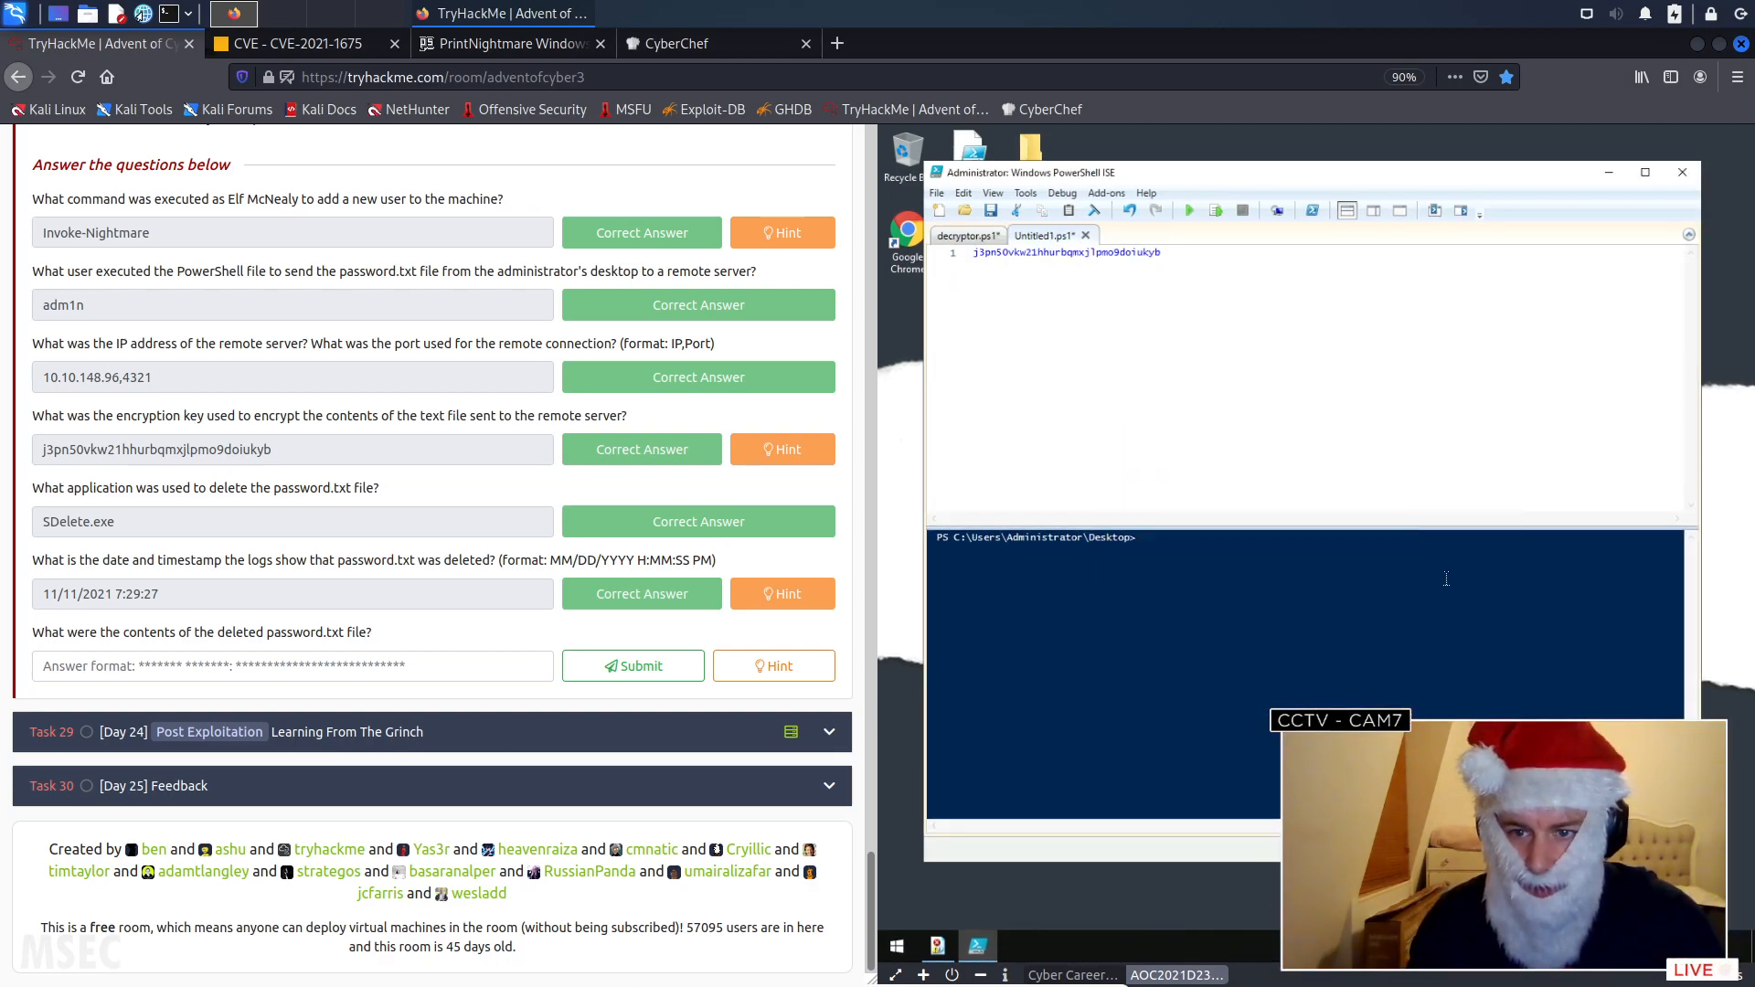
{"action": "double_click", "coordinate": [1115, 253]}
{"action": "key", "text": "ctrl+c"}
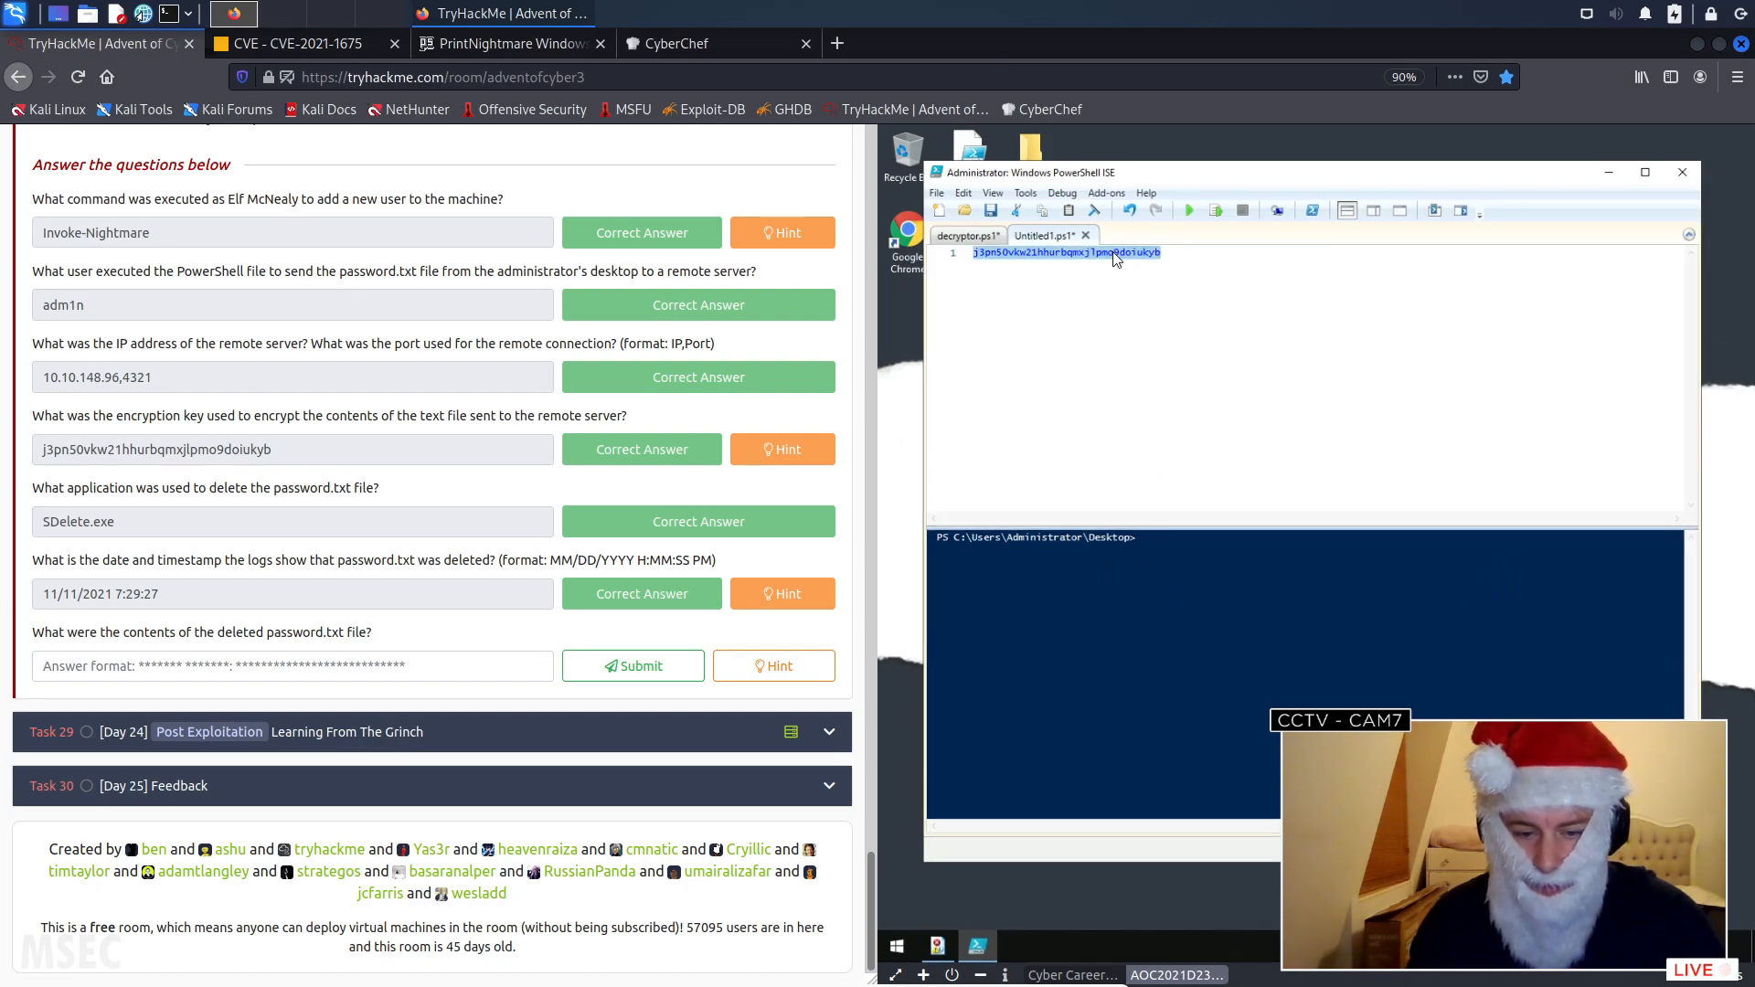
{"action": "left_click", "coordinate": [967, 236]}
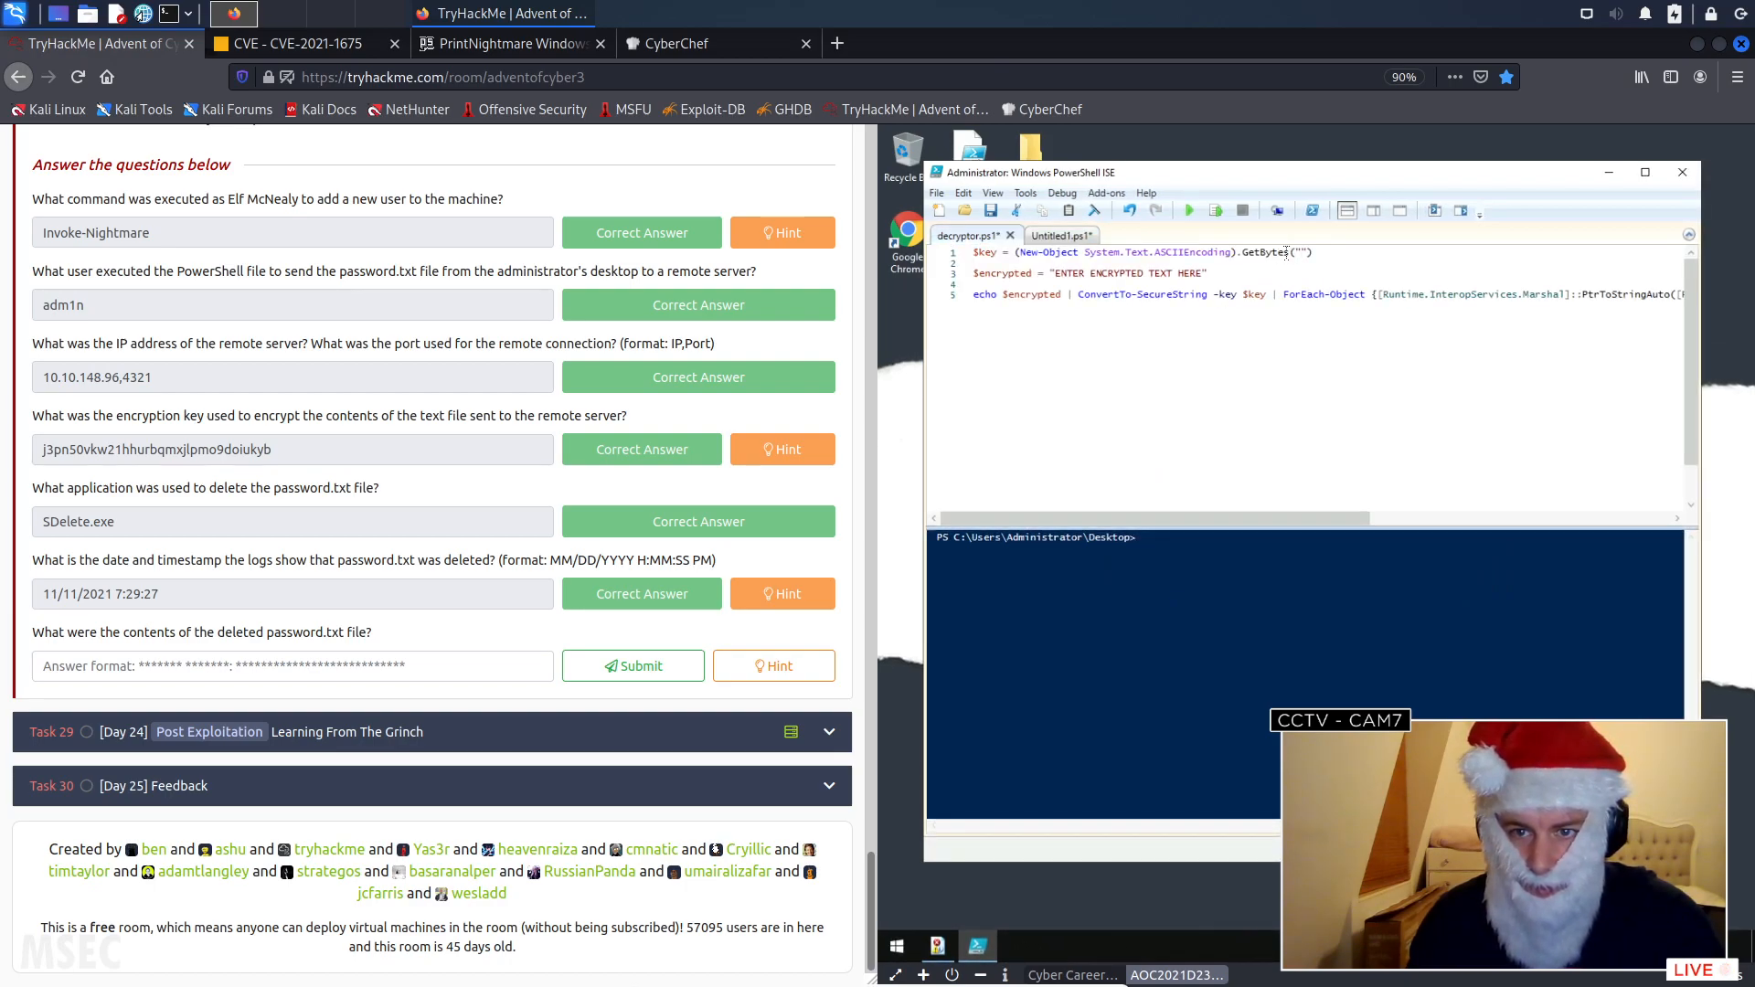
{"action": "key", "text": "ctrl+v"}
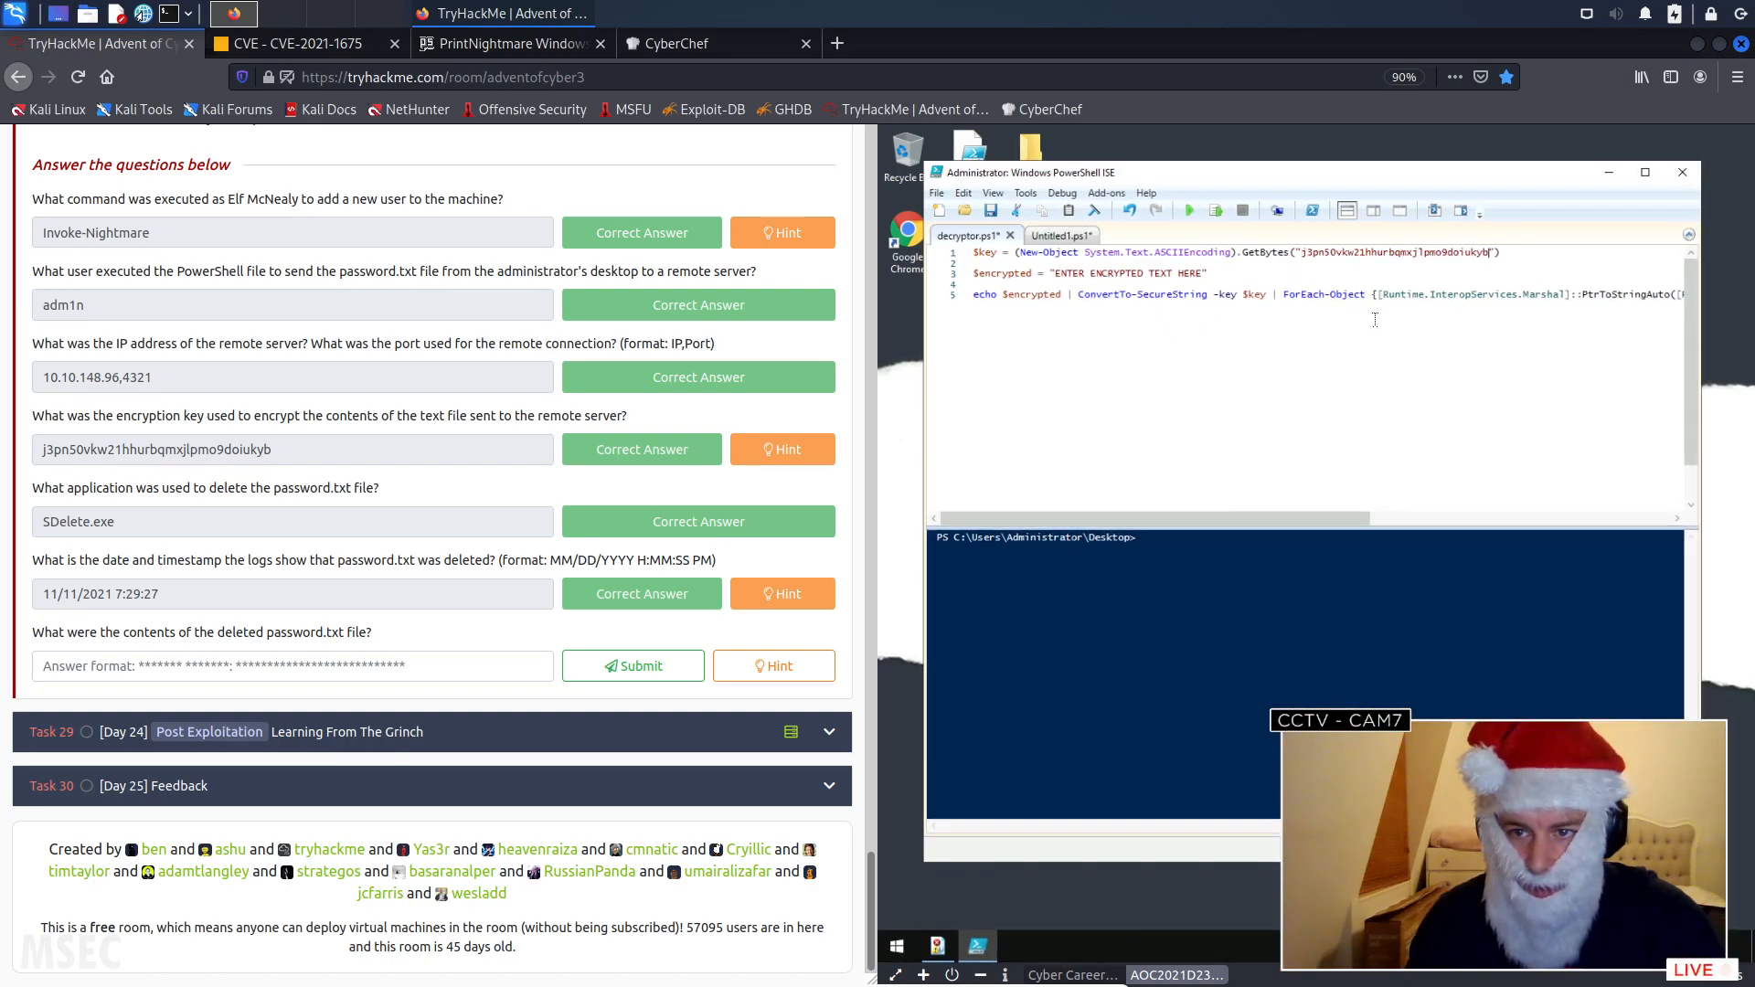
- Try running decryptor.ps1 with only the key filled in, accepting the save of the script
{"action": "left_click_drag", "start_coordinate": [1238, 518], "coordinate": [979, 514]}
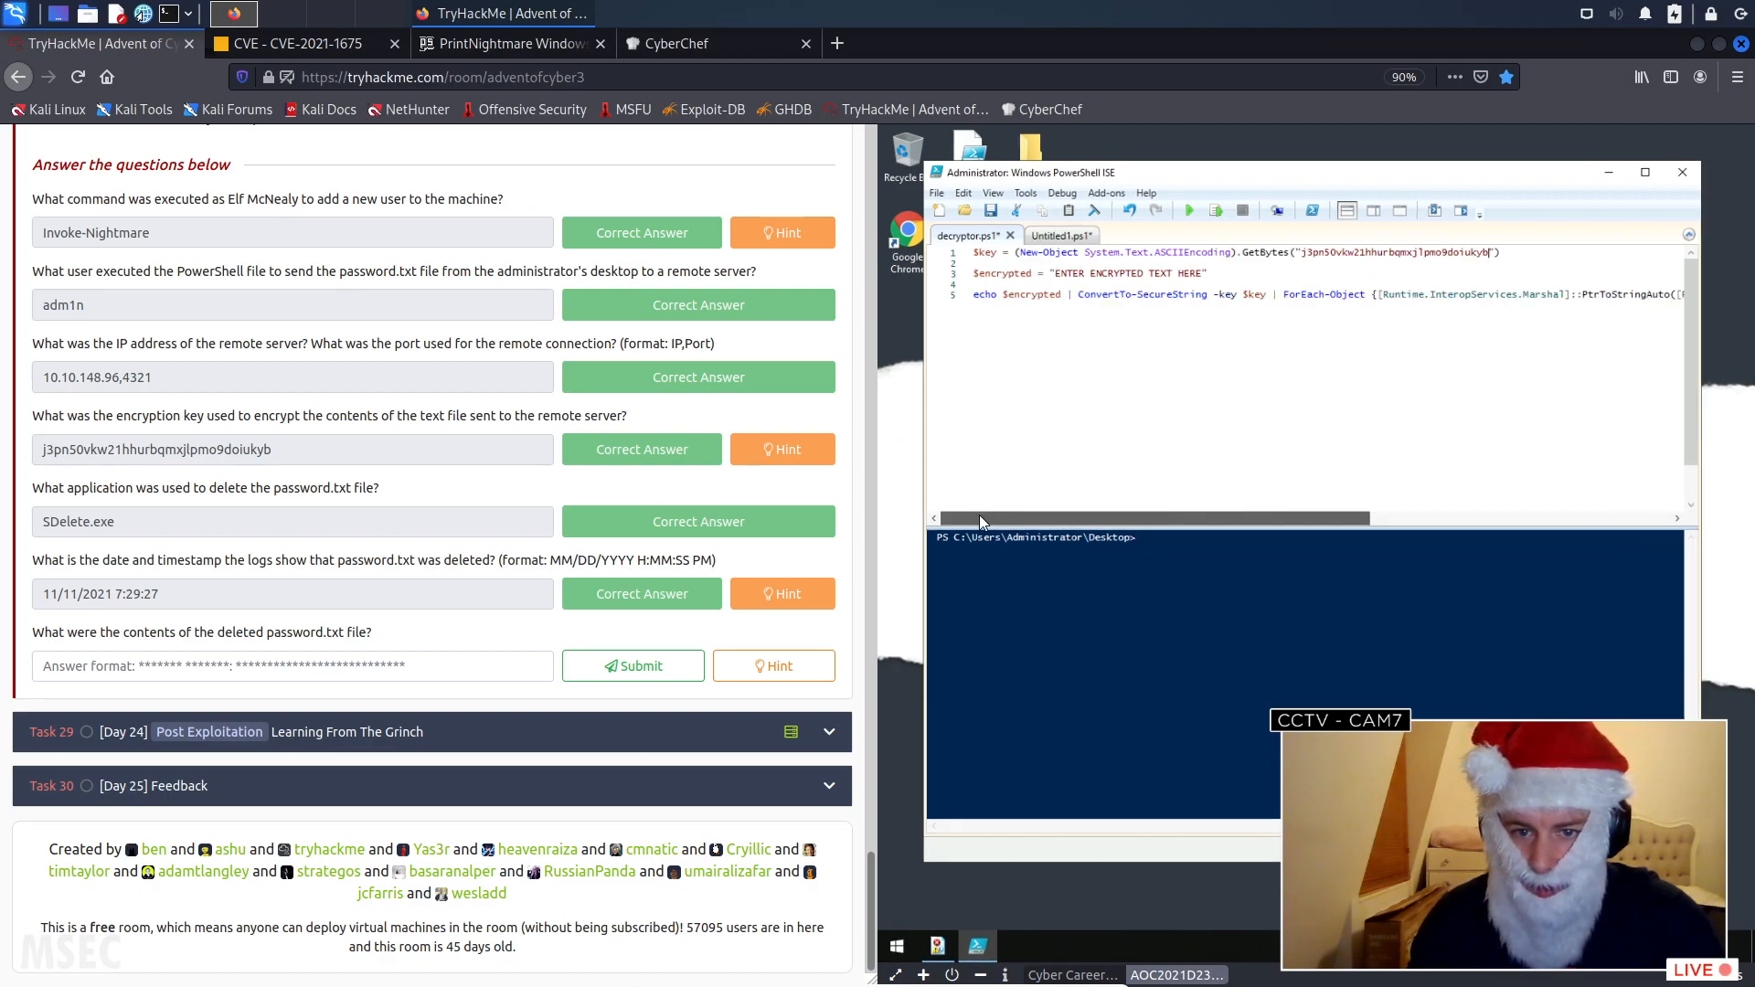
{"action": "left_click", "coordinate": [1190, 211]}
{"action": "left_click", "coordinate": [1401, 541]}
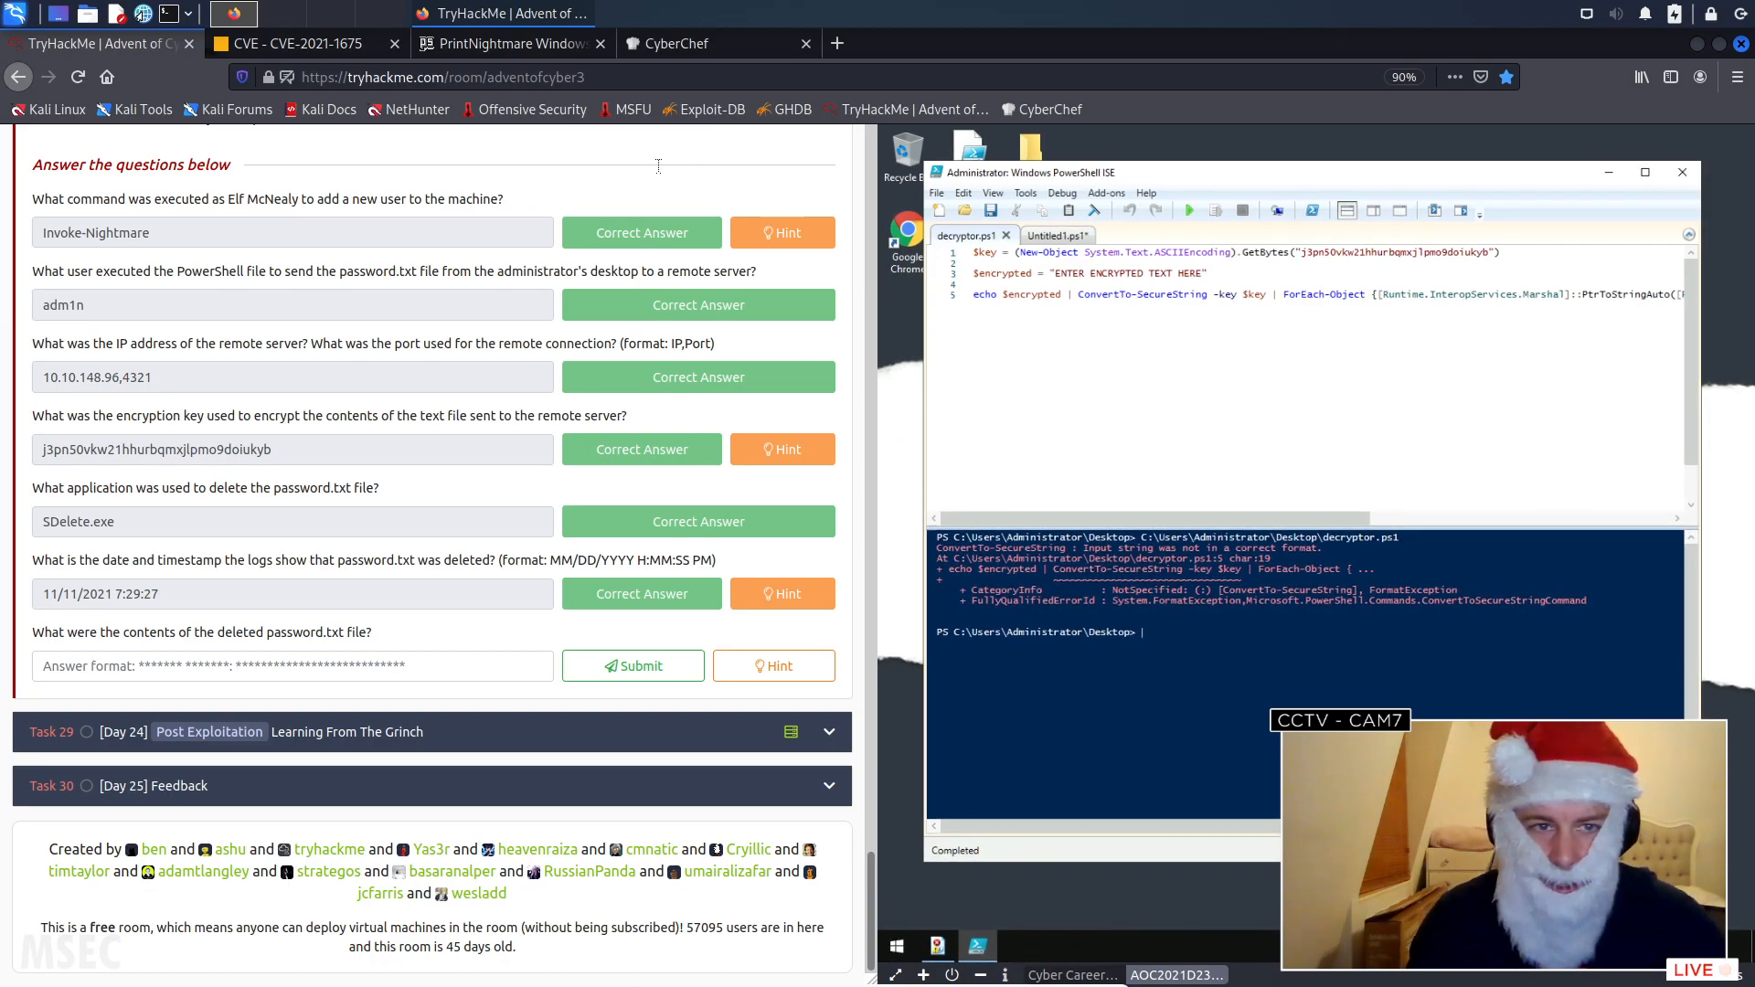
- Copy the whole encrypted text from the CyberChef input and return to the TryHackMe room
{"action": "left_click", "coordinate": [730, 43]}
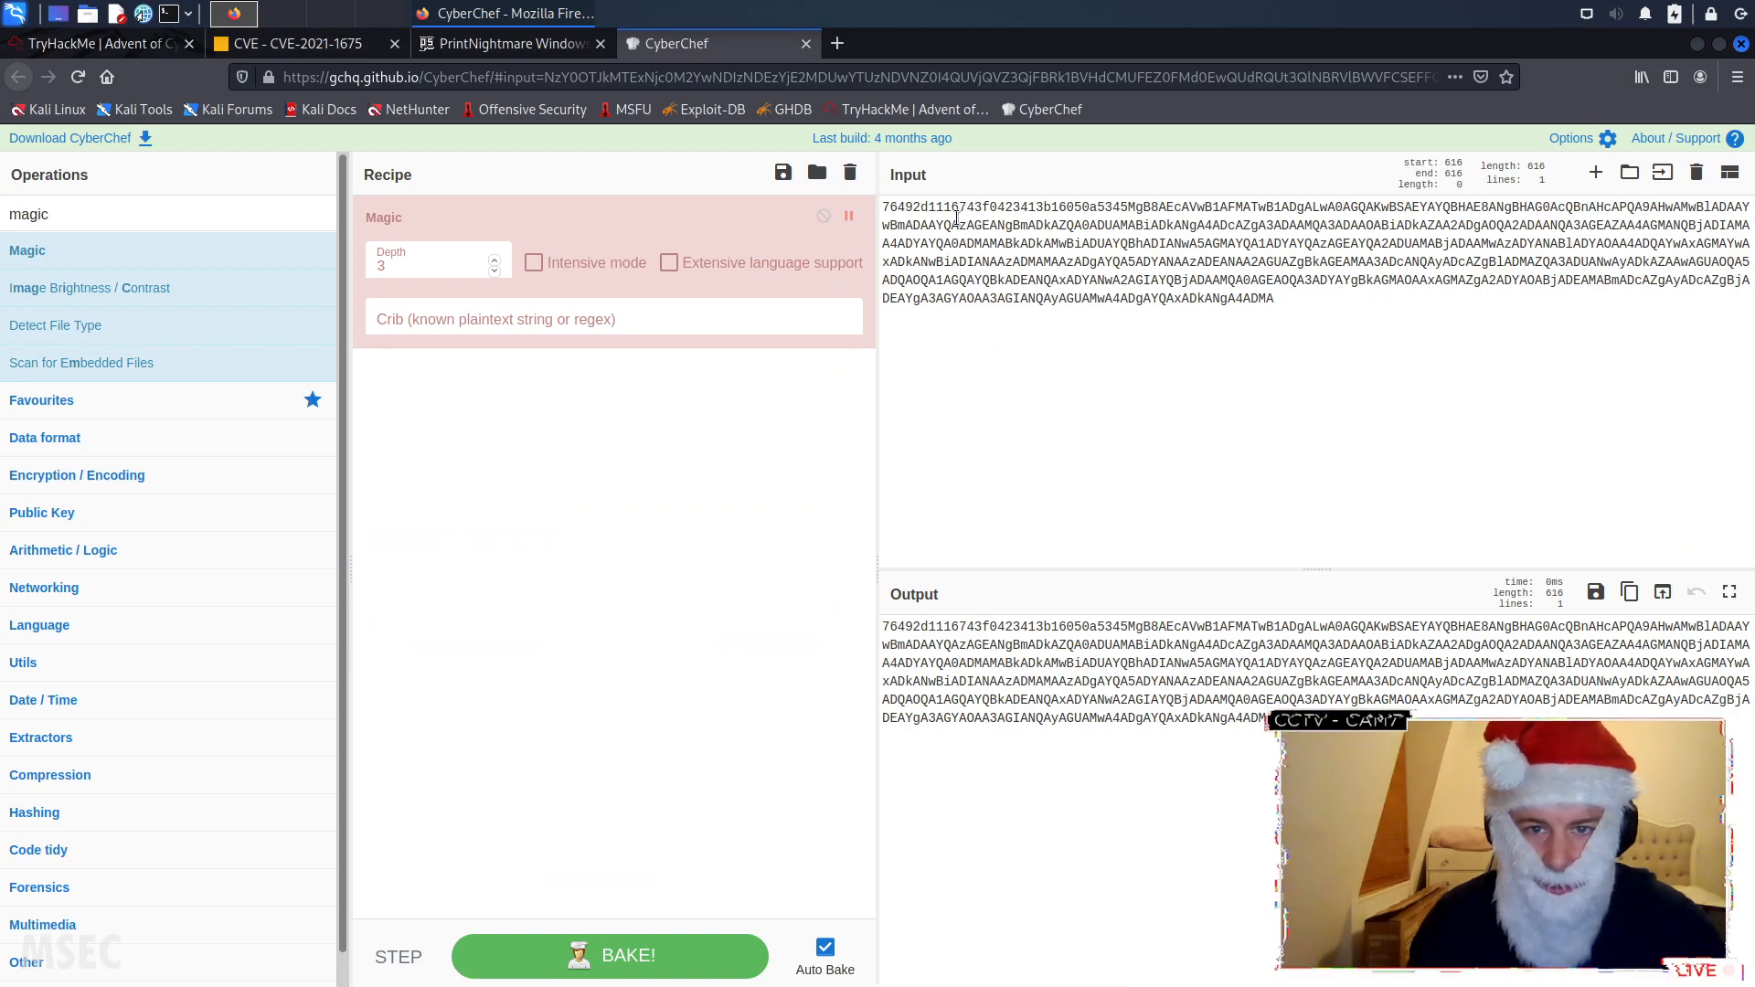
{"action": "left_click_drag", "start_coordinate": [883, 206], "coordinate": [1309, 291]}
{"action": "key", "text": "ctrl+c"}
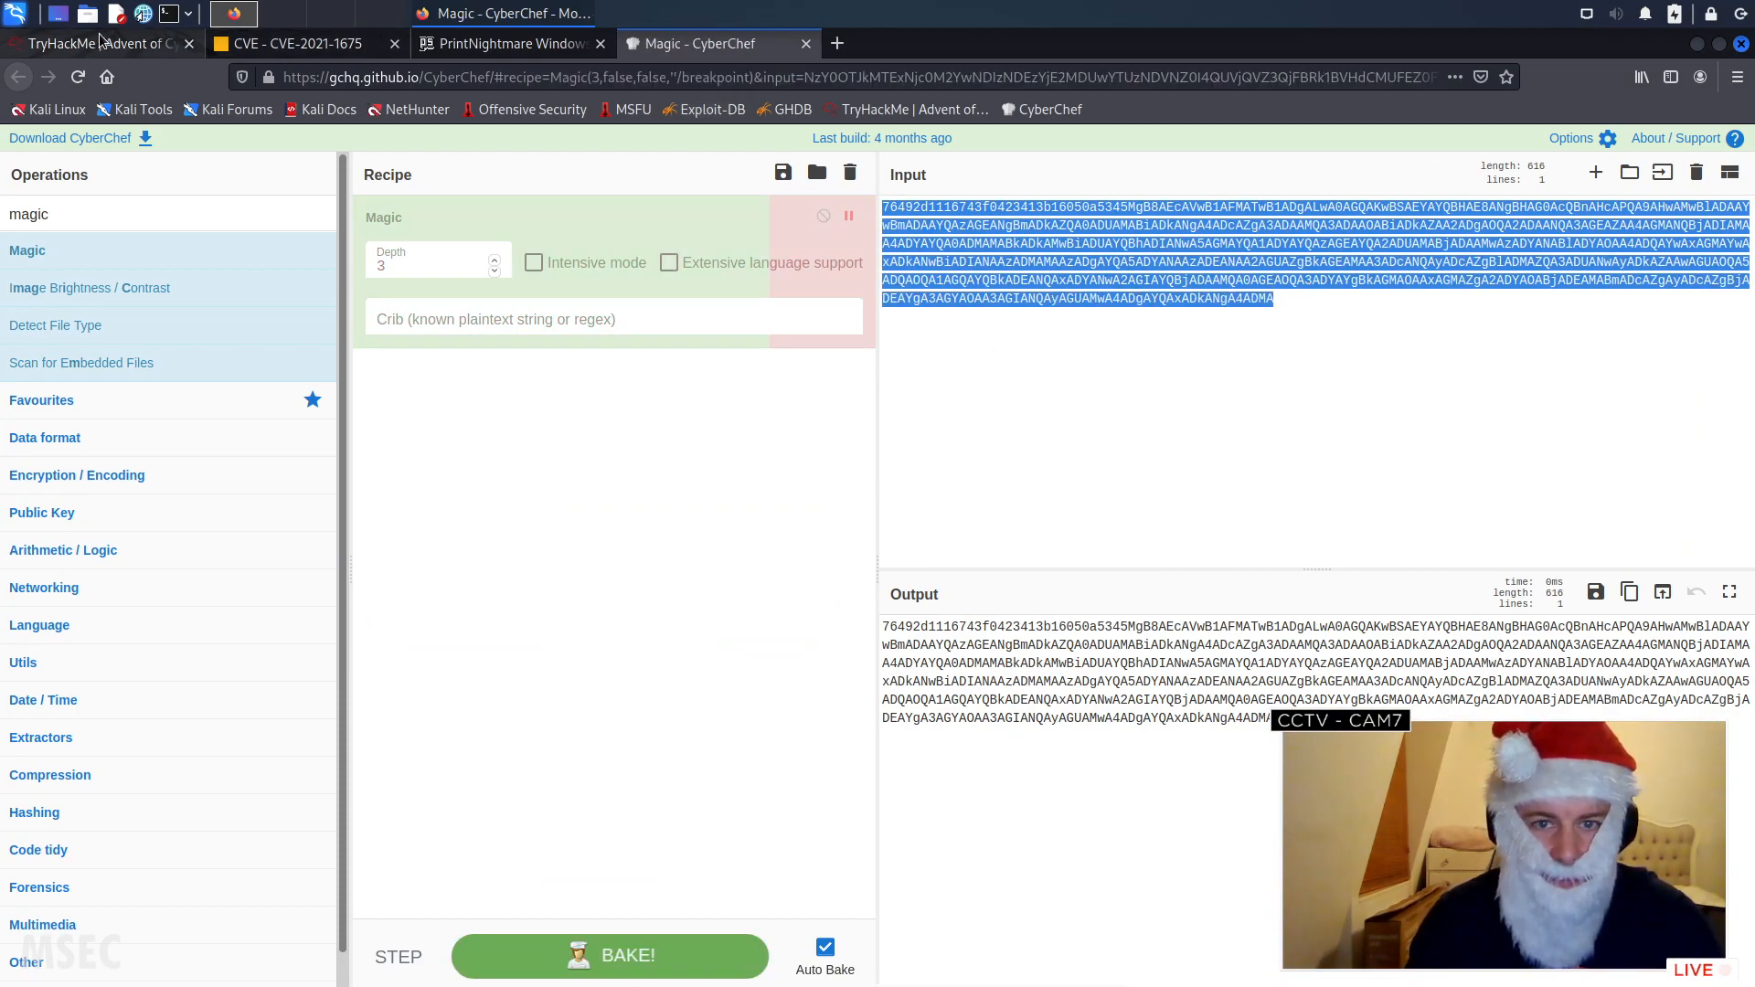
{"action": "left_click", "coordinate": [101, 43]}
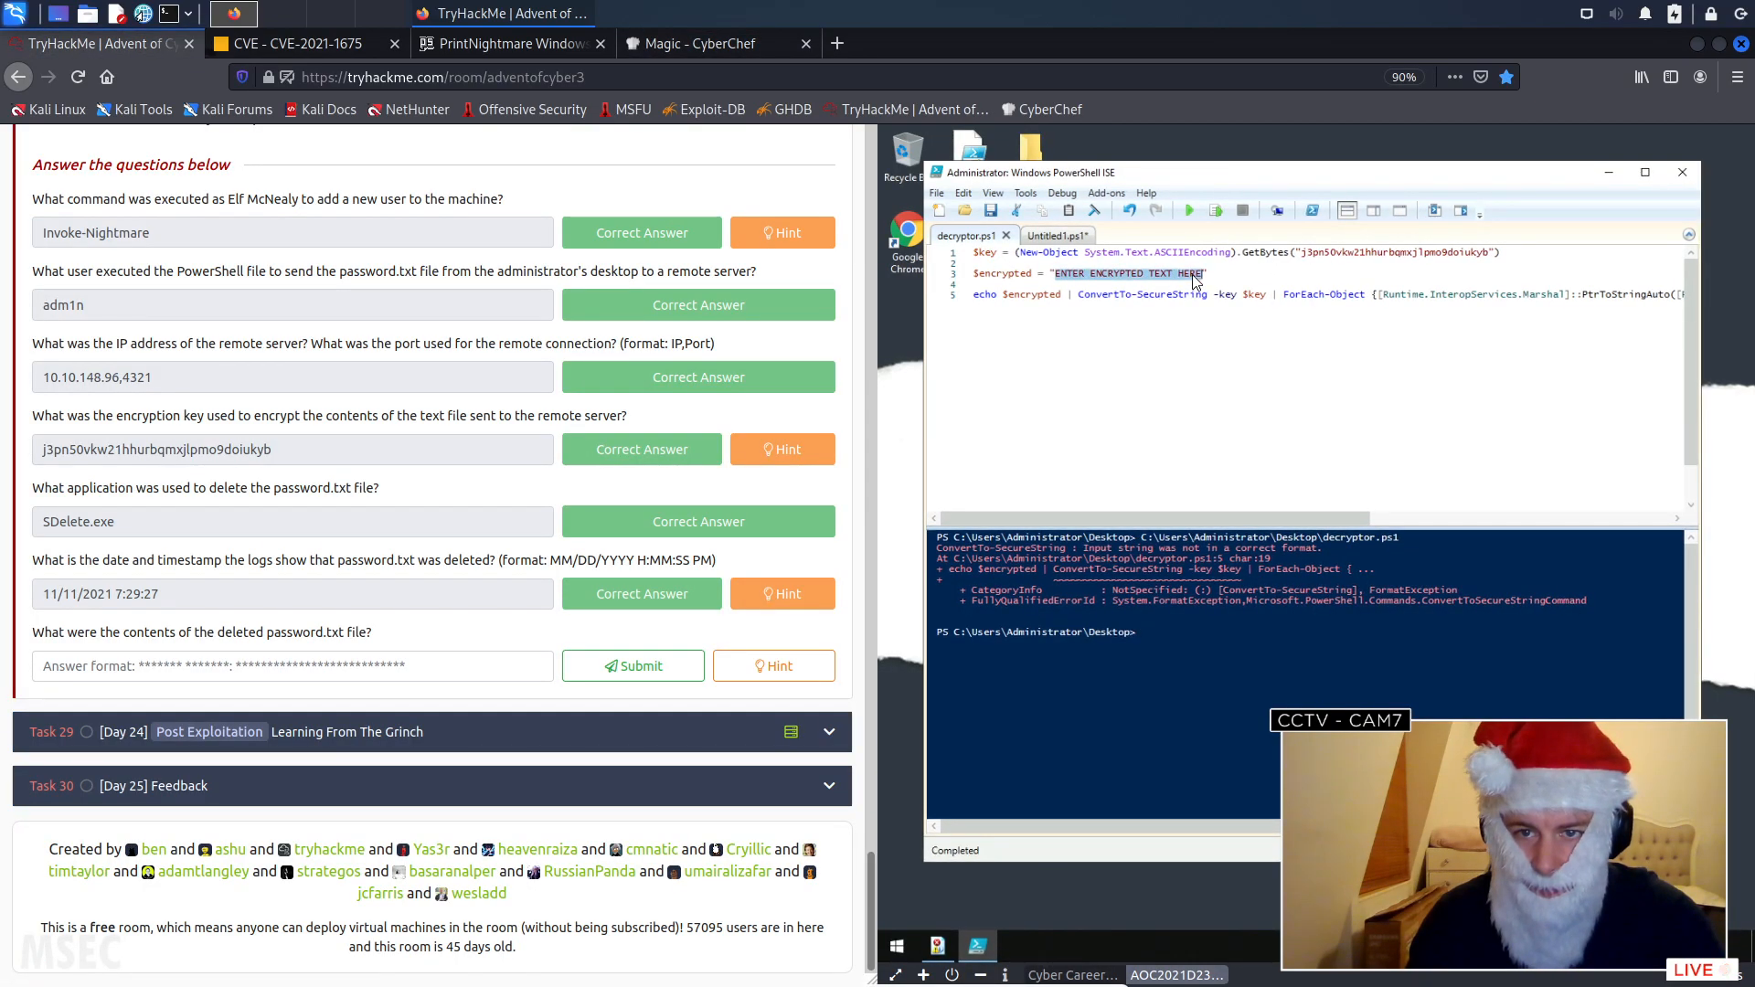
- Clear the ENTER ENCRYPTED TEXT HERE placeholder in decryptor.ps1 and dismiss the Find dialog
{"action": "key", "text": "BackSpace"}
{"action": "key", "text": "ctrl+v"}
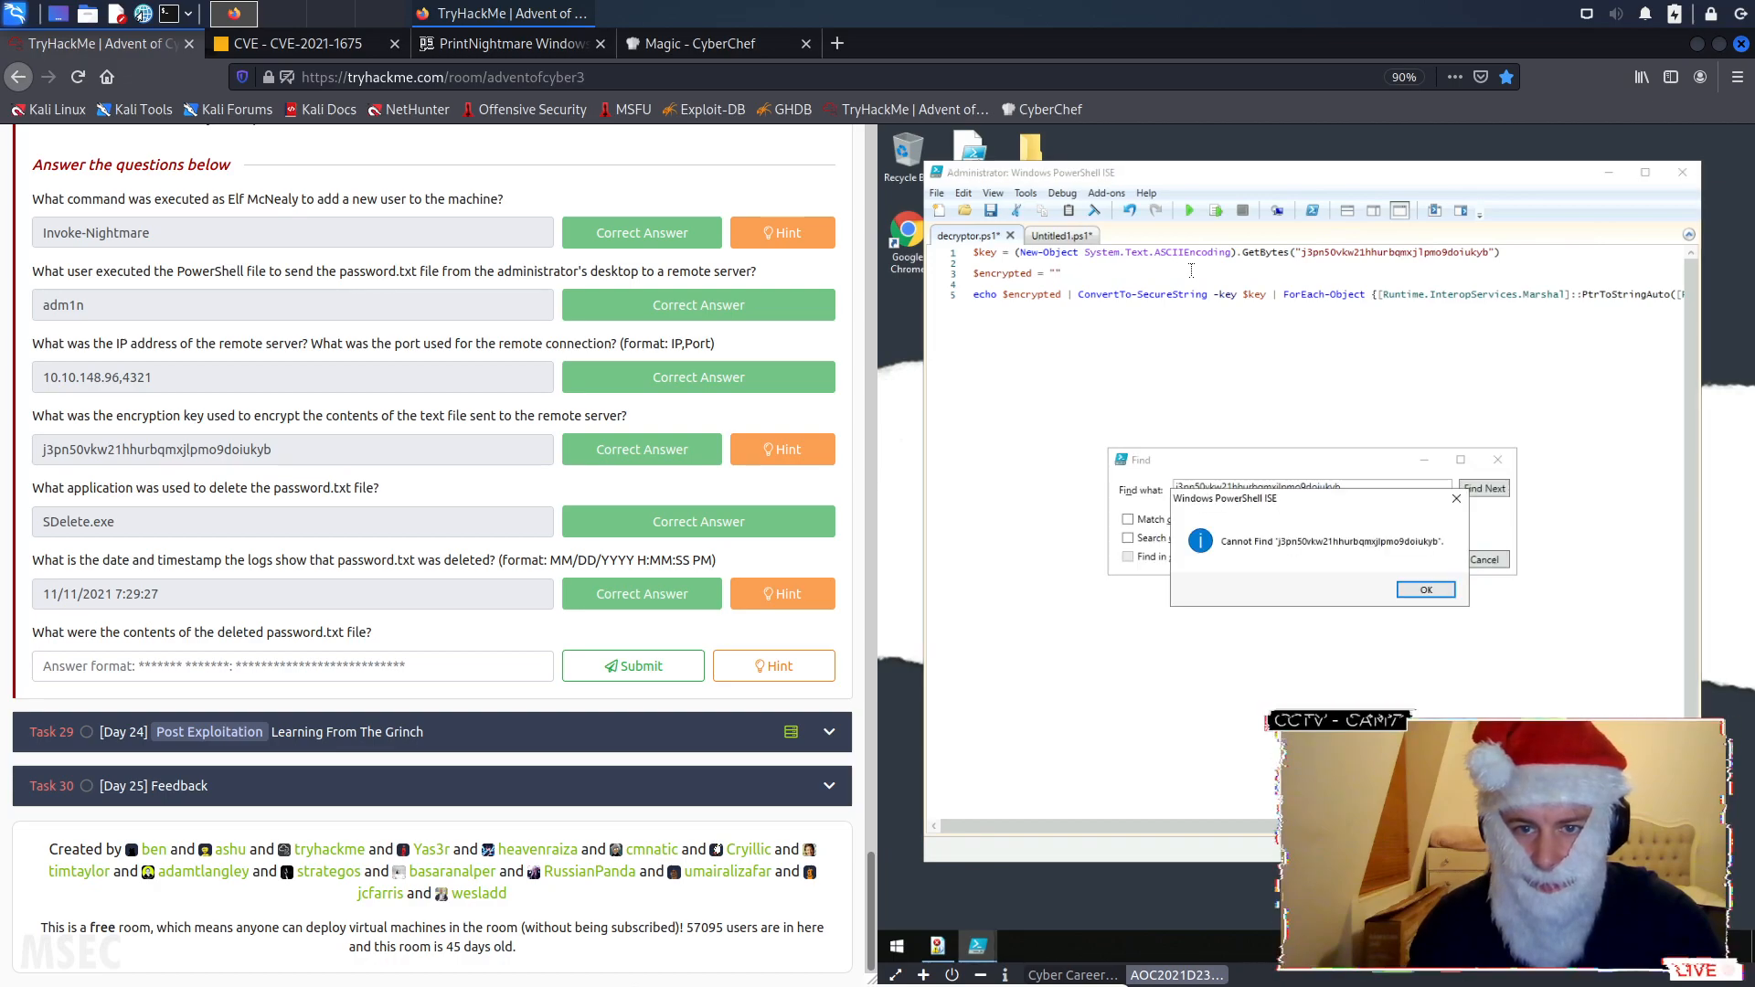
{"action": "left_click", "coordinate": [1432, 590]}
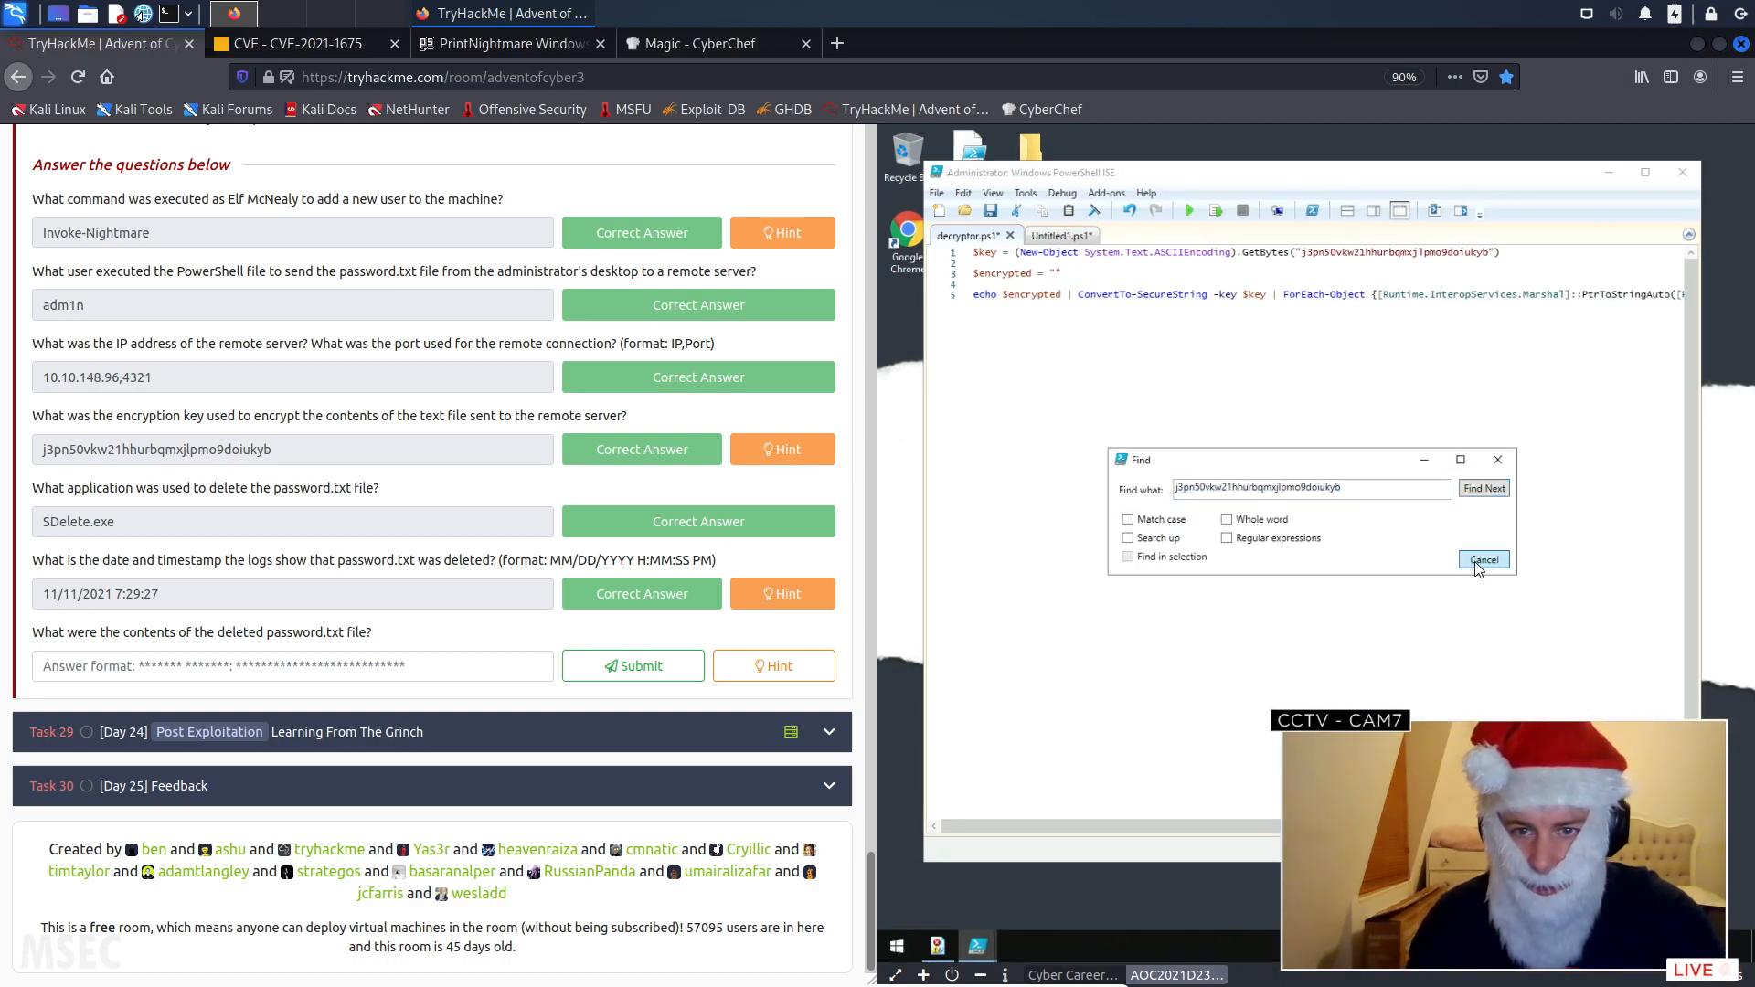
{"action": "left_click", "coordinate": [1483, 559]}
{"action": "left_click", "coordinate": [1060, 236]}
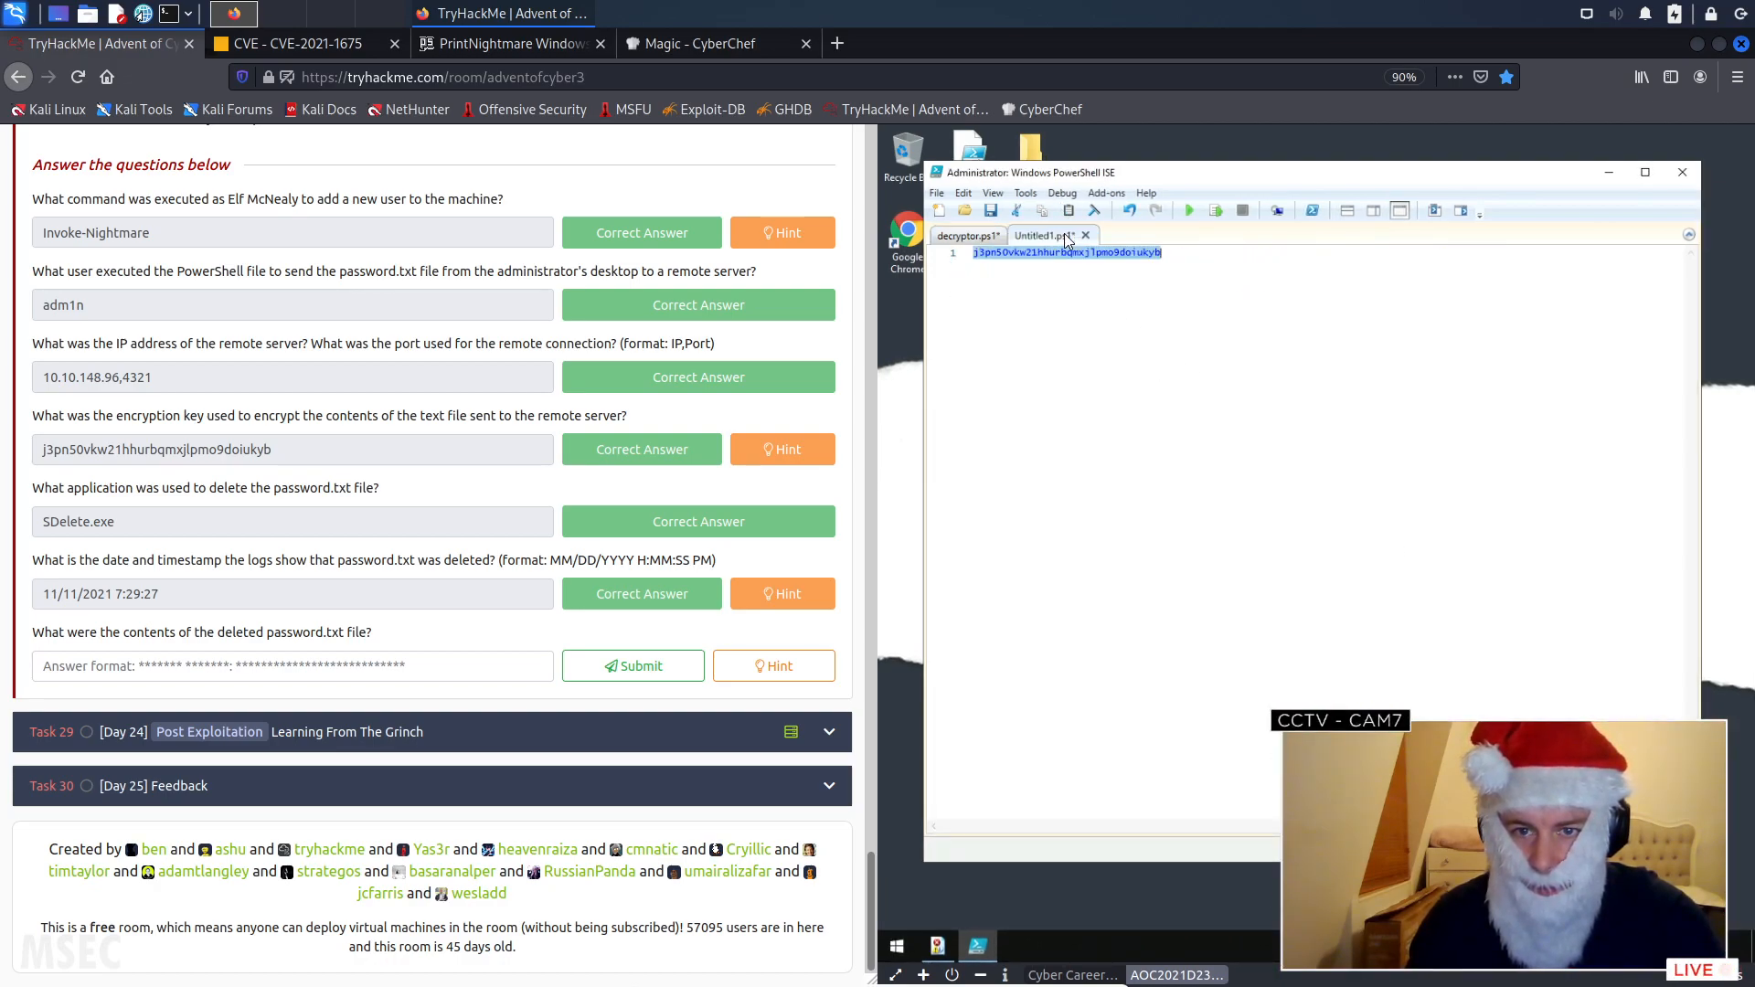
{"action": "left_click", "coordinate": [970, 237]}
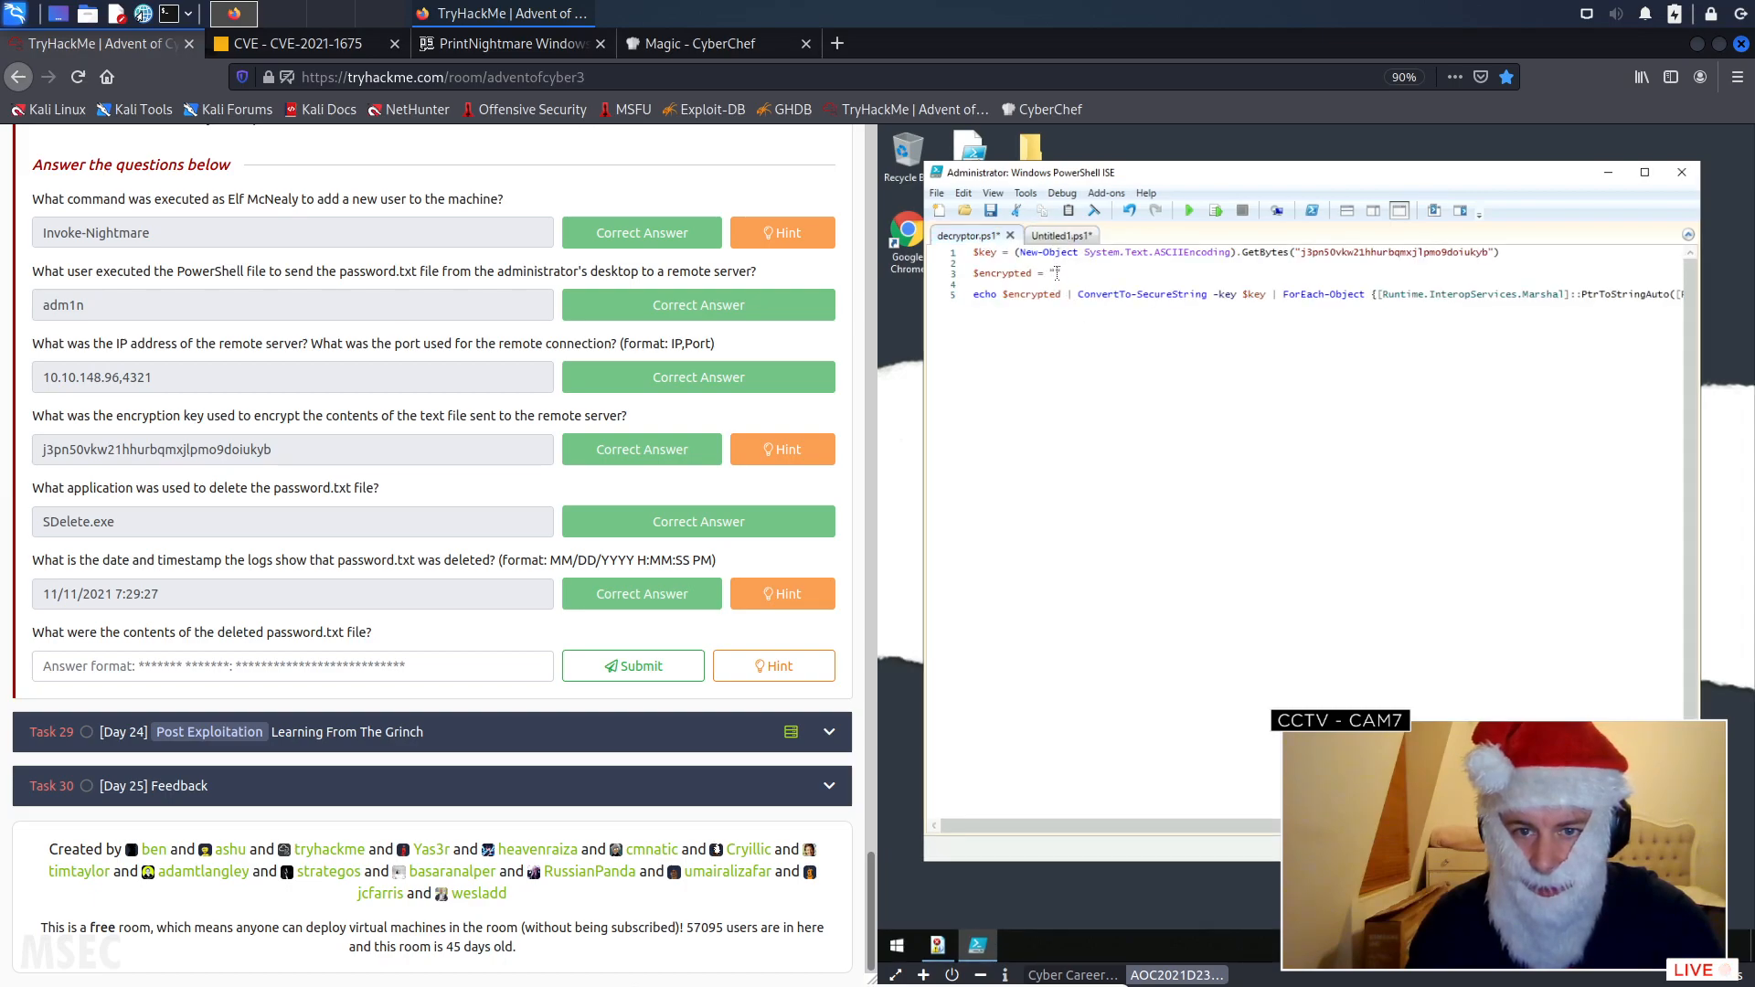
{"action": "right_click", "coordinate": [1057, 273]}
{"action": "left_click", "coordinate": [1096, 320]}
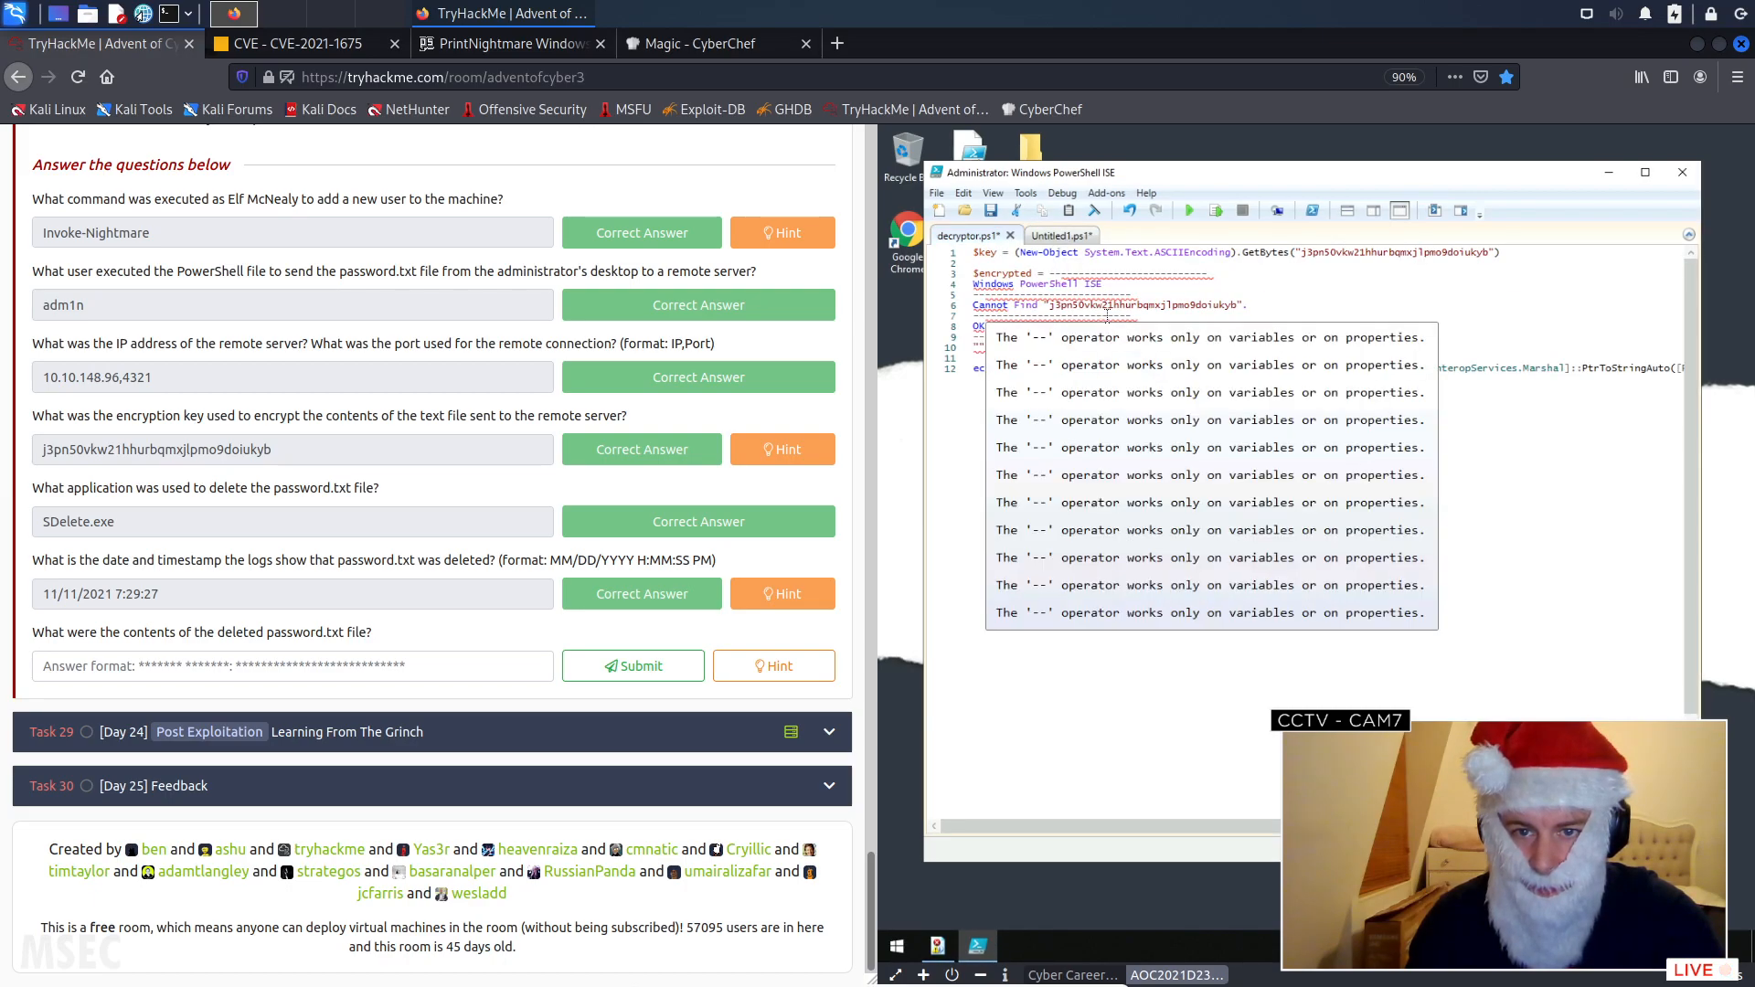
{"action": "key", "text": "ctrl+z"}
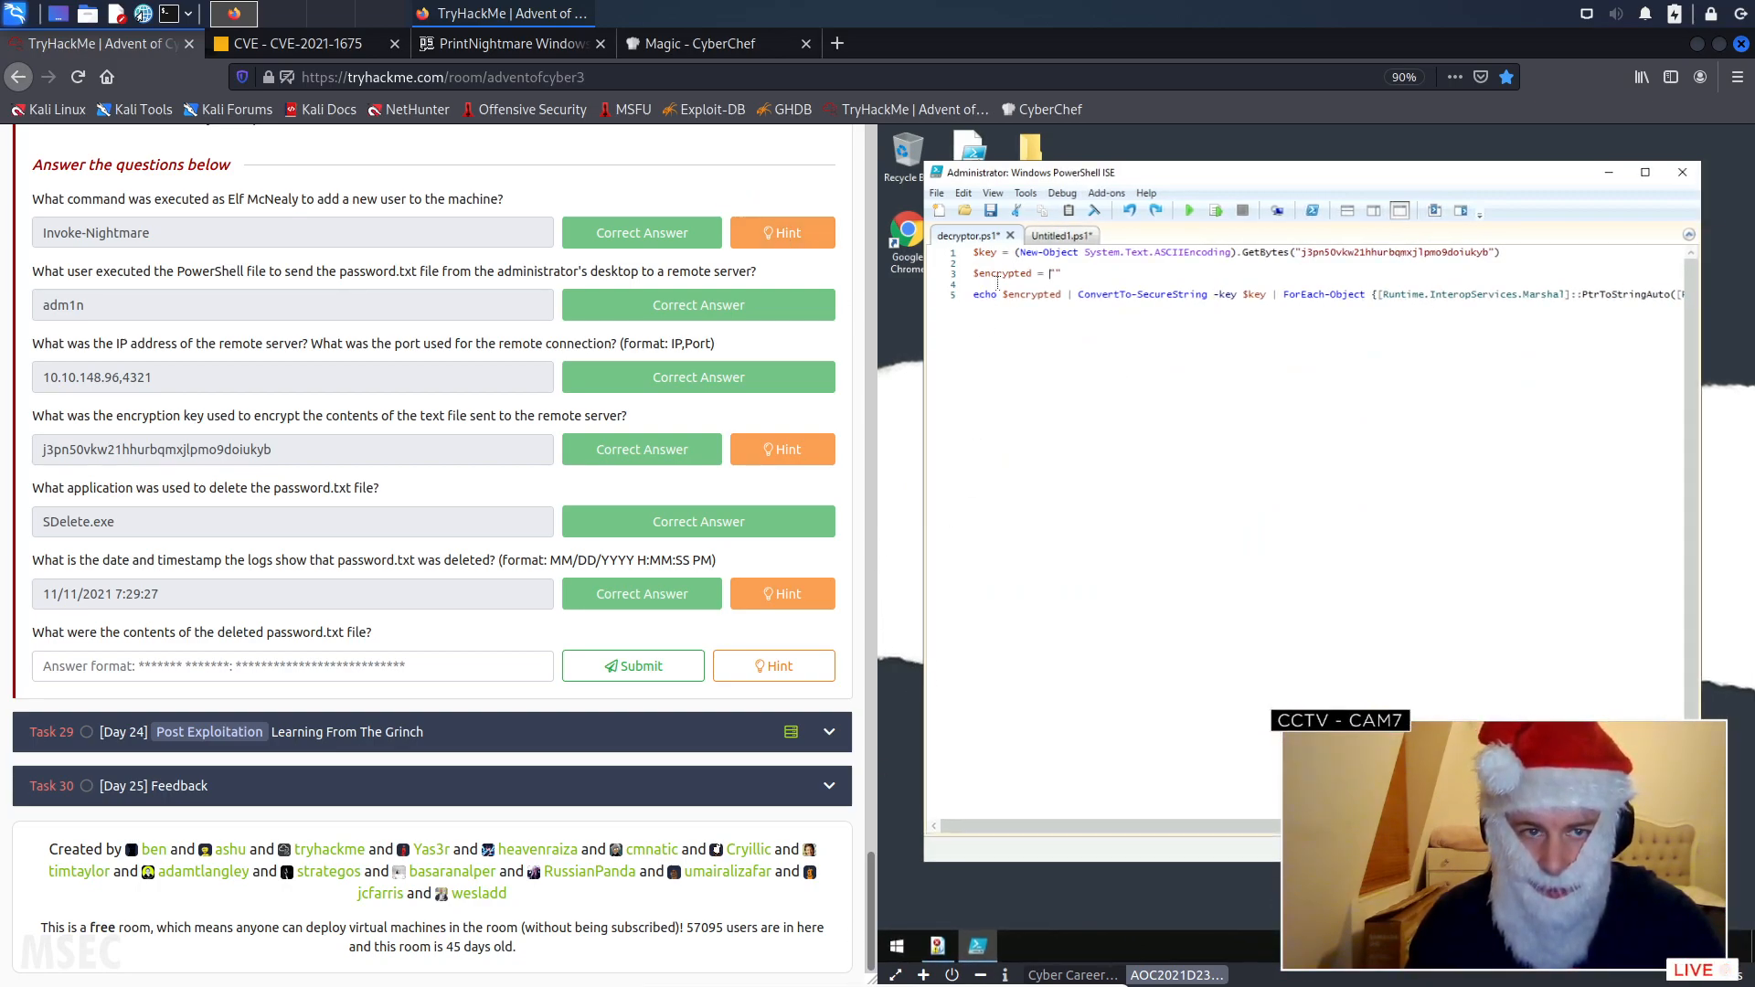
- In FullEventLogView, find the sendit.ps1 Invoke-WebRequest event and copy the encrypted value of its Body parameter
{"action": "left_click", "coordinate": [932, 953]}
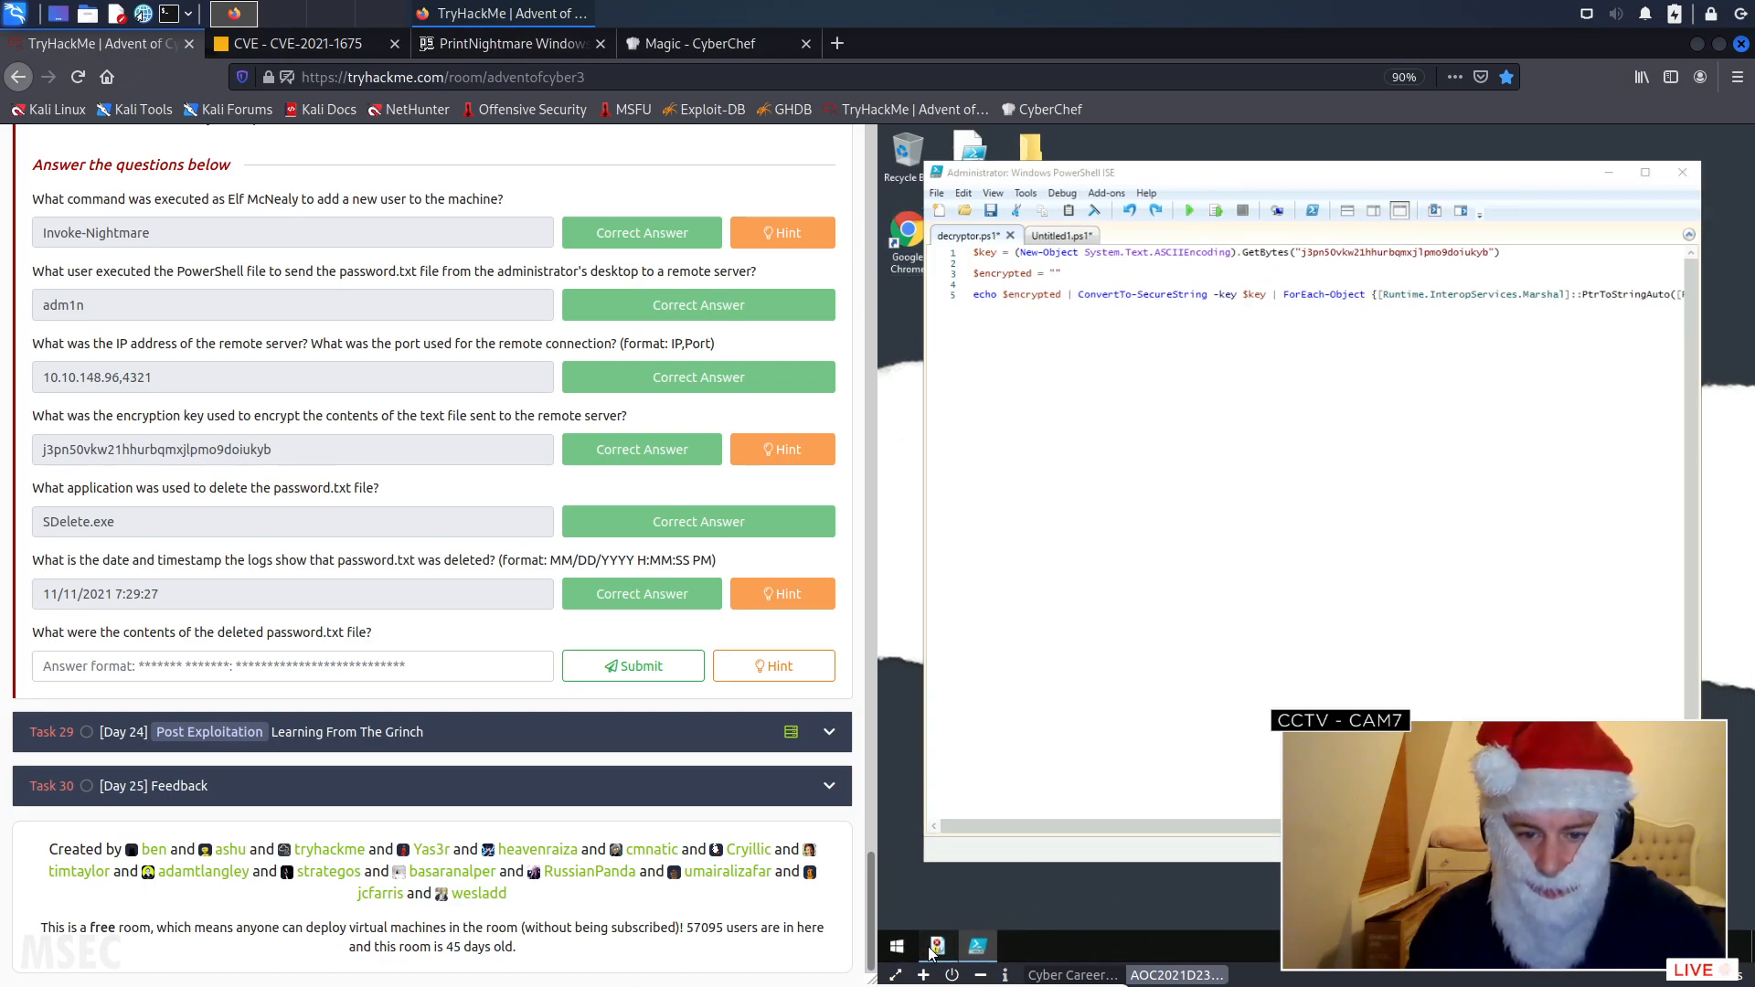
{"action": "left_click", "coordinate": [1169, 298]}
{"action": "left_click", "coordinate": [1169, 294]}
{"action": "left_click", "coordinate": [1168, 295]}
{"action": "left_click", "coordinate": [1169, 294]}
{"action": "left_click", "coordinate": [1168, 295]}
{"action": "left_click", "coordinate": [961, 604]}
{"action": "left_click_drag", "start_coordinate": [1001, 649], "coordinate": [1500, 649]}
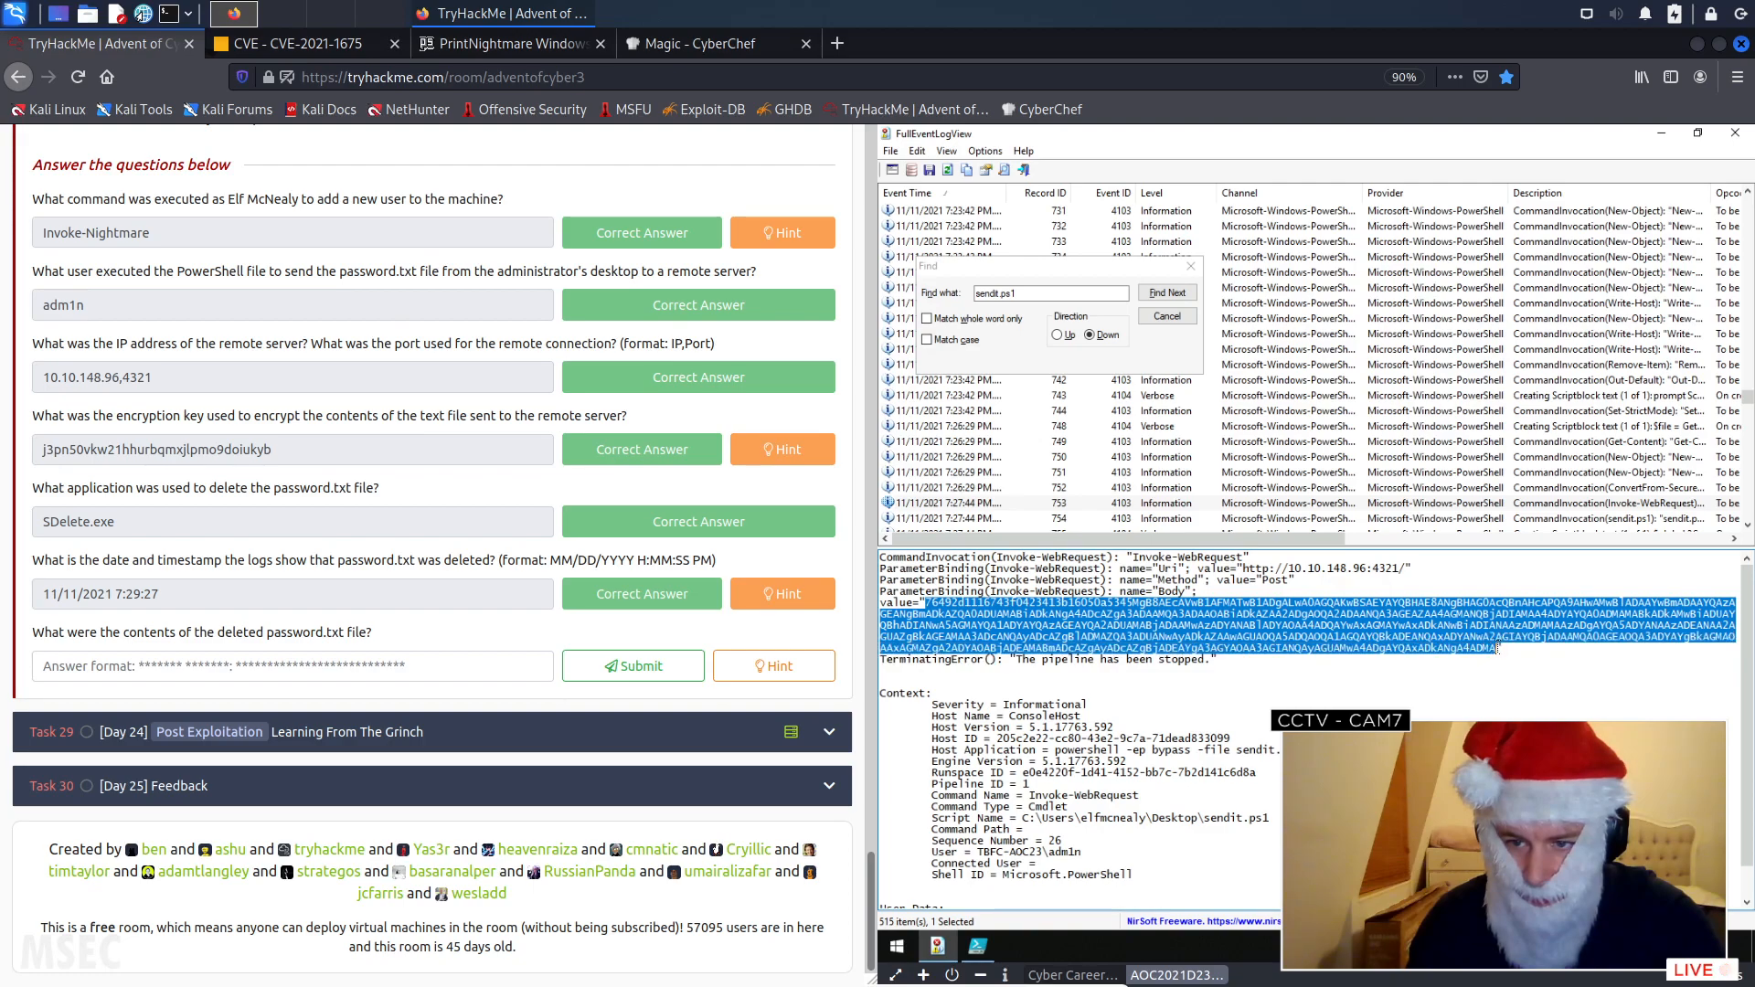
{"action": "right_click", "coordinate": [1500, 649]}
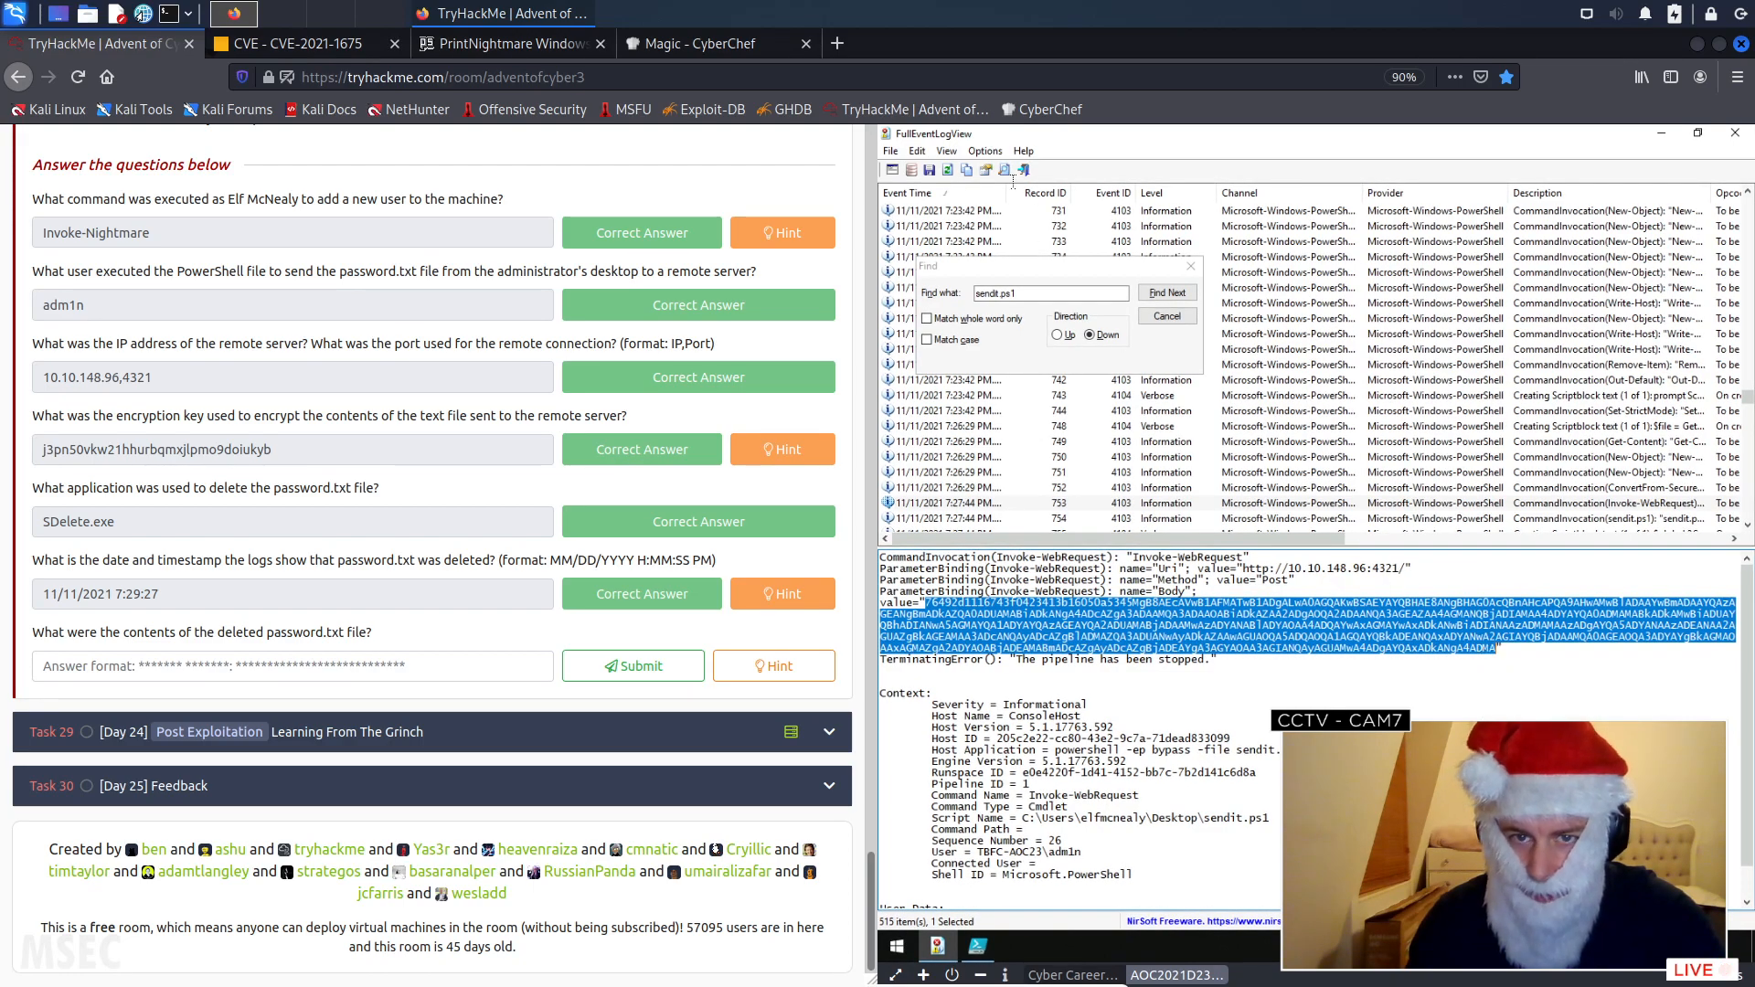
- Back in PowerShell ISE, paste the copied encrypted text as the $encrypted value in decryptor.ps1, enclosed in a single pair of double quotes
{"action": "left_click", "coordinate": [1662, 132]}
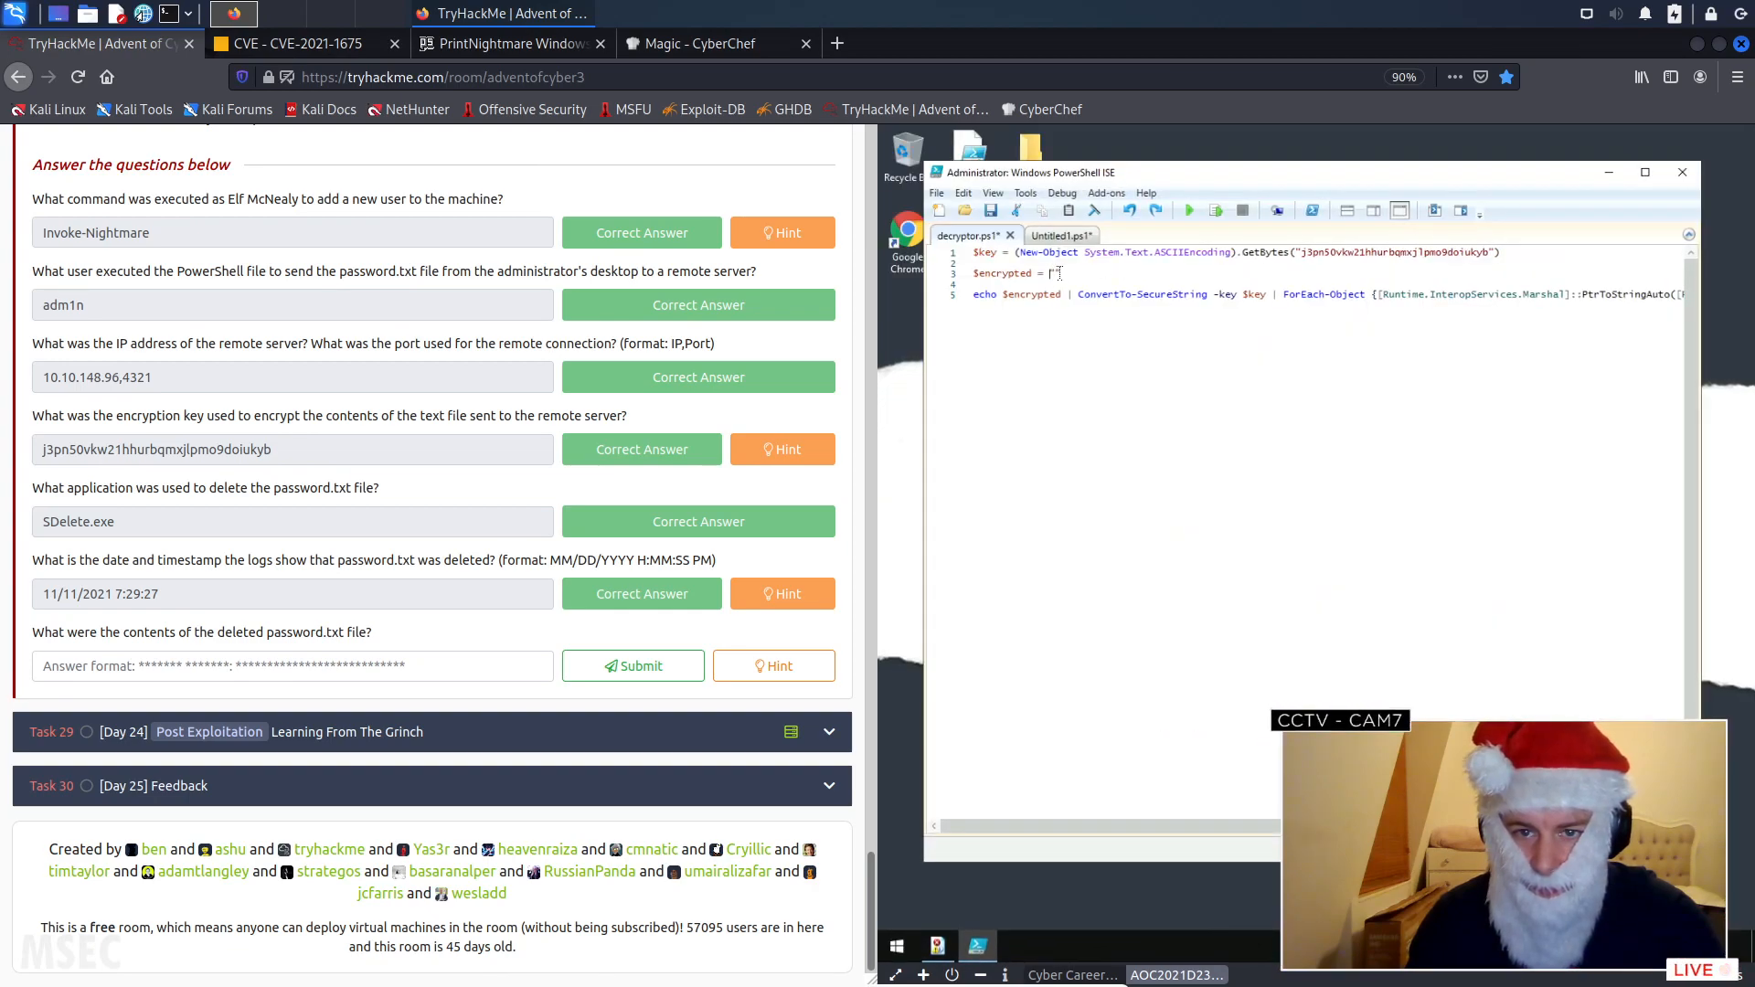
{"action": "right_click", "coordinate": [1054, 272]}
{"action": "left_click", "coordinate": [1097, 319]}
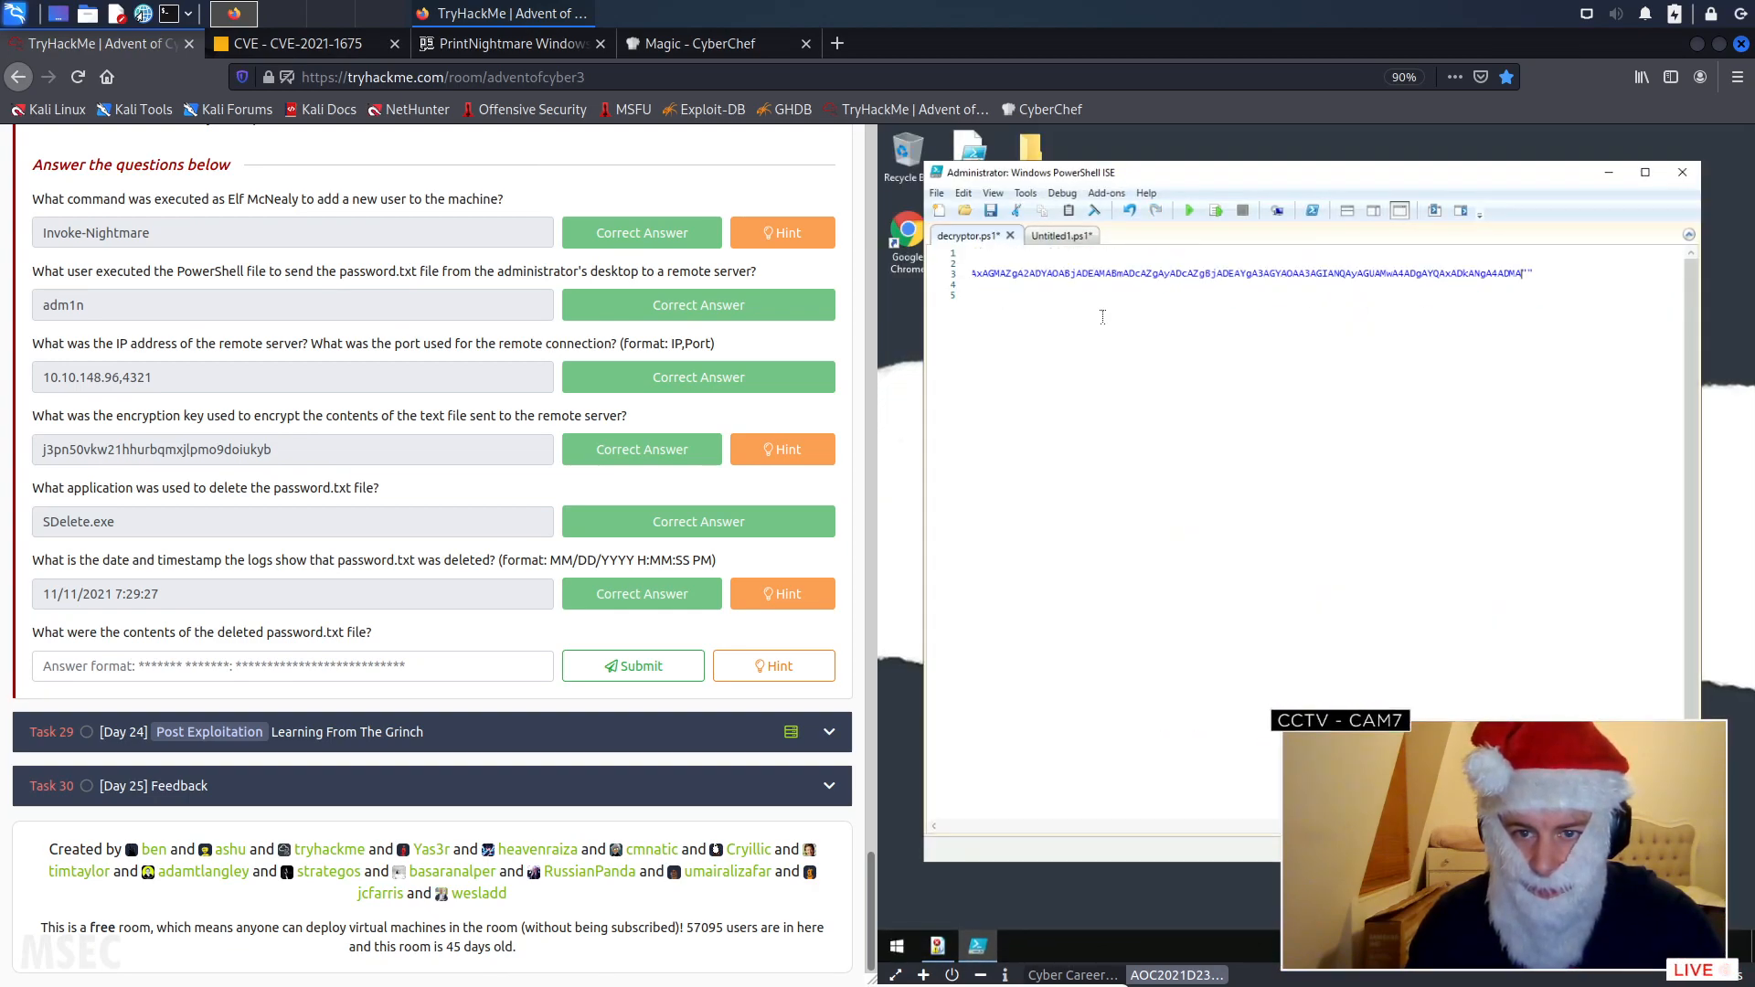
{"action": "key", "text": "BackSpace"}
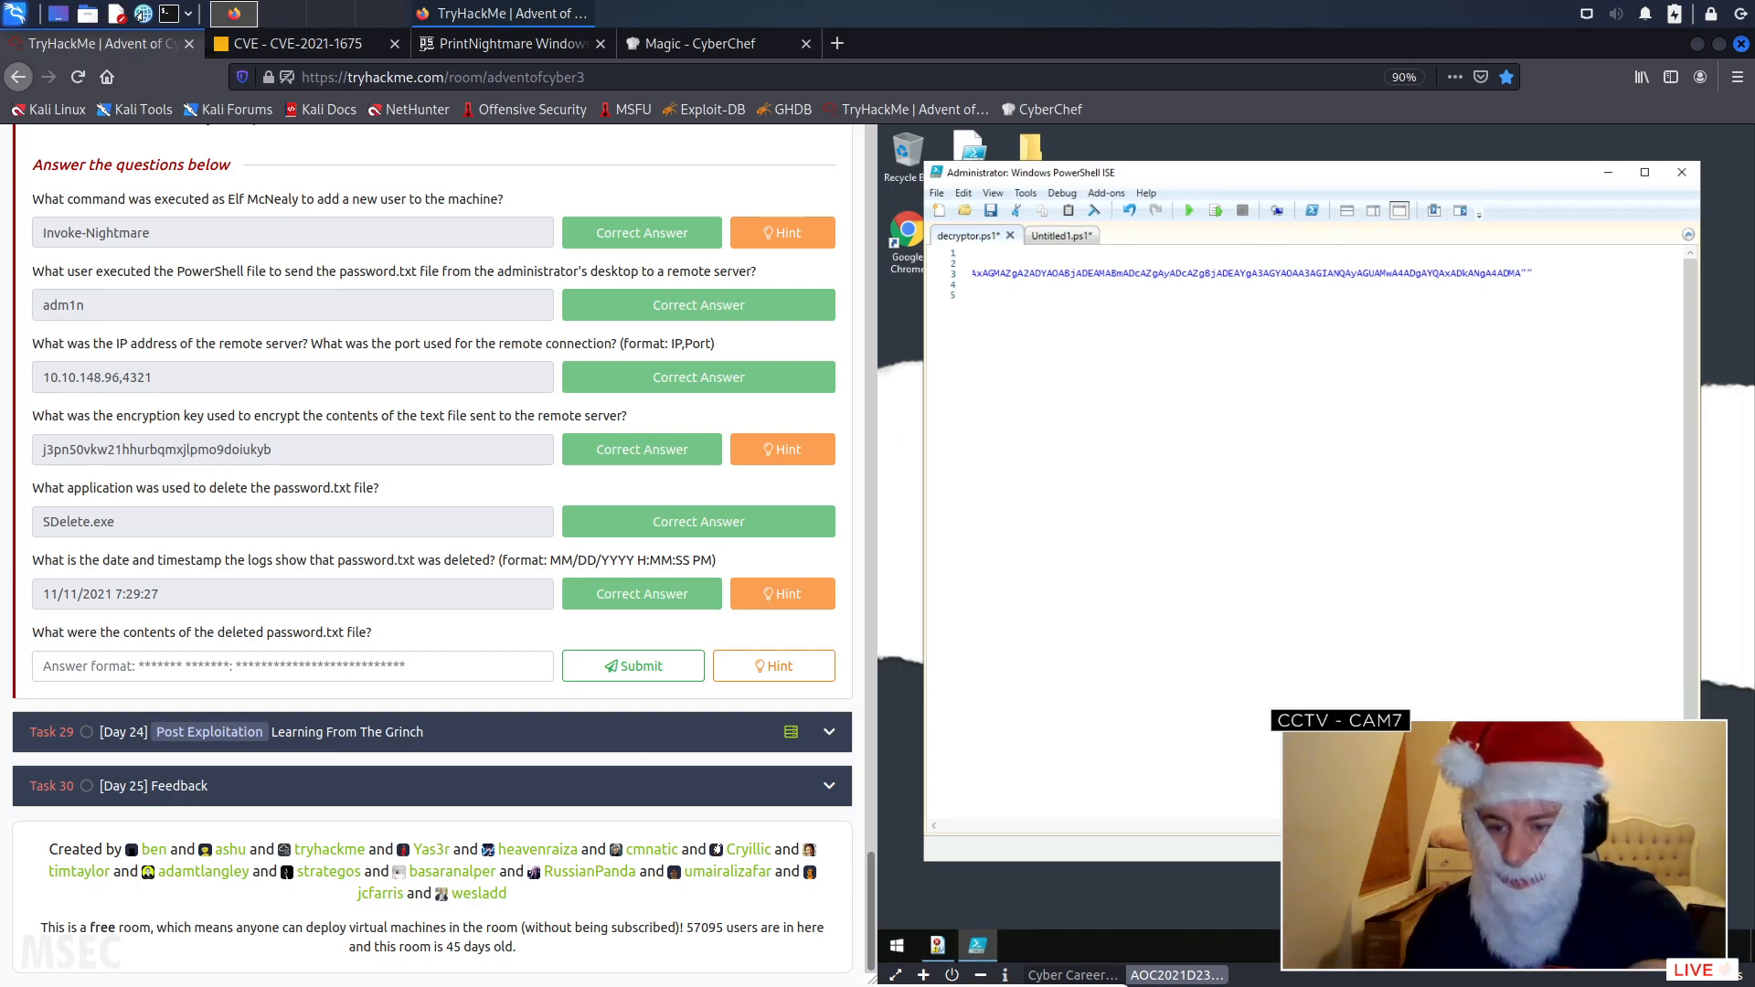
{"action": "left_click", "coordinate": [1134, 295]}
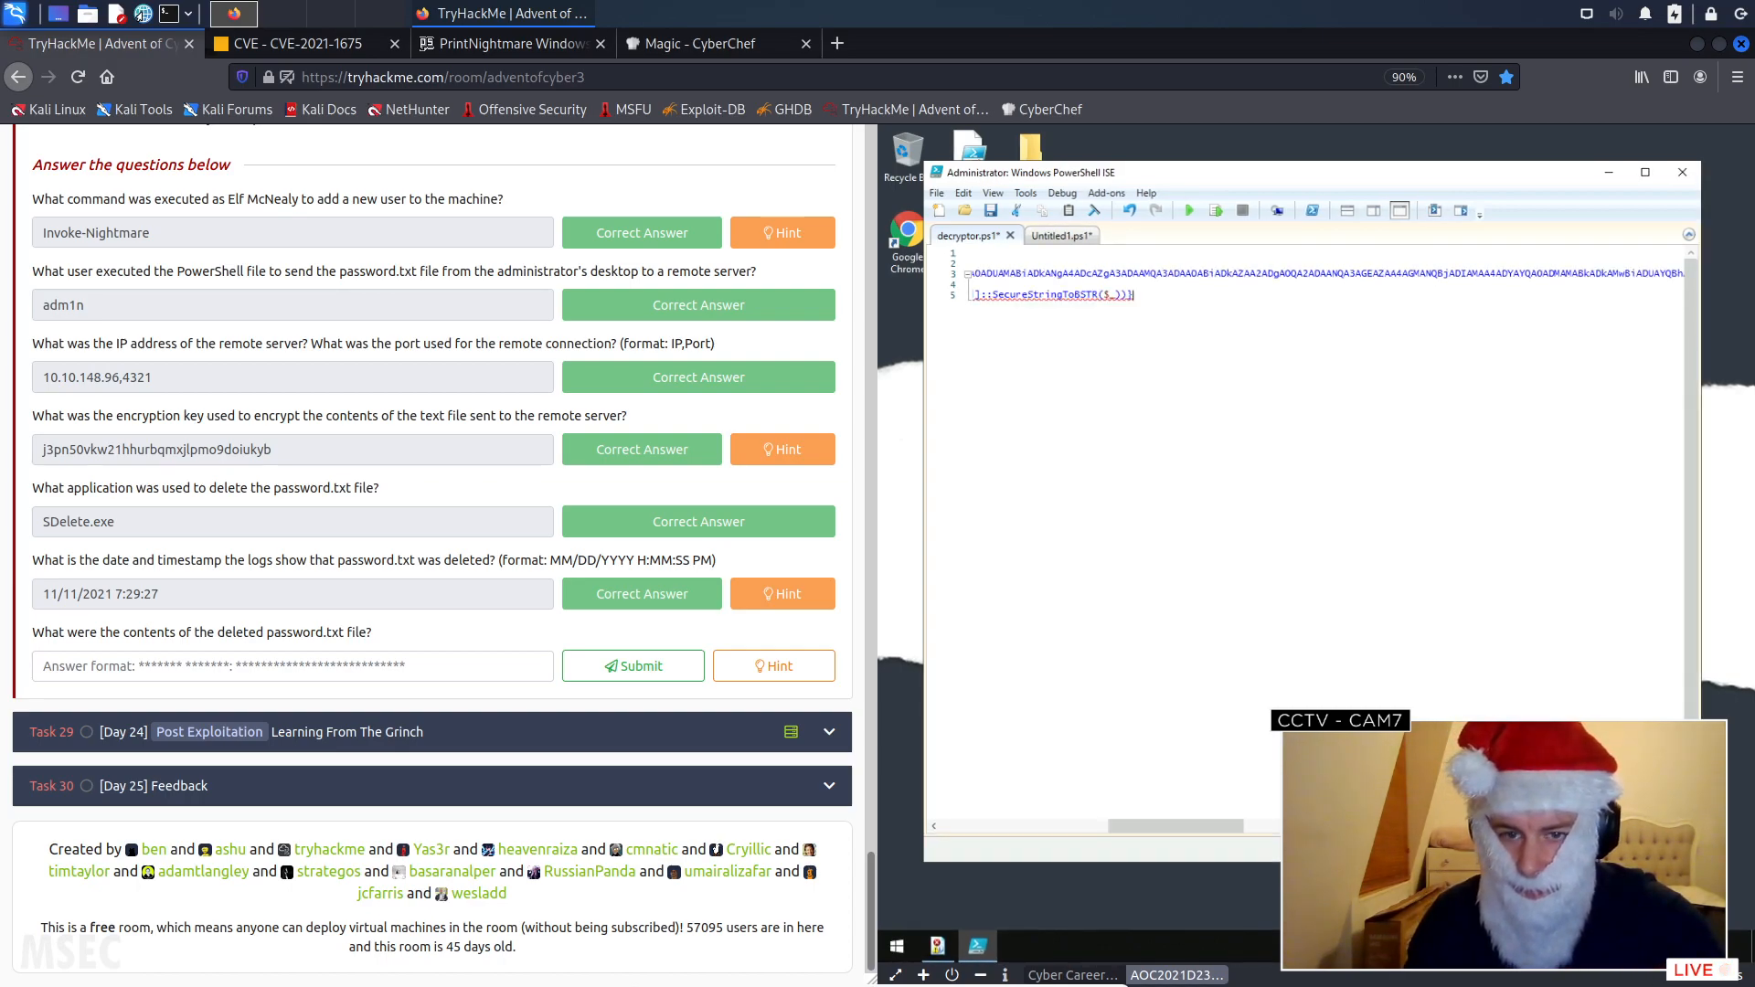
{"action": "left_click_drag", "start_coordinate": [1214, 825], "coordinate": [908, 819]}
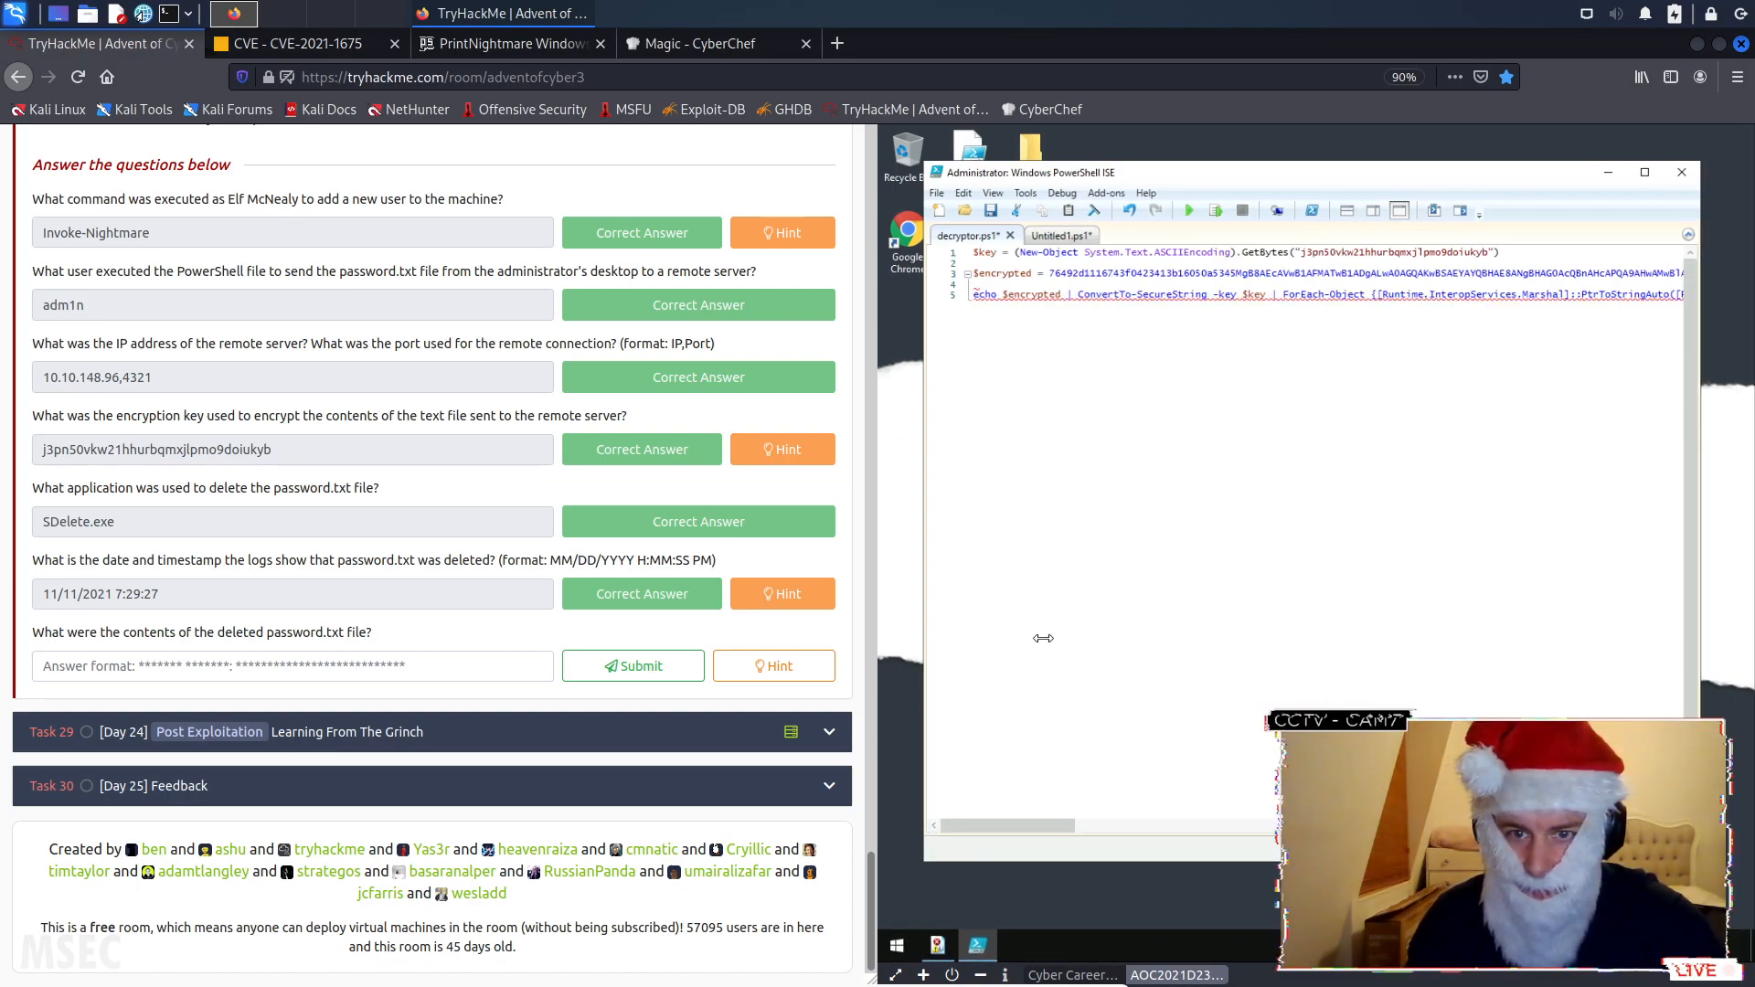
{"action": "left_click", "coordinate": [1053, 273]}
{"action": "type", "text": "\""}
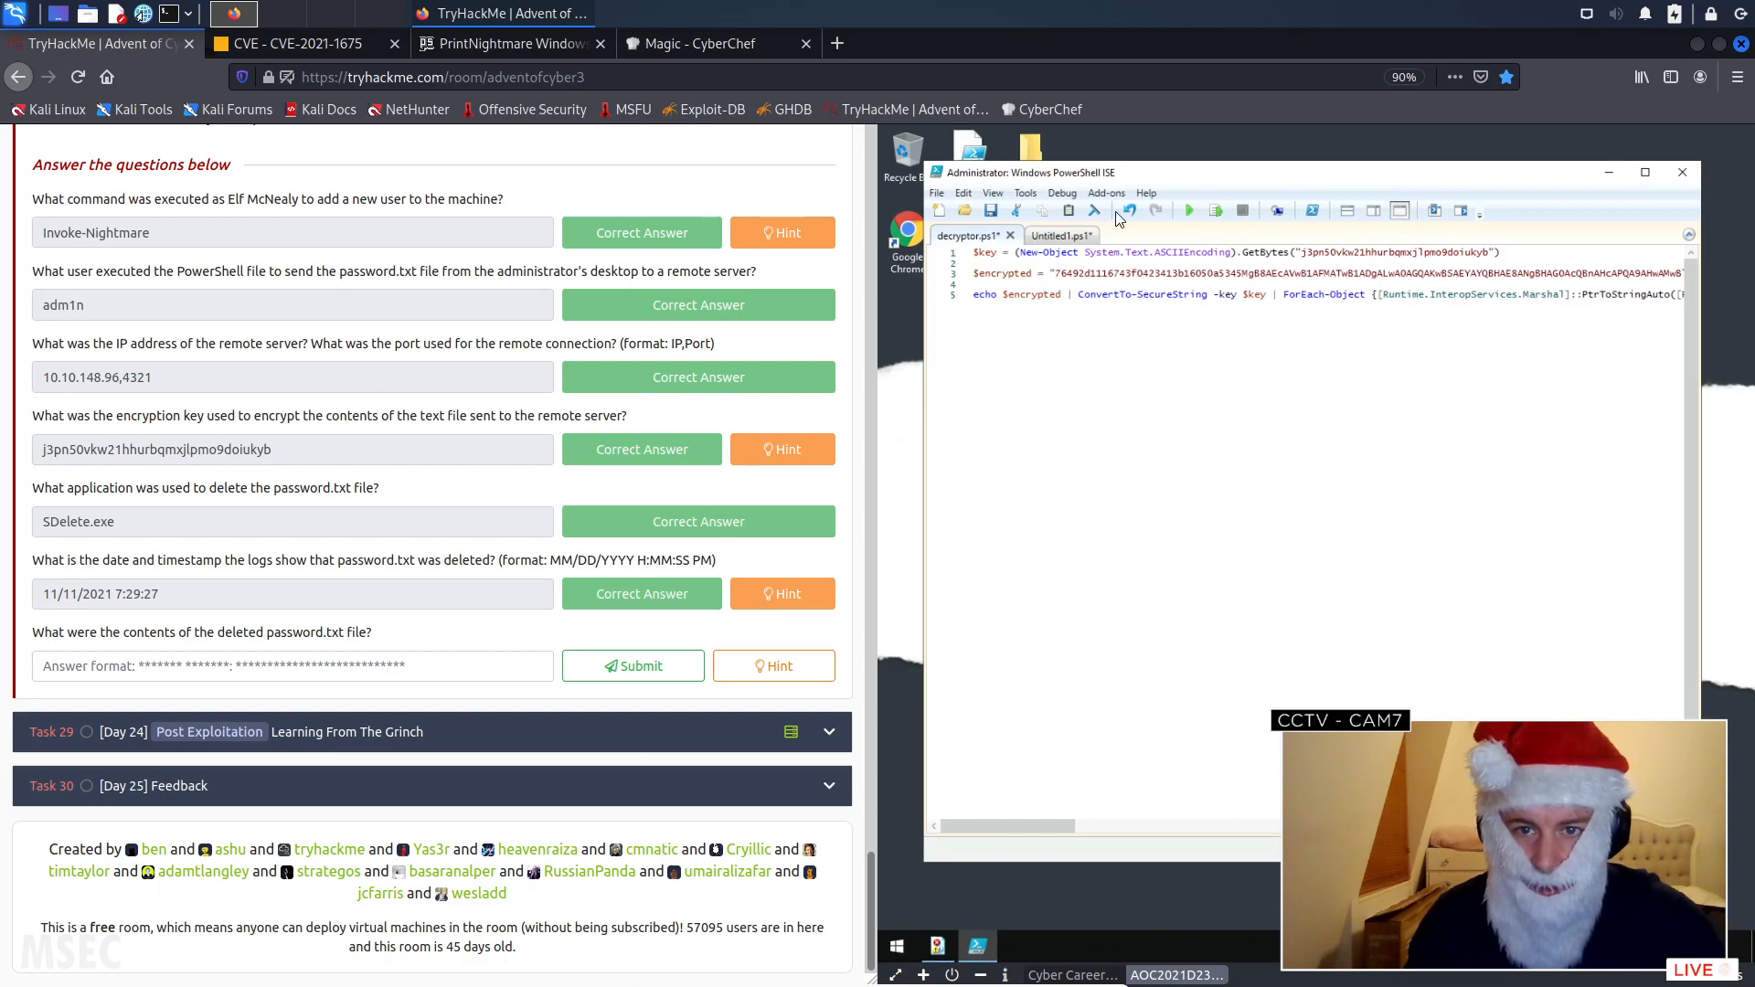
- Run the completed decryptor.ps1, accepting the save, and show the script above the console output
{"action": "left_click", "coordinate": [1189, 212]}
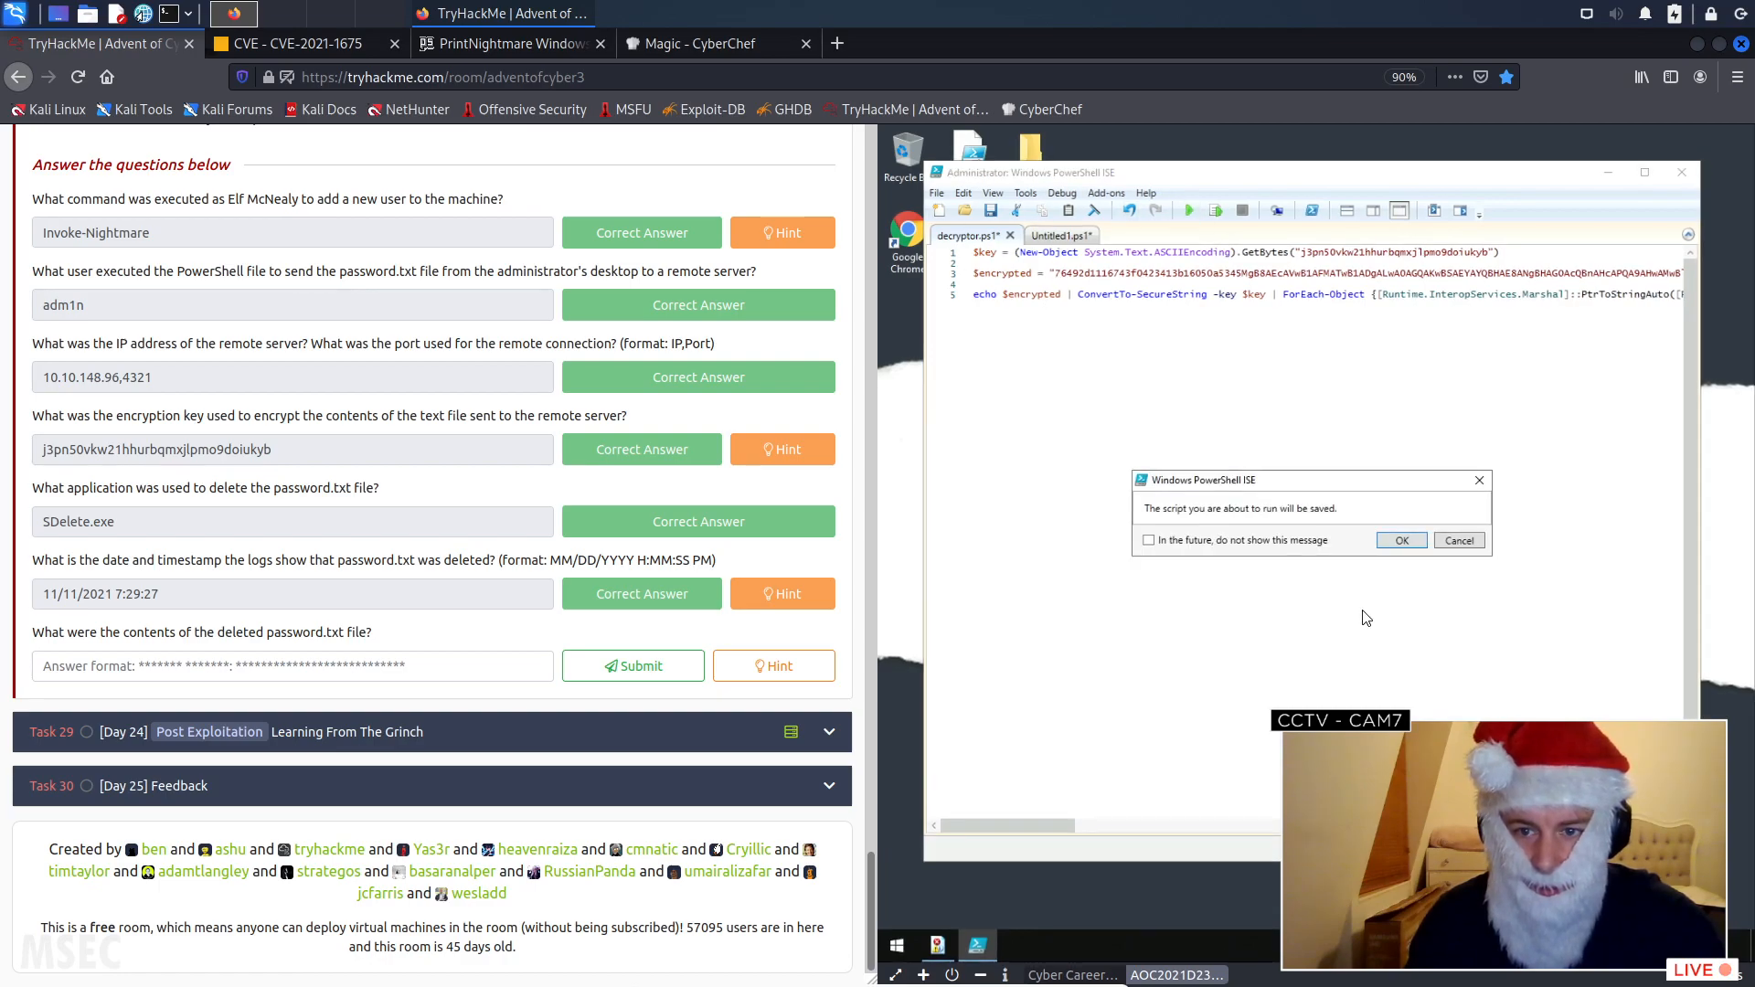
{"action": "left_click", "coordinate": [1401, 540]}
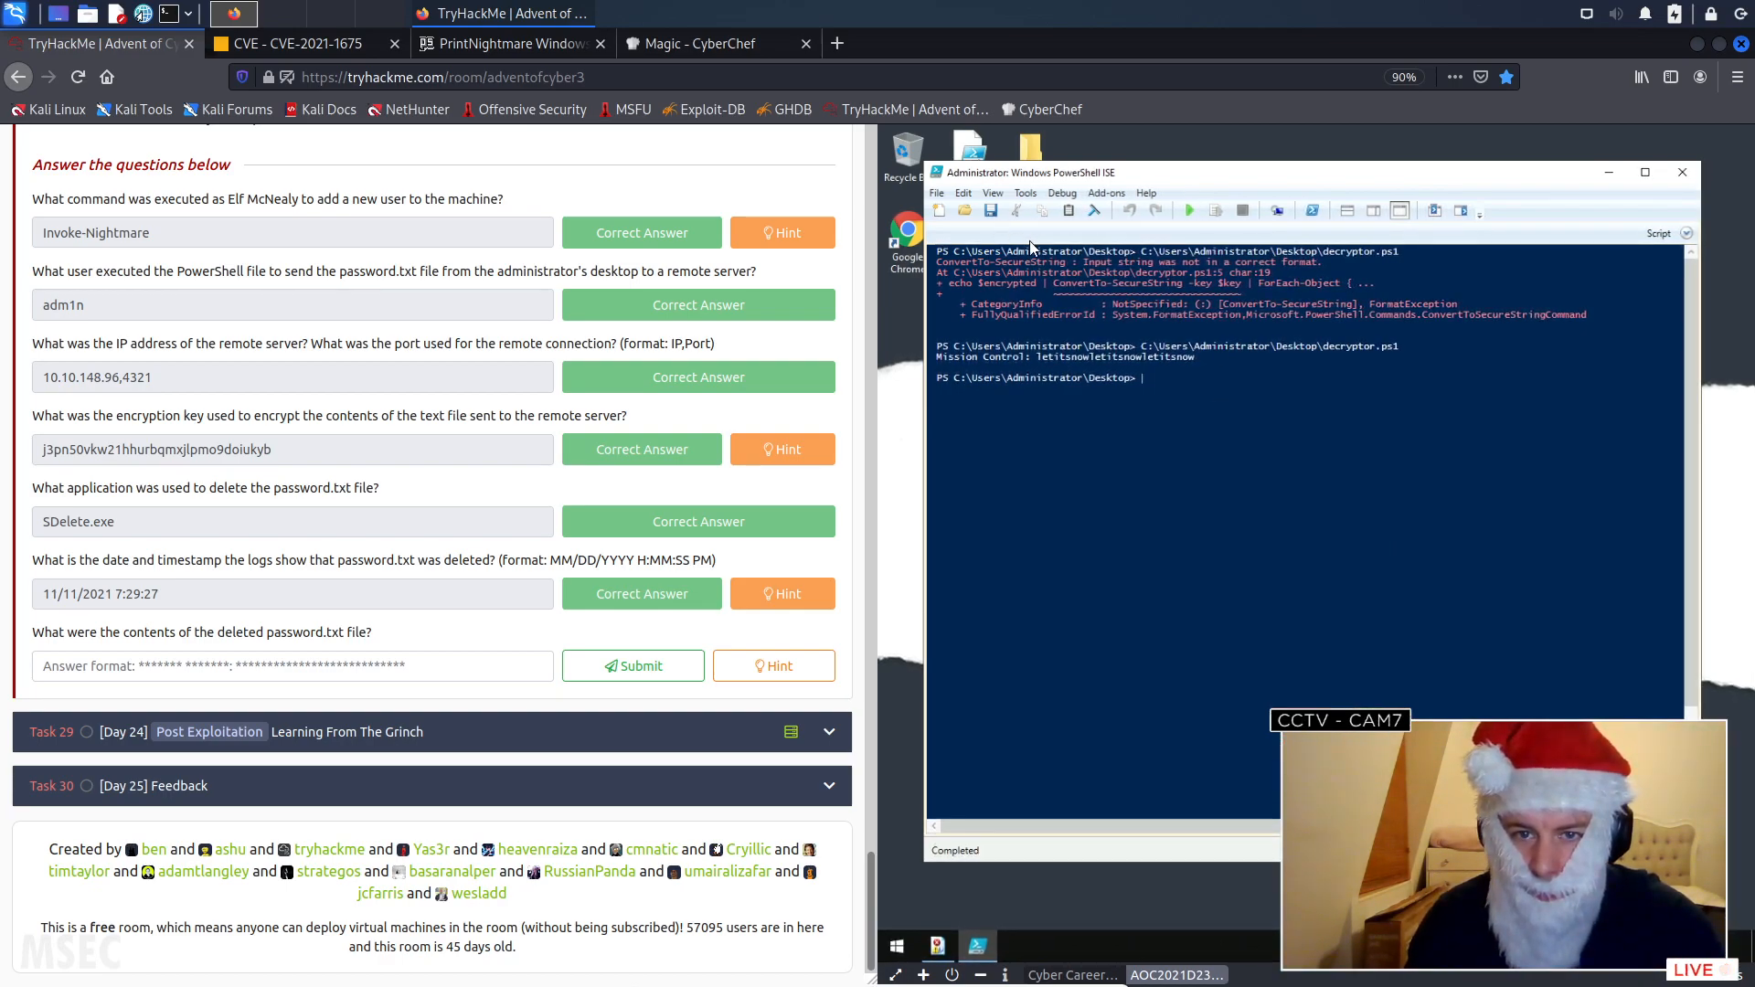
{"action": "left_click", "coordinate": [1687, 234]}
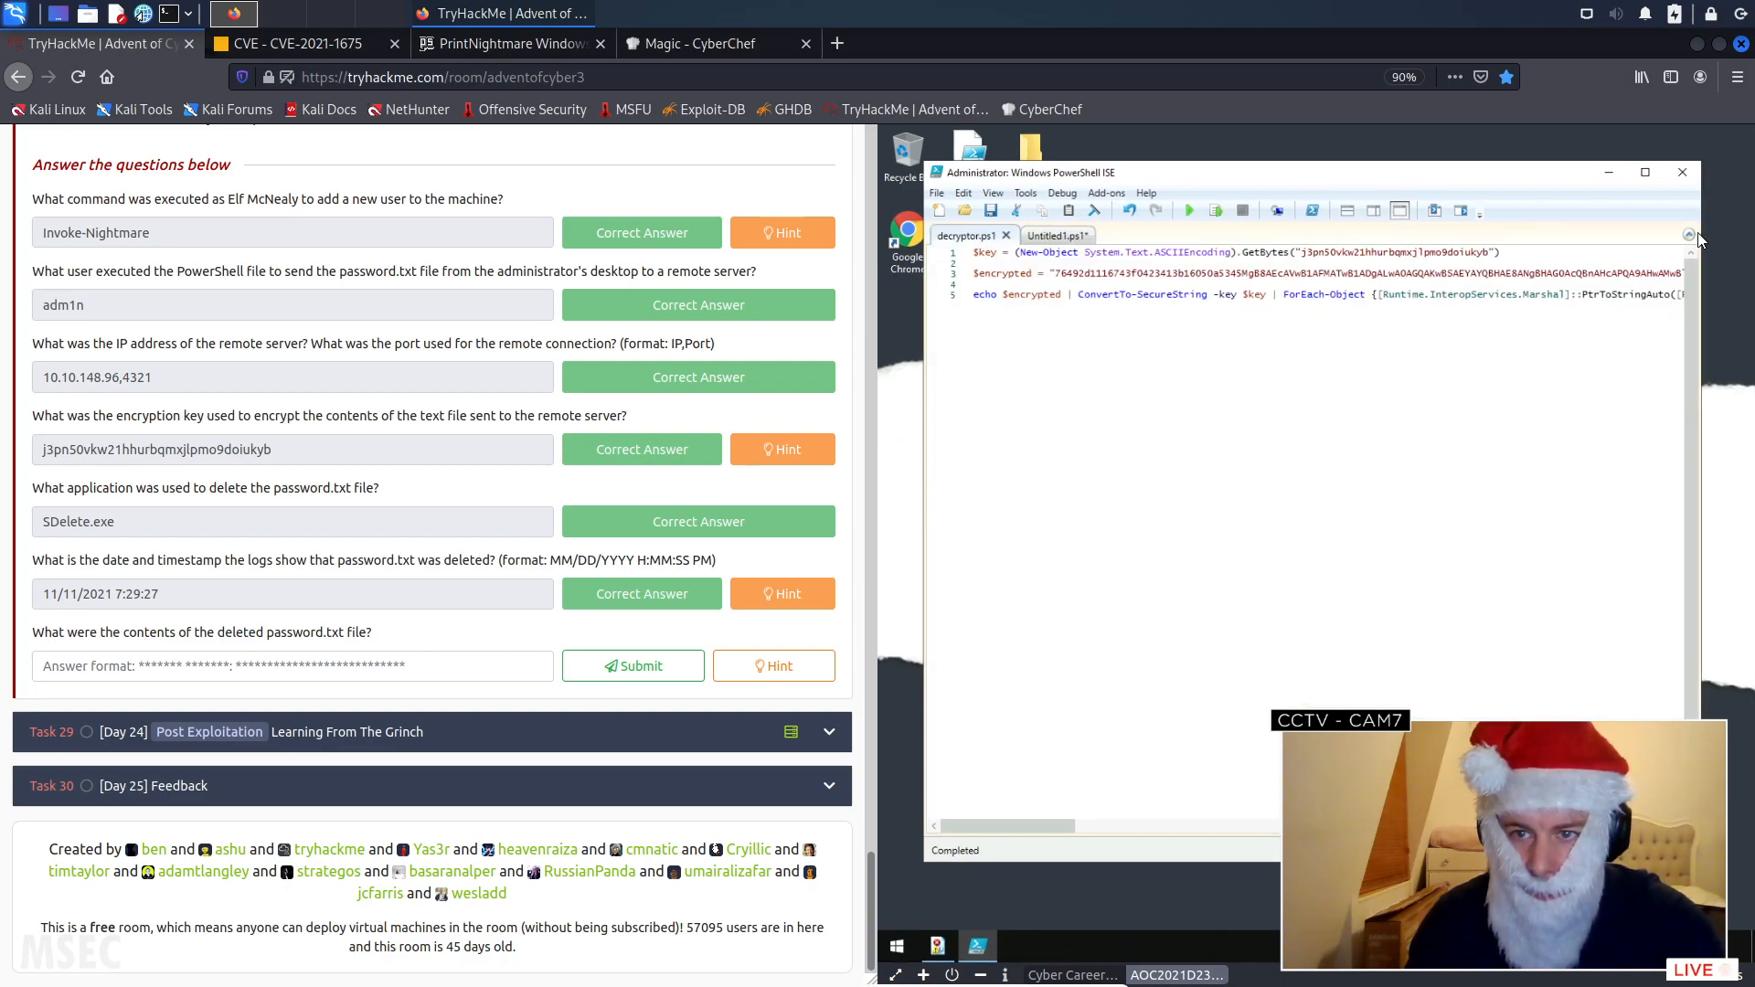
{"action": "left_click", "coordinate": [1347, 210]}
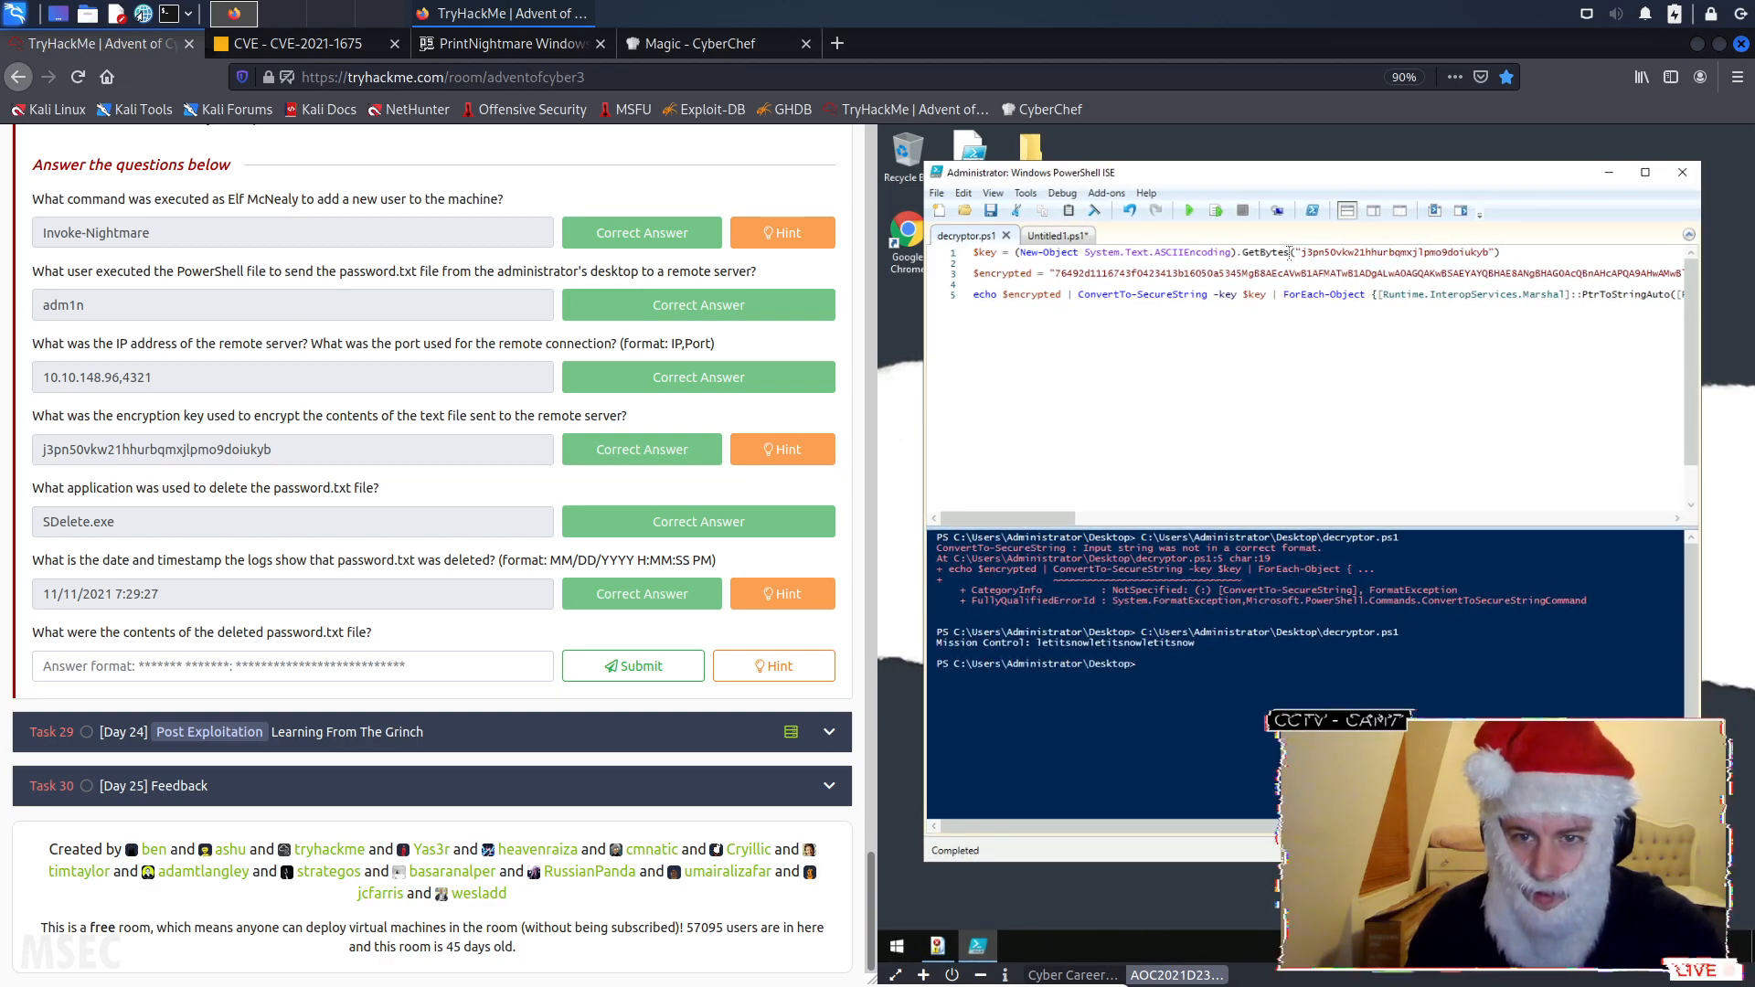
- Close the Untitled1.ps1 script without saving it
{"action": "left_click", "coordinate": [1065, 240]}
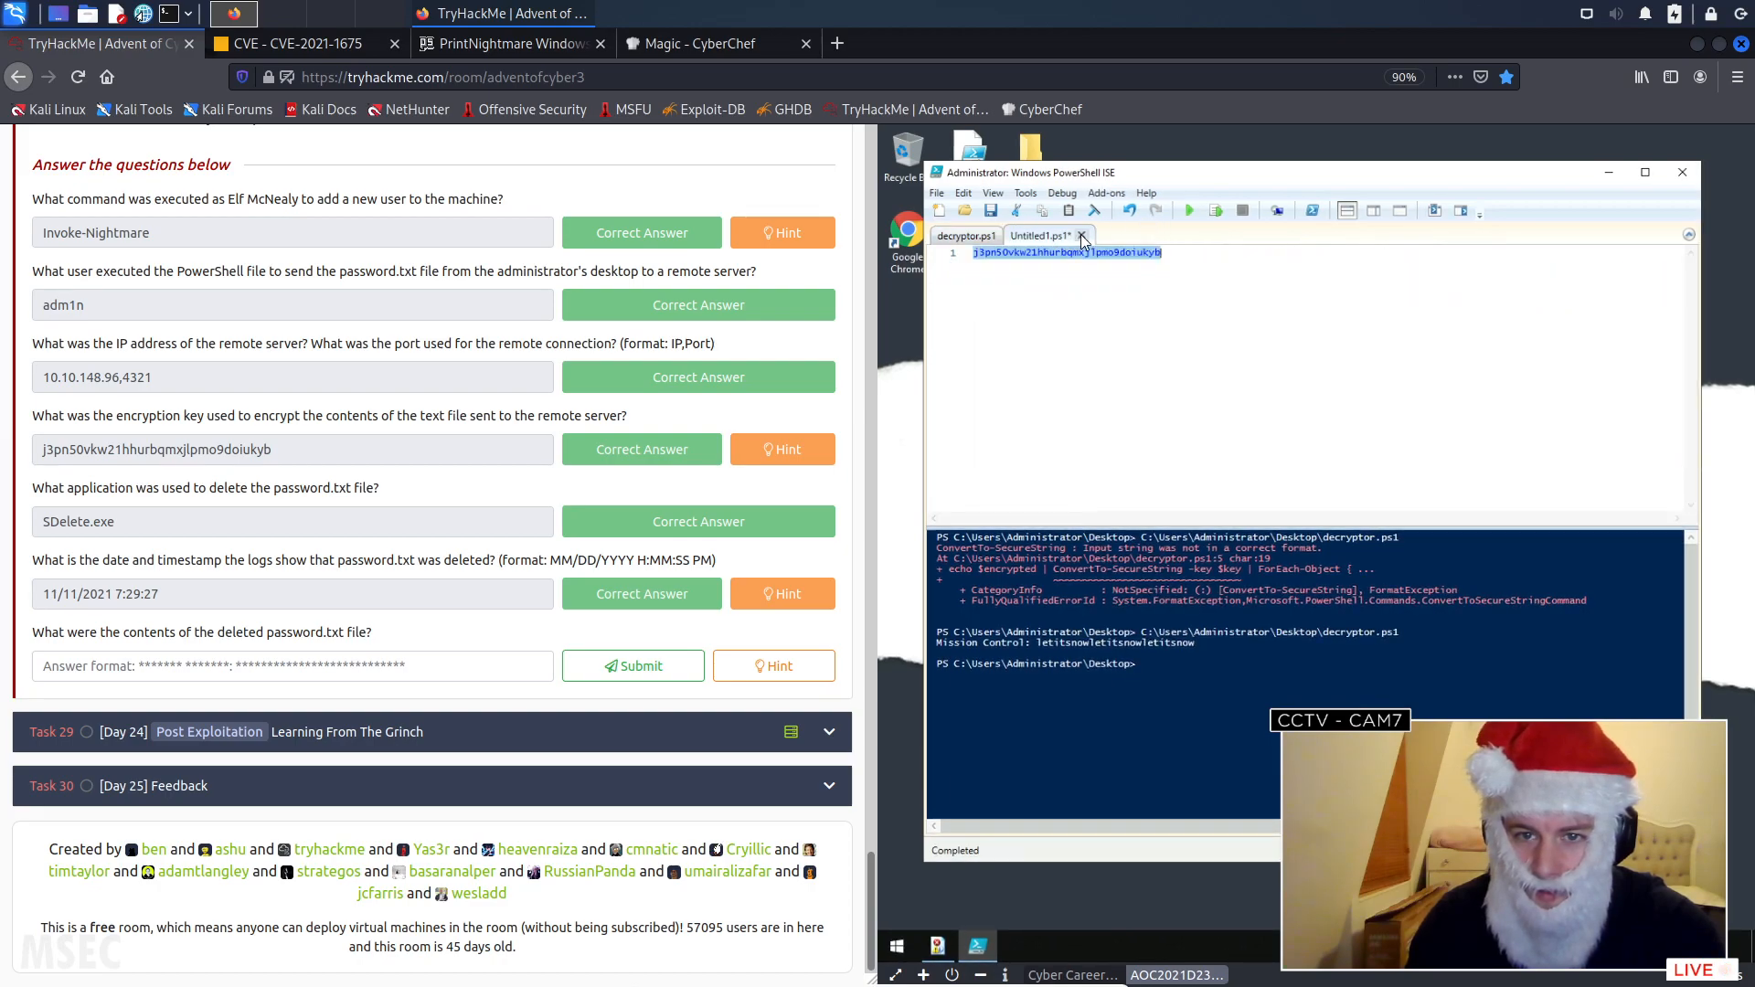
{"action": "left_click", "coordinate": [1081, 235]}
{"action": "left_click", "coordinate": [1322, 589]}
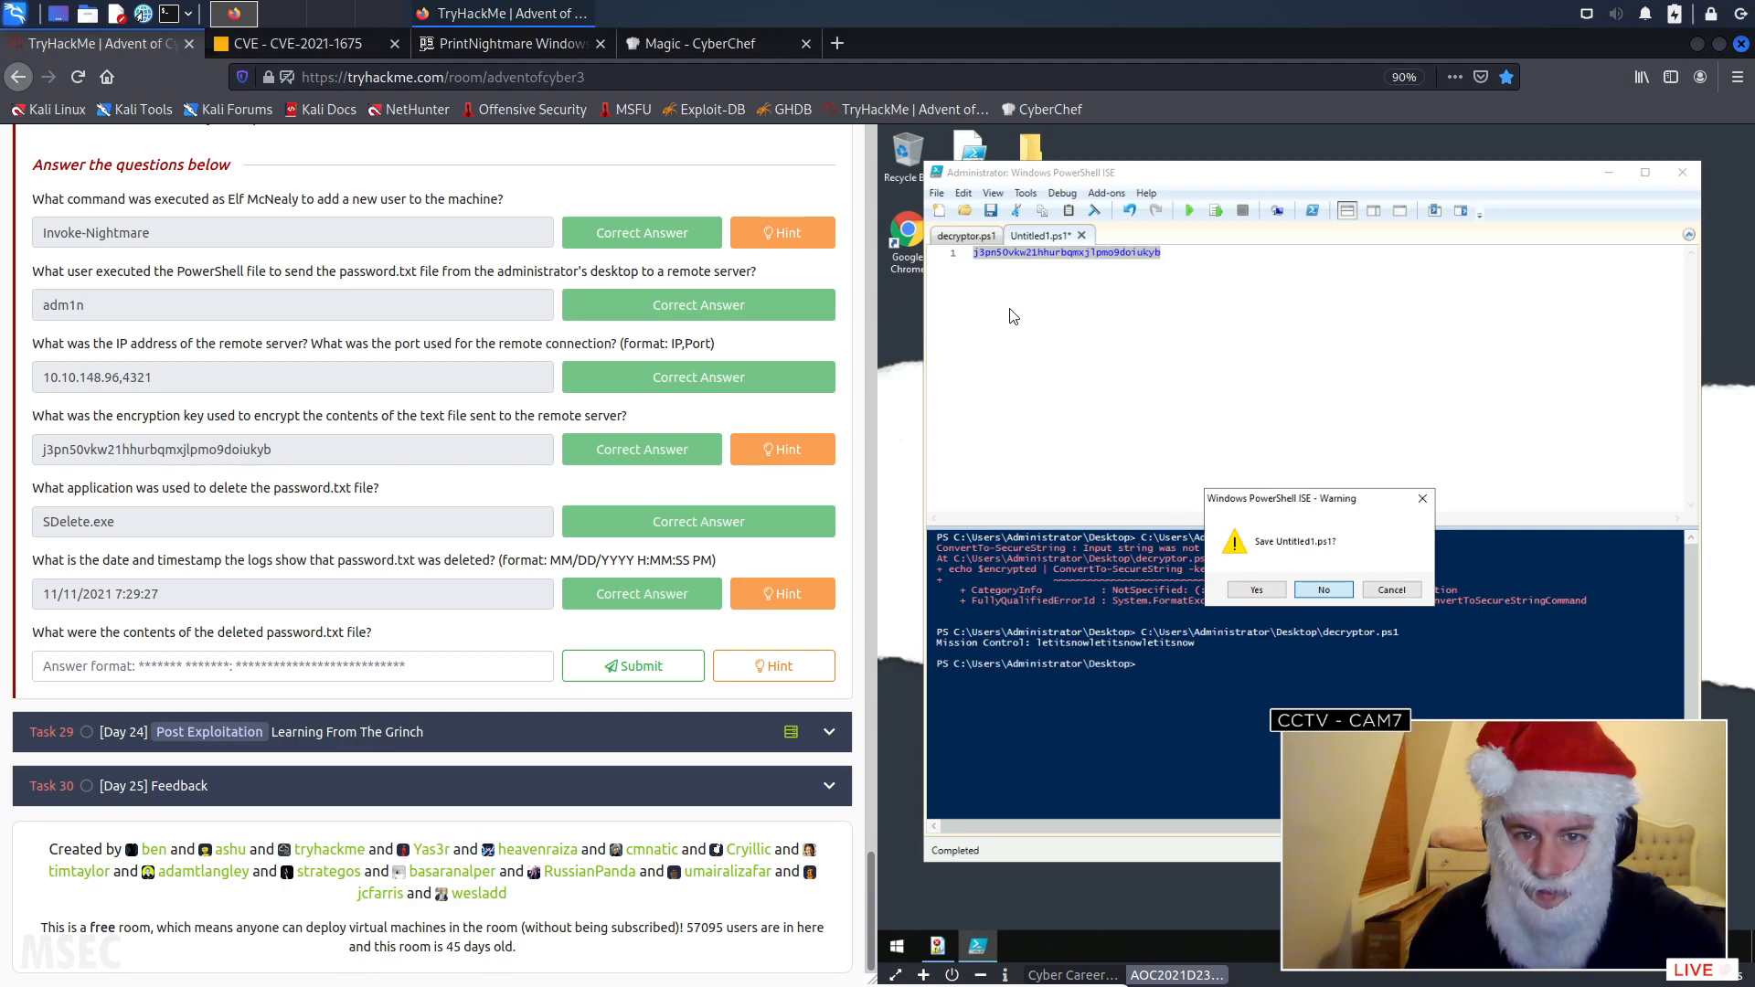
- Clear the console and rerun decryptor.ps1 to get only its decrypted output
{"action": "left_click", "coordinate": [1188, 210]}
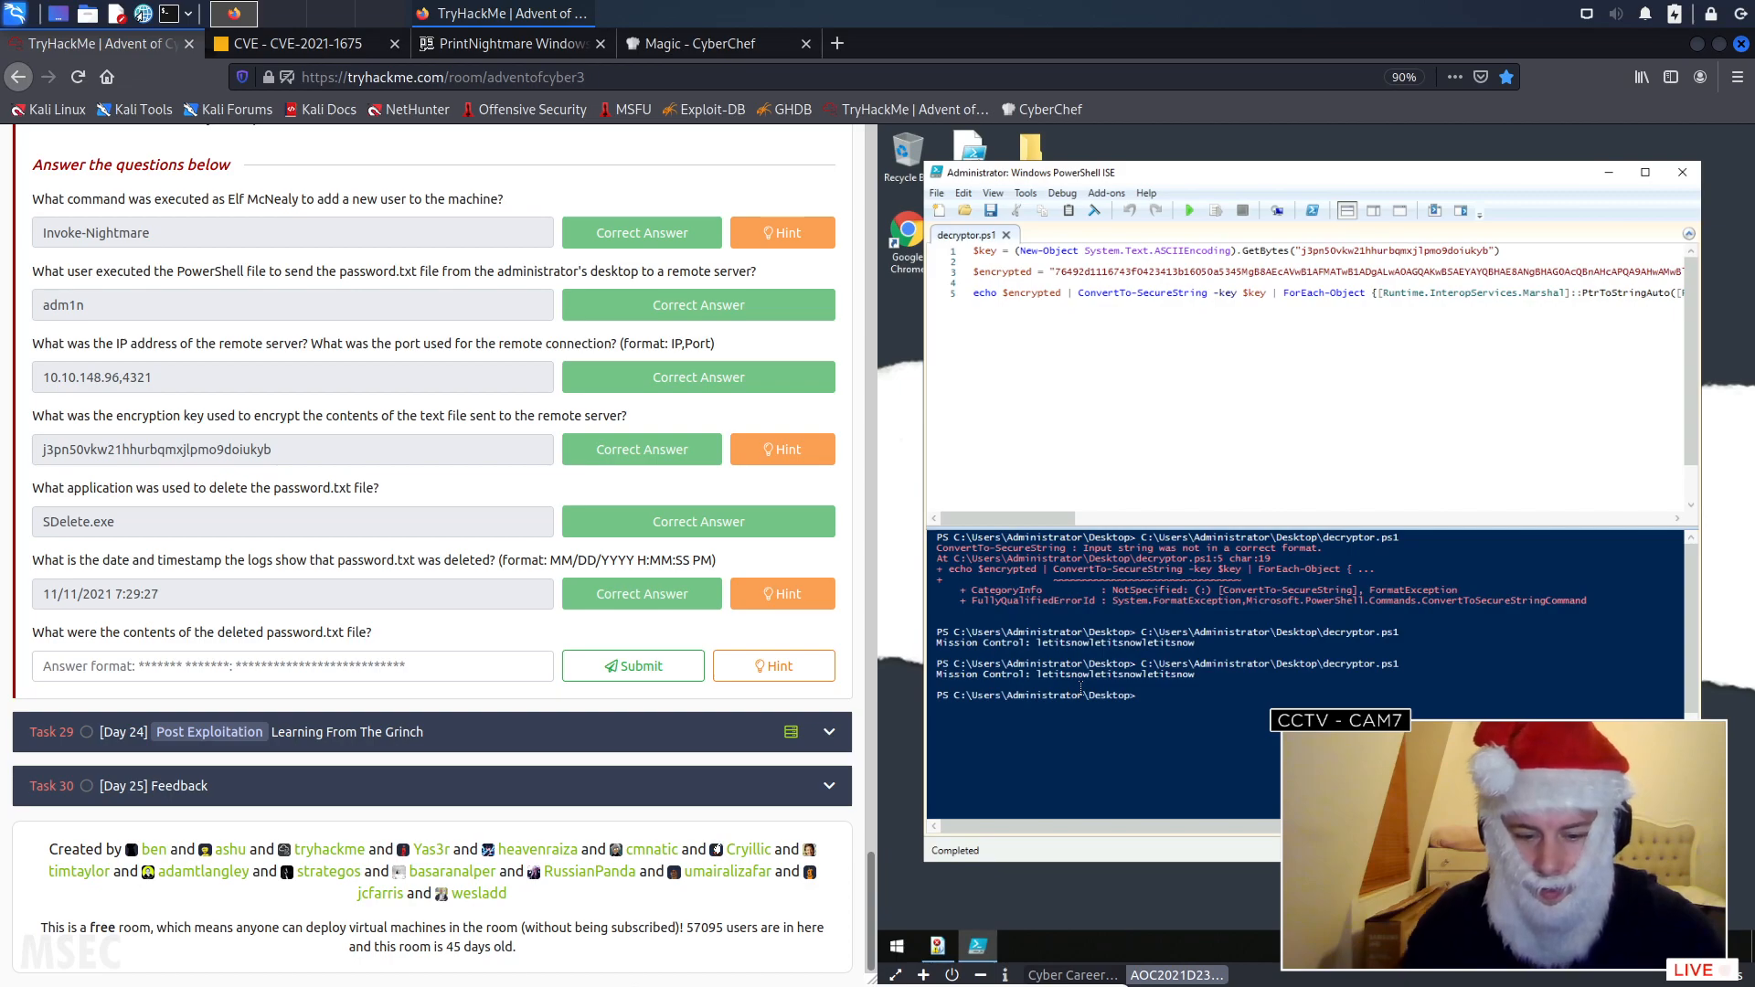
{"action": "key", "text": "Return"}
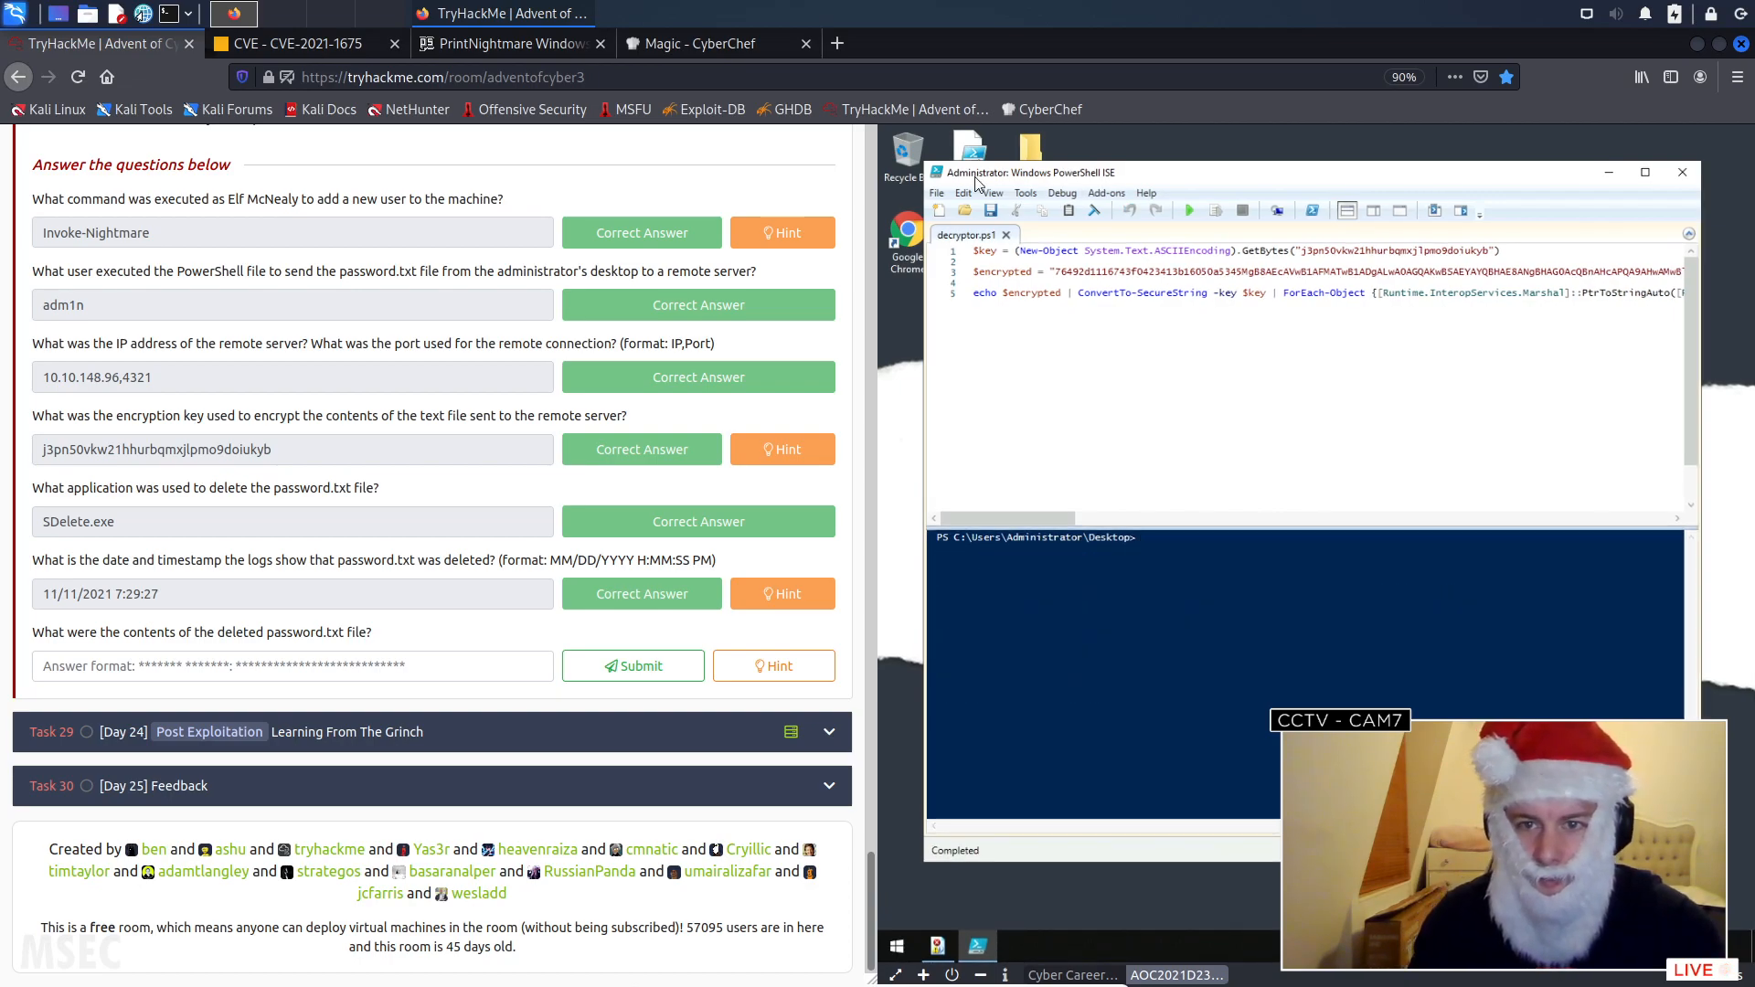
{"action": "left_click", "coordinate": [1188, 211]}
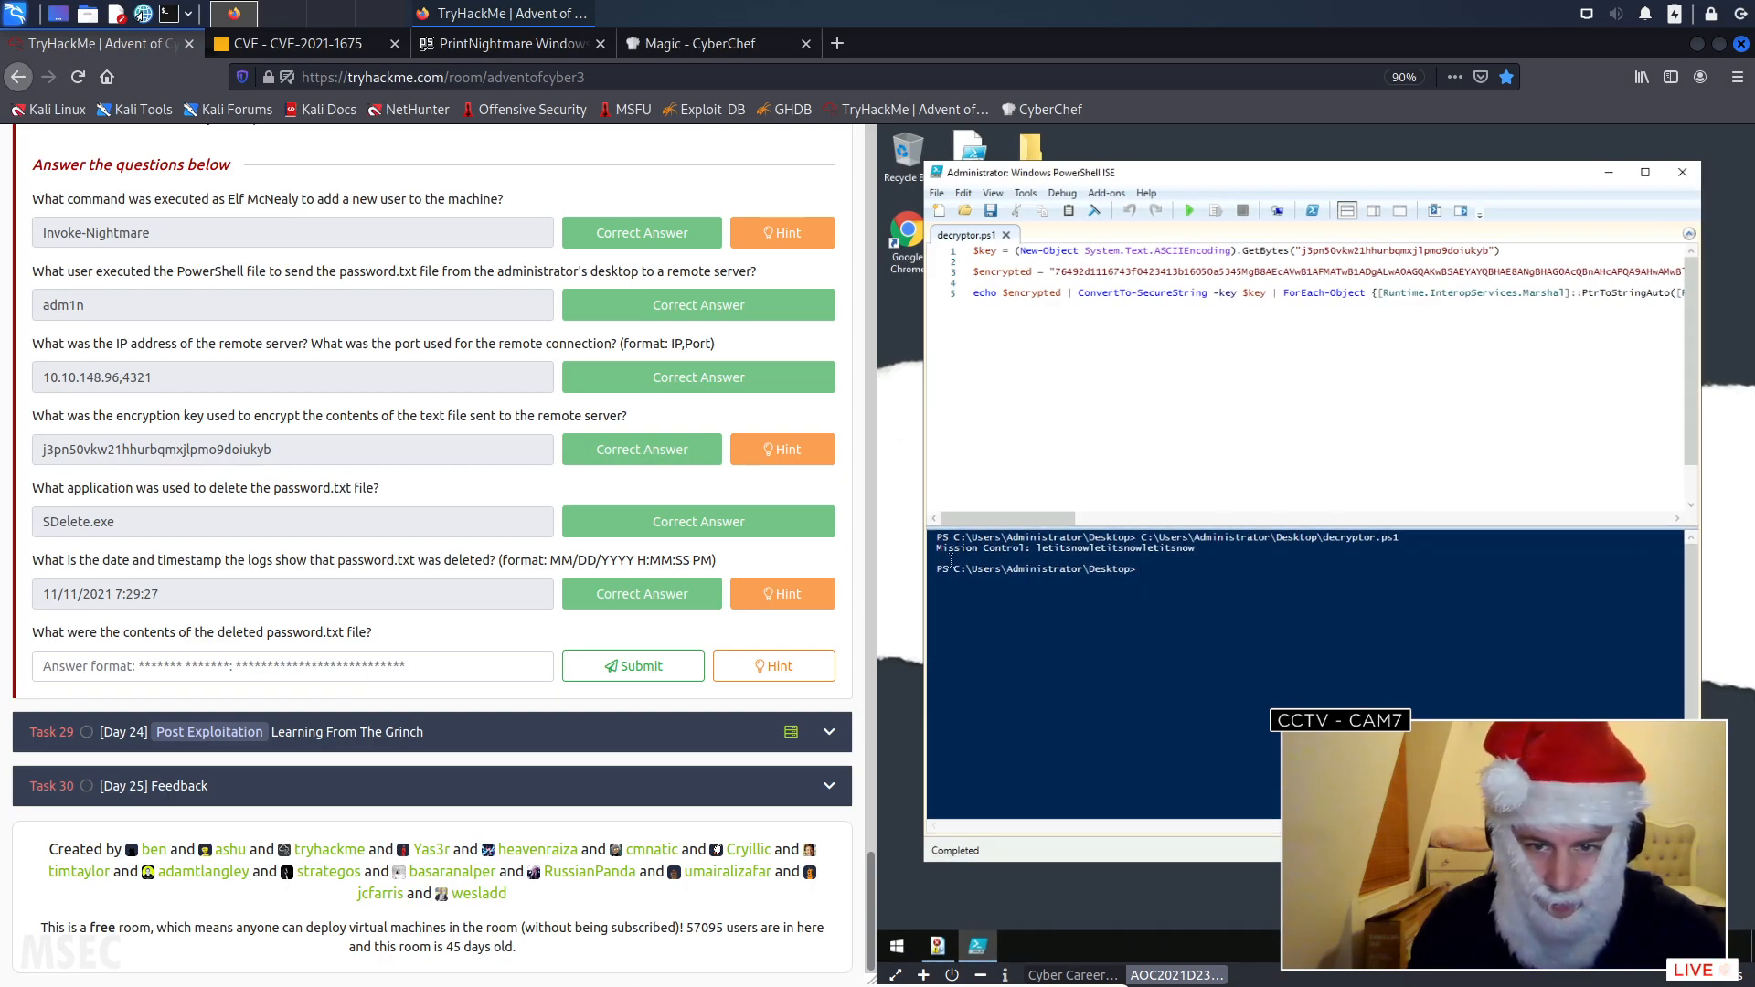
- Copy the decrypted password line from the console and submit it as the answer for the deleted password.txt contents
{"action": "left_click", "coordinate": [1193, 551]}
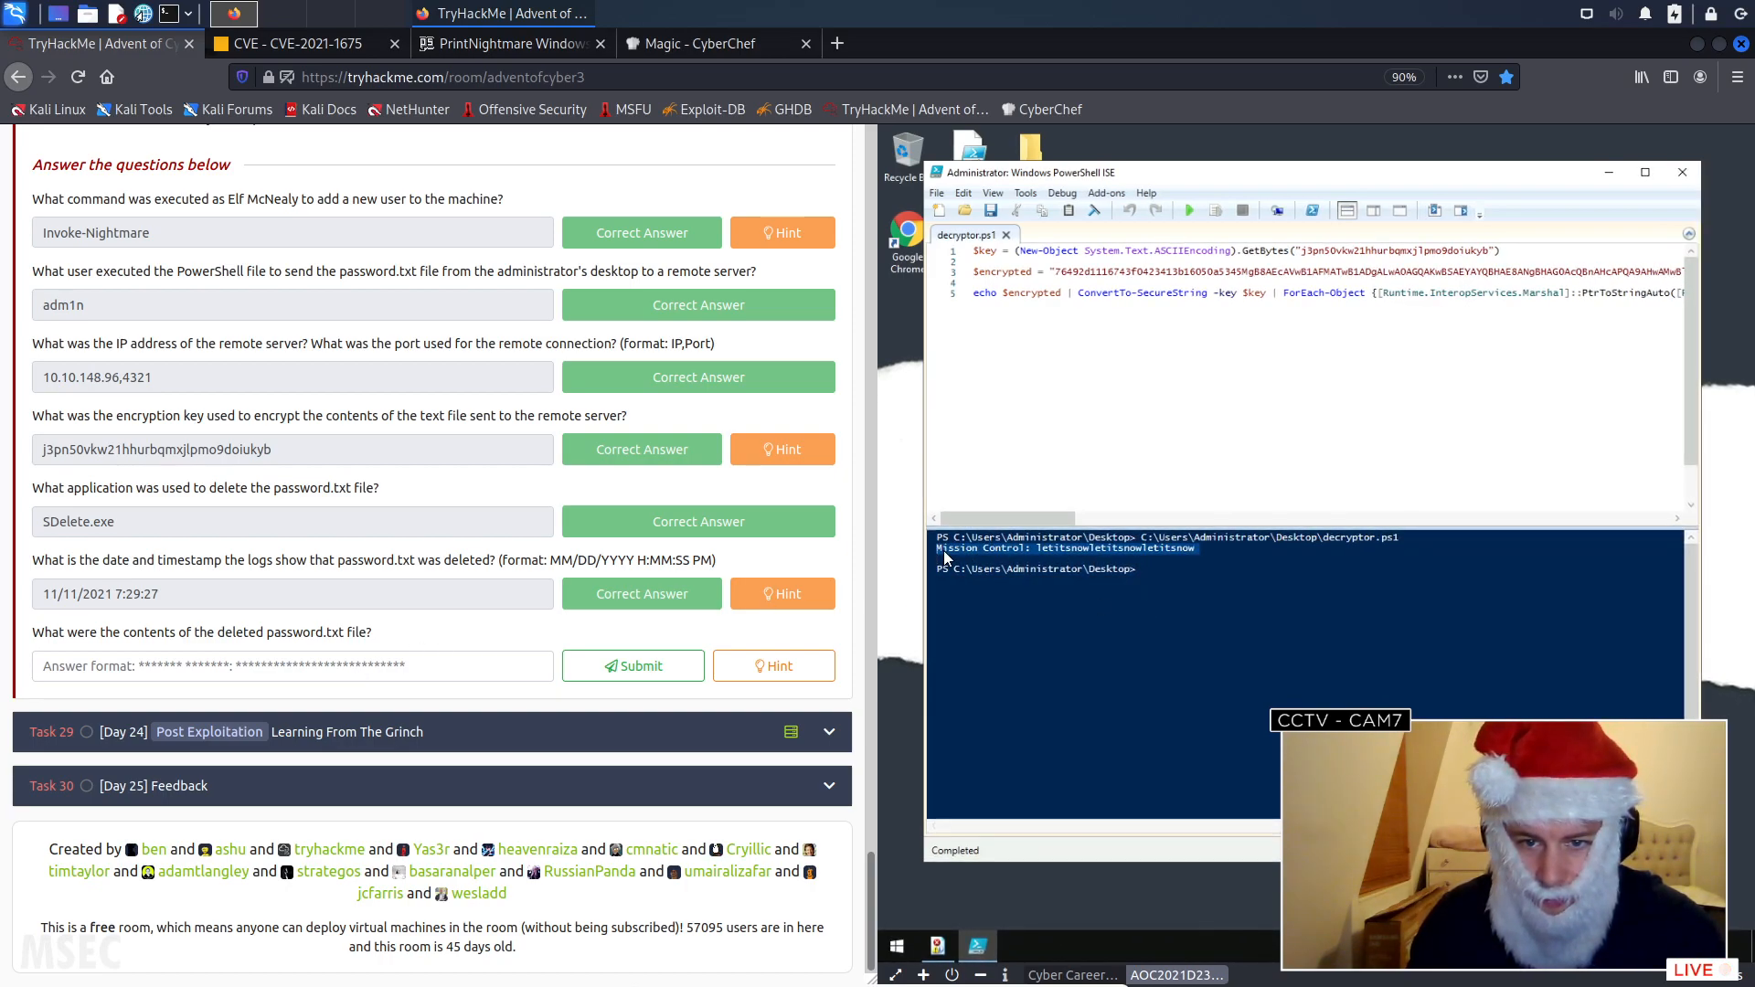
{"action": "right_click", "coordinate": [944, 550]}
{"action": "left_click", "coordinate": [988, 577]}
{"action": "left_click", "coordinate": [310, 666]}
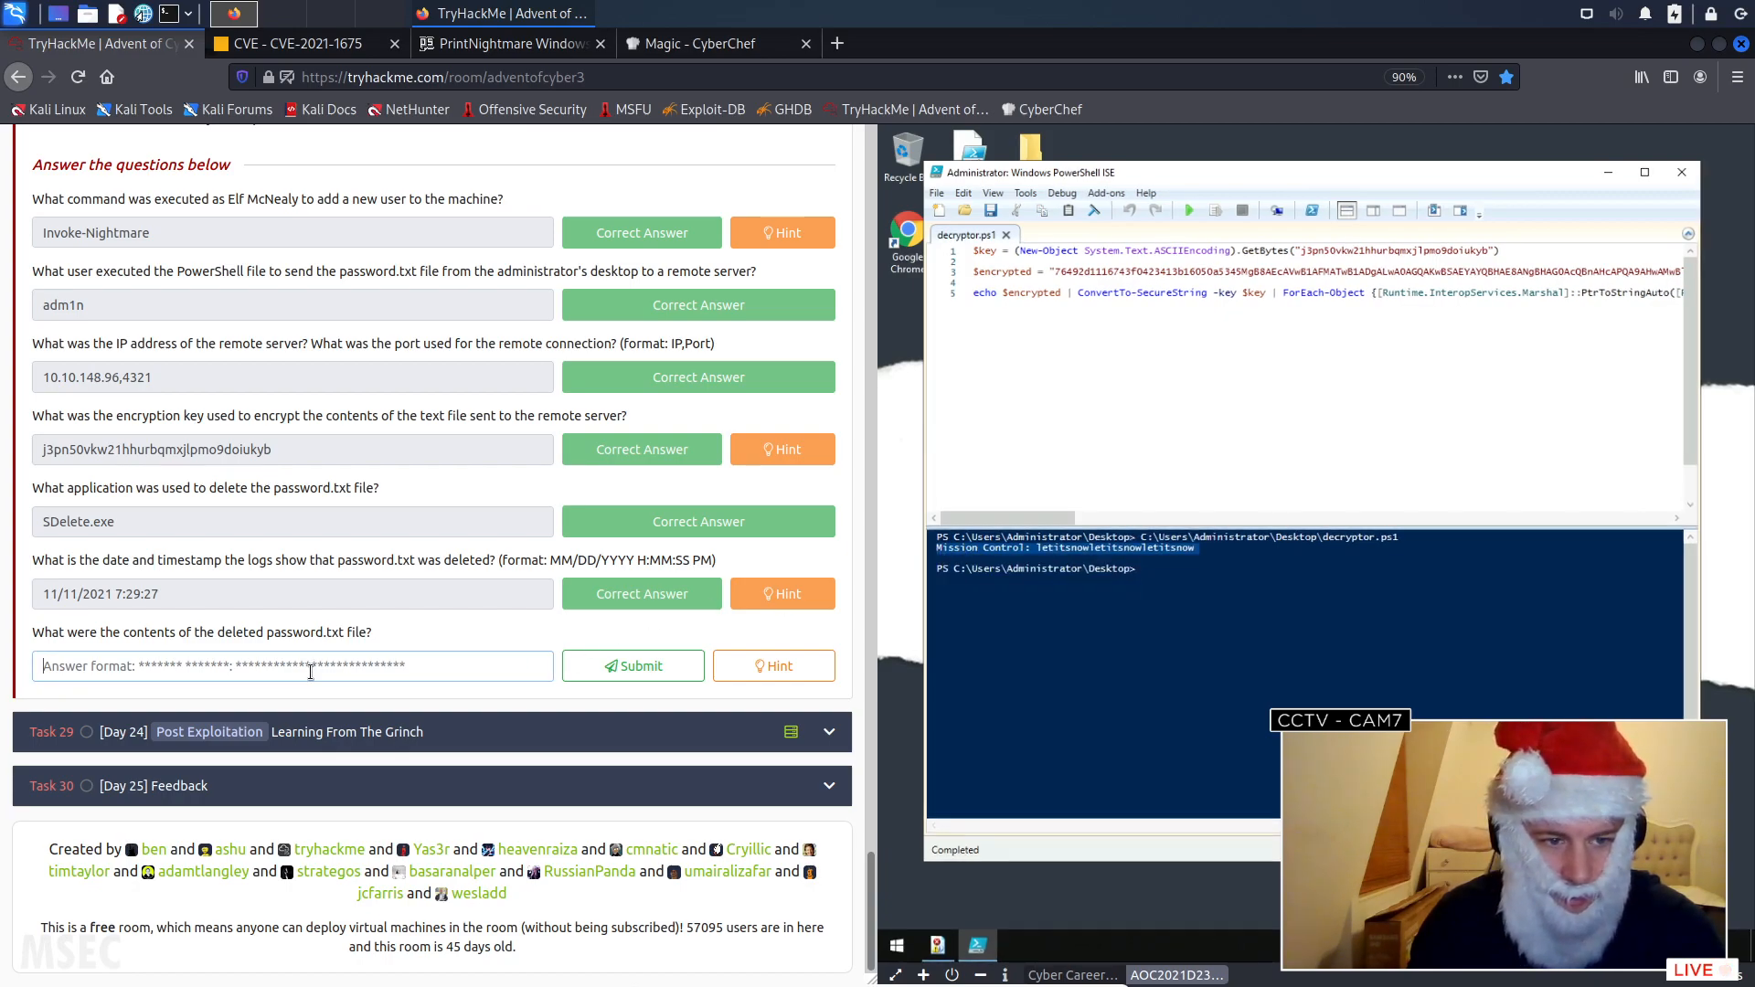
{"action": "left_click", "coordinate": [618, 670]}
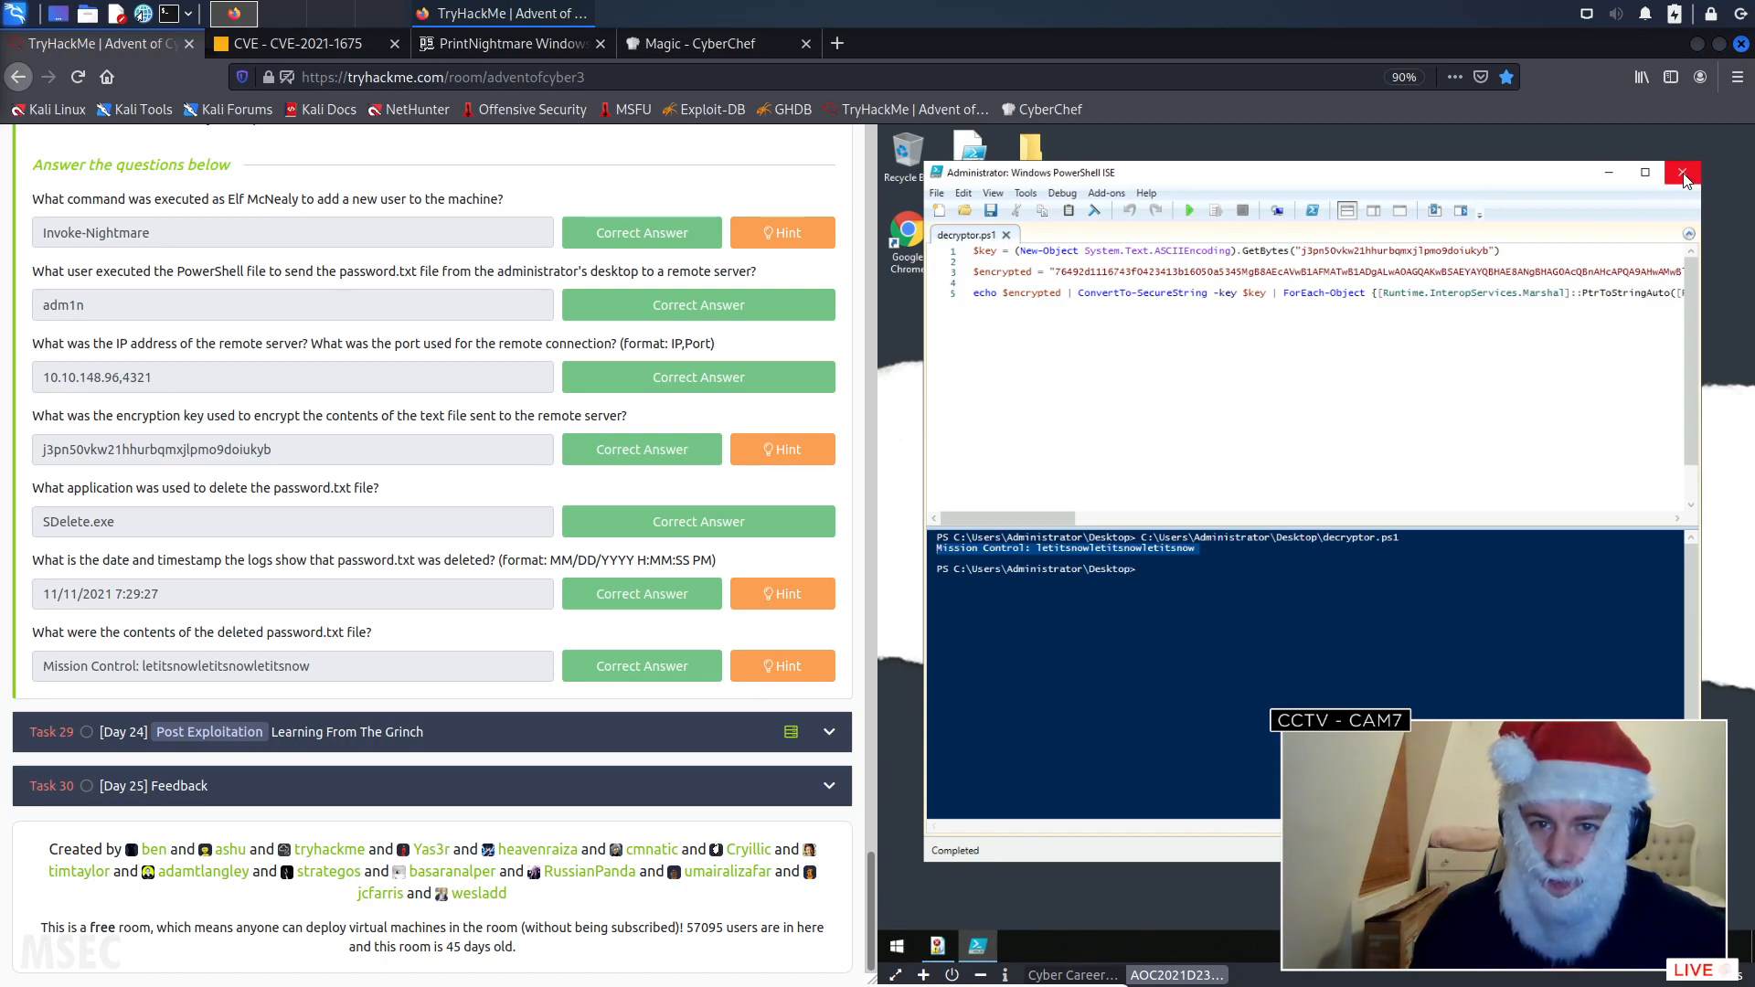
- Terminate the Day 23 virtual machine and close the split view of the TryHackMe room
{"action": "left_click", "coordinate": [951, 976]}
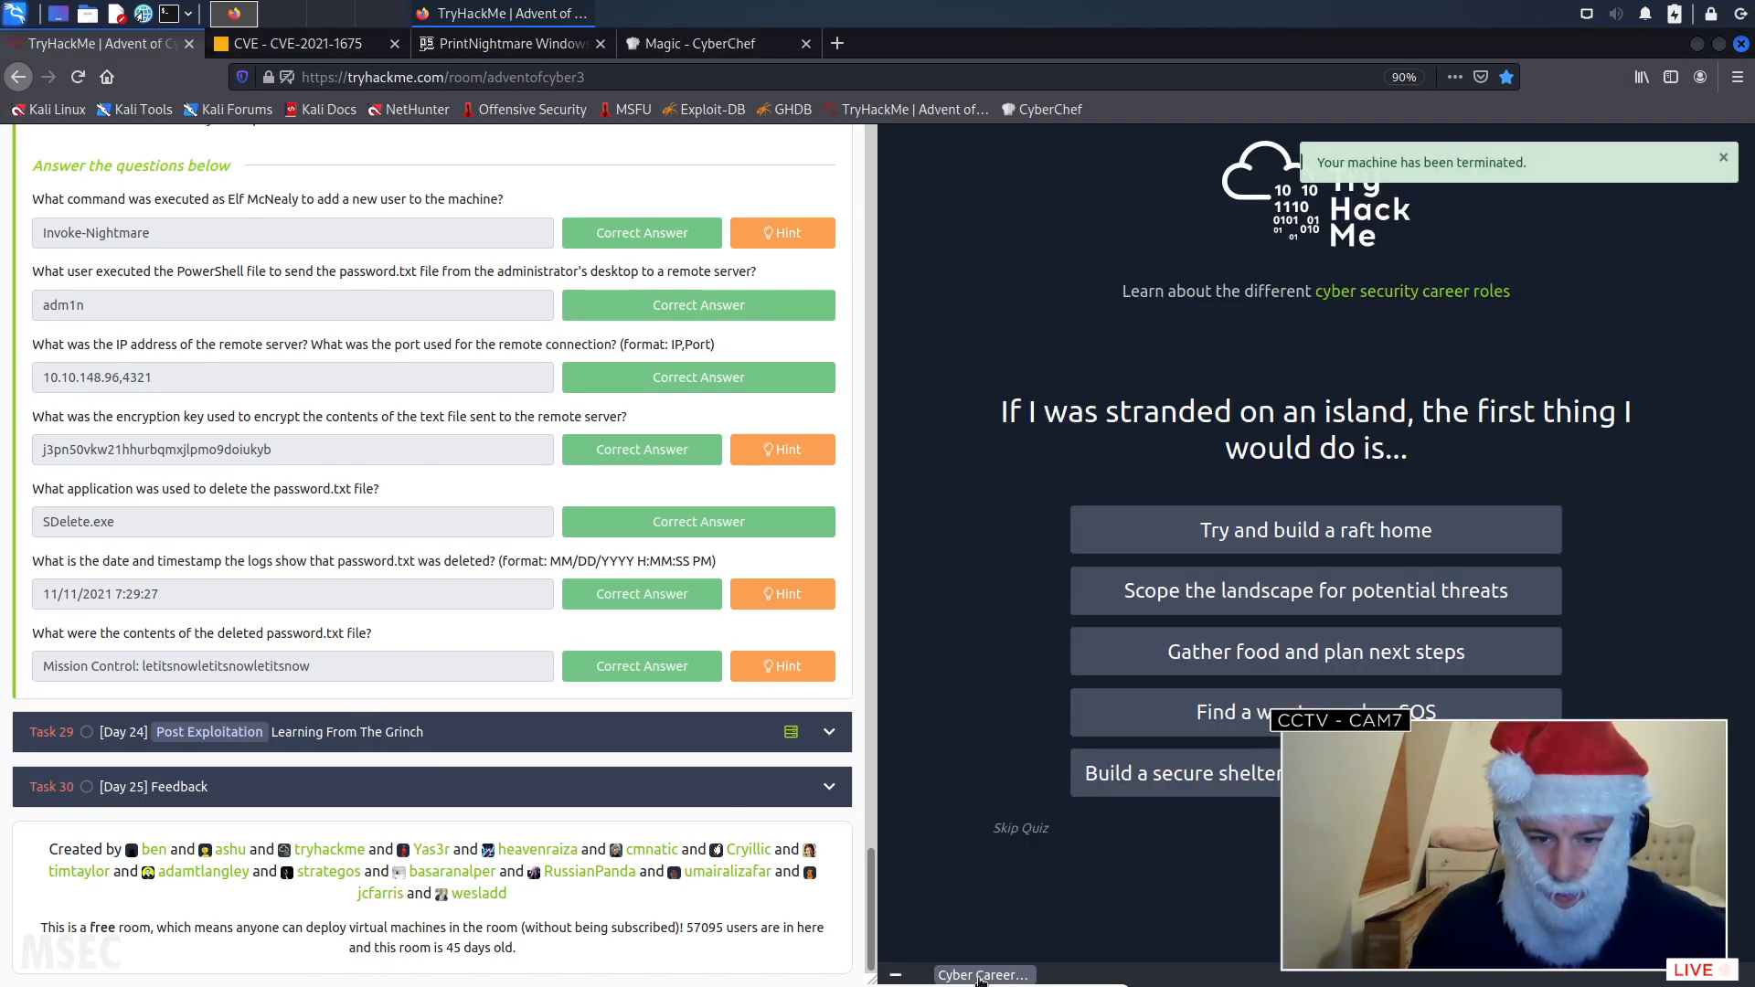
{"action": "right_click", "coordinate": [980, 980]}
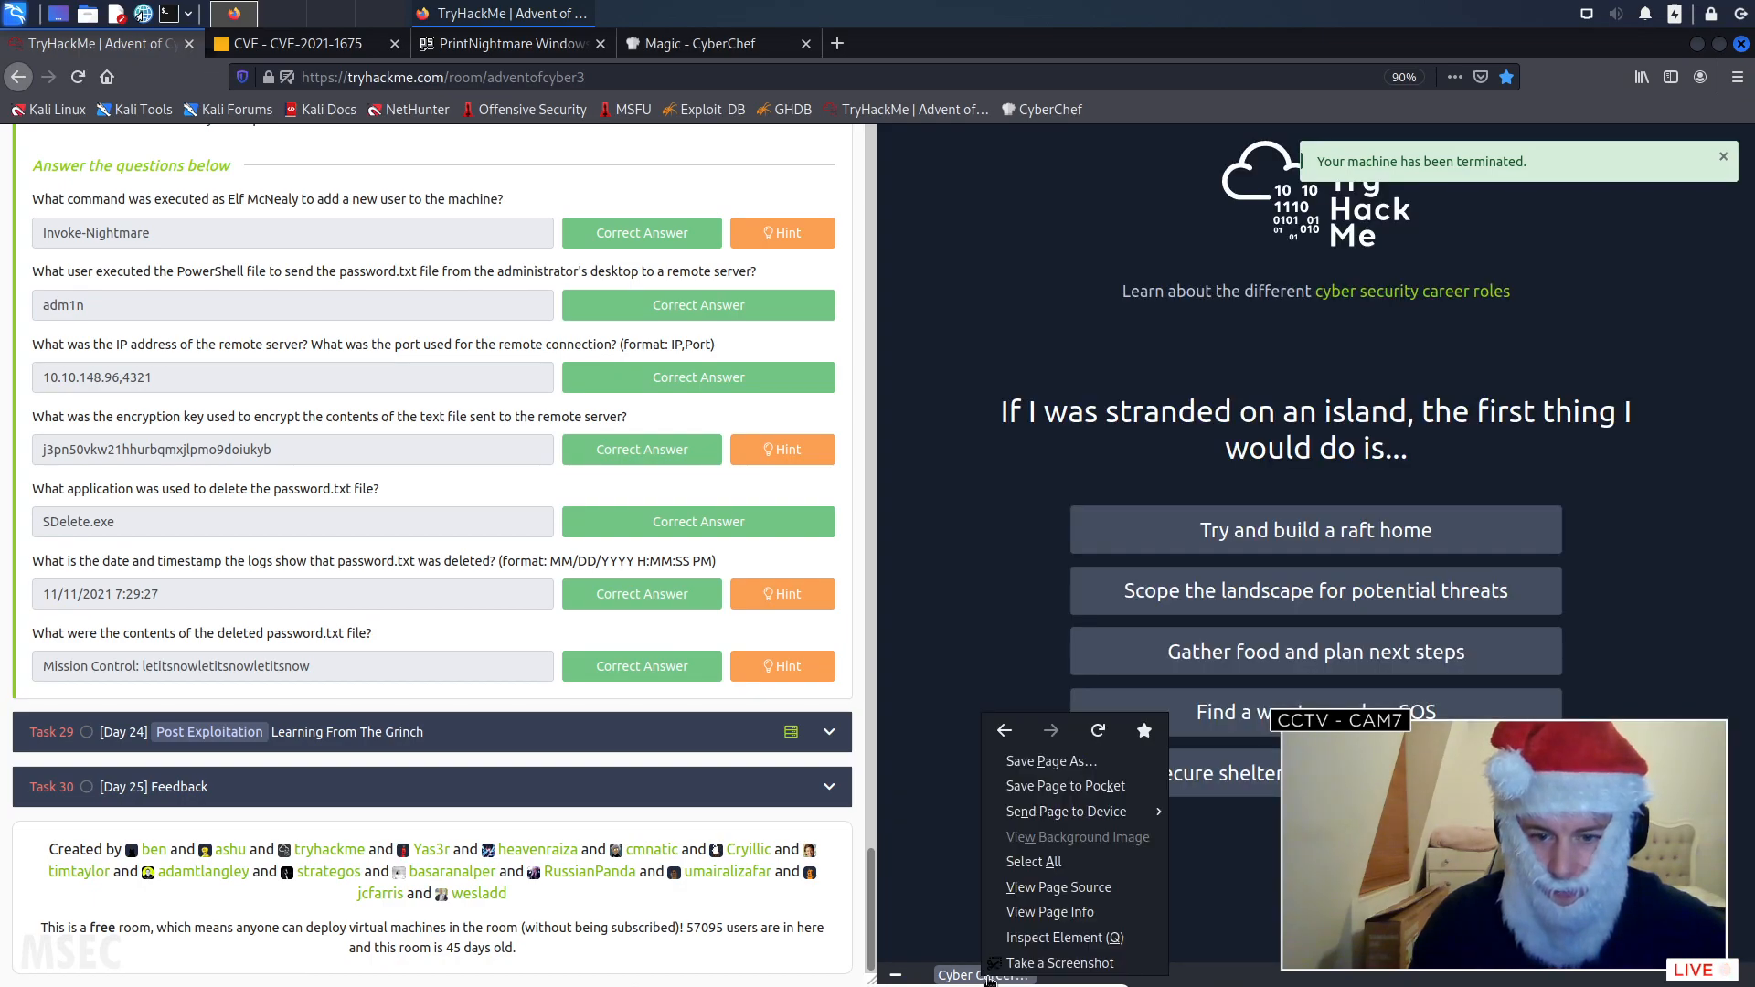
{"action": "left_click", "coordinate": [963, 980]}
{"action": "left_click", "coordinate": [898, 978]}
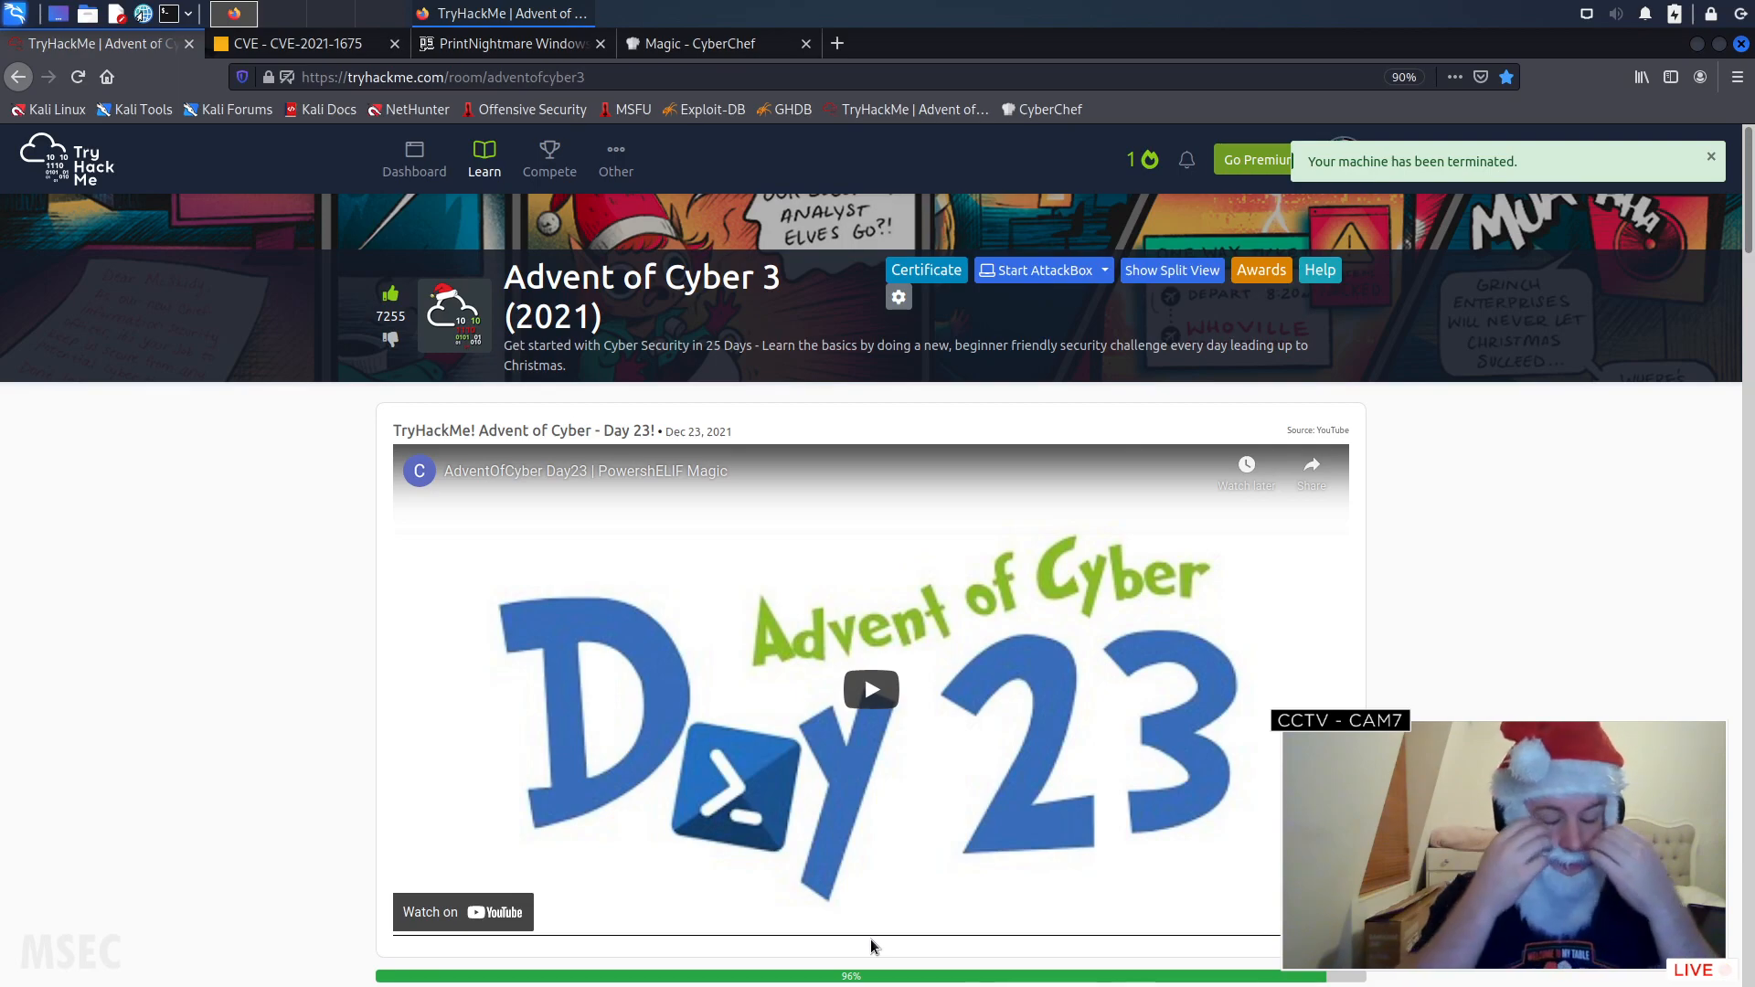
- Look through the Advent of Cyber 3 room page down to the Day 23 task text
{"action": "scroll", "coordinate": [999, 773], "scroll_direction": "down", "scroll_amount": 3}
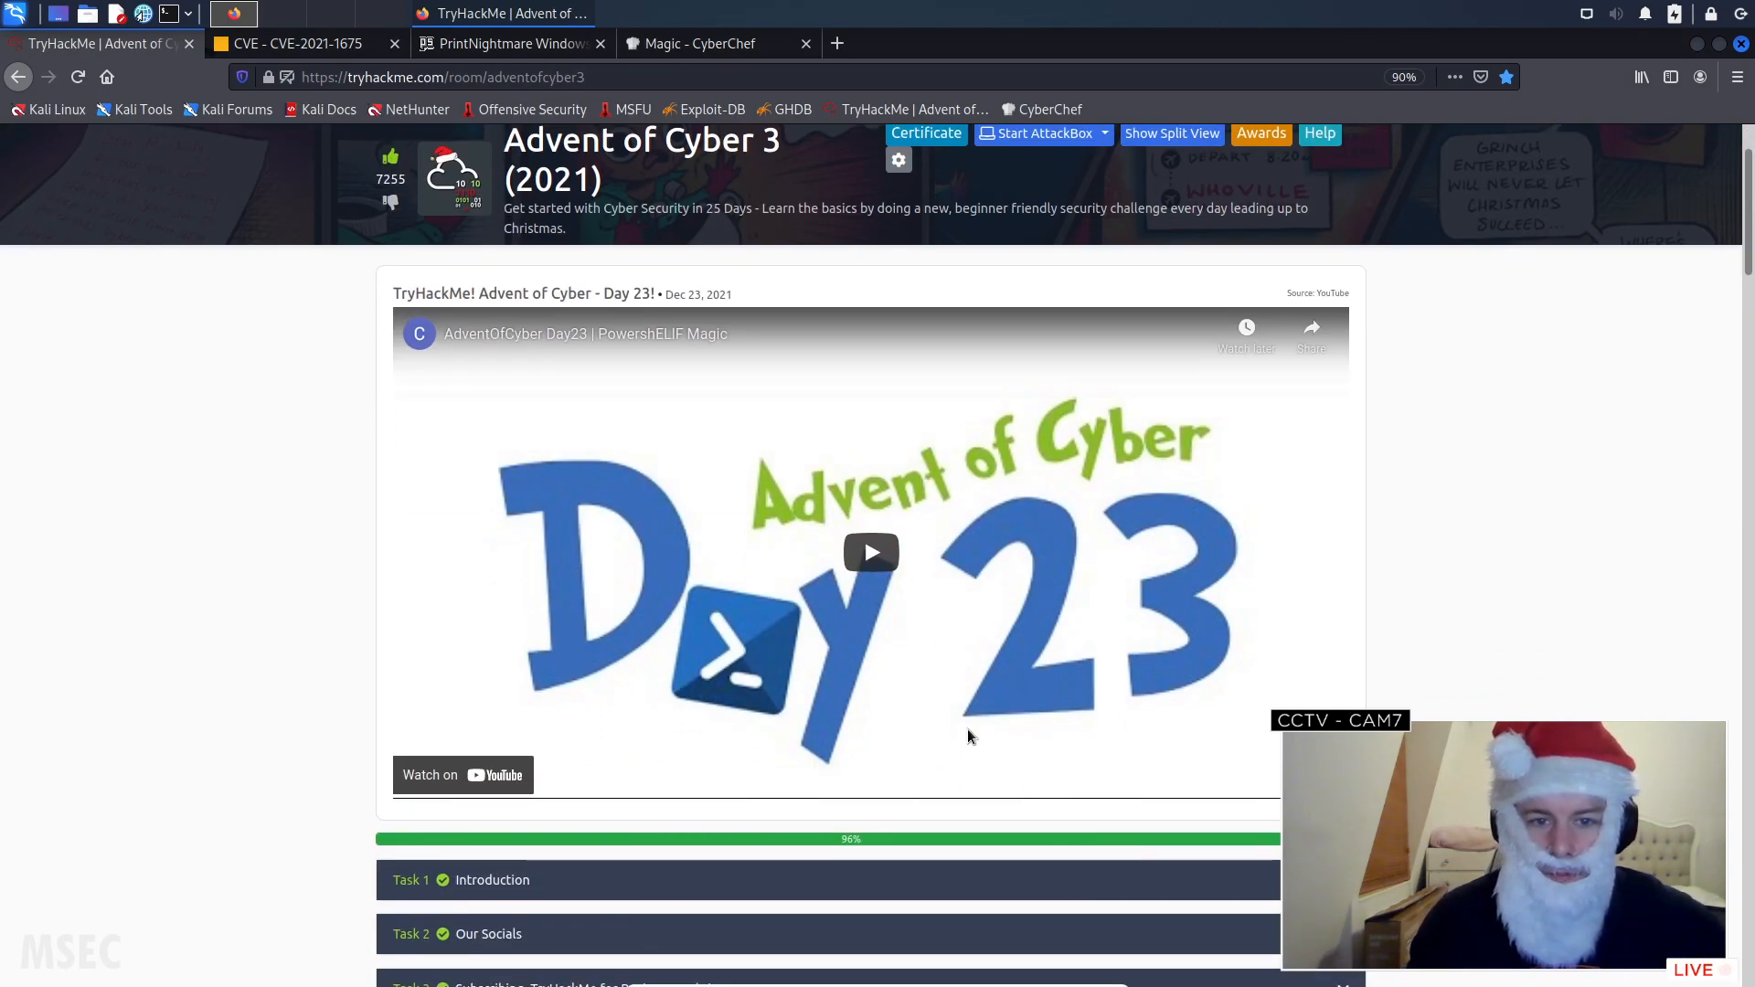
{"action": "scroll", "coordinate": [998, 772], "scroll_direction": "down", "scroll_amount": 20}
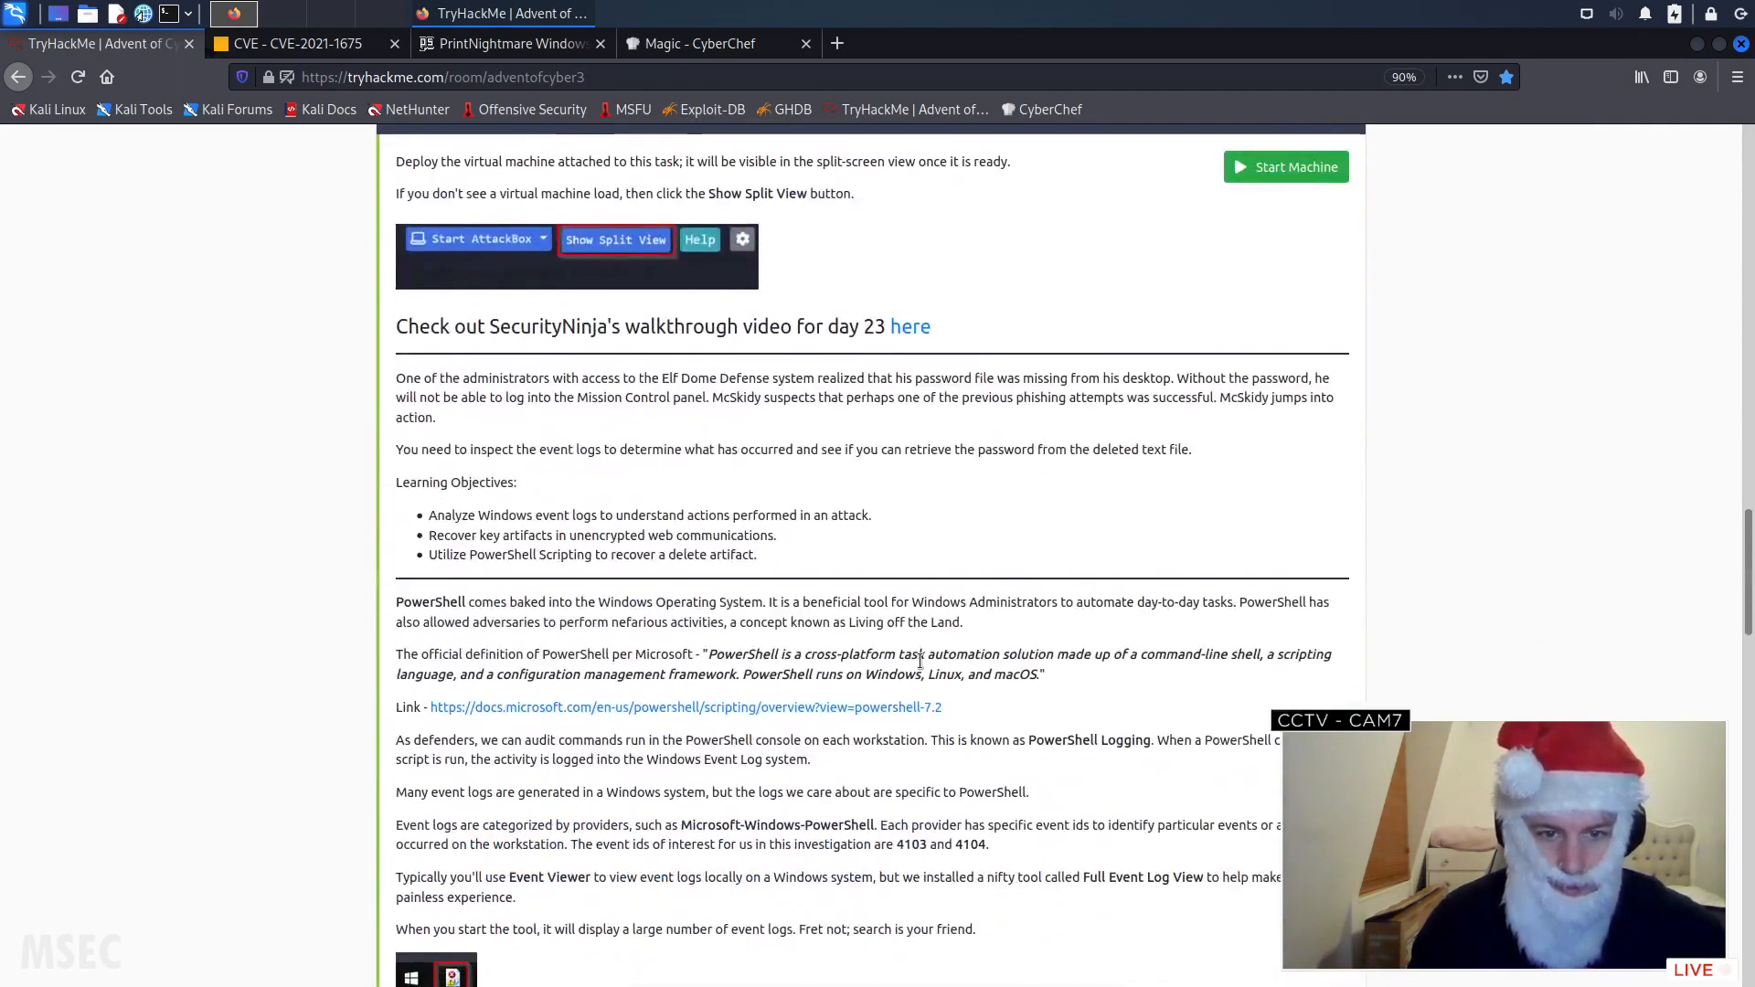